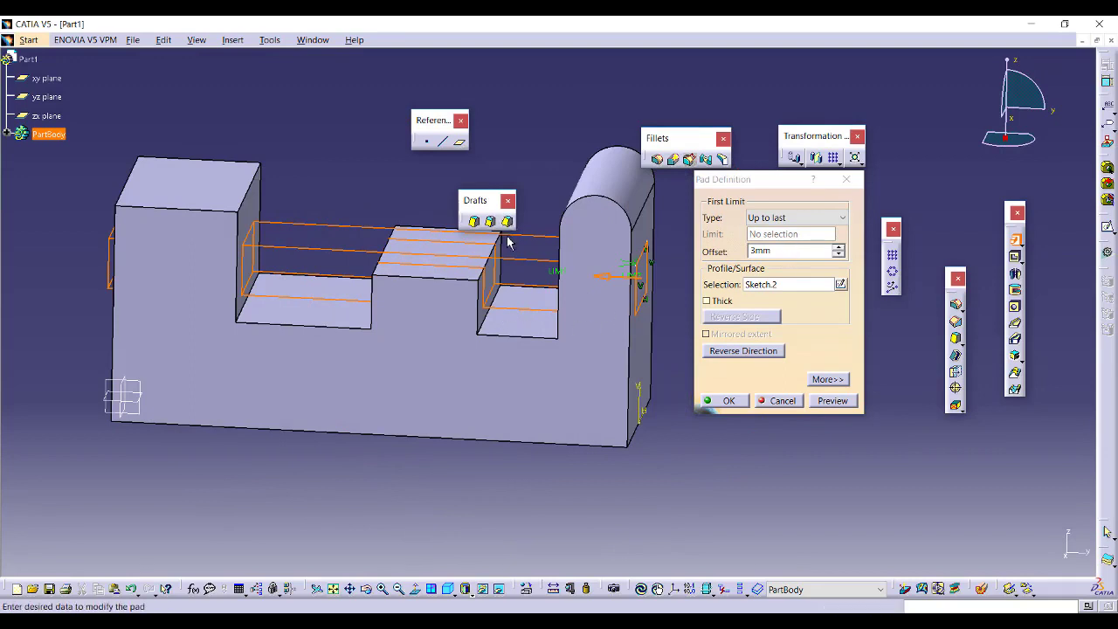
- Finish the pad of the rectangular sketch with the Up to last limit and a 3 mm offset
double_click(803, 252)
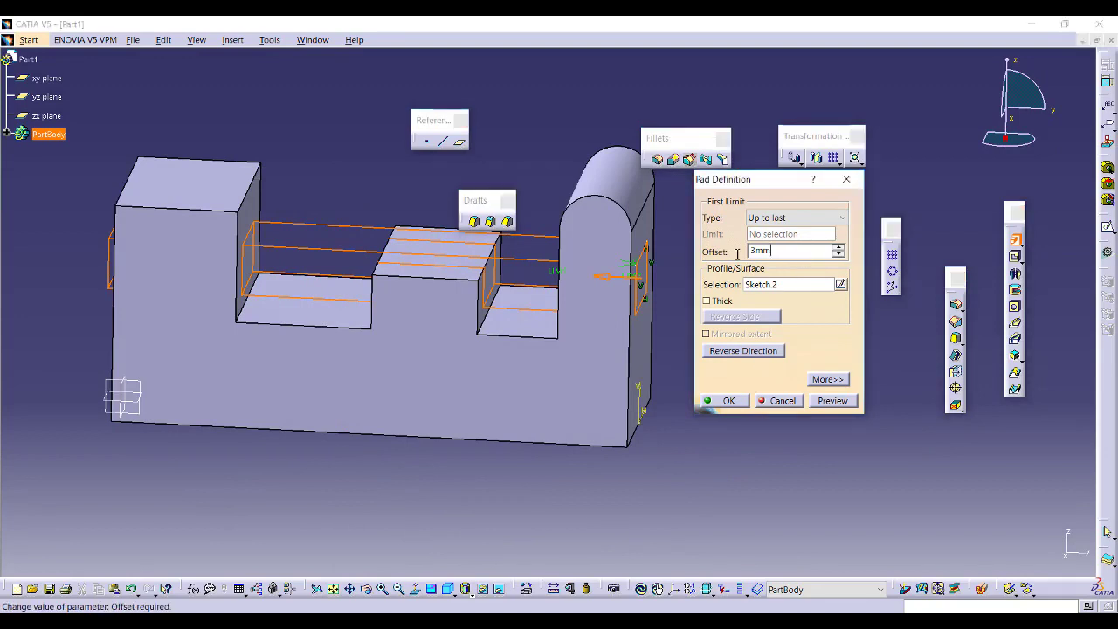
left_click(726, 402)
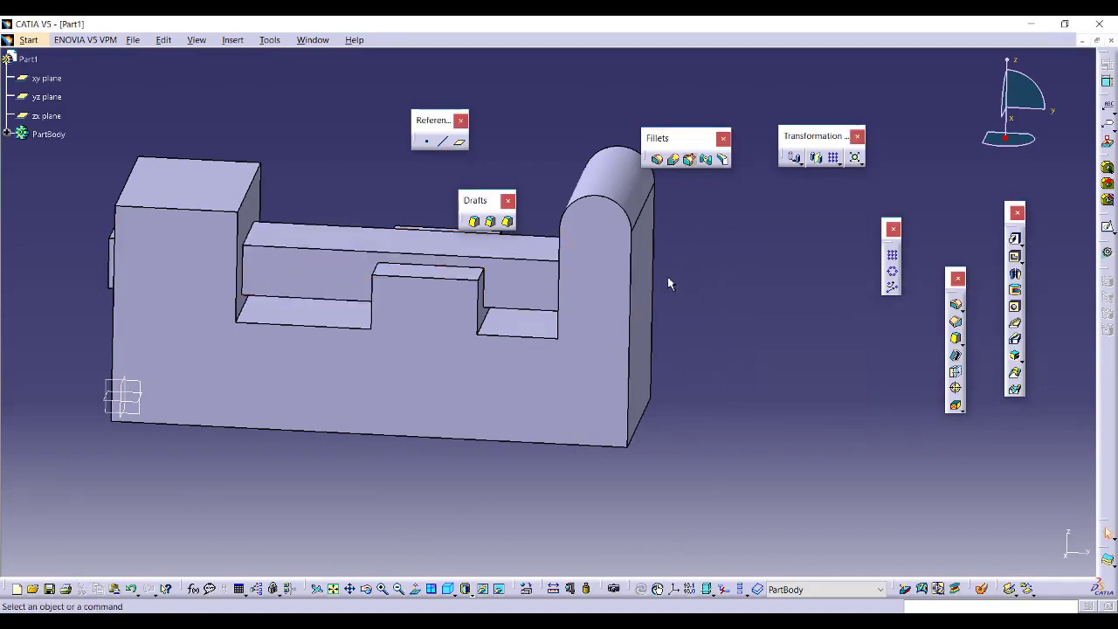
- Sketch a circle on the end face of the rounded upright, in its upper half, and exit the sketch
left_click(1106, 227)
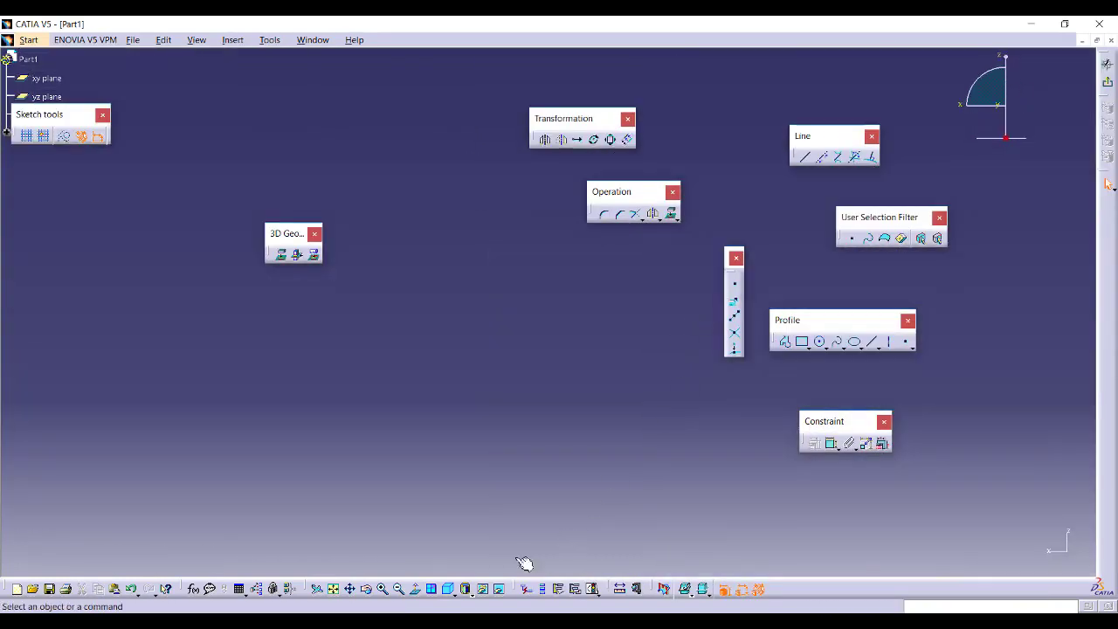
left_click(350, 581)
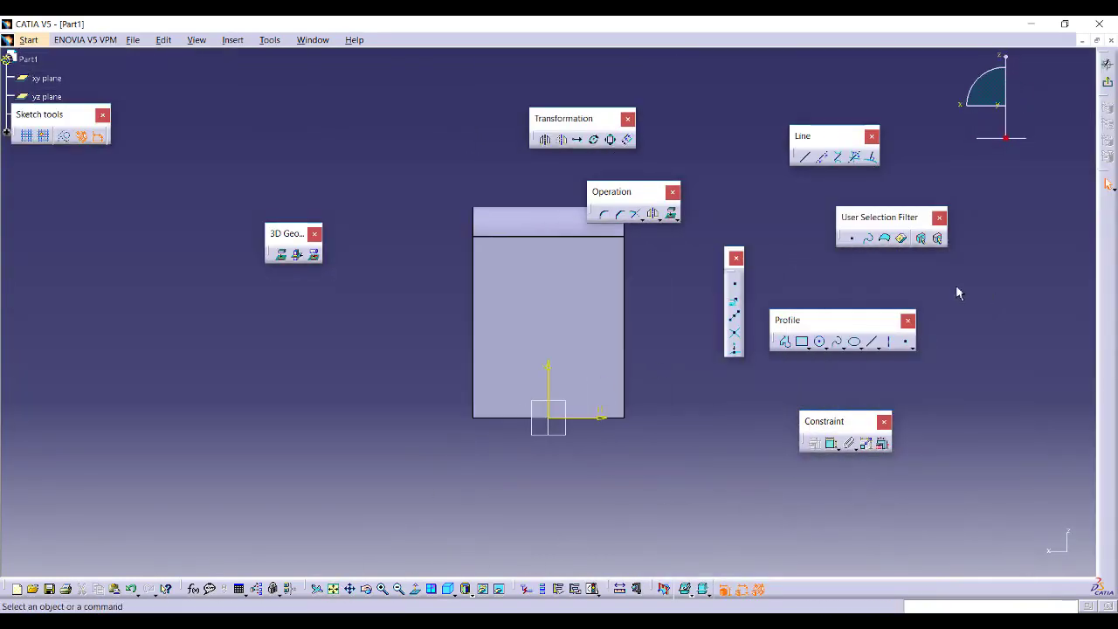
left_click(819, 342)
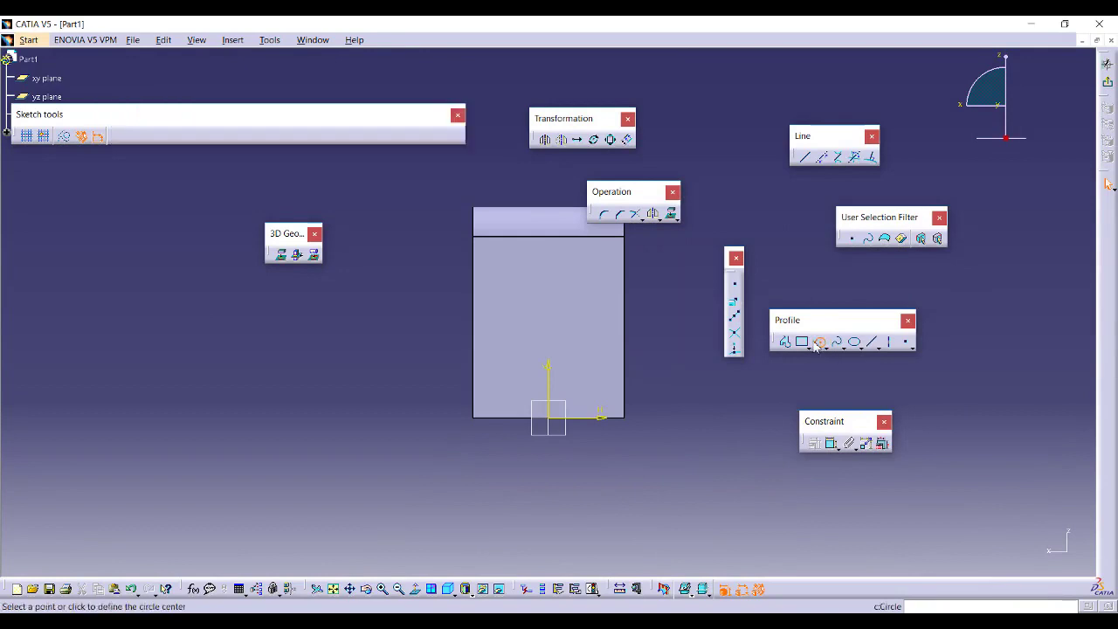
left_click(529, 287)
left_click(543, 329)
left_click(1106, 182)
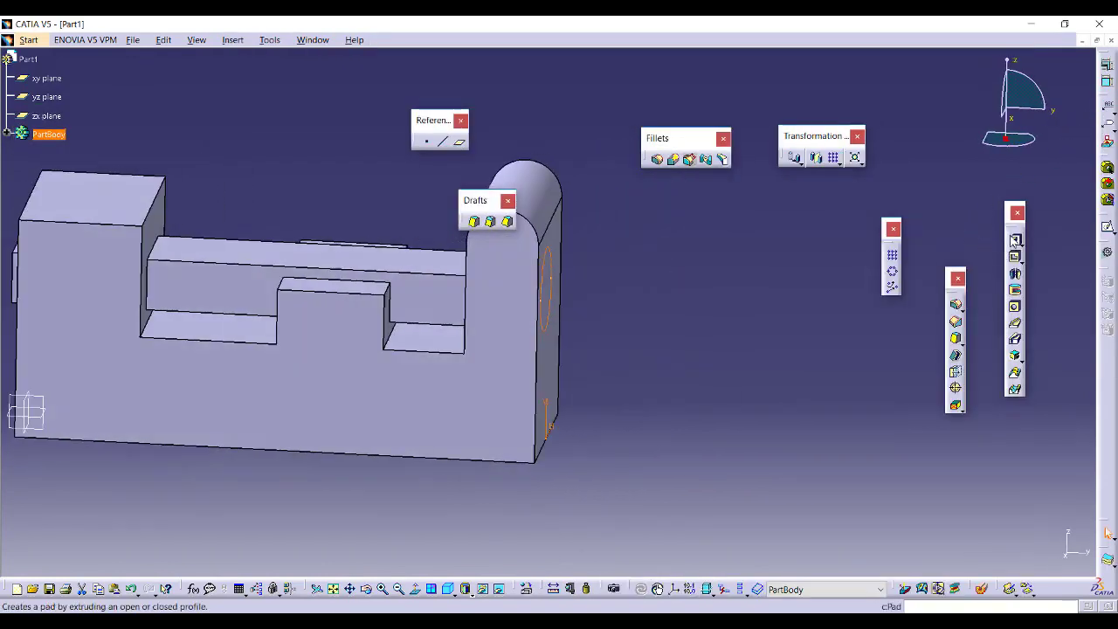
- Pad the circle in the reversed direction with the Up to plane limit, ending at the inner face of the far block
left_click(1014, 240)
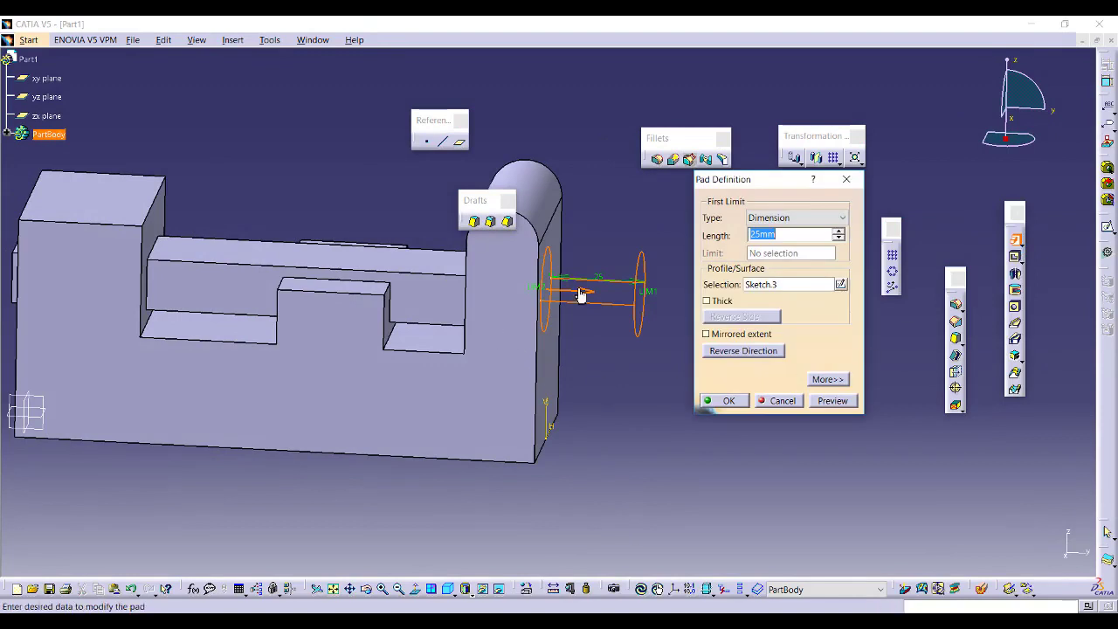
left_click(795, 218)
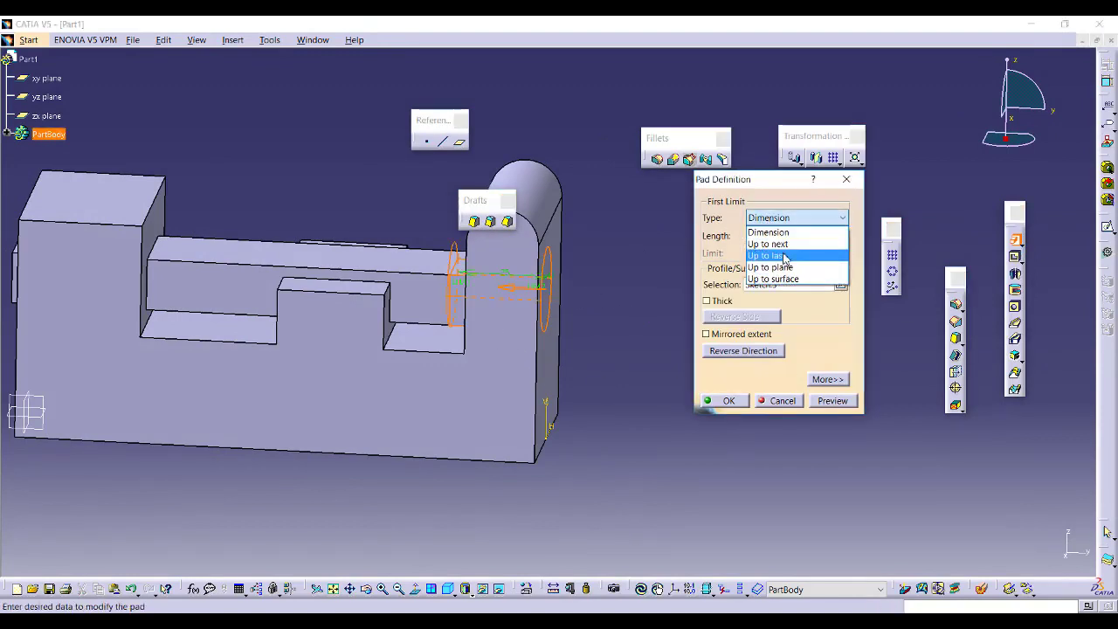
left_click(770, 267)
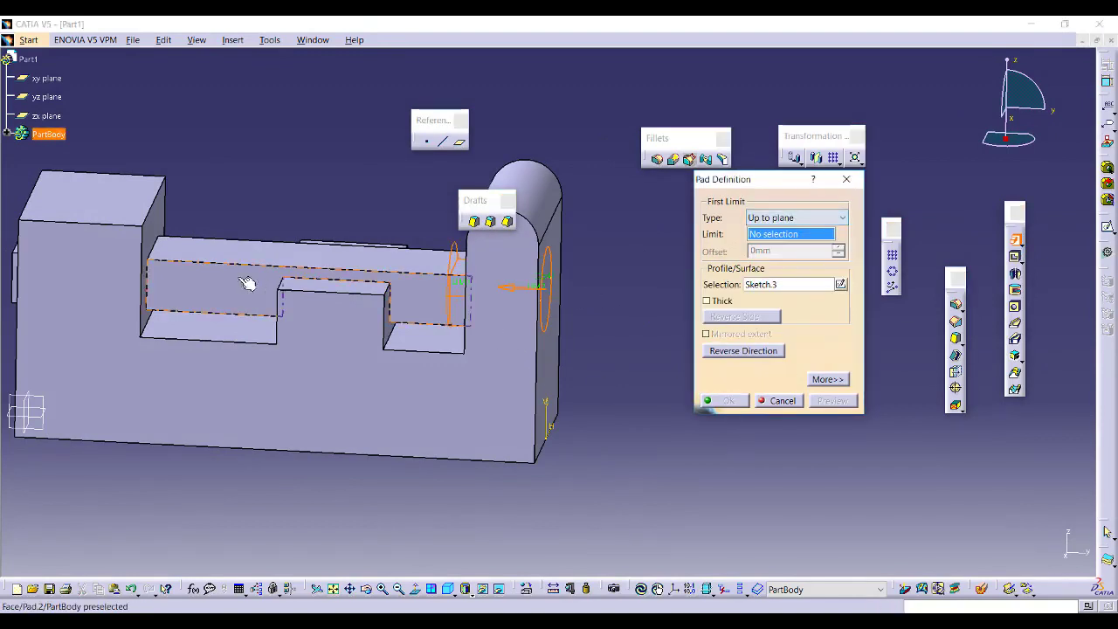
left_click(152, 224)
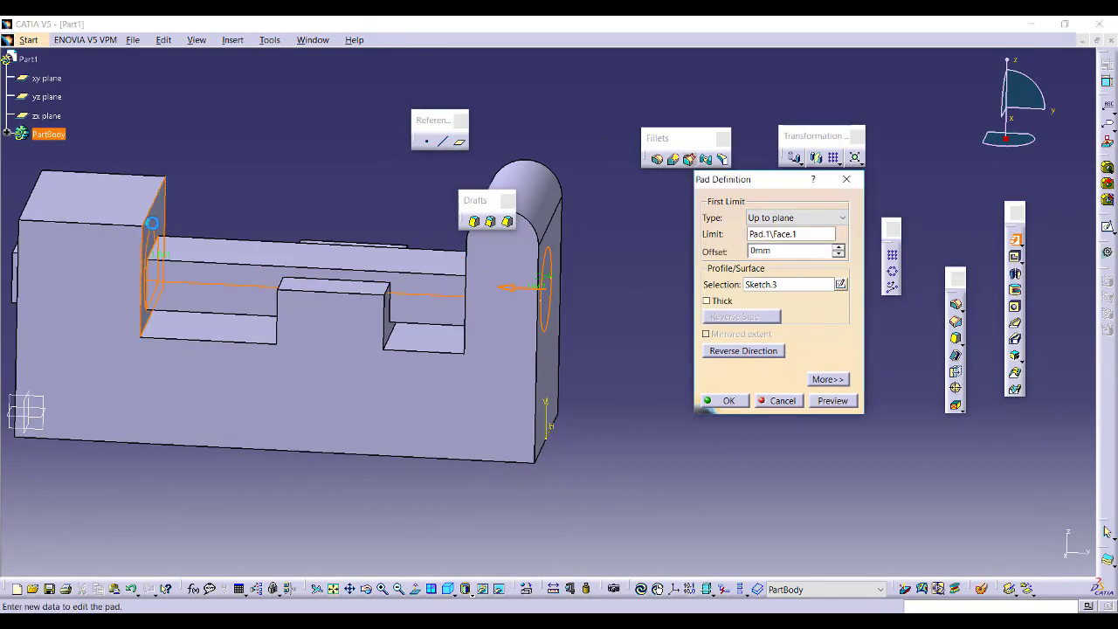
key("Return")
middle_click_drag(324, 320, 507, 292)
middle_click_drag(242, 239, 720, 275)
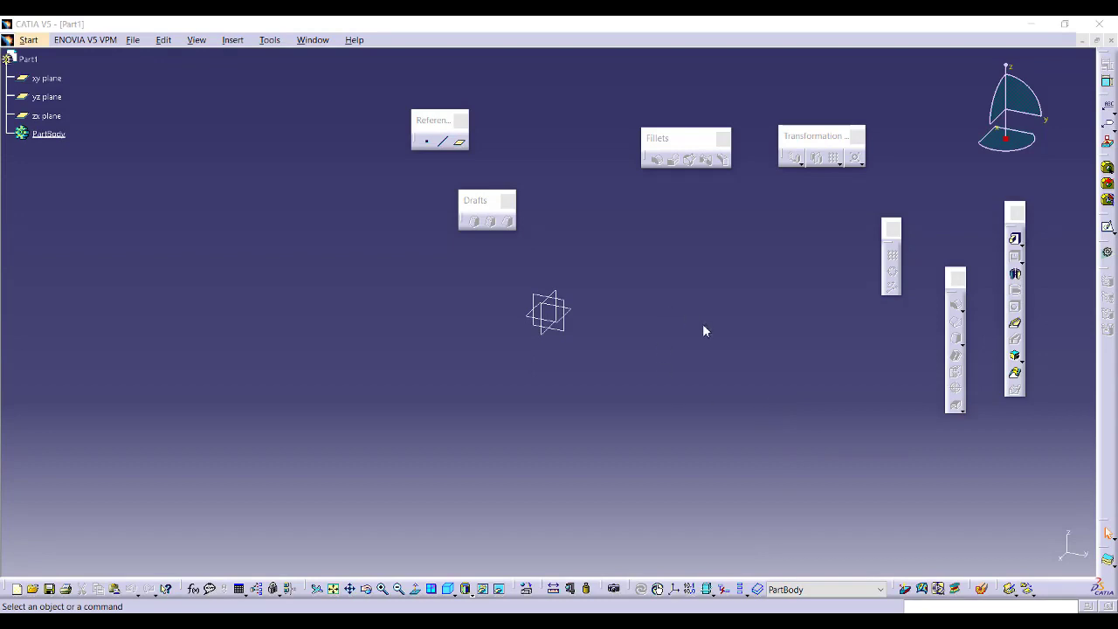
- In the empty part, sketch a circle about 54 mm in diameter on the yz plane, directly below the origin
left_click(1108, 227)
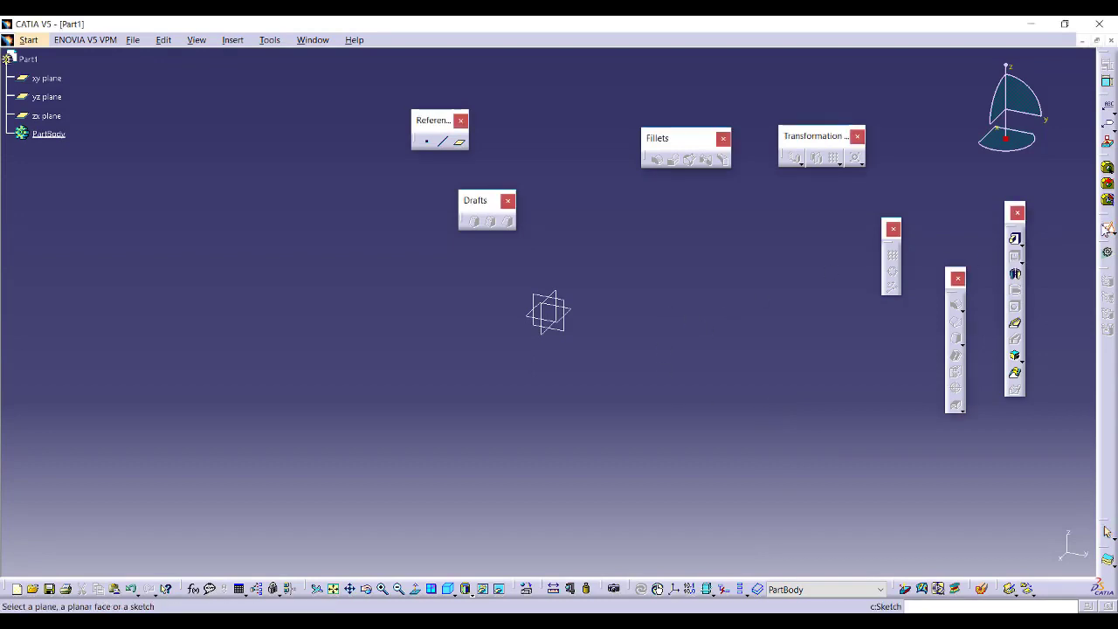
left_click(568, 334)
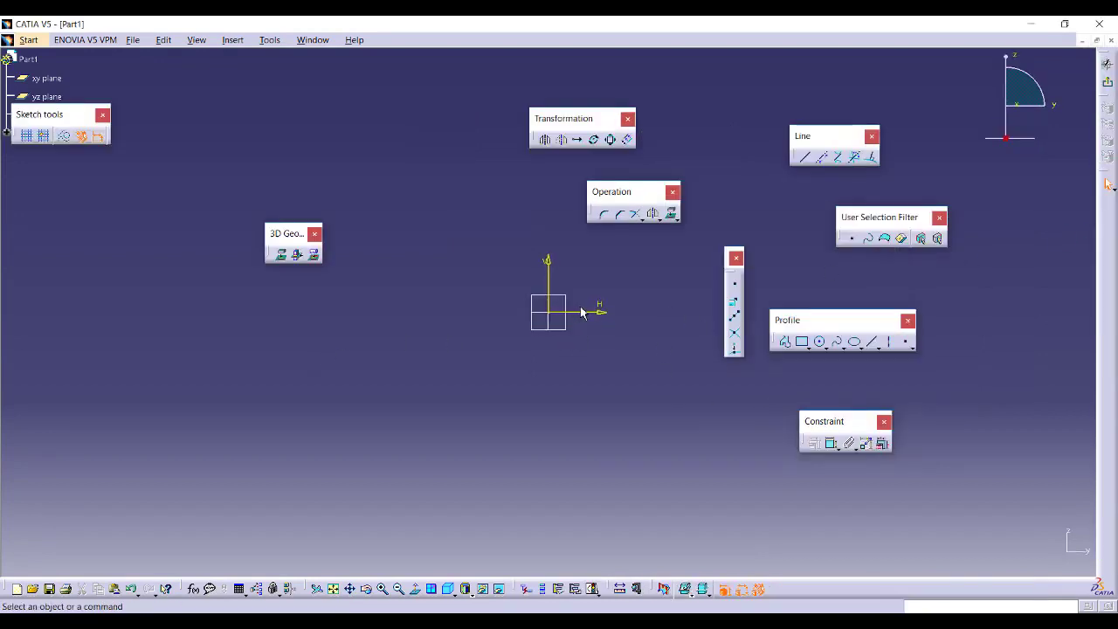
mouse_move(585, 331)
middle_mouse_down()
mouse_move(546, 368)
mouse_move(515, 342)
middle_mouse_up()
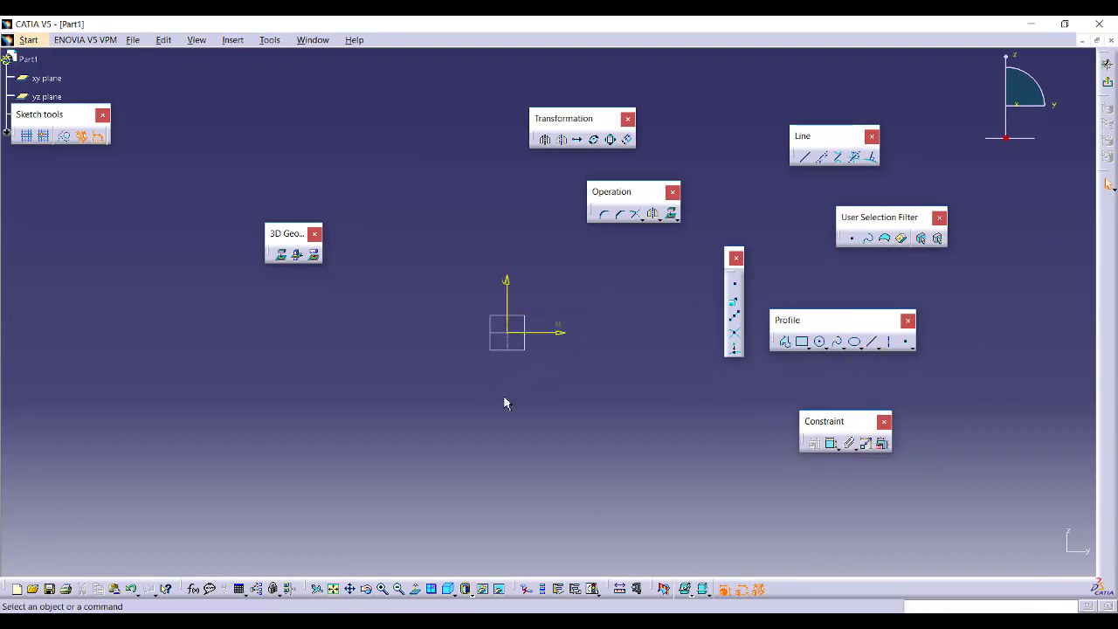
left_click(822, 342)
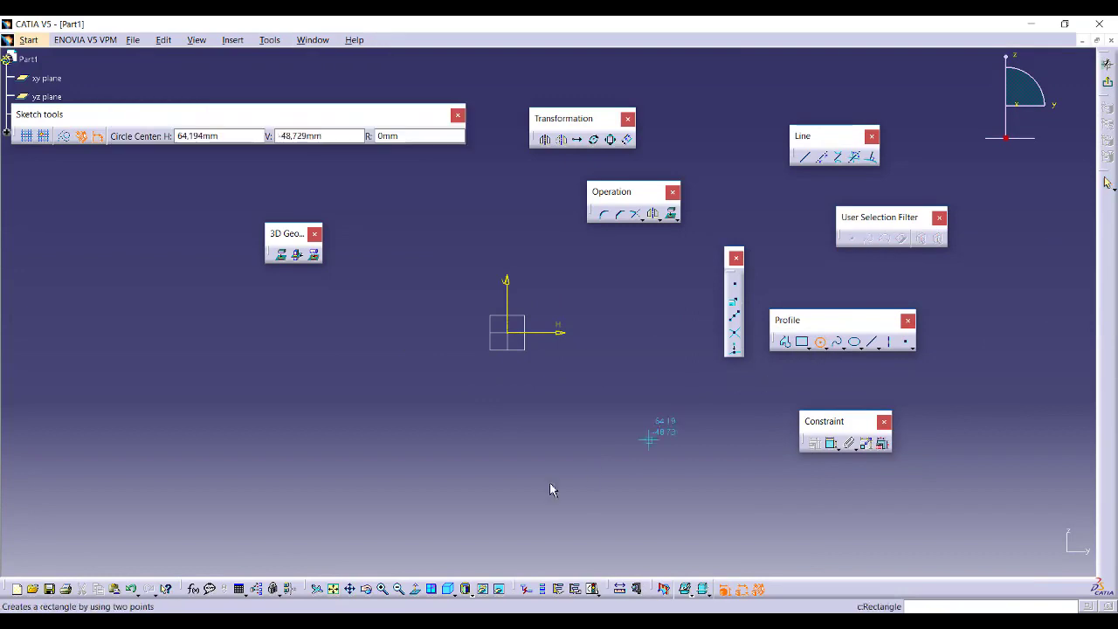
left_click(507, 439)
left_click(549, 399)
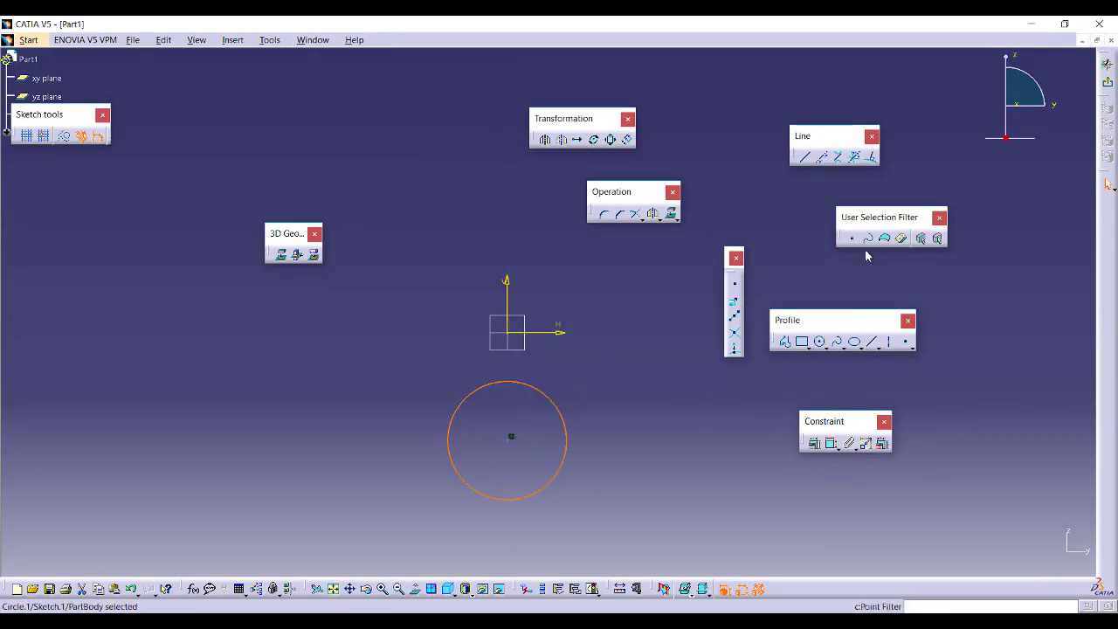
- Dimension the circle's diameter and its centre's distance from the horizontal axis, then exit the sketch
left_click(831, 442)
left_click(618, 402)
left_click(831, 443)
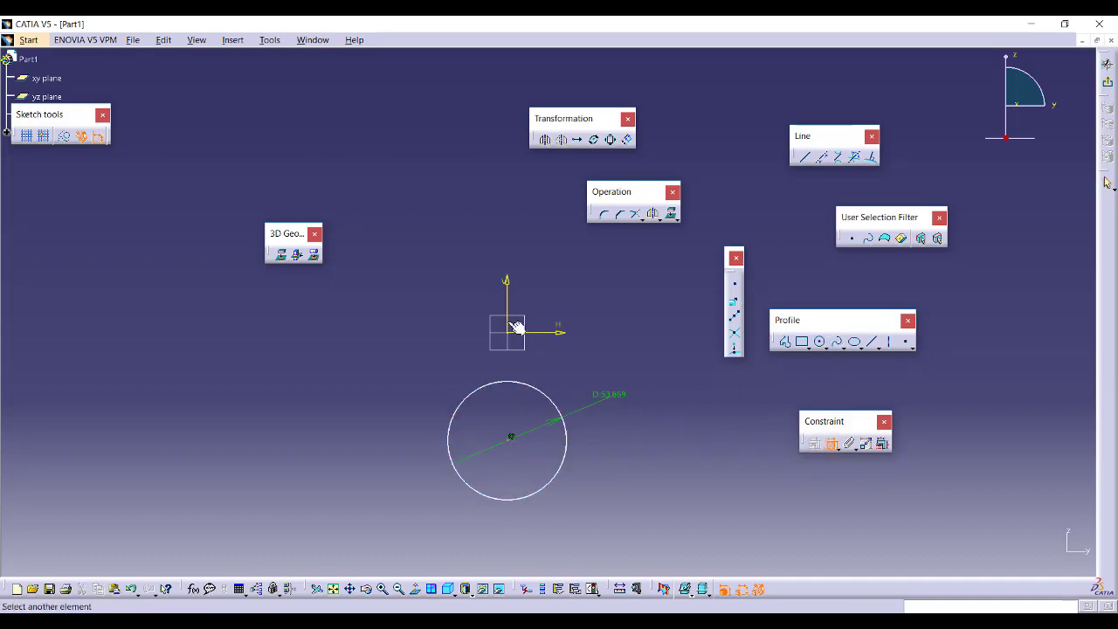
left_click(554, 336)
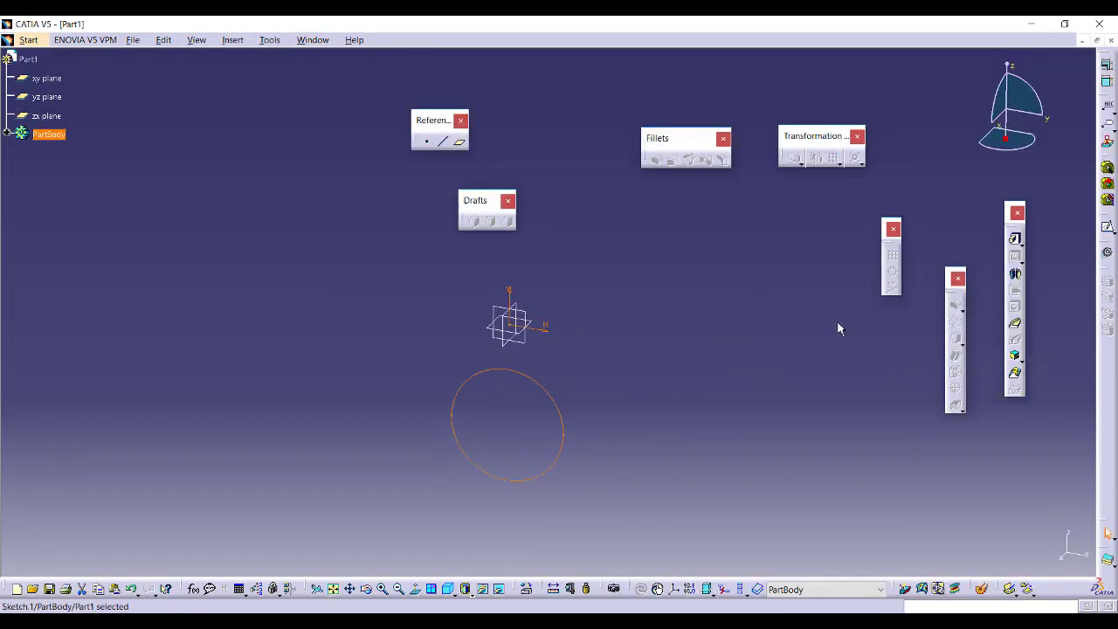
- Pad the circle with a length of 27 mm and mirrored extent to form a cylinder
left_click(1014, 238)
left_click(707, 333)
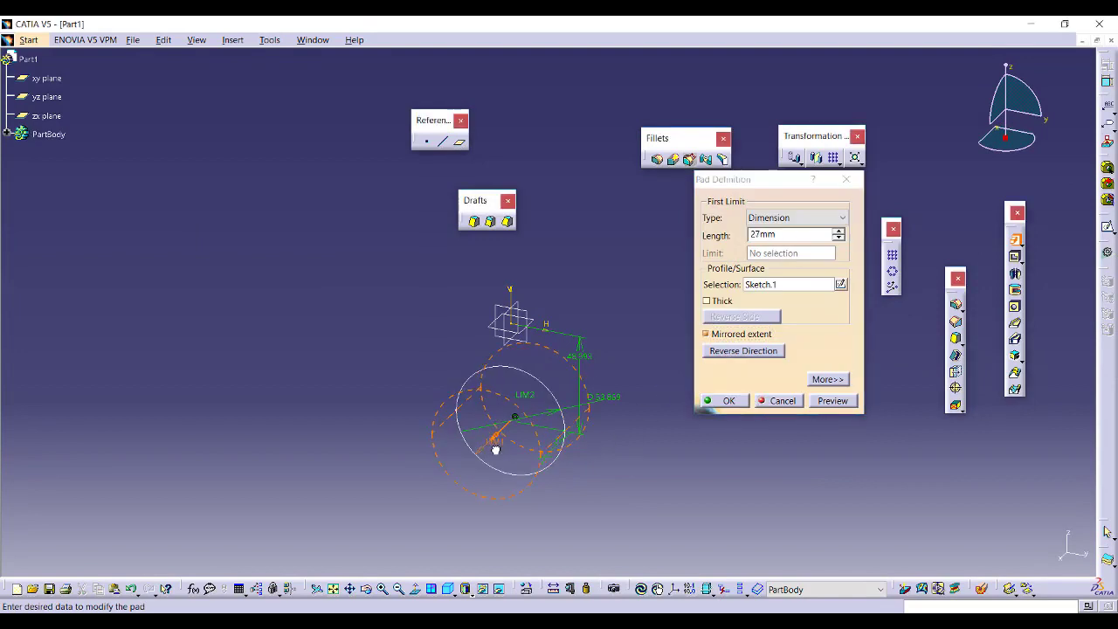
left_click(718, 403)
- Sketch a circle centred on the origin in the xy plane above the cylinder and exit the sketch
left_click(539, 322)
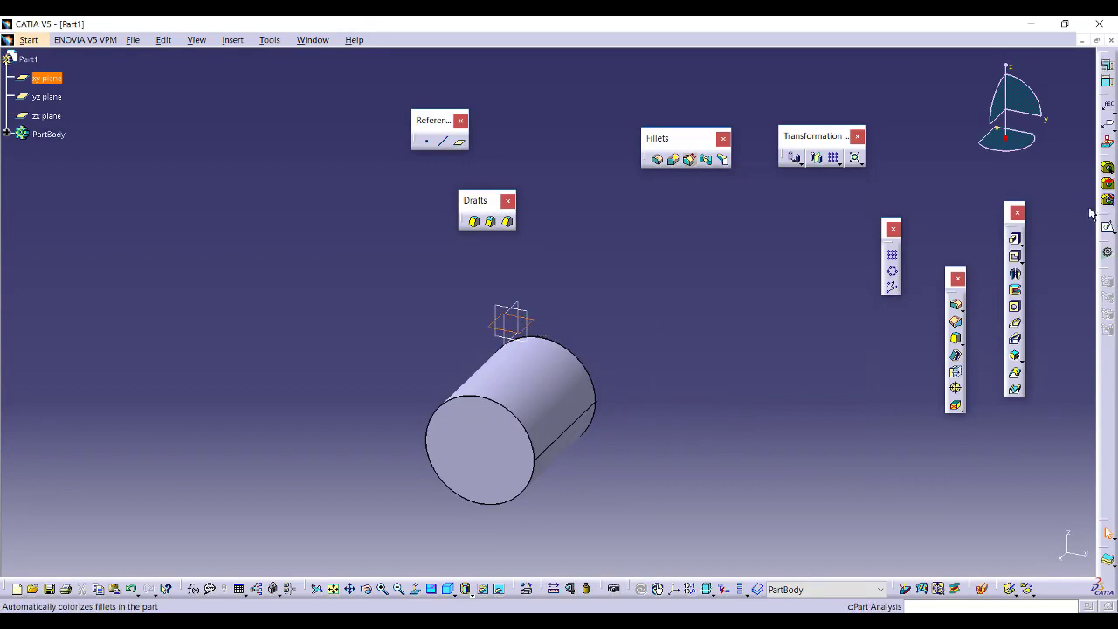
left_click(1108, 229)
mouse_move(690, 375)
middle_mouse_down()
mouse_move(621, 381)
mouse_move(632, 352)
mouse_move(821, 360)
middle_mouse_up()
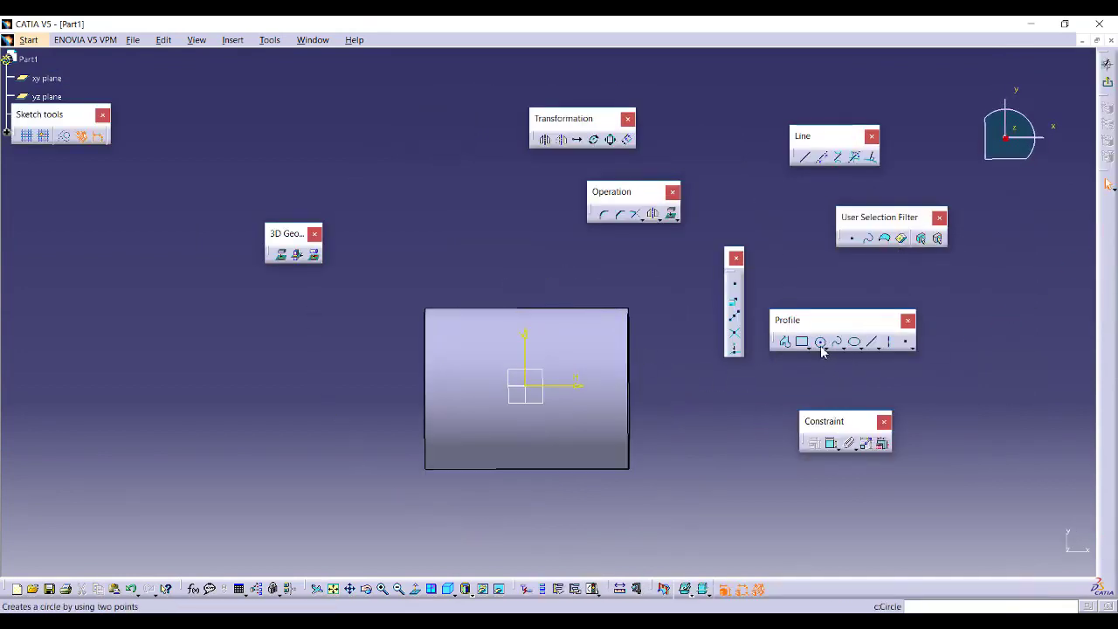
left_click(819, 341)
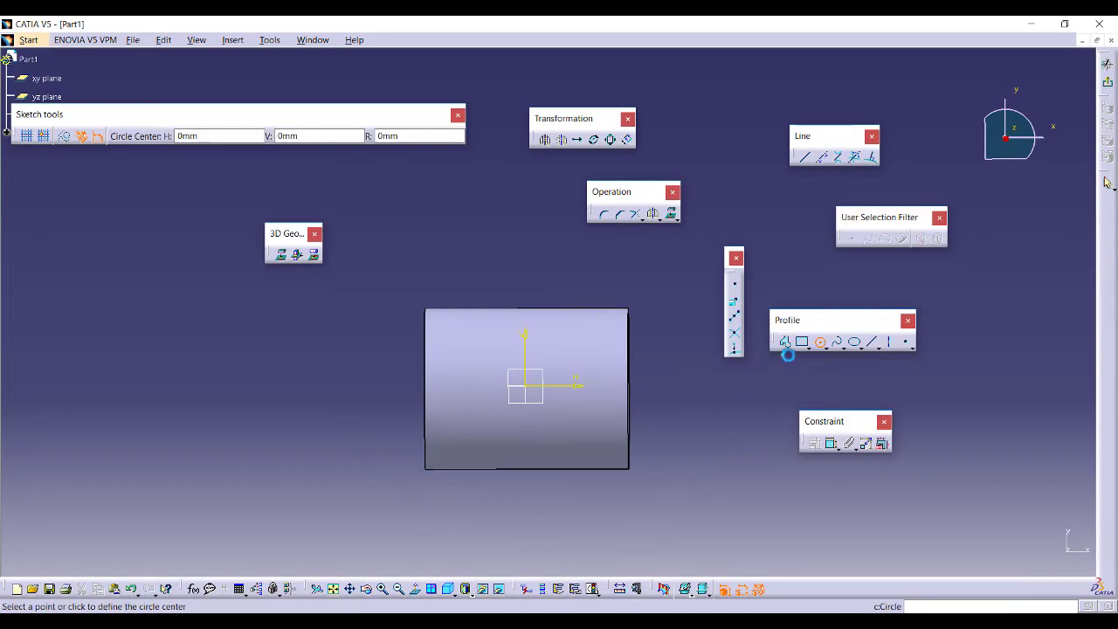
left_click(525, 385)
left_click(565, 345)
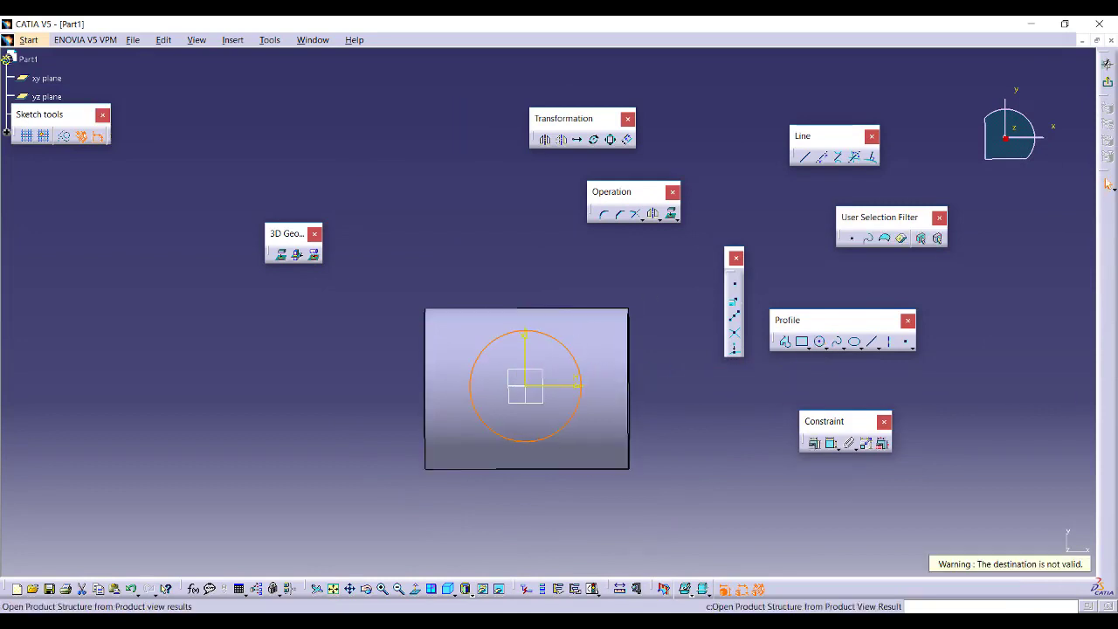
left_click(1107, 81)
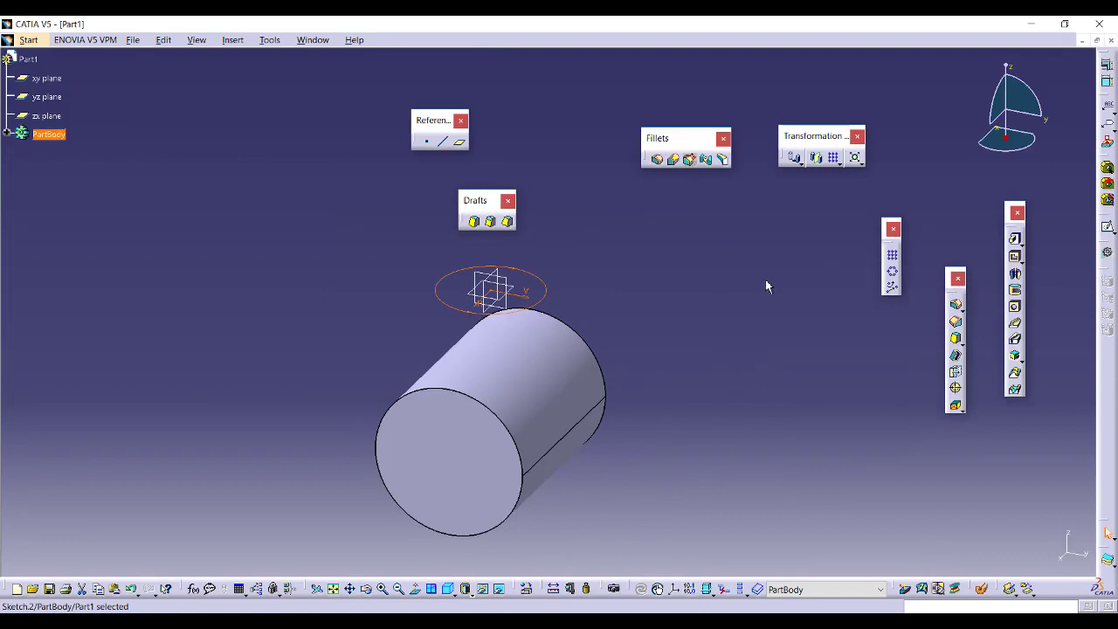
- Pad the new circle downward with the Up to next limit so it ends on the cylinder's surface
left_click(1014, 239)
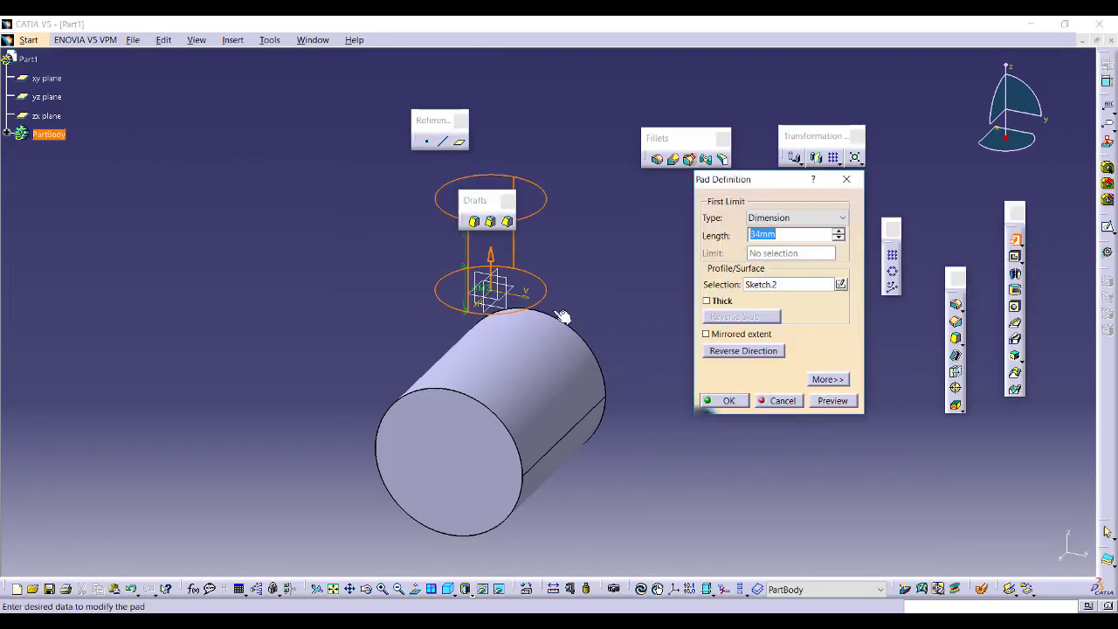
left_click(490, 260)
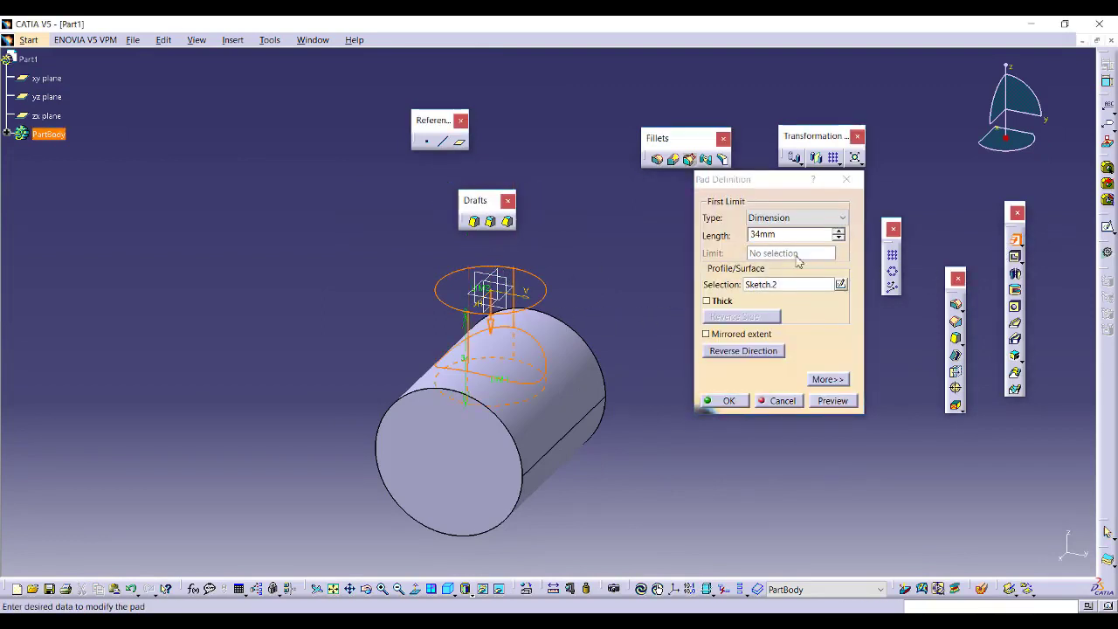
left_click(795, 217)
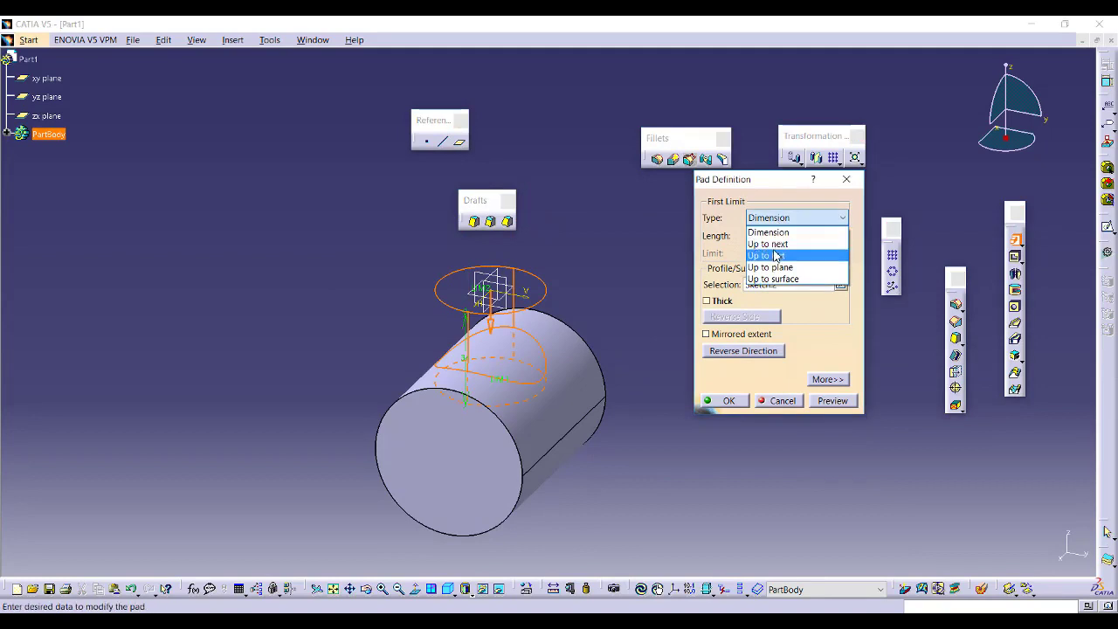
left_click(772, 243)
middle_click_drag(601, 368, 492, 367)
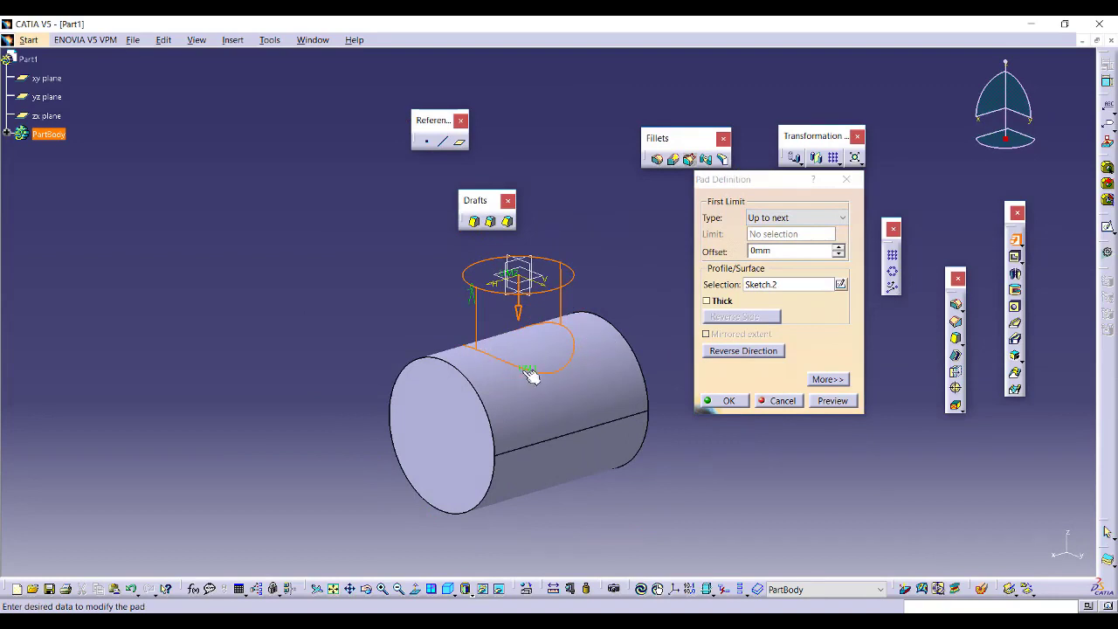
left_click(730, 401)
middle_click_drag(678, 387, 742, 329)
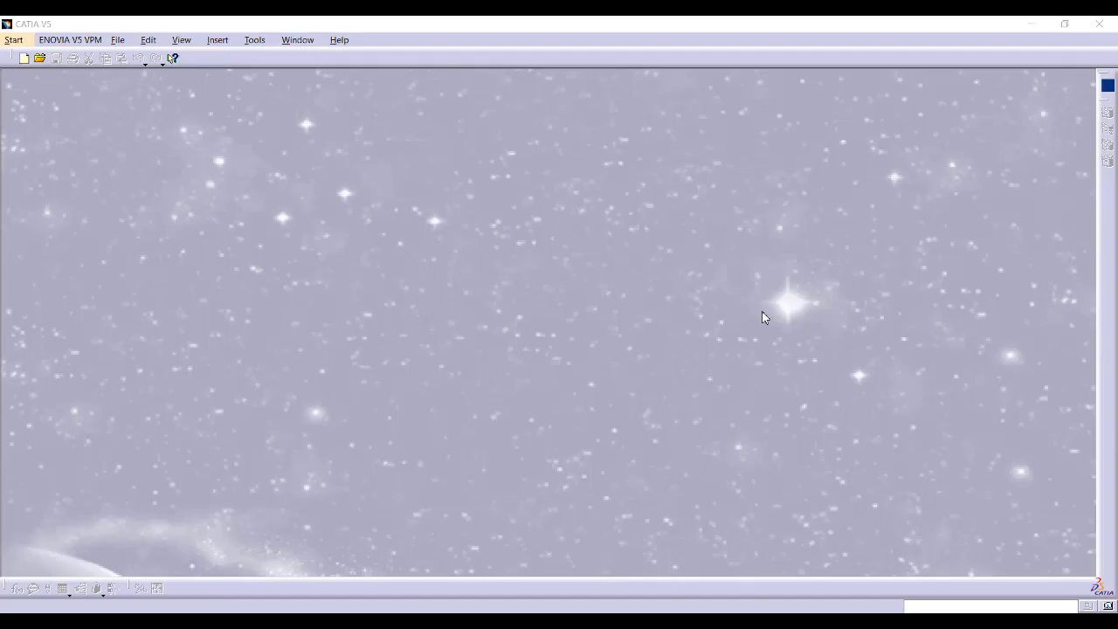
- Create a new part and open a sketch on its yz plane
left_click(14, 40)
left_click(26, 53)
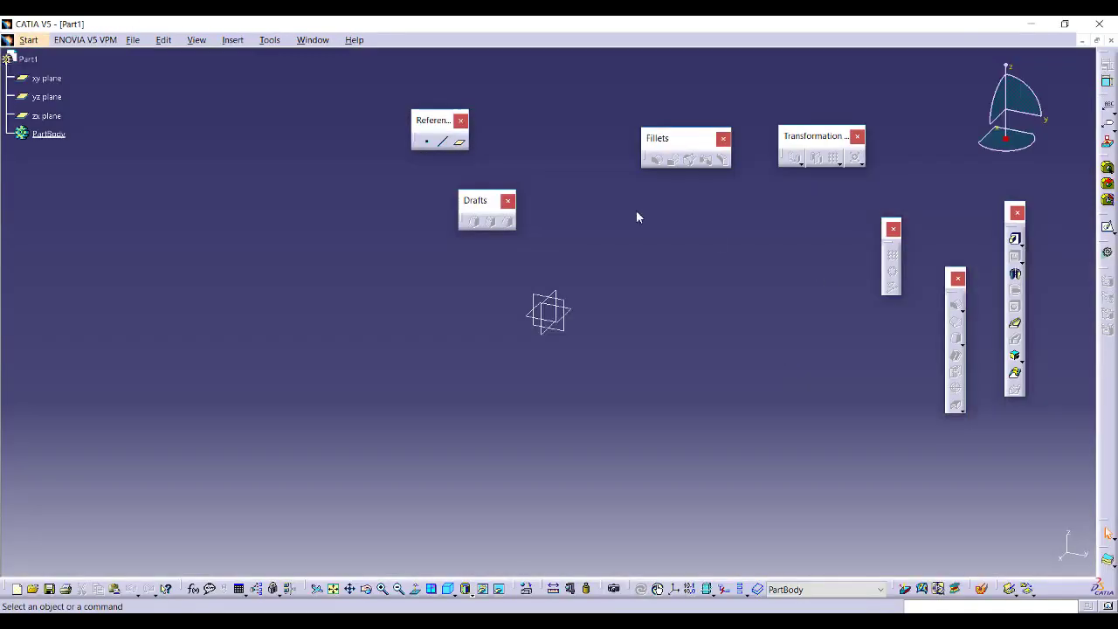
left_click(1107, 228)
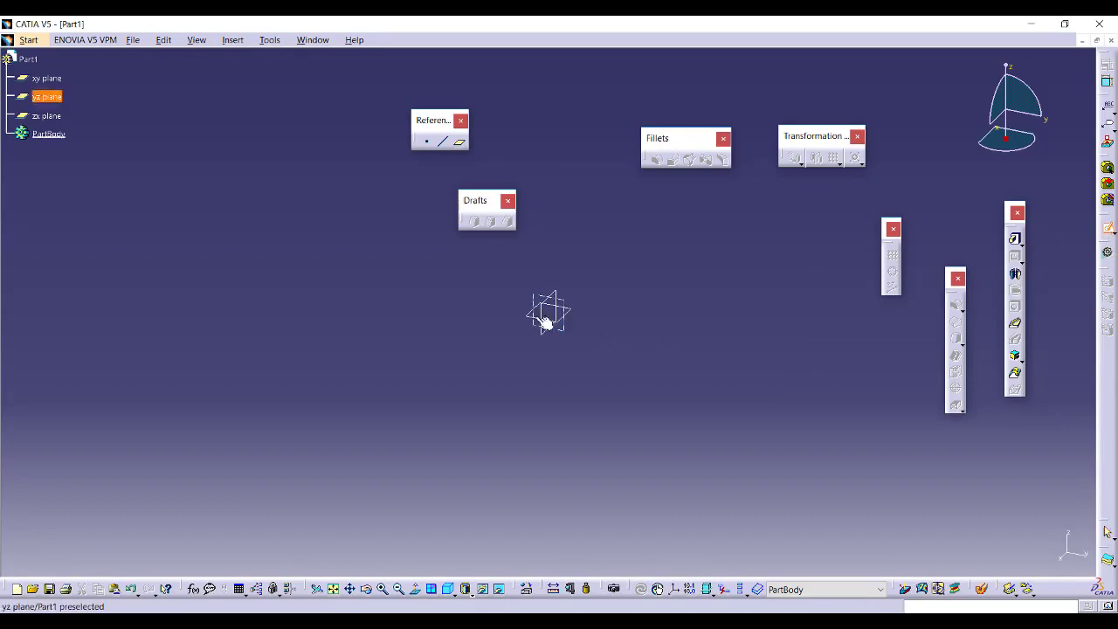
left_click(536, 302)
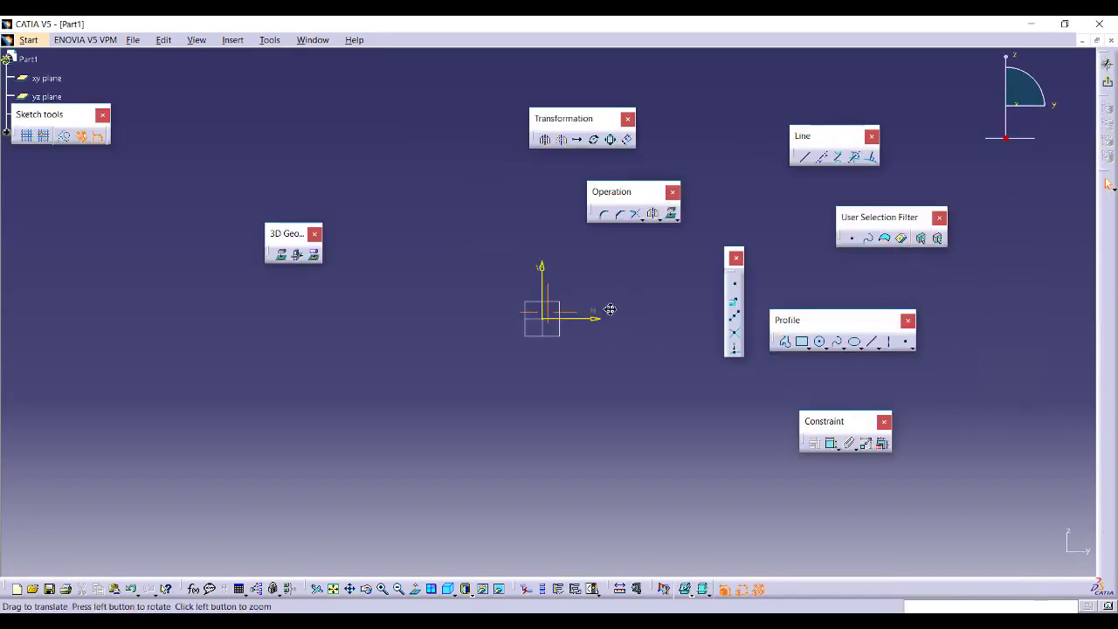
- Draw an open hat-shaped profile with base flanges along the horizontal axis, two slanted sides and a horizontal top line
left_click(784, 342)
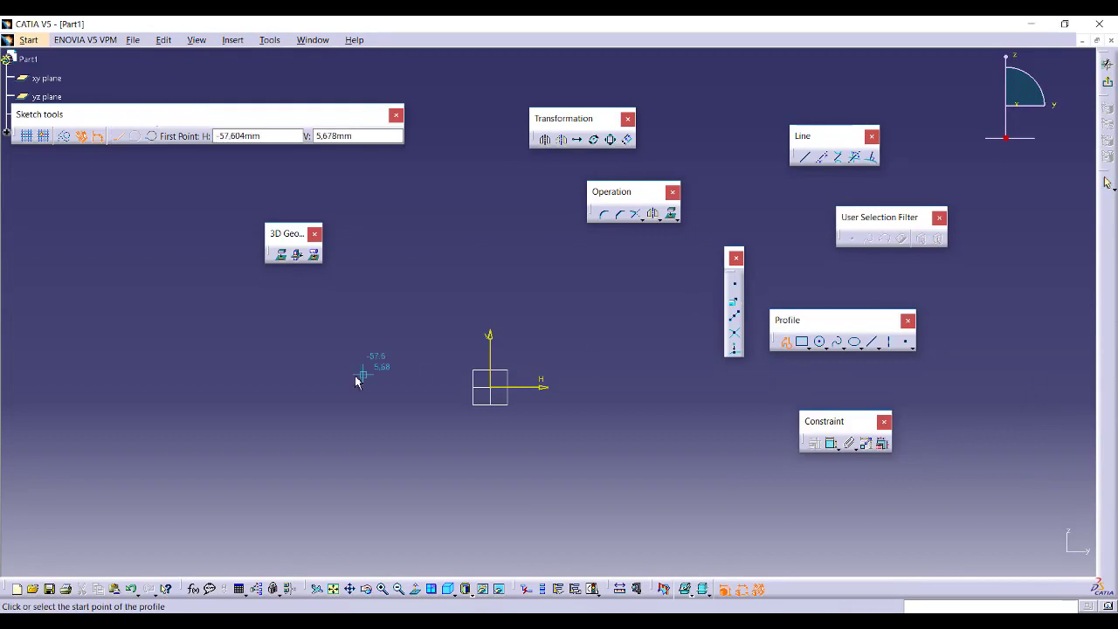
left_click(184, 386)
left_click(318, 386)
left_click(415, 267)
left_click(563, 266)
left_click(633, 386)
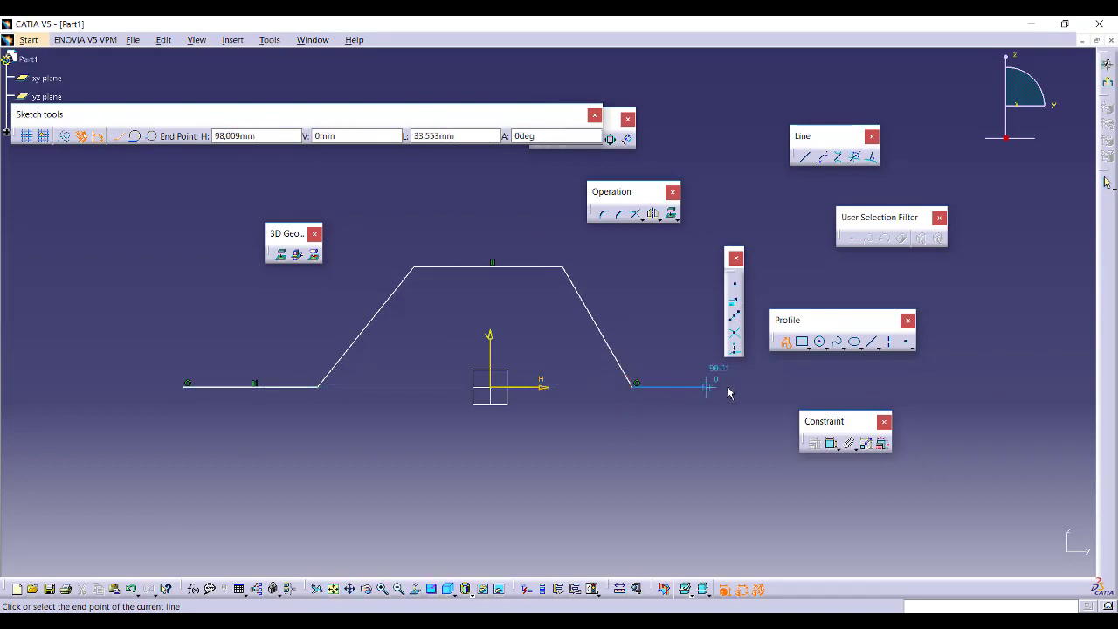
left_click(739, 384)
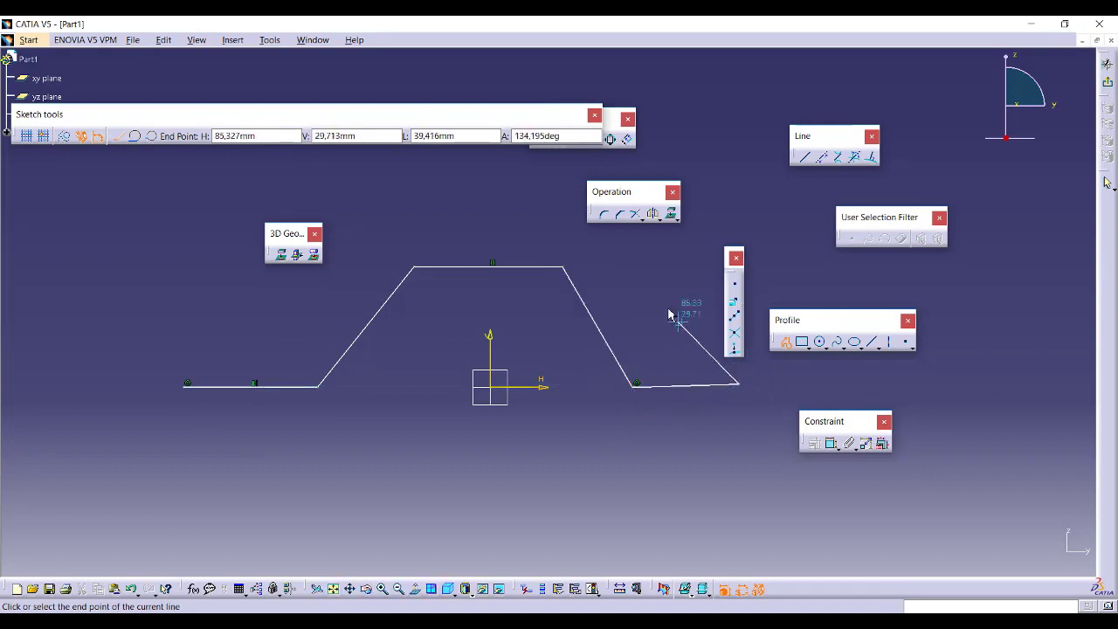
key("Escape")
- Constrain the last flange line of the profile to be horizontal
left_click(830, 442)
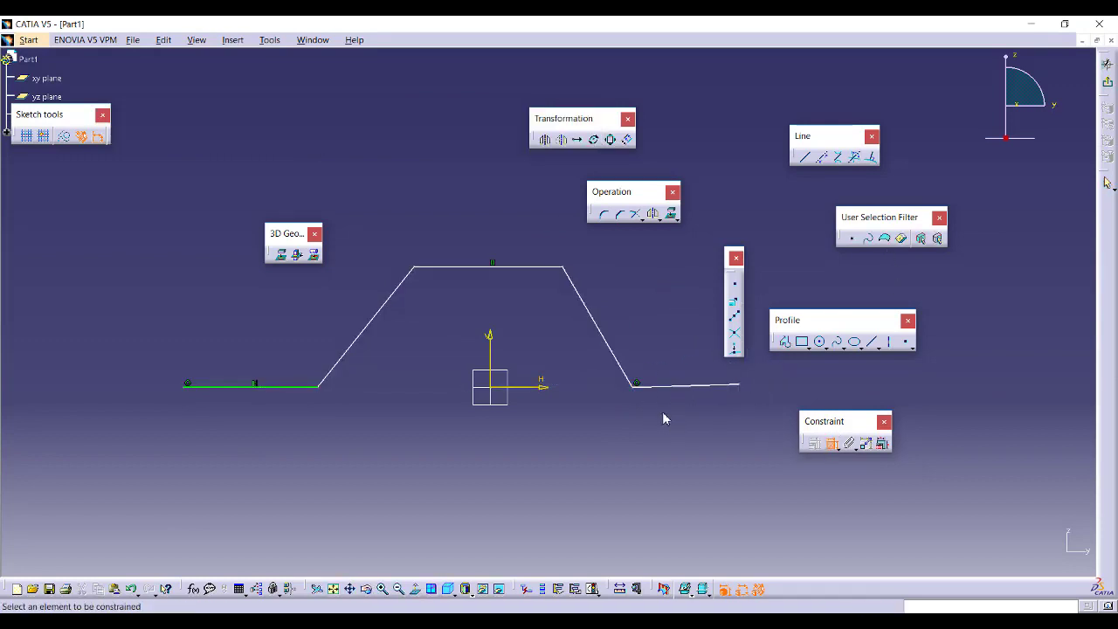
left_click(679, 385)
right_click(647, 313)
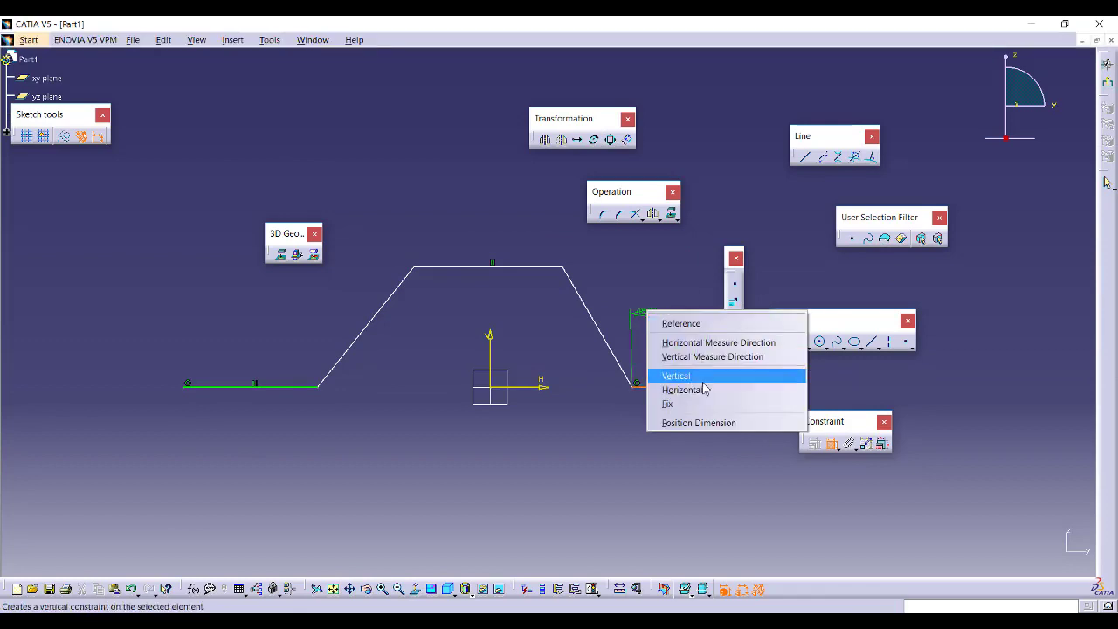
left_click(706, 389)
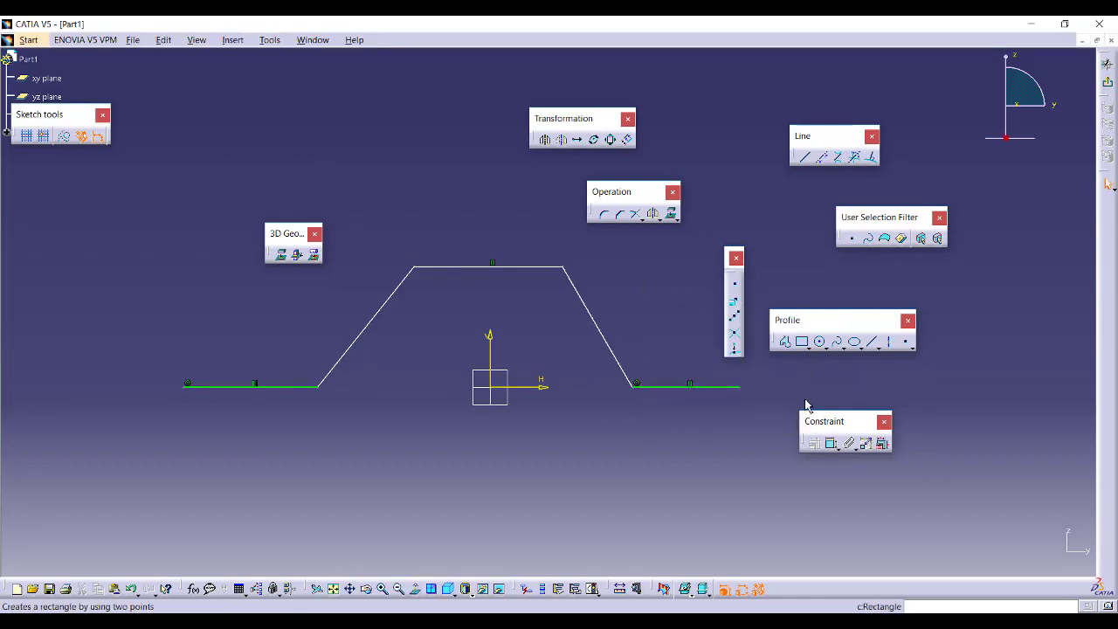
- Constrain the two slanted lines to be symmetric about the vertical axis
left_click(832, 445)
left_click(389, 307)
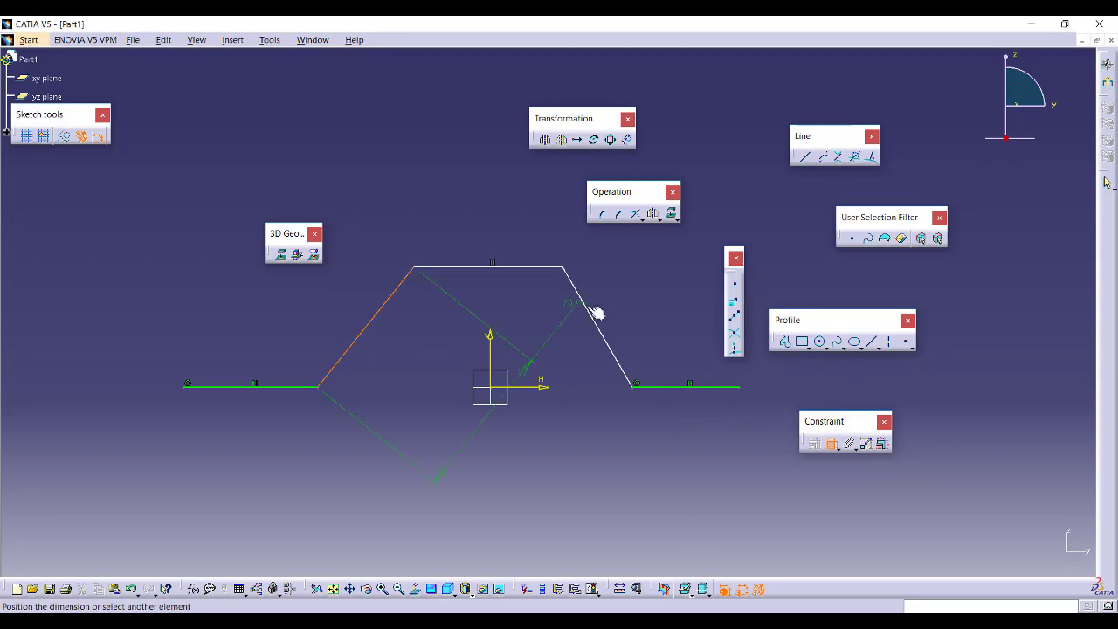
left_click(596, 322)
right_click(521, 306)
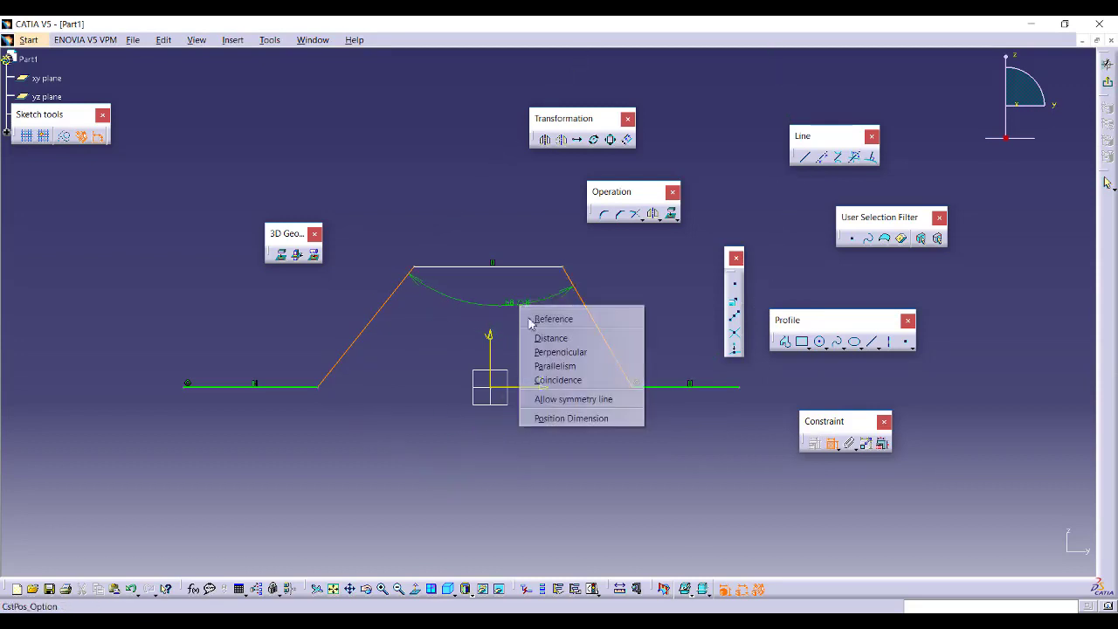
left_click(594, 400)
left_click(490, 345)
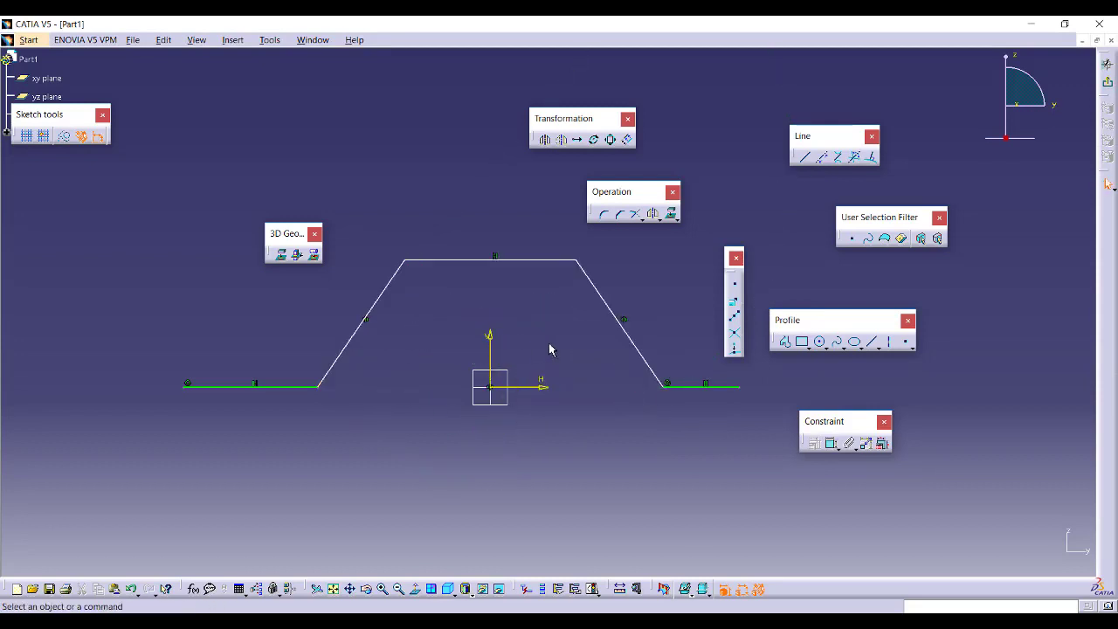
- Exit the sketch and start a Pad from the open profile with the Thick option enabled
left_click(1107, 82)
left_click(1017, 243)
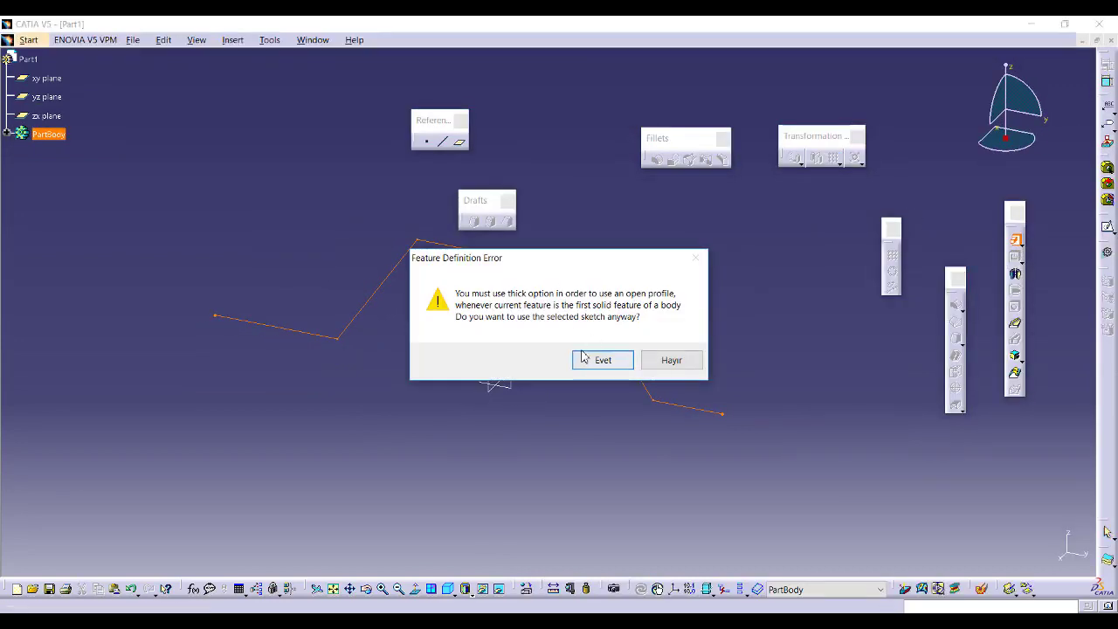
left_click(625, 359)
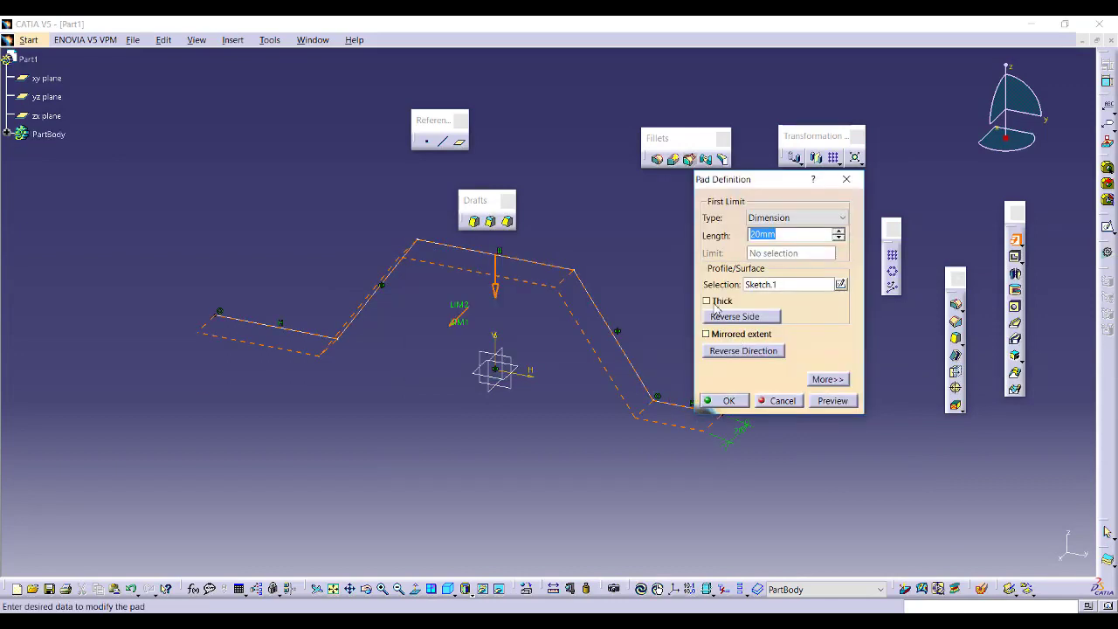
left_click(707, 302)
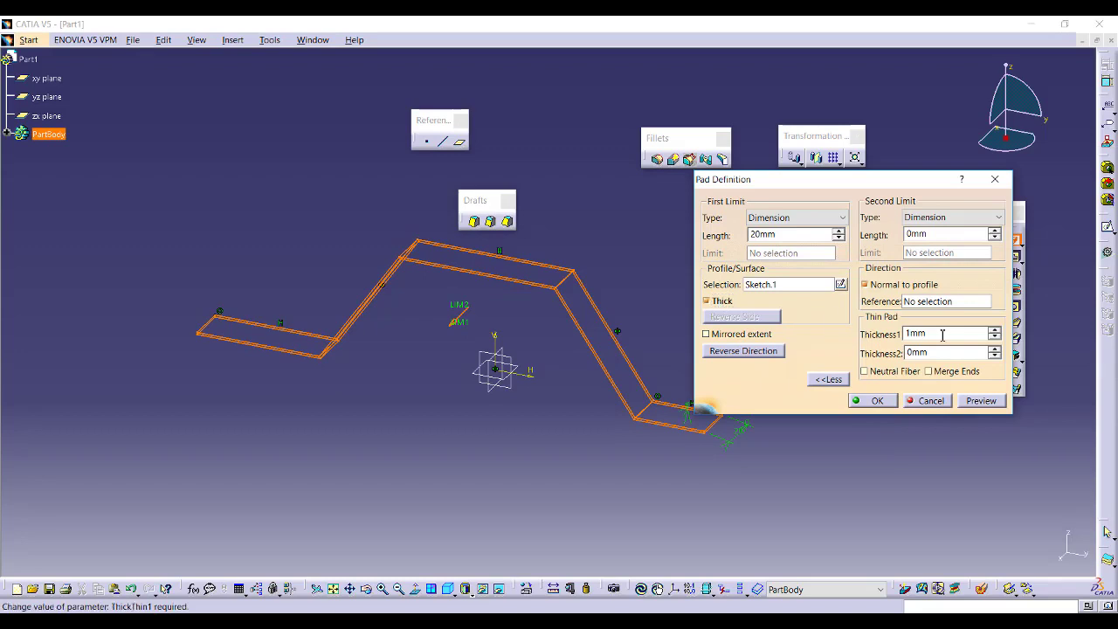
- Set the thin pad's Thickness1 to 9 mm
left_click(995, 329)
left_click(995, 330)
left_click(995, 330)
left_click(994, 330)
left_click(994, 330)
left_click(995, 329)
left_click(995, 330)
left_click(995, 329)
middle_click_drag(489, 372, 563, 304)
middle_click_drag(491, 305, 479, 307)
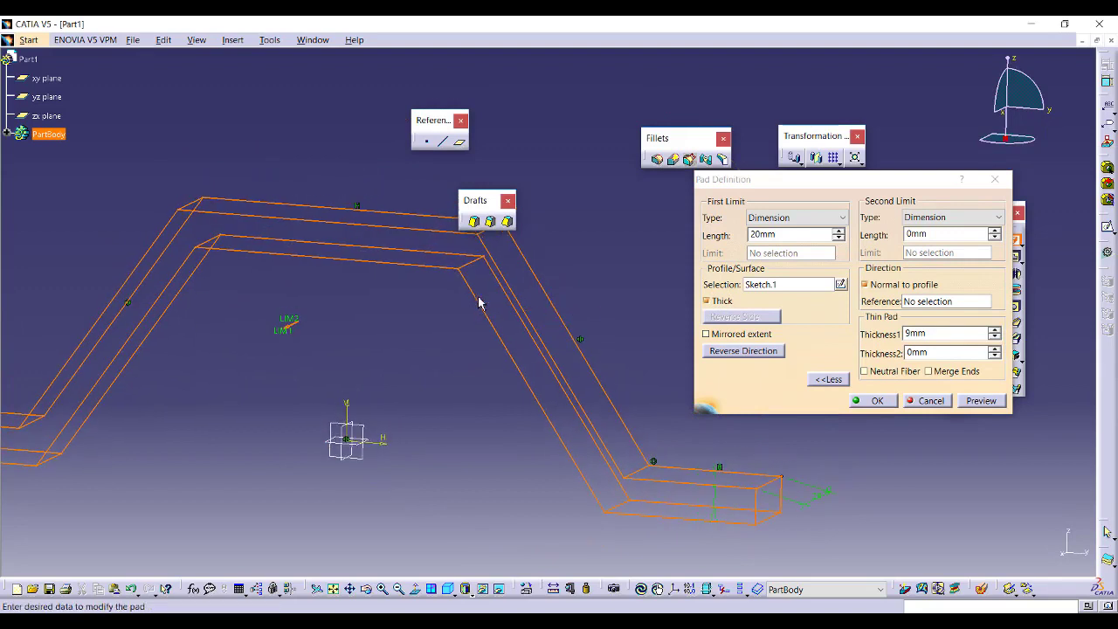
- Set the thin pad's Thickness2 to -2 mm
double_click(942, 334)
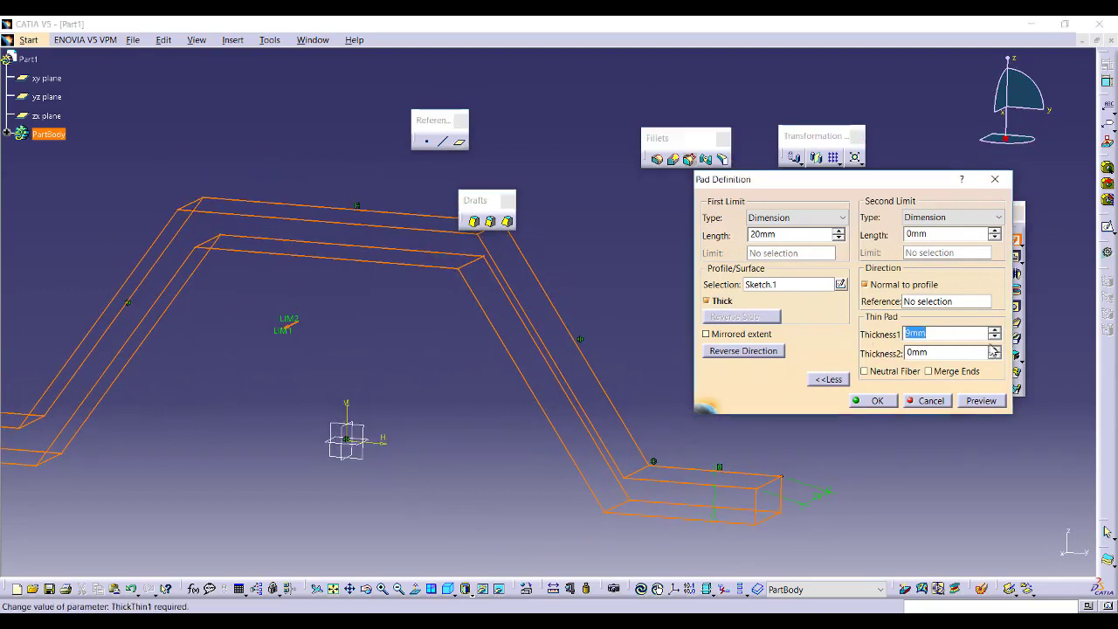
left_click(995, 349)
left_click(995, 349)
left_click(995, 348)
left_click(994, 349)
left_click(995, 349)
left_click(995, 348)
left_click(995, 348)
left_click(994, 348)
left_click(995, 355)
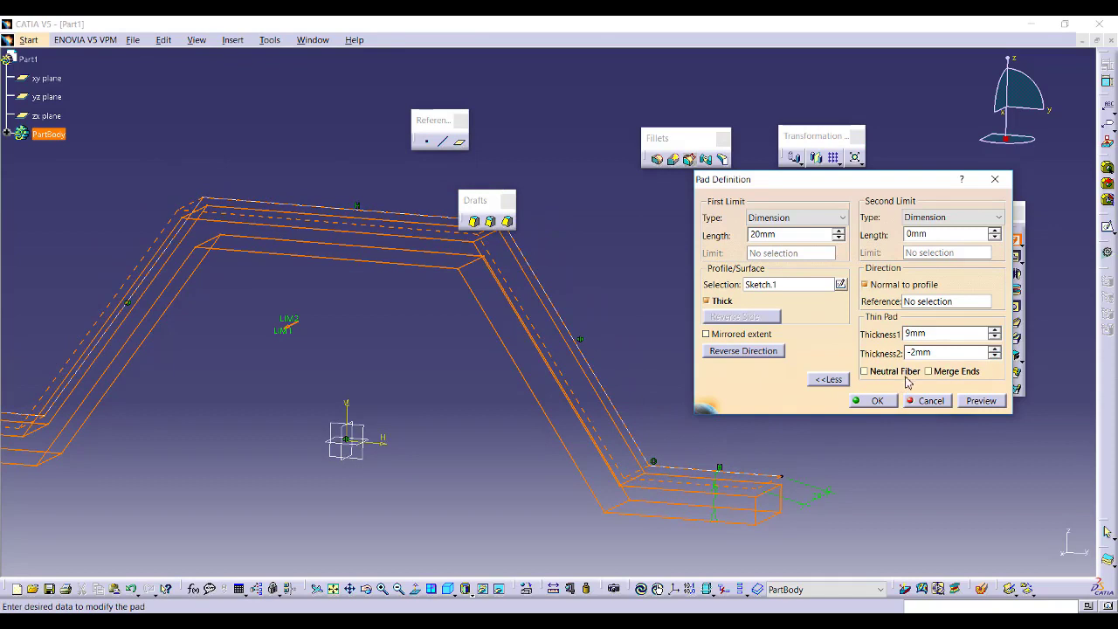
left_click(864, 371)
middle_click_drag(394, 326, 464, 324)
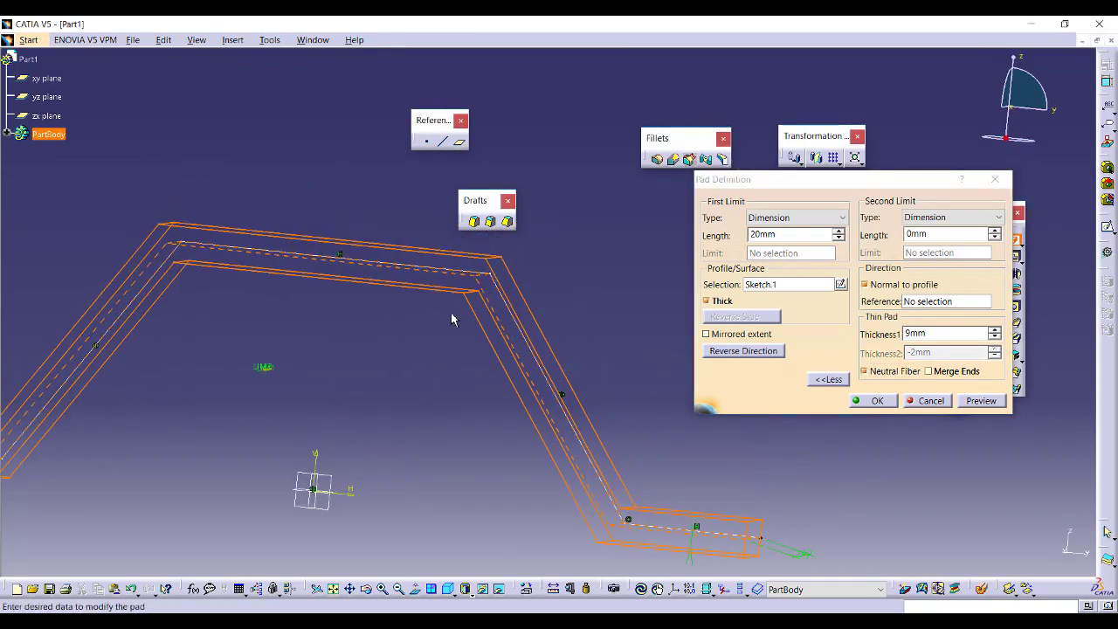
middle_click_drag(517, 317, 419, 345)
left_click(863, 371)
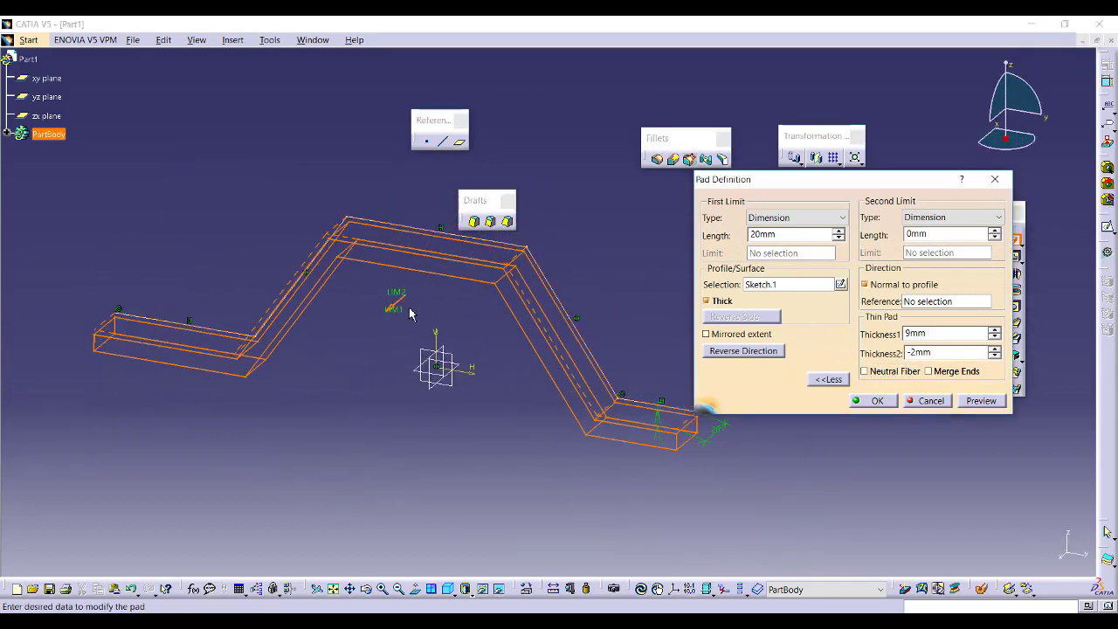
- Extend the thin pad's length to 109 mm and create the pad
left_click_drag(400, 320, 301, 389)
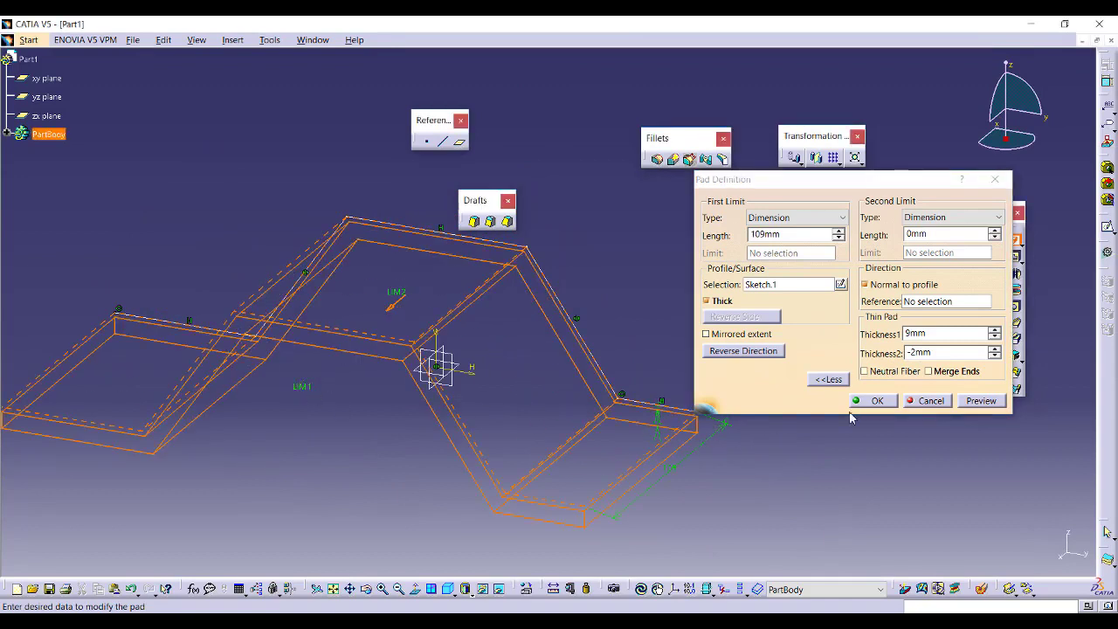
left_click(874, 400)
middle_click_drag(801, 407, 581, 345)
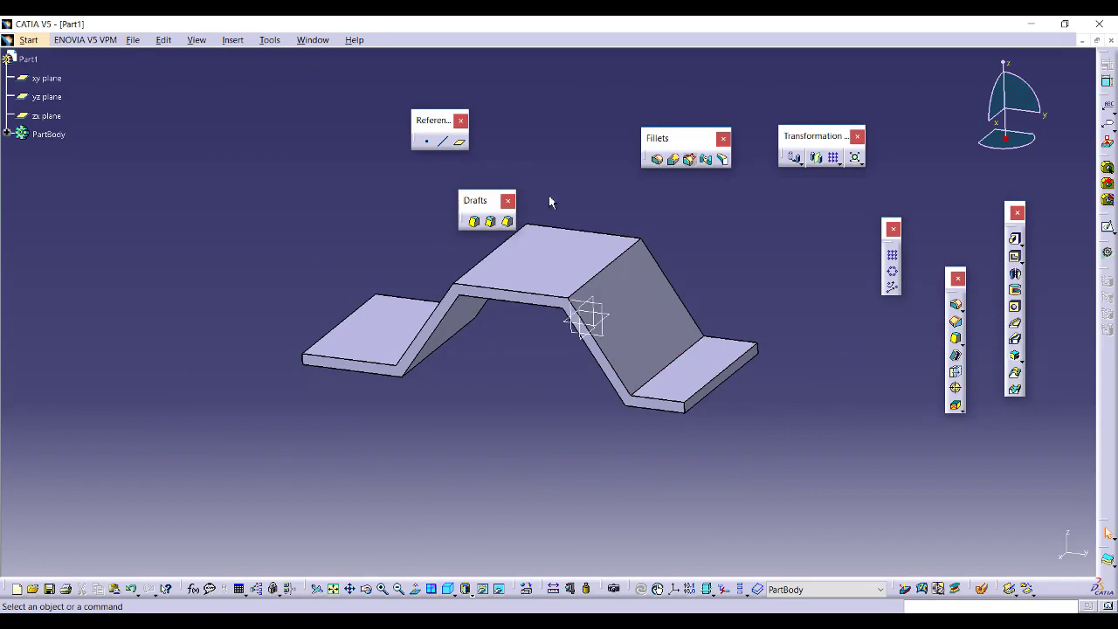
- Create a new part and open a sketch on its xy plane
left_click(29, 40)
left_click(87, 53)
left_click(1102, 234)
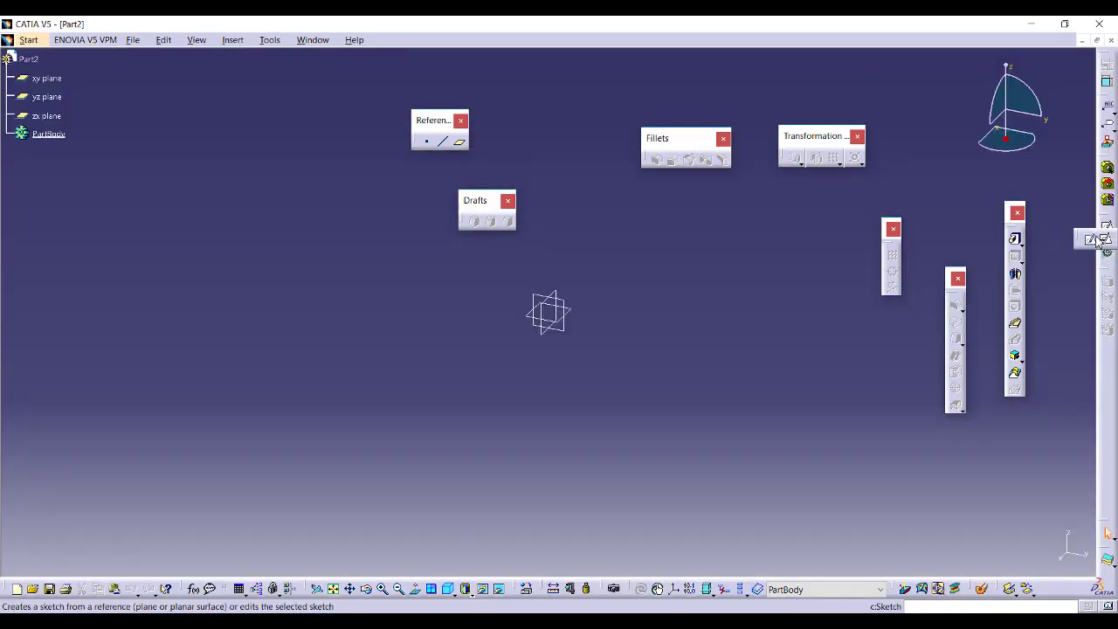
left_click(1090, 240)
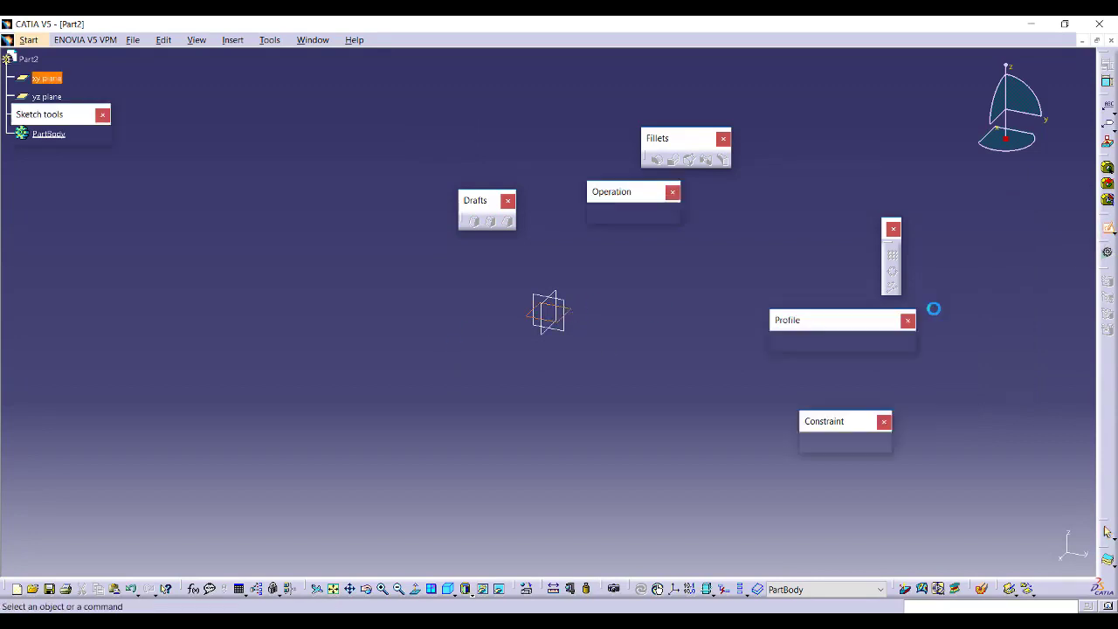
- Sketch a large circle centred on the origin and pad it with the default settings into a flat disc
left_click(820, 341)
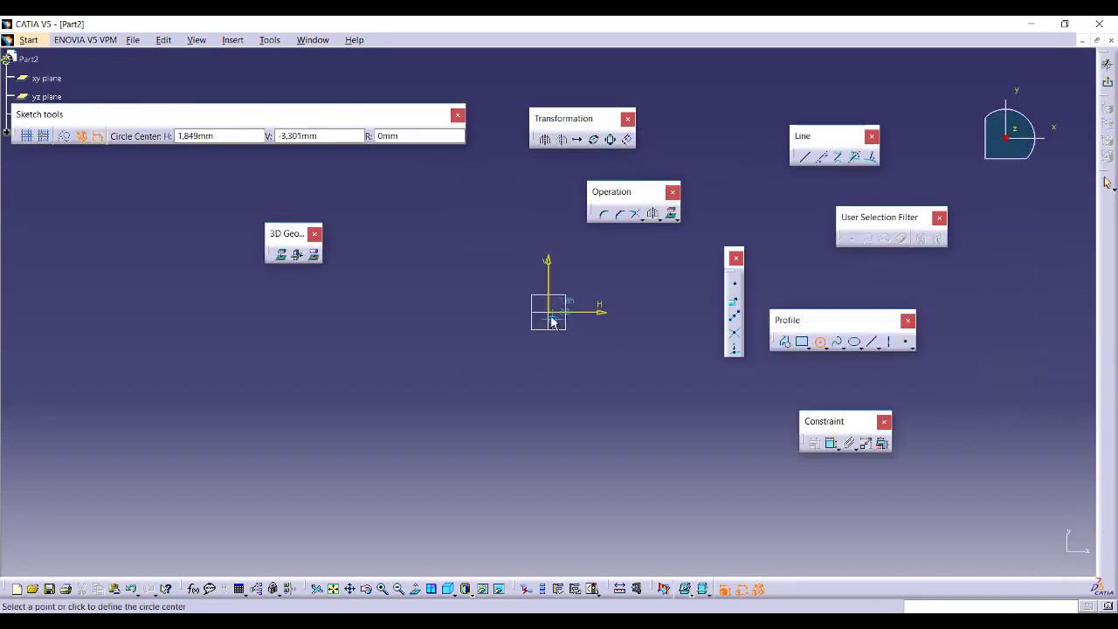
left_click(548, 313)
left_click(411, 432)
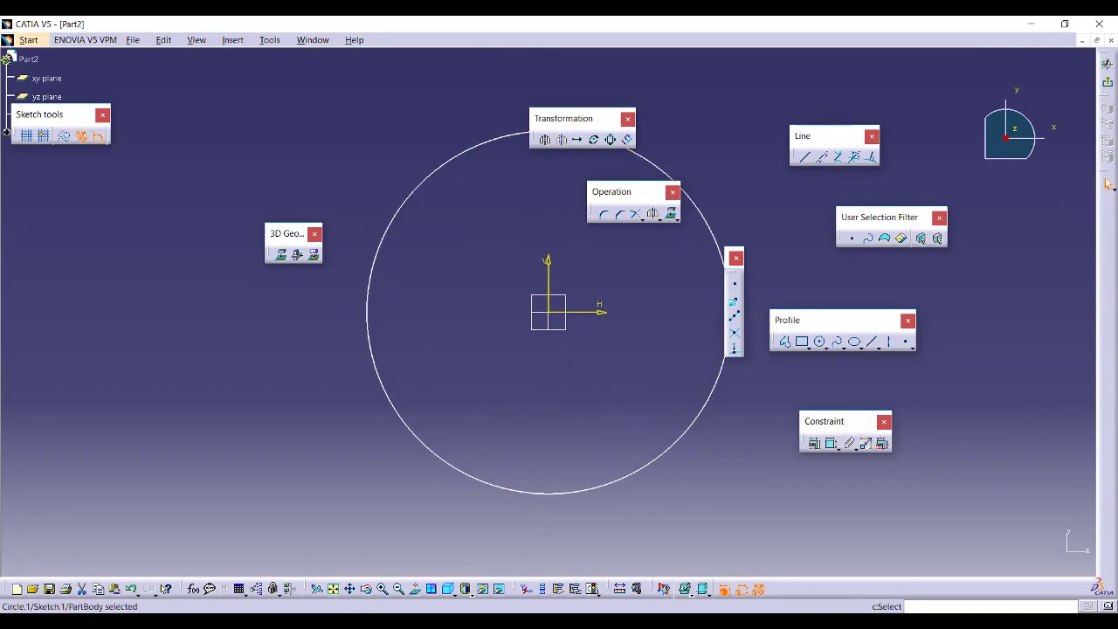
left_click(1108, 81)
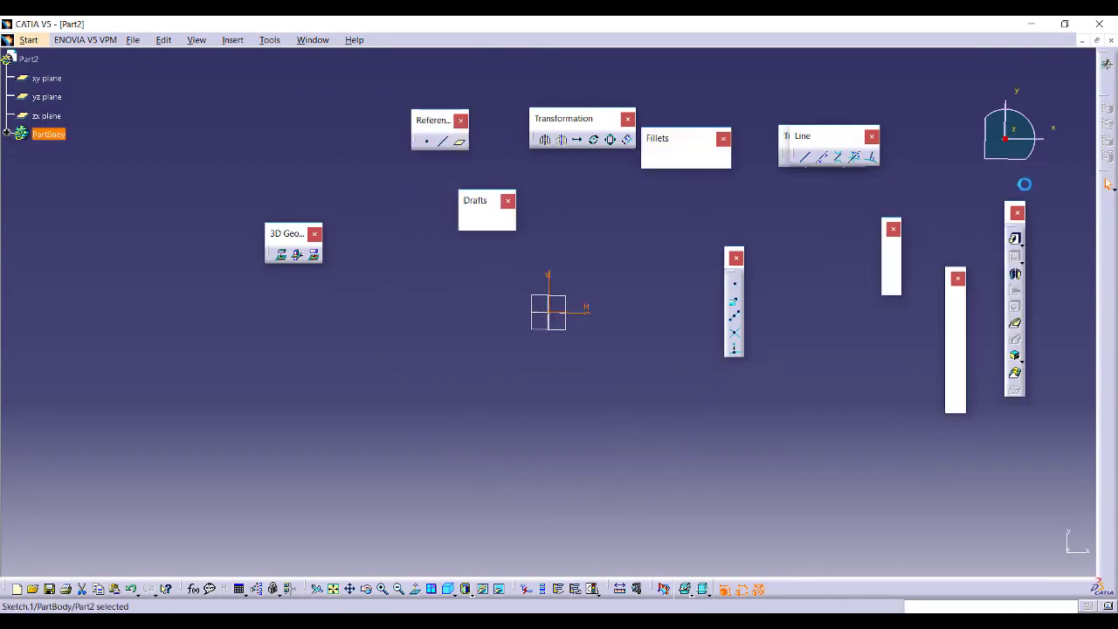
left_click(1015, 239)
key("Return")
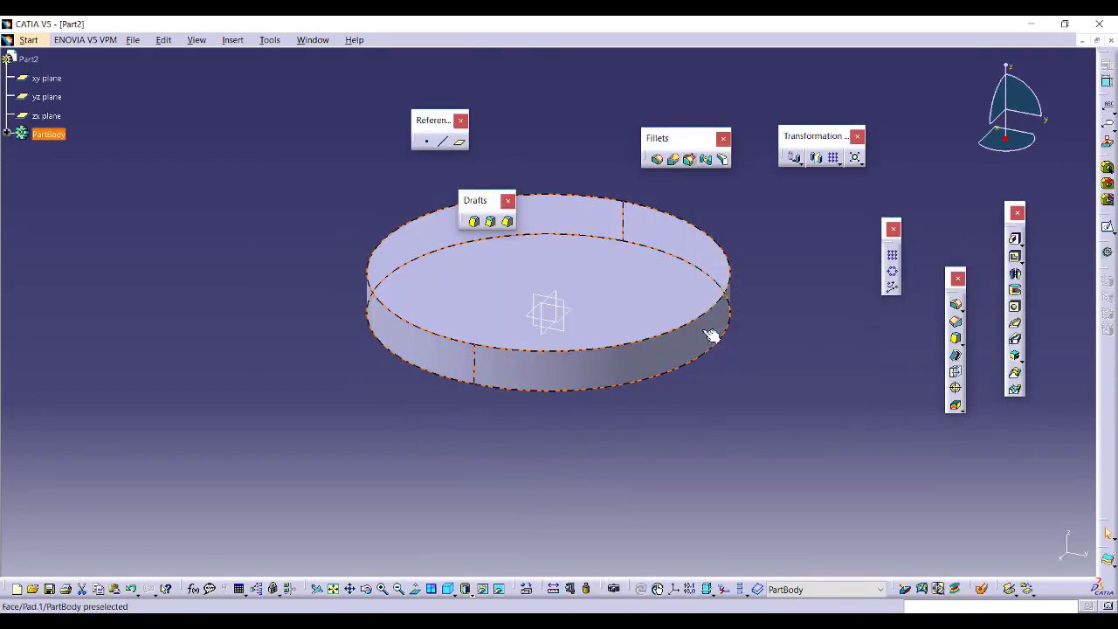
- Sketch a slightly smaller circle around the centre of the disc's upper face and exit the sketch
left_click(725, 305)
middle_click_drag(699, 278, 760, 328)
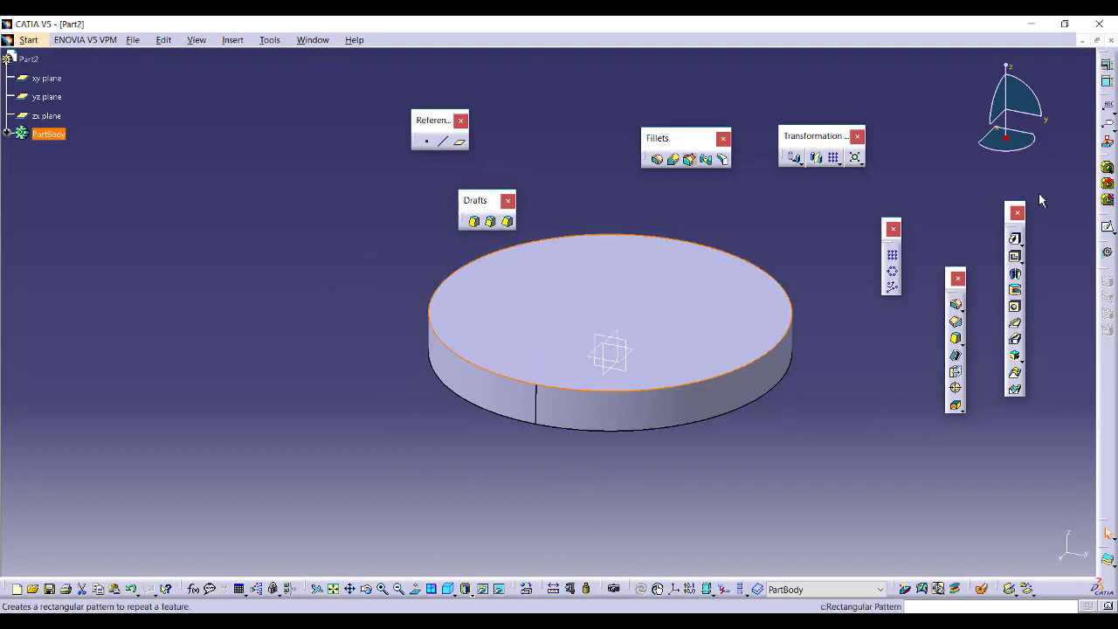
left_click(1106, 227)
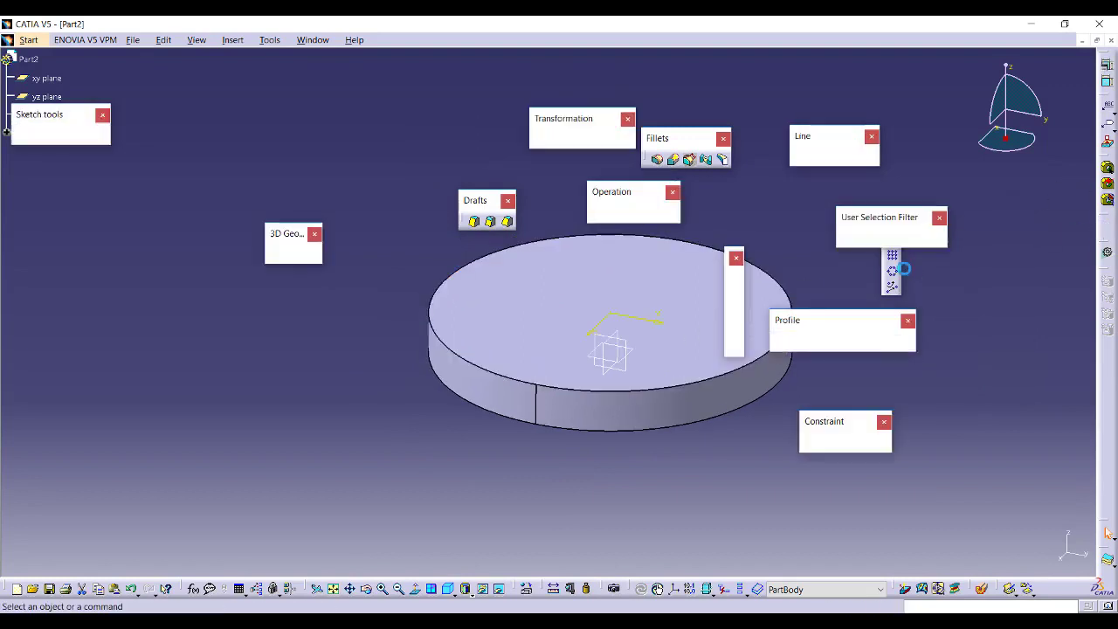
left_click(819, 343)
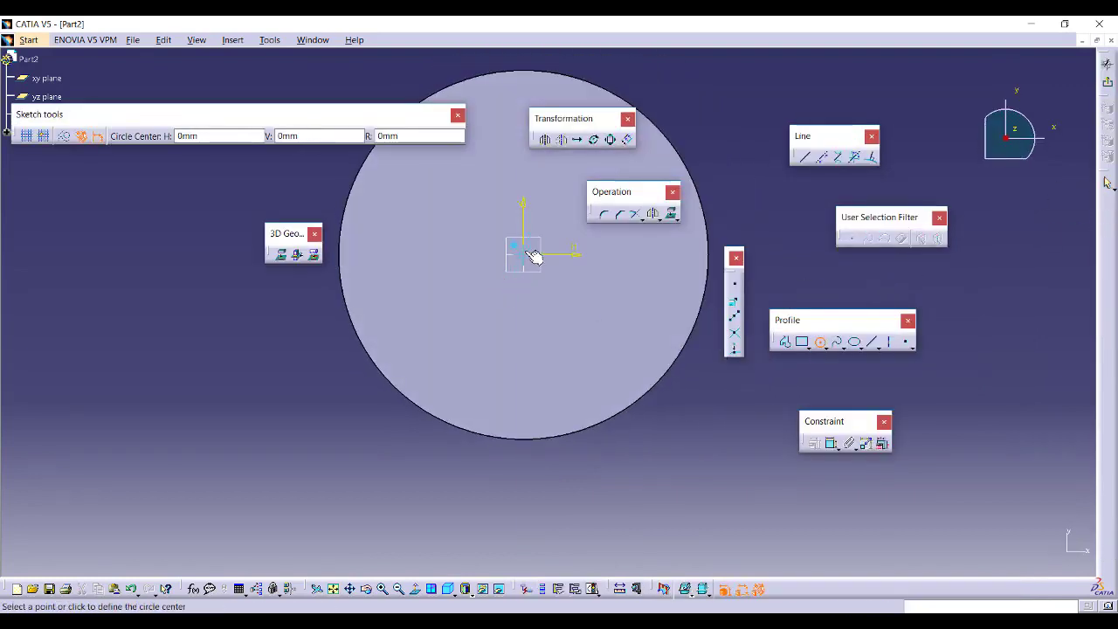
left_click(527, 246)
left_click(419, 367)
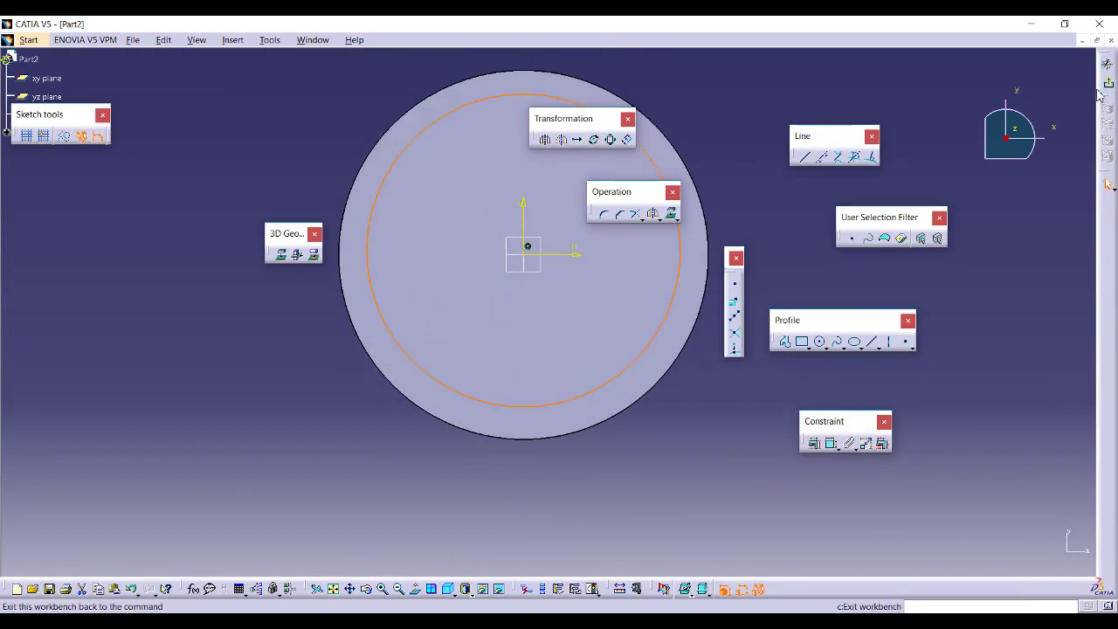
left_click(1108, 184)
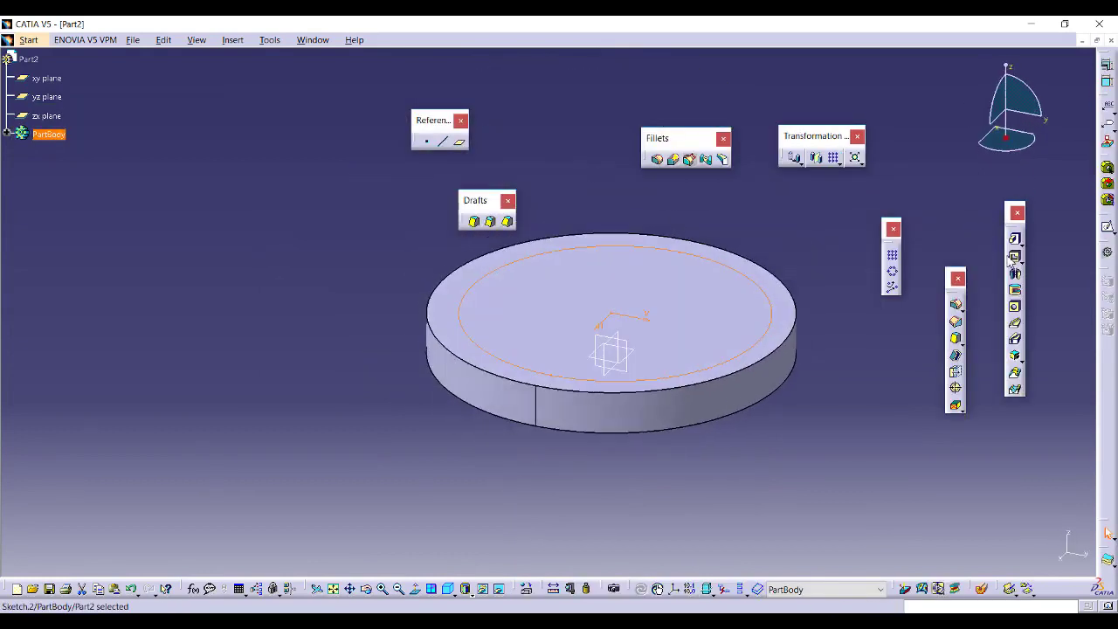
- Cut the inner circle into the disc as a pocket with a depth of 16 mm
left_click(1015, 257)
middle_click_drag(599, 371, 504, 387)
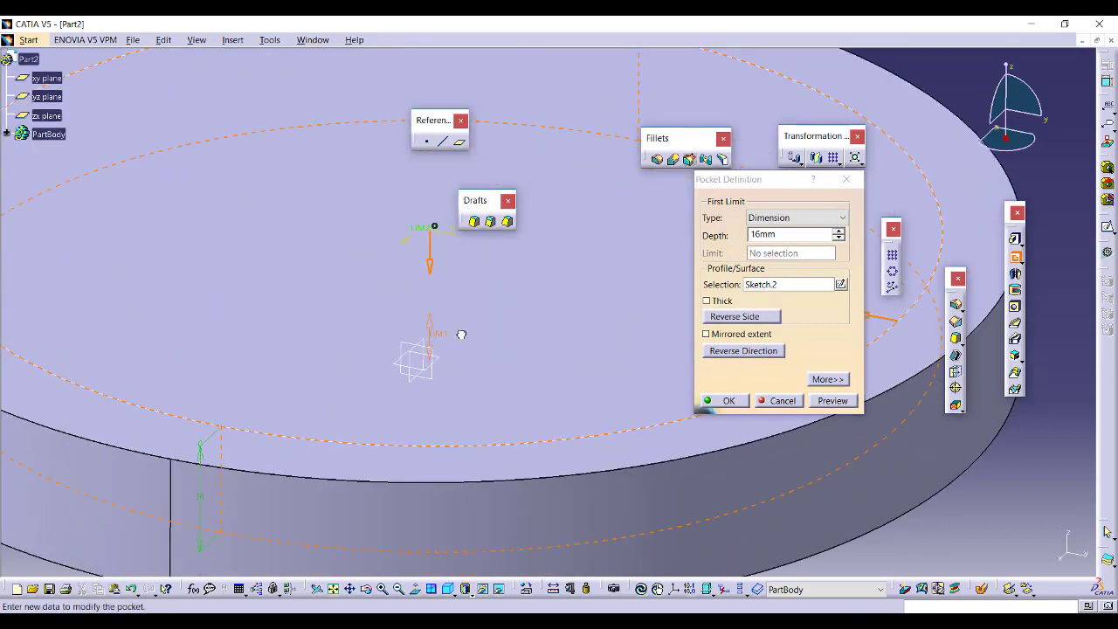
left_click(729, 400)
- Open a sketch on the rim's upper face and draw a horizontal line inside the recess, about 43 mm above the centre
middle_click_drag(591, 317, 716, 427)
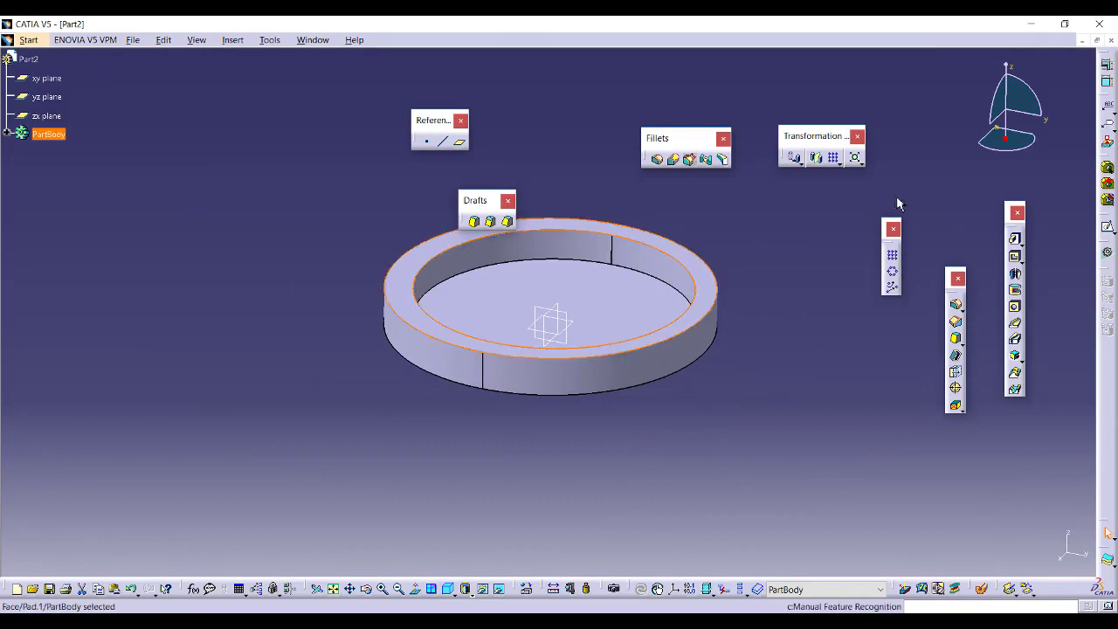
left_click(1107, 230)
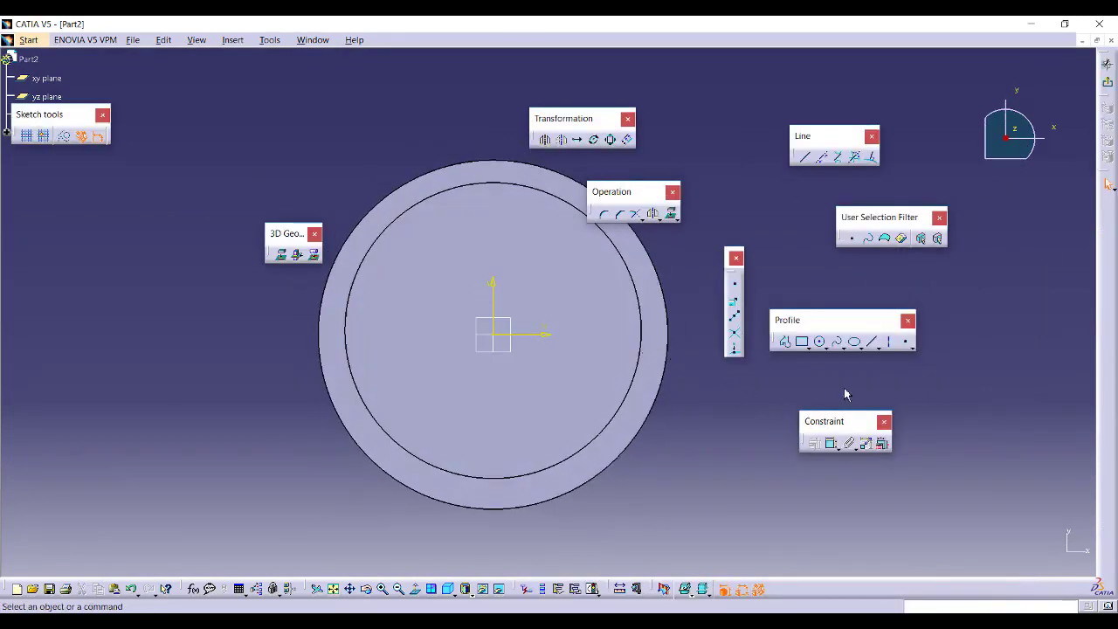
left_click(873, 342)
left_click(429, 242)
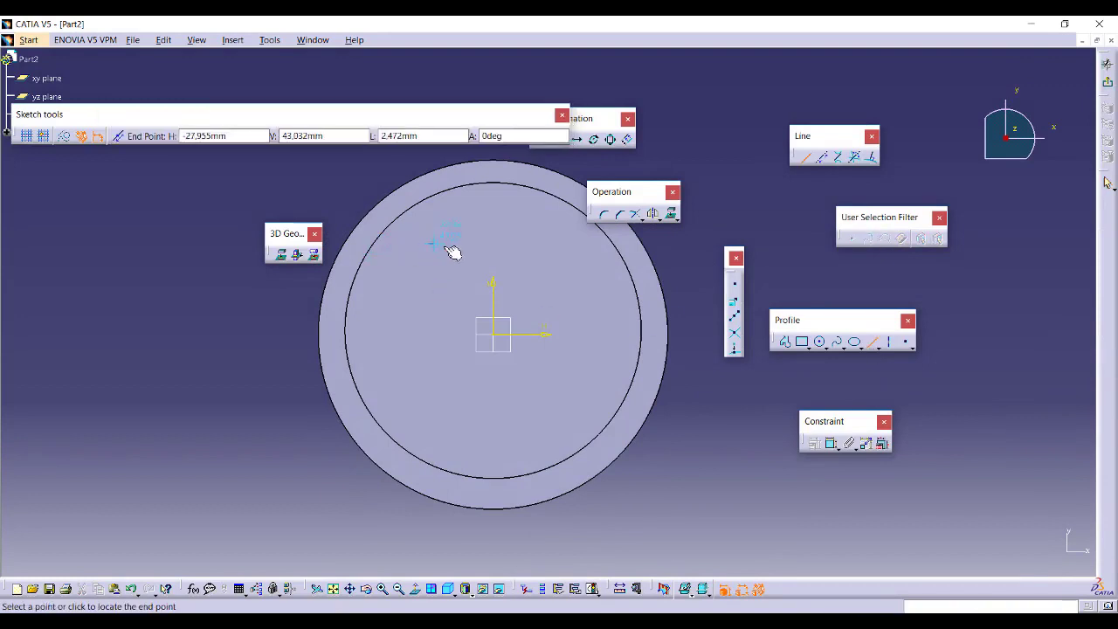
left_click(578, 242)
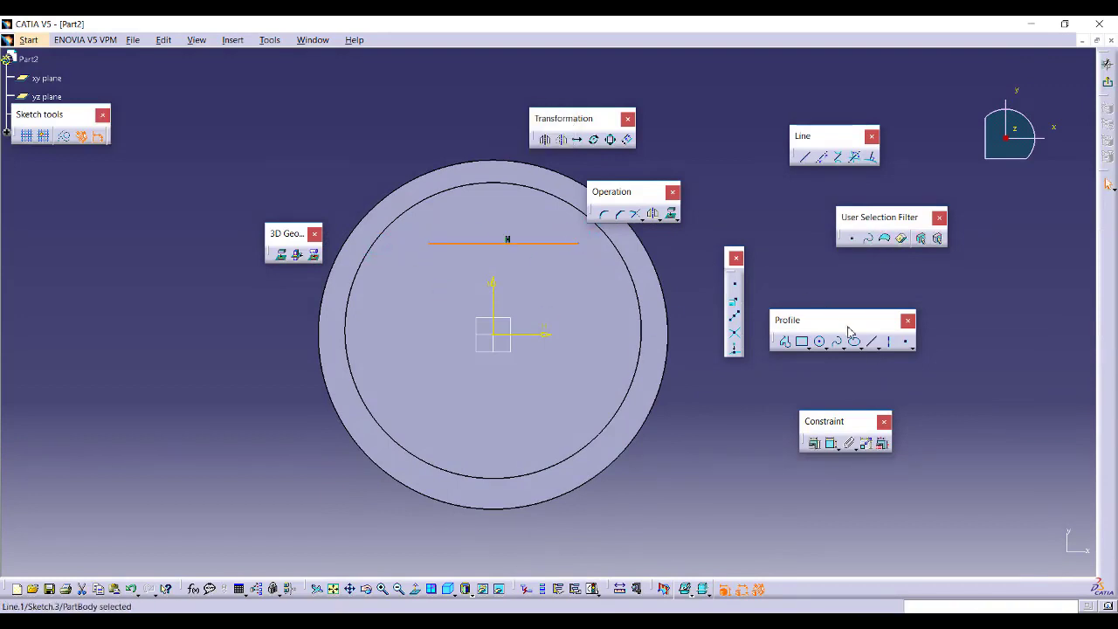
- Sketch three more horizontal lines inside the circular recess, spaced below the existing line
left_click(874, 342)
left_click(406, 306)
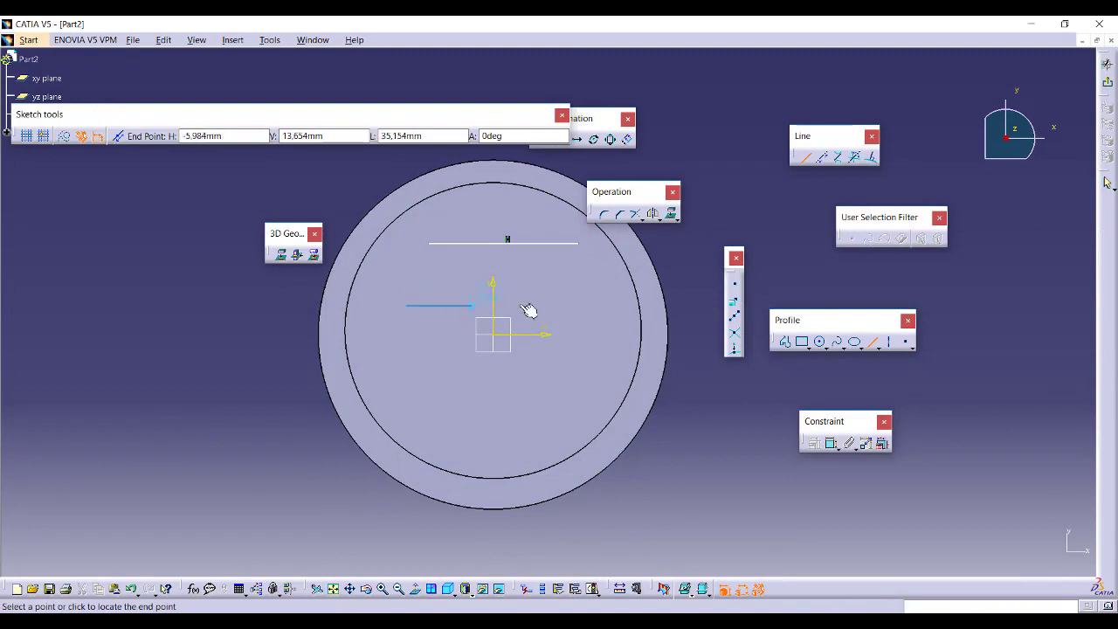
left_click(600, 307)
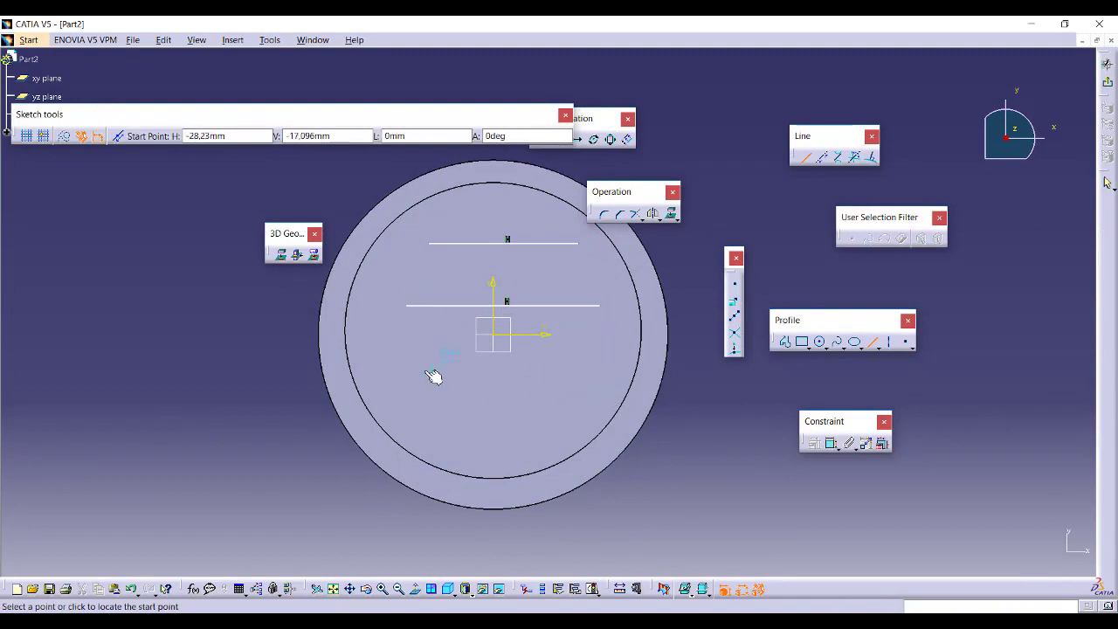
left_click(402, 379)
left_click(605, 379)
left_click(429, 417)
left_click(551, 416)
- Add three slanted, roughly upright lines crossing the horizontal ones to form a grid, and exit the sketch
left_click(453, 432)
left_click(468, 219)
left_click(513, 434)
left_click(538, 224)
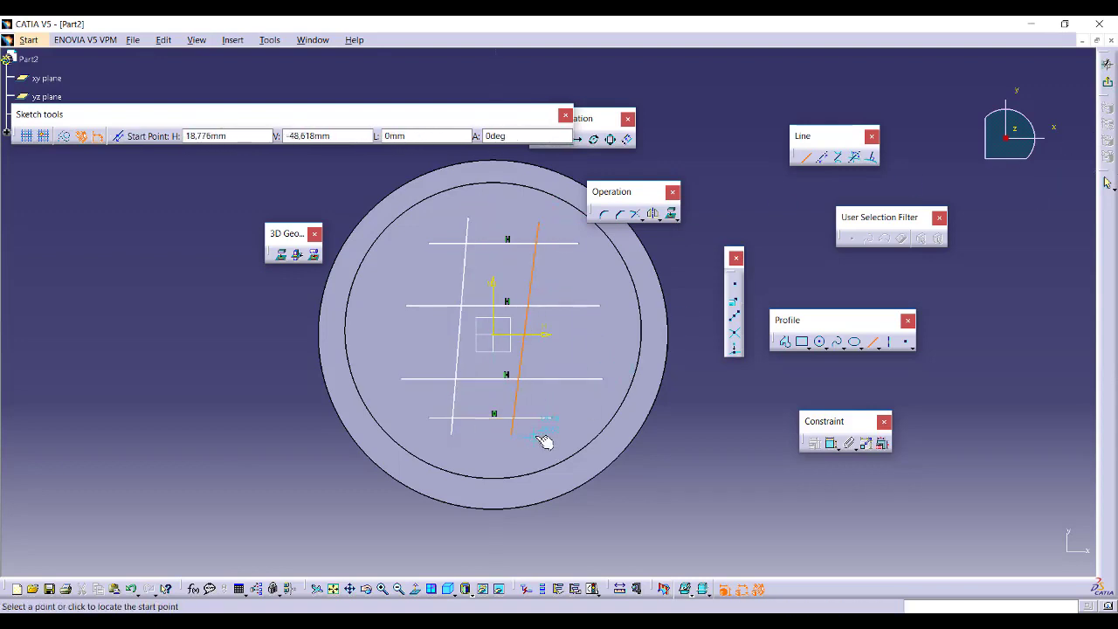
left_click(529, 435)
left_click(585, 268)
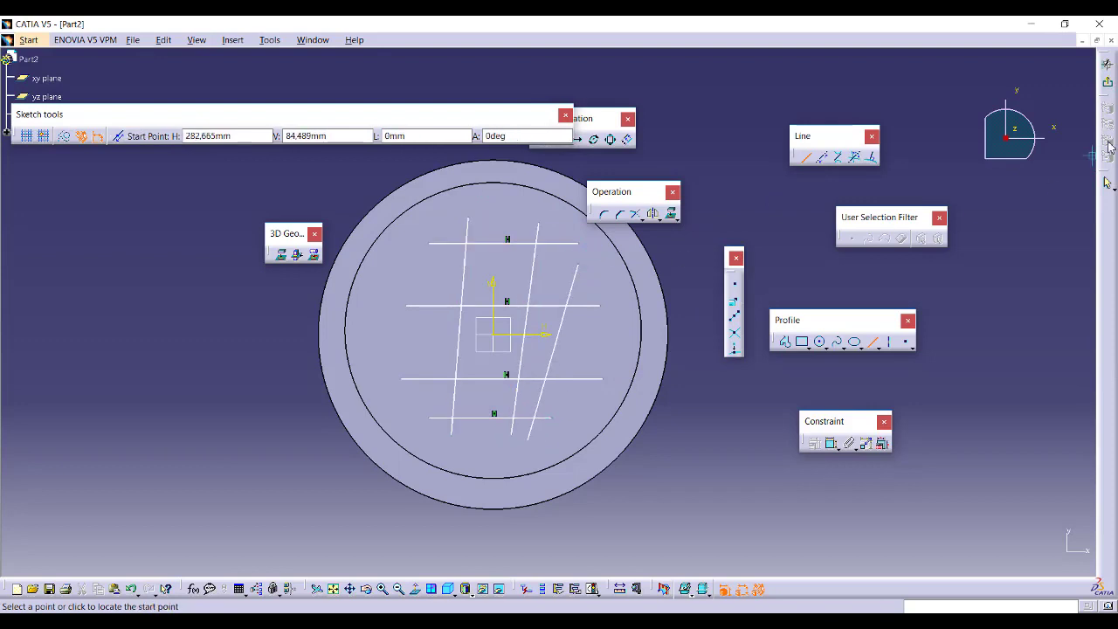
left_click(1105, 82)
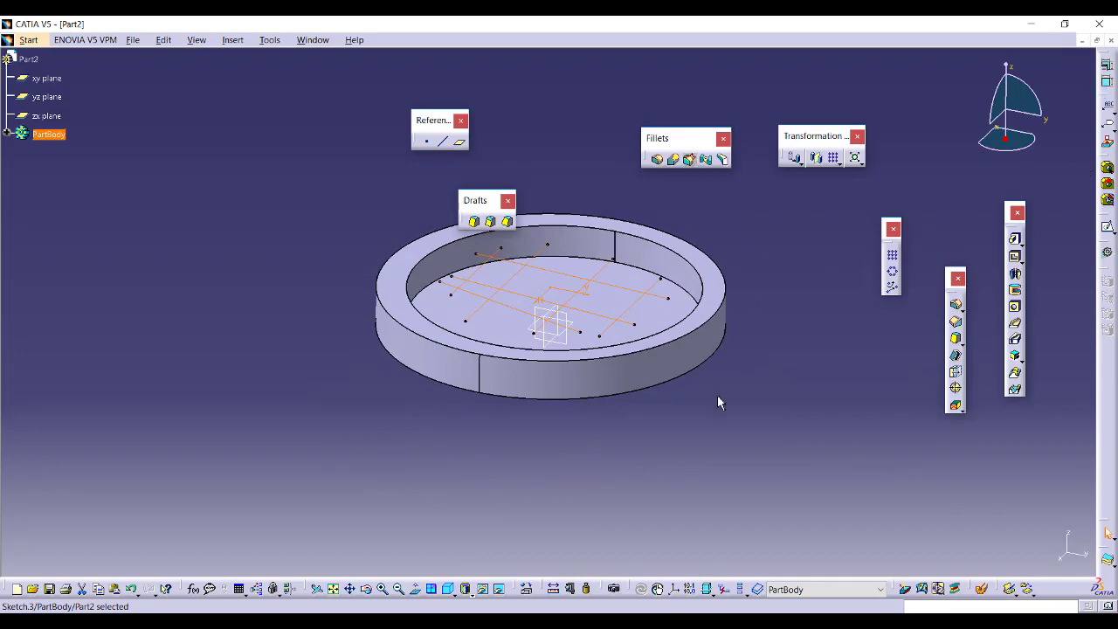
- Start a Pad from the open line-grid sketch, accepting the open profile and enabling the Thick option
left_click(1015, 239)
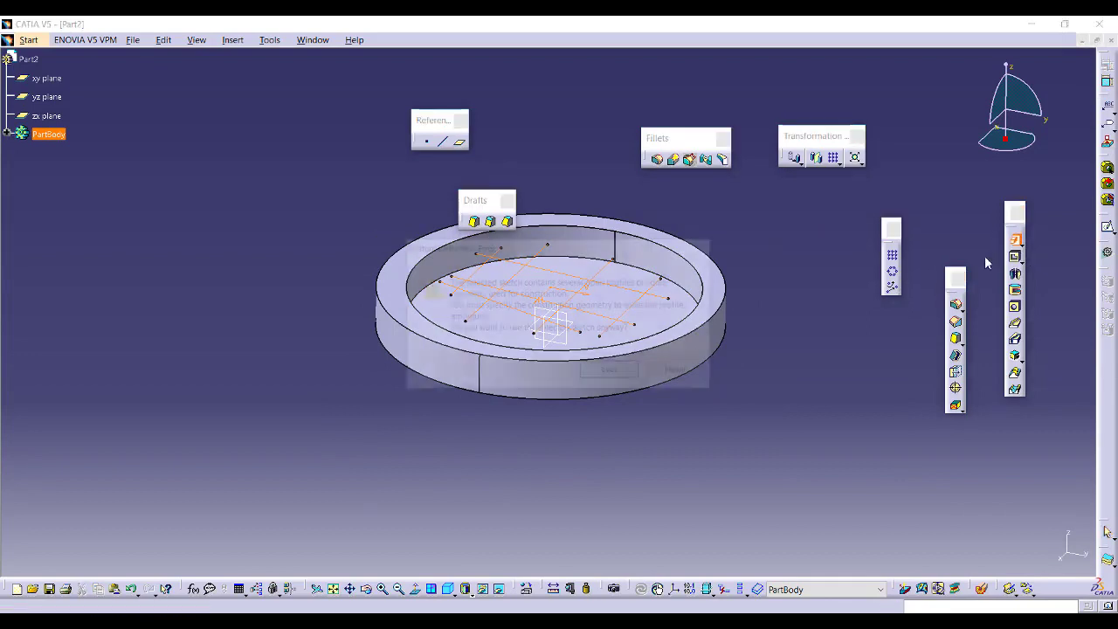
left_click(612, 372)
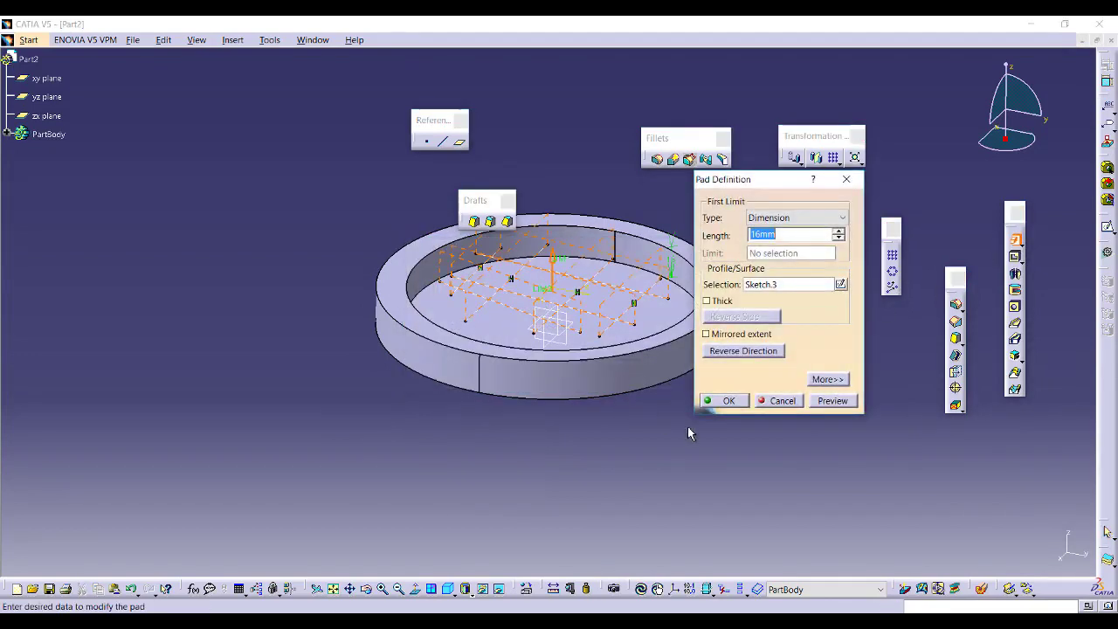
left_click(721, 302)
middle_click_drag(559, 337, 620, 334)
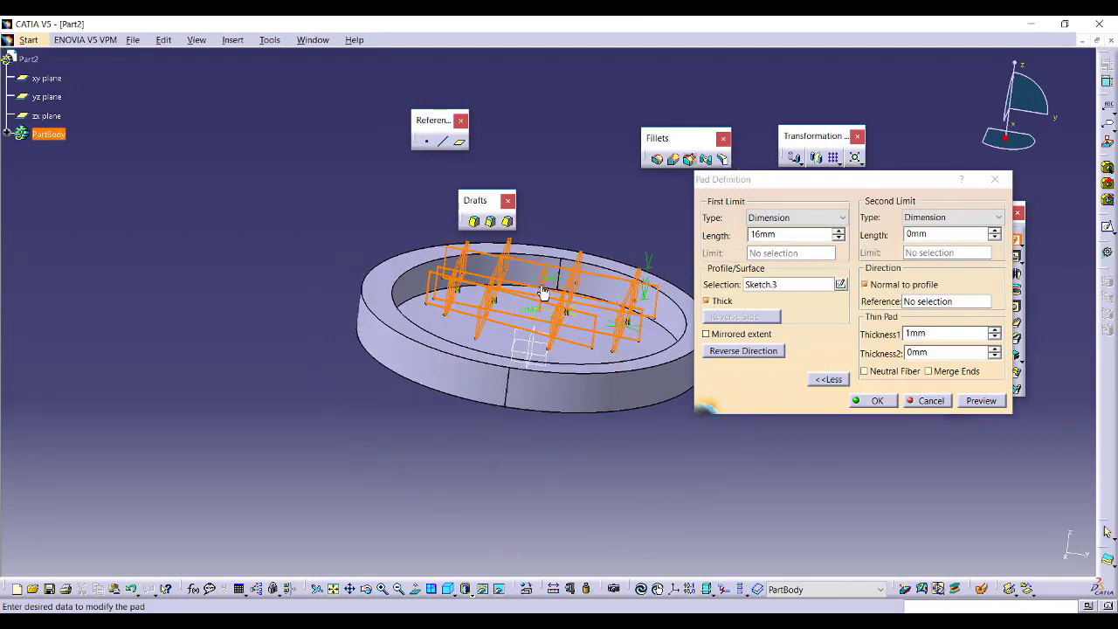
middle_click_drag(566, 333, 535, 393)
- Enable Neutral Fiber and Merge Ends for the thin pad, set its thickness to 2 mm and create it
left_click(864, 371)
middle_click_drag(574, 275, 536, 281)
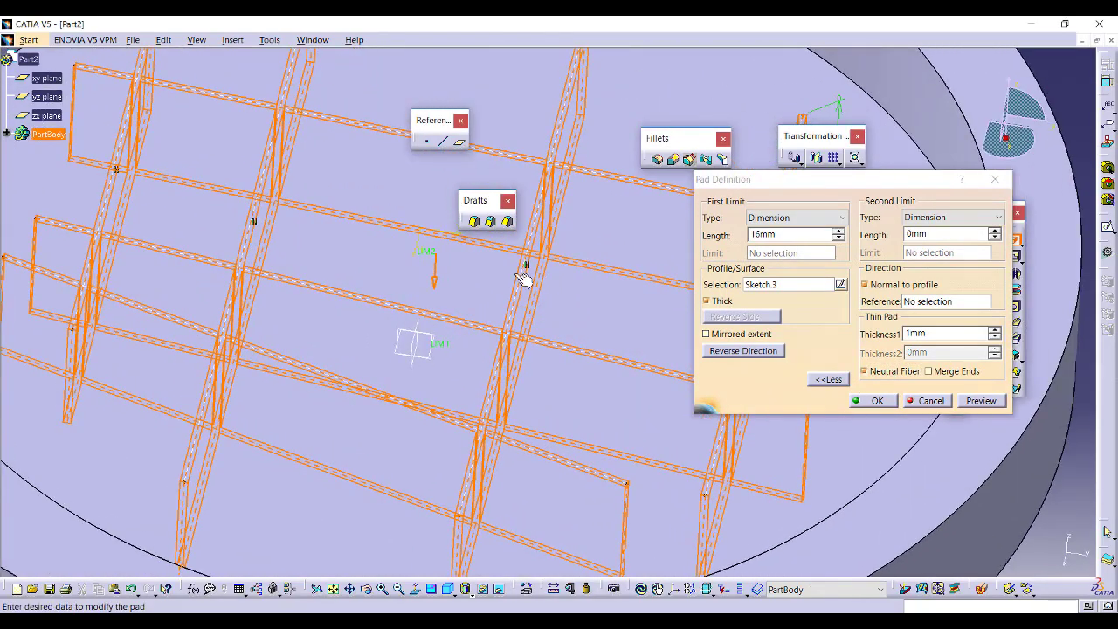
left_click(993, 329)
middle_click_drag(536, 291, 536, 314)
left_click(933, 374)
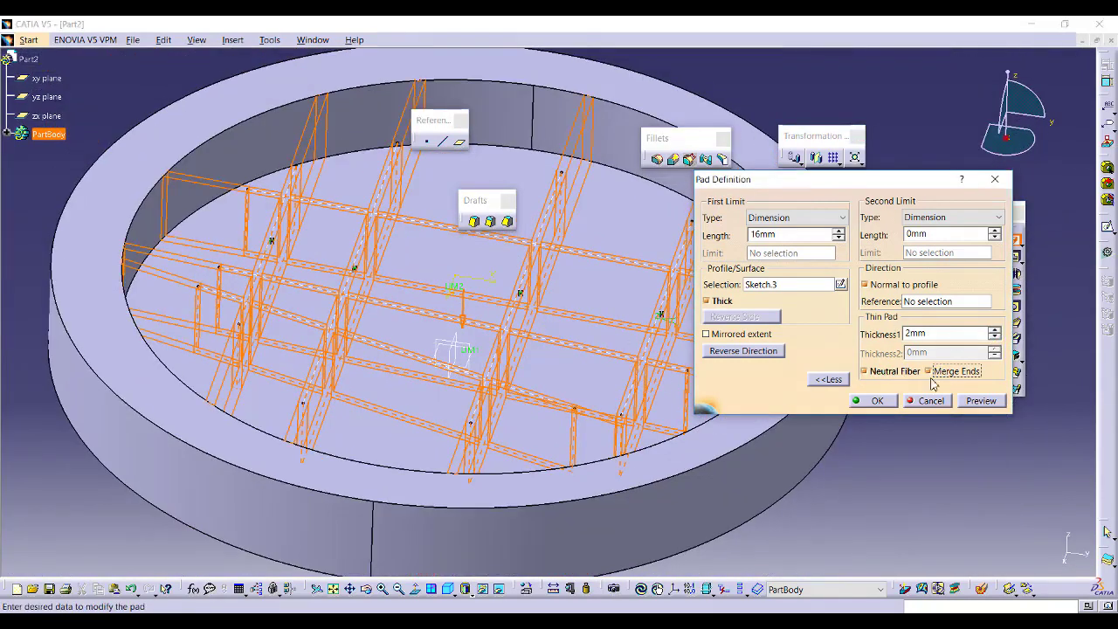
left_click(876, 401)
middle_click_drag(876, 404, 803, 476)
middle_click_drag(476, 297, 626, 298)
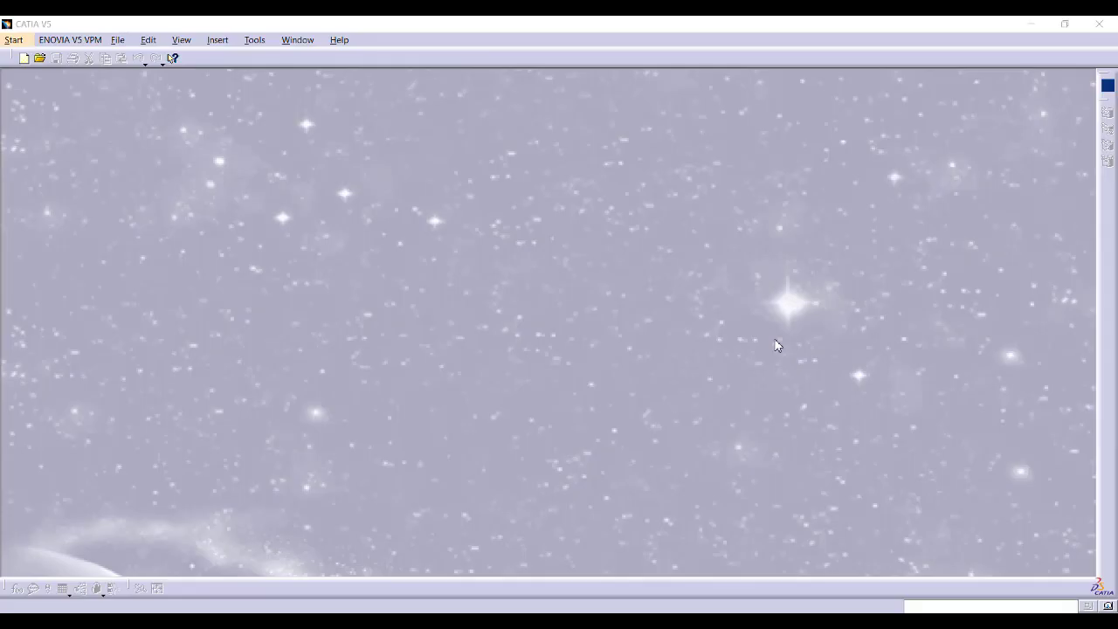
- Create a new part and open a sketch on its yz plane
left_click(24, 44)
left_click(28, 54)
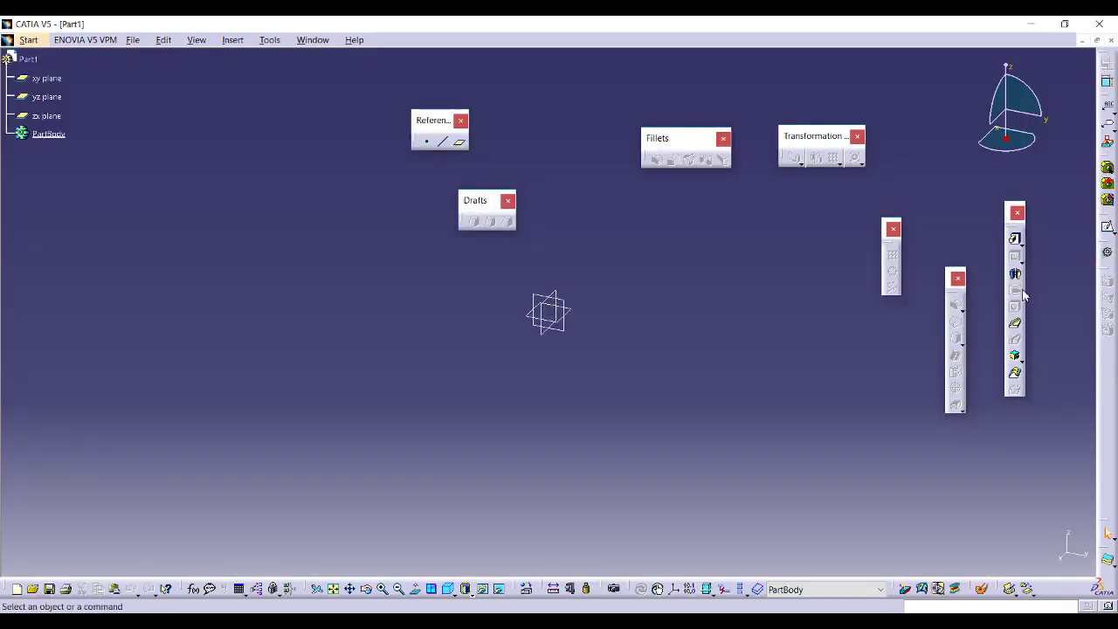
left_click(1106, 227)
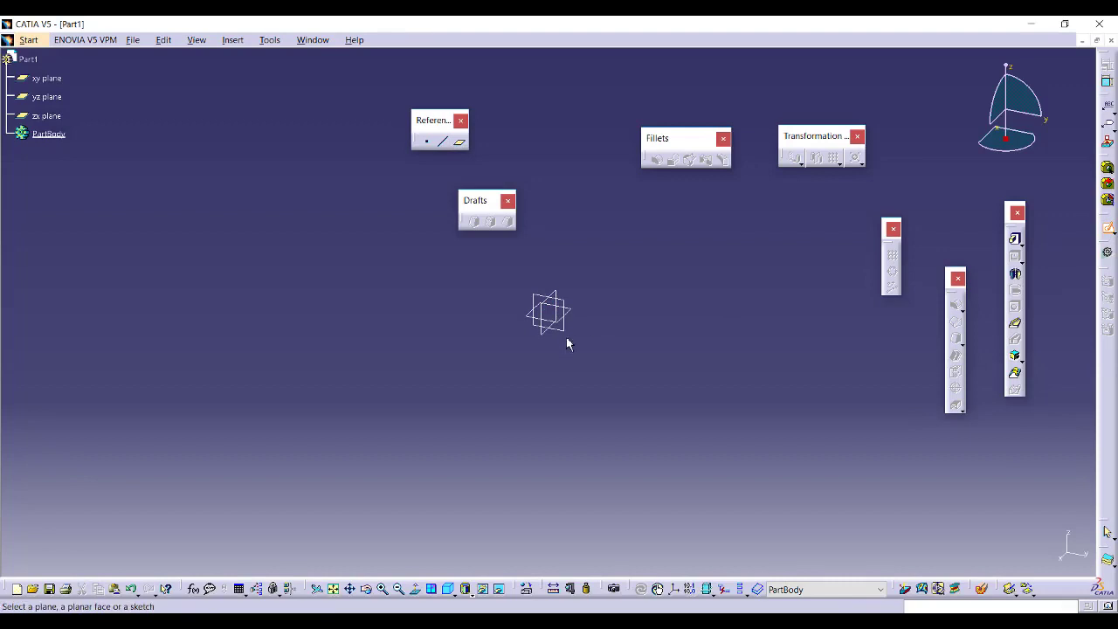
left_click(566, 334)
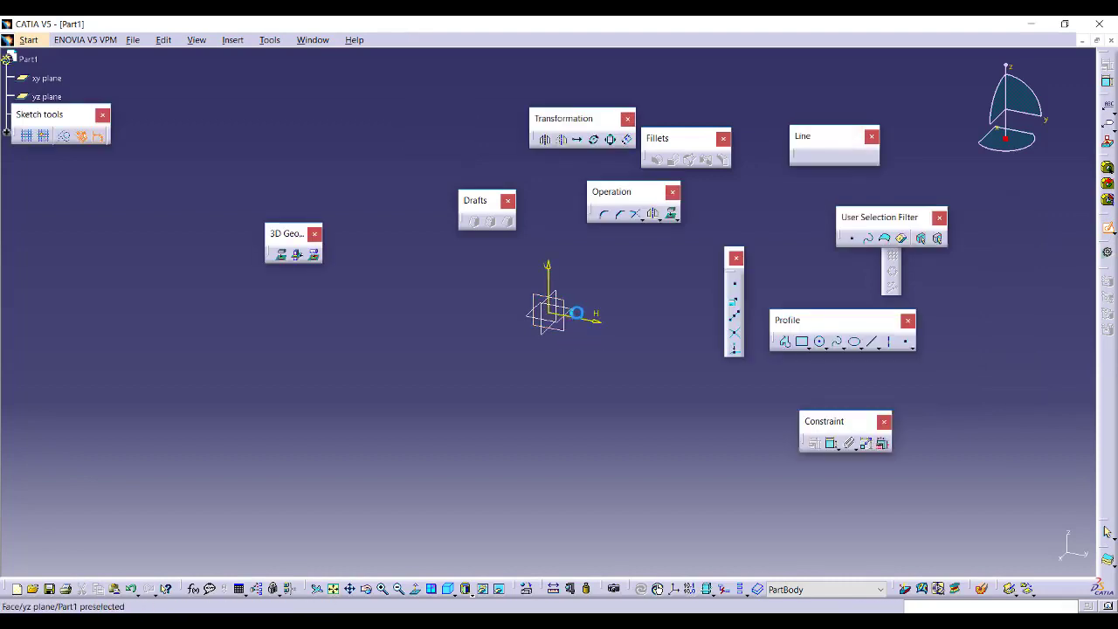
- Draw a closed L-shaped profile from the origin, about 126 mm long and 85 mm high with a slanted upper corner, and exit the sketch
left_click(782, 342)
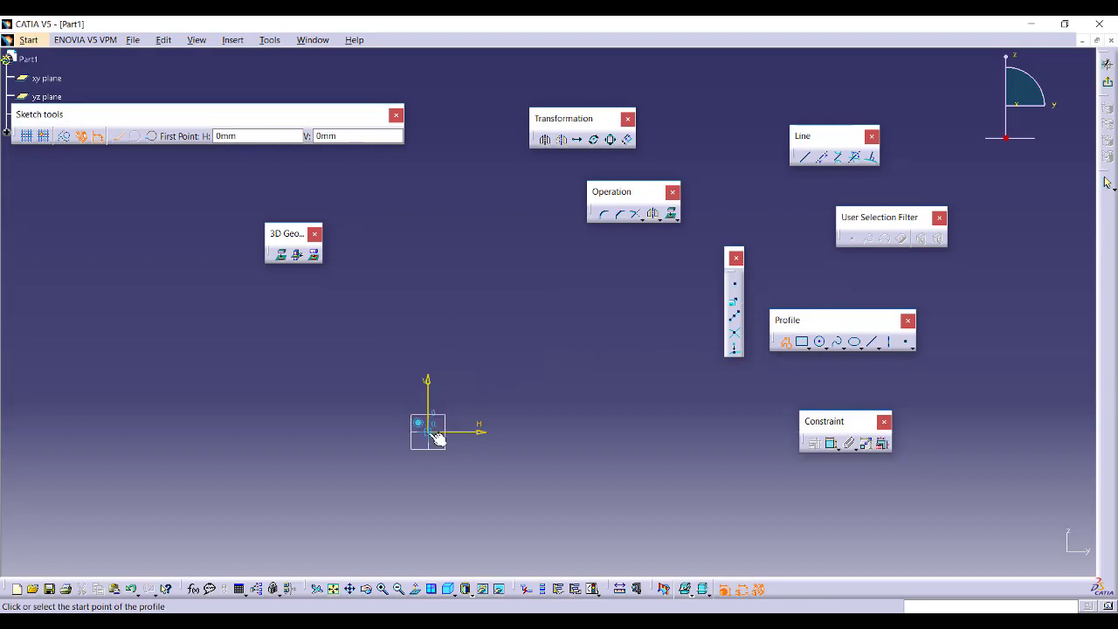
left_click(428, 431)
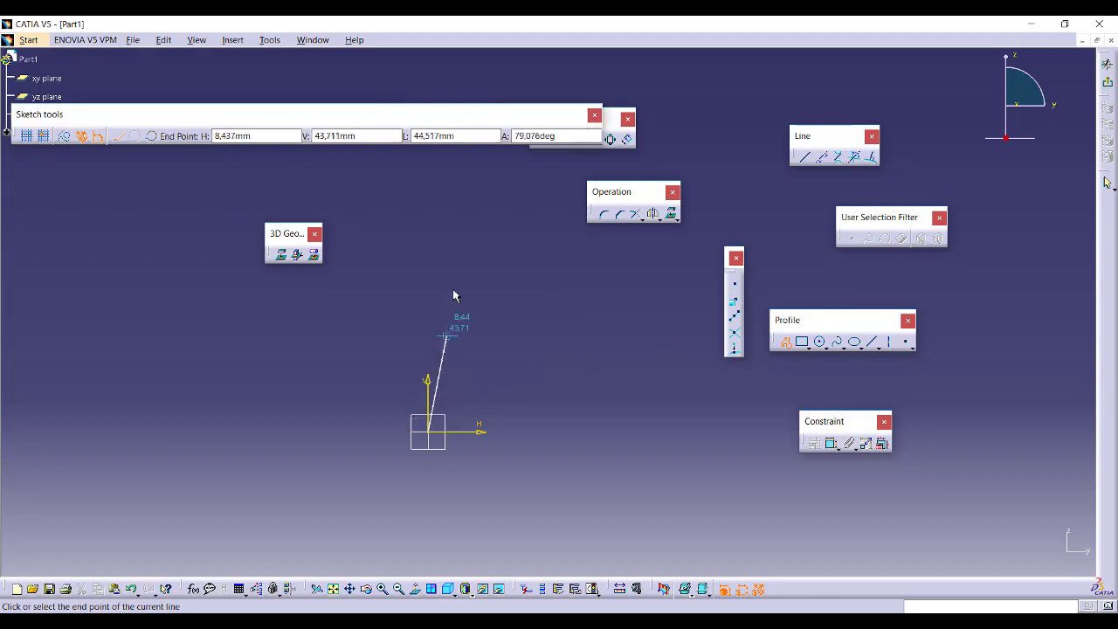
left_click(430, 244)
left_click(478, 247)
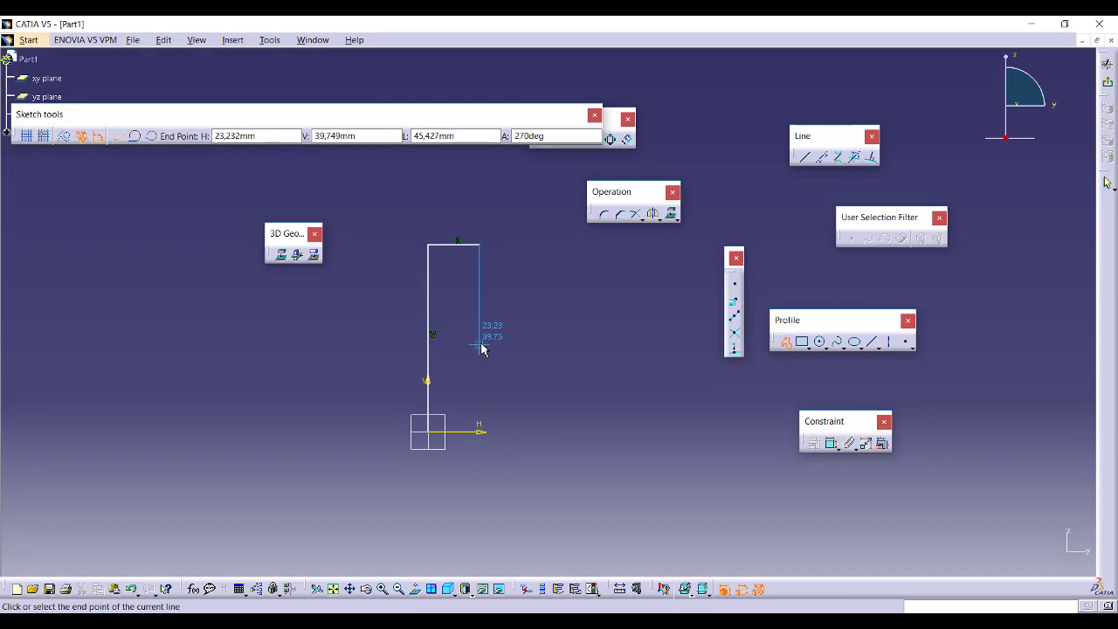
left_click(519, 307)
left_click(519, 367)
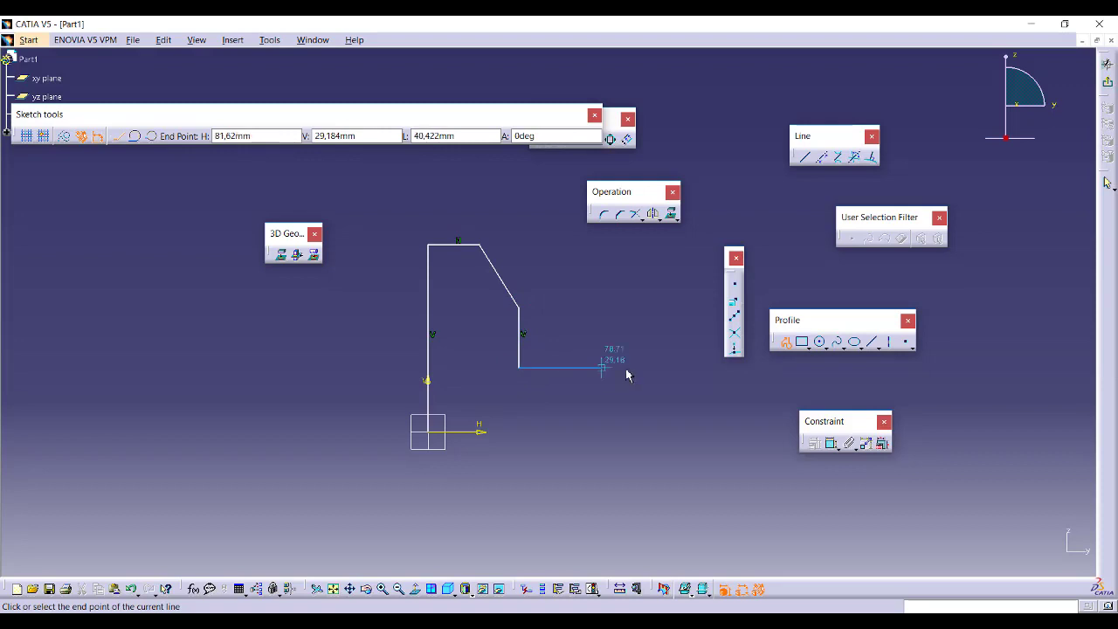
left_click(706, 368)
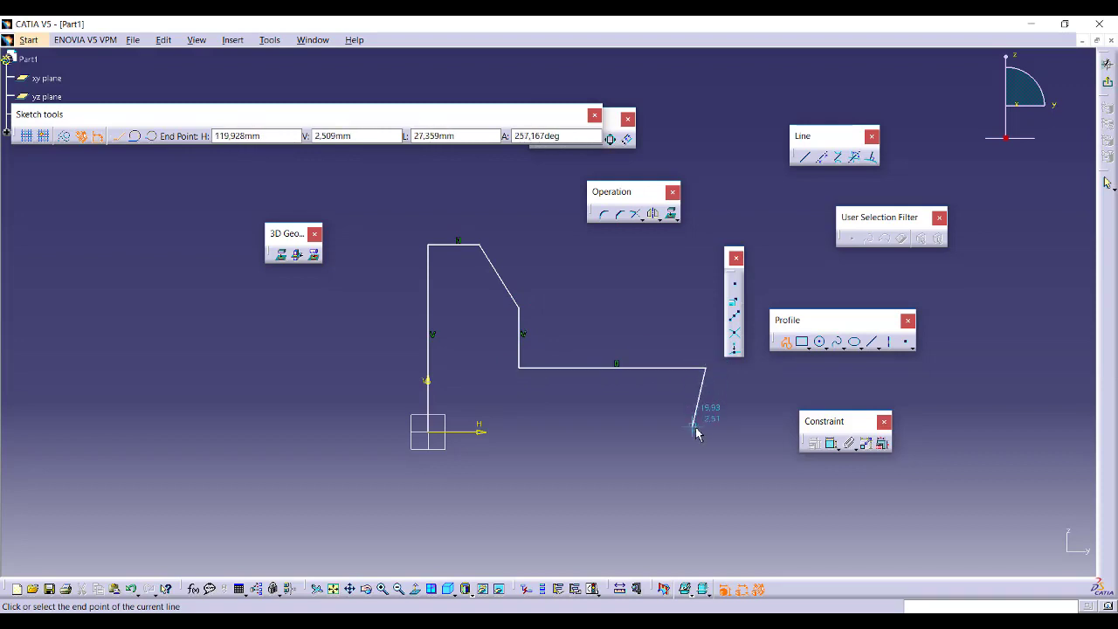
left_click(705, 429)
left_click(428, 431)
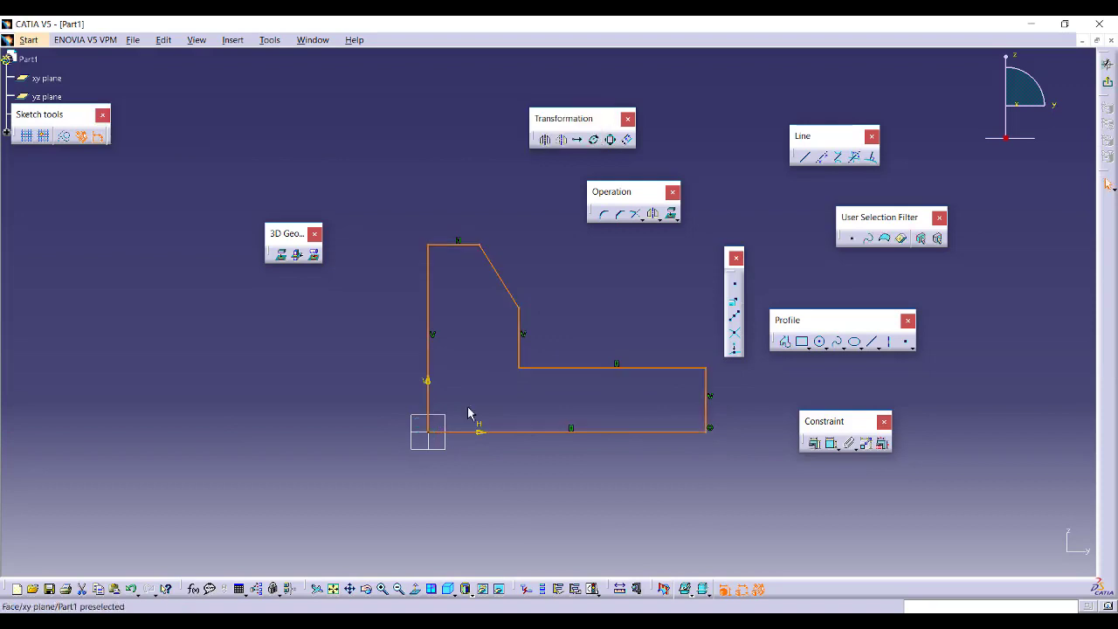
left_click(1108, 81)
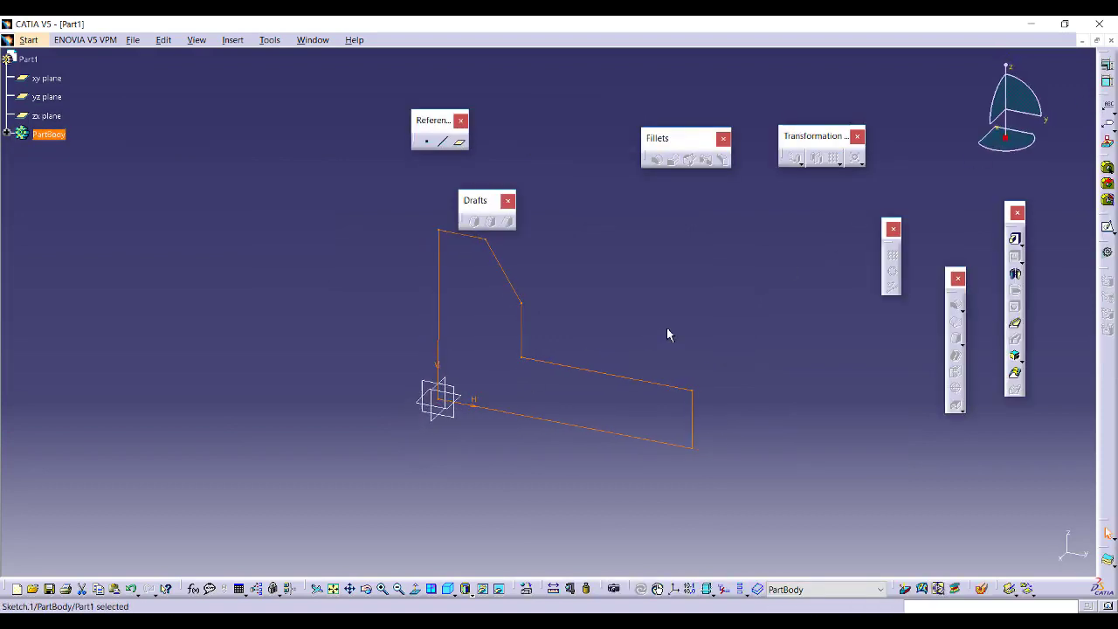
- Pad the L-shaped profile in the reversed direction with a length of 80 mm
left_click(1014, 239)
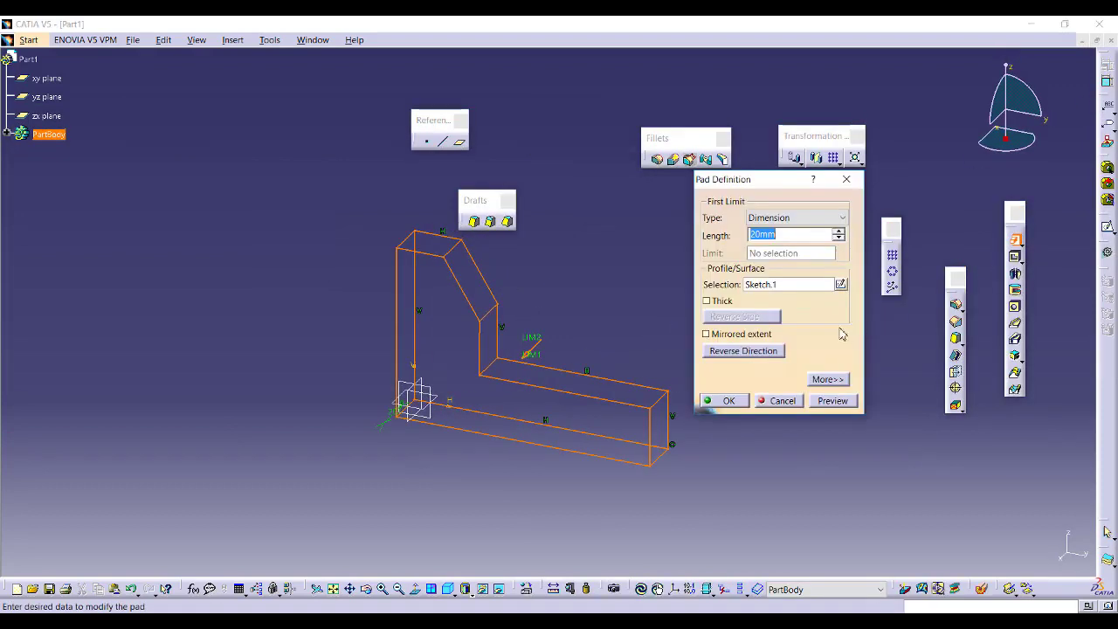
left_click(531, 362)
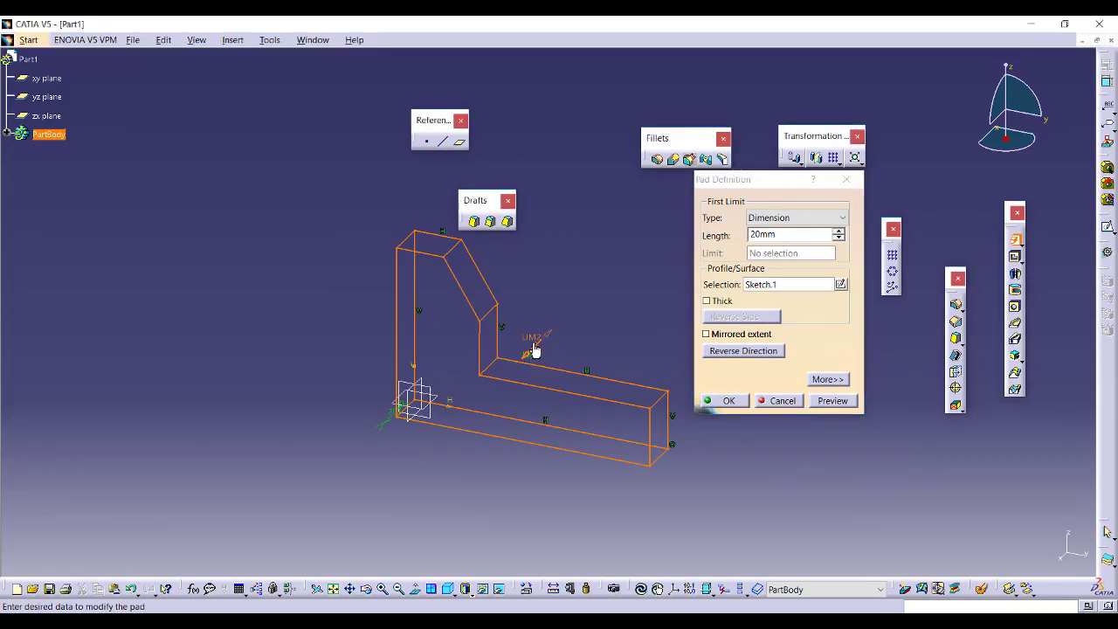
middle_click_drag(549, 374, 546, 285, "ctrl")
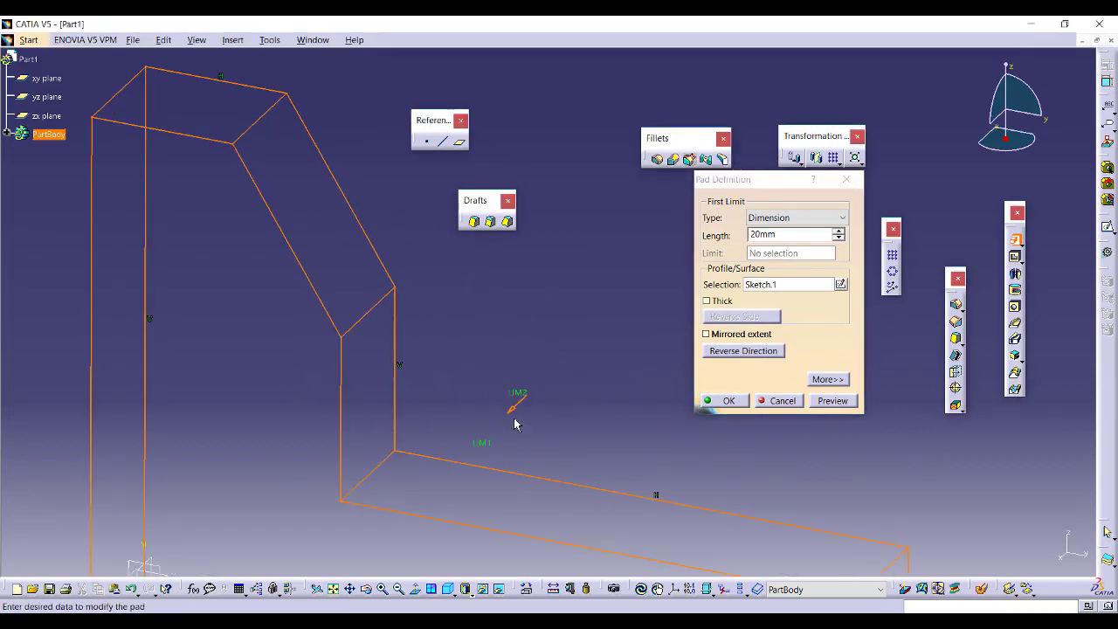
middle_click_drag(624, 379, 617, 317)
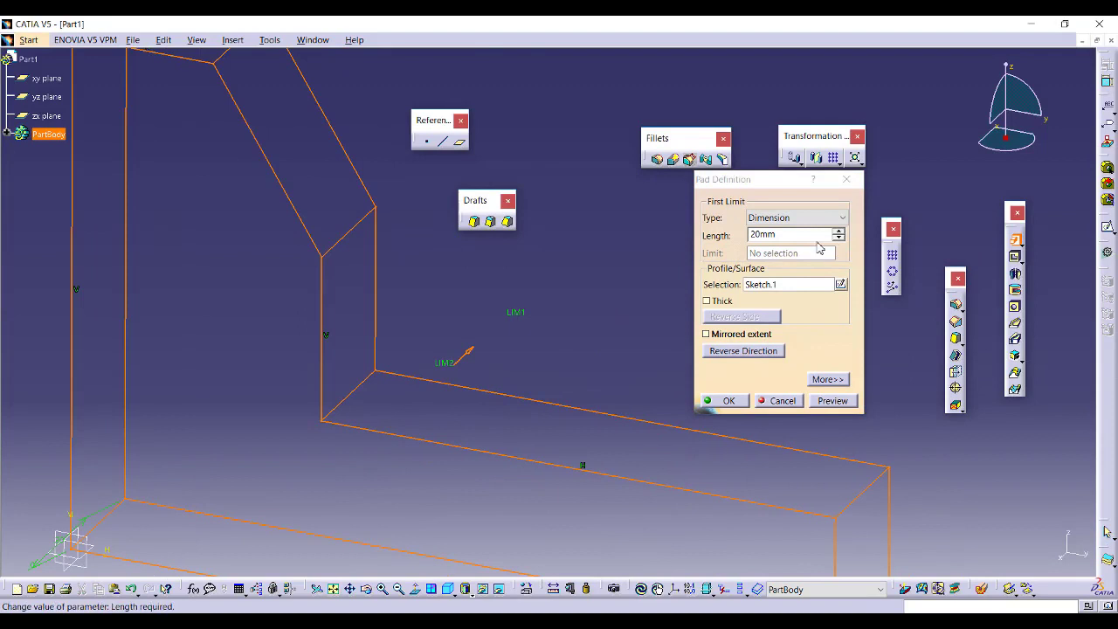
left_click(725, 243)
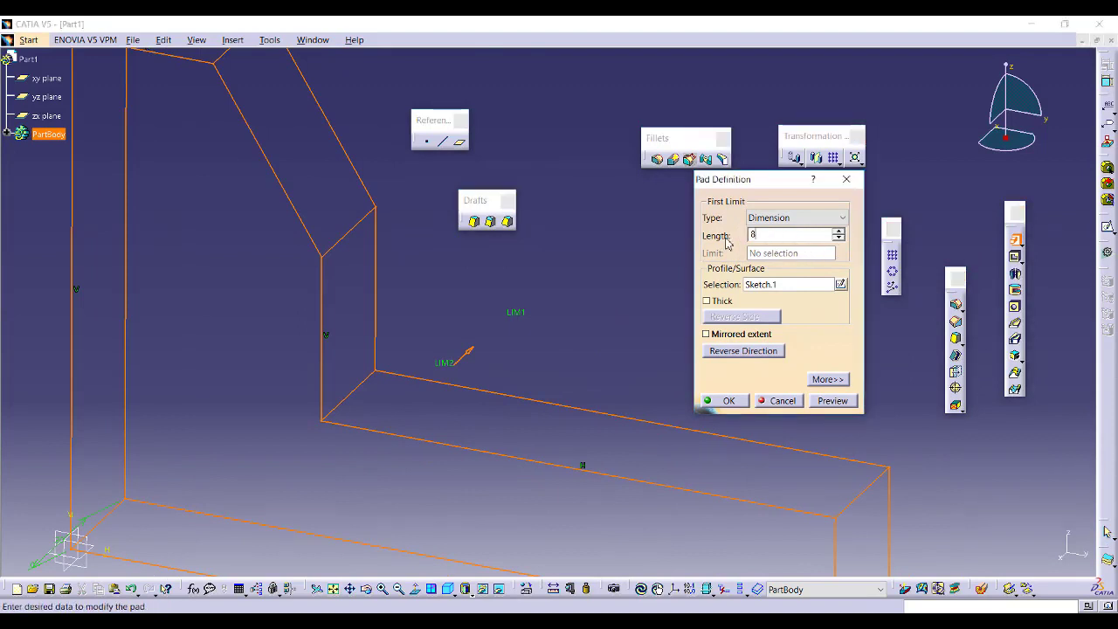
key("Return")
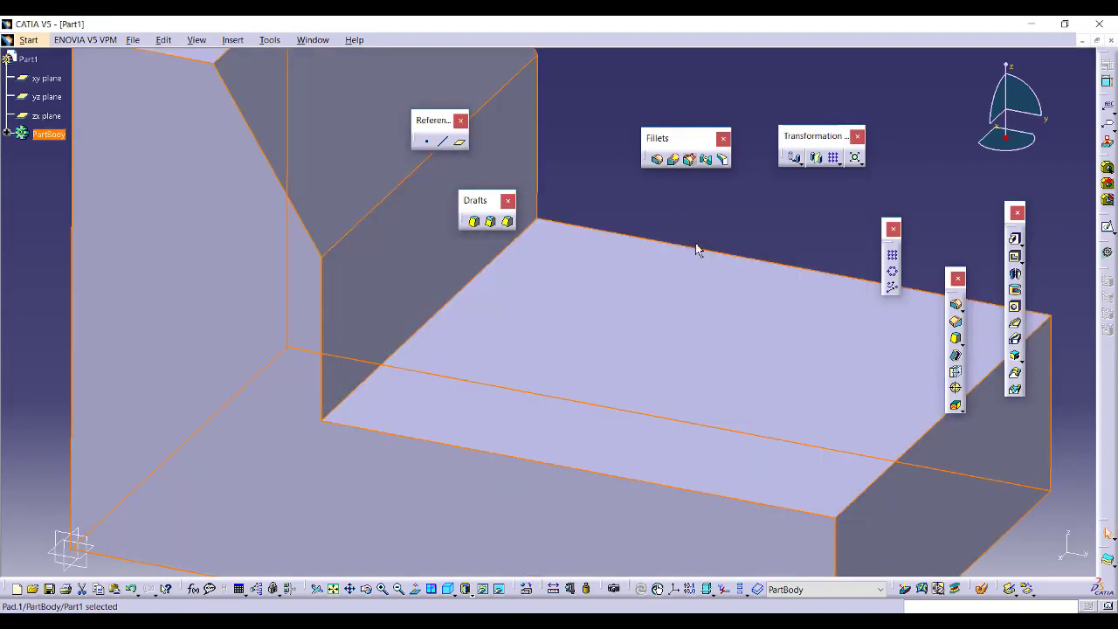
middle_click_drag(725, 274, 671, 379)
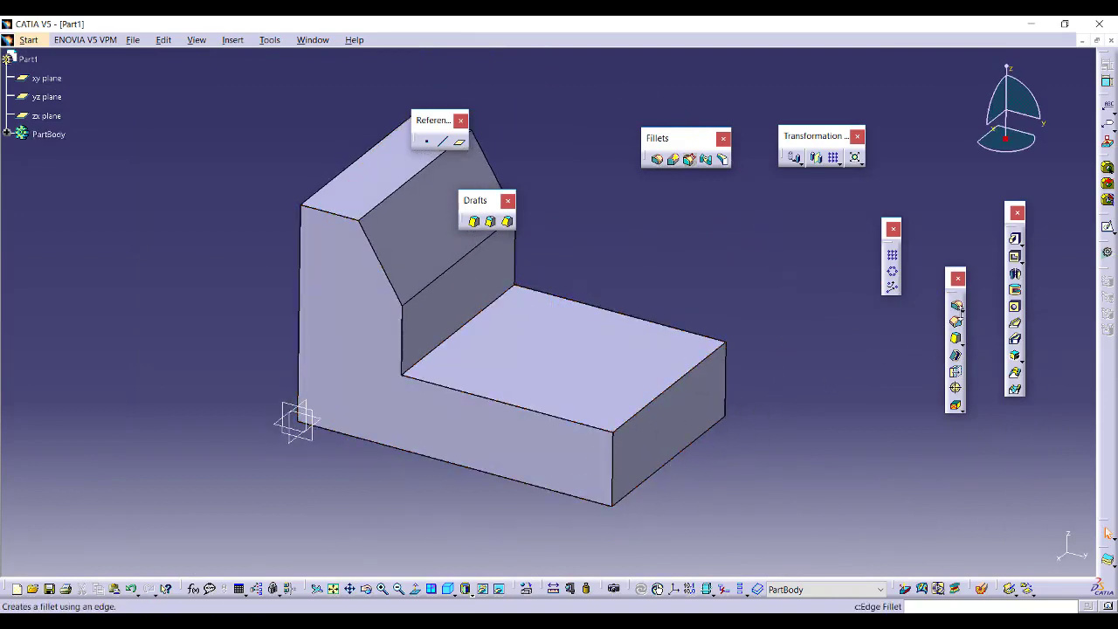
- Round the two vertical edges at the free end of the base with a 40 mm edge fillet
left_click(1017, 325)
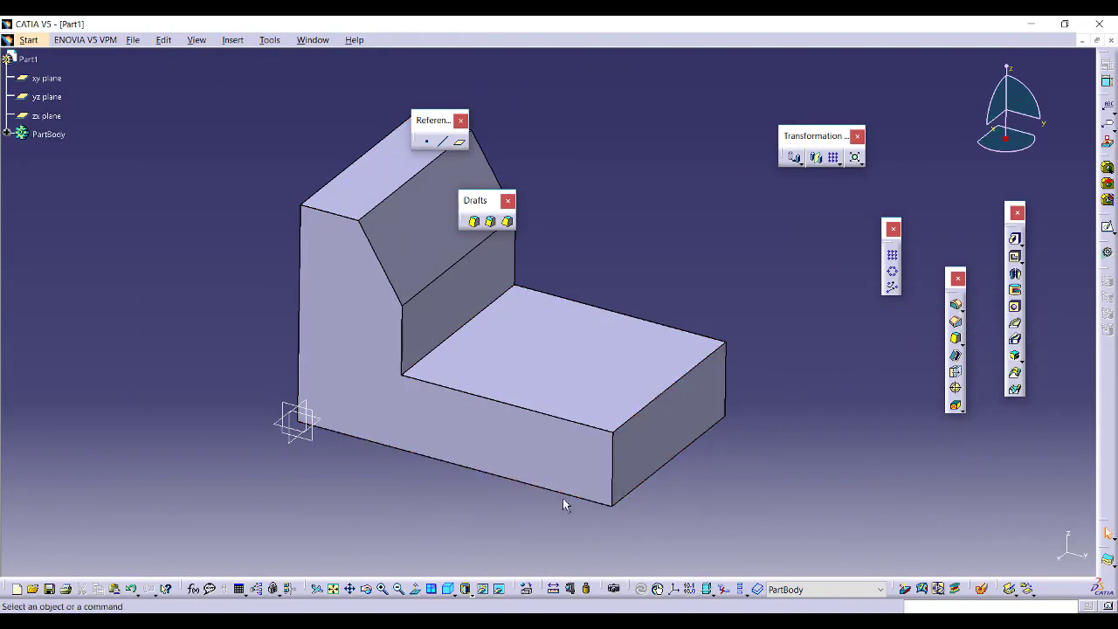
left_click(955, 310)
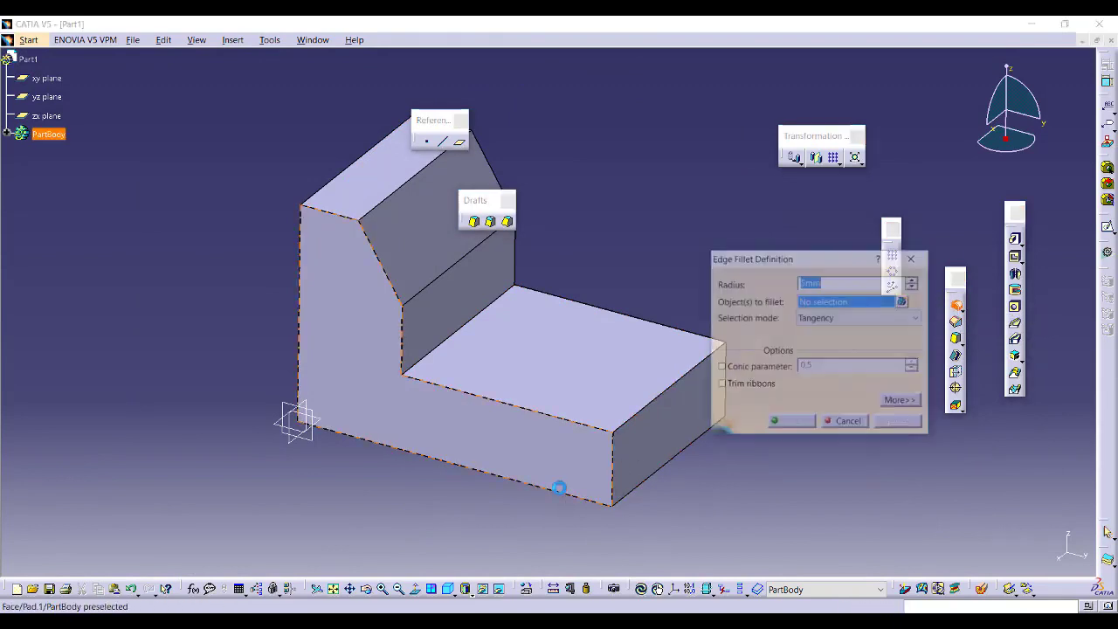
left_click(621, 463)
middle_click_drag(621, 462, 477, 465)
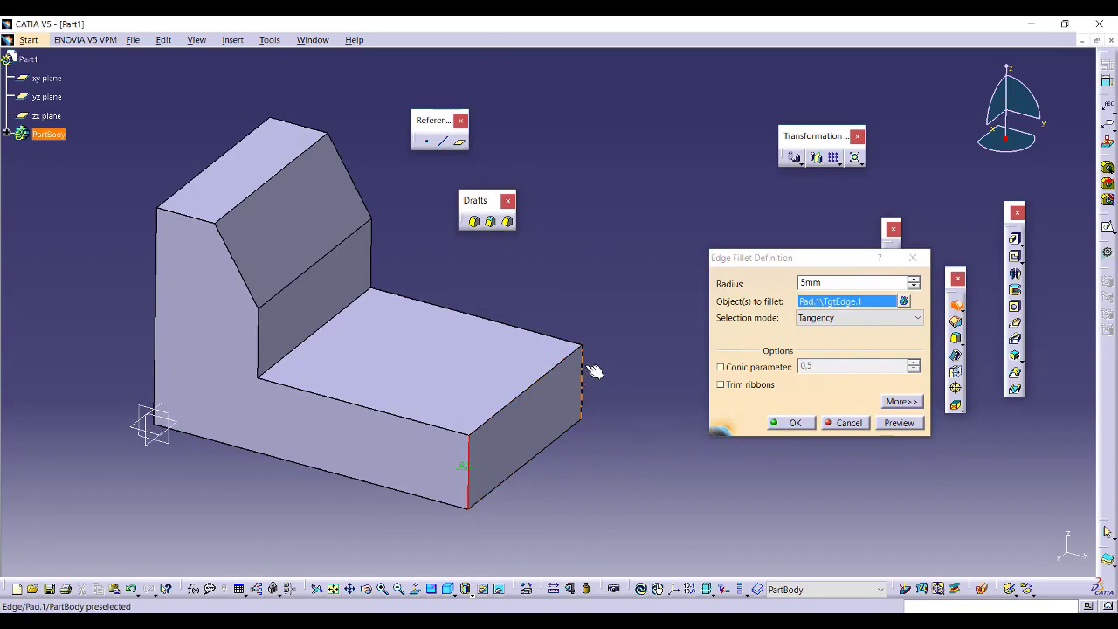
left_click(585, 373)
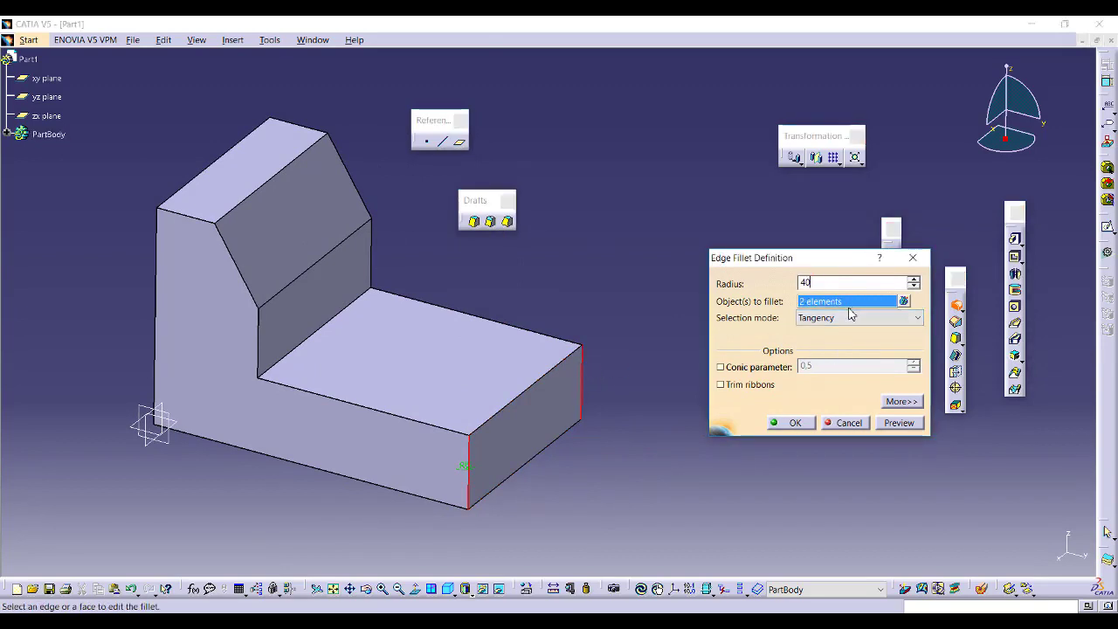
key("Return")
middle_click_drag(445, 384, 554, 382)
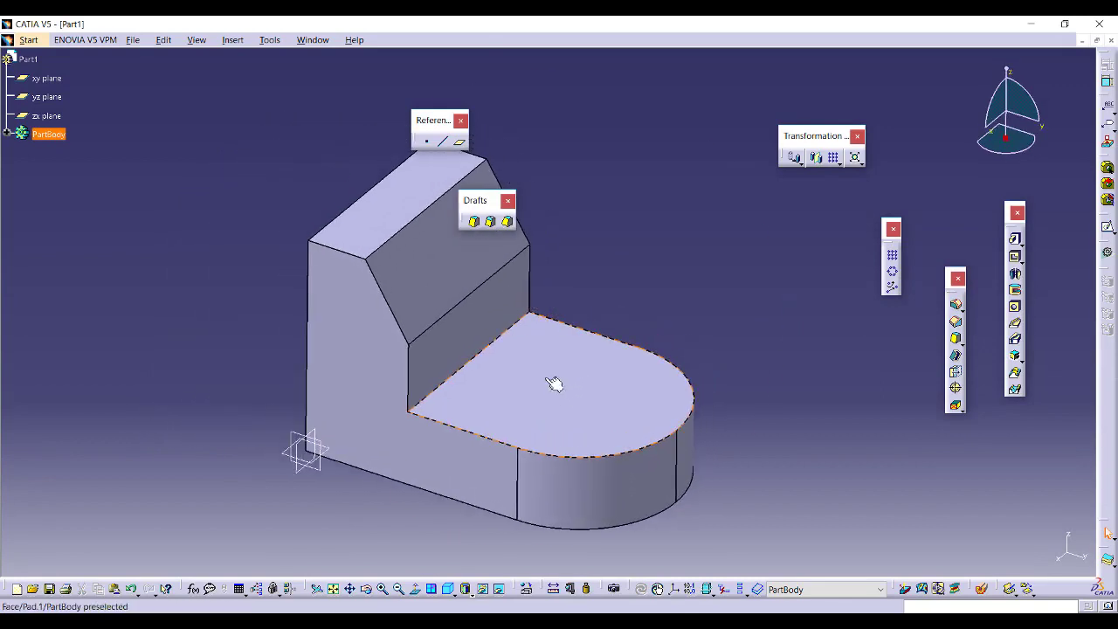
- Open a sketch on the sloped face, offset the face outline inward as a smaller rectangle, and exit the sketch
left_click(1107, 227)
mouse_move(562, 422)
middle_mouse_down()
mouse_move(551, 340)
mouse_move(641, 329)
mouse_move(641, 382)
mouse_move(526, 386)
middle_mouse_up()
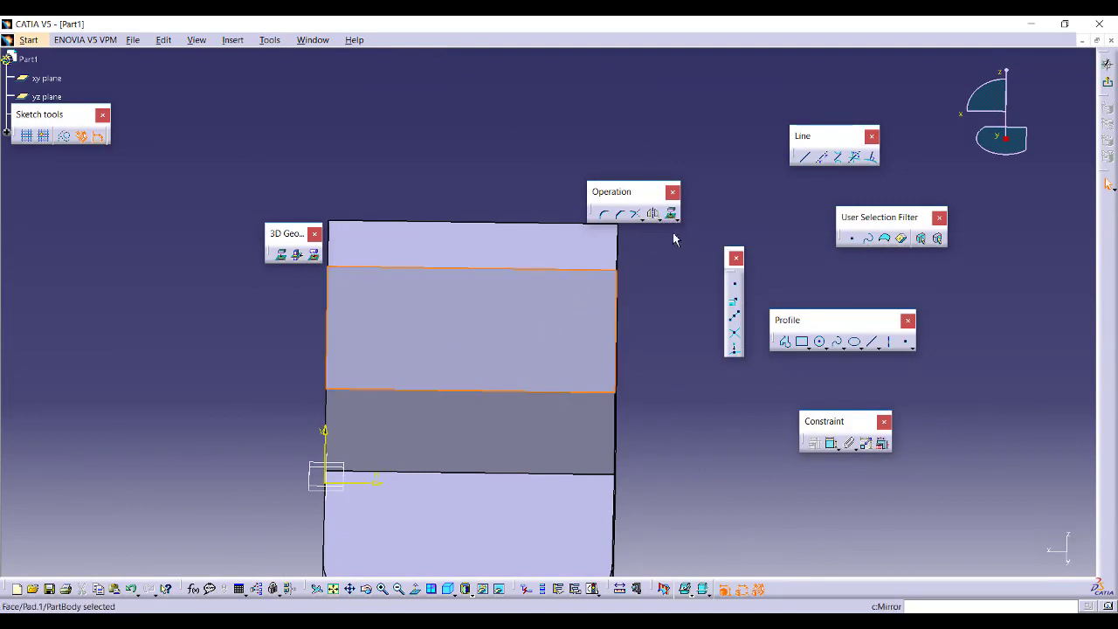
left_click(661, 220)
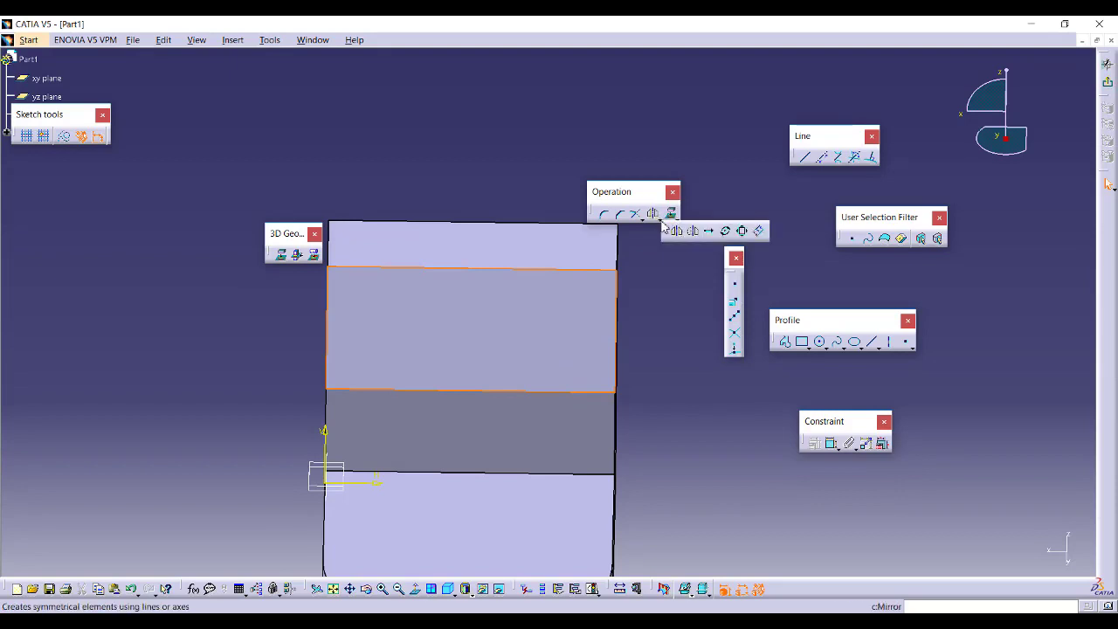
left_click(759, 232)
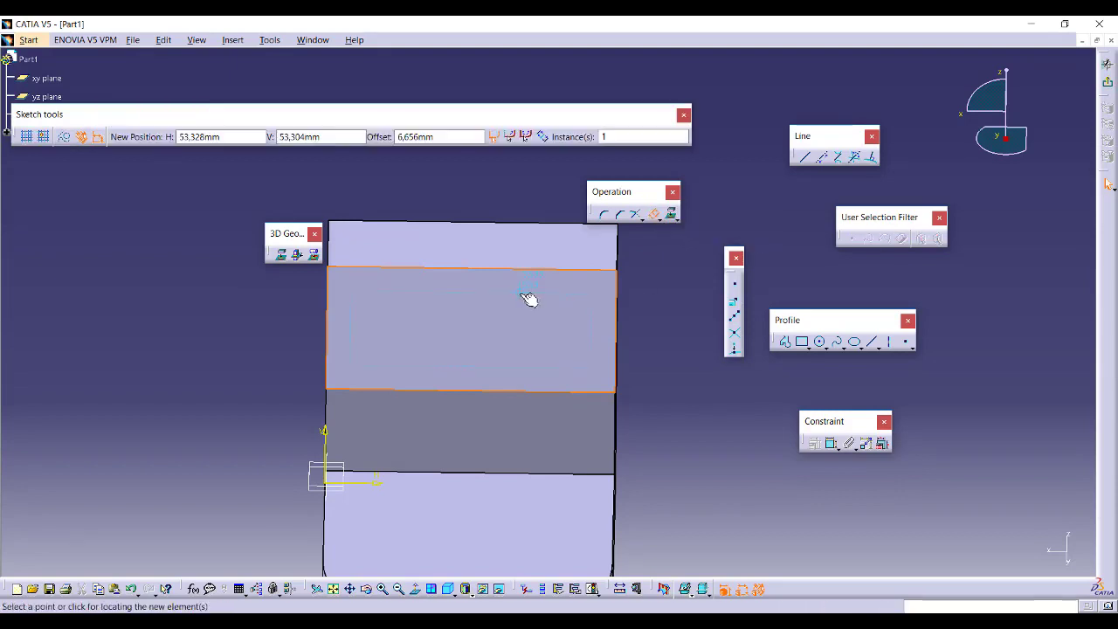
left_click(575, 283)
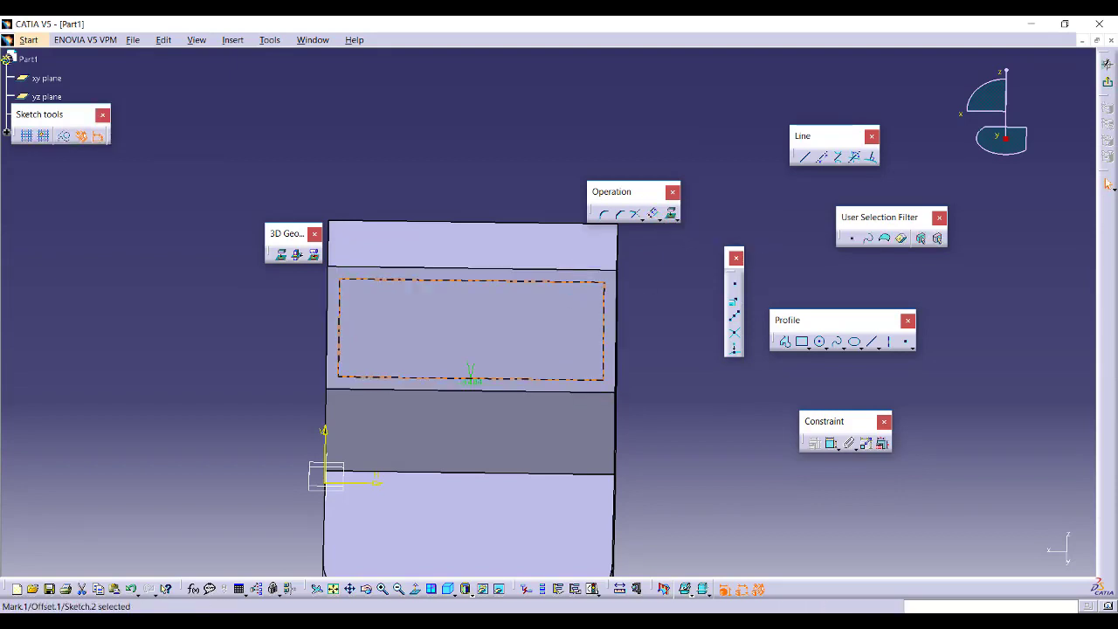
left_click(1107, 63)
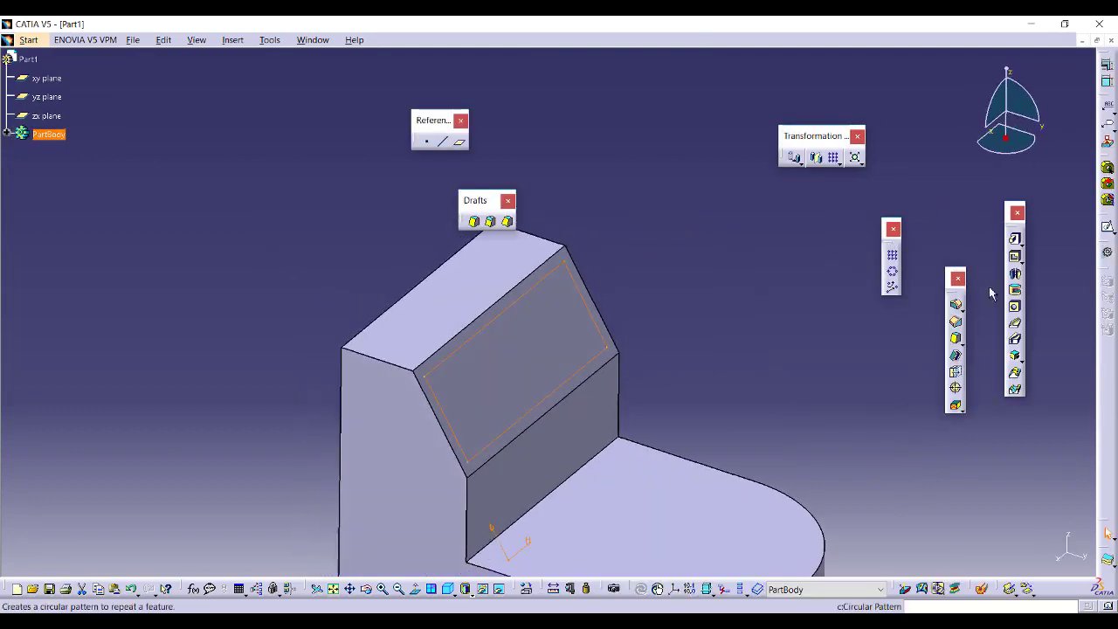
- Cut a pocket from the offset rectangle with the limit Up to last, directed along the block's upper side edge instead of normal to the profile
left_click(1013, 255)
middle_click_drag(624, 372, 602, 297)
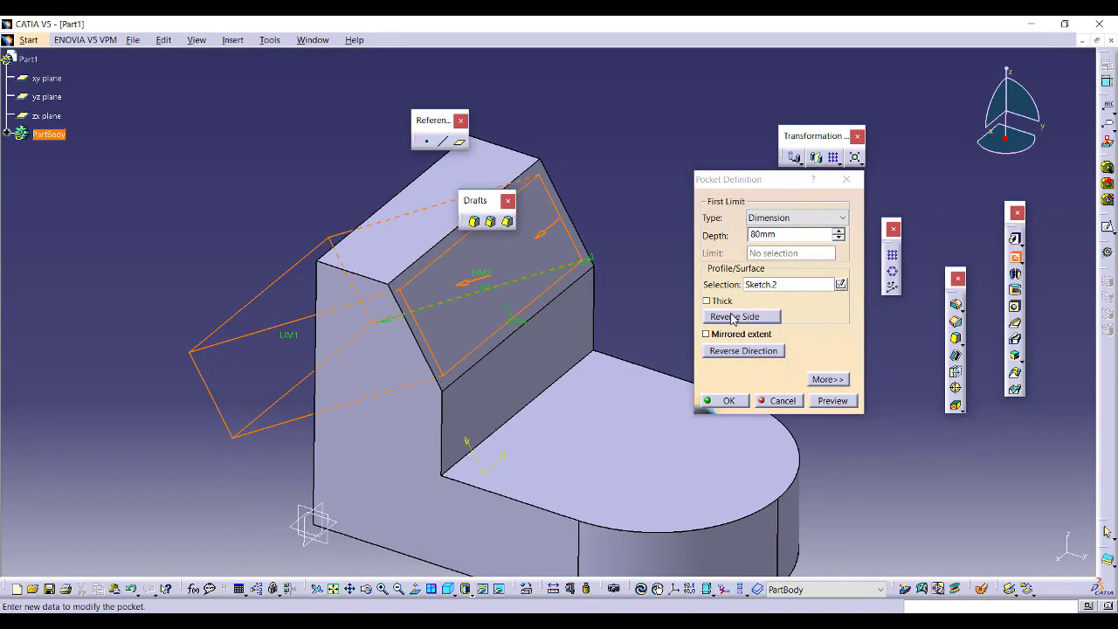
middle_click_drag(462, 379, 502, 306)
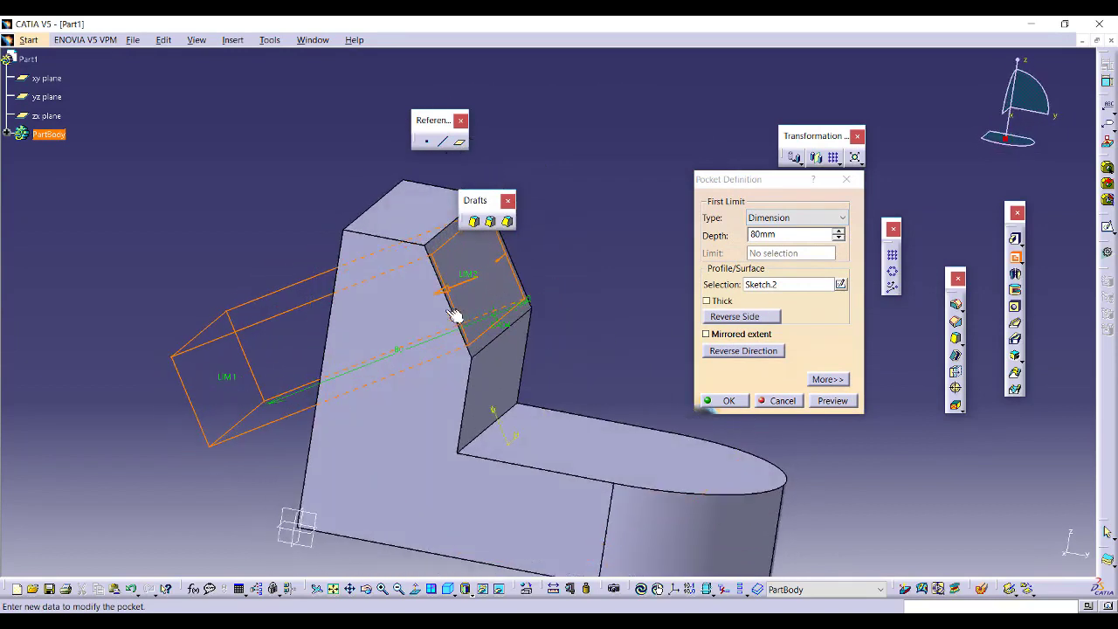
left_click(828, 379)
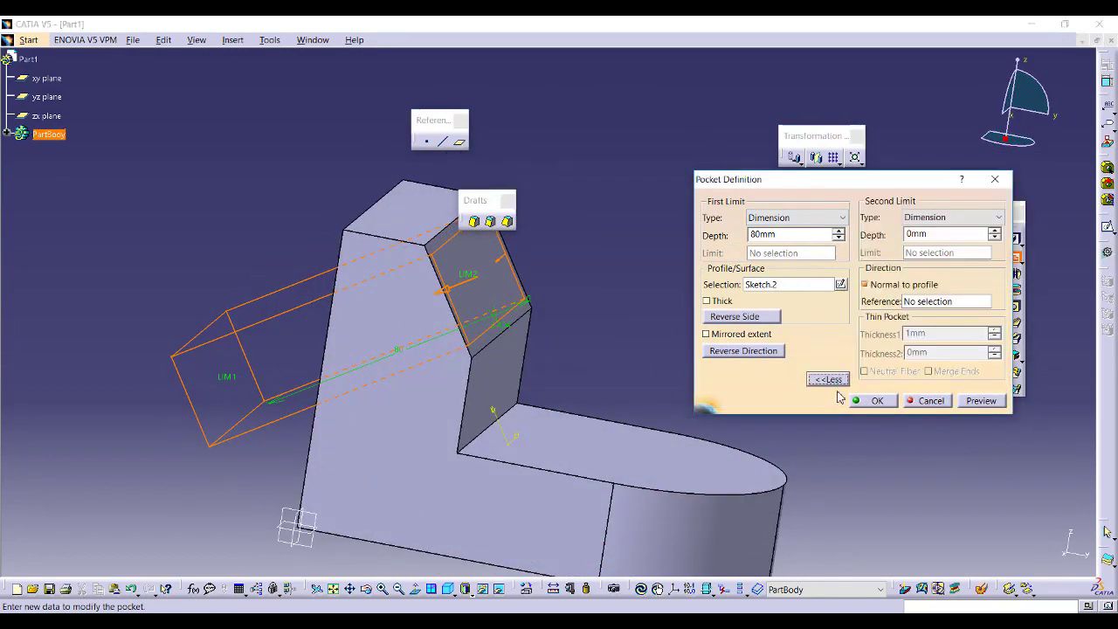
left_click(884, 291)
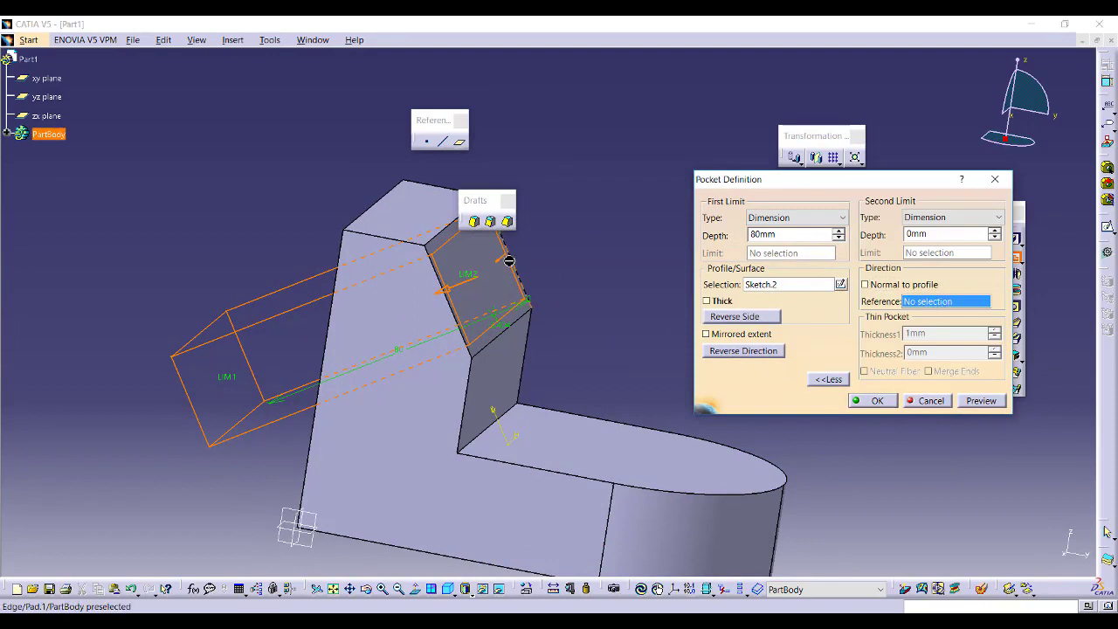
left_click(399, 242)
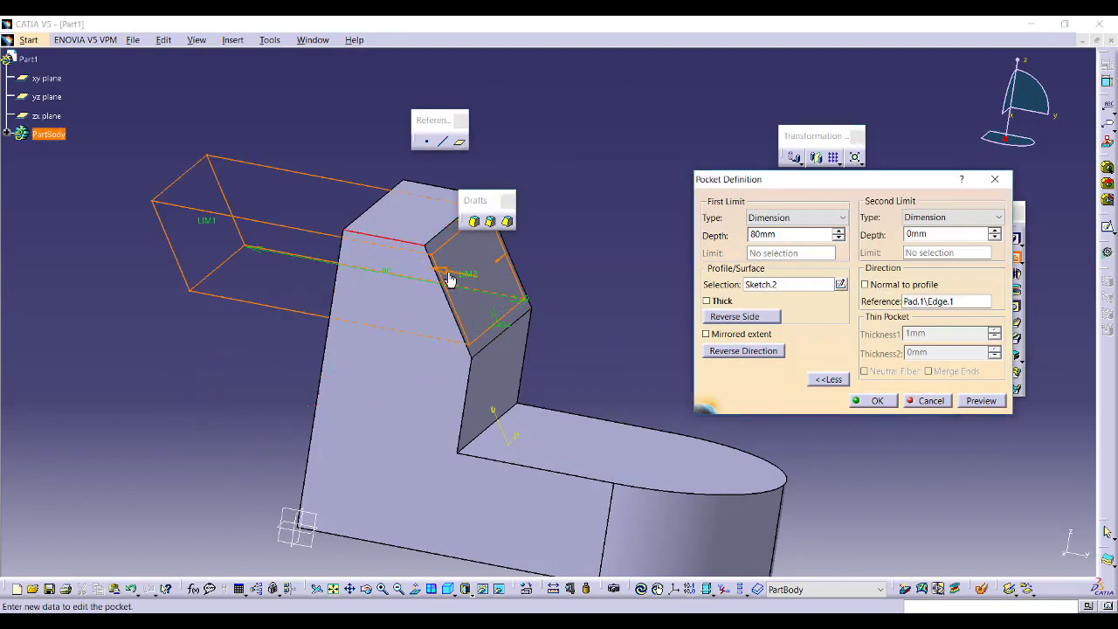
left_click(803, 220)
left_click(786, 255)
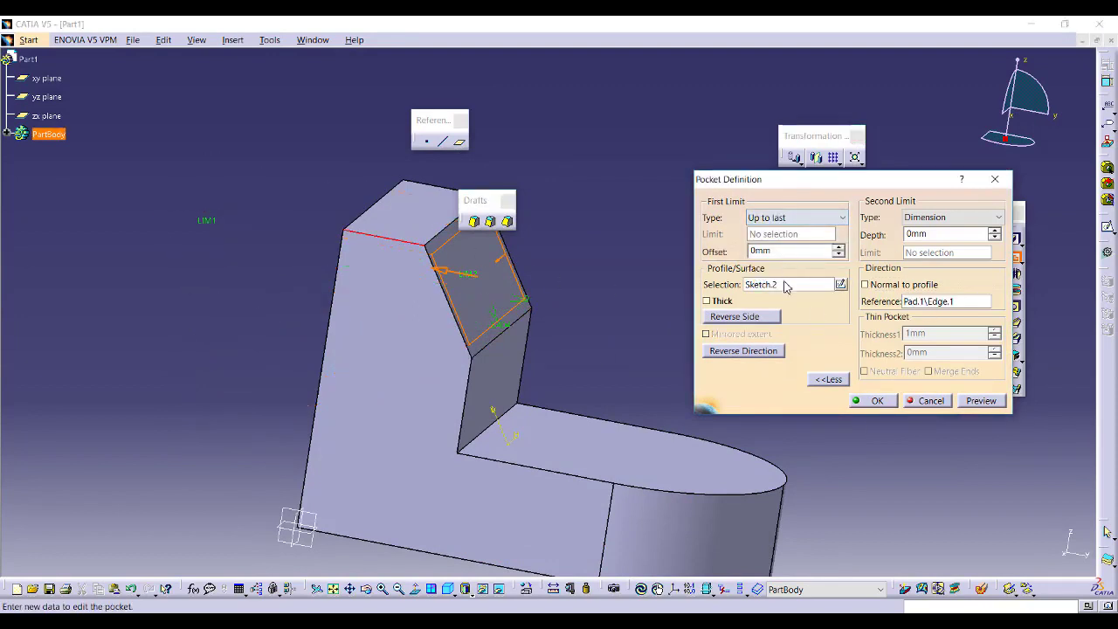
left_click(872, 401)
middle_click_drag(639, 334, 647, 460)
middle_click_drag(553, 404, 510, 427)
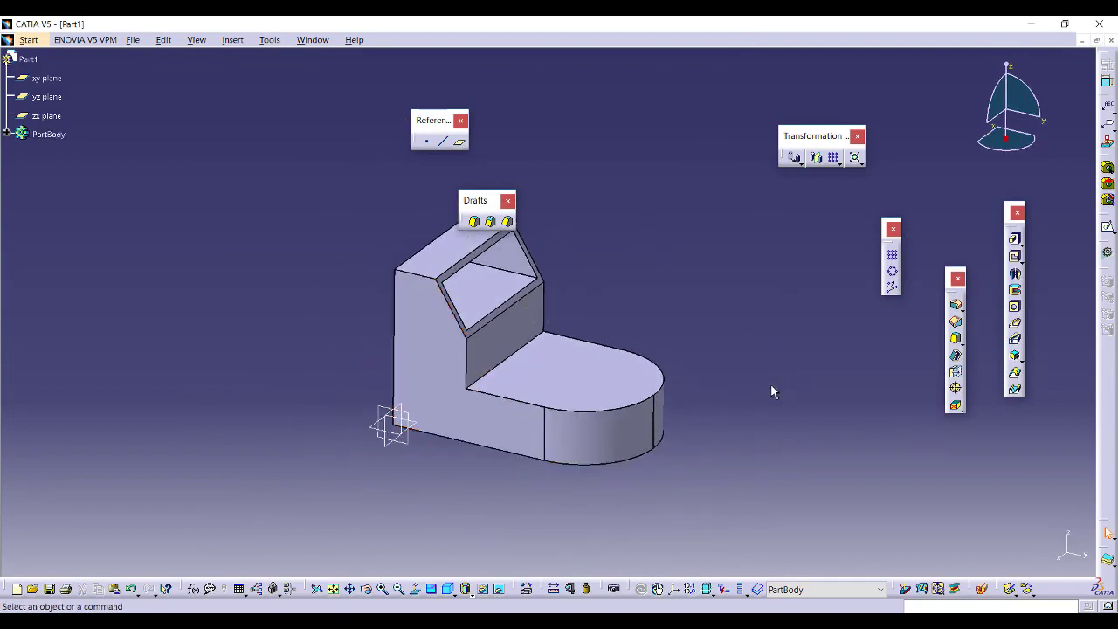
- Open a sketch on the block's L-shaped side face and draw a rectangle straddling the bottom edge of the base
middle_click_drag(641, 444, 689, 357)
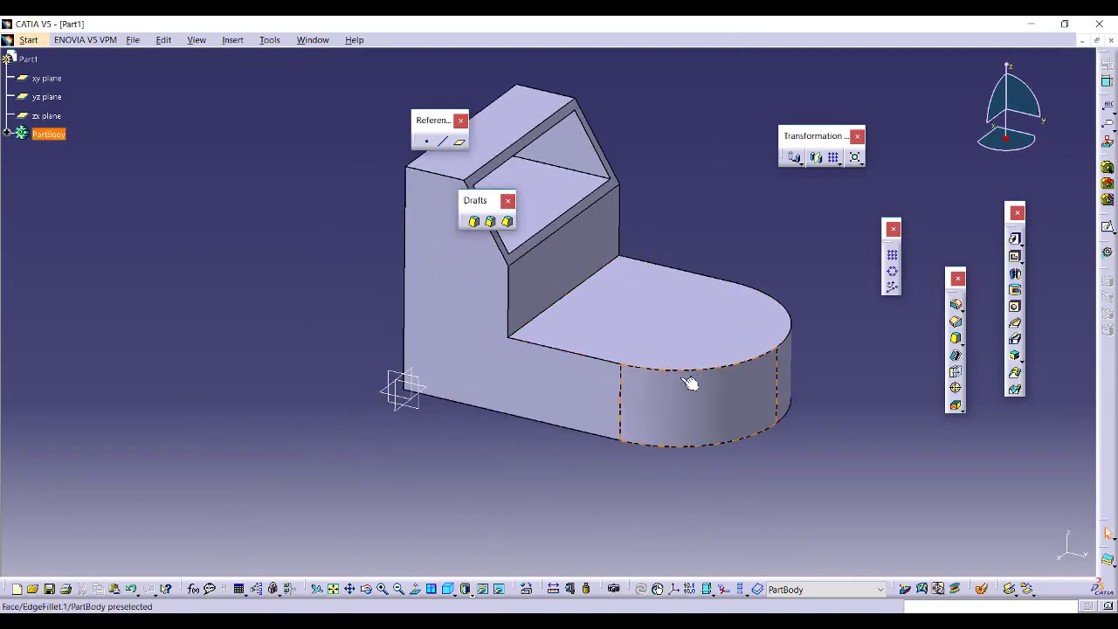
left_click(563, 386)
left_click(1105, 229)
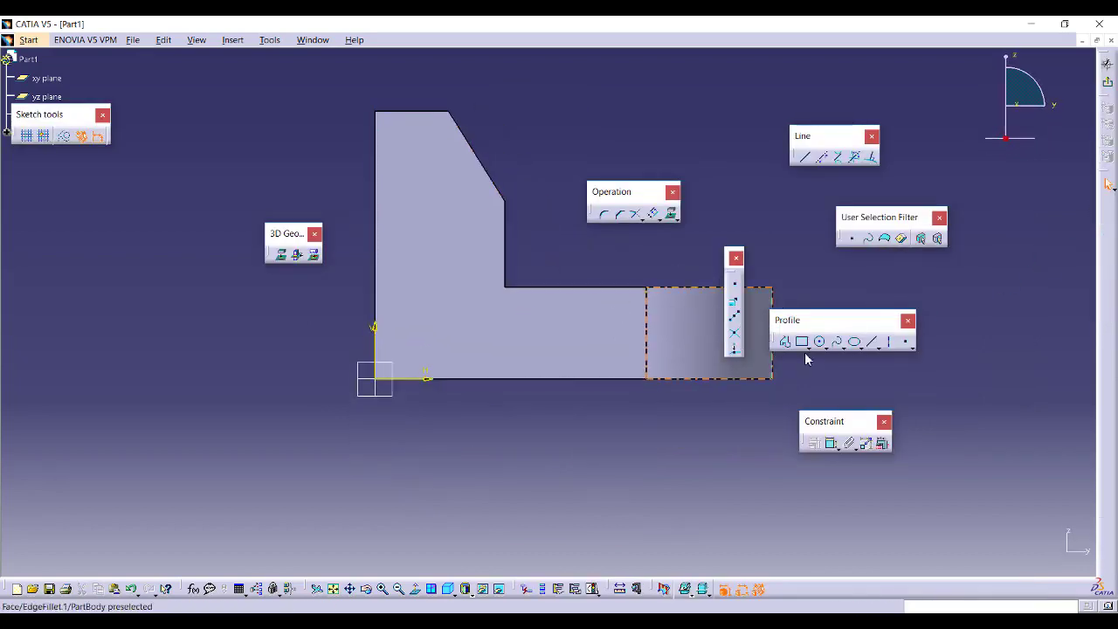
left_click(801, 342)
left_click(519, 340)
left_click(613, 447)
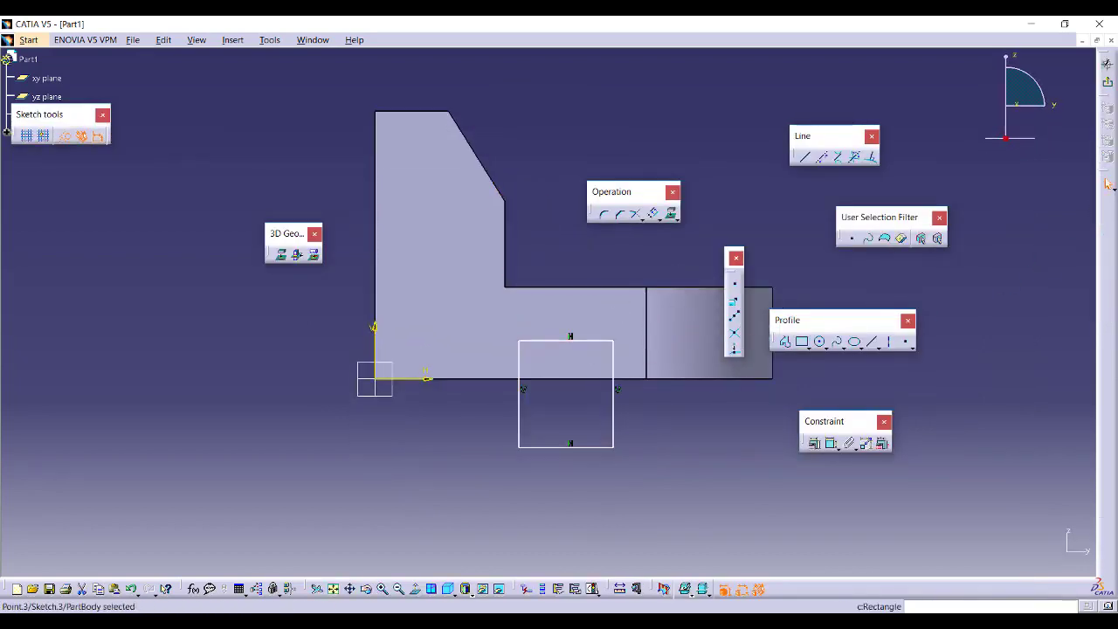
double_click(576, 445)
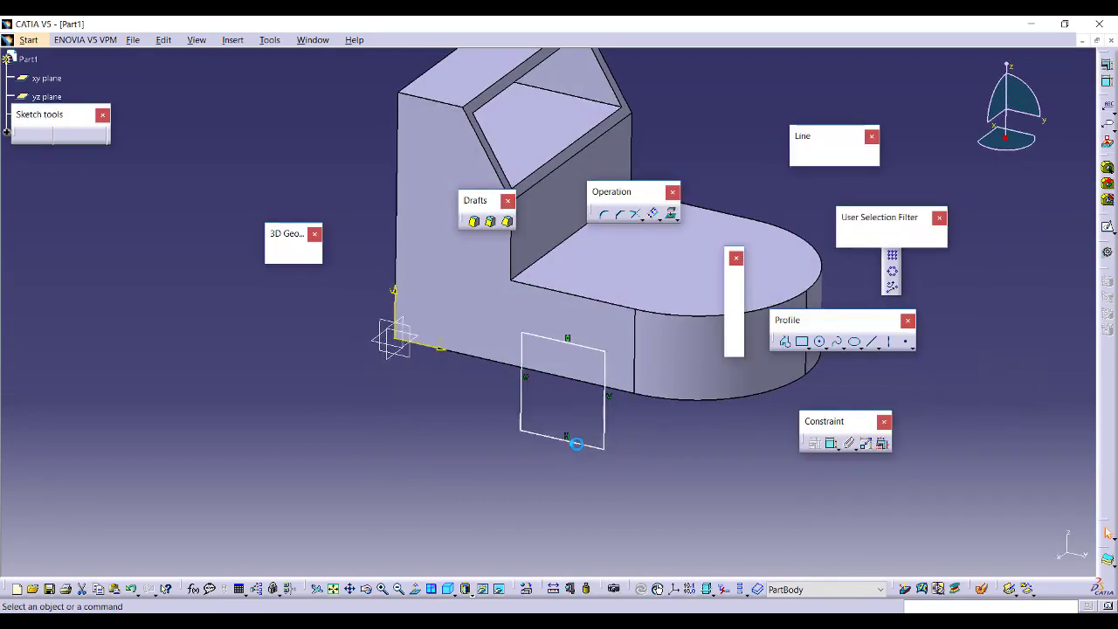
- Make the rectangle's upper line coincident with the bottom edge of the base and exit the sketch
left_click(831, 443)
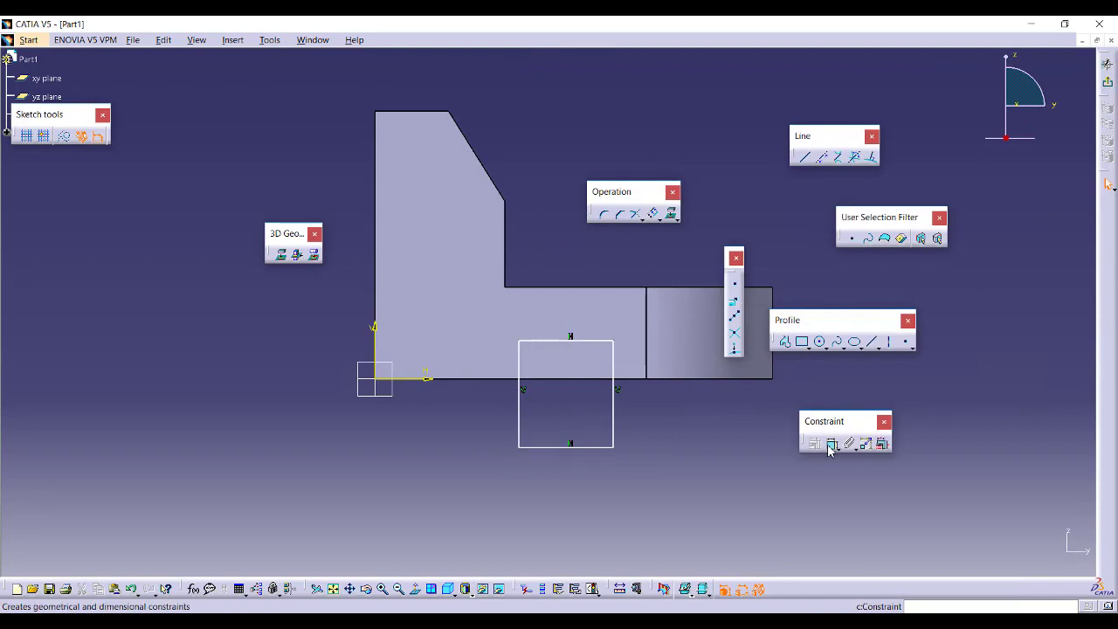
left_click(569, 379)
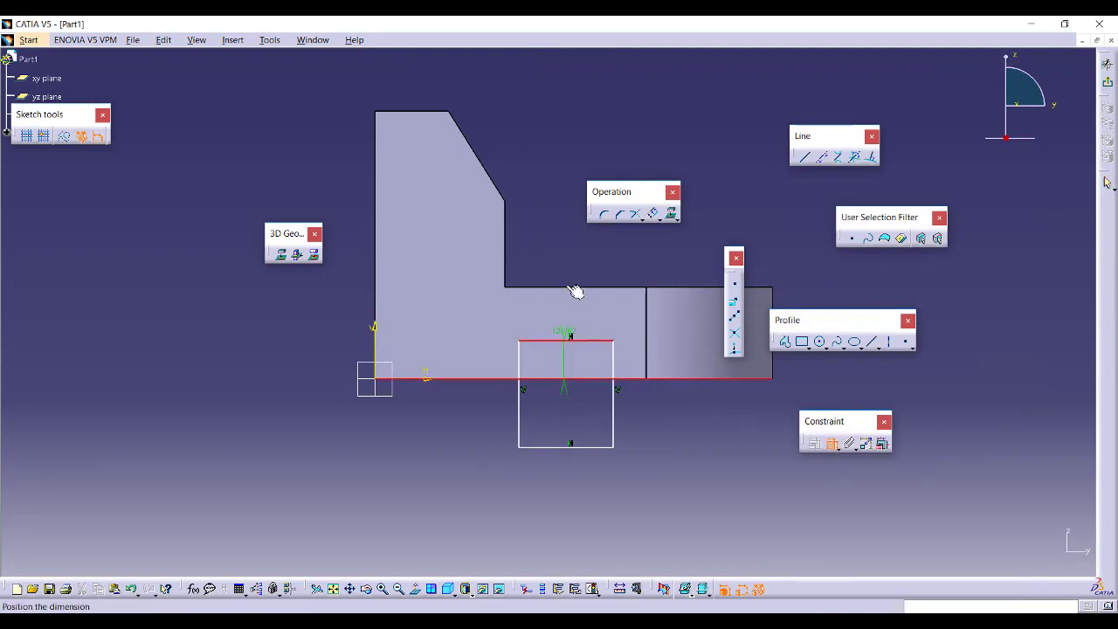
right_click(577, 225)
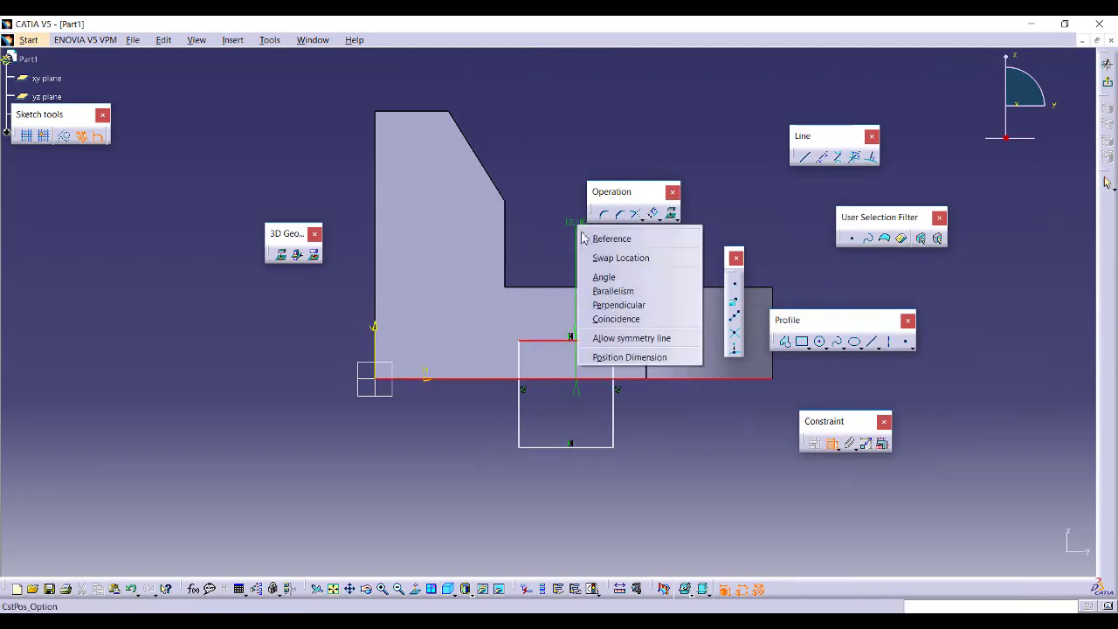
left_click(643, 320)
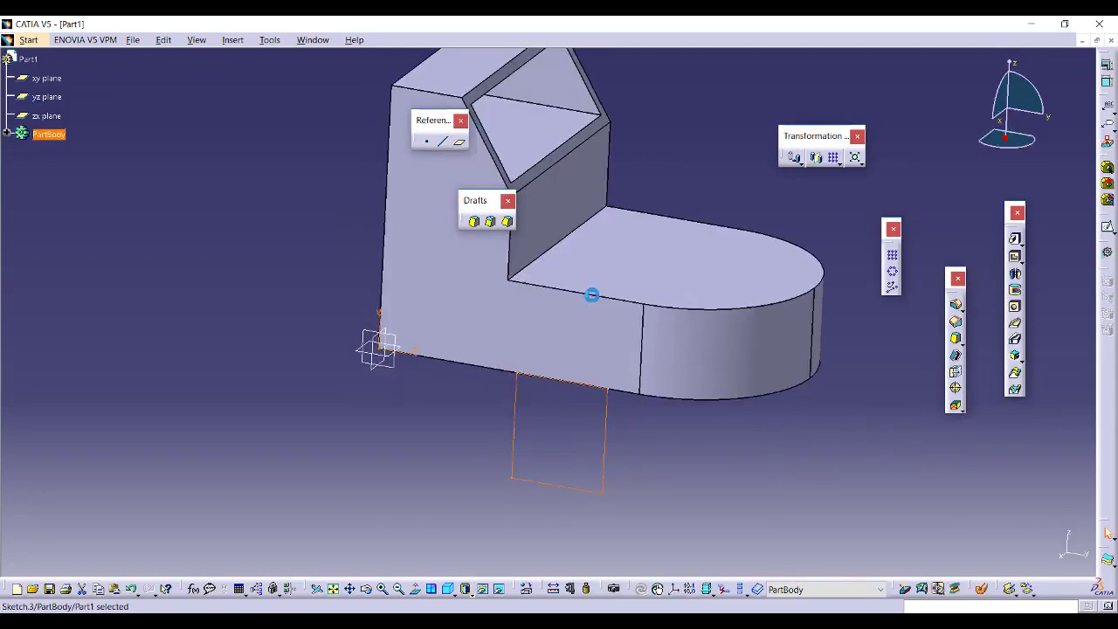
- Open a sketch on the underside of the base and draw a slanted line at about 51° to its straight side
mouse_move(724, 456)
middle_mouse_down()
mouse_move(689, 414)
mouse_move(684, 322)
middle_mouse_up()
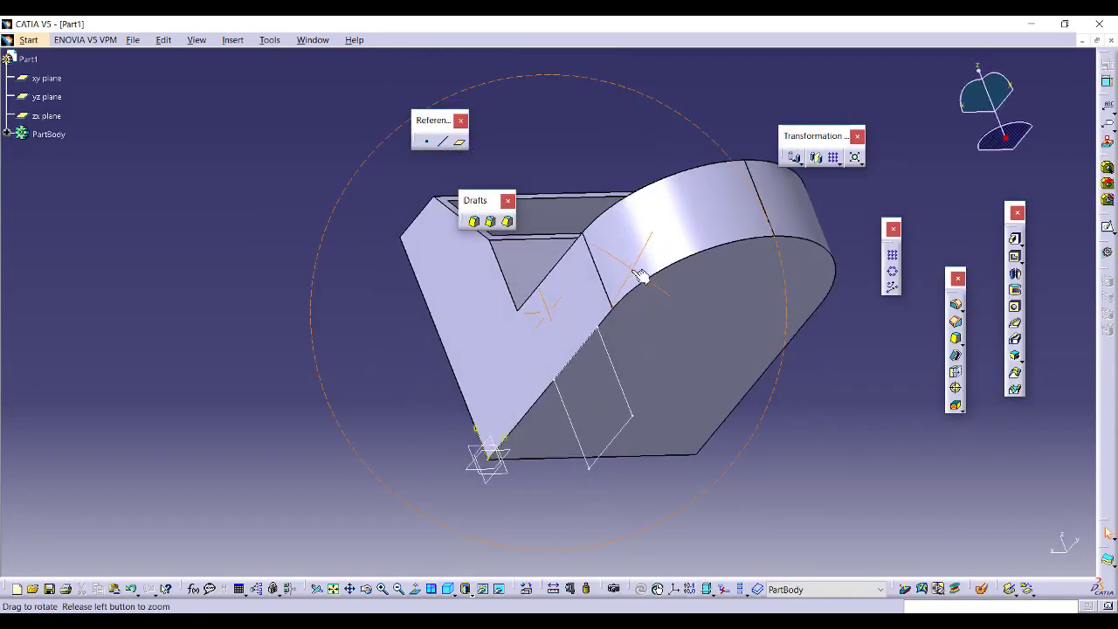
left_click(684, 322)
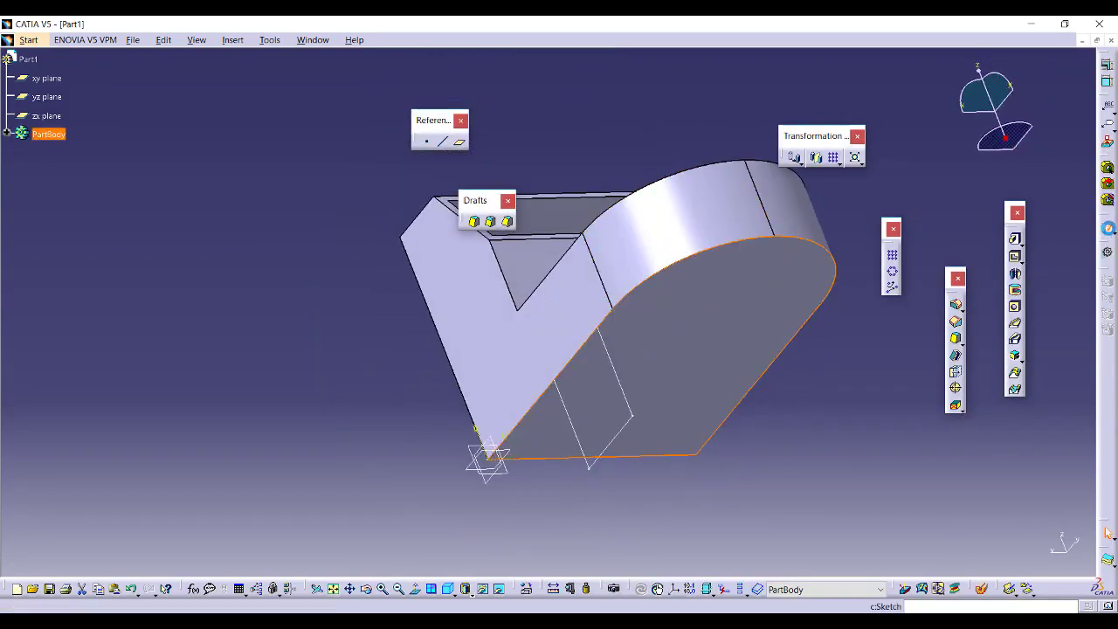
left_click(1105, 230)
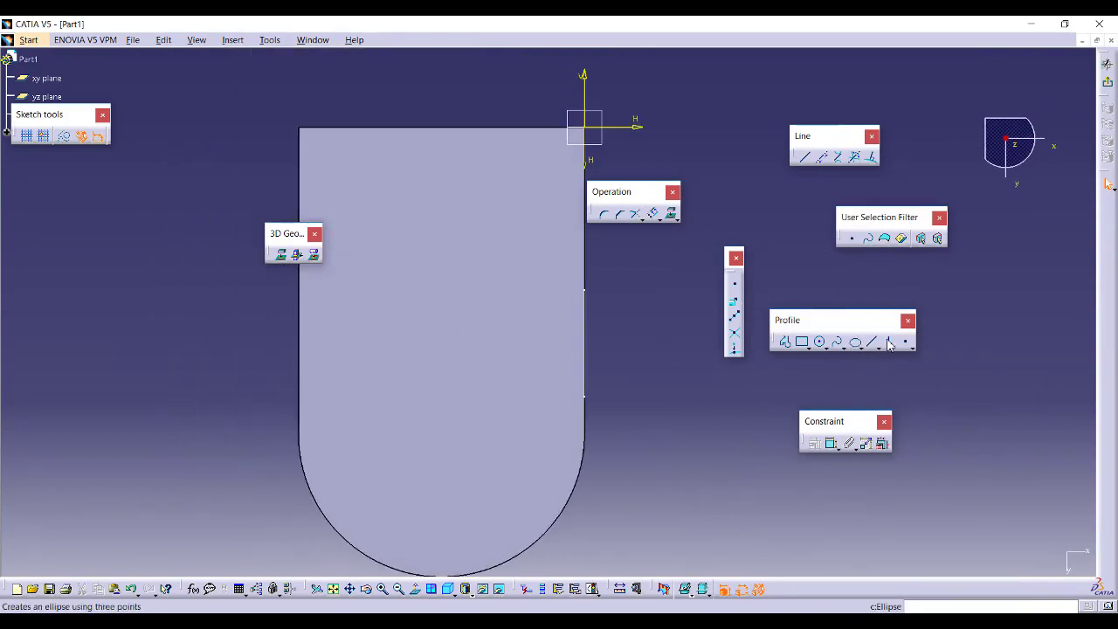
left_click(877, 348)
left_click(874, 342)
left_click(548, 244)
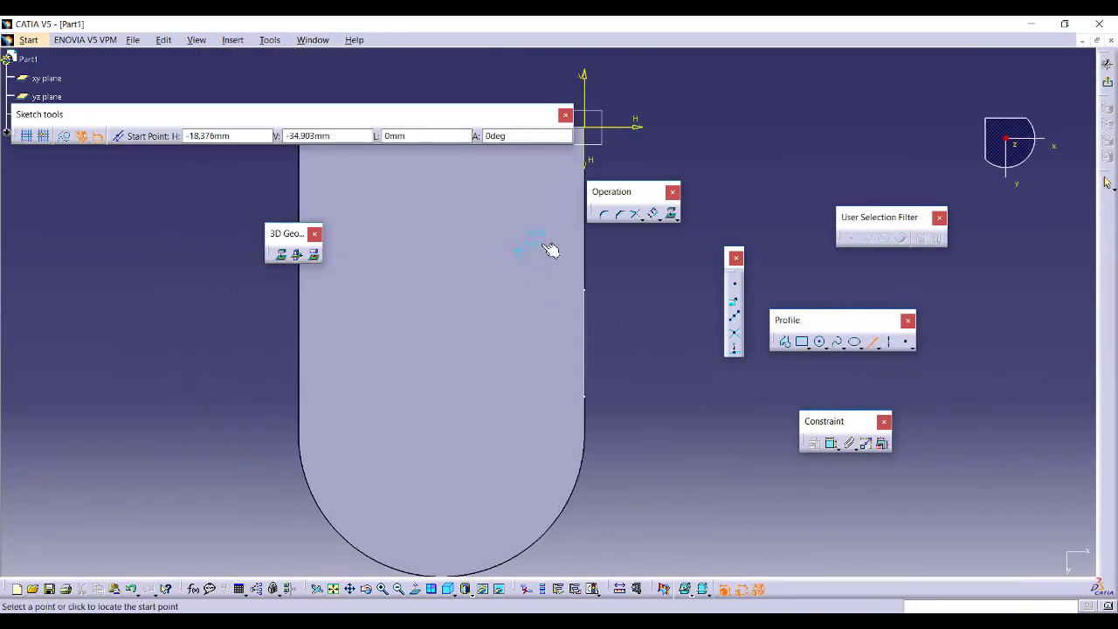
left_click(364, 387)
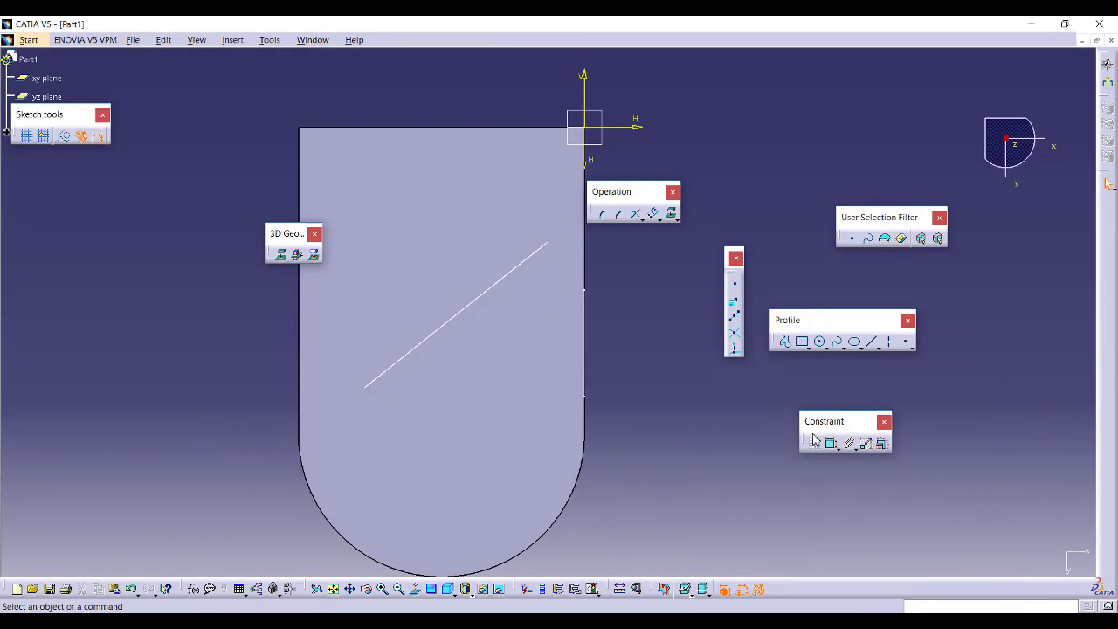
- Dimension the angle between the slanted line and the base's straight side, and exit the sketch
left_click(589, 269)
left_click(544, 255)
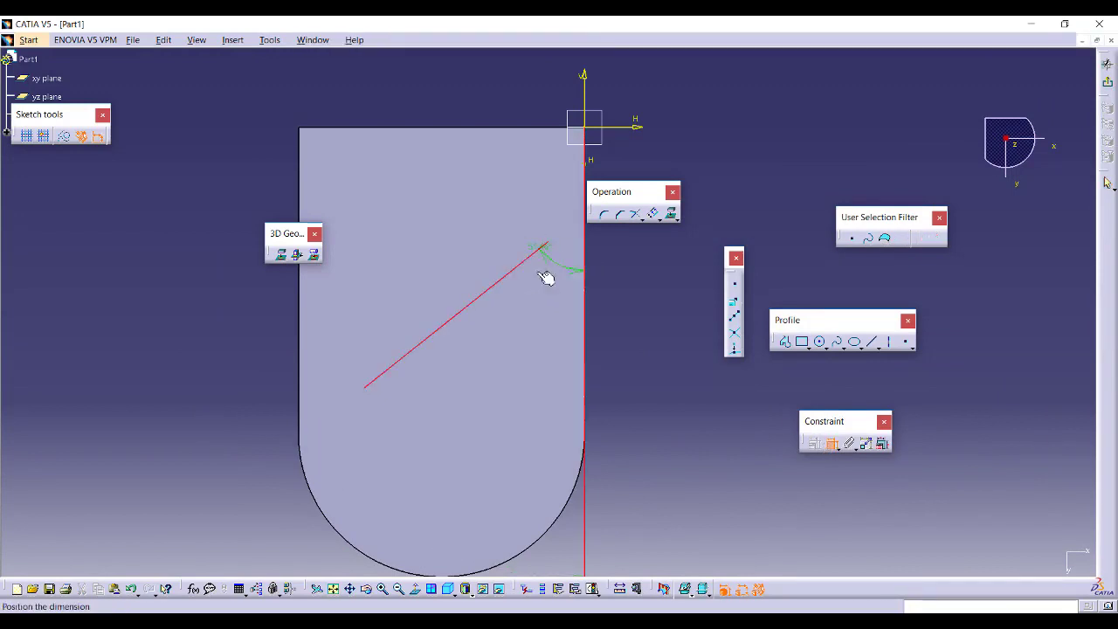
left_click(559, 297)
left_click(1108, 84)
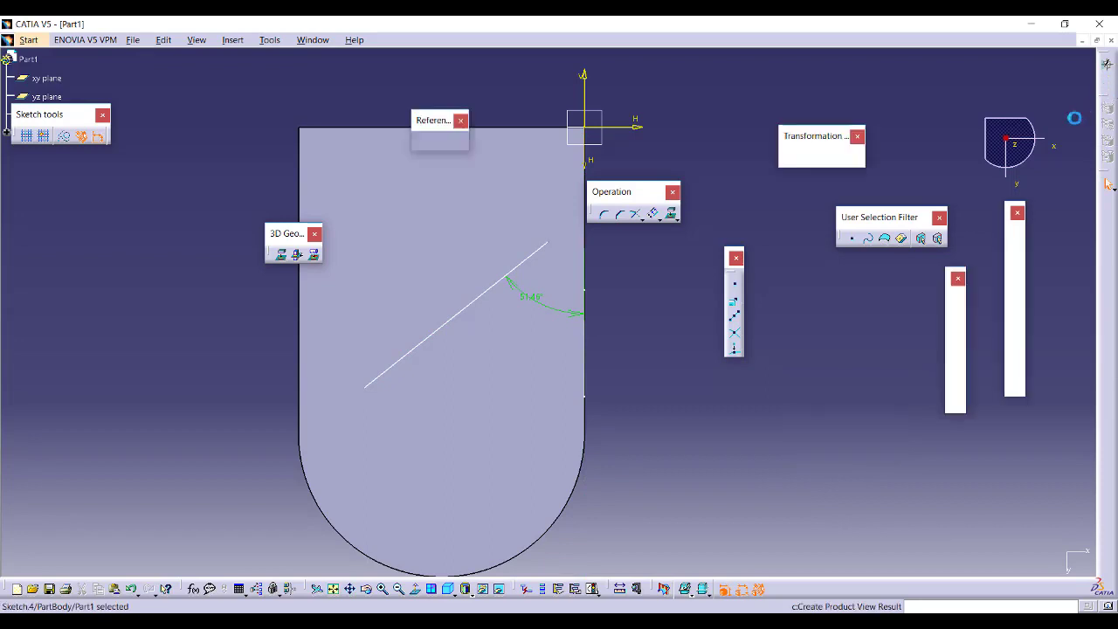
mouse_move(718, 257)
middle_mouse_down()
mouse_move(771, 391)
mouse_move(687, 253)
mouse_move(614, 348)
middle_mouse_up()
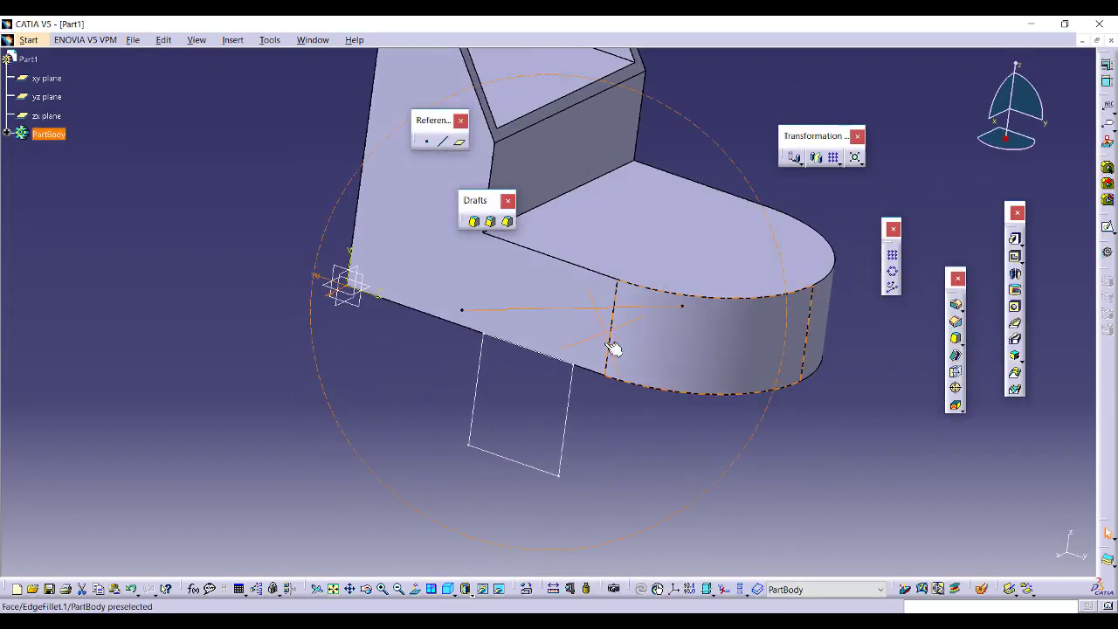
left_click(1013, 239)
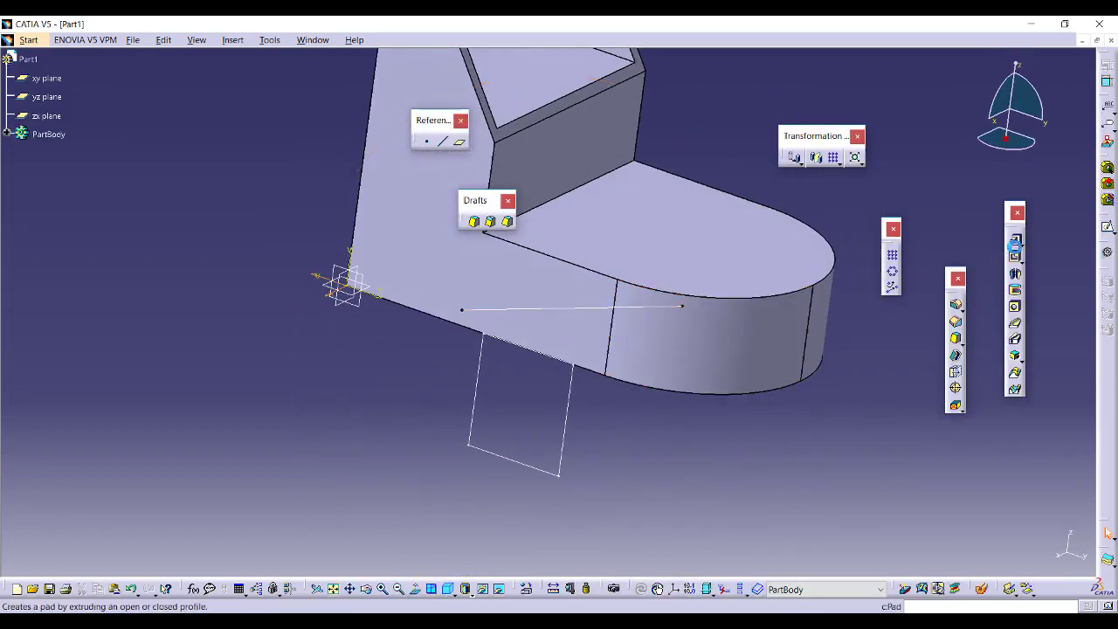
left_click(576, 414)
left_click(785, 403)
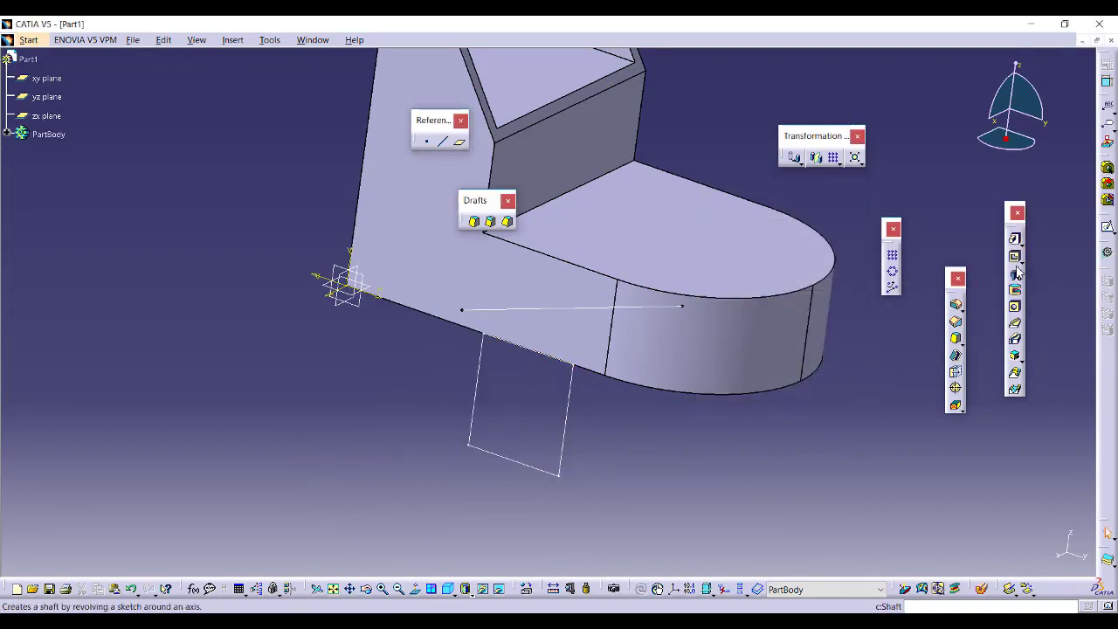
- Set up a Pad of the rectangle below the base, reversed towards the block, using the slanted line as direction instead of normal to profile
left_click(1013, 239)
left_click(576, 422)
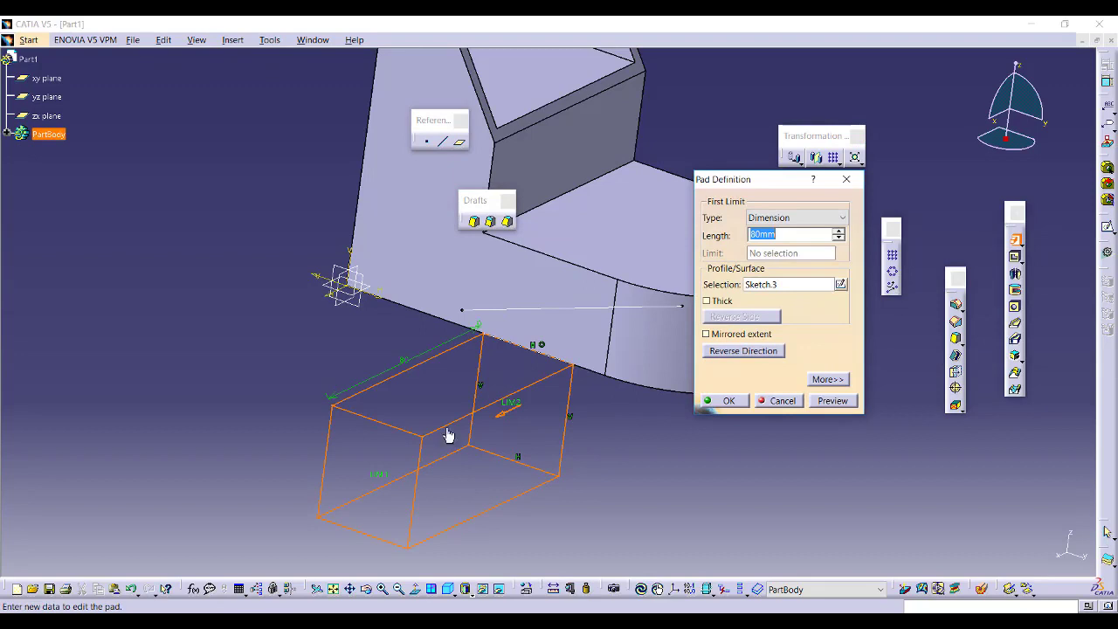
left_click(509, 413)
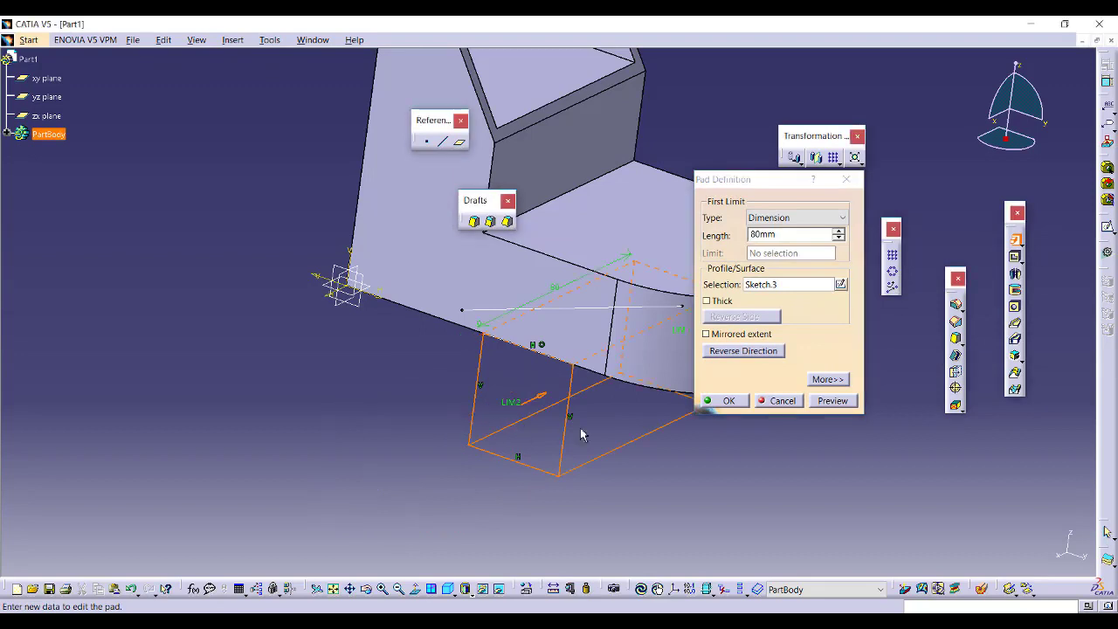
left_click(828, 379)
left_click(920, 299)
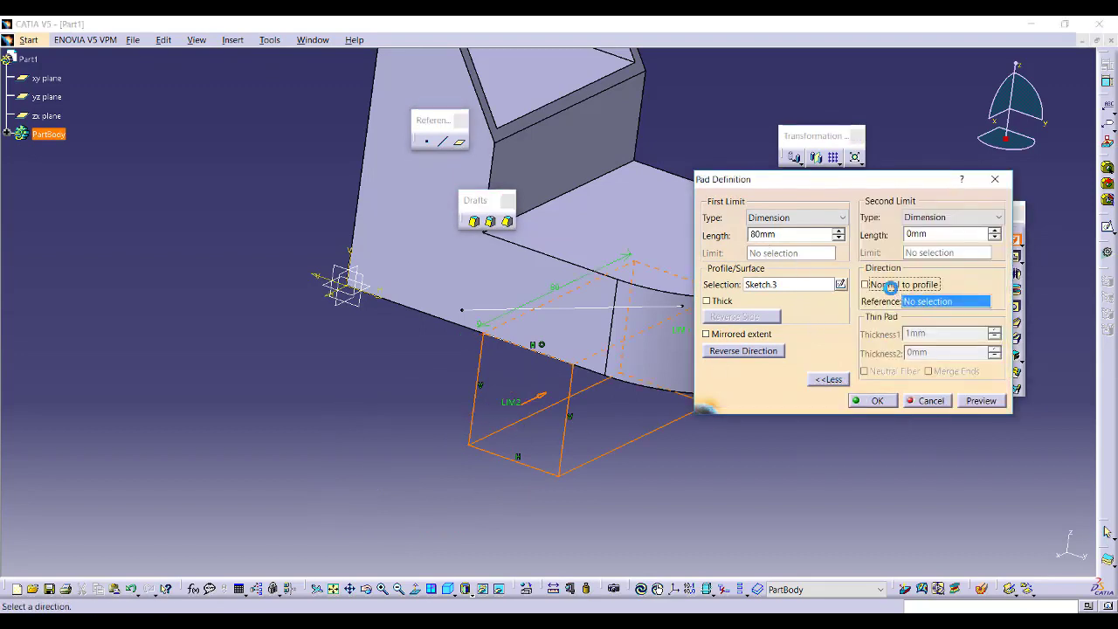
mouse_move(579, 317)
middle_mouse_down()
mouse_move(541, 310)
mouse_move(559, 301)
middle_mouse_up()
left_click(557, 299)
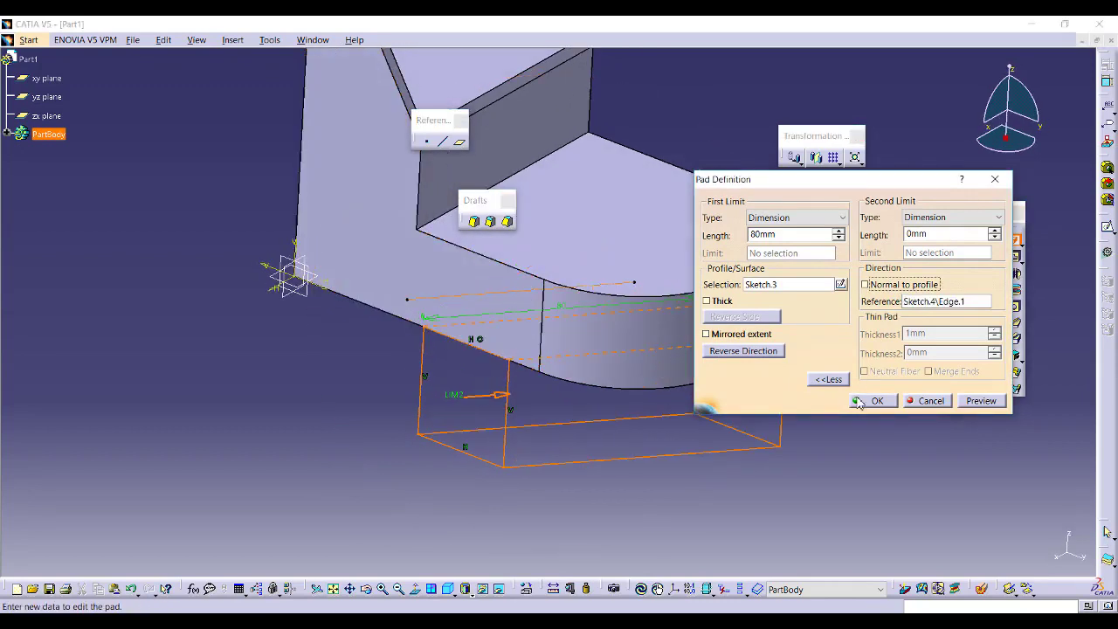
mouse_move(689, 406)
middle_mouse_down()
mouse_move(399, 449)
mouse_move(524, 407)
mouse_move(414, 357)
mouse_move(644, 352)
mouse_move(579, 364)
middle_mouse_up()
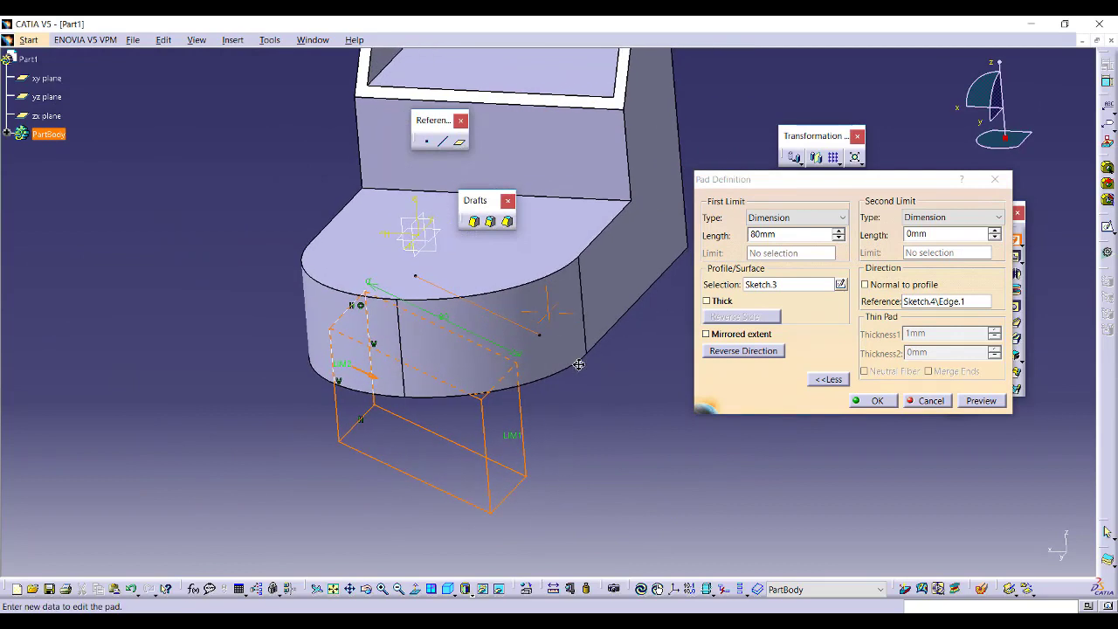
- Limit the pad with Up to plane at the block's opposite L-shaped side face and create it
left_click(829, 218)
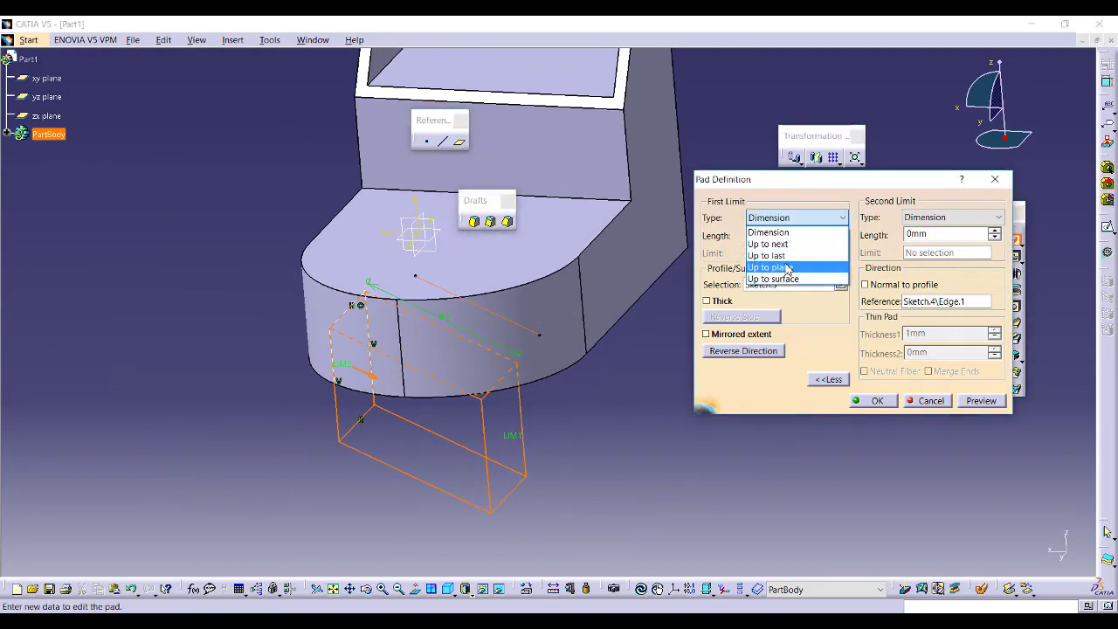
left_click(782, 267)
left_click(636, 281)
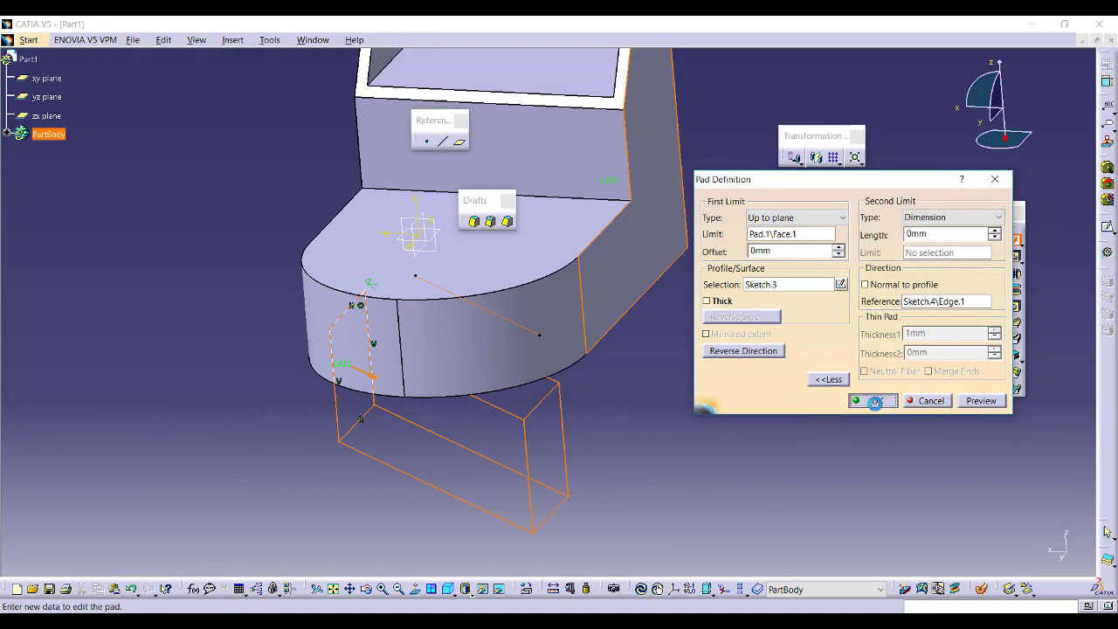
left_click(875, 402)
mouse_move(629, 440)
middle_mouse_down()
mouse_move(701, 309)
mouse_move(706, 378)
mouse_move(768, 344)
mouse_move(761, 367)
middle_mouse_up()
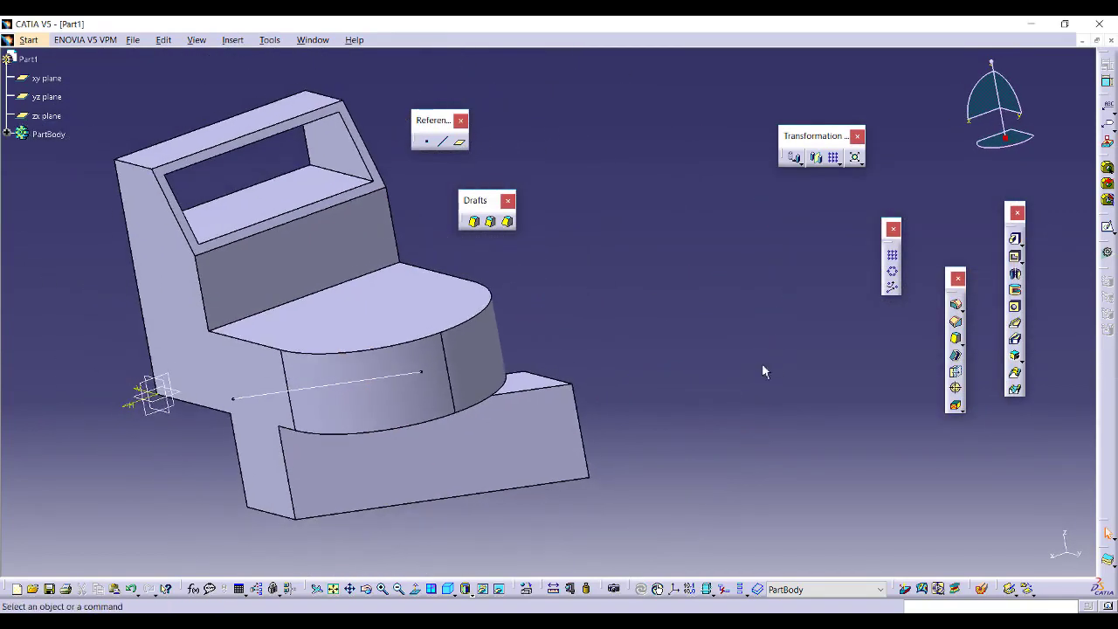
- Increase the angle between the slanted direction line and the base's straight side in its sketch, and exit the sketch
double_click(415, 378)
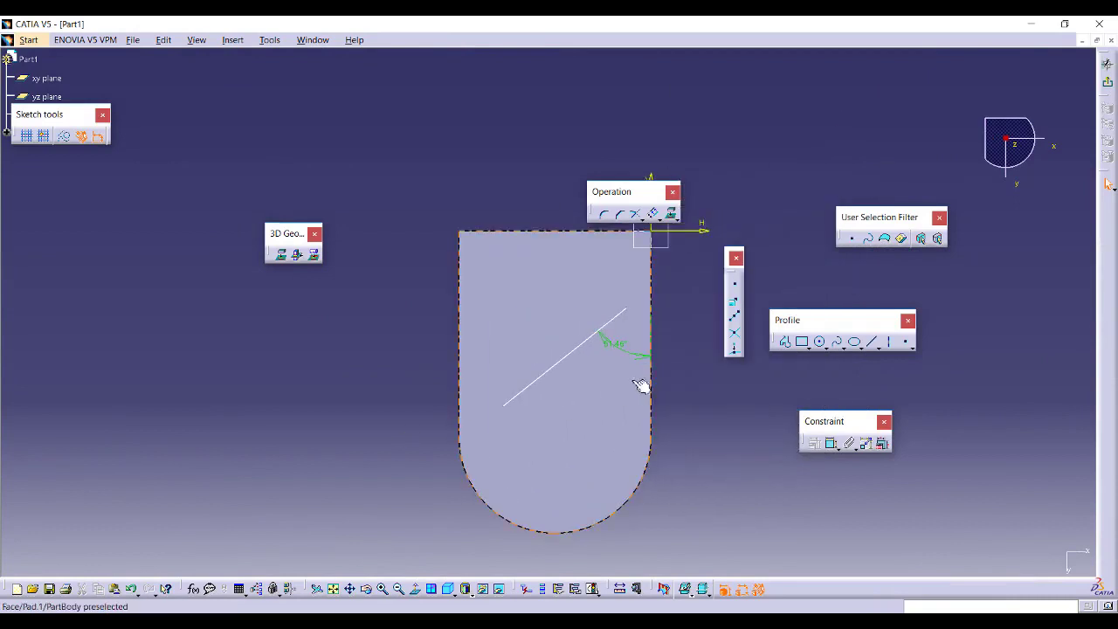
double_click(619, 354)
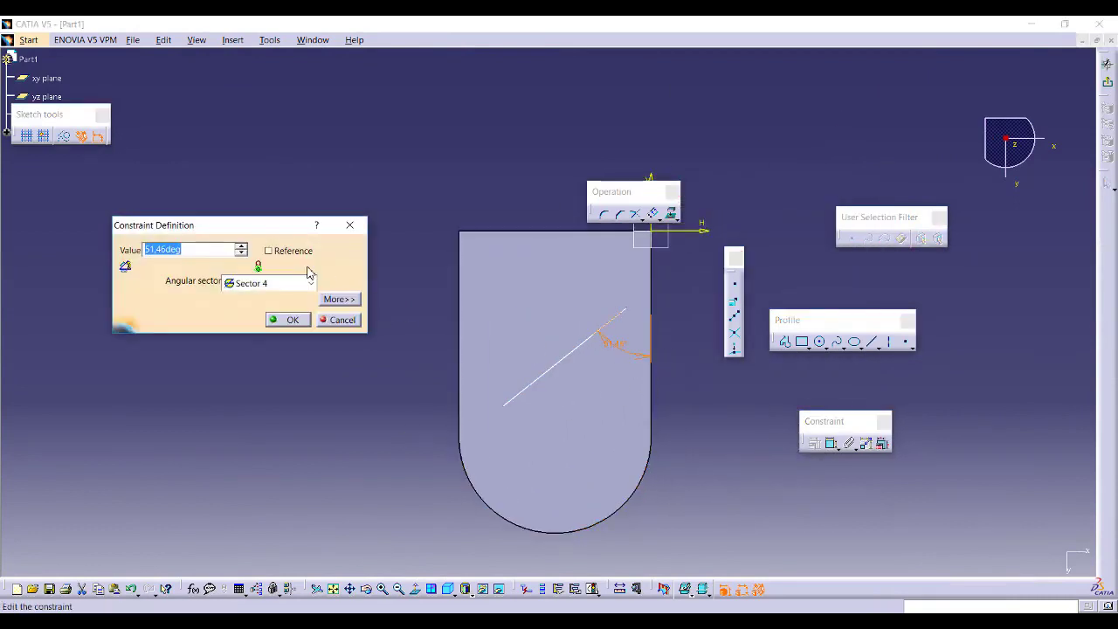
left_click_drag(240, 247, 240, 246)
left_click(292, 320)
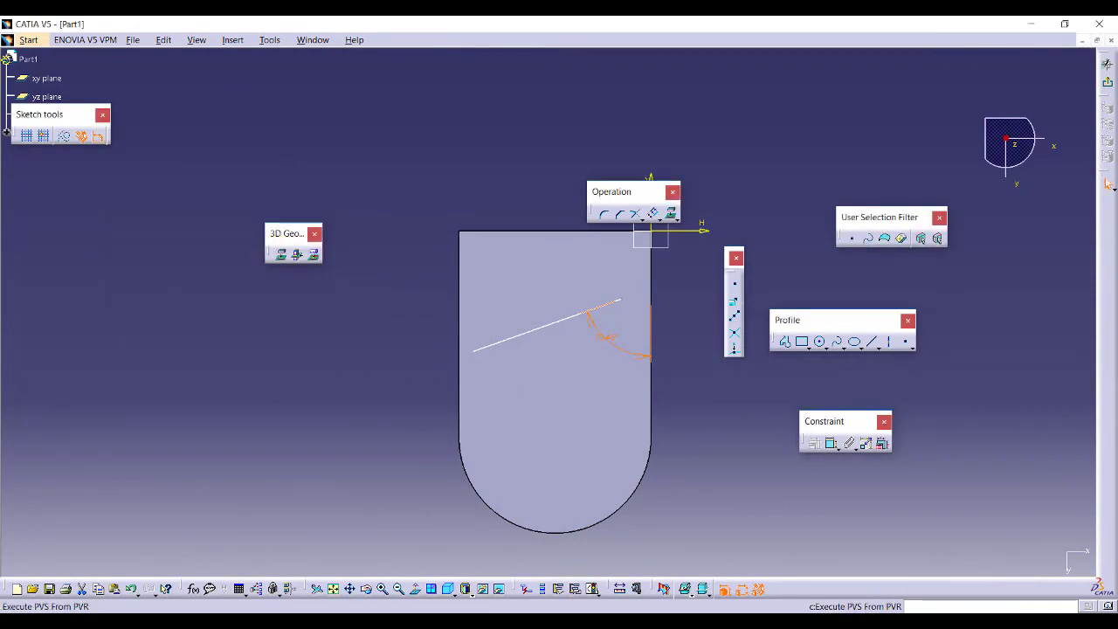
left_click(1107, 94)
mouse_move(721, 270)
middle_mouse_down()
mouse_move(681, 324)
mouse_move(490, 328)
mouse_move(567, 350)
mouse_move(718, 334)
mouse_move(759, 351)
middle_mouse_up()
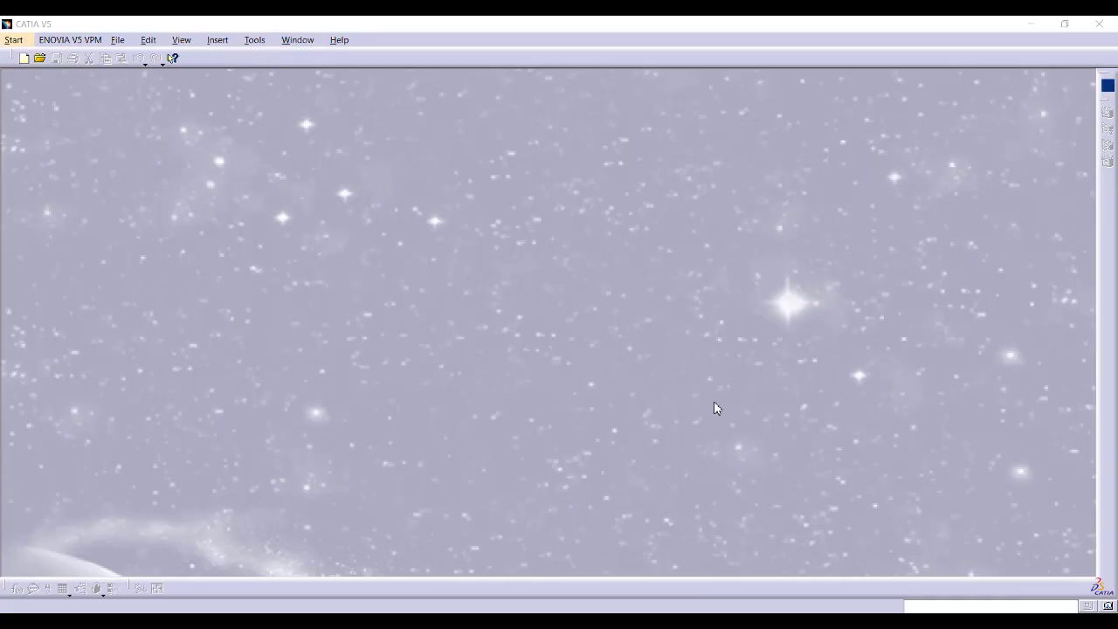
- Start a new part and open a sketch on the yz plane
left_click(13, 40)
left_click(53, 54)
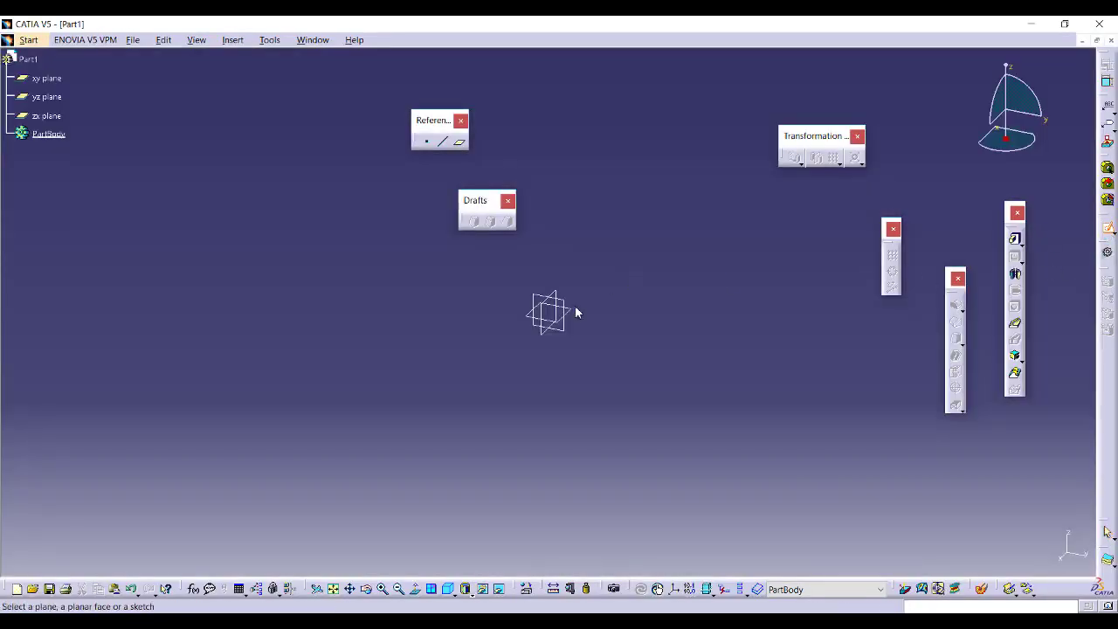
left_click(545, 298)
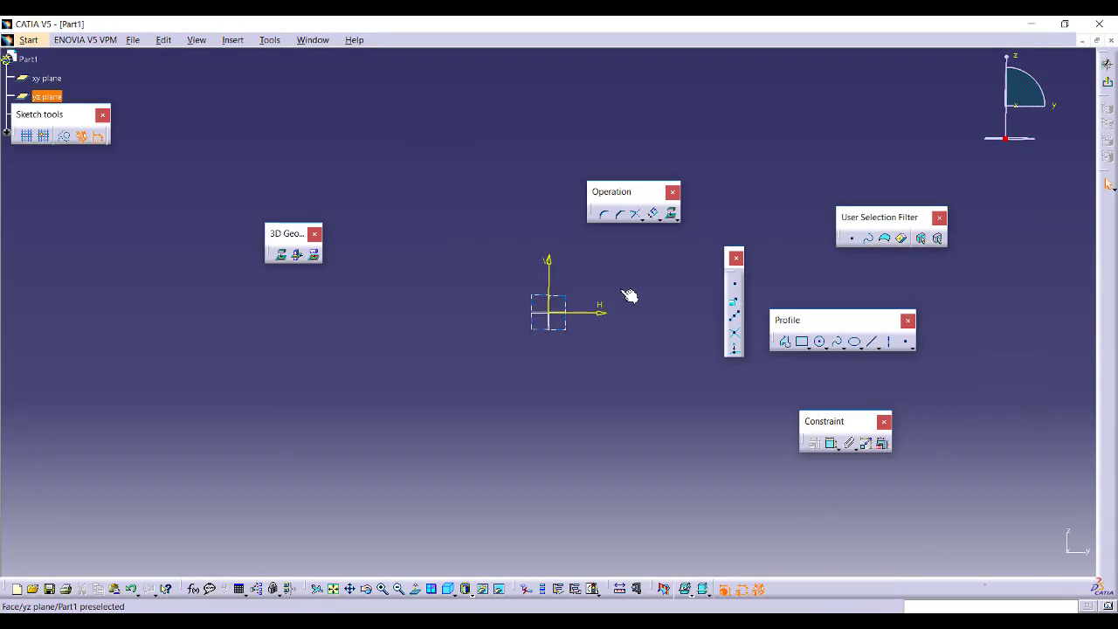
- Draw a closed L-shaped profile from the origin, about 63 mm high and 87 mm wide, with a sloped outer end on the foot
left_click(786, 342)
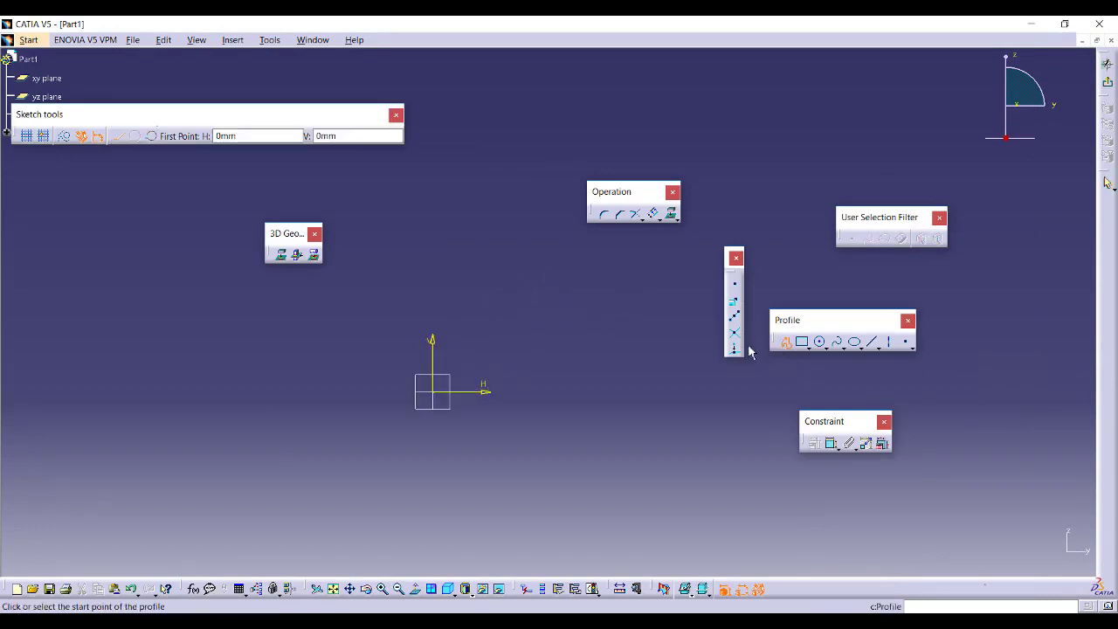
left_click(435, 393)
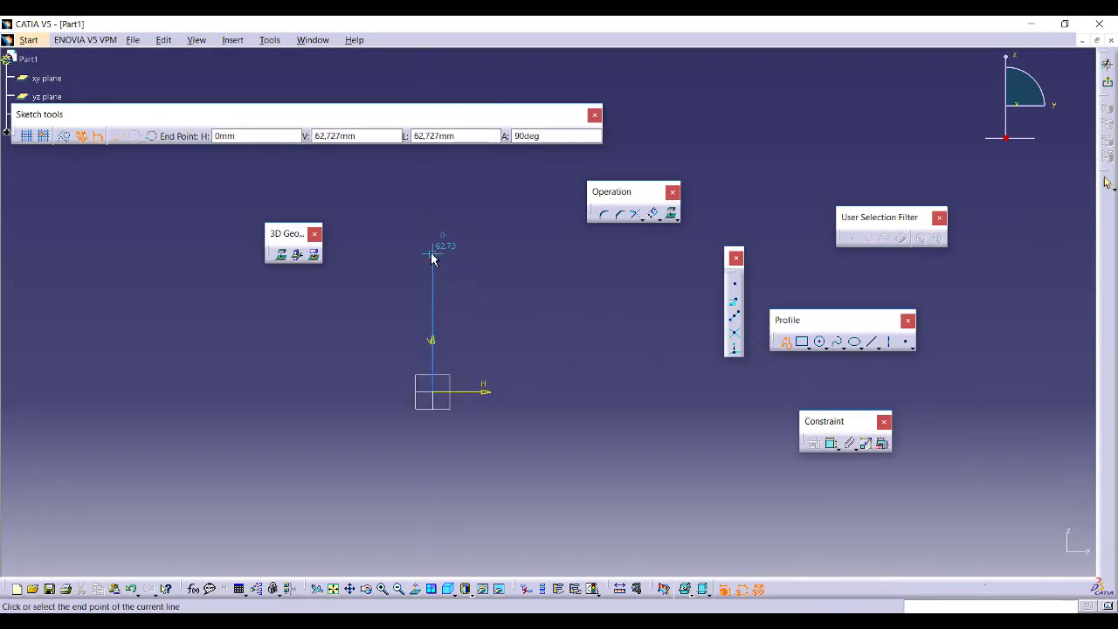
left_click(433, 254)
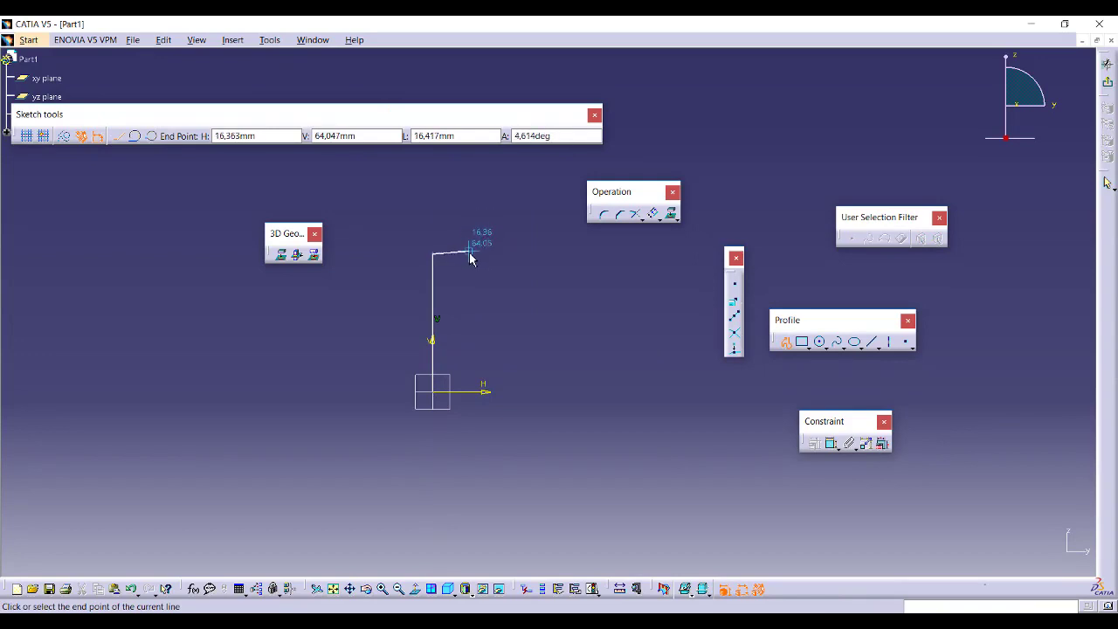
left_click(475, 255)
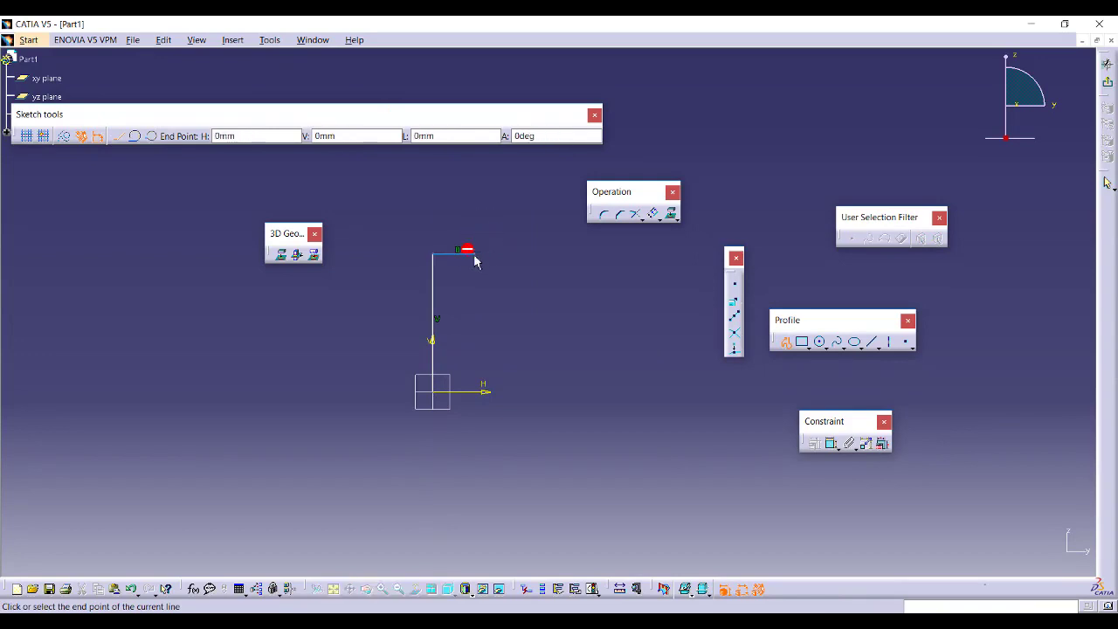
left_click(474, 359)
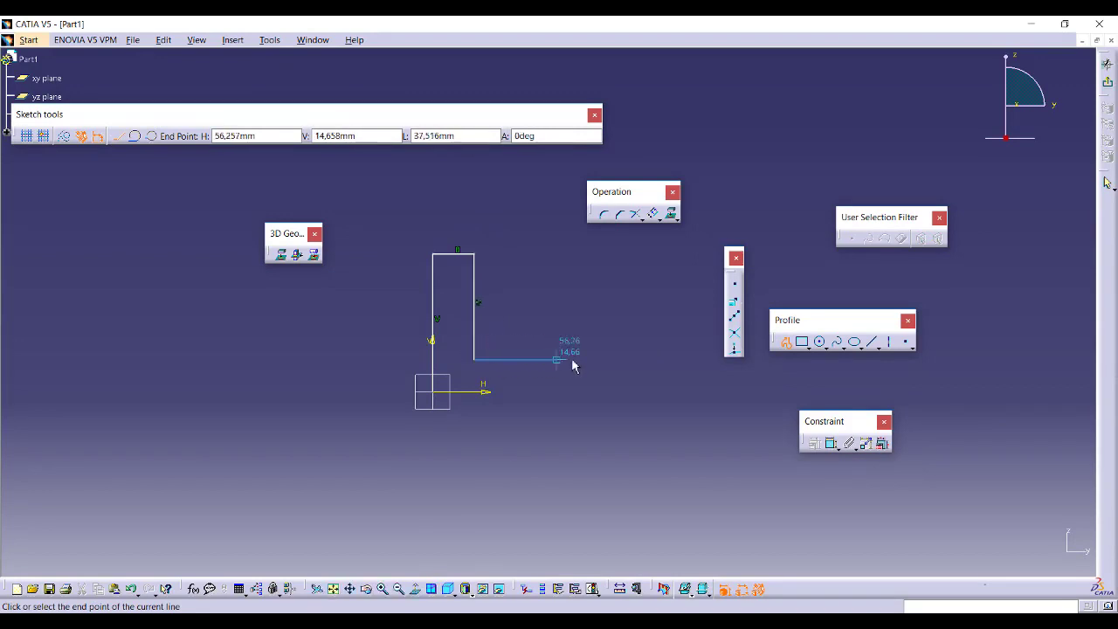
left_click(585, 359)
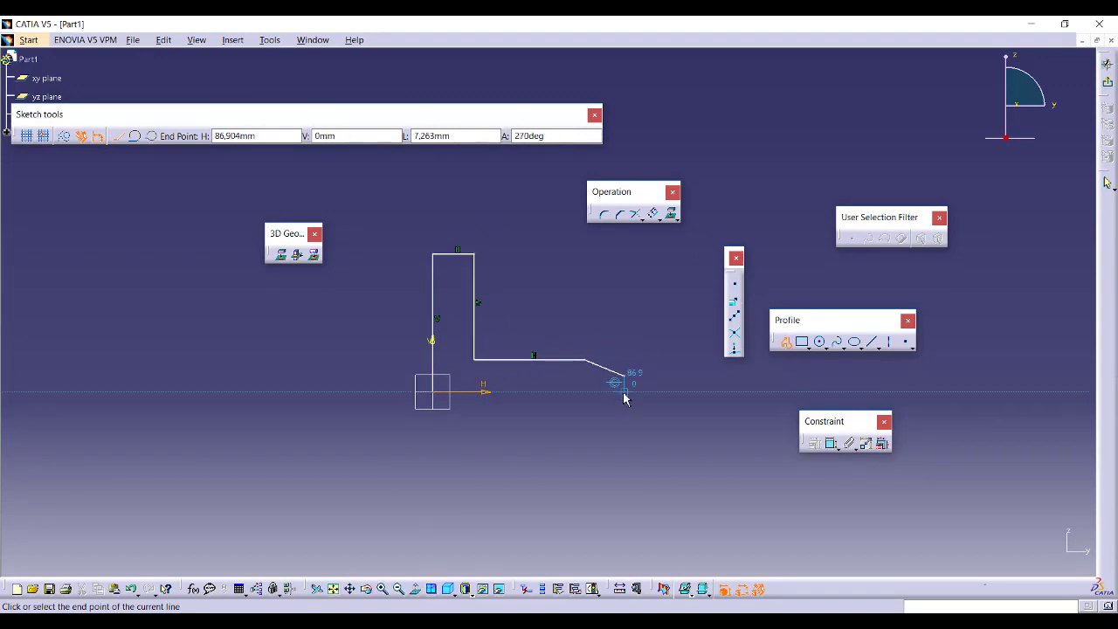
left_click(622, 394)
left_click(434, 392)
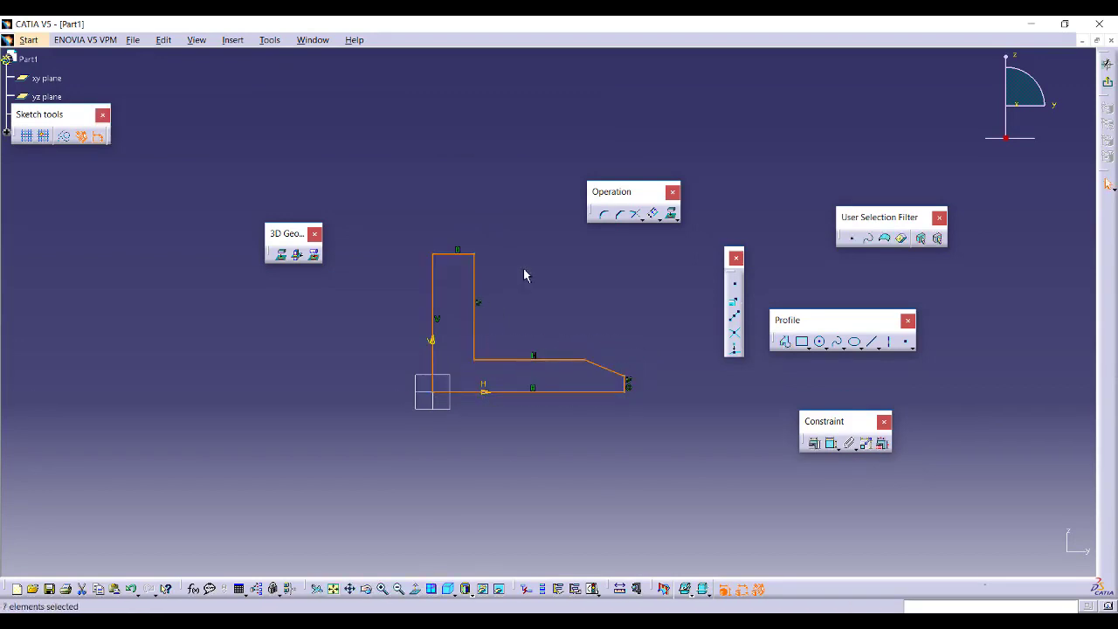
- Draw a circle centred on the midpoint of the profile's short top line, staying within the width of the upright
mouse_move(484, 348)
middle_mouse_down()
mouse_move(548, 299)
mouse_move(474, 232)
mouse_move(636, 356)
middle_mouse_up()
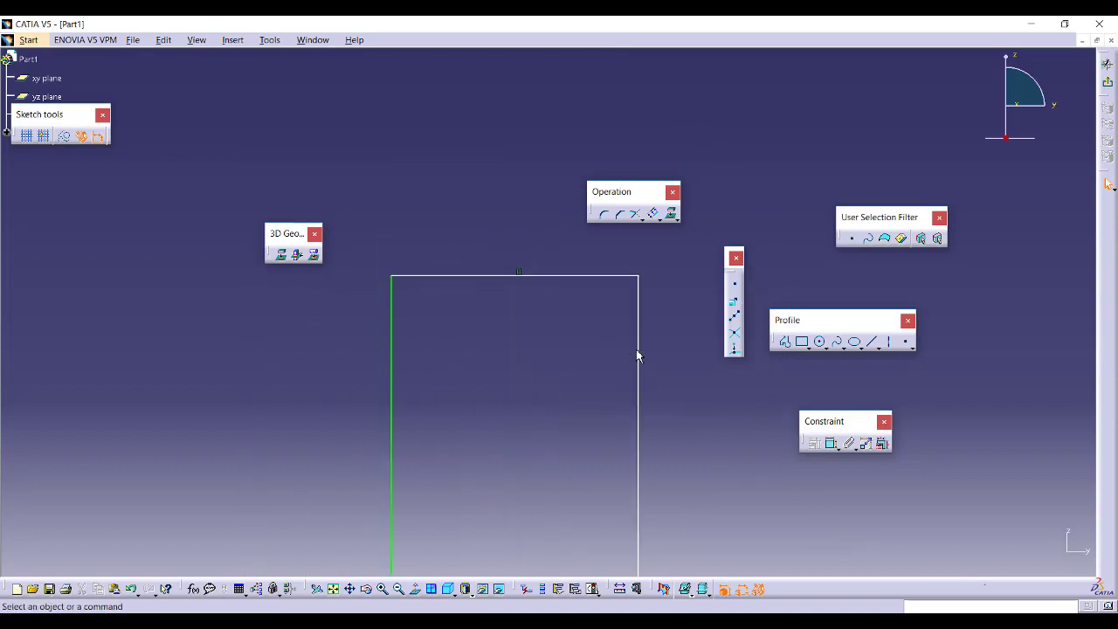
left_click(820, 341)
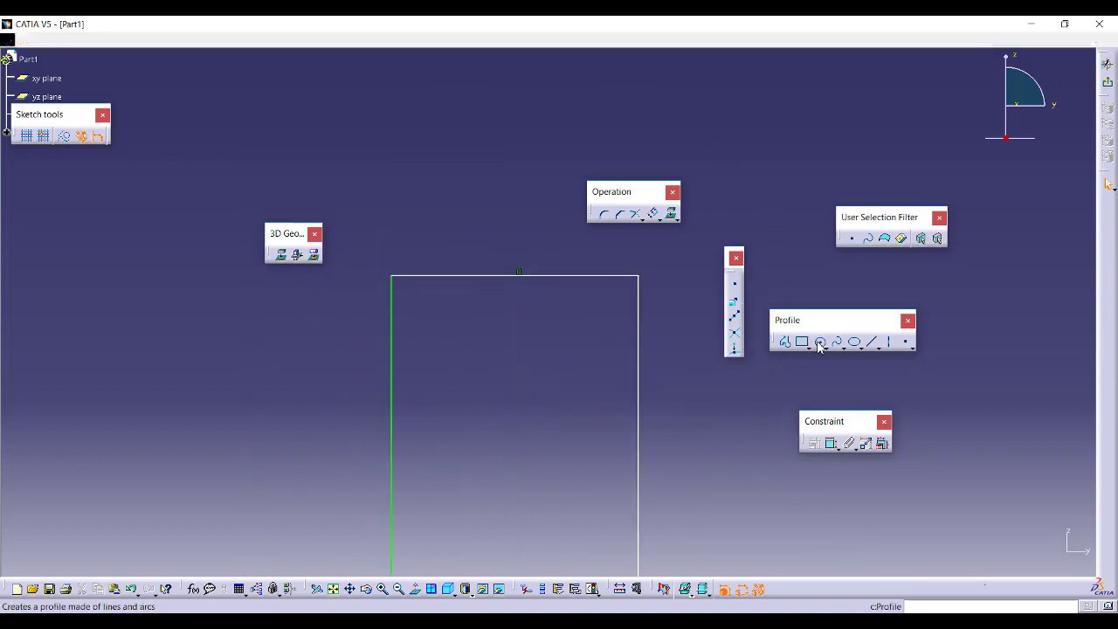
left_click(519, 276)
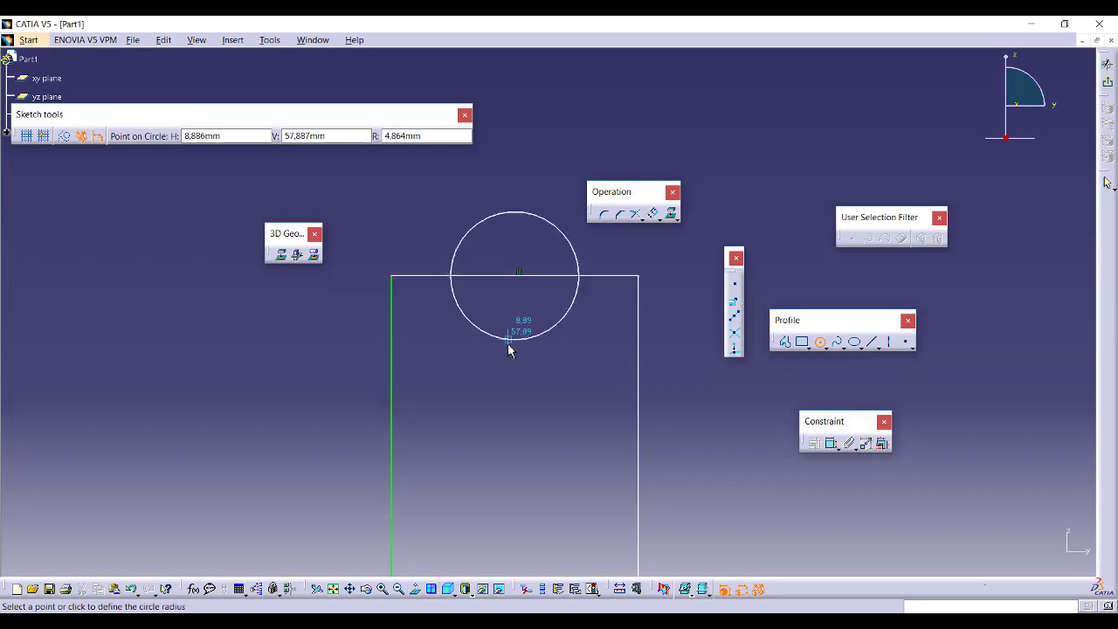
left_click(520, 351)
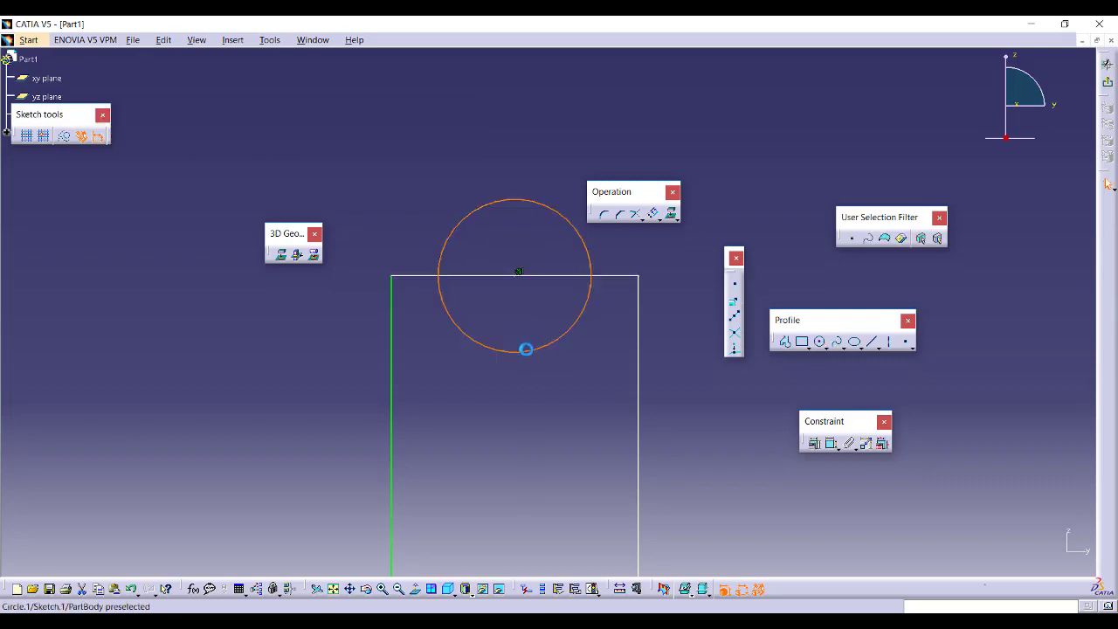
- Quick-trim the circle's upper half and the line segment inside it to leave a semicircular notch in the upright's top
left_click(643, 219)
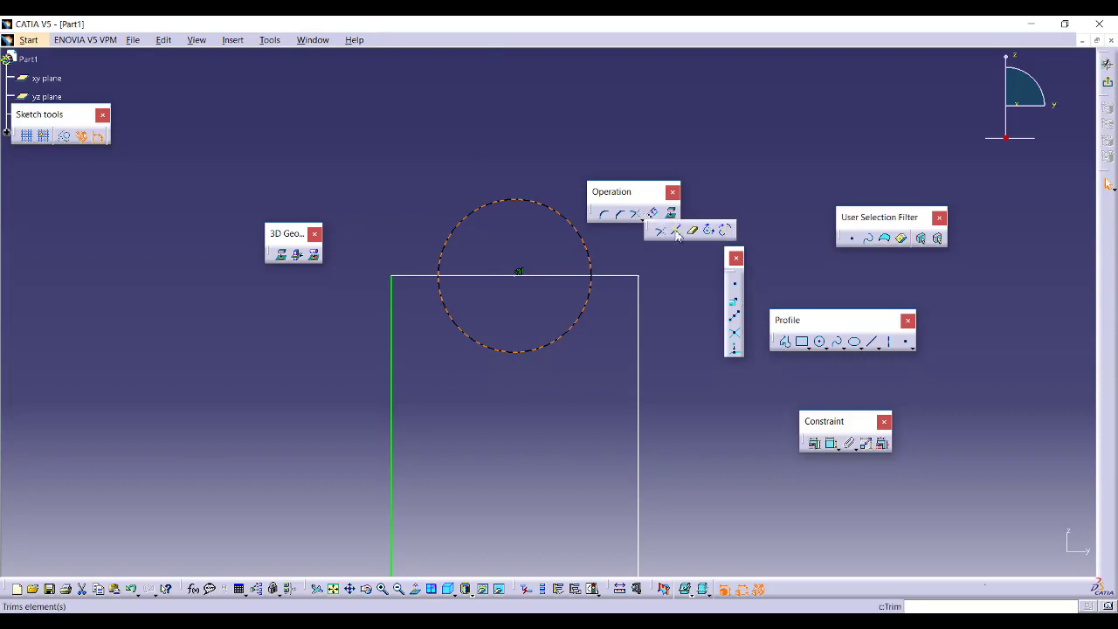
left_click(691, 230)
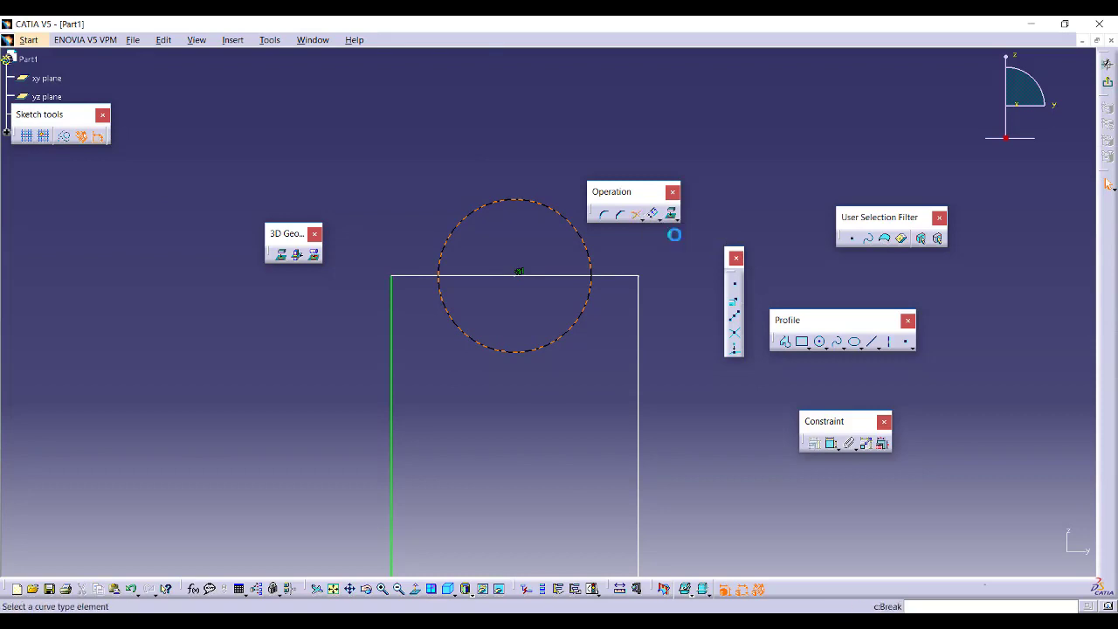
left_click(566, 247)
left_click(566, 277)
left_click(612, 360)
mouse_move(594, 356)
middle_mouse_down()
mouse_move(546, 302)
mouse_move(530, 107)
mouse_move(663, 428)
mouse_move(614, 482)
mouse_move(551, 414)
mouse_move(585, 417)
middle_mouse_up()
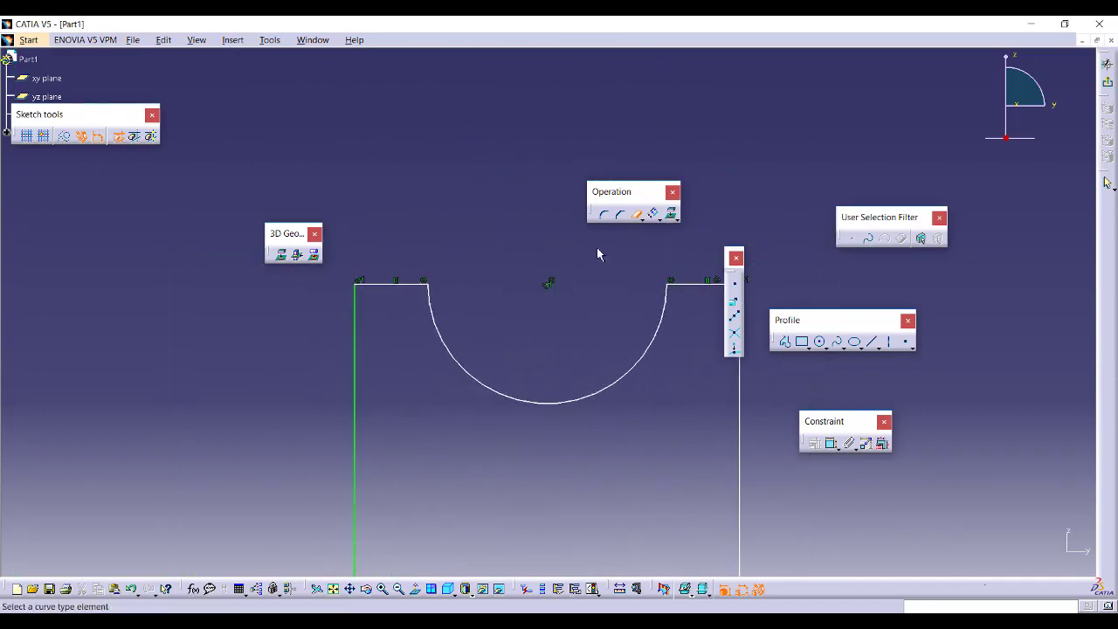
- Round both corners where the semicircular notch meets the top line with small Corner arcs
left_click(605, 215)
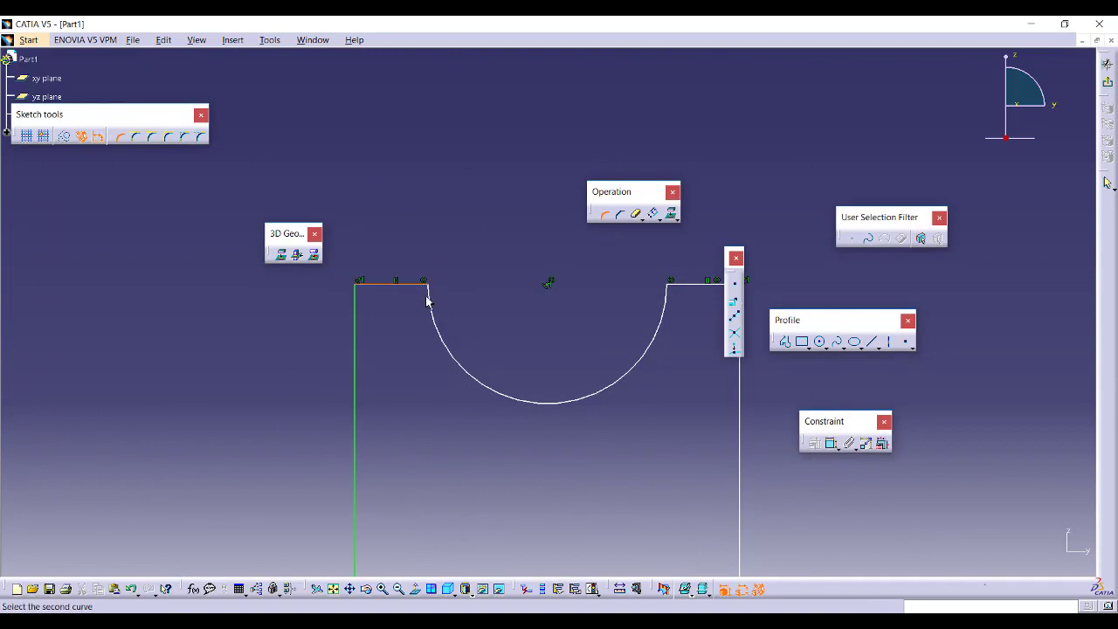
left_click(431, 301)
left_click(429, 298)
middle_click_drag(667, 254, 566, 251)
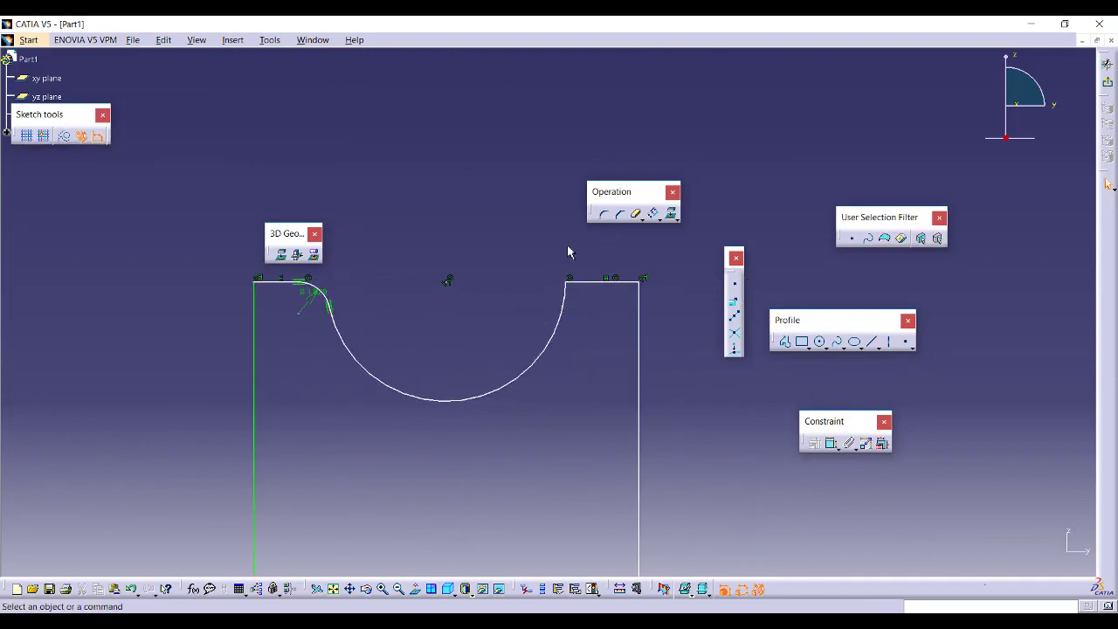
left_click(601, 215)
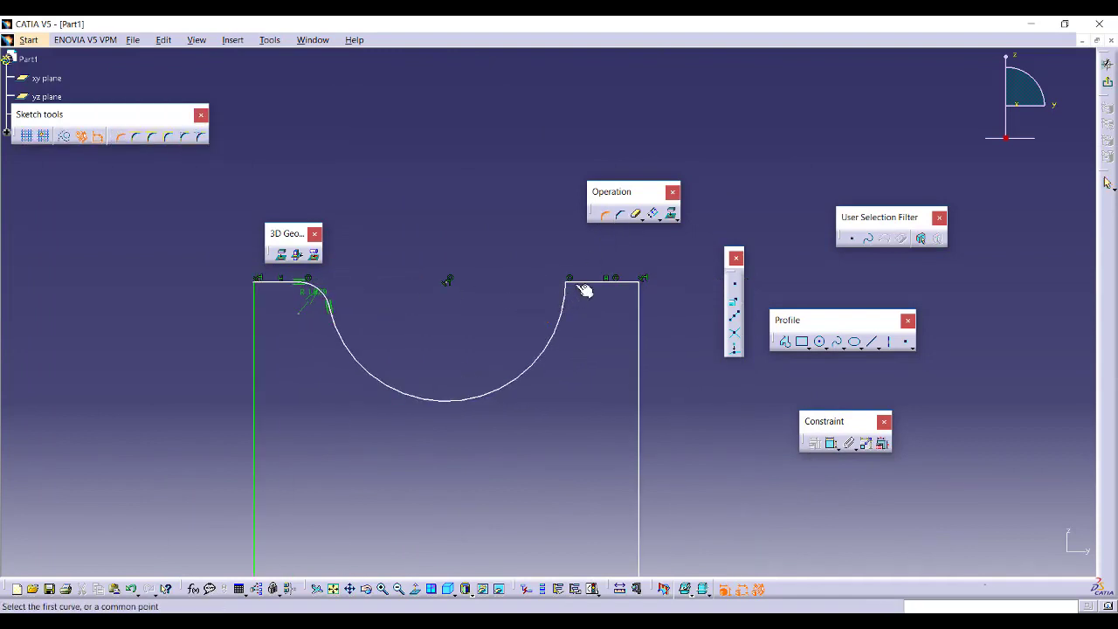
left_click(564, 295)
left_click(578, 283)
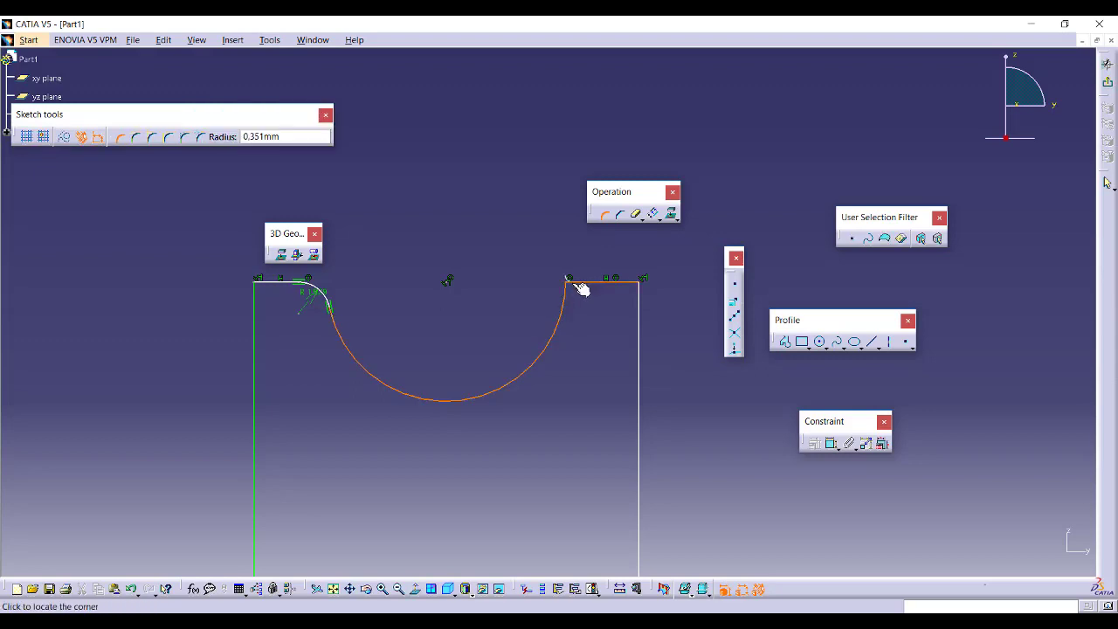
left_click(579, 297)
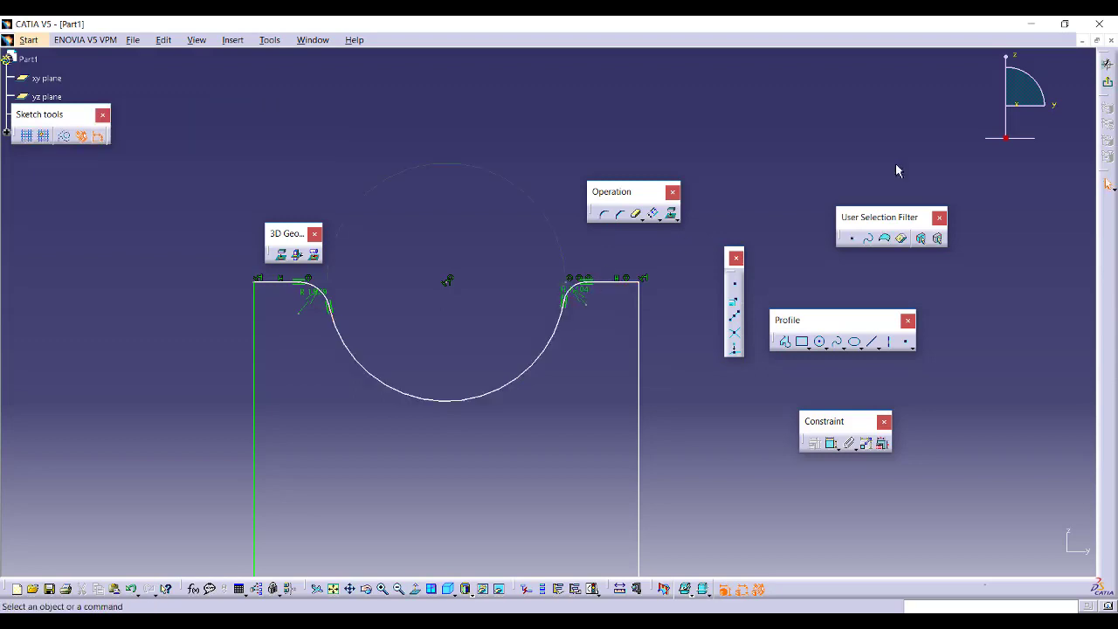
- Exit the sketch and revolve the L-shaped profile 360 degrees into a shaft about its long bottom edge
left_click(1107, 81)
mouse_move(544, 375)
middle_mouse_down()
mouse_move(483, 327)
mouse_move(485, 399)
mouse_move(506, 376)
middle_mouse_up()
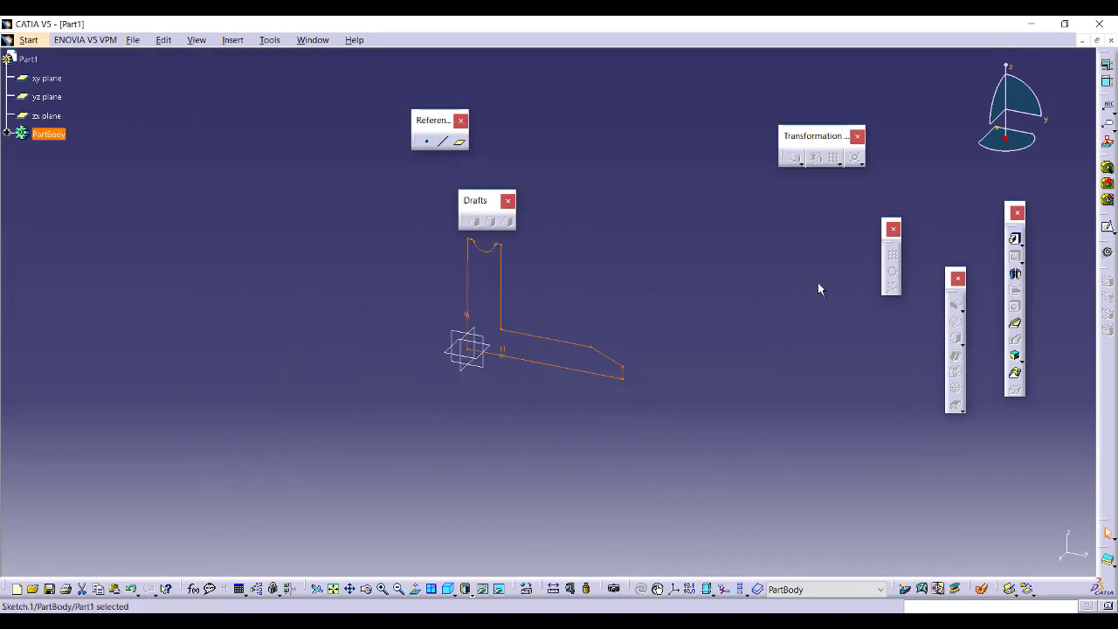
left_click(1015, 273)
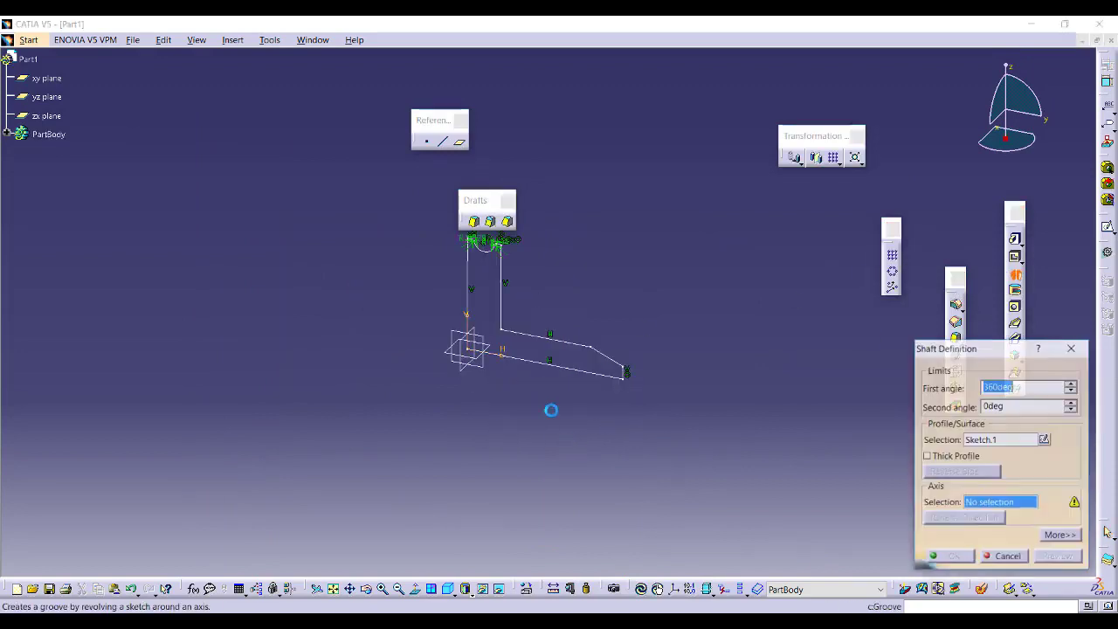
left_click(564, 368)
left_click(955, 558)
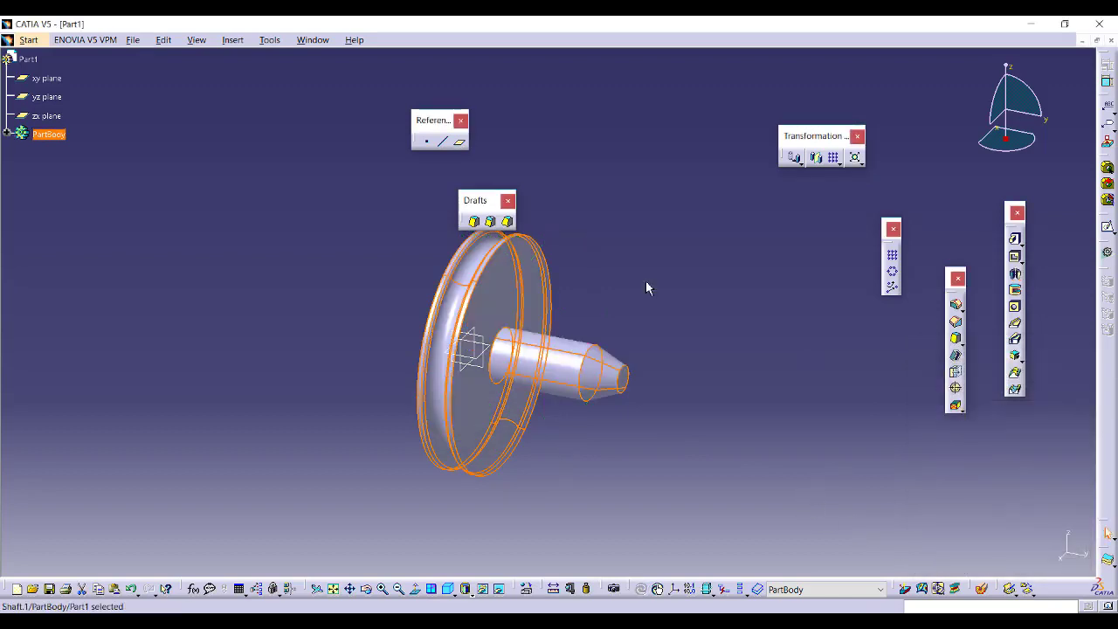
left_click(624, 447)
left_click(535, 350)
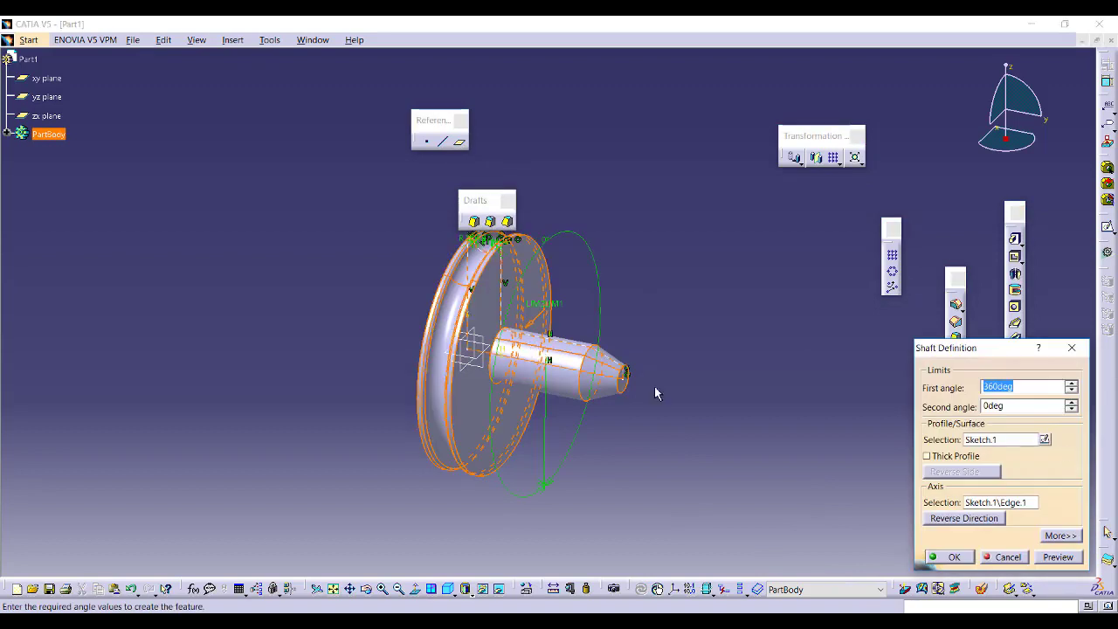
left_click_drag(977, 353, 719, 163)
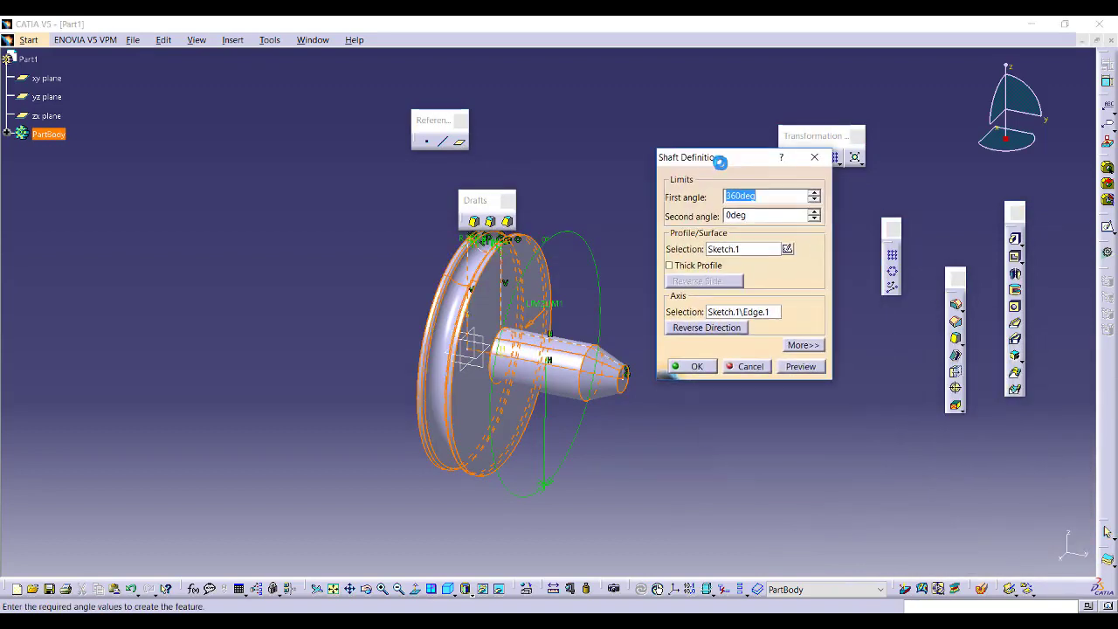
left_click(729, 312)
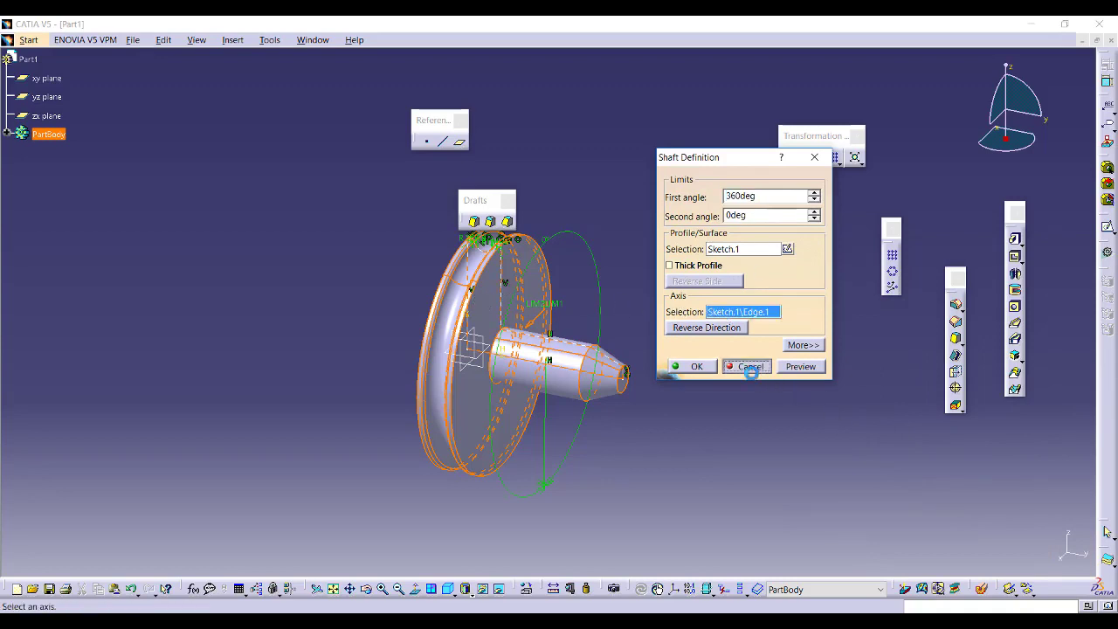
left_click(749, 367)
- Delete the shaft without its aggregated elements, so that the profile sketch is kept
left_click(551, 369)
key("Delete")
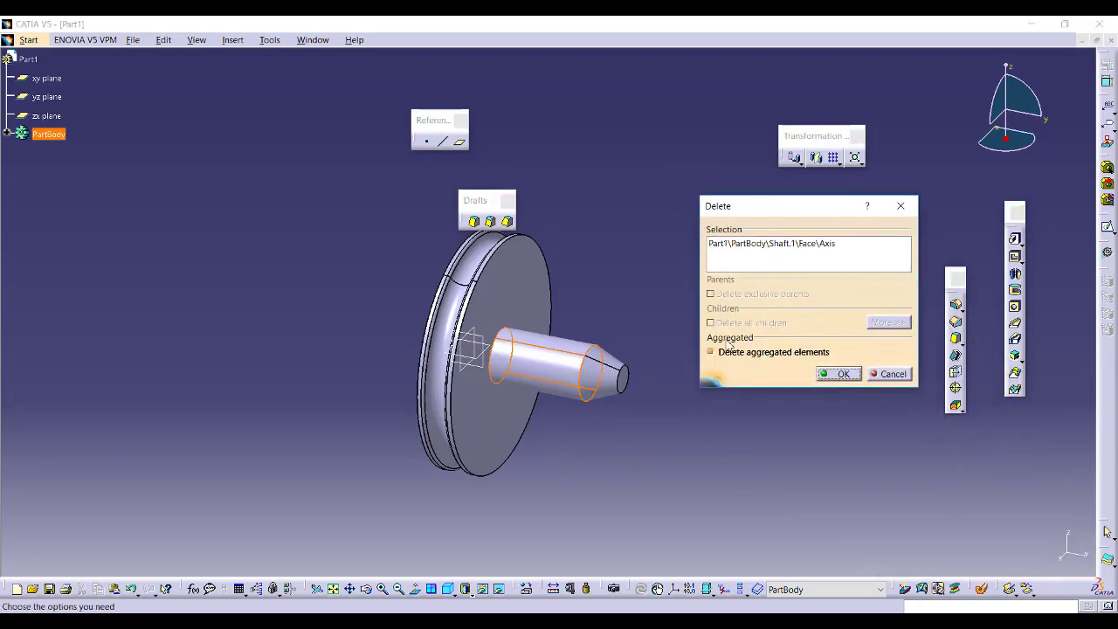
left_click(761, 355)
left_click(838, 373)
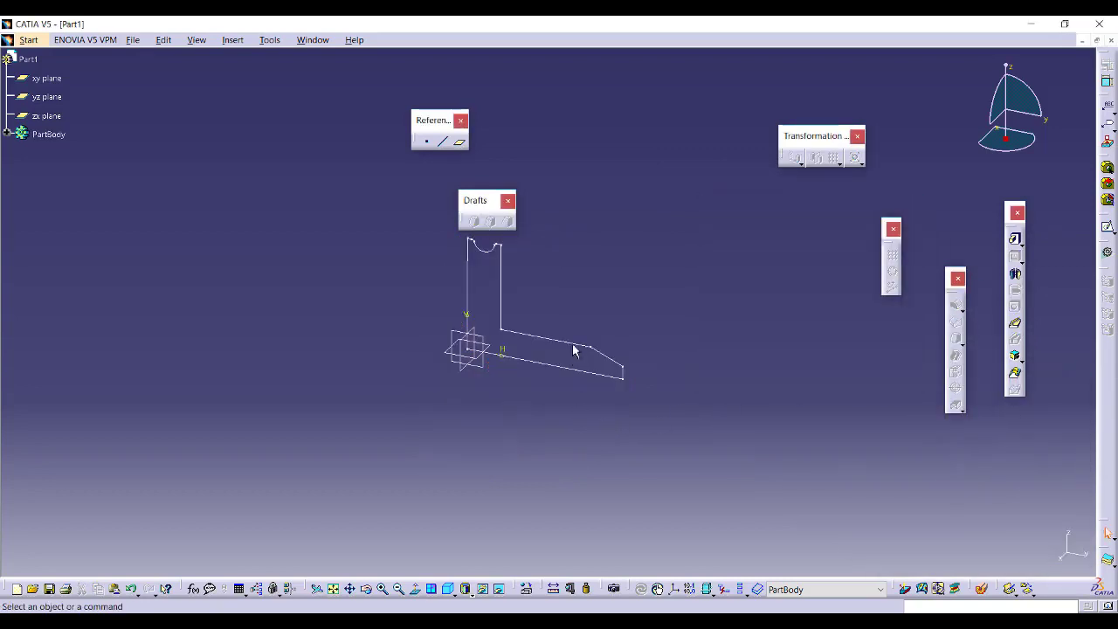
- Try a 360-degree Shaft of the profile about the upright's long outer vertical edge
mouse_move(721, 364)
middle_mouse_down()
mouse_move(734, 307)
mouse_move(602, 314)
middle_mouse_up()
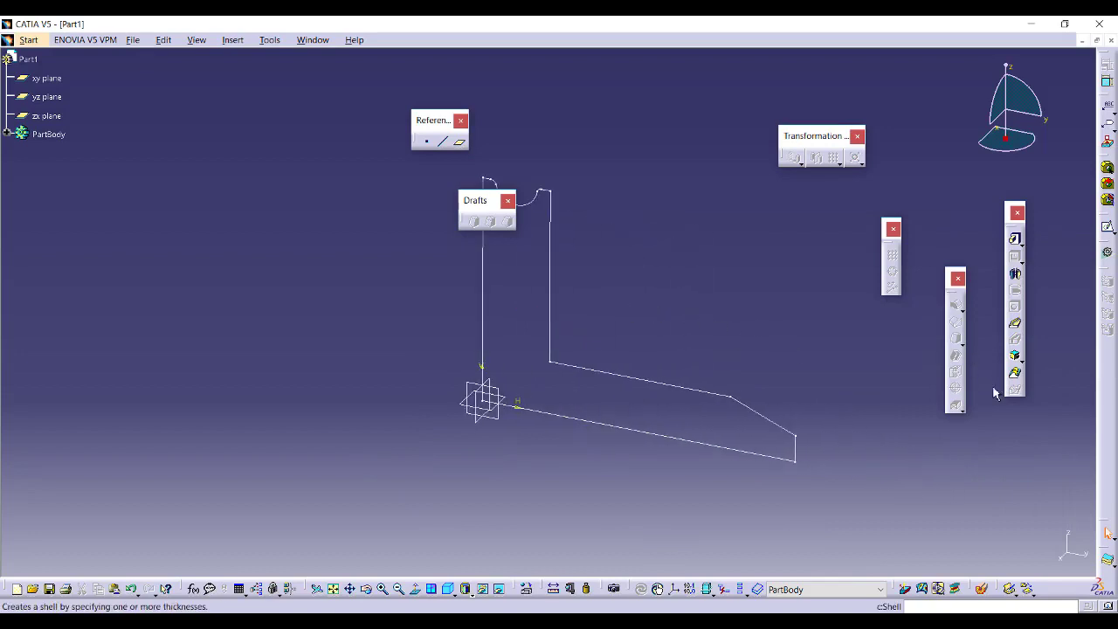
left_click_drag(476, 199, 297, 182)
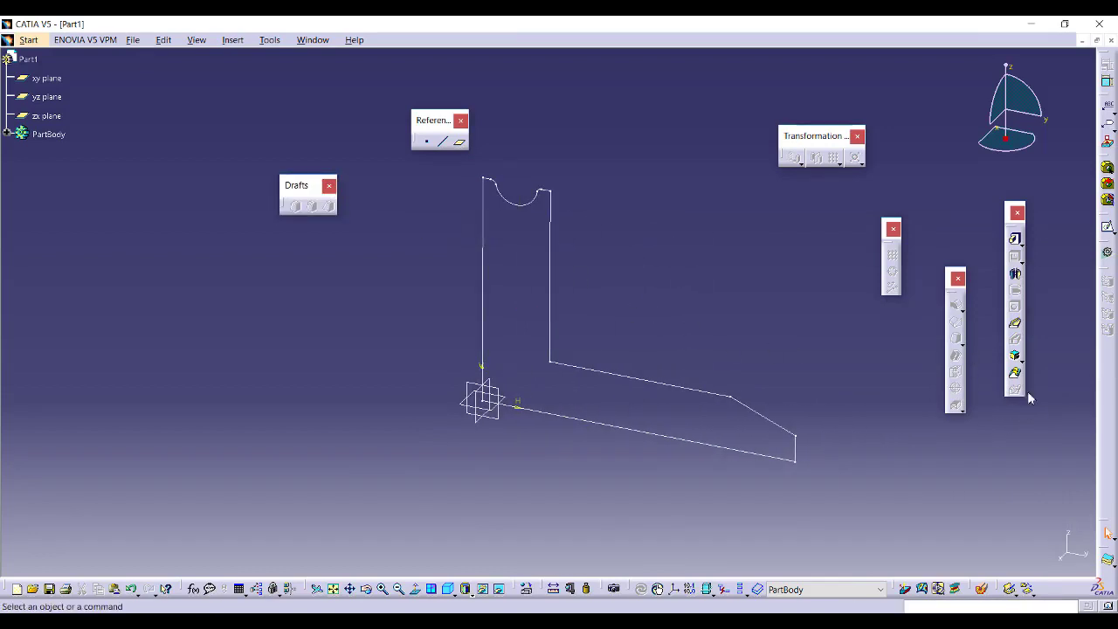
left_click(1014, 276)
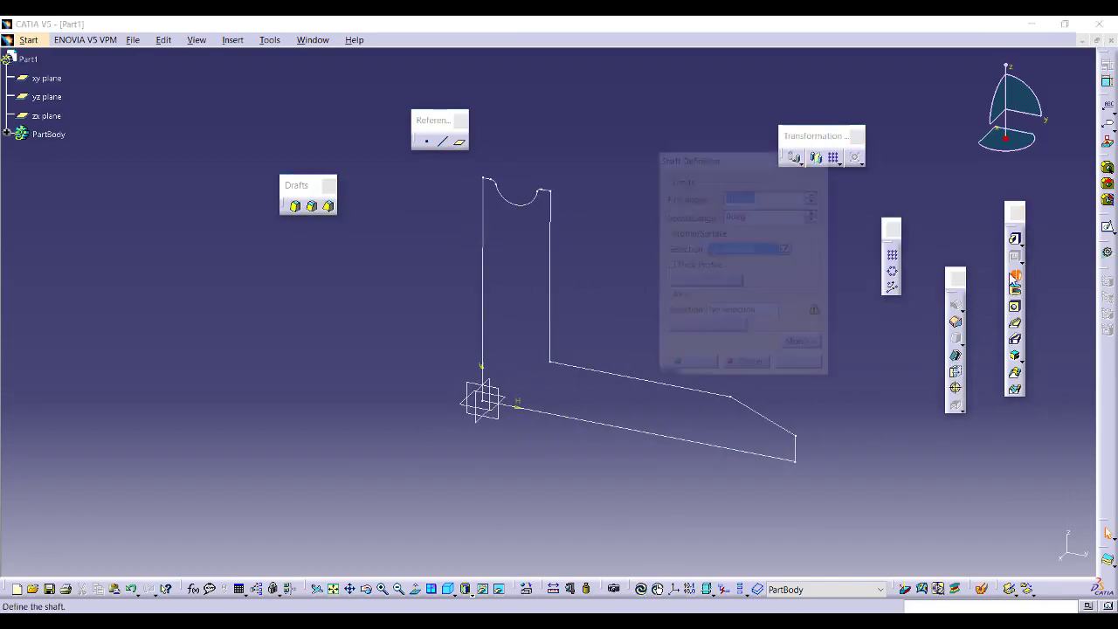
left_click(594, 377)
middle_click_drag(611, 441, 533, 427)
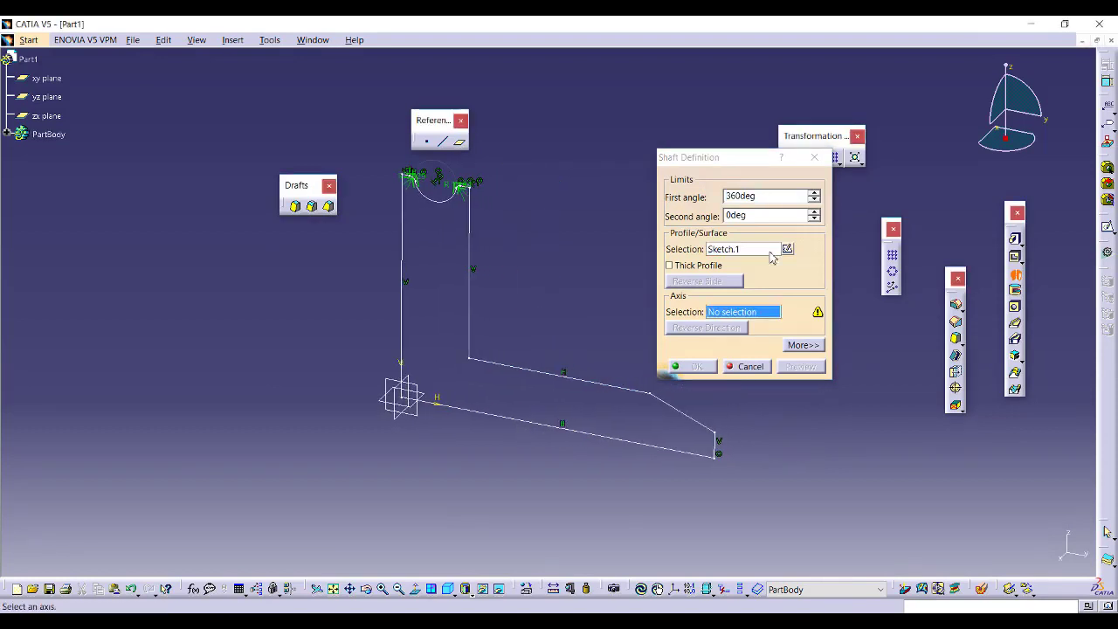
left_click(751, 318)
left_click(407, 368)
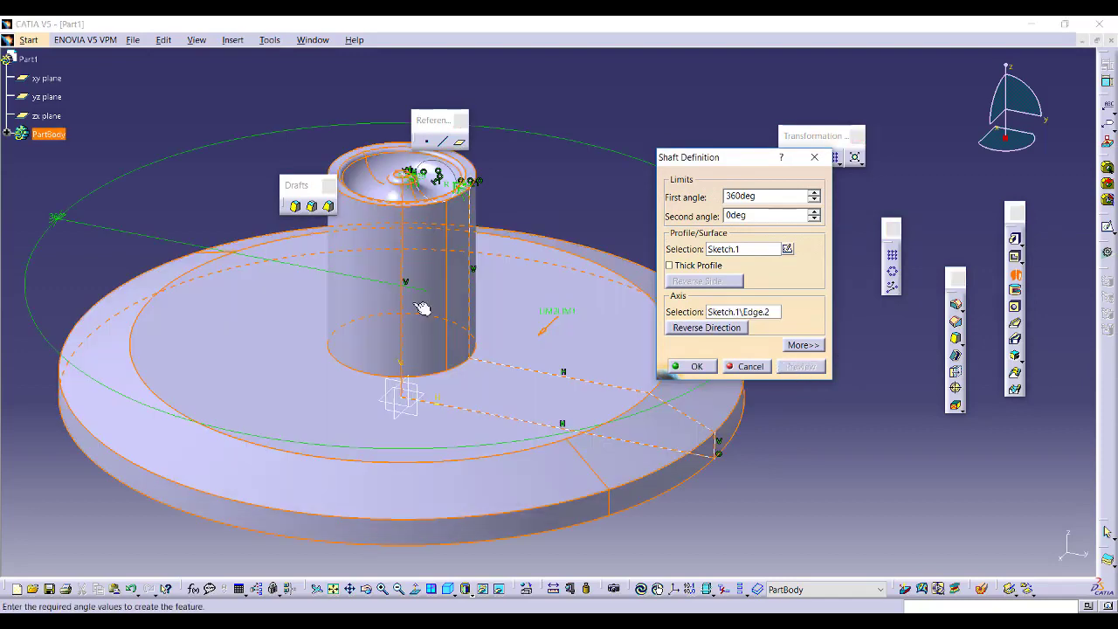
- Try the short vertical edge at the foot's outer end as the shaft axis, preview the result, and discard the shaft
left_click(717, 313)
left_click(721, 428)
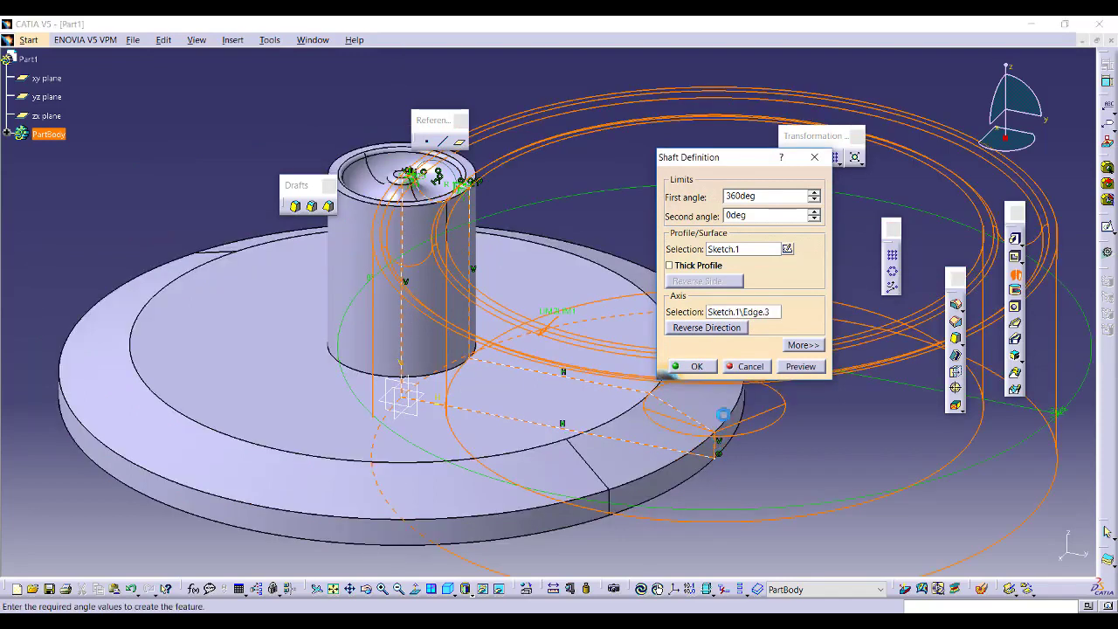
left_click(801, 367)
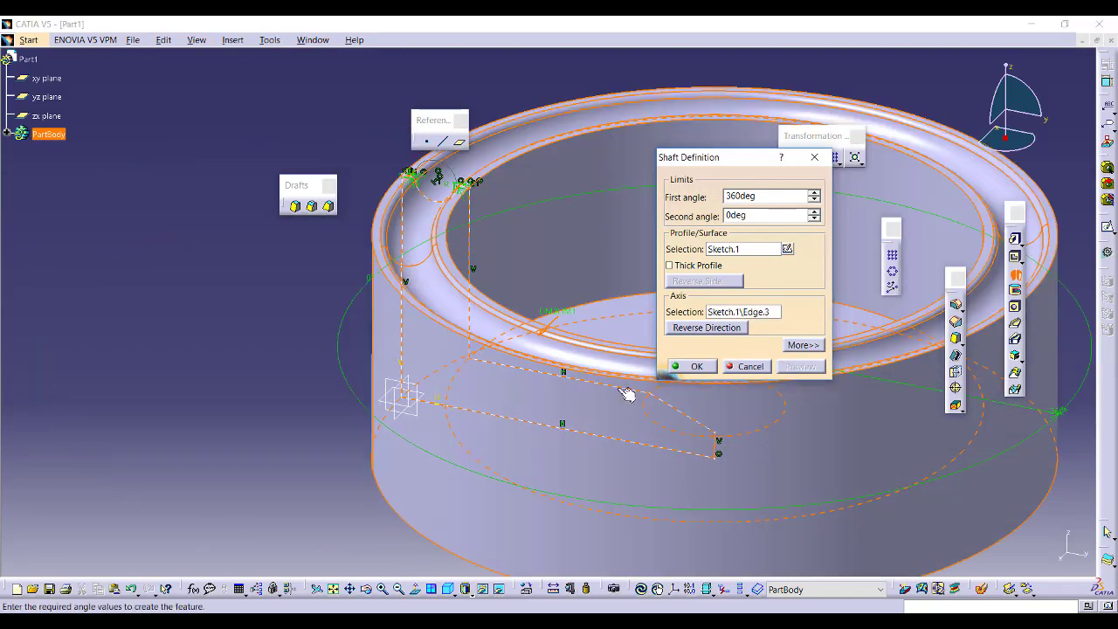
middle_click_drag(627, 394, 375, 364)
middle_click_drag(524, 380, 597, 345)
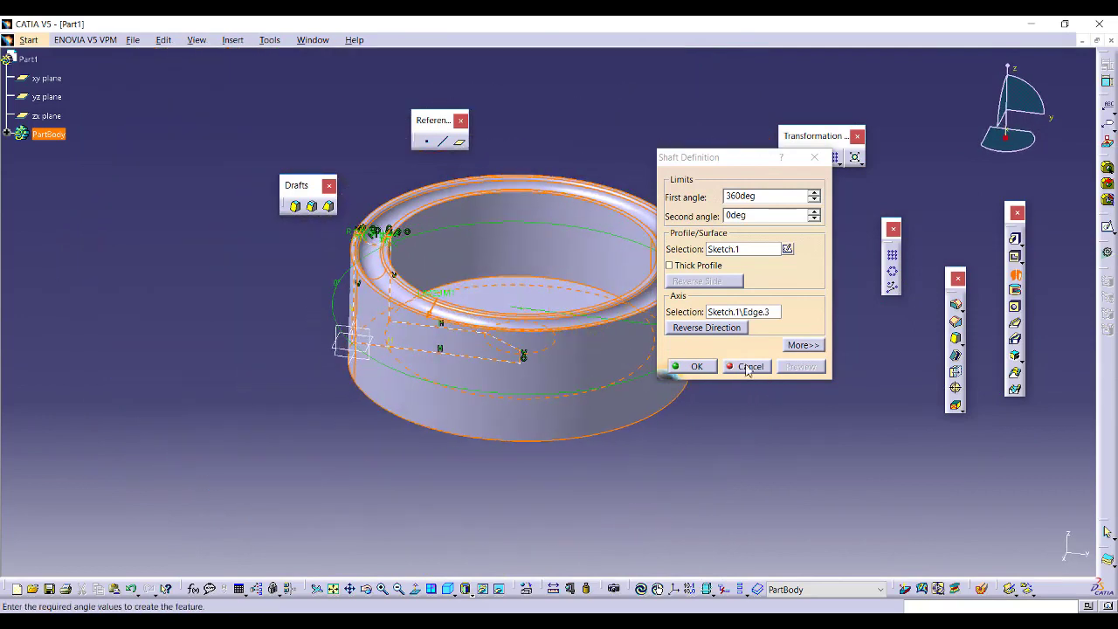
left_click(765, 367)
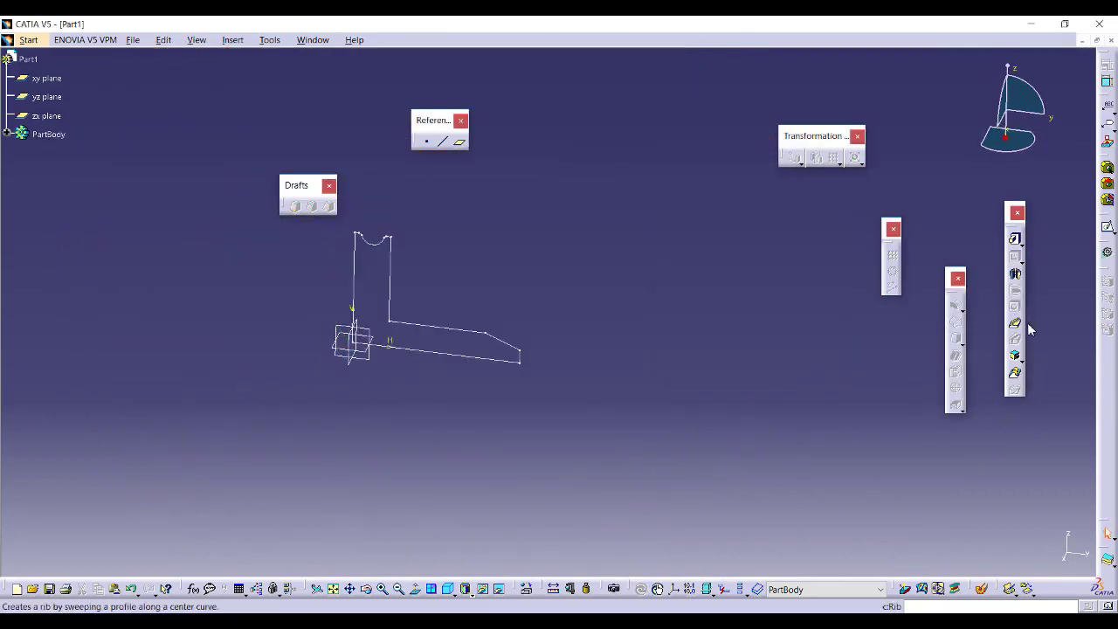
- Revolve the profile 360 degrees into a shaft, using its long bottom edge as the axis
left_click(1015, 273)
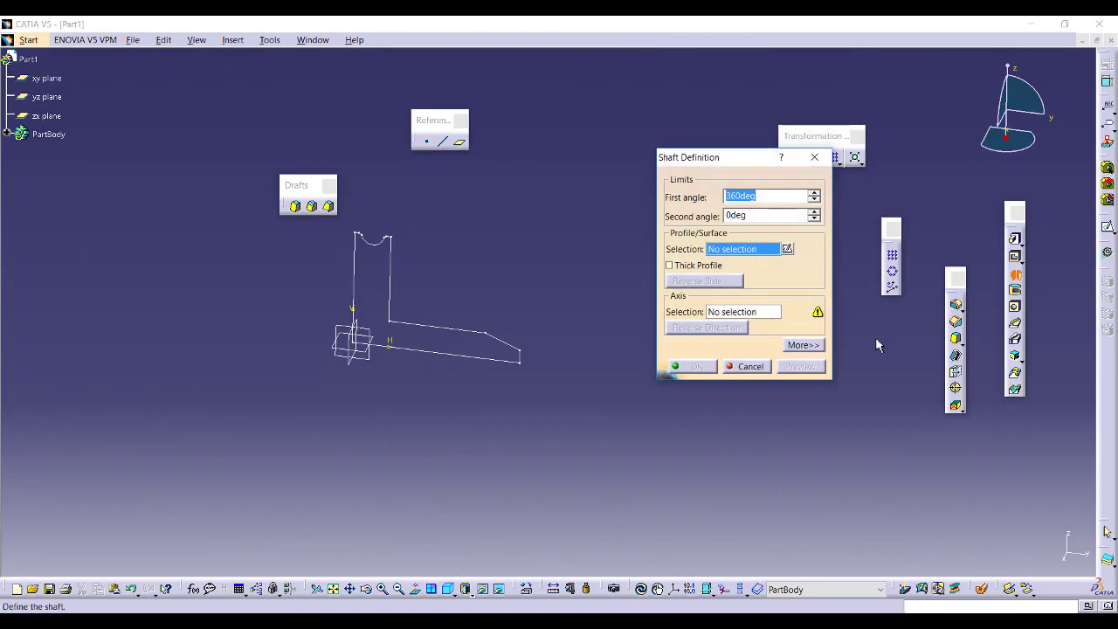
left_click(439, 352)
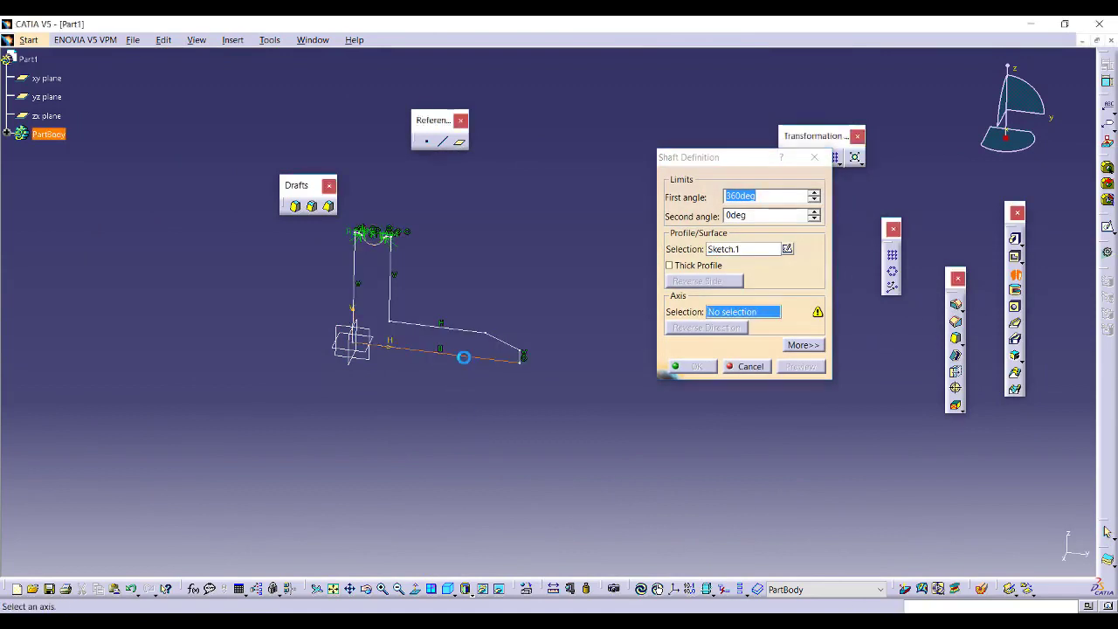
left_click(462, 355)
left_click(709, 368)
middle_click_drag(708, 368, 443, 418)
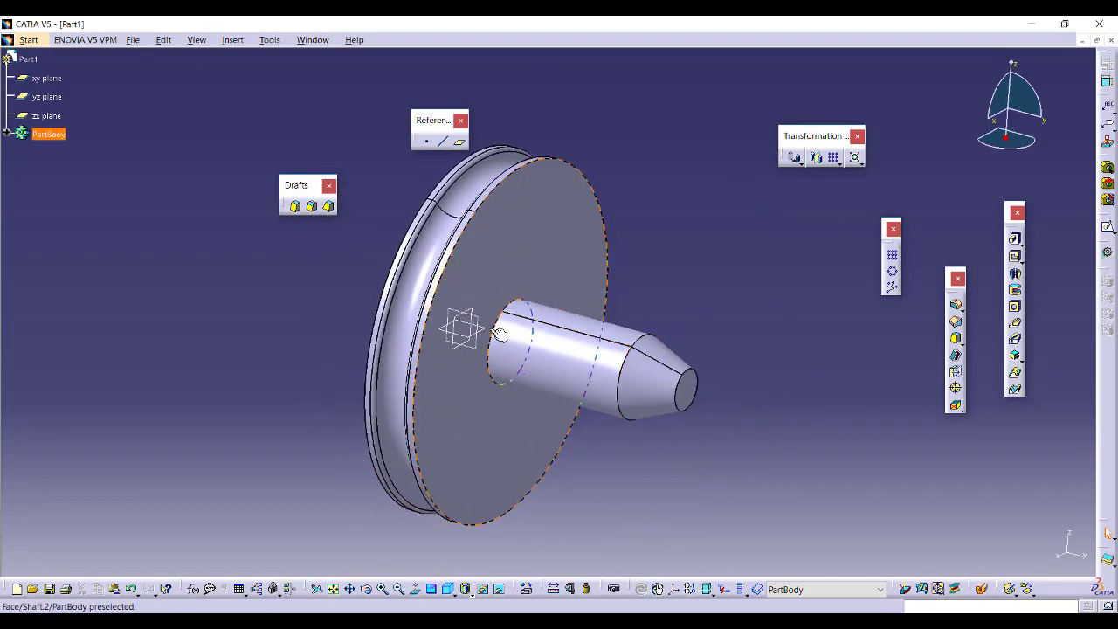
- Start a sketch on the yz plane and project the silhouette edges of the shaft's cylindrical shank into it
left_click(1107, 227)
middle_click_drag(557, 365, 580, 303, "ctrl")
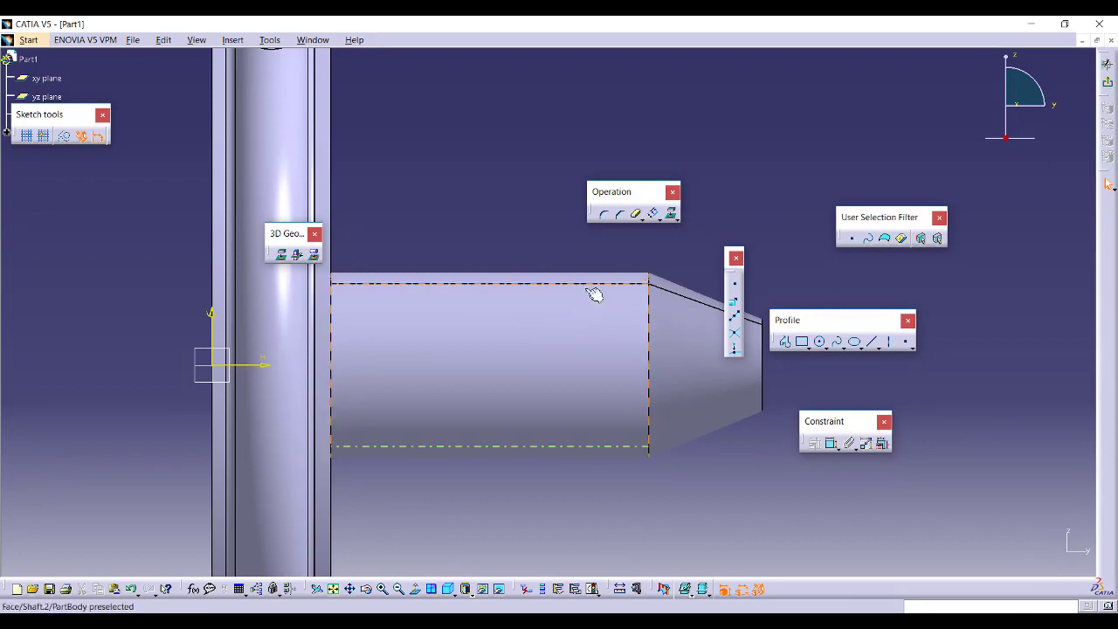
left_click(572, 319)
left_click(674, 220)
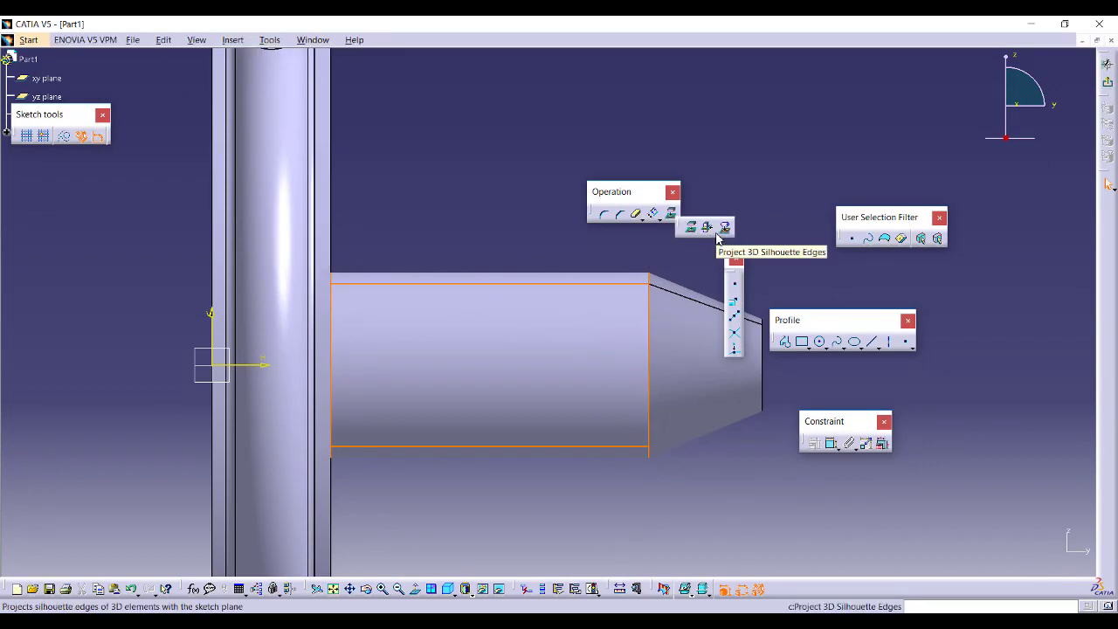
left_click(706, 227)
left_click(667, 353)
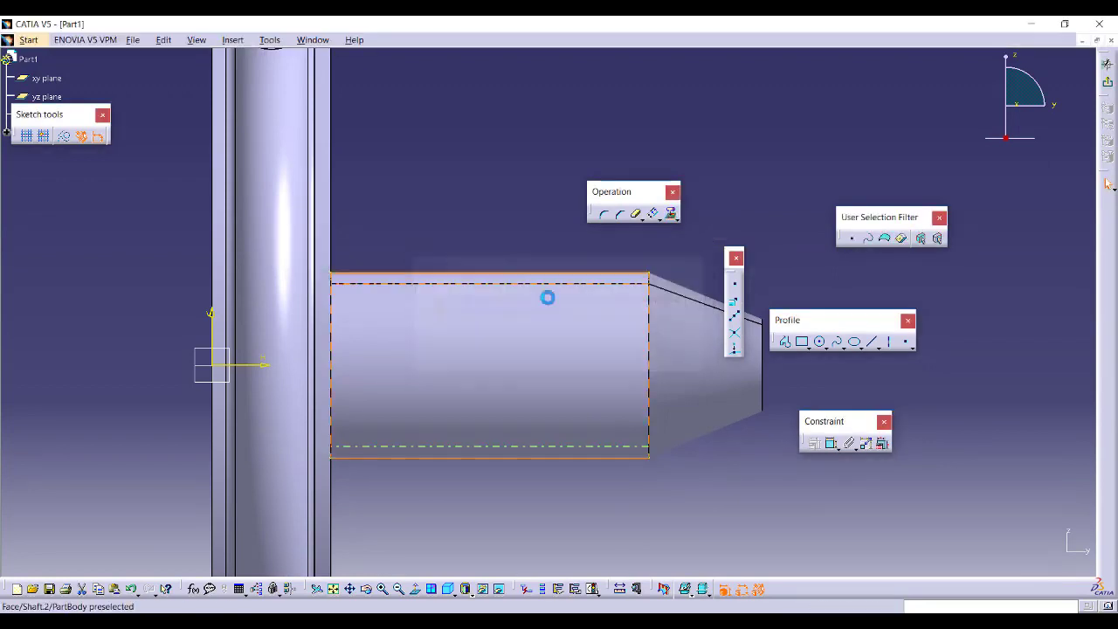
- Convert both projected silhouette lines of the cylindrical shank into construction elements
left_click(623, 275)
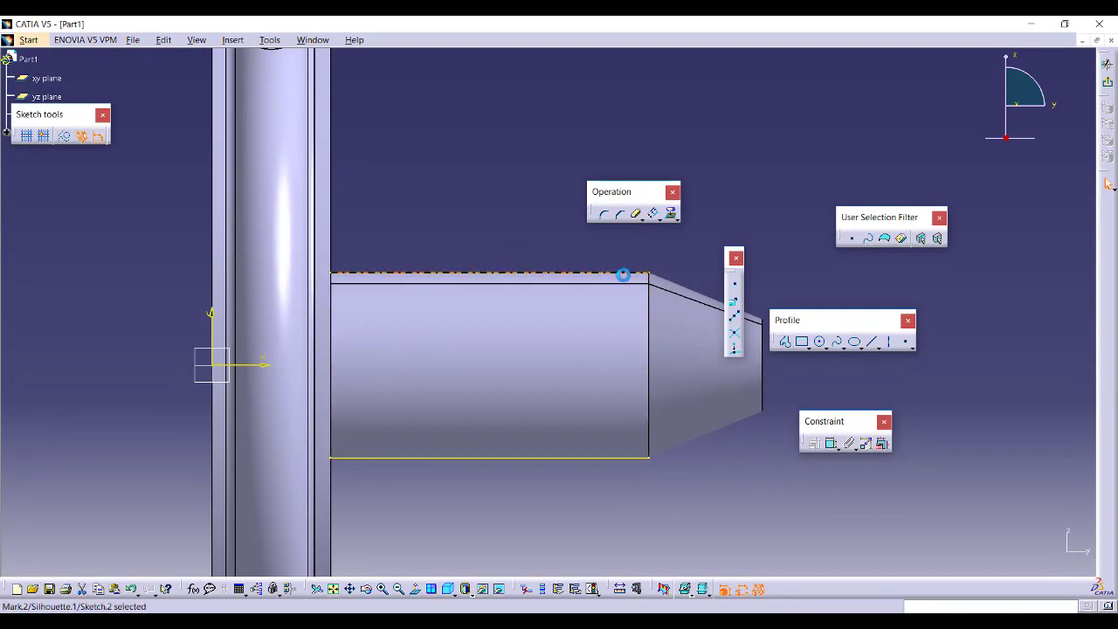
left_click_drag(67, 120, 489, 114)
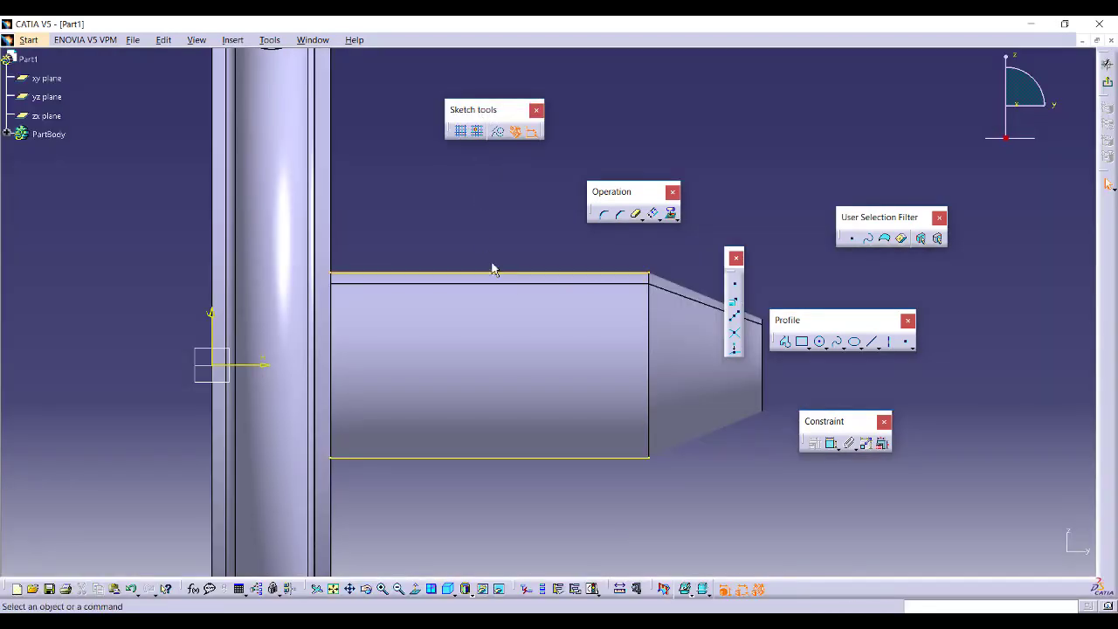
left_click(501, 275)
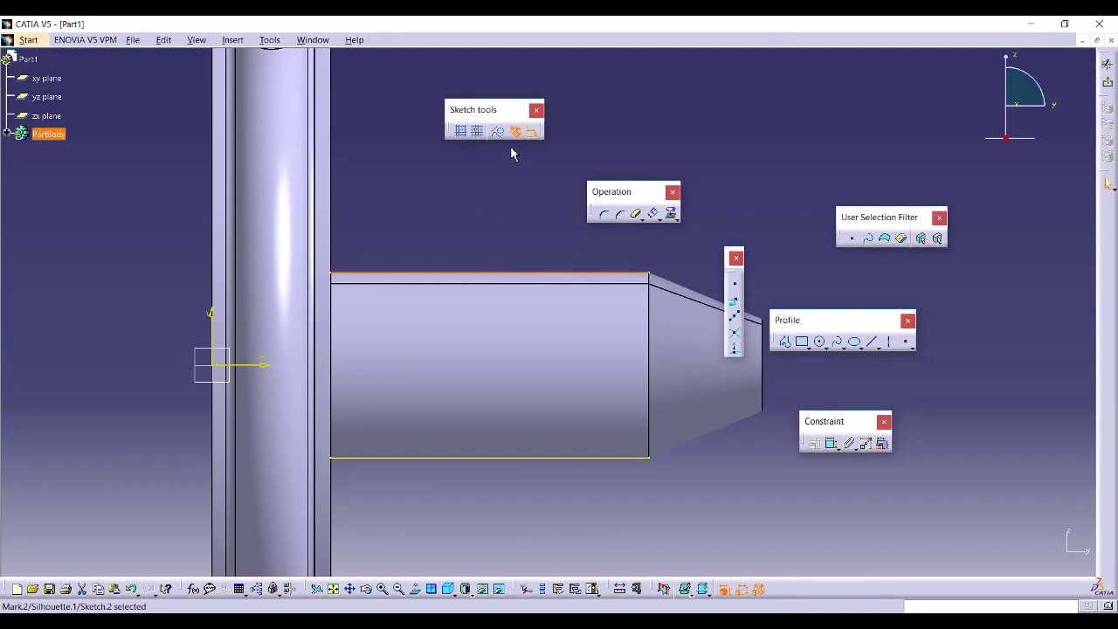
left_click(504, 133)
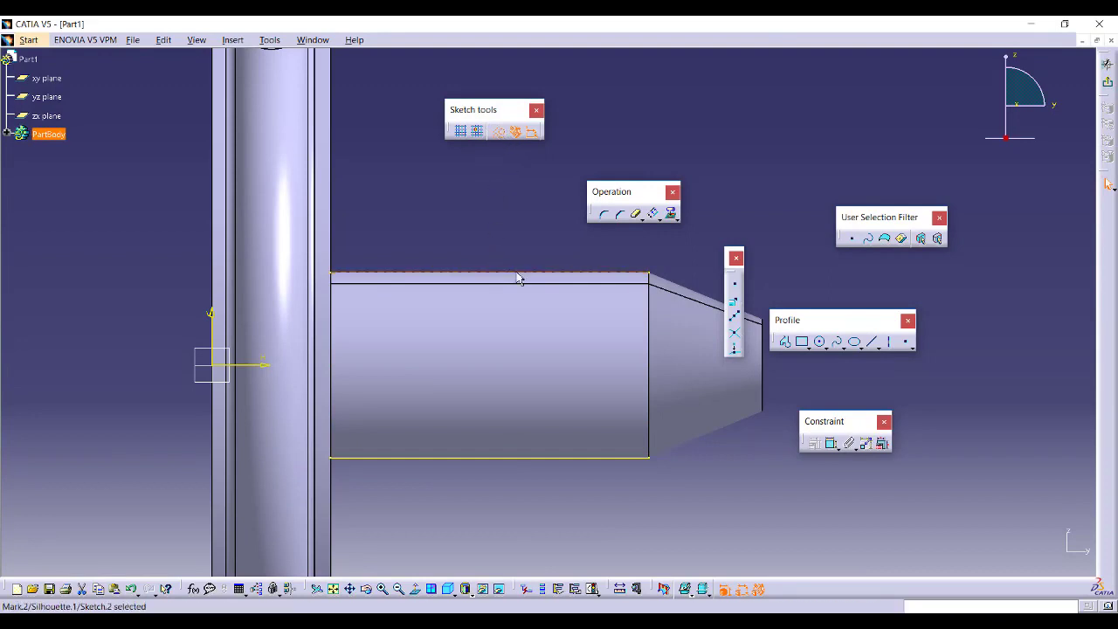
left_click(570, 458)
left_click(498, 132)
left_click(495, 221)
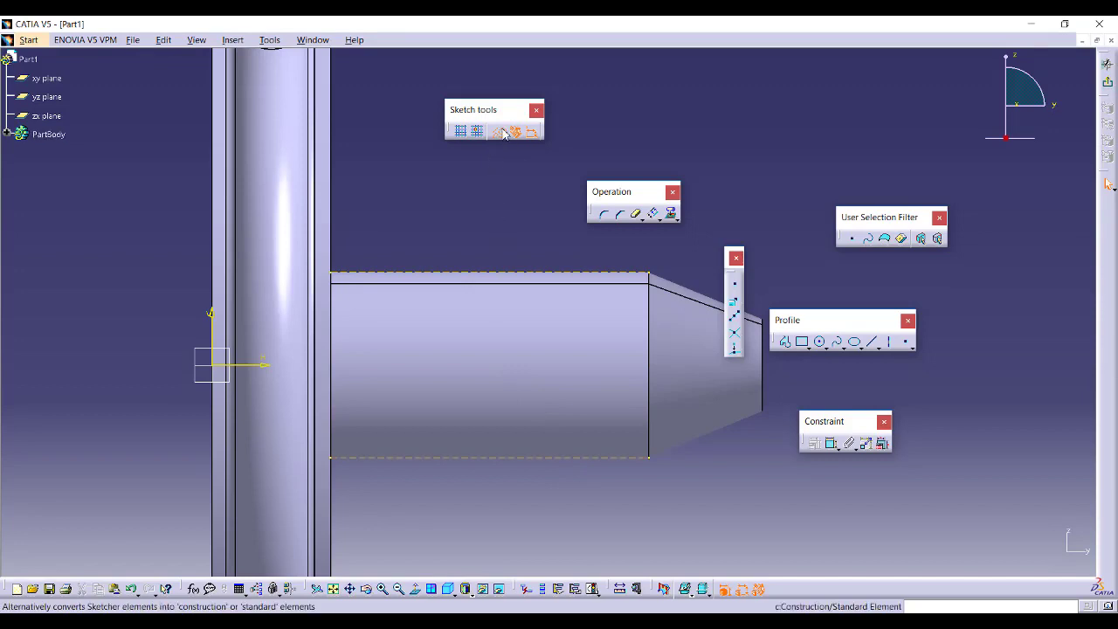
- Draw a circle centred on the upper construction line's midpoint and a smaller overlapping circle centred directly below it
left_click(820, 342)
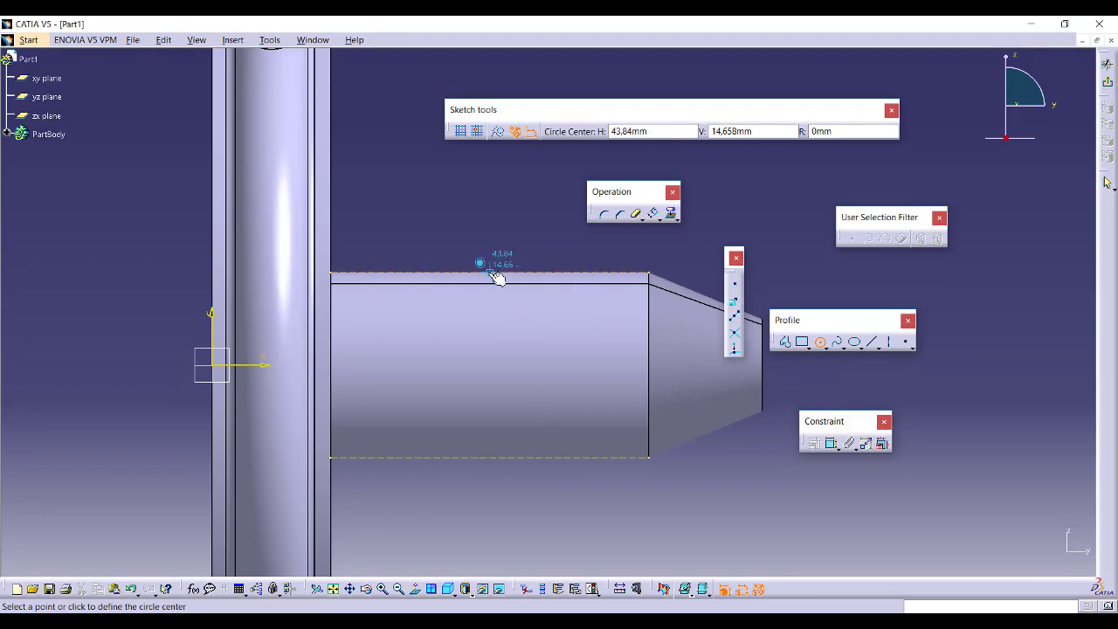
left_click(489, 273)
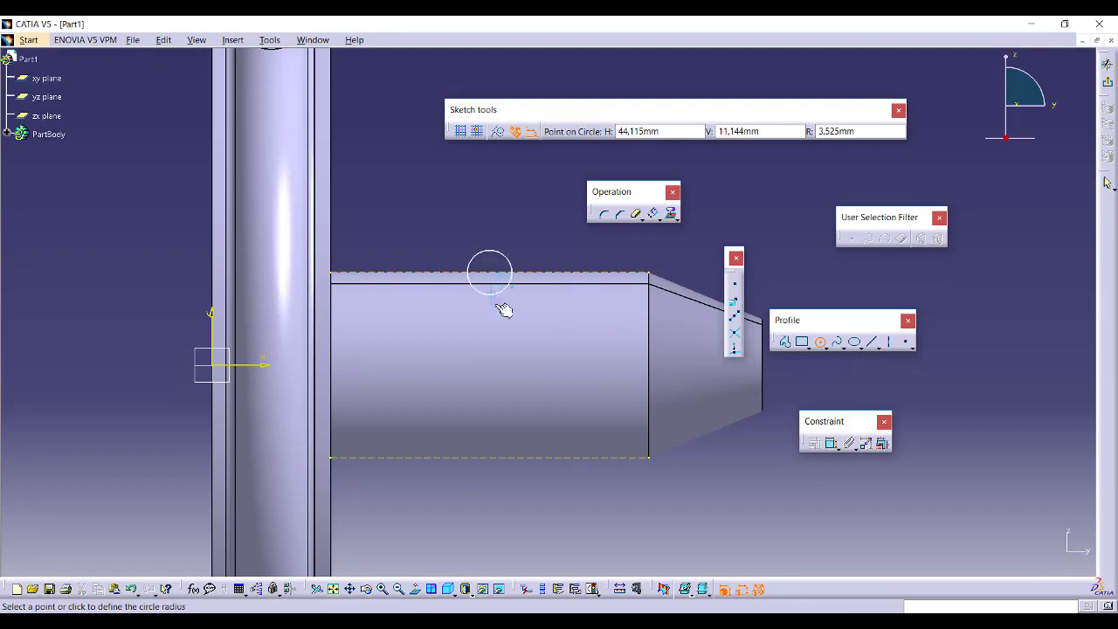
left_click(563, 316)
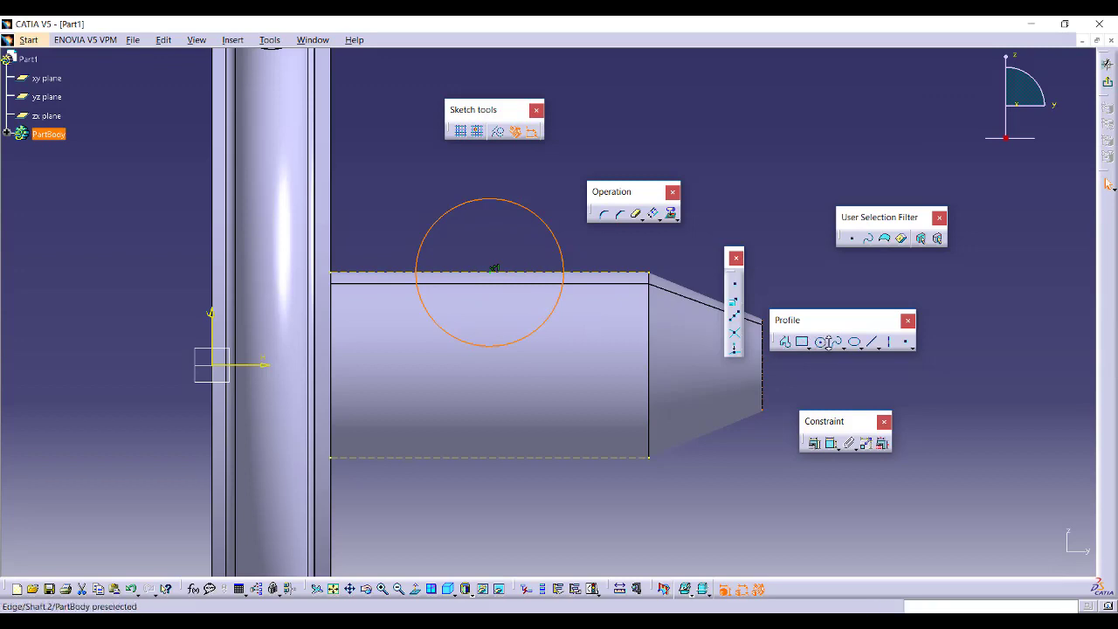
left_click(818, 343)
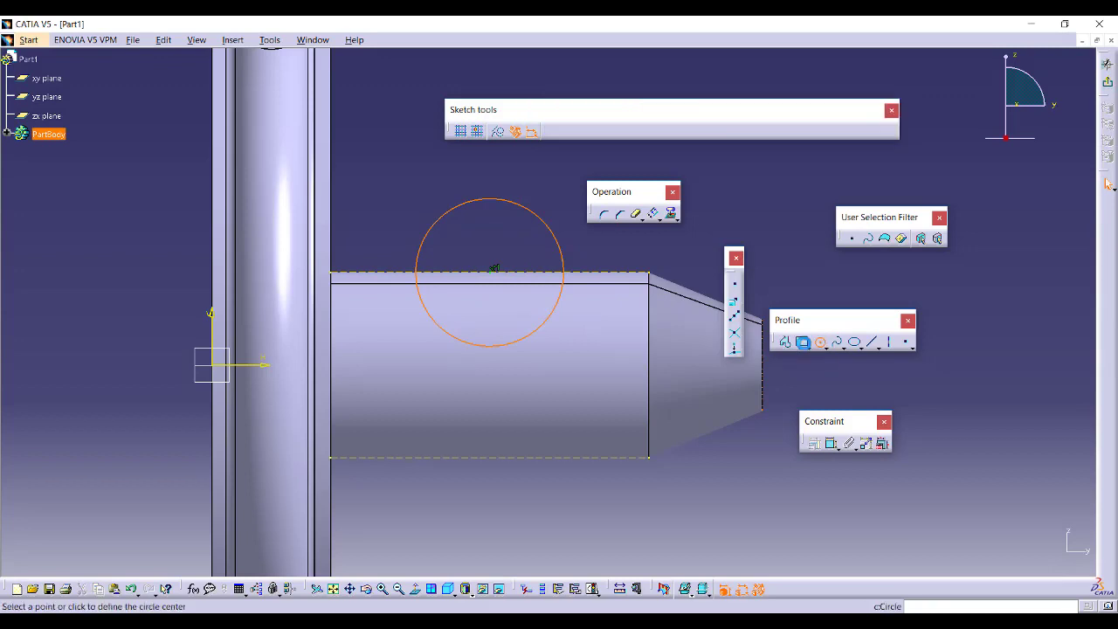
left_click(489, 306)
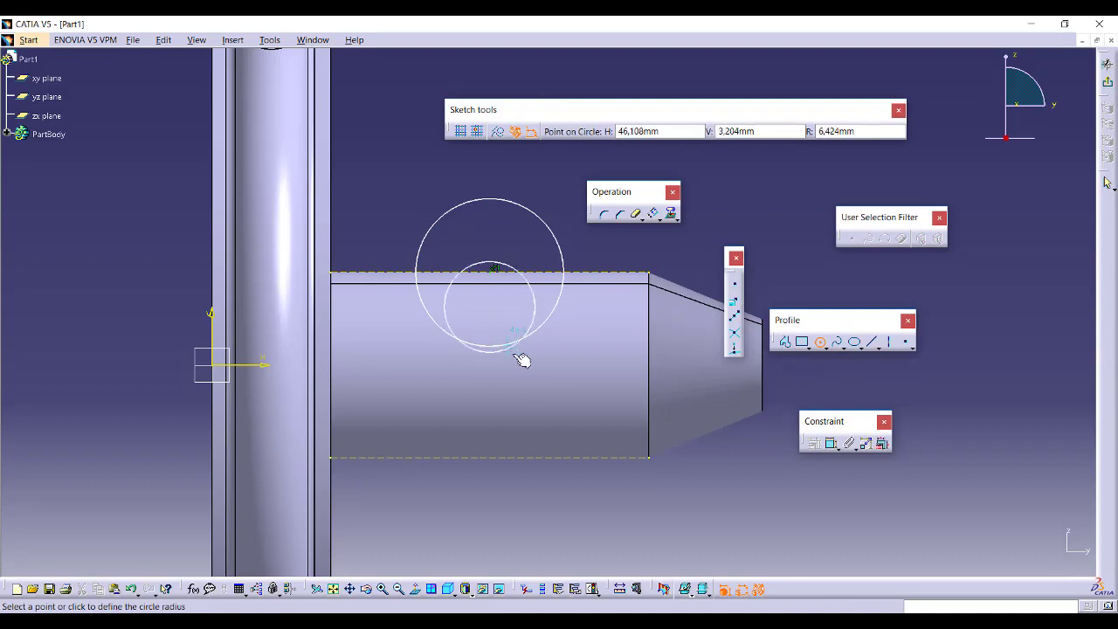
left_click(517, 360)
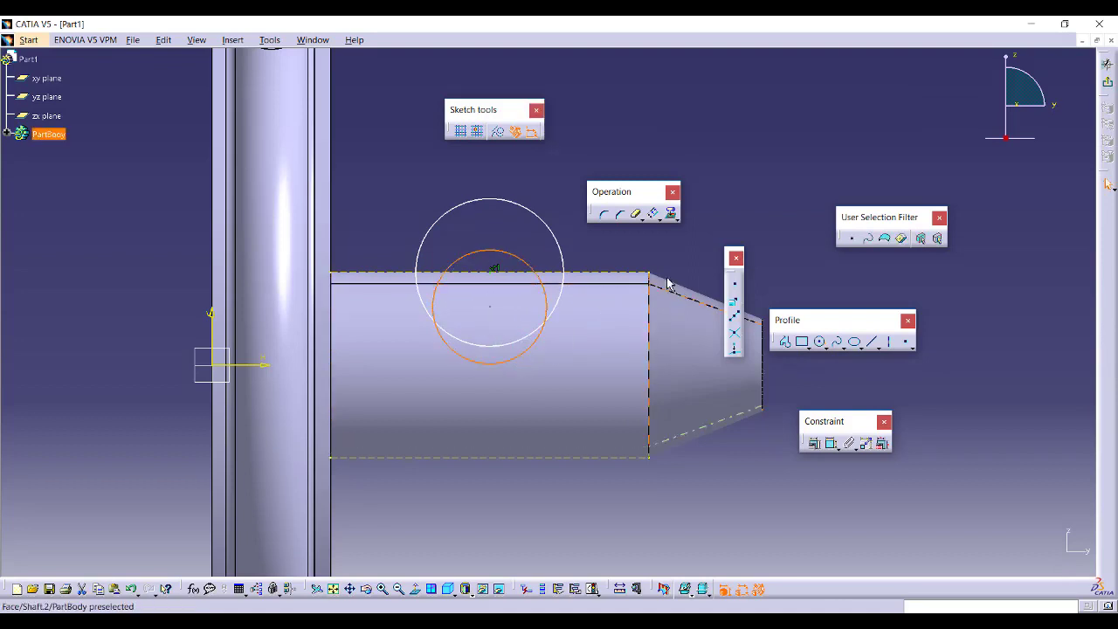
- Quick Trim the overlapping inner arcs of both circles so only their combined outer outline remains
left_click(639, 214)
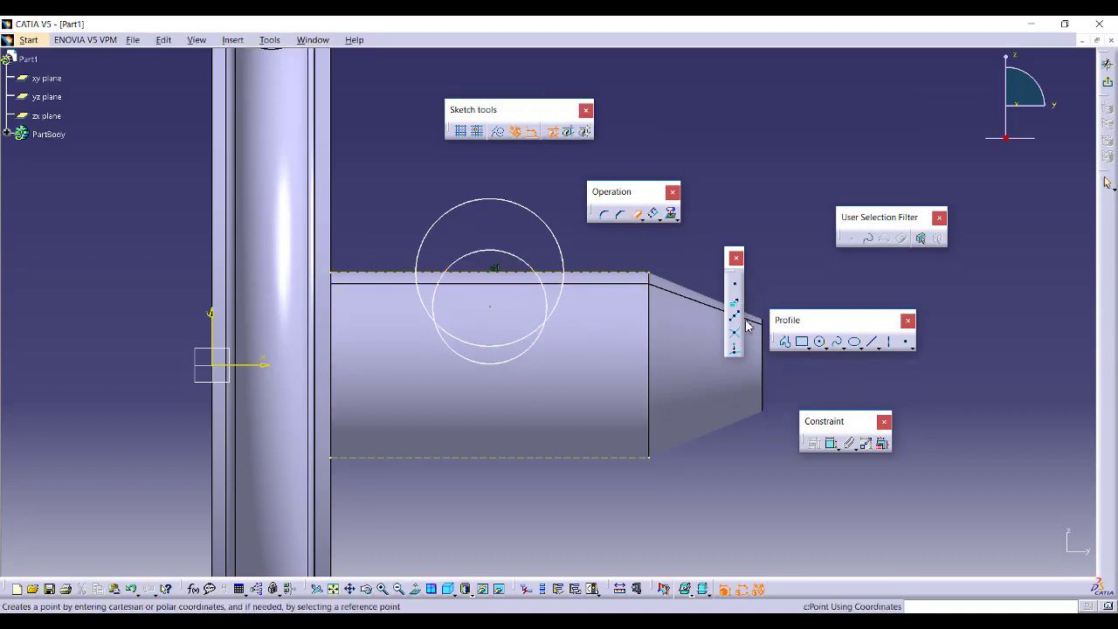
left_click(444, 316)
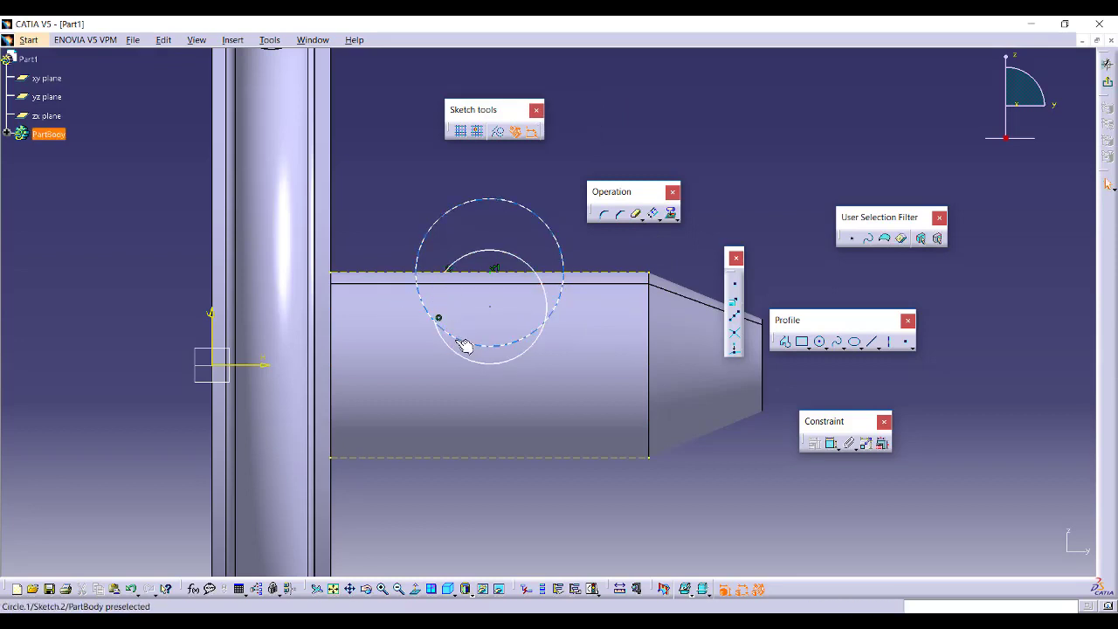
left_click(638, 213)
left_click(639, 213)
left_click(635, 215)
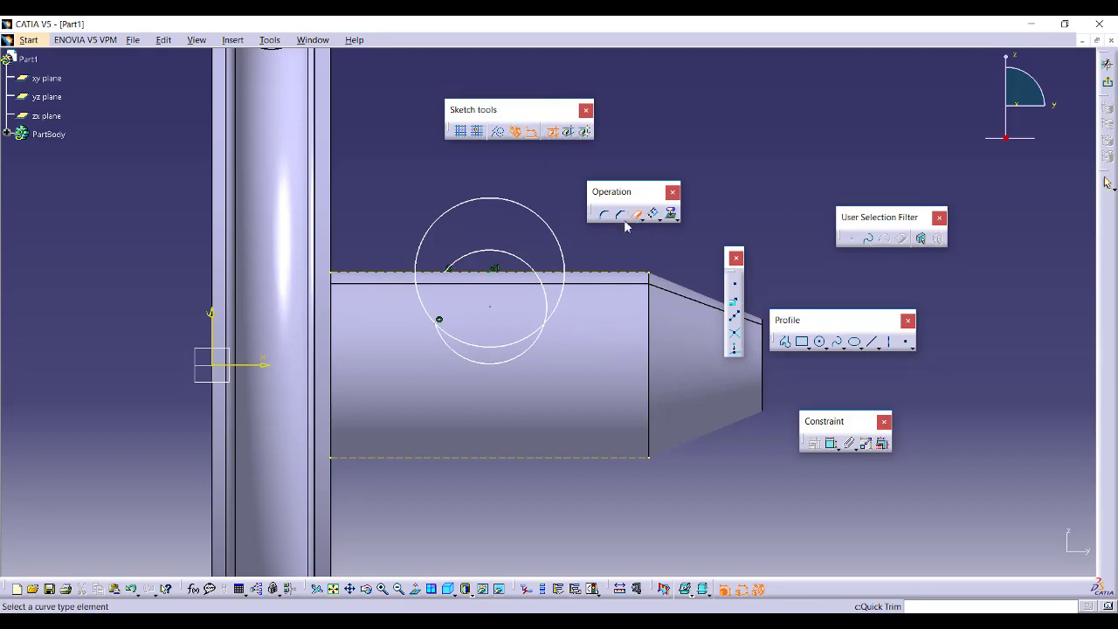
left_click(496, 350)
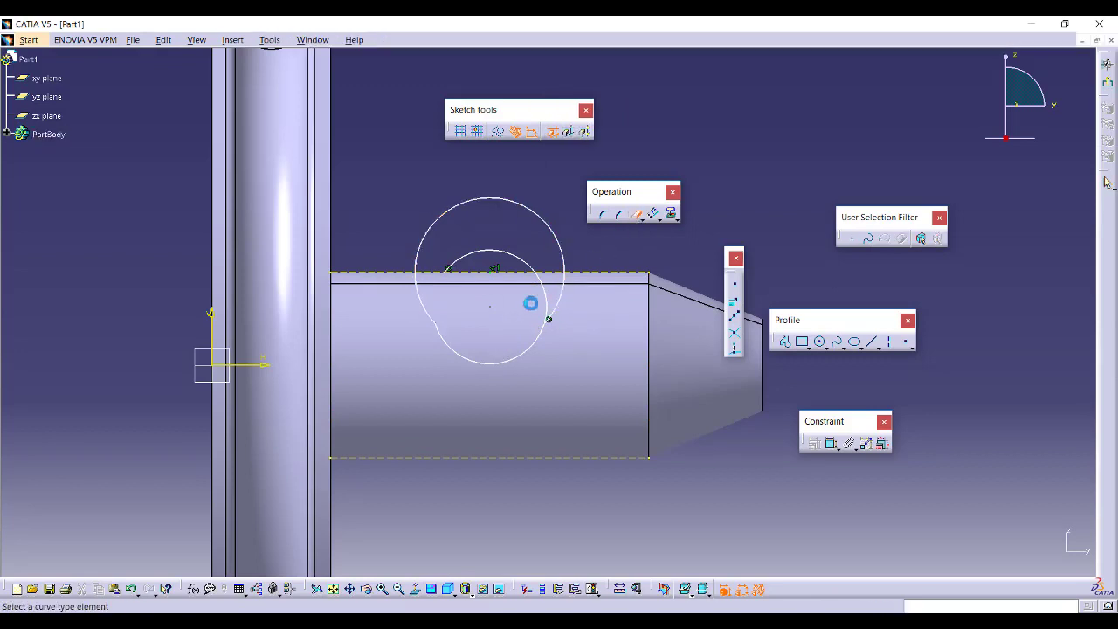
left_click(521, 255)
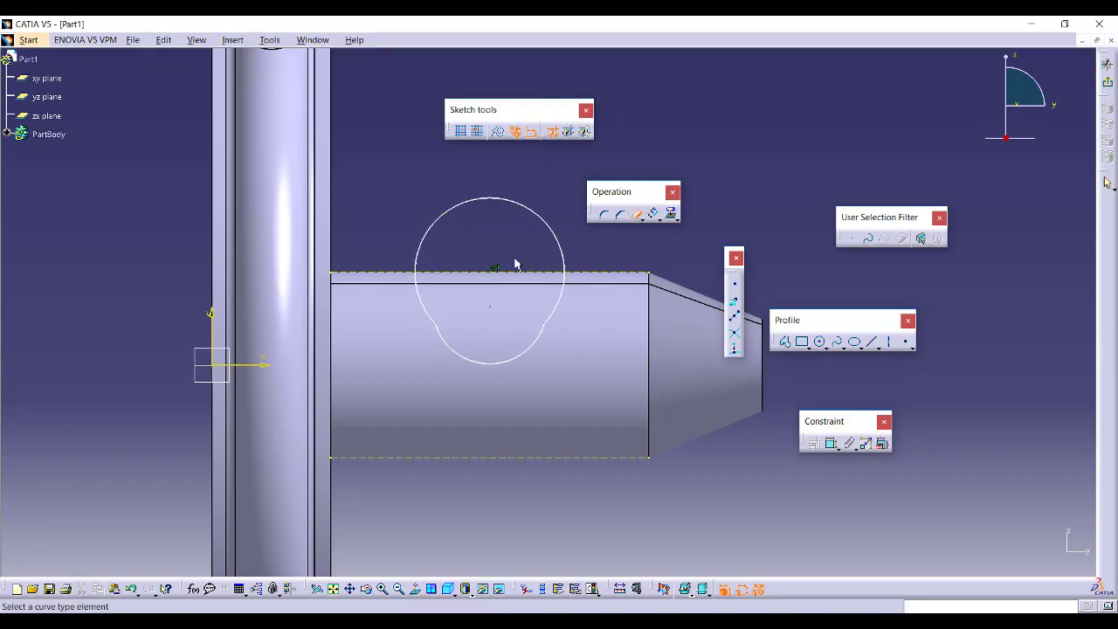
- Draw a line across the large circle along the upper construction line, centred on its midpoint, and trim the arc above it
left_click(872, 341)
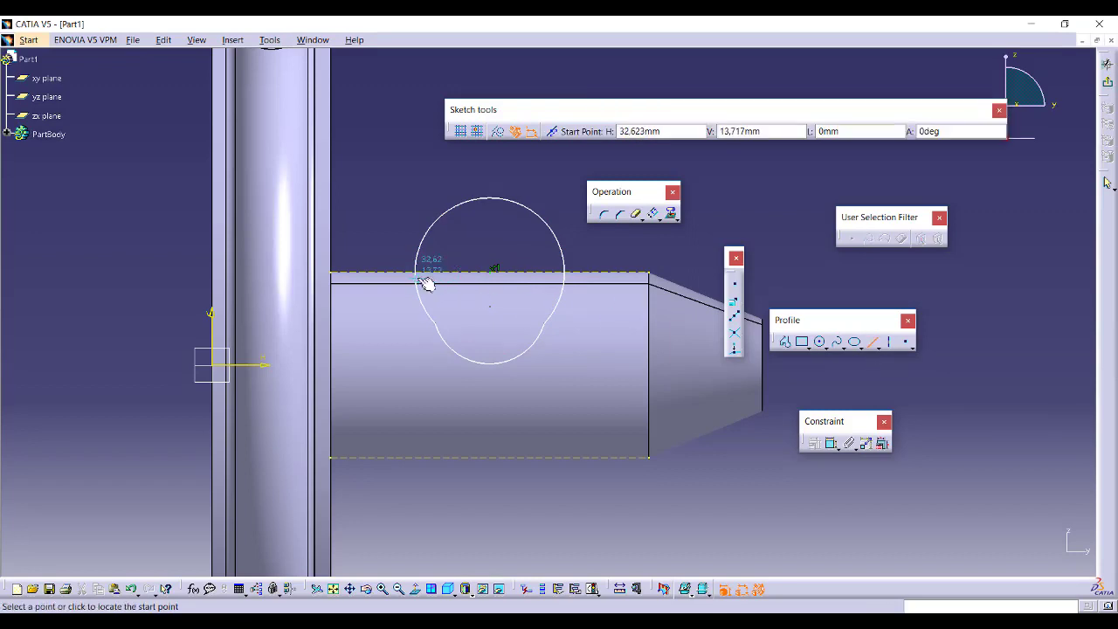
left_click(419, 276)
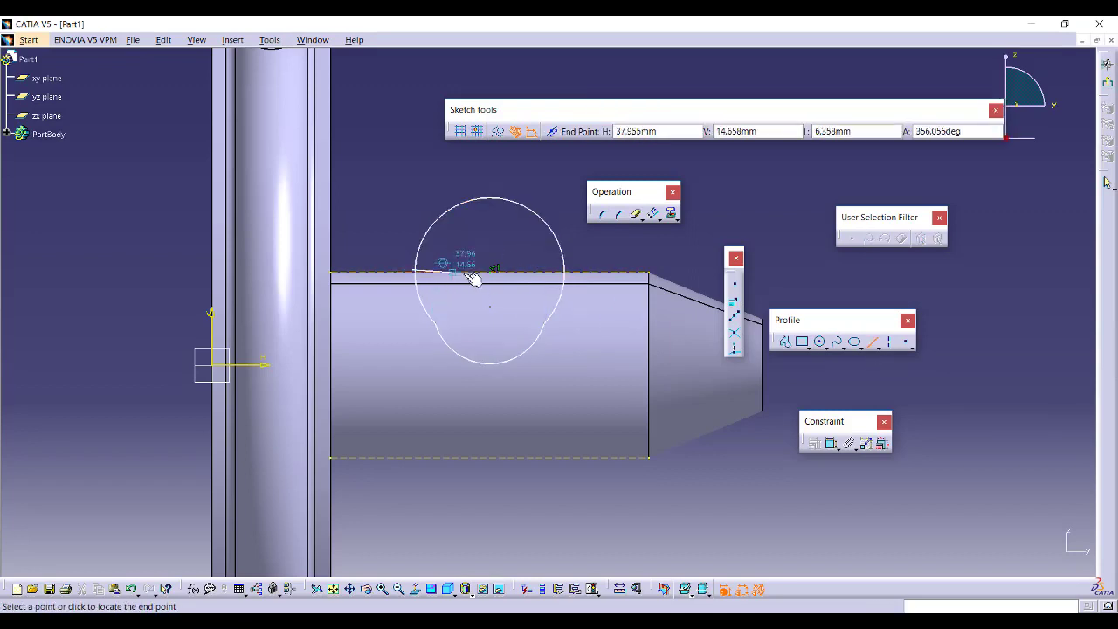
left_click(873, 342)
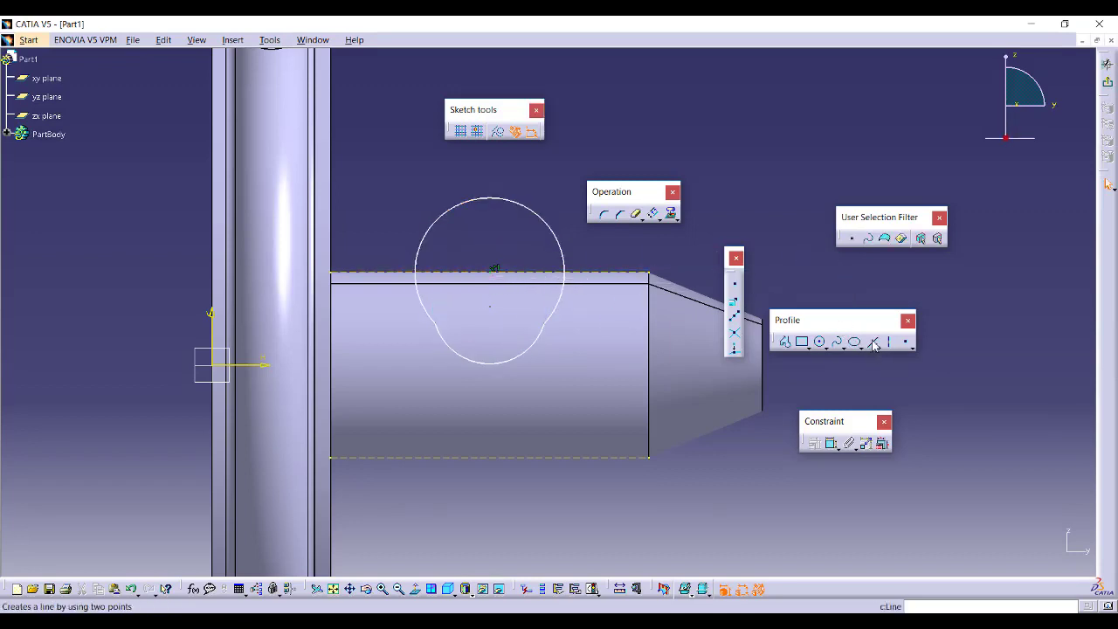
left_click(873, 343)
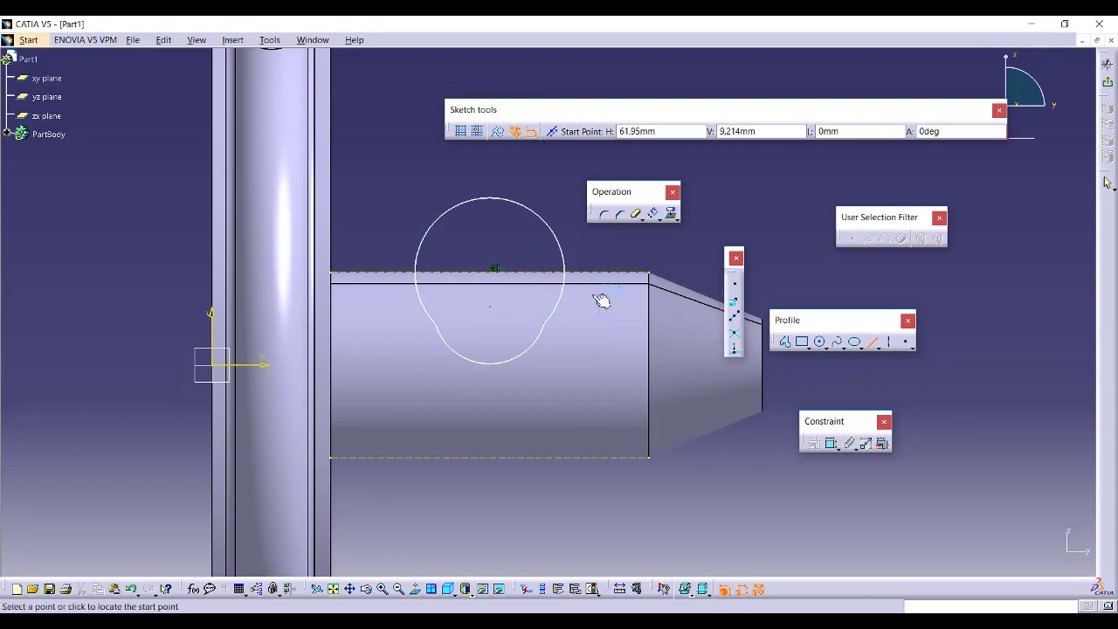
left_click(495, 269)
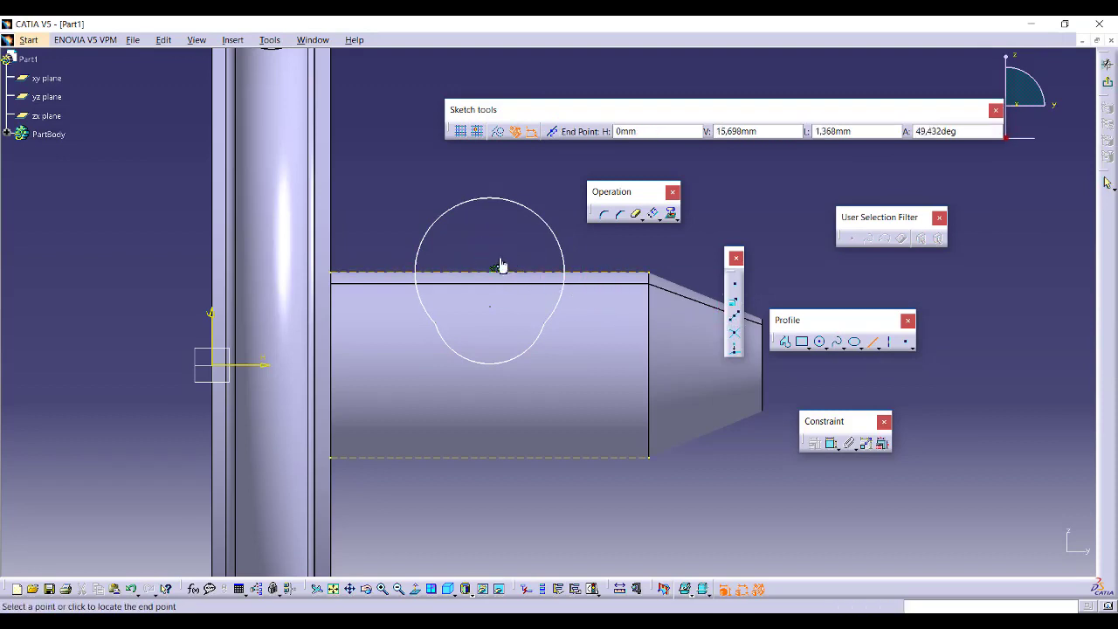
left_click(569, 272)
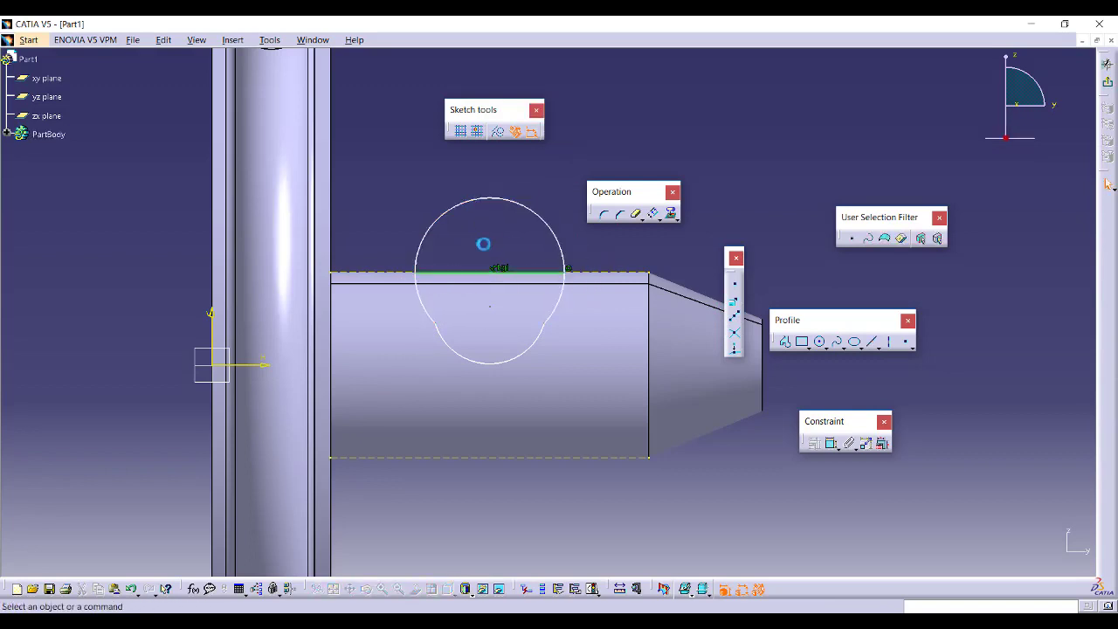
left_click(635, 213)
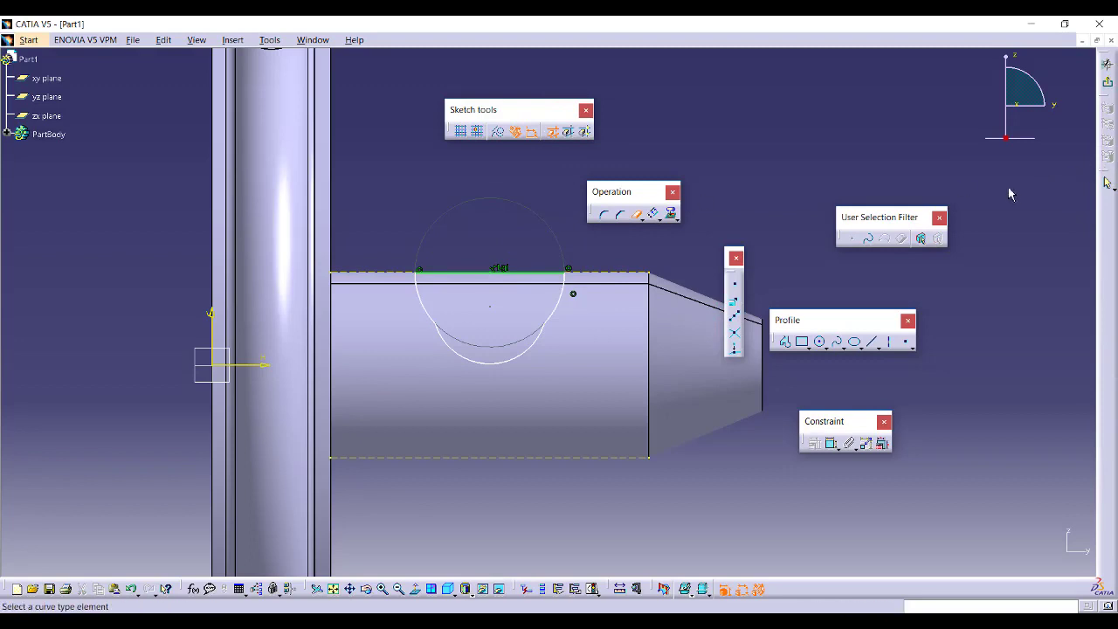
left_click(1105, 181)
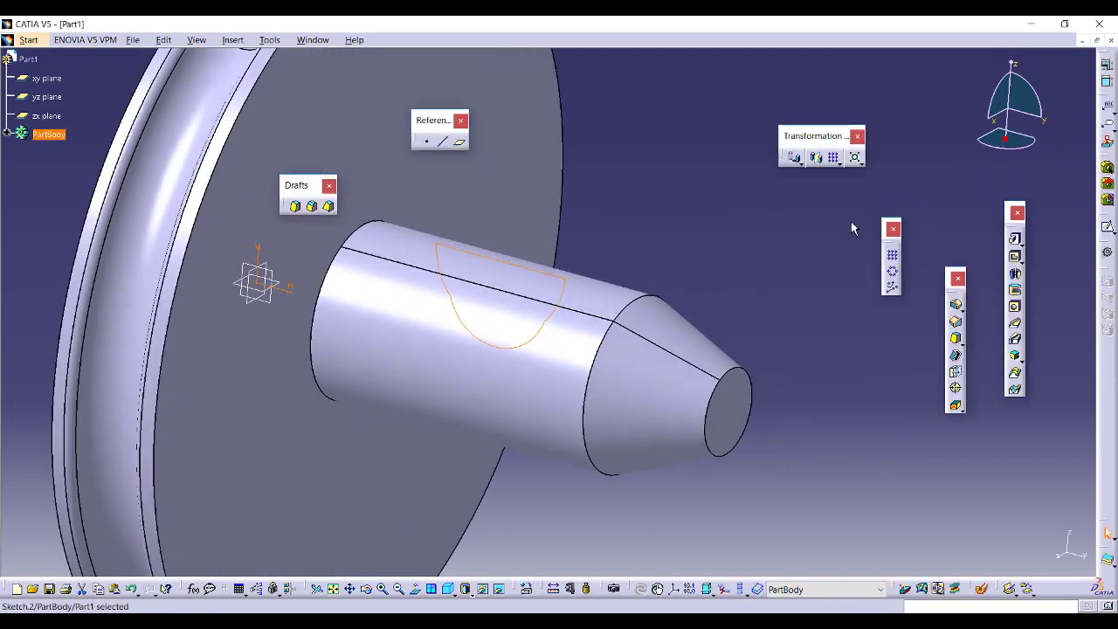
- Cut a 360-degree groove into the shank by revolving the profile about the shaft's axis
left_click(1014, 293)
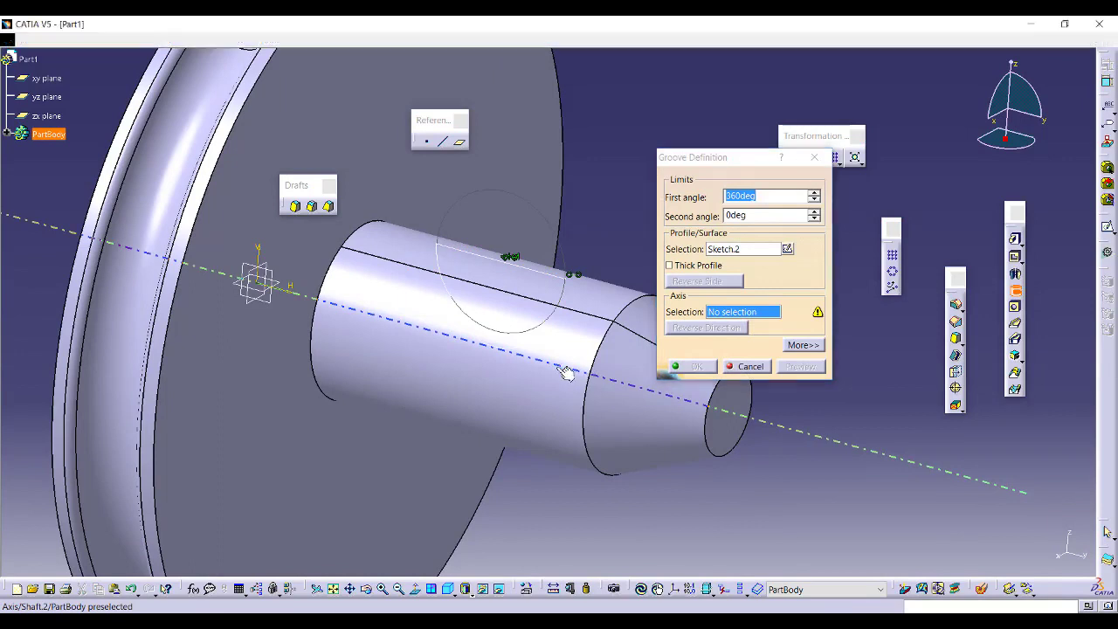
left_click(695, 369)
middle_click_drag(565, 288, 602, 306)
left_click(24, 202)
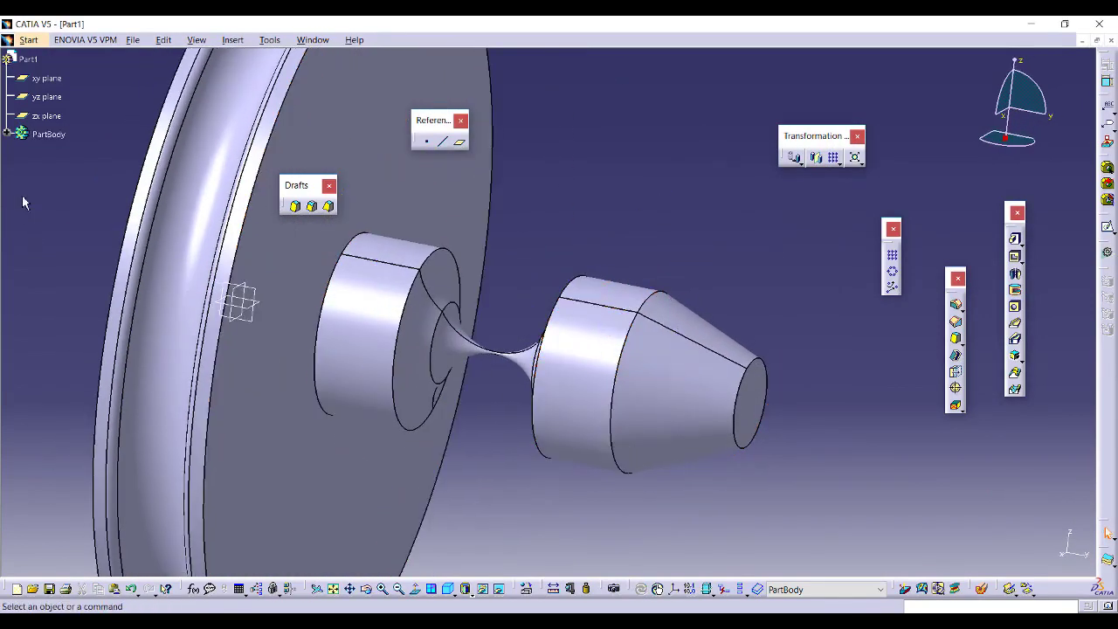
- Reopen the groove's sketch, move its lower arc slightly, and leave the sketch to update the groove
left_click(9, 133)
double_click(75, 210)
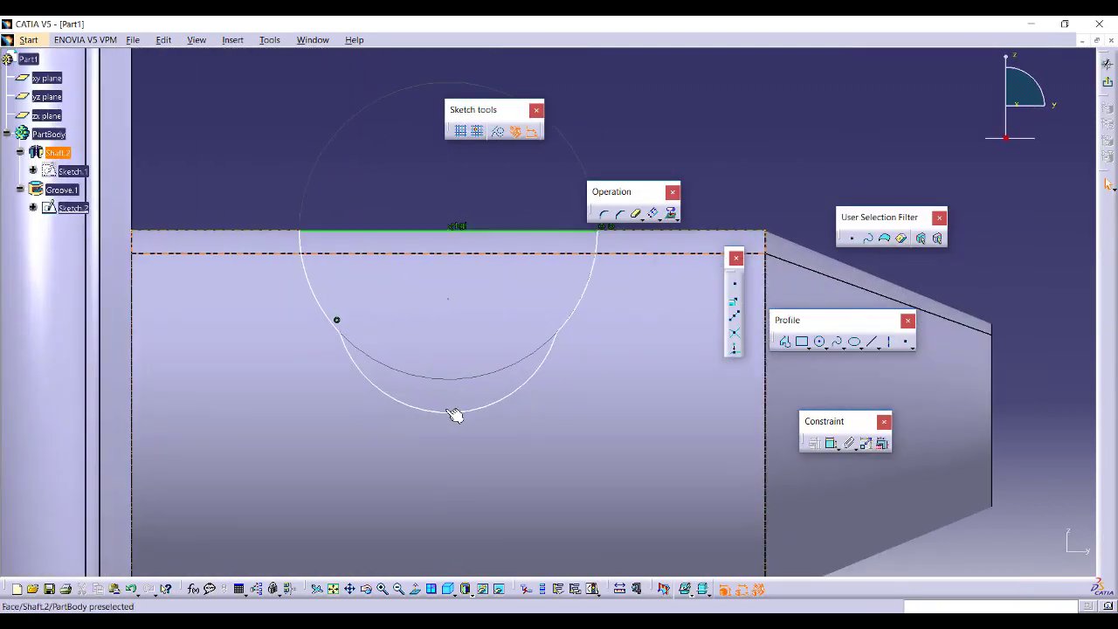
left_click(451, 404)
key("ctrl+v")
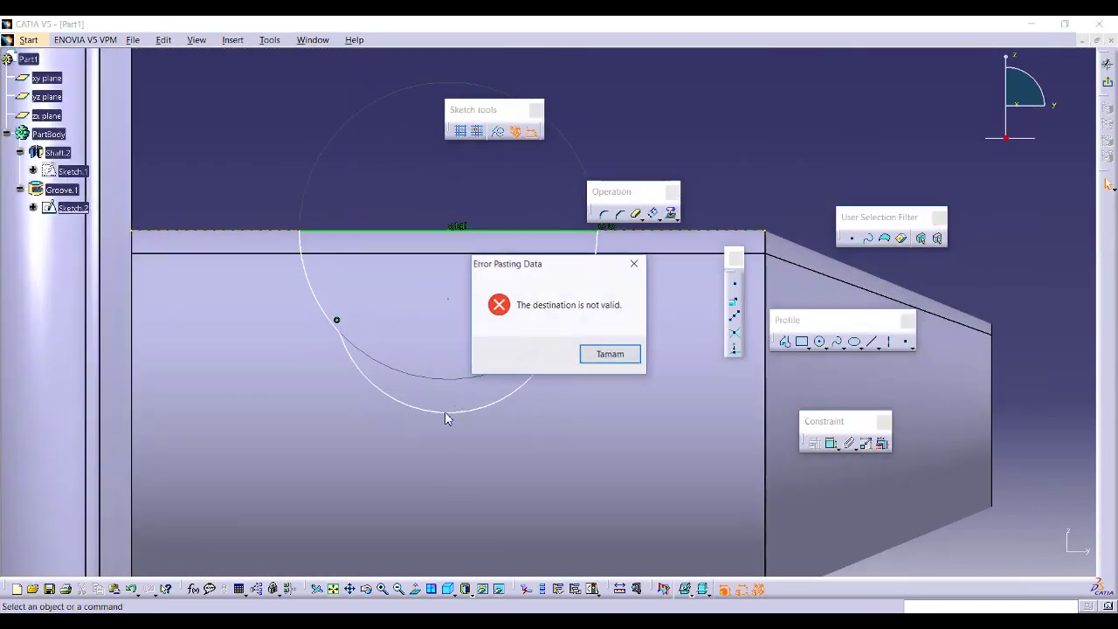
left_click(609, 352)
mouse_move(464, 423)
left_mouse_down()
mouse_move(467, 393)
mouse_move(459, 424)
left_mouse_up()
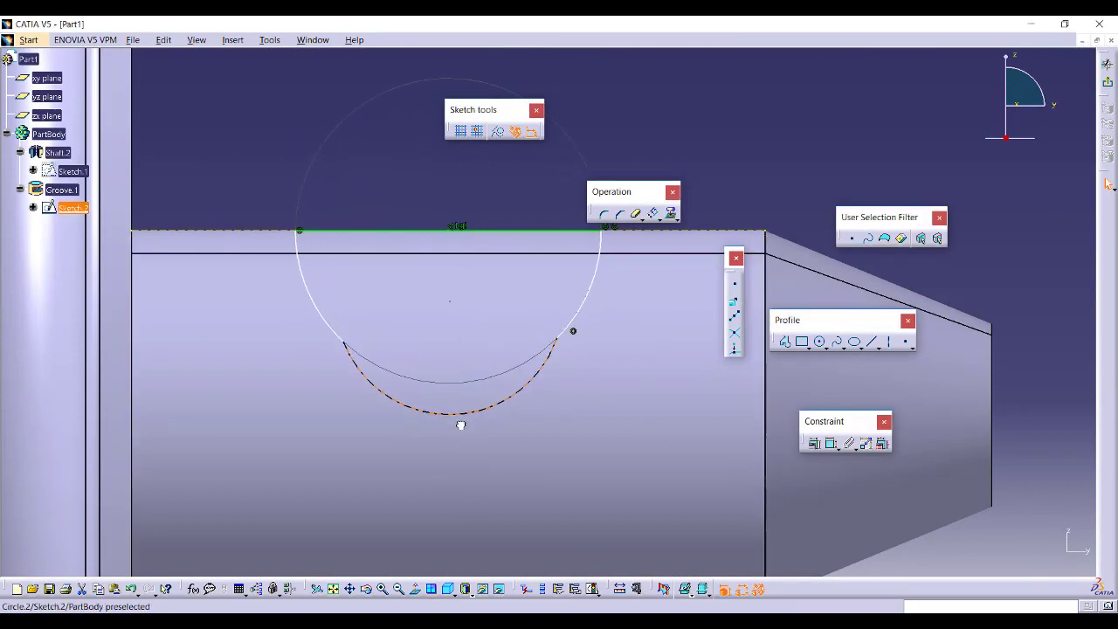
left_click(1104, 82)
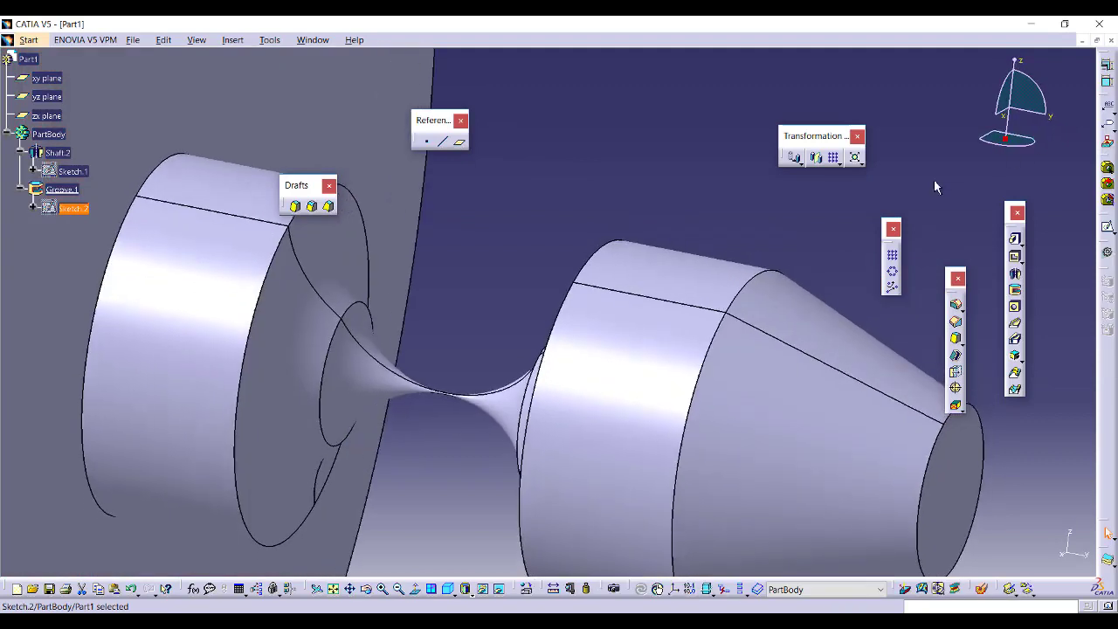
- Reopen the groove's sketch and delete the lower arc of its profile
mouse_move(487, 369)
middle_mouse_down()
mouse_move(350, 297)
mouse_move(142, 245)
middle_mouse_up()
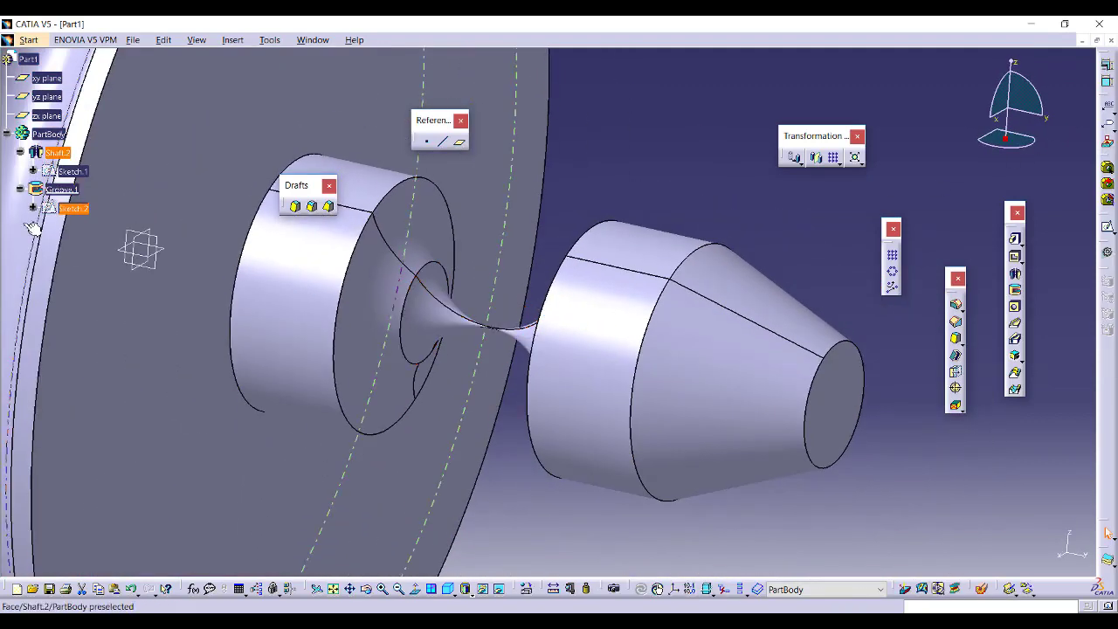
double_click(55, 209)
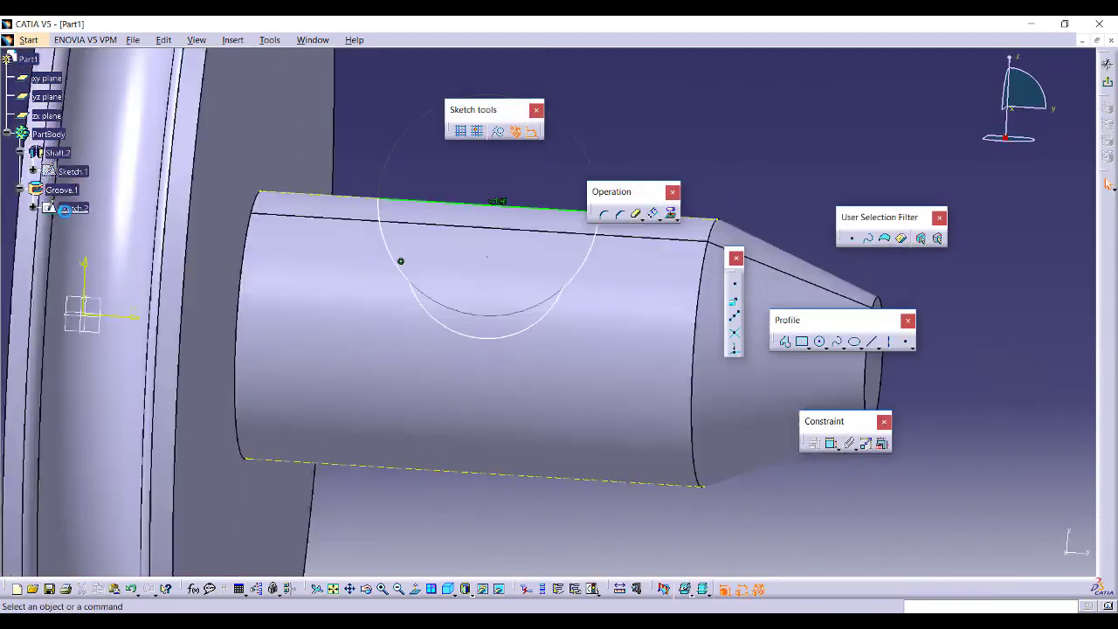
left_click(514, 341)
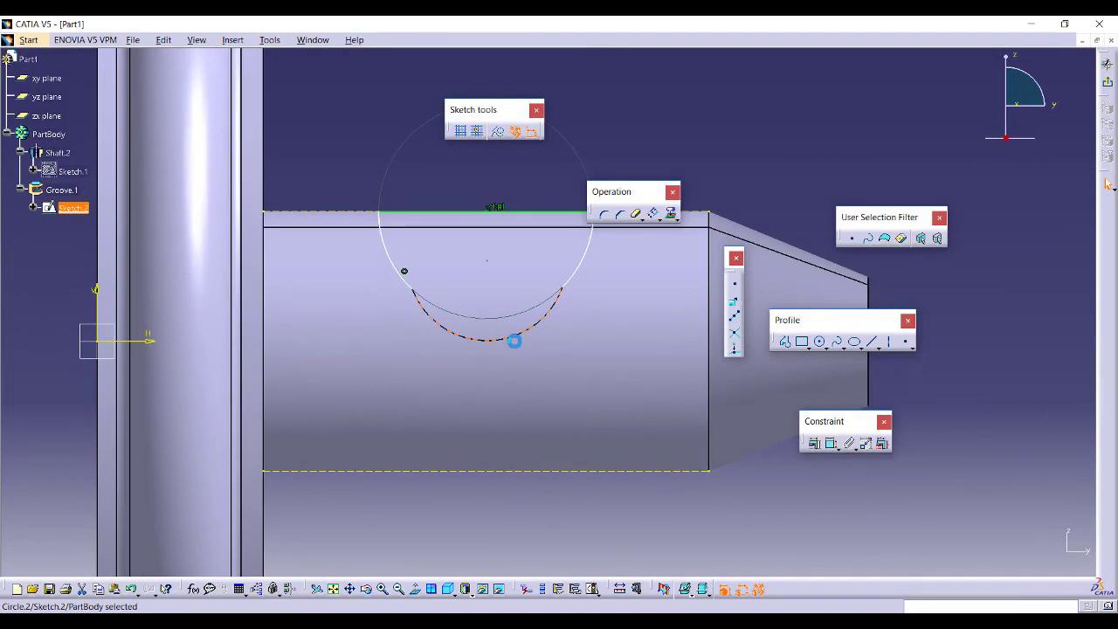
key("Delete")
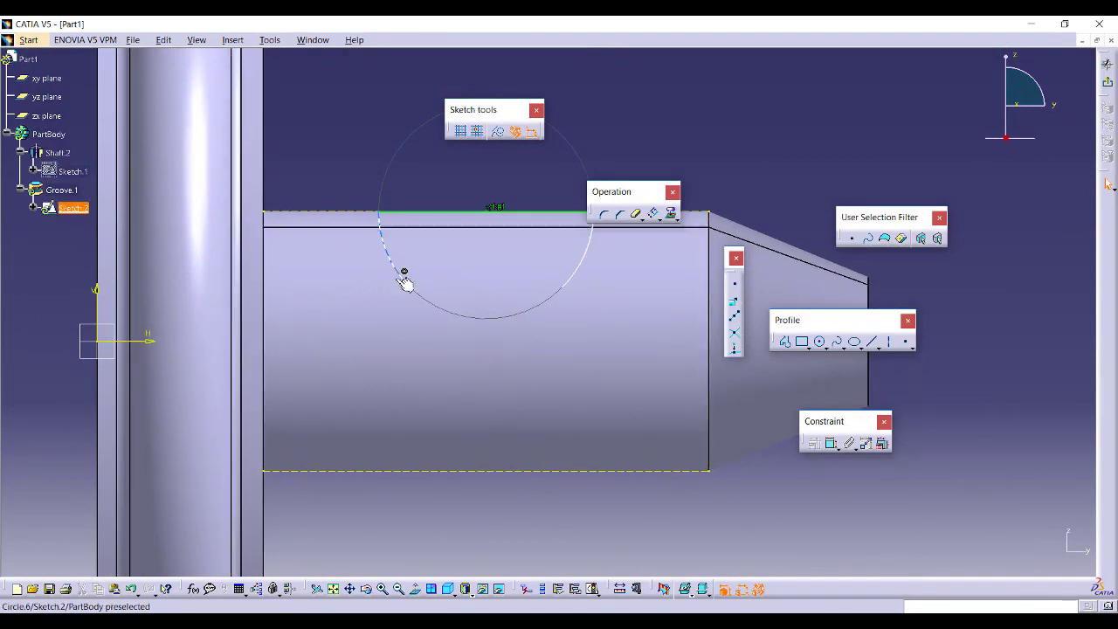
- Draw a straight line joining the lower ends of the two side arcs and leave the sketch to update the groove
left_click(872, 341)
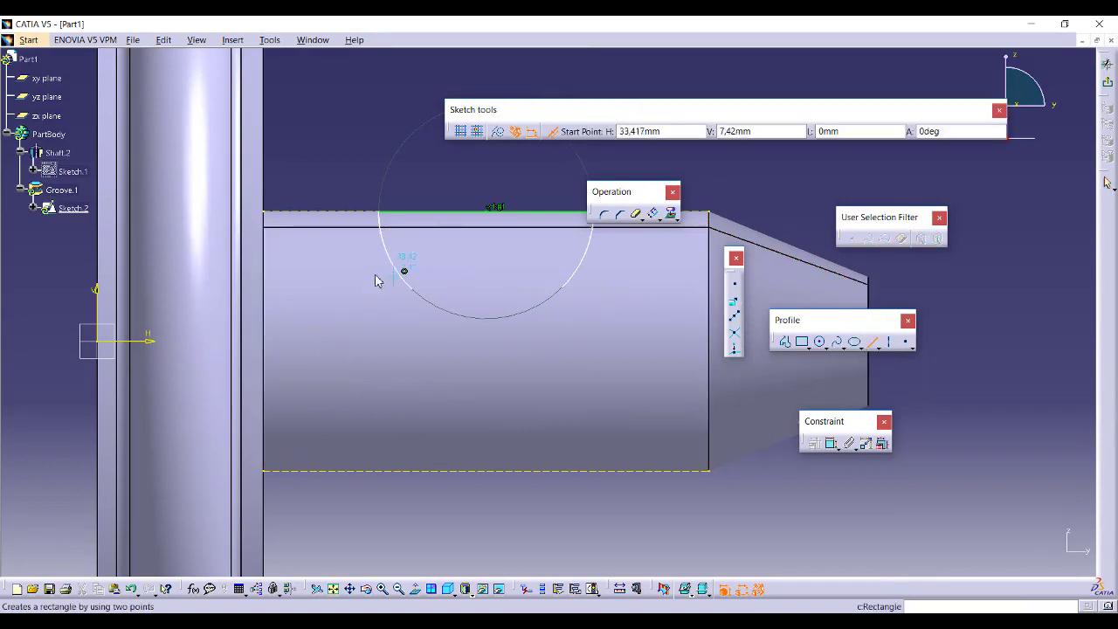
left_click(418, 291)
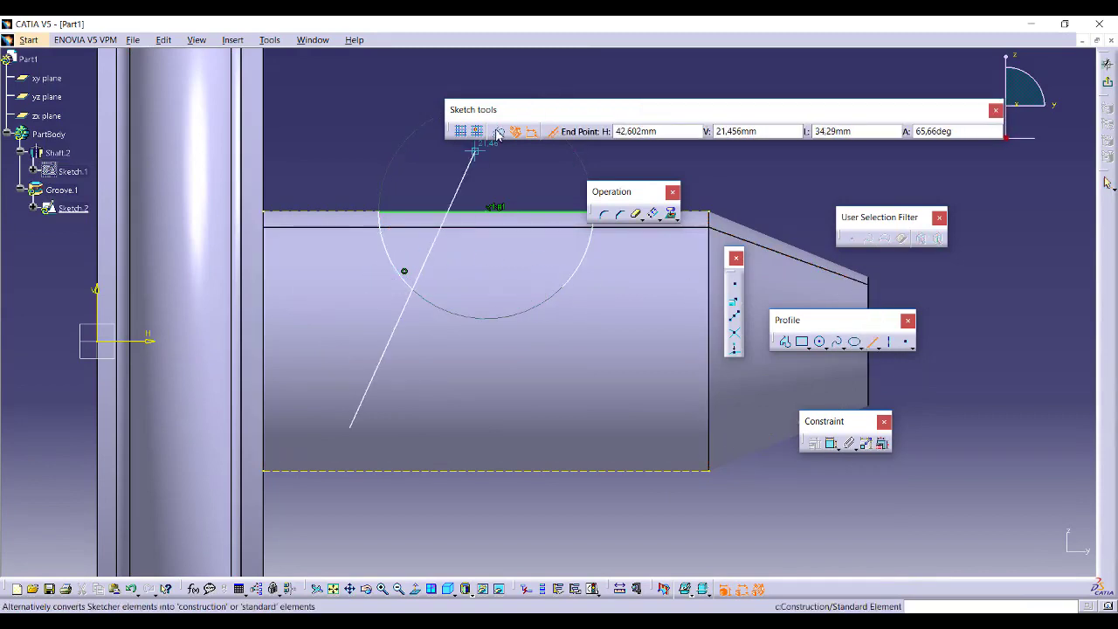
left_click(552, 138)
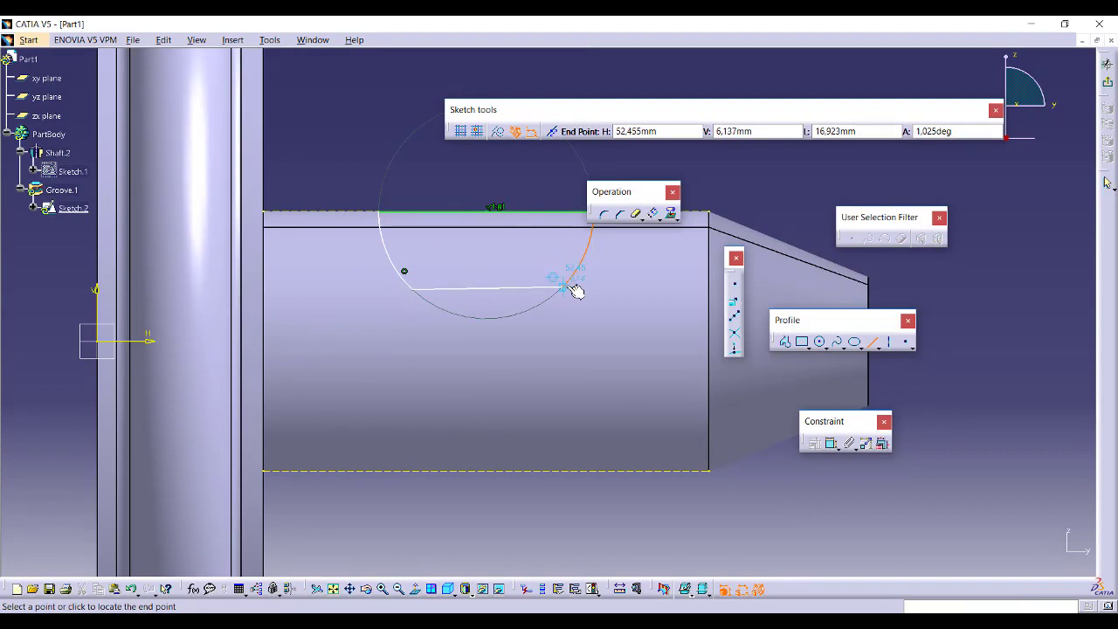
left_click(569, 285)
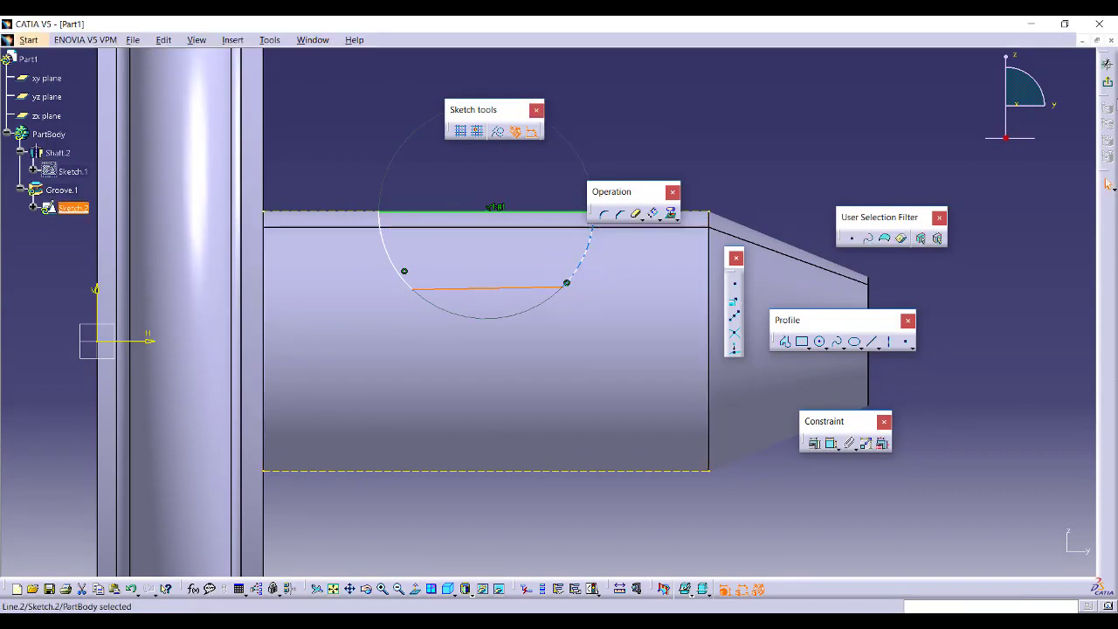
left_click(1109, 88)
mouse_move(612, 262)
middle_mouse_down()
mouse_move(624, 275)
mouse_move(504, 260)
mouse_move(524, 331)
mouse_move(581, 366)
mouse_move(582, 396)
mouse_move(568, 374)
mouse_move(576, 334)
middle_mouse_up()
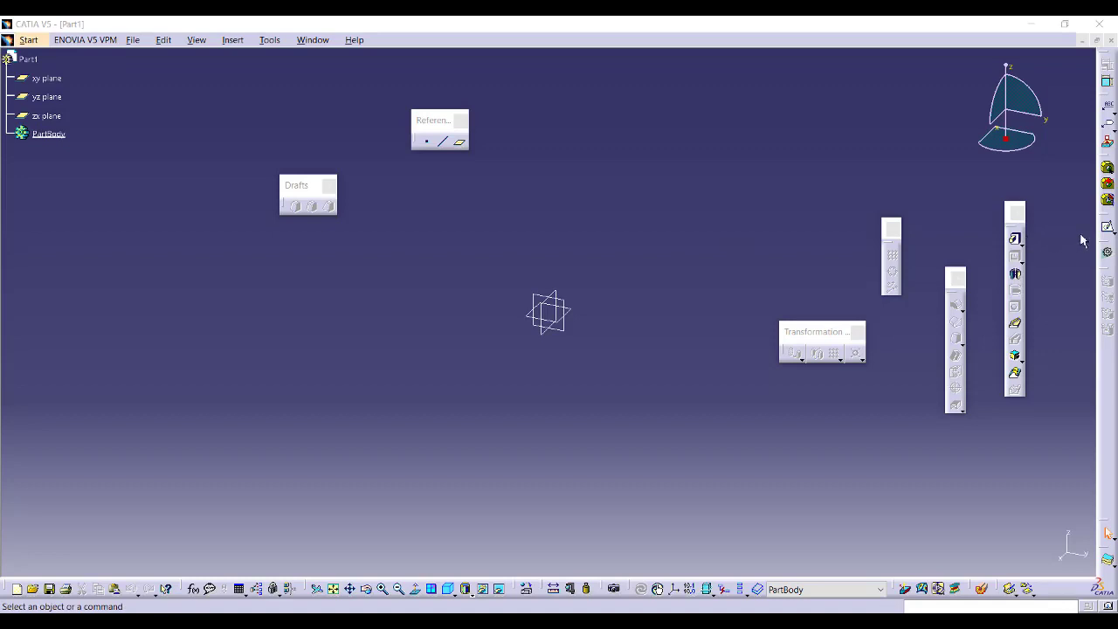
- Sketch on the yz plane a vertical line about 56 mm up from the origin and a horizontal line about 34 mm from its top
left_click(1107, 232)
left_click(1089, 242)
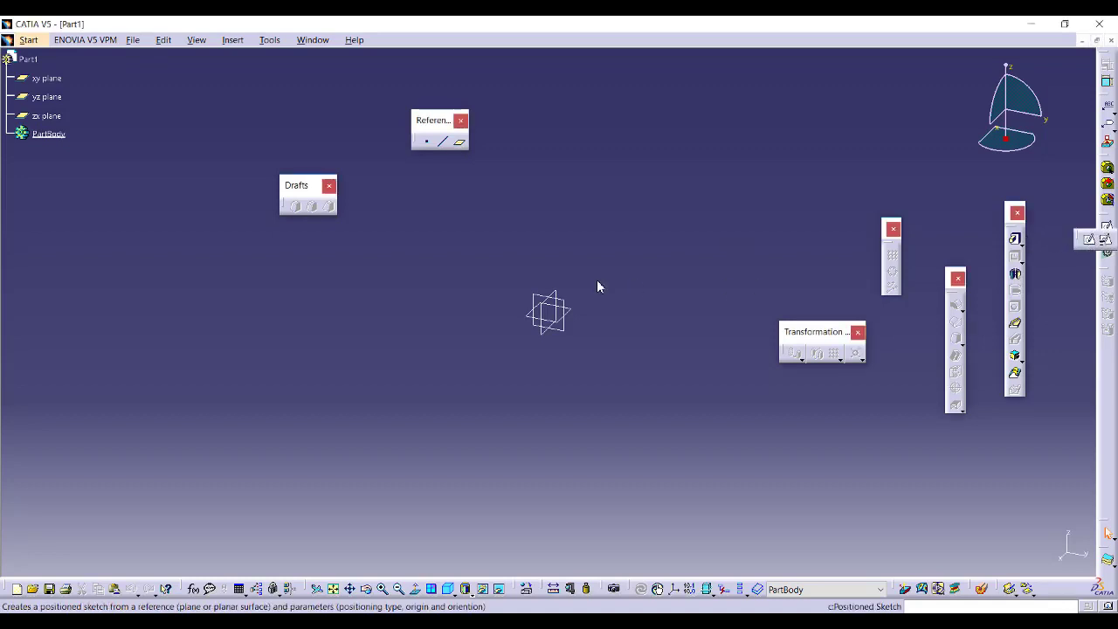
left_click(566, 303)
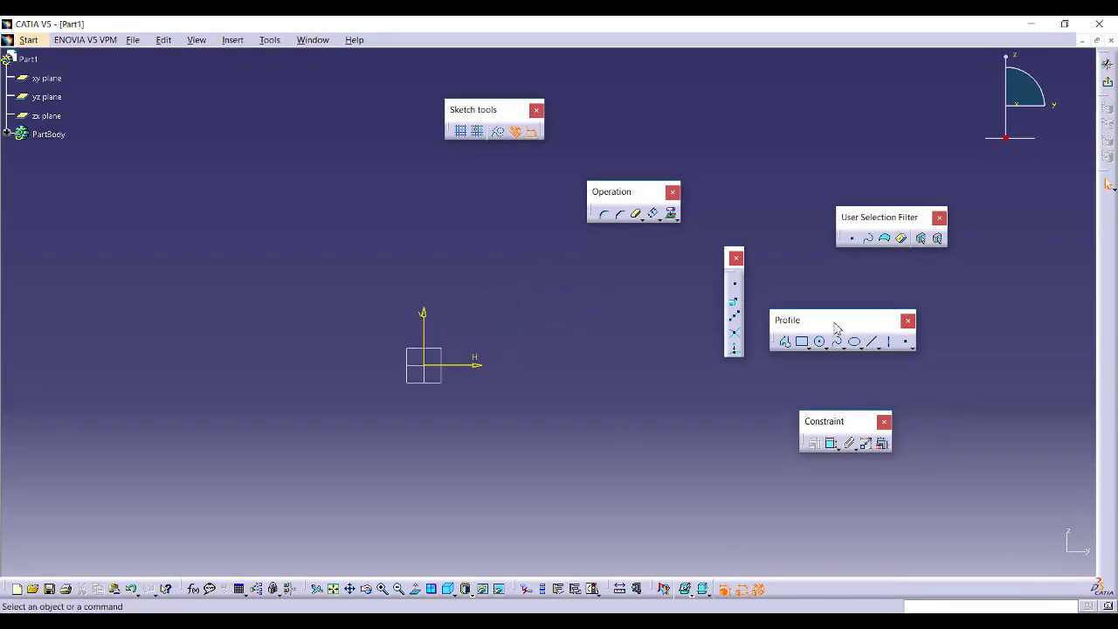
left_click(784, 341)
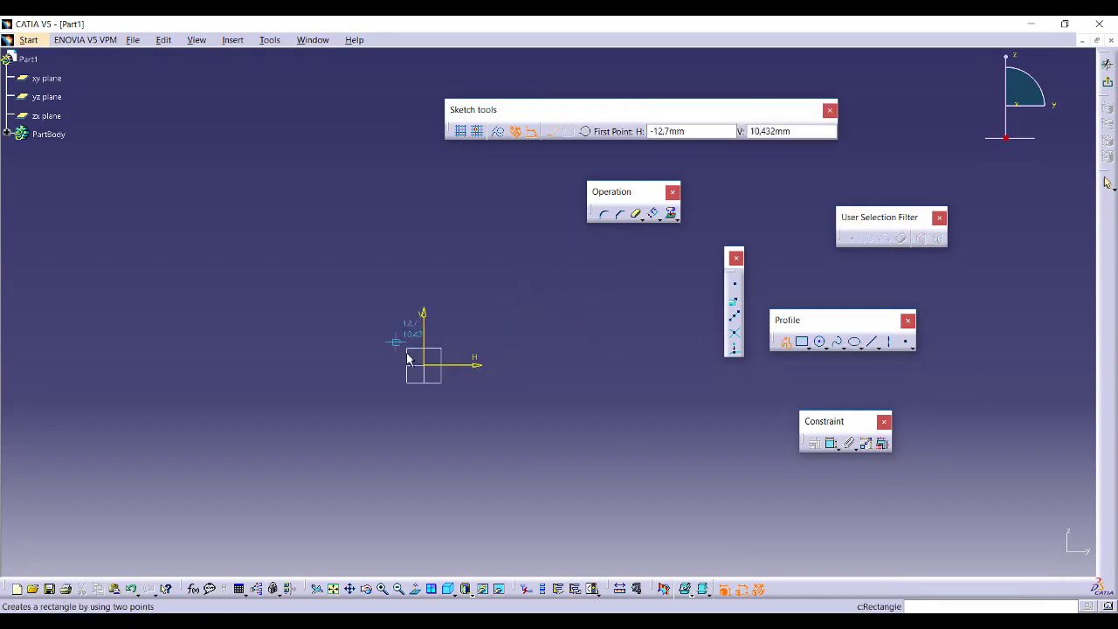
left_click(425, 365)
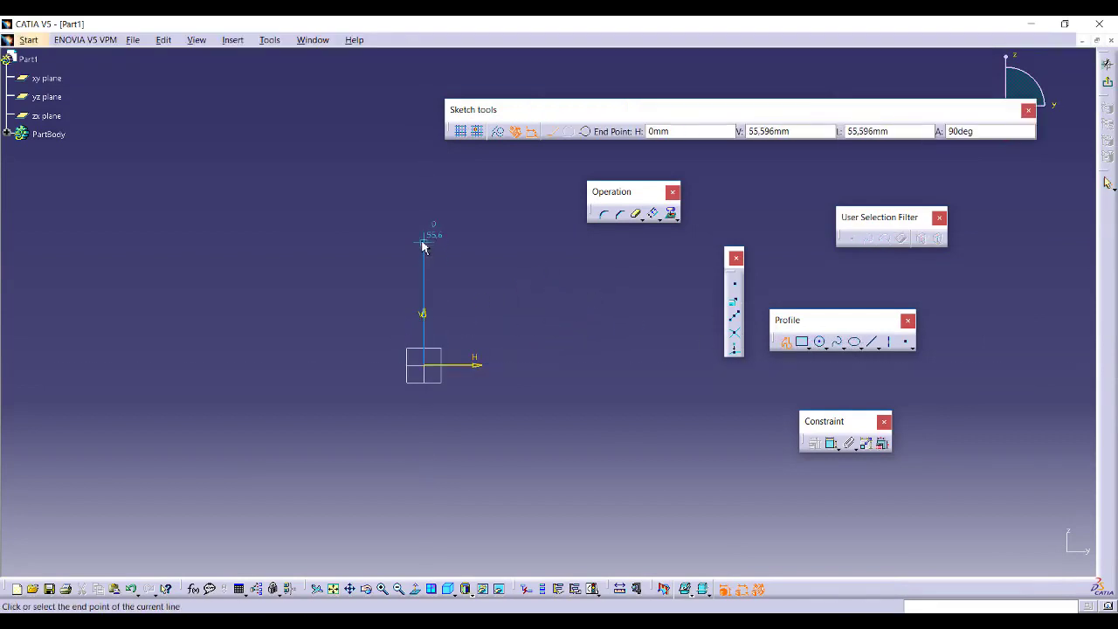
left_click(424, 240)
left_click(501, 245)
key("Escape")
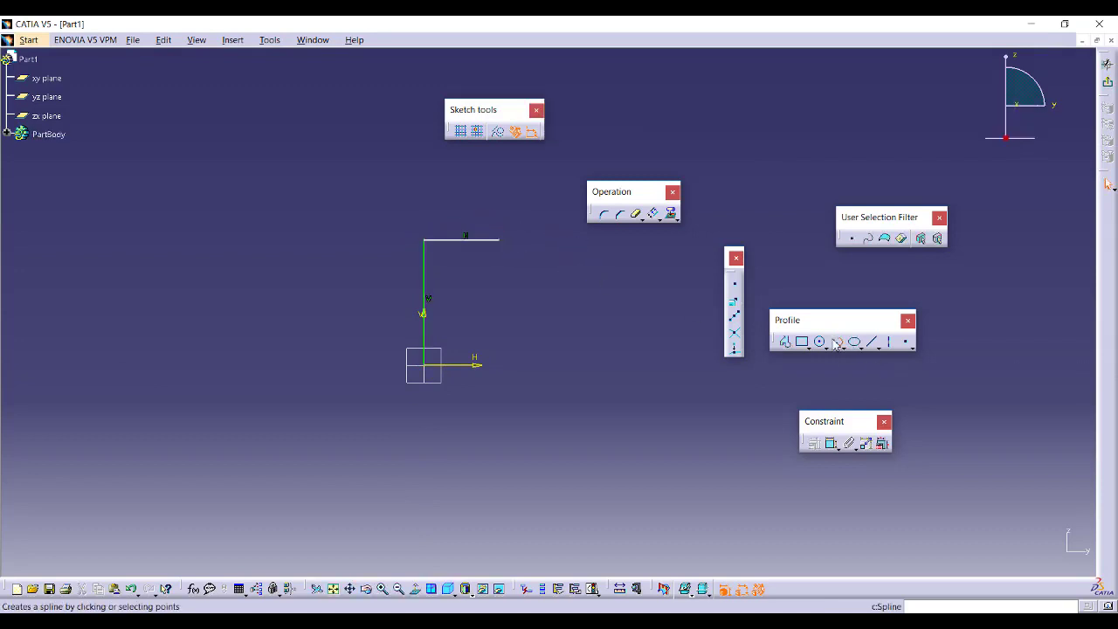
- Draw an S-shaped spline from the horizontal line's free end through two points down to the horizontal axis
left_click(836, 342)
left_click(499, 240)
left_click(532, 274)
left_click(498, 318)
left_click(469, 364)
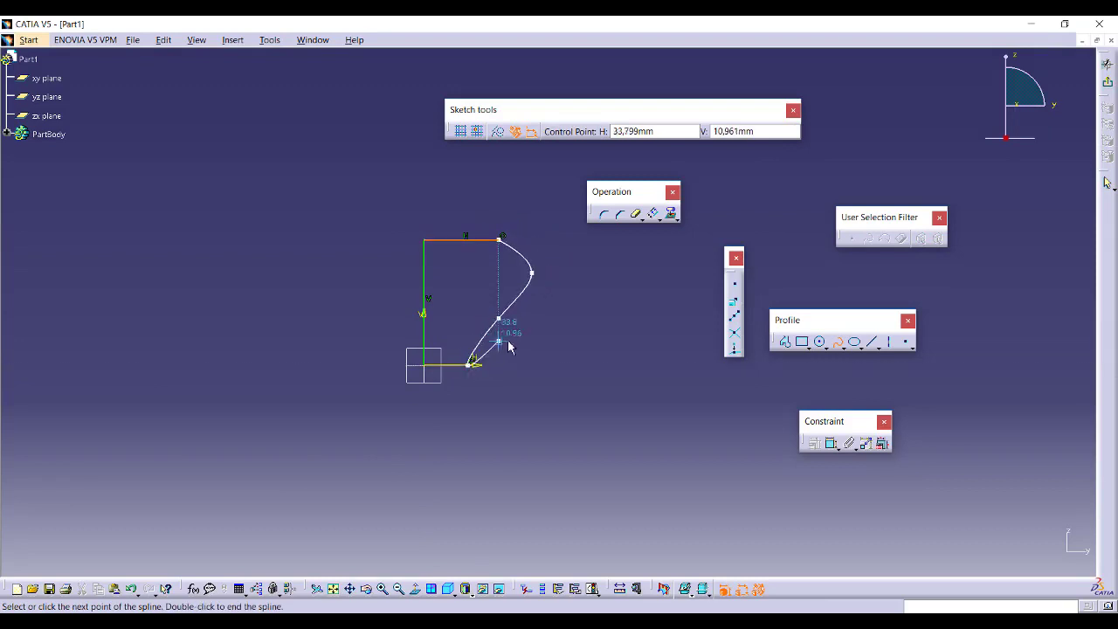
key("Escape")
- Draw a horizontal line from the origin to the spline's lower end, pull the spline's bulge point inward and leave the sketch
left_click(887, 346)
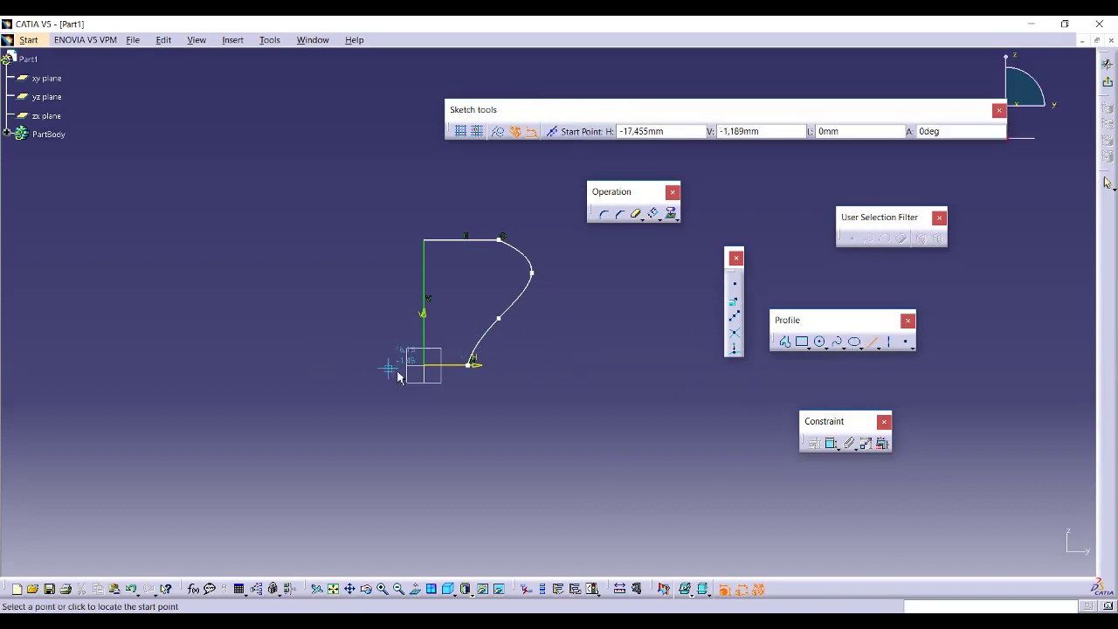
left_click(424, 365)
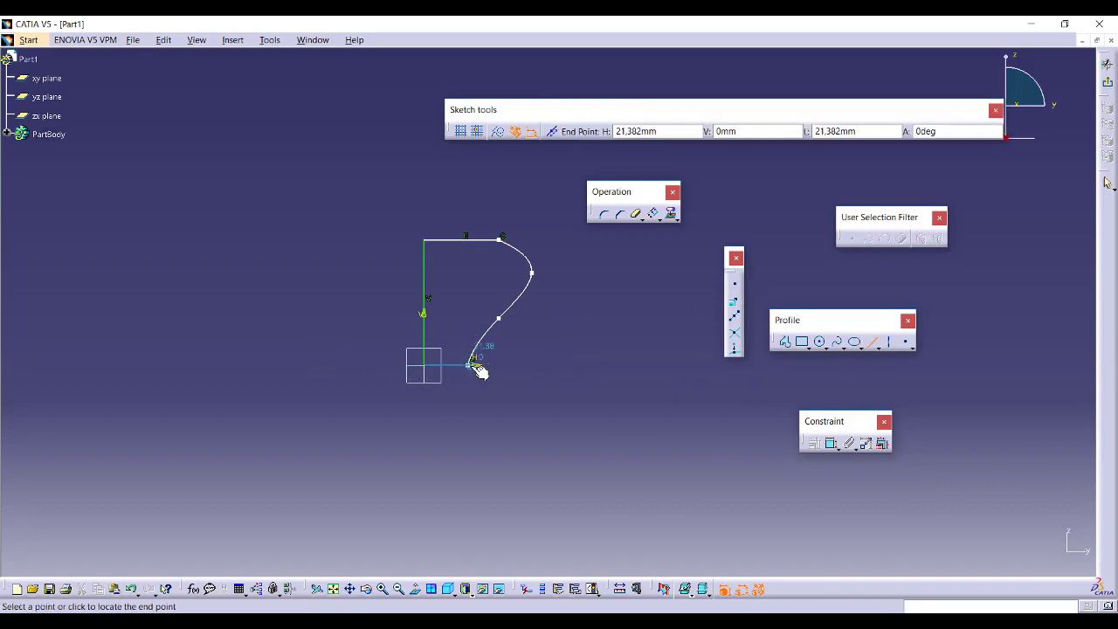
left_click(476, 365)
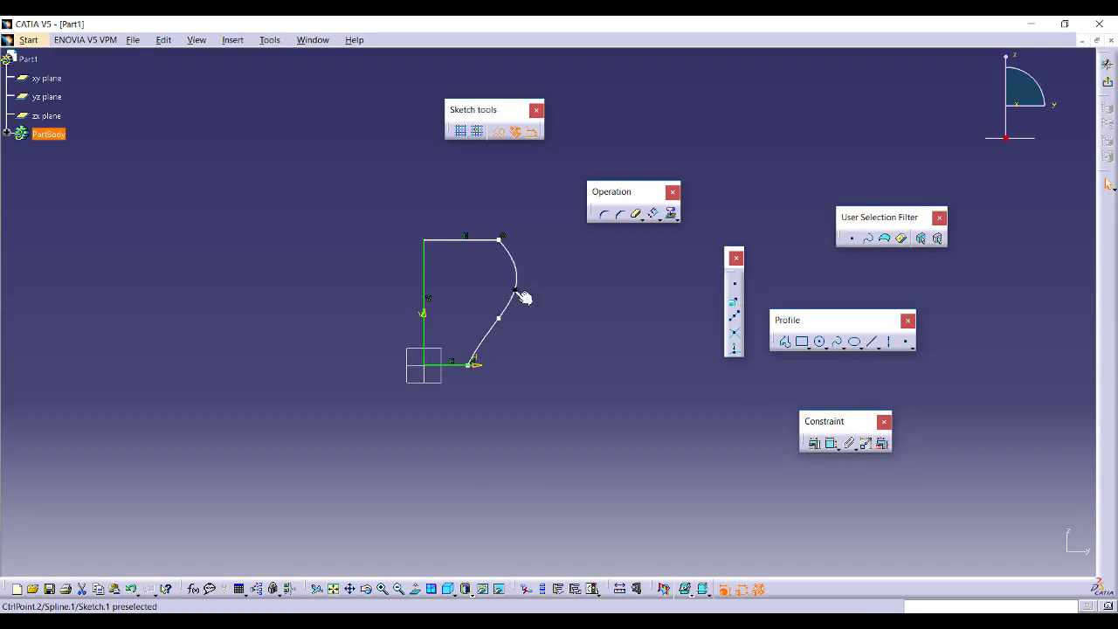
left_click(567, 297)
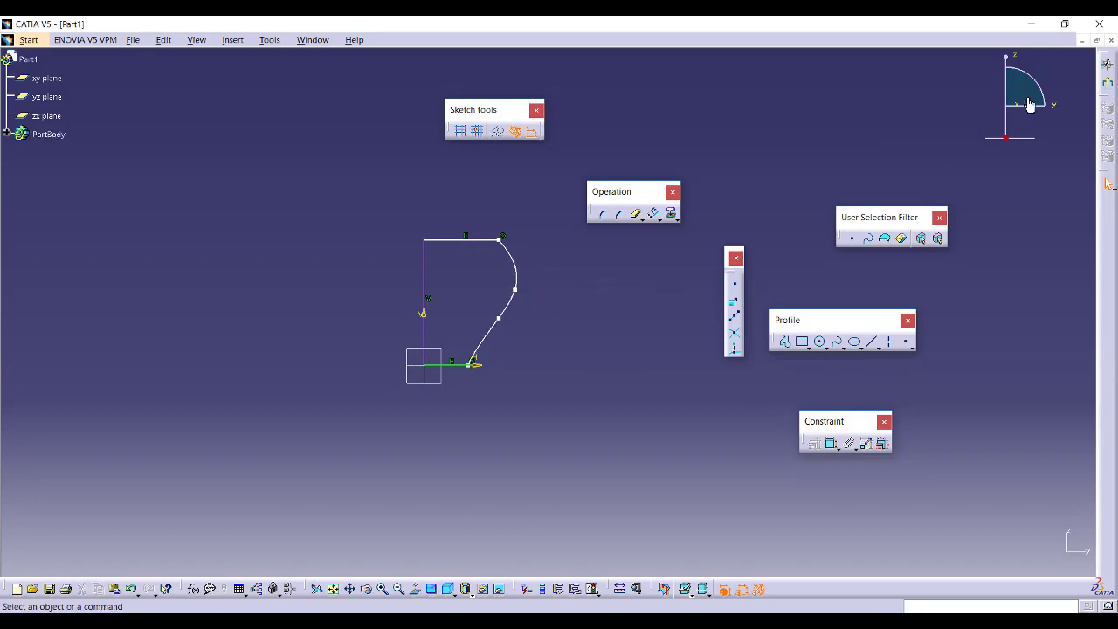
left_click(1106, 82)
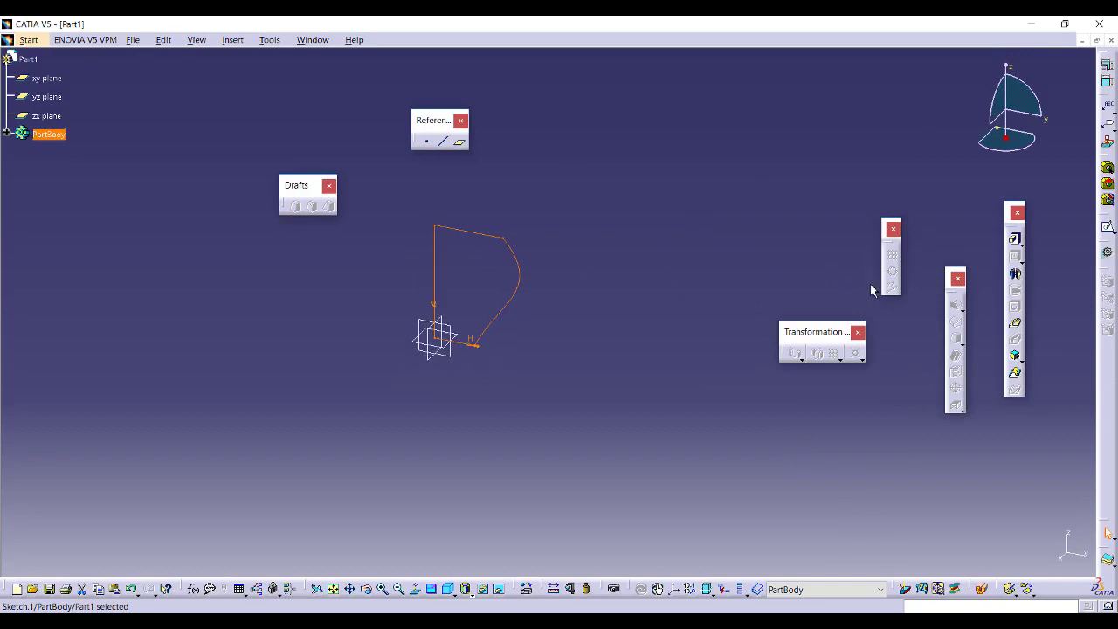
- Reopen the profile sketch and make the bottom line's free end coincident with the spline's lower end
left_click(1015, 273)
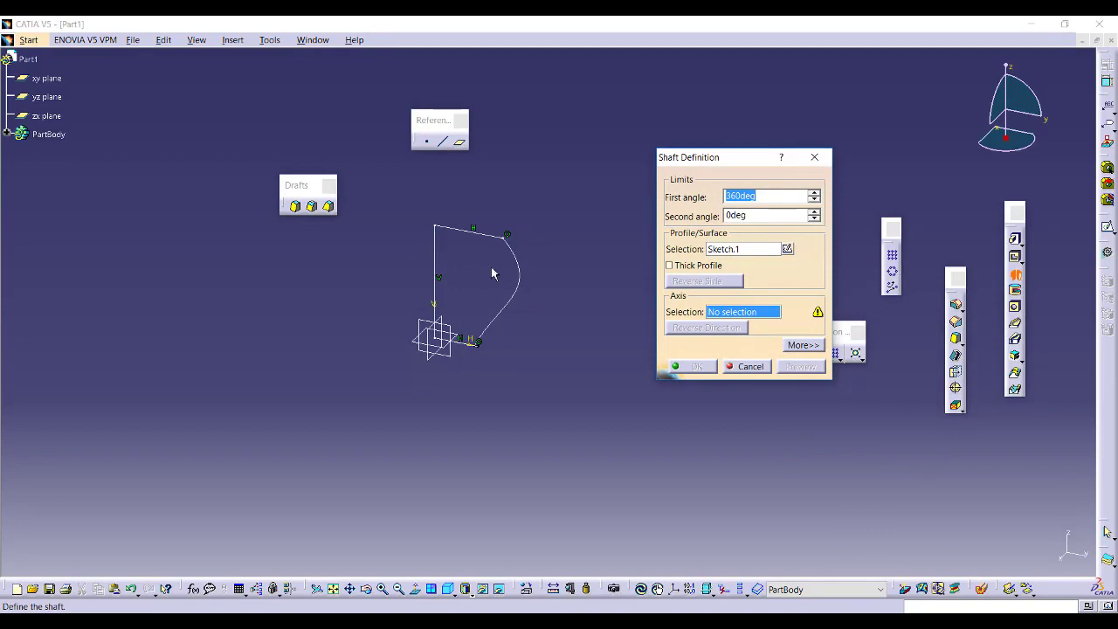
left_click(747, 366)
double_click(435, 247)
mouse_move(486, 435)
middle_mouse_down()
mouse_move(489, 332)
mouse_move(324, 377)
mouse_move(331, 394)
mouse_move(472, 259)
middle_mouse_up()
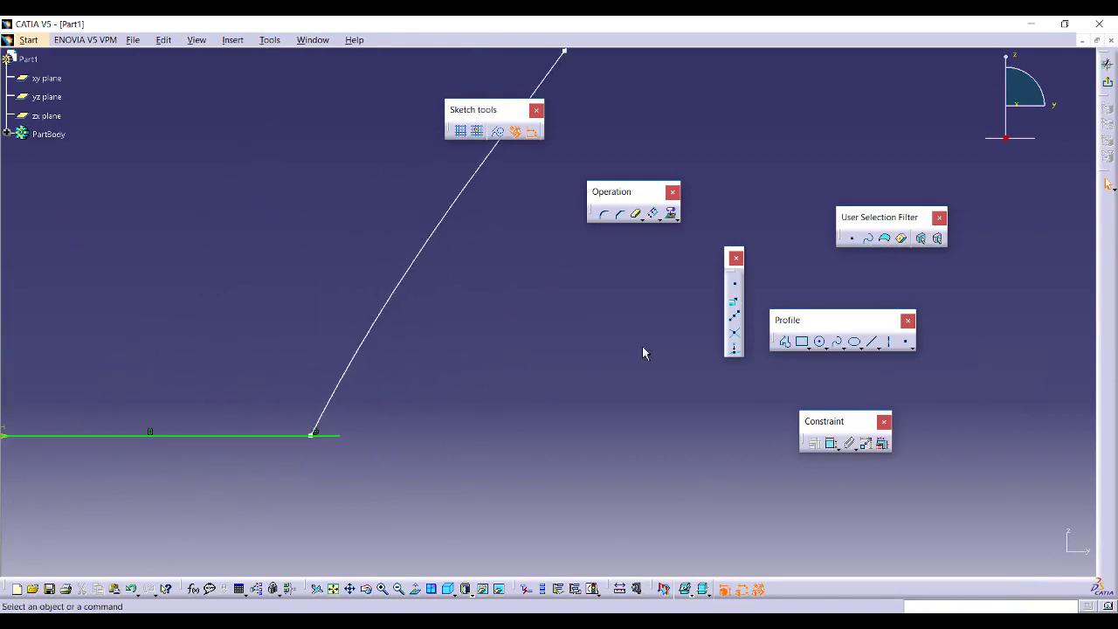
left_click(834, 445)
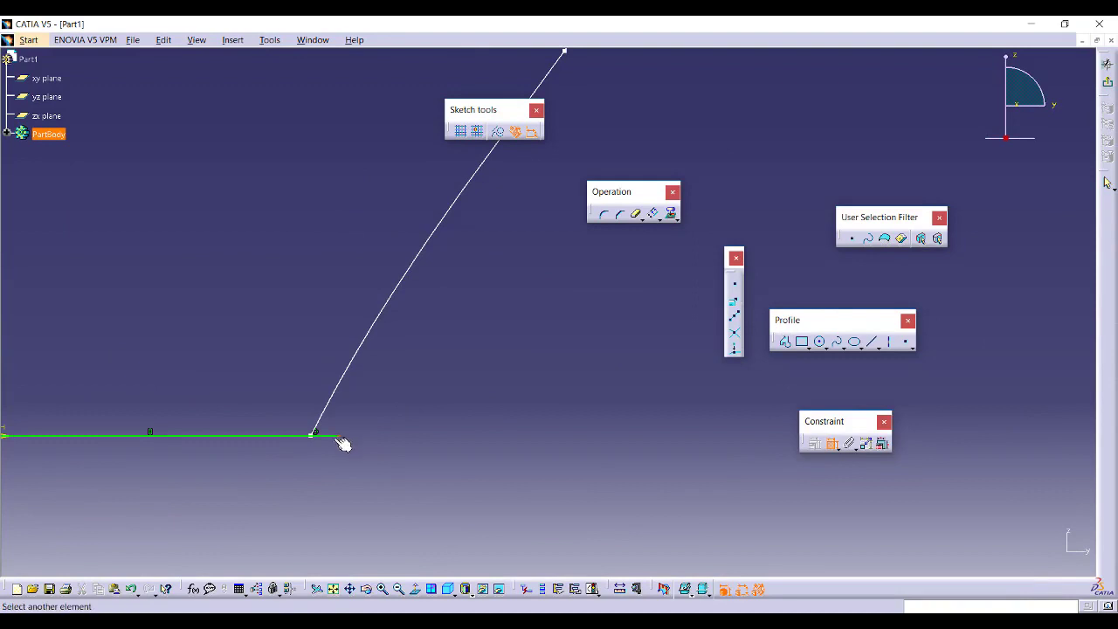
right_click(474, 300)
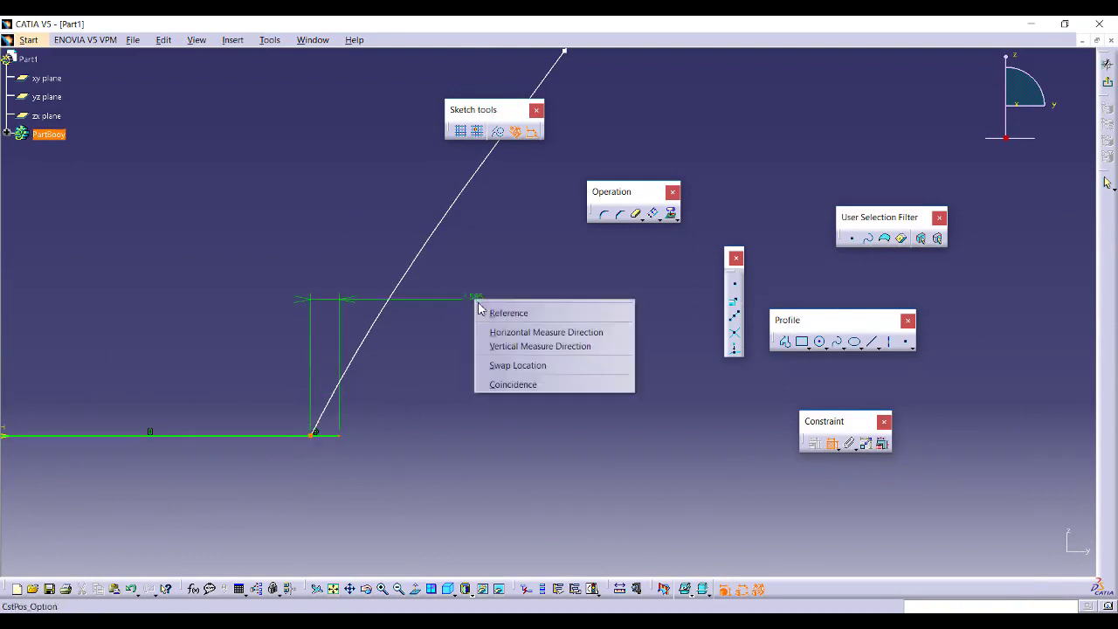
left_click(476, 380)
mouse_move(476, 380)
middle_mouse_down()
mouse_move(505, 283)
mouse_move(497, 387)
mouse_move(555, 349)
middle_mouse_up()
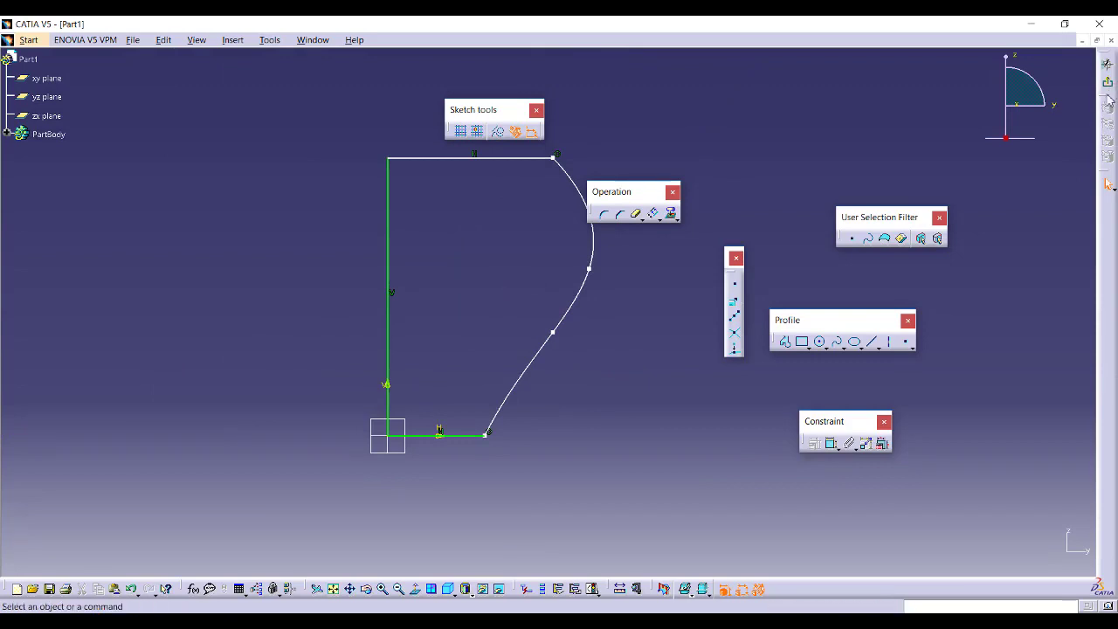
- Draw a vertical axis about 83 mm long over the profile's straight vertical edge, extending past both ends, and leave the sketch
left_click(879, 348)
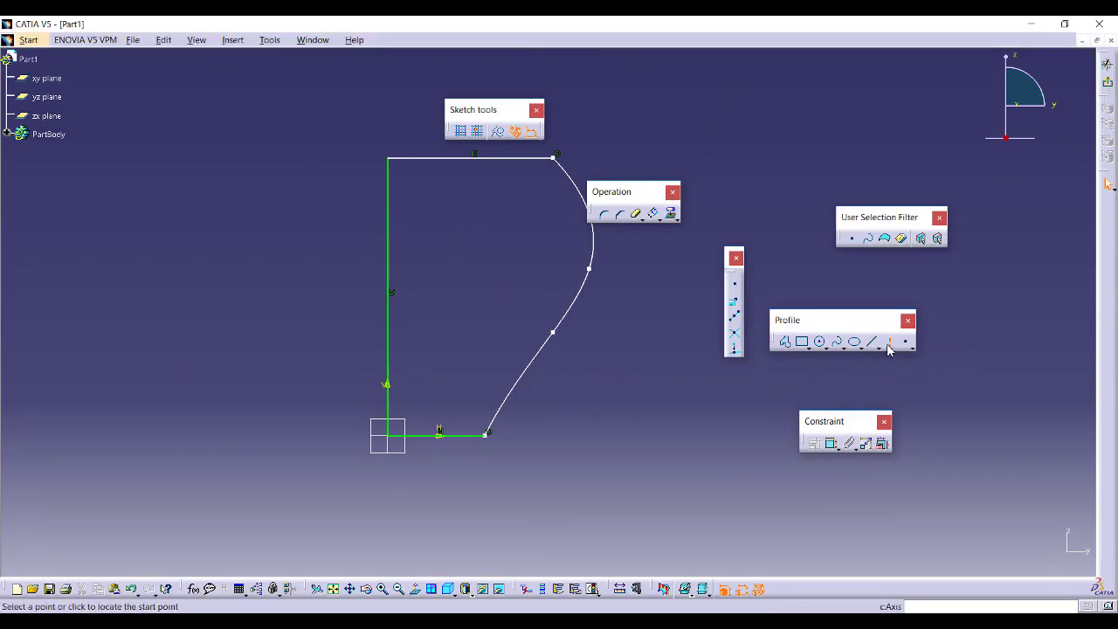
middle_click_drag(250, 250, 202, 299)
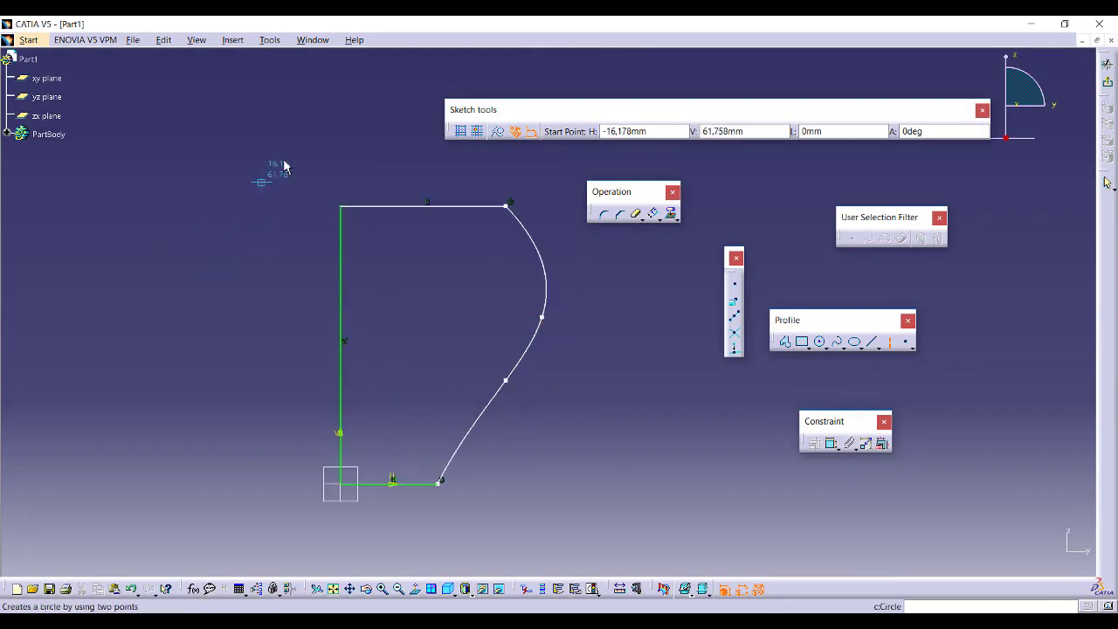
left_click(339, 142)
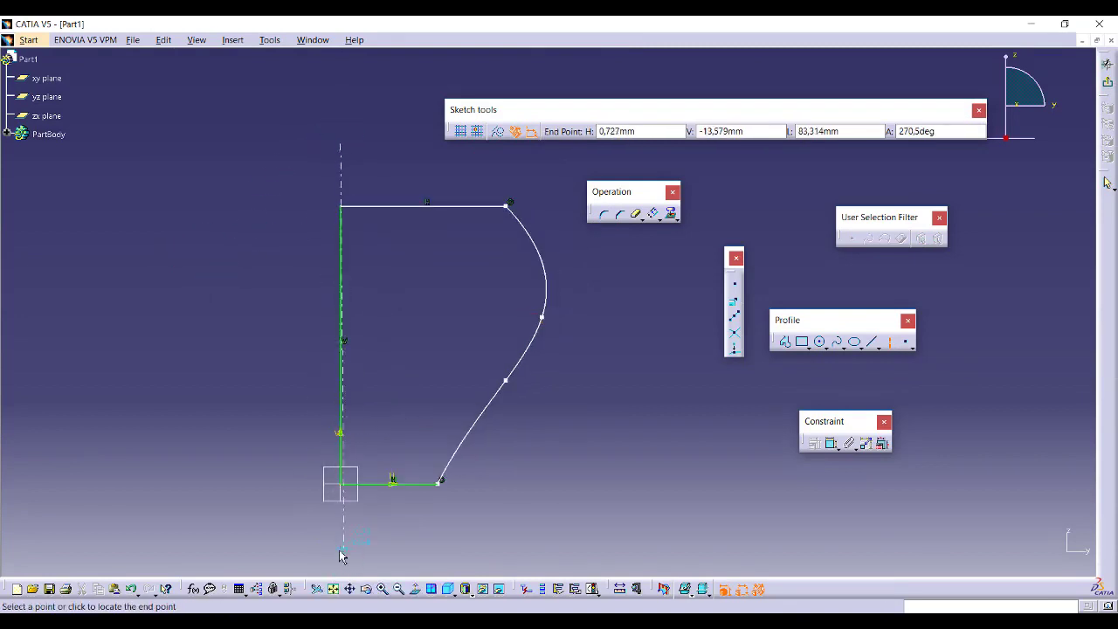
left_click(341, 557)
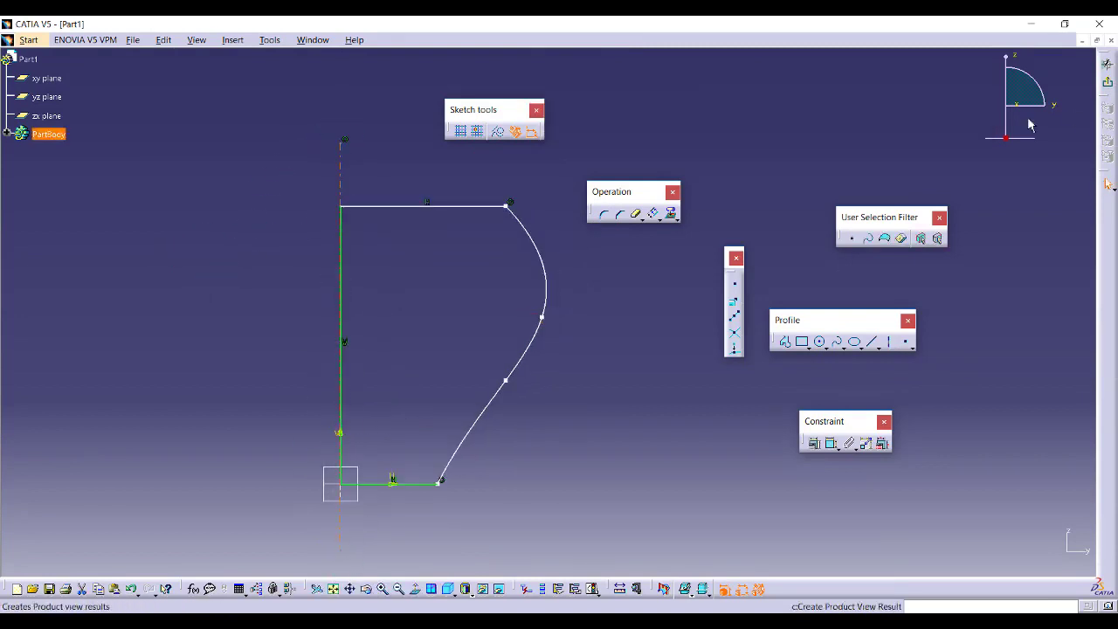
left_click(1108, 85)
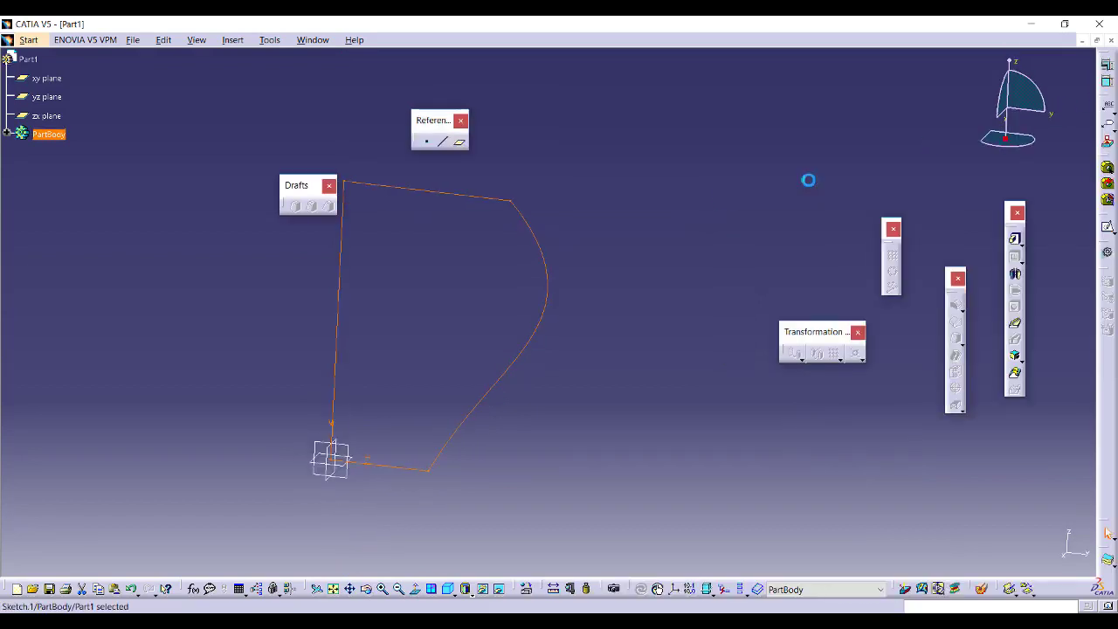
- Revolve the spline profile 360 degrees about the sketch axis with the Shaft feature
left_click(1019, 273)
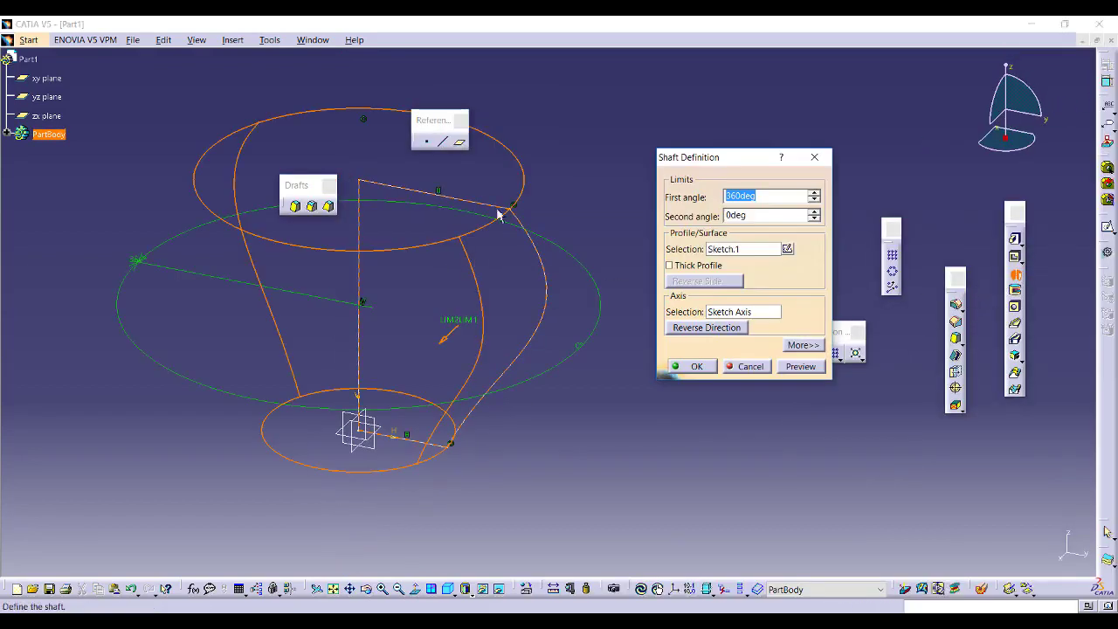
left_click(697, 367)
middle_click_drag(597, 287, 569, 360)
- Sketch on the body's flat top face an upright ellipse centred on the vertical axis, major radius about 31 mm, its lower end overlapping the body's rim
left_click(444, 284)
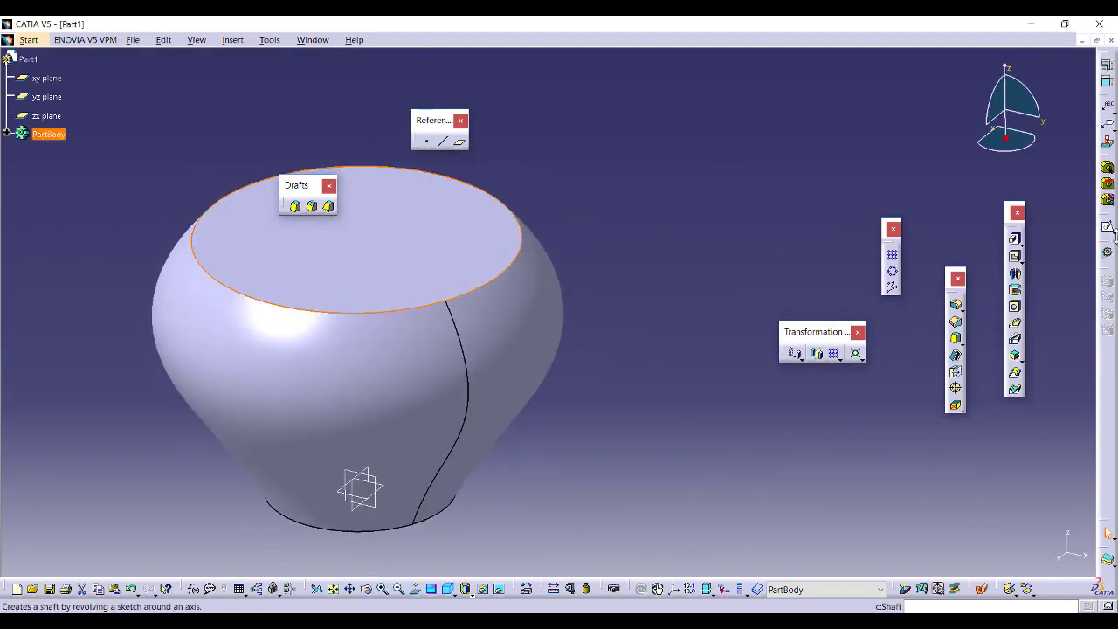
left_click(1108, 230)
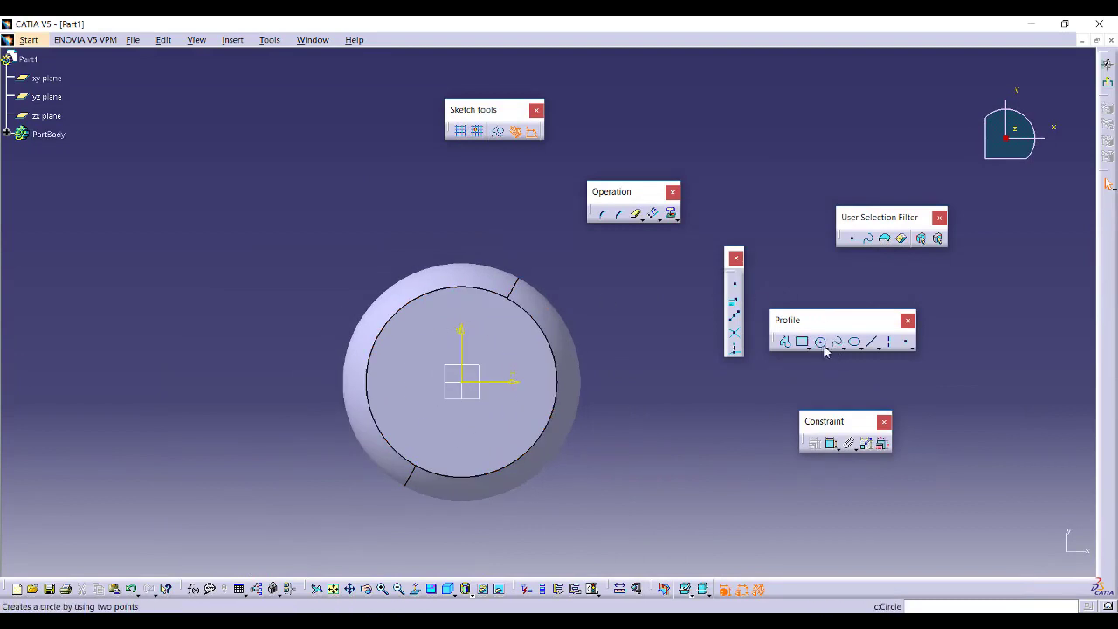
left_click(860, 348)
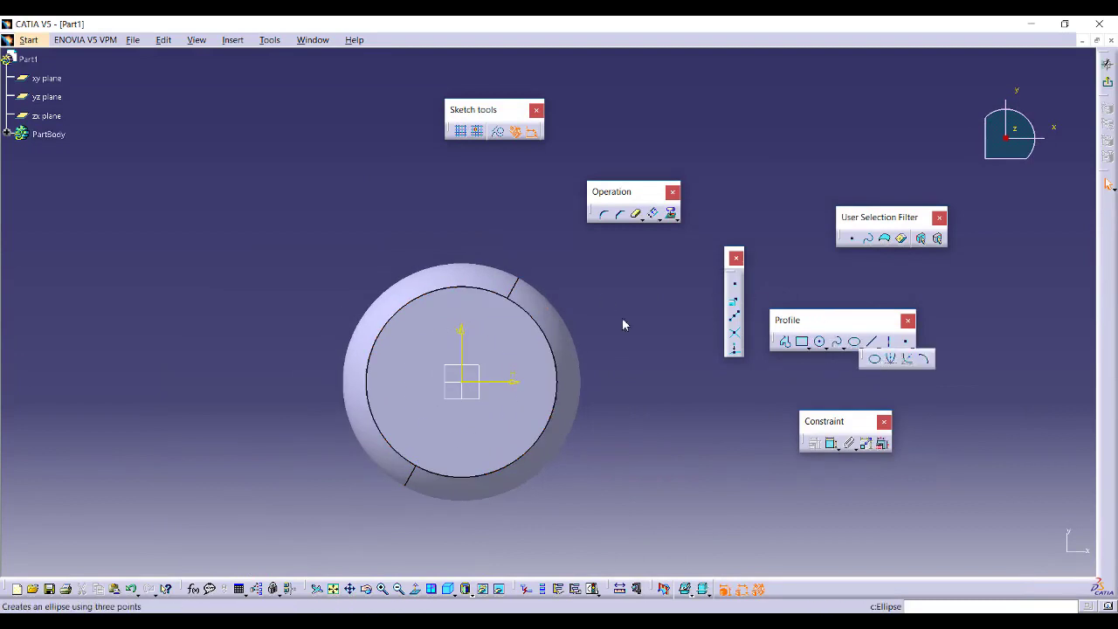
left_click(463, 186)
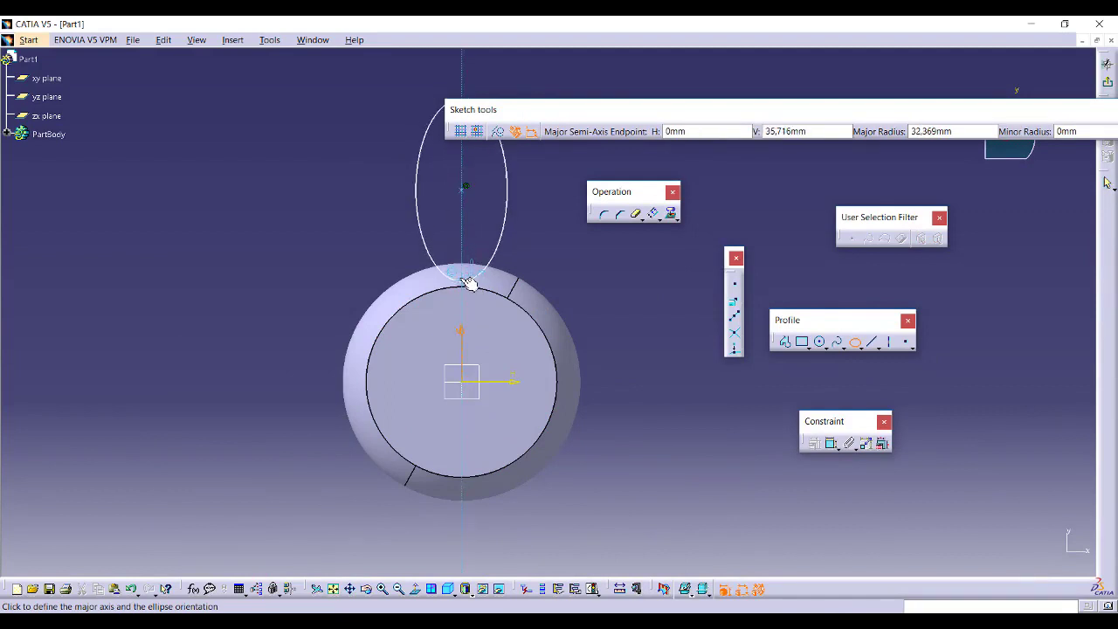
left_click(470, 281)
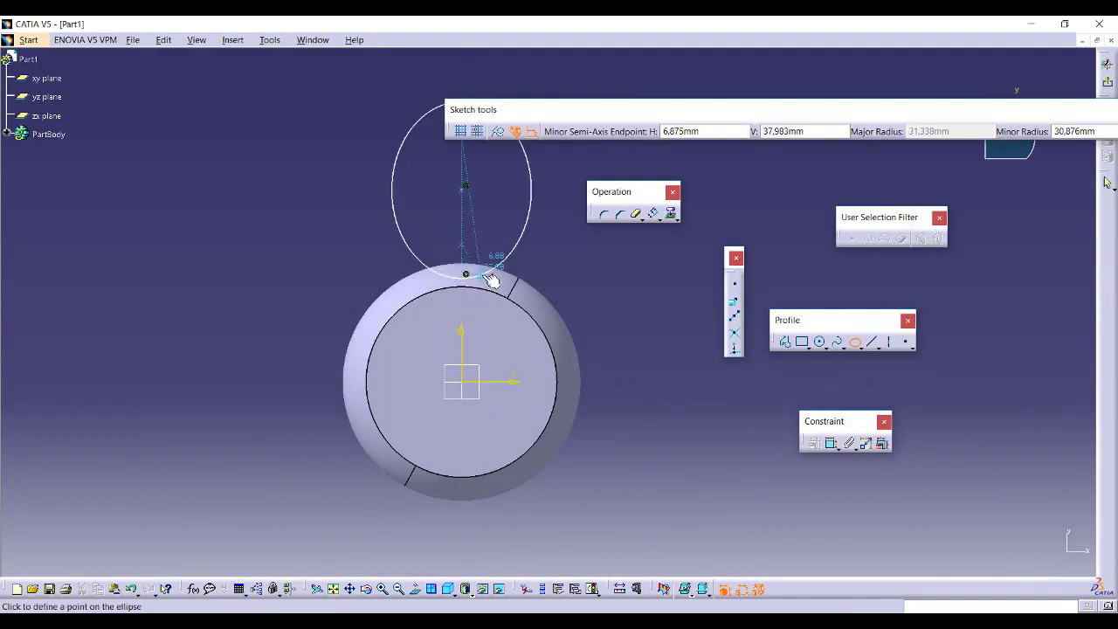
left_click(486, 277)
- Rotate the ellipse about the origin in duplicate mode with 5 instances at 60 degrees, keeping constraint conservation on
middle_click_drag(487, 277, 554, 291)
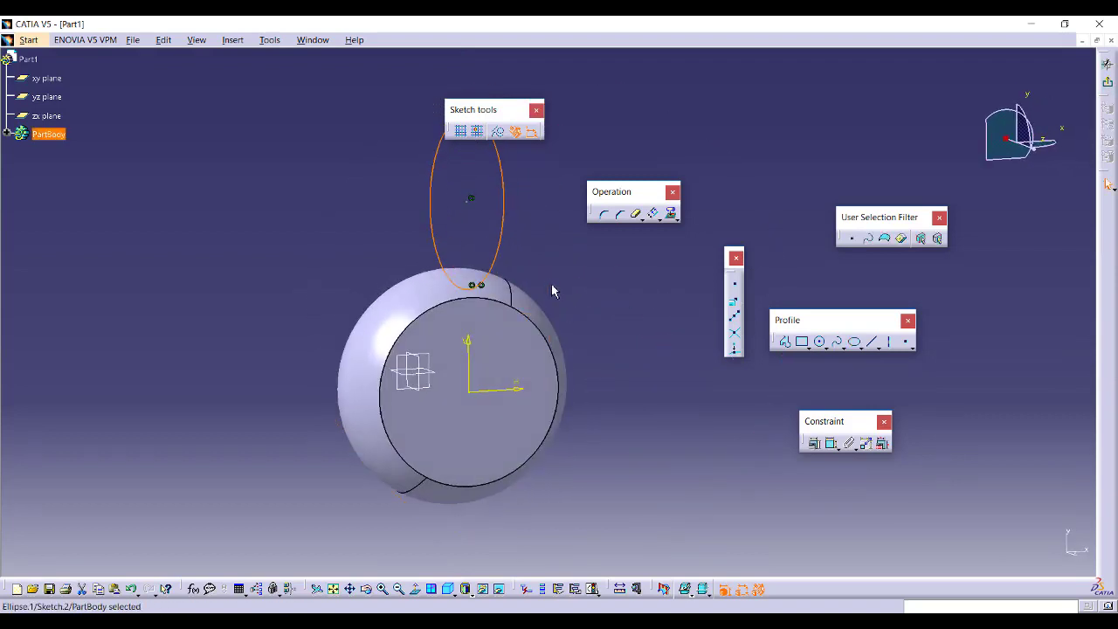
left_click(447, 587)
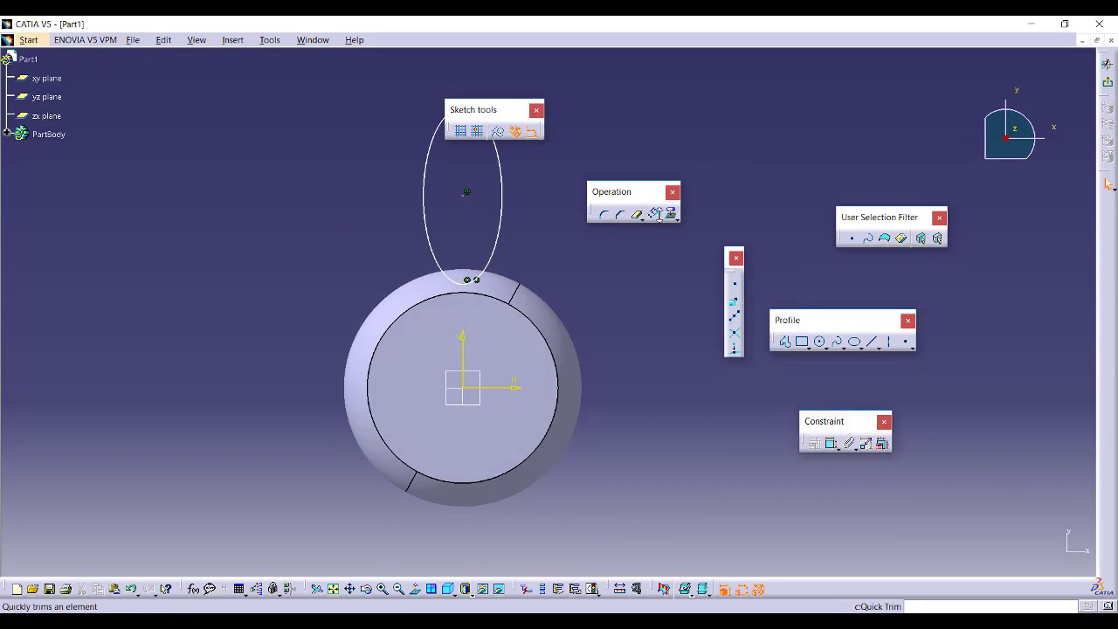
left_click(677, 219)
left_click(725, 225)
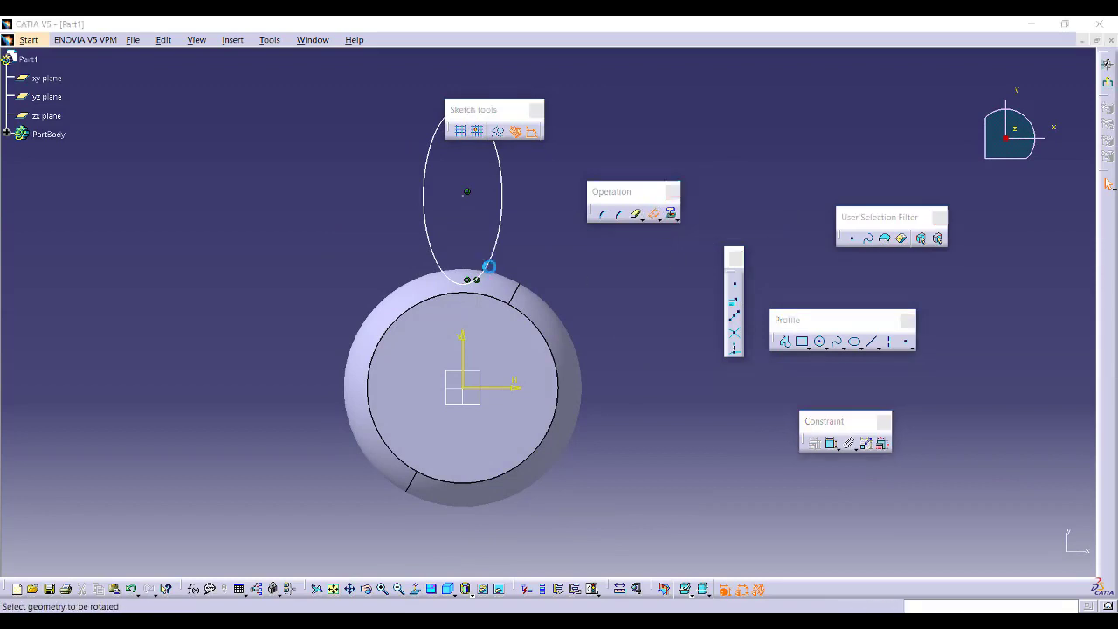
left_click(502, 220)
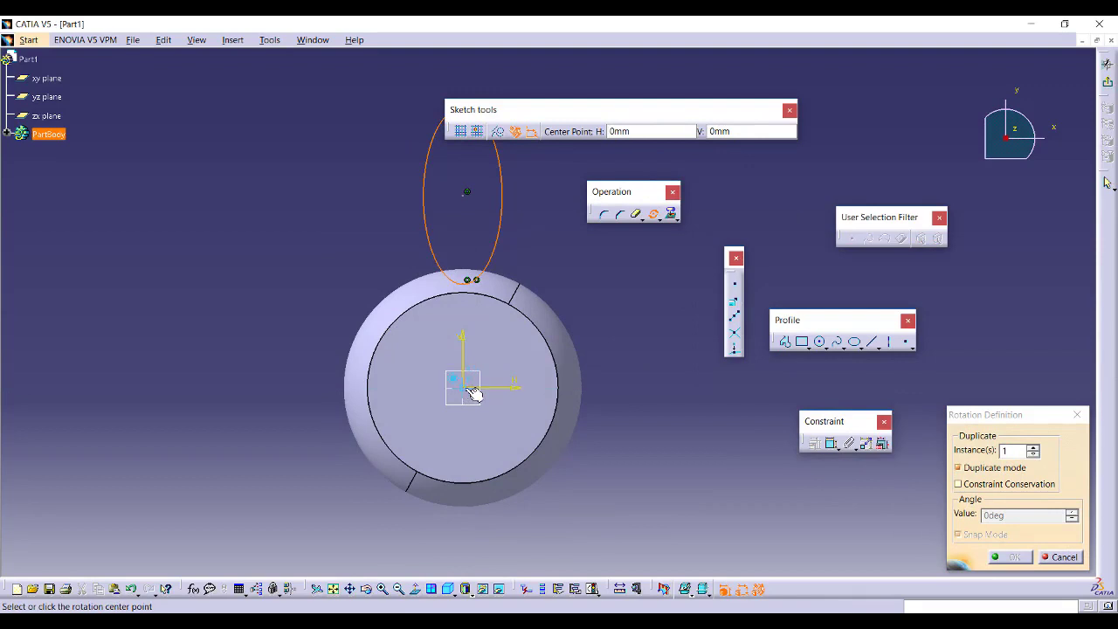
left_click(463, 386)
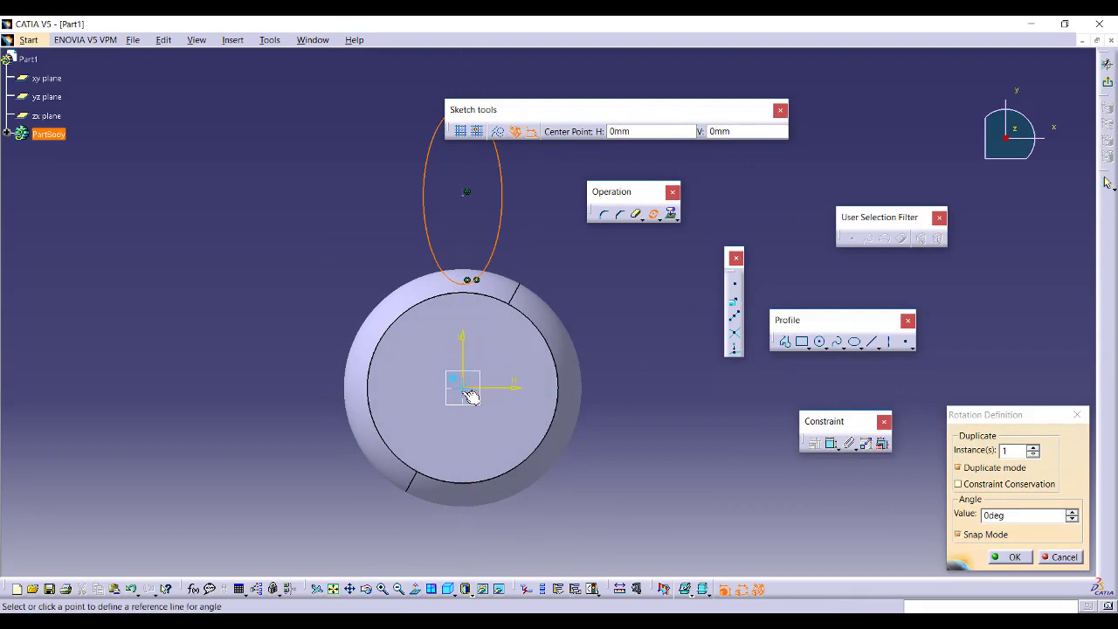
left_click(693, 388)
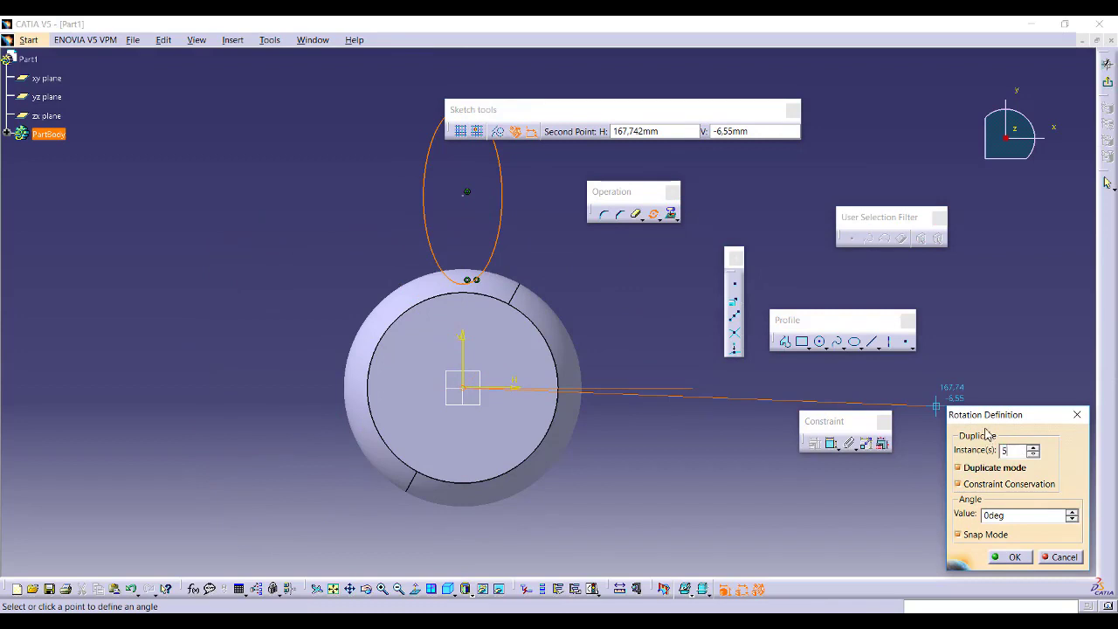
double_click(1019, 515)
type("0")
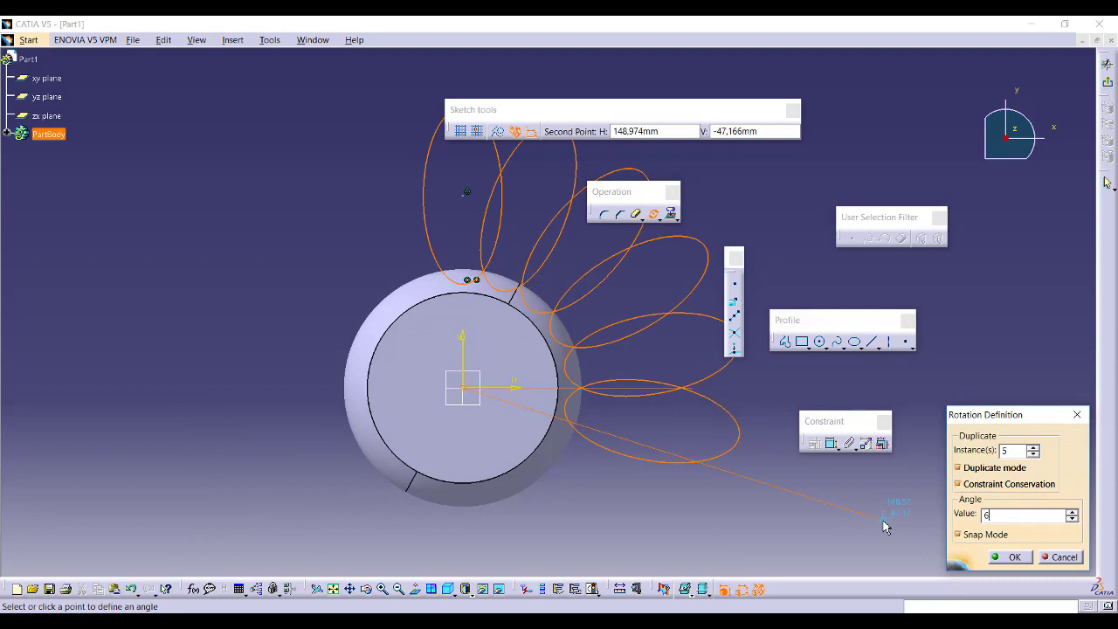
type("0deg")
key("Return")
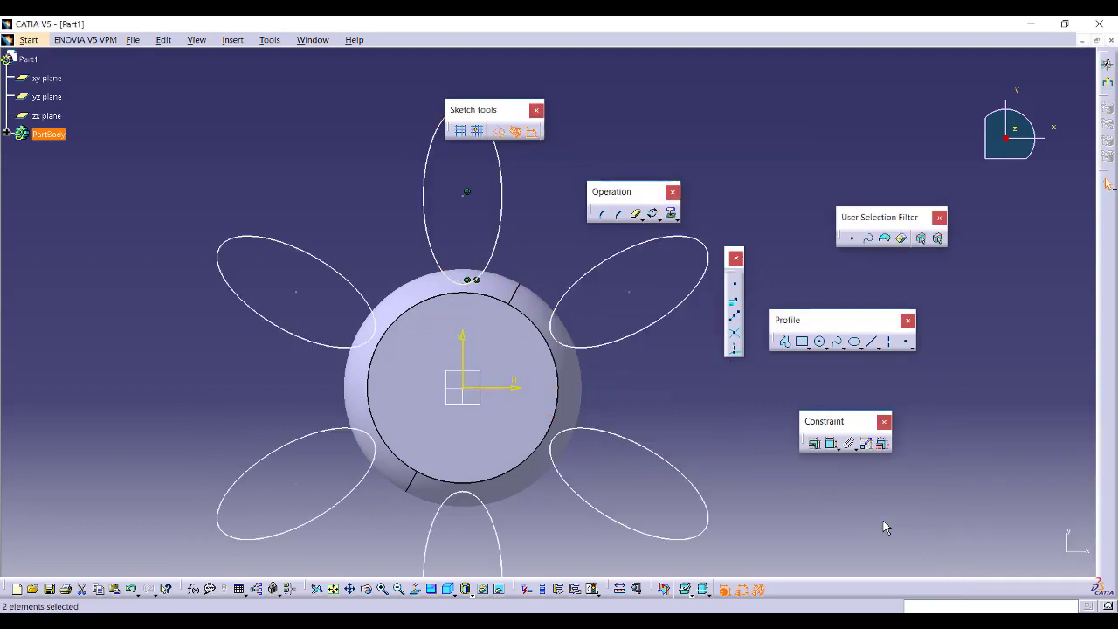
- Leave the sketch and cut the six ellipses through the body with a Pocket of type Up to last
left_click(1106, 82)
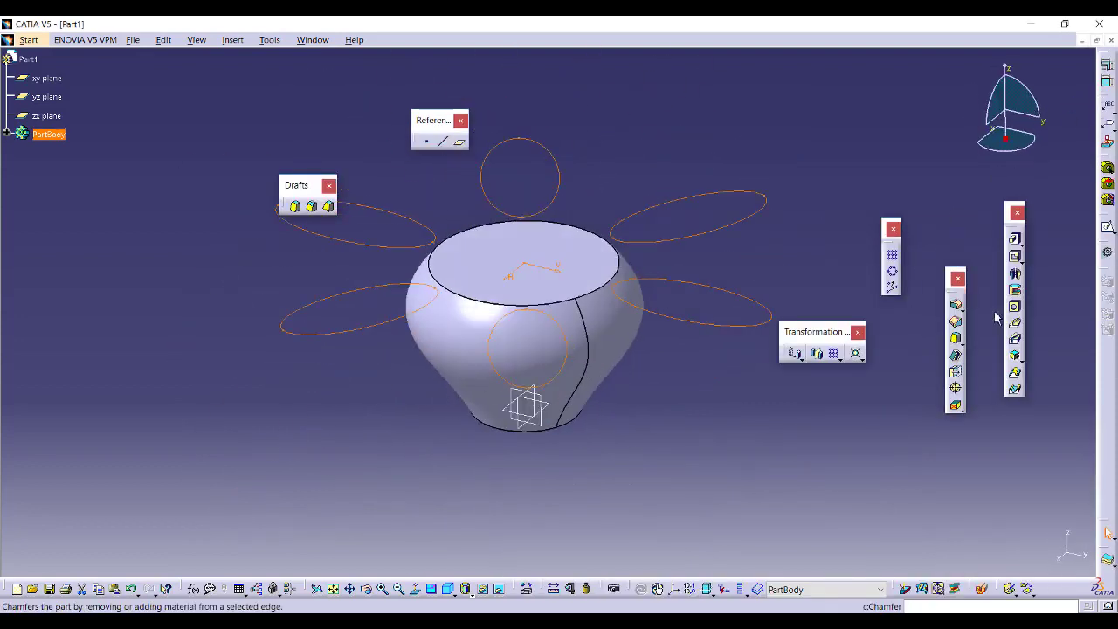
left_click(1014, 256)
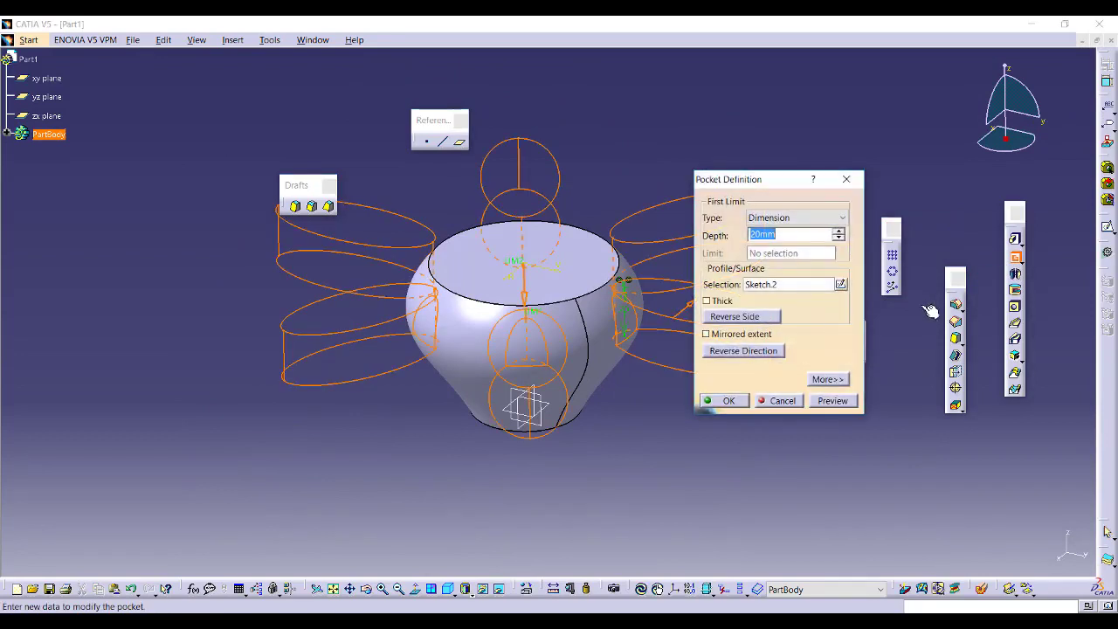
left_click(818, 220)
left_click(786, 252)
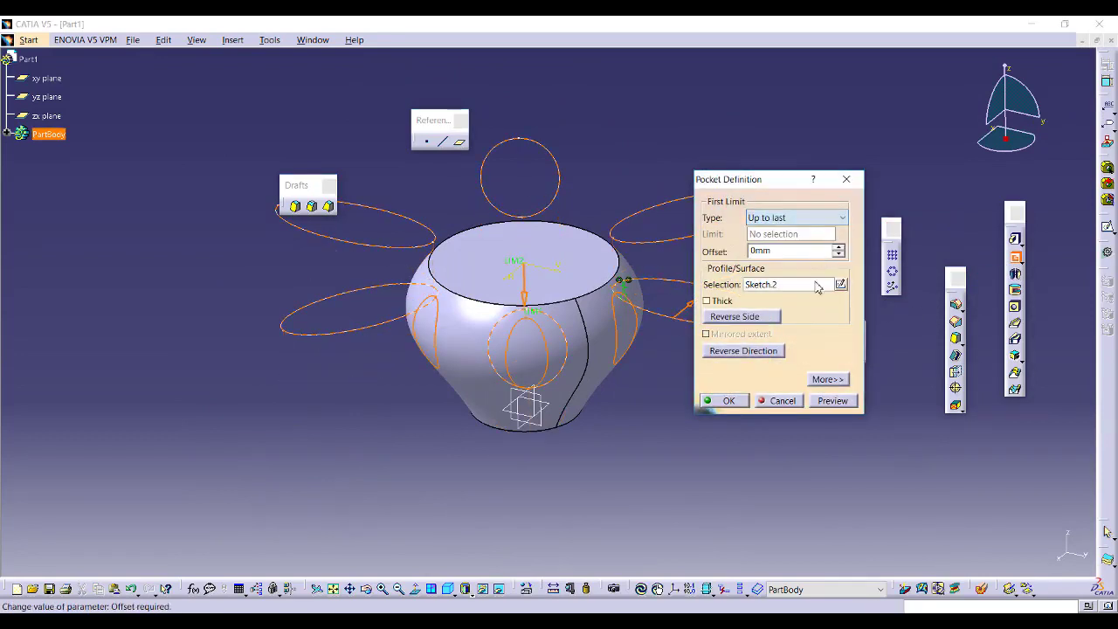
left_click(738, 403)
middle_click_drag(701, 327, 654, 345)
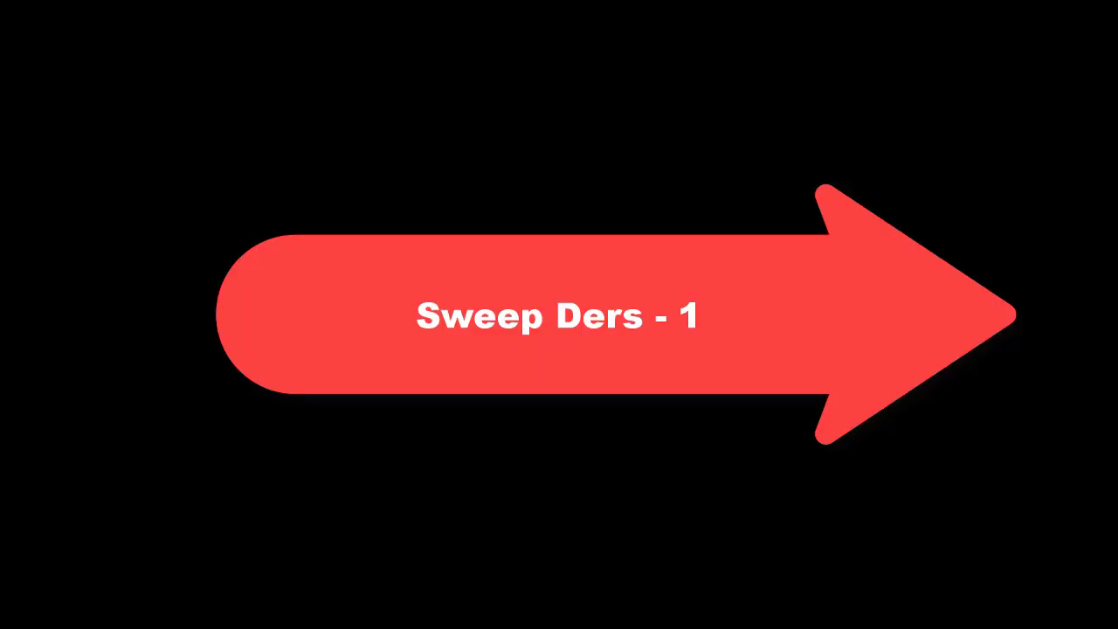
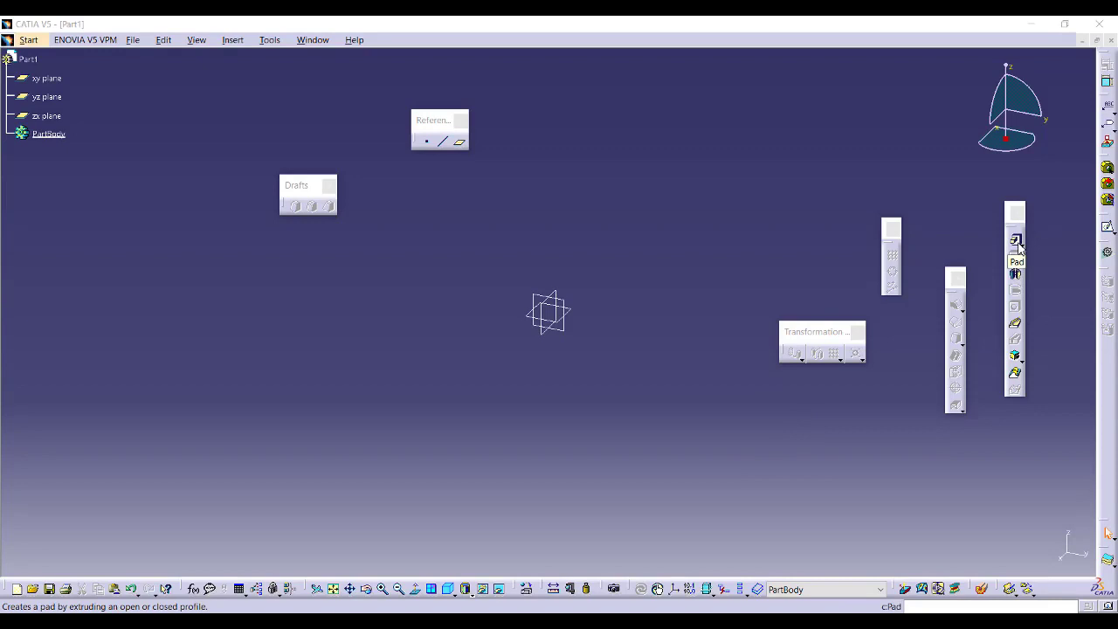
left_click(1106, 230)
left_click(1013, 240)
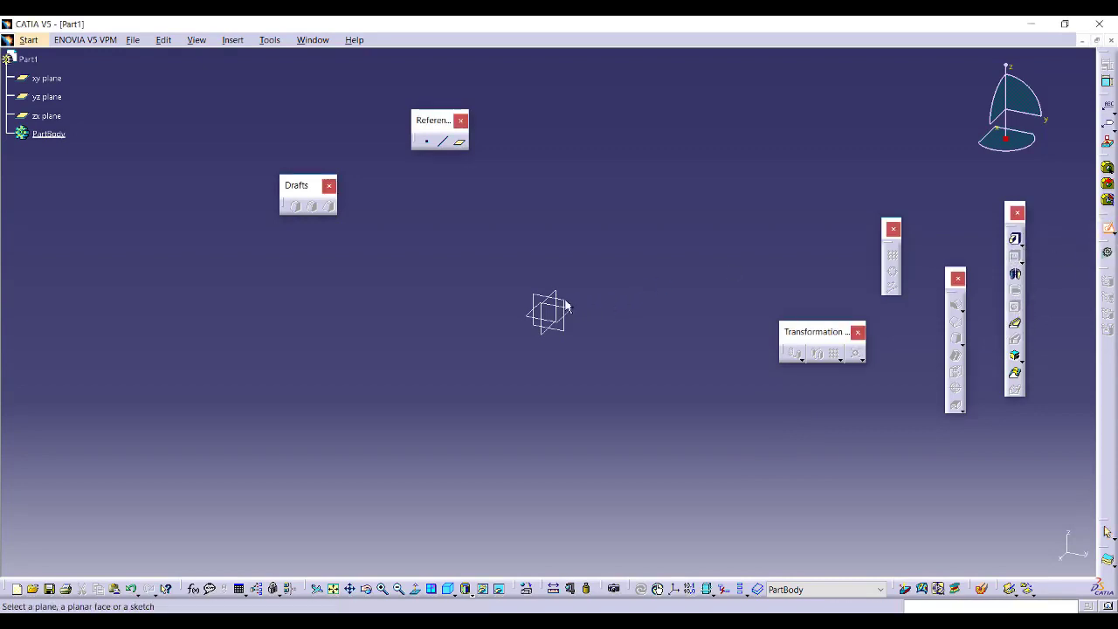
left_click(570, 306)
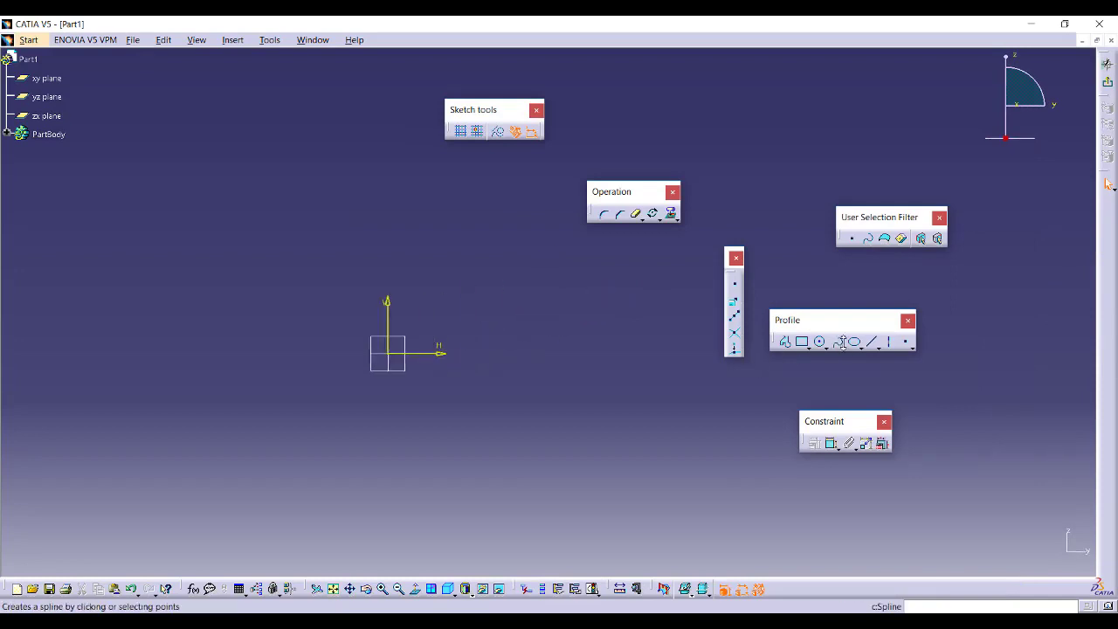
left_click(1106, 81)
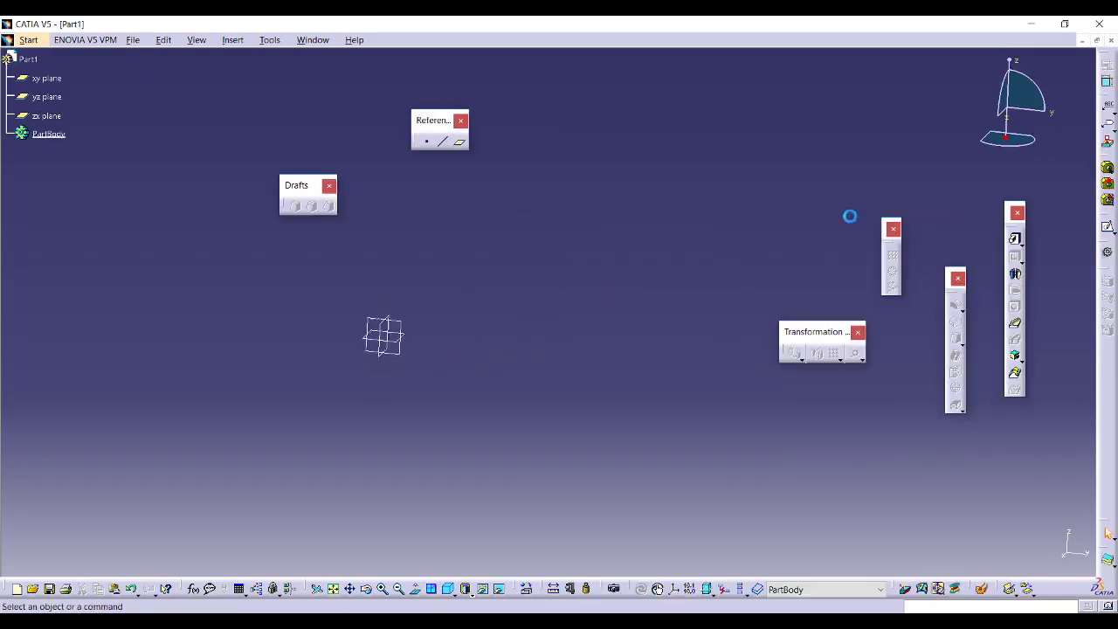
- Sketch an upright elongated hole on the xy plane, centred on the vertical axis, radius about 46 mm and centres about 120 mm apart
middle_click_drag(452, 284, 701, 282)
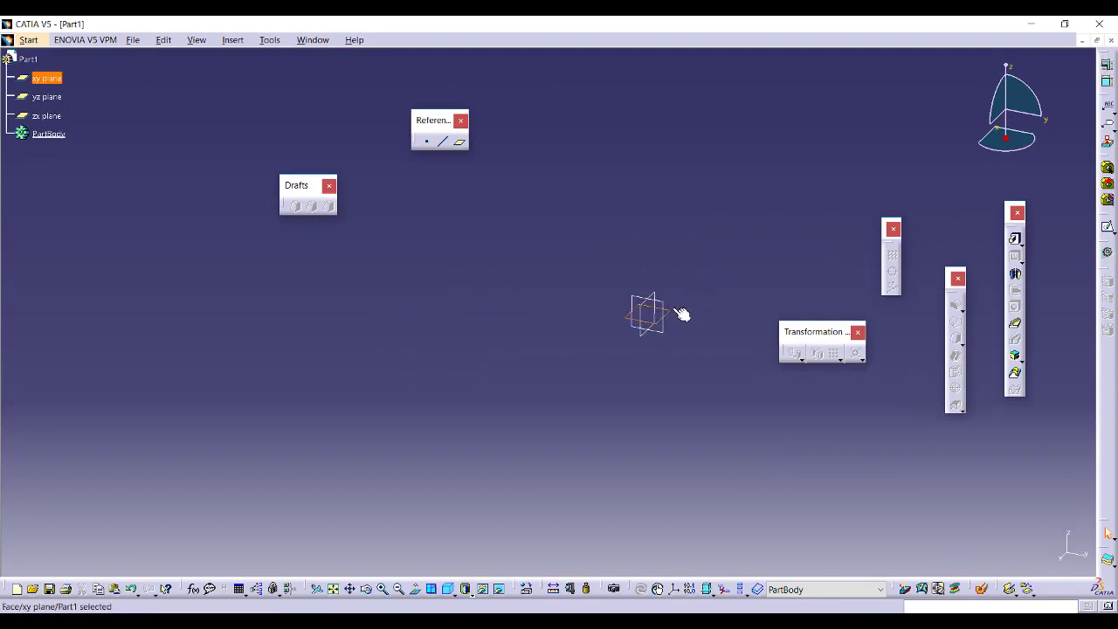
left_click(1107, 226)
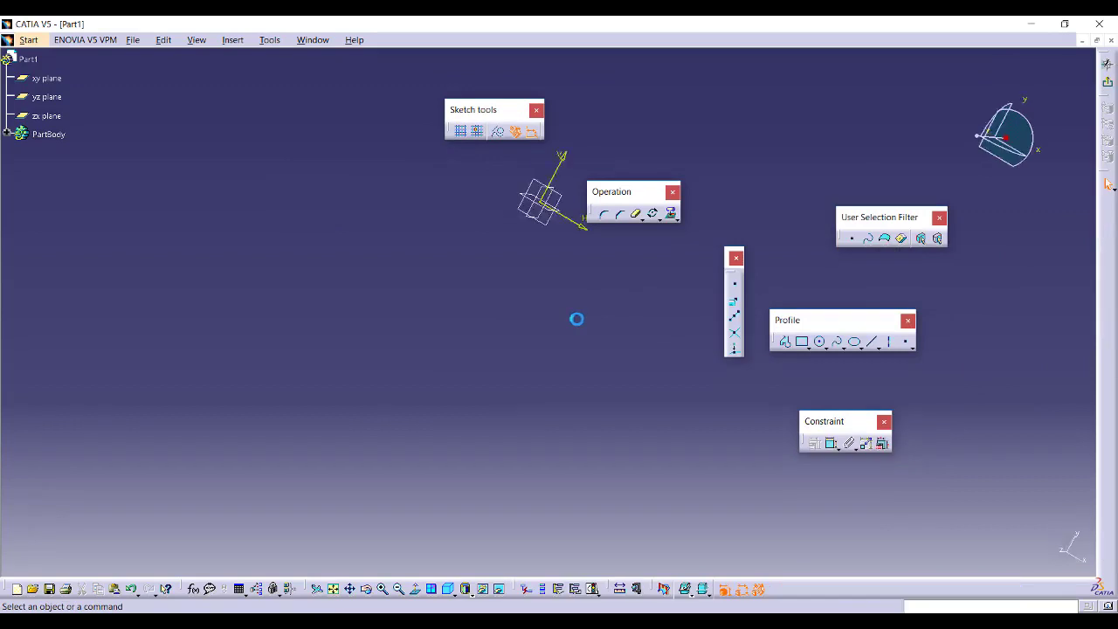
left_click(807, 346)
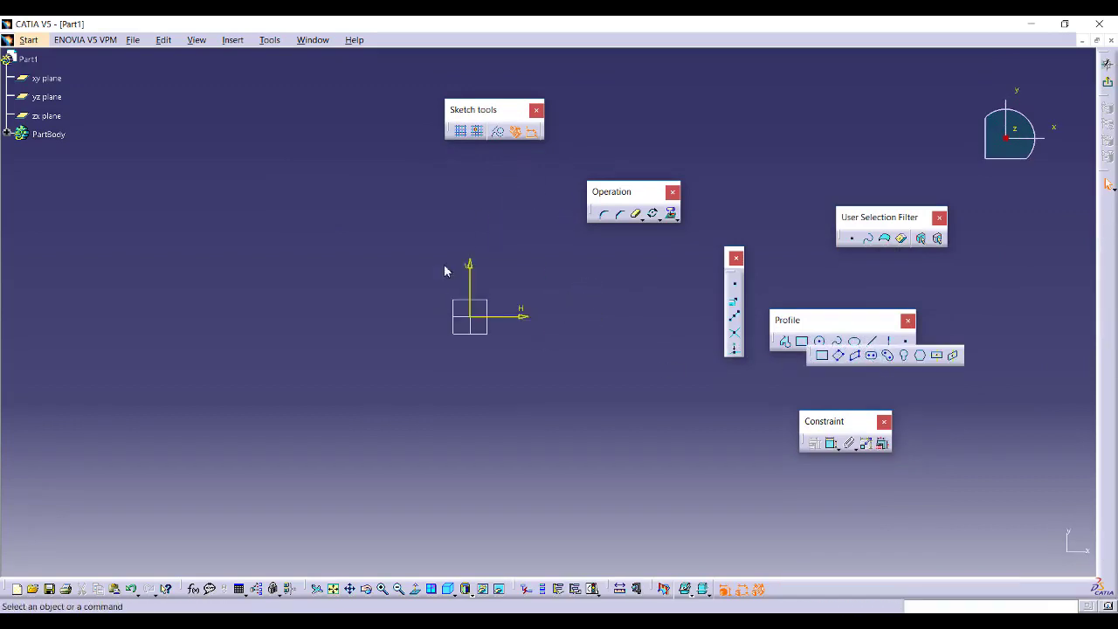
left_click(469, 202)
left_click(470, 454)
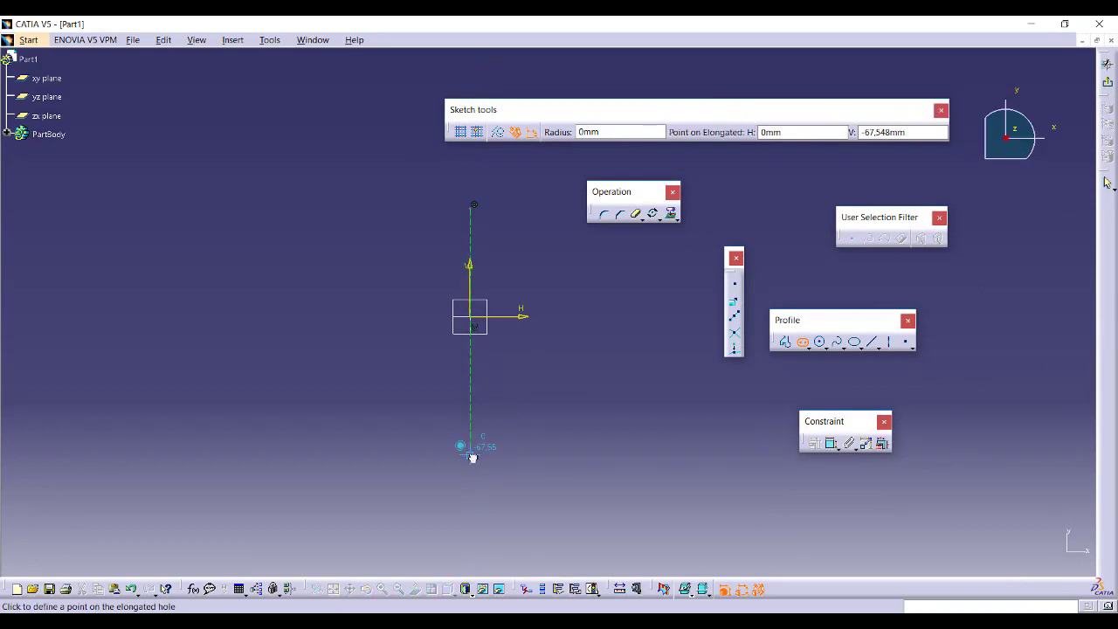
left_click(567, 449)
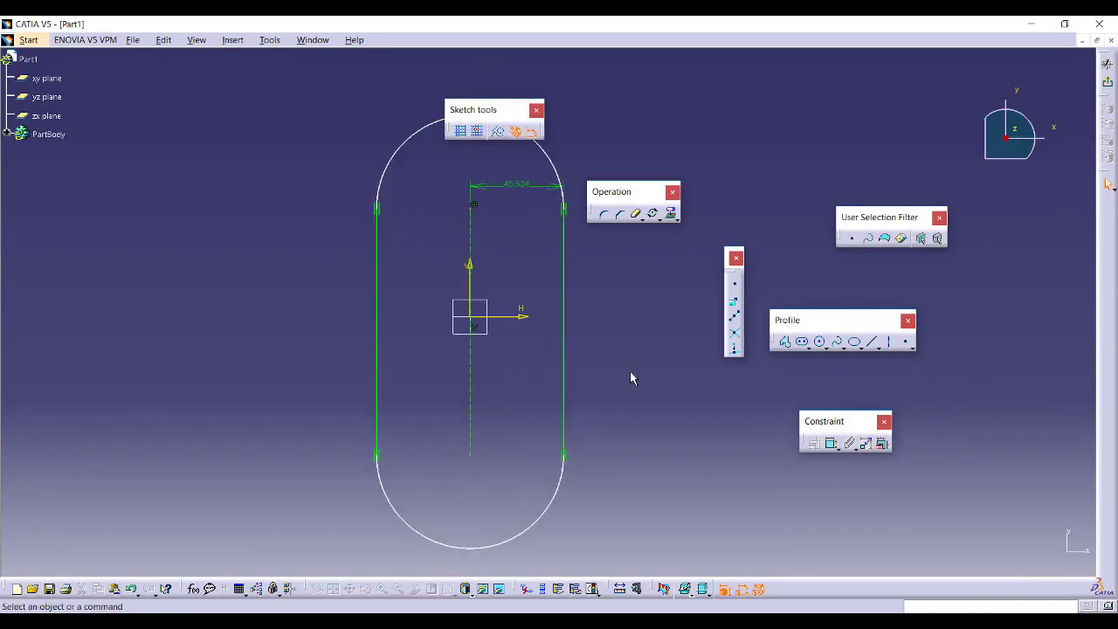
- Constrain the elongated hole's two end centres symmetric about the horizontal axis and leave the sketch
left_click(831, 444)
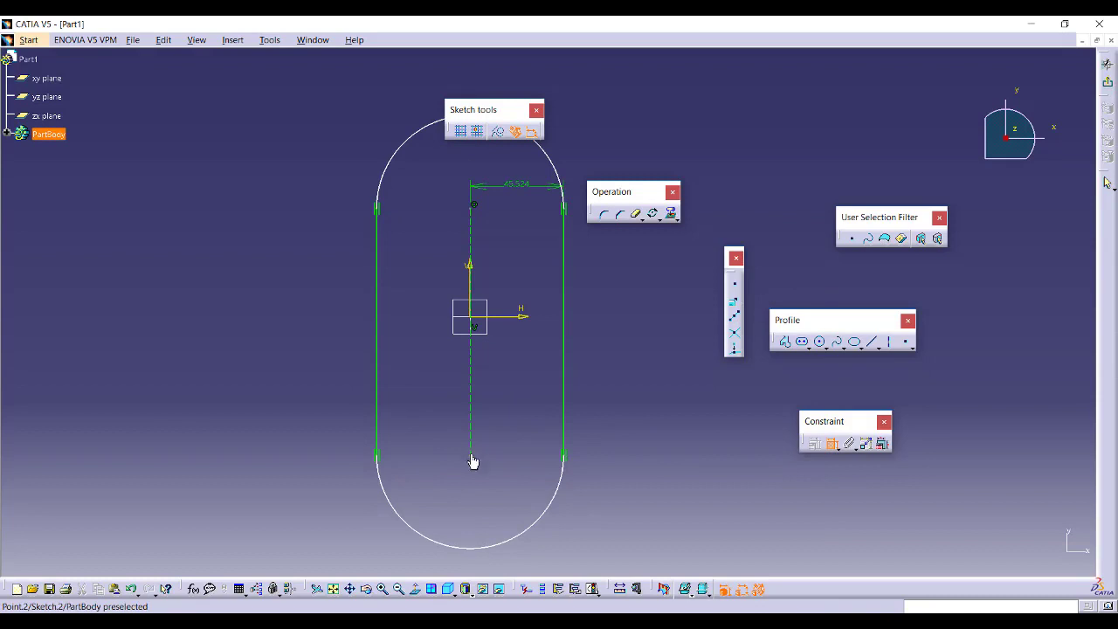
left_click(474, 206)
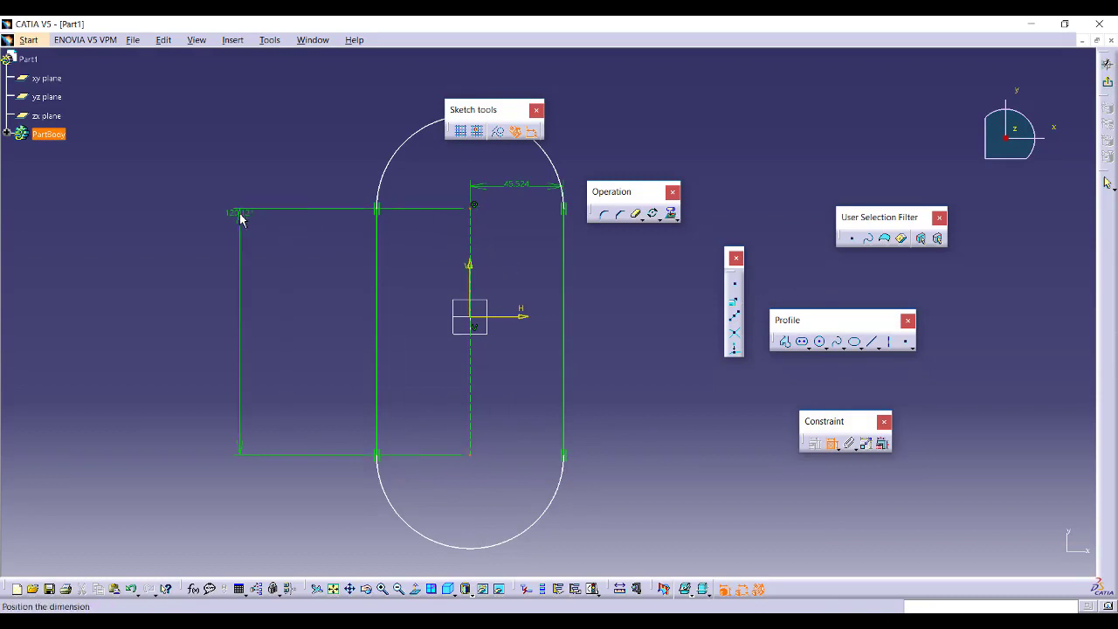
right_click(240, 215)
left_click(308, 320)
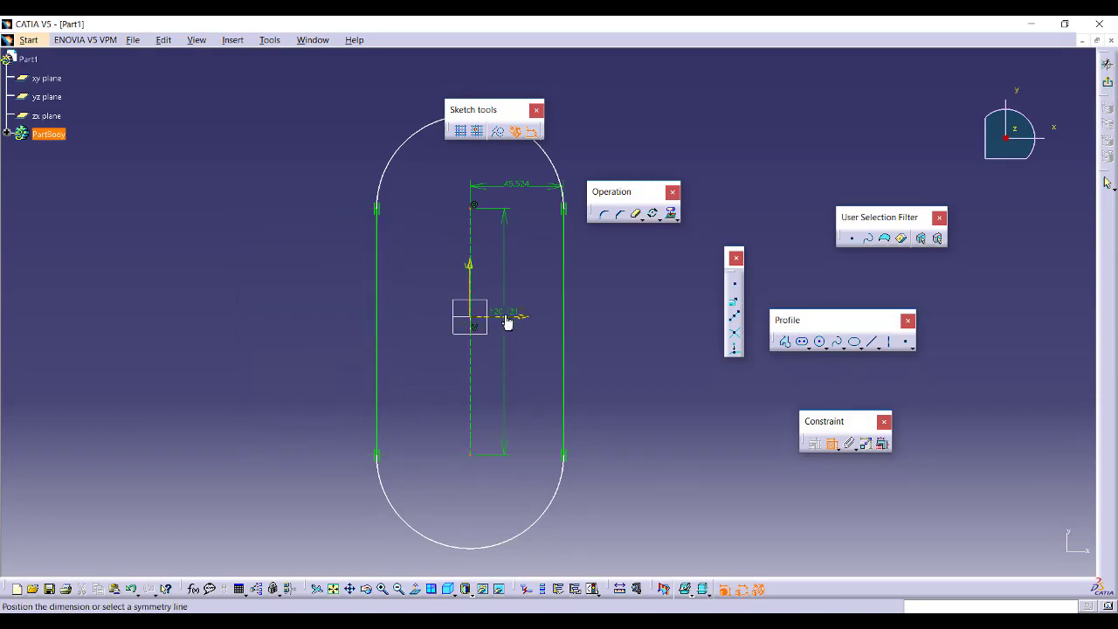
left_click(507, 316)
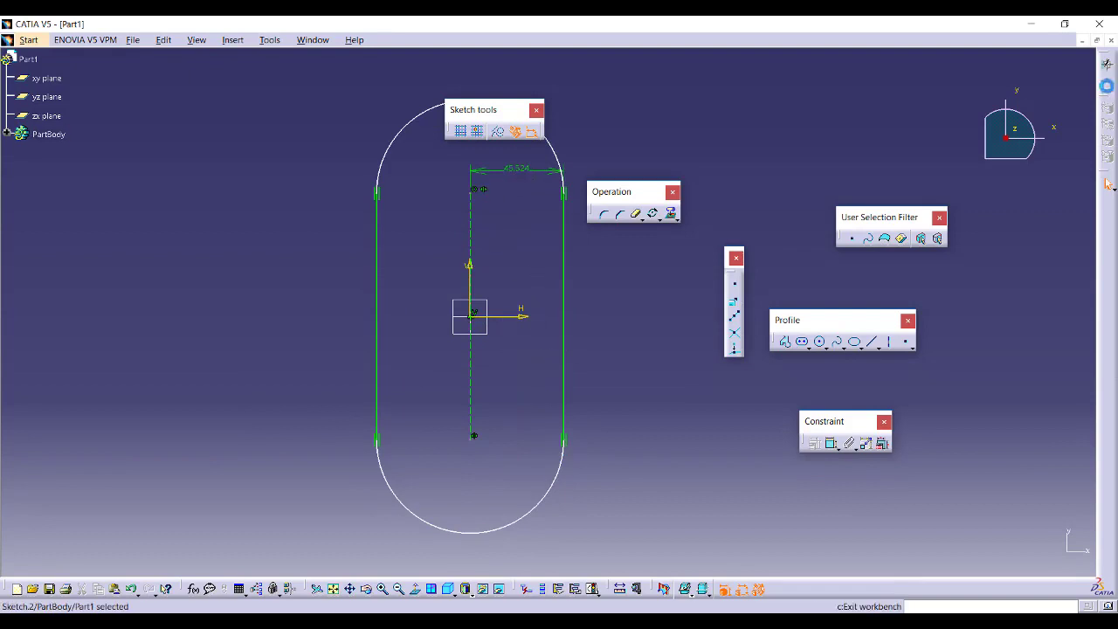
left_click(1106, 82)
- Sketch a circle on the zx plane with its centre on the horizontal axis, just outside the elongated hole's straight side
left_click(676, 174)
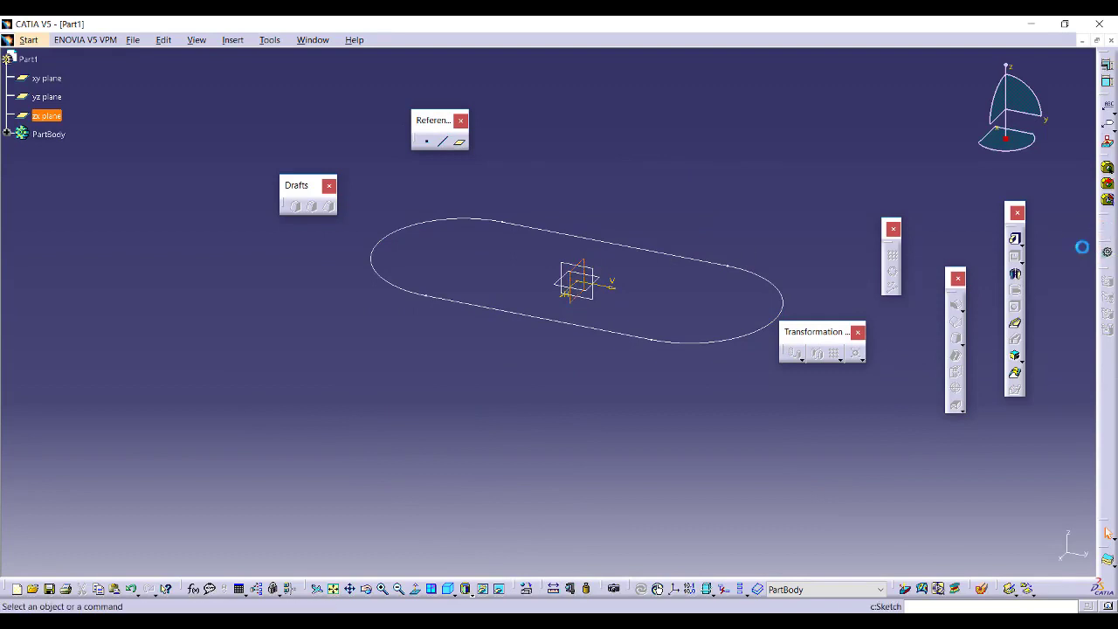
left_click(1107, 227)
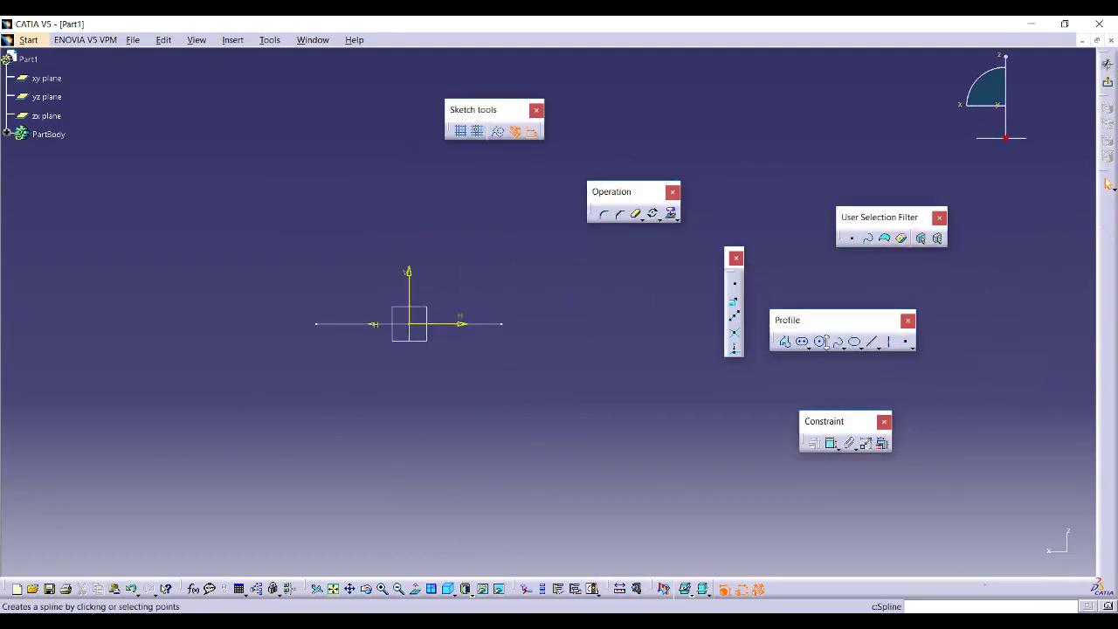
left_click(819, 342)
left_click(515, 320)
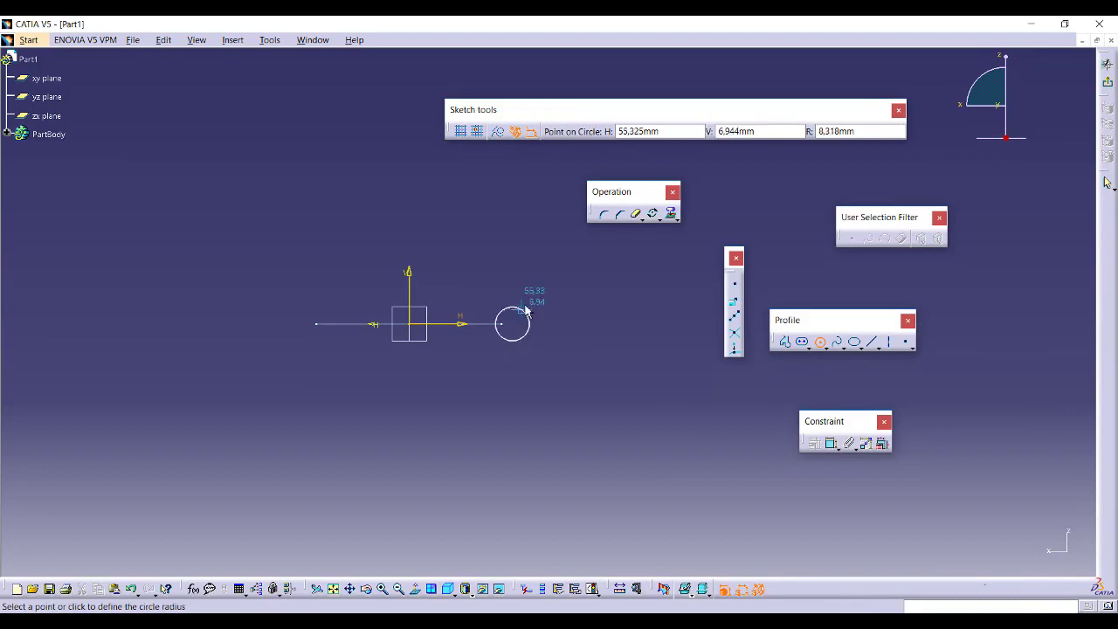
left_click(536, 297)
left_click(575, 290)
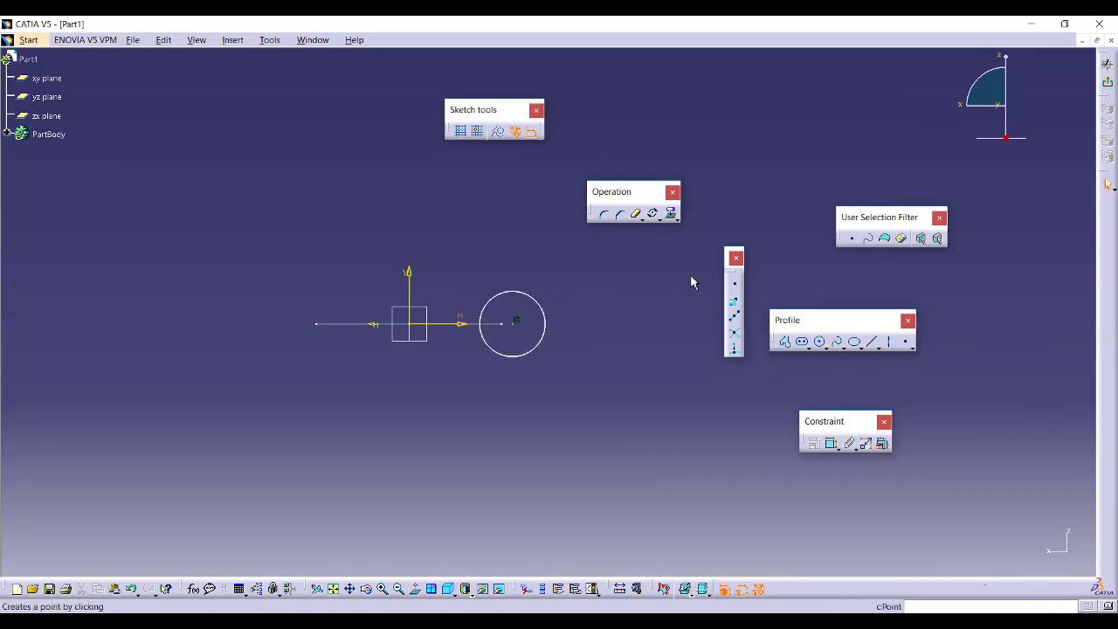
- Make the circle's centre coincident with the end point of the elongated hole's edge-on outline and leave the sketch
left_click(830, 443)
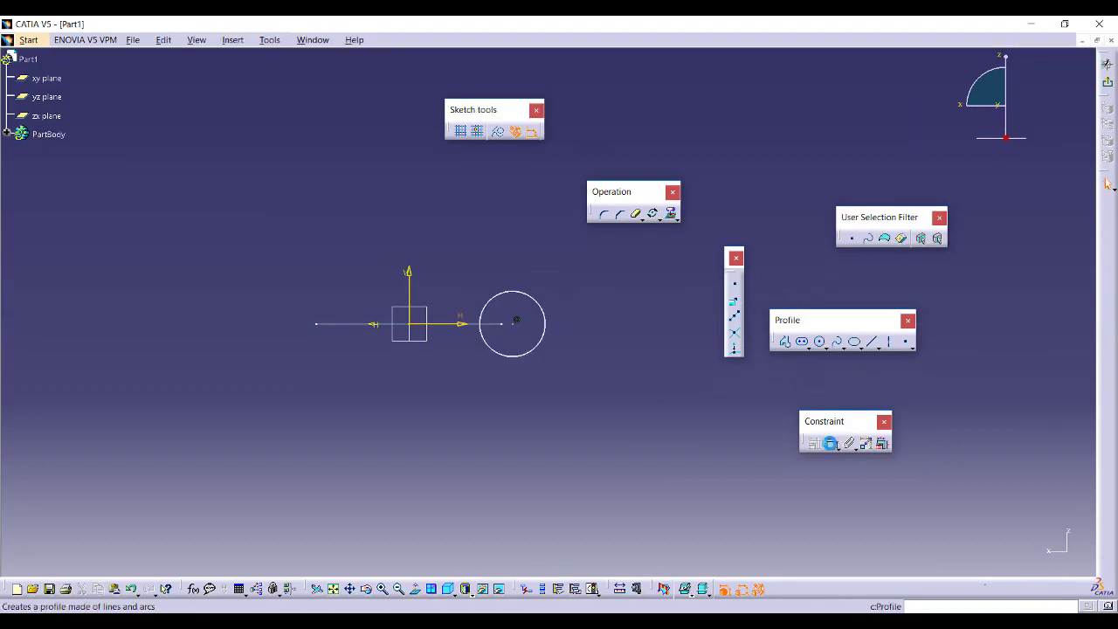
left_click(516, 323)
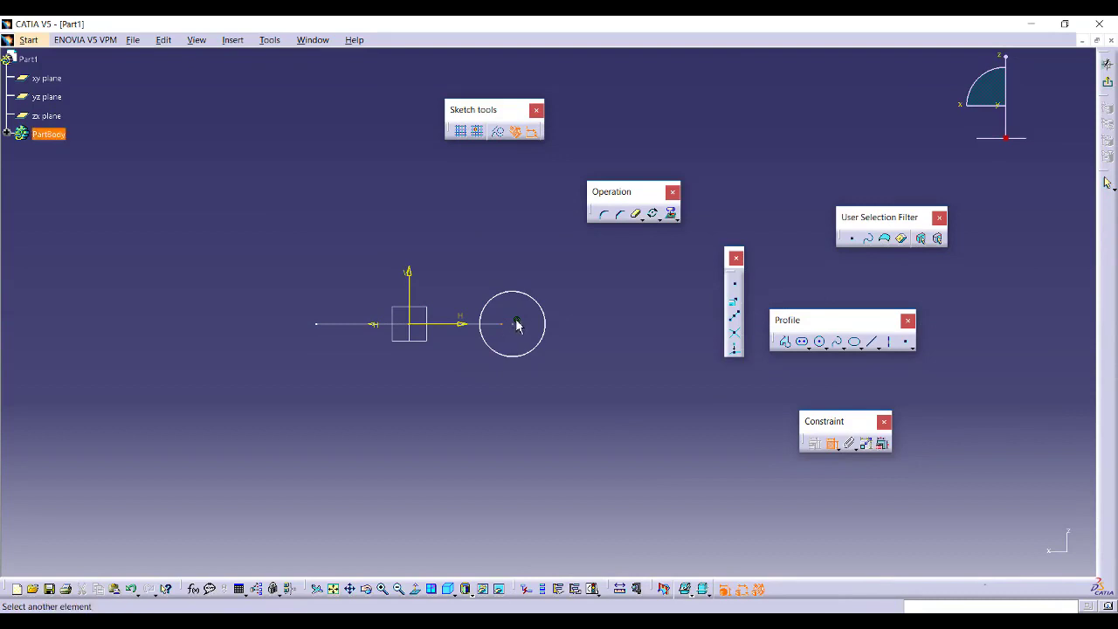
left_click(521, 327)
right_click(517, 249)
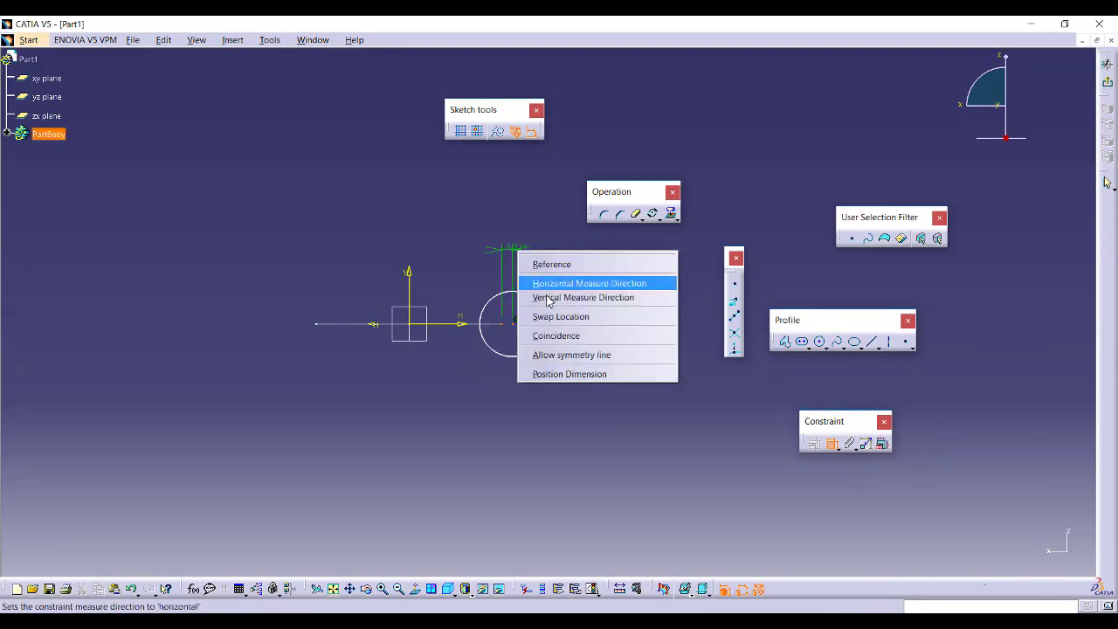
left_click(580, 335)
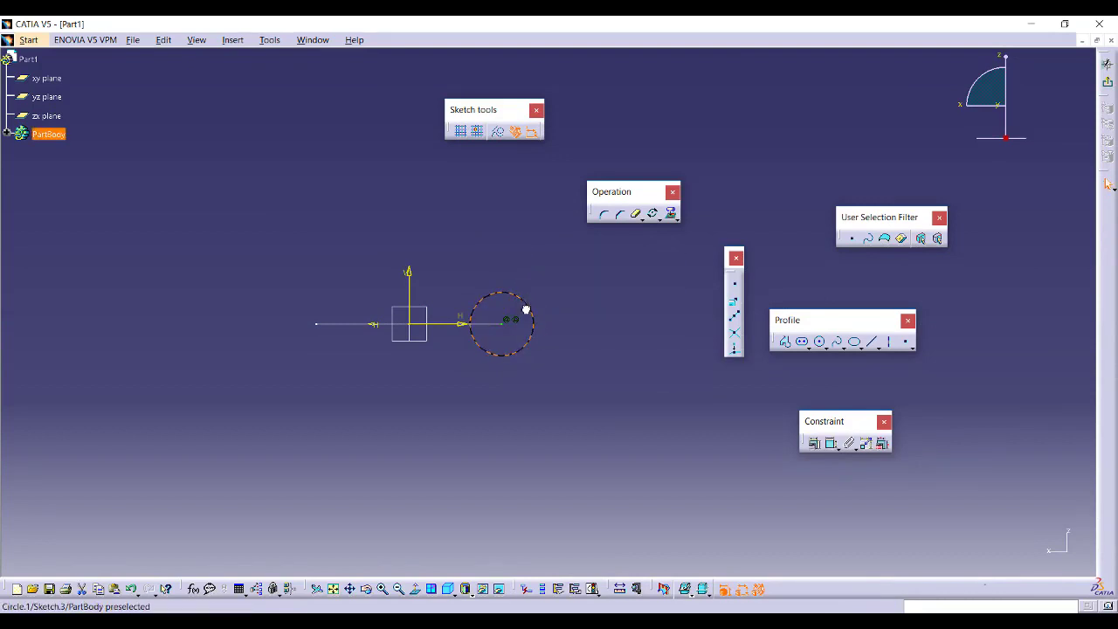
left_click(1105, 120)
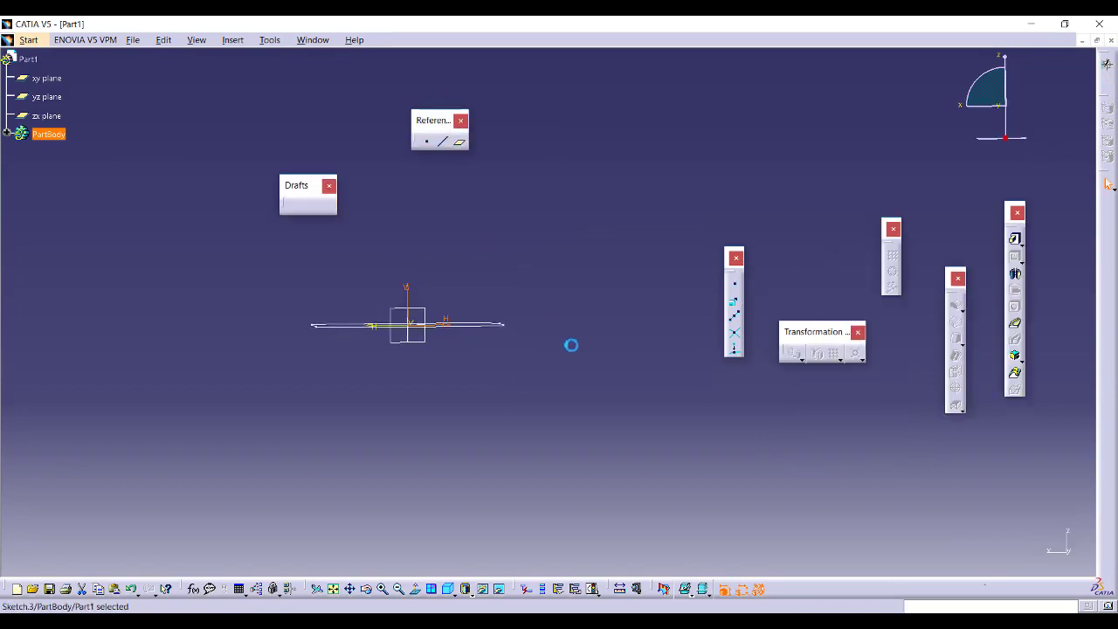
- Sweep the circle along the elongated hole outline with the Rib feature, keeping the profile control at Keep angle
middle_click_drag(556, 354, 554, 302)
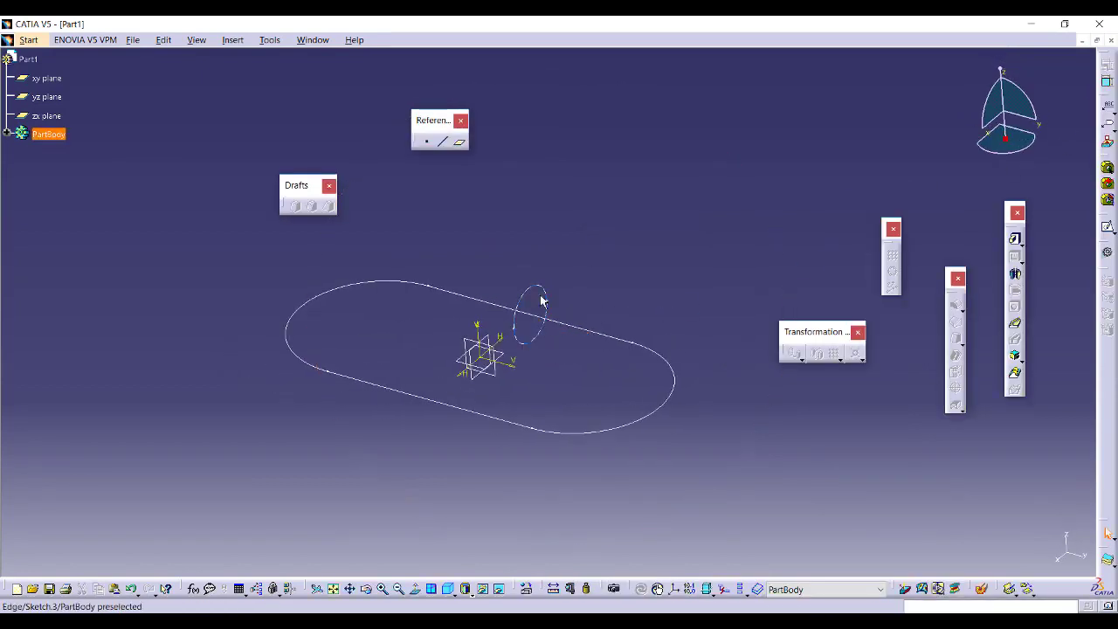
left_click(584, 337)
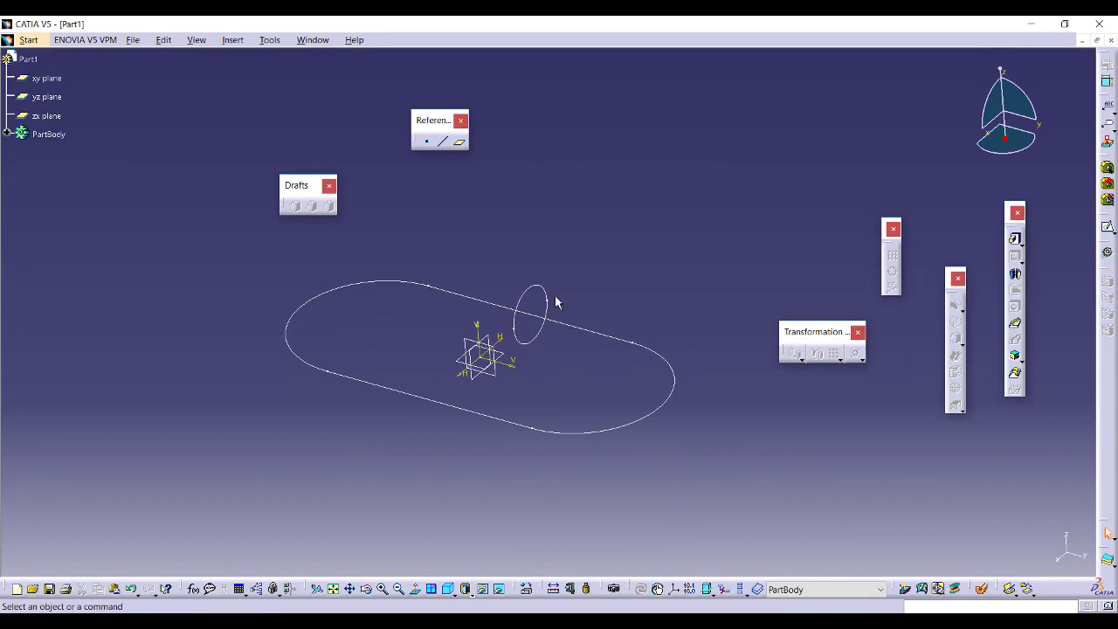
left_click(580, 302)
left_click(1015, 325)
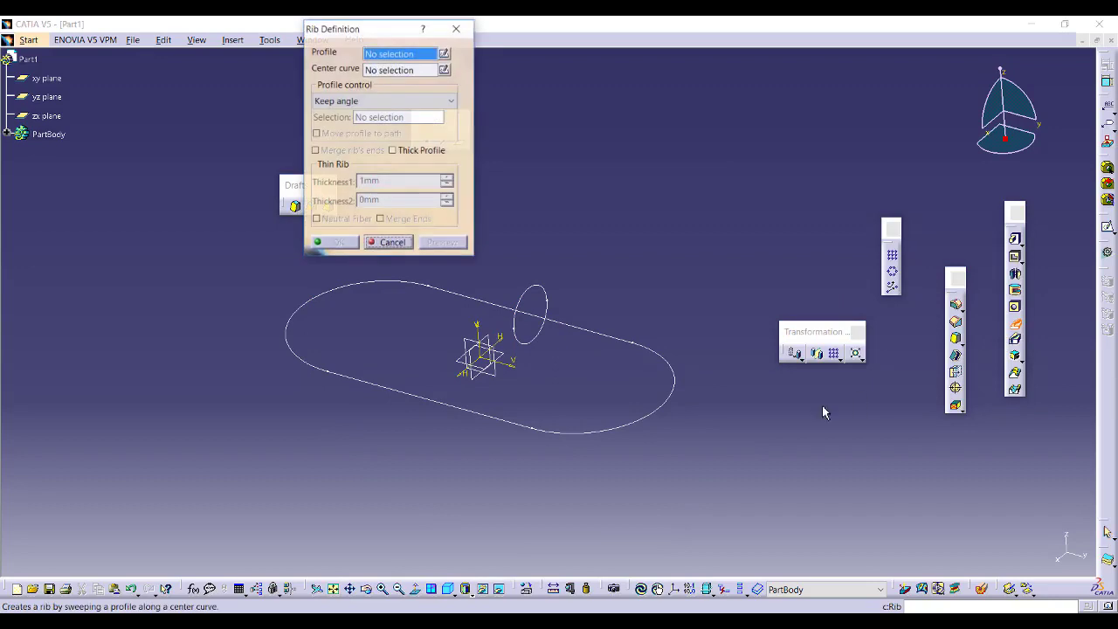
left_click(548, 287)
left_click(603, 335)
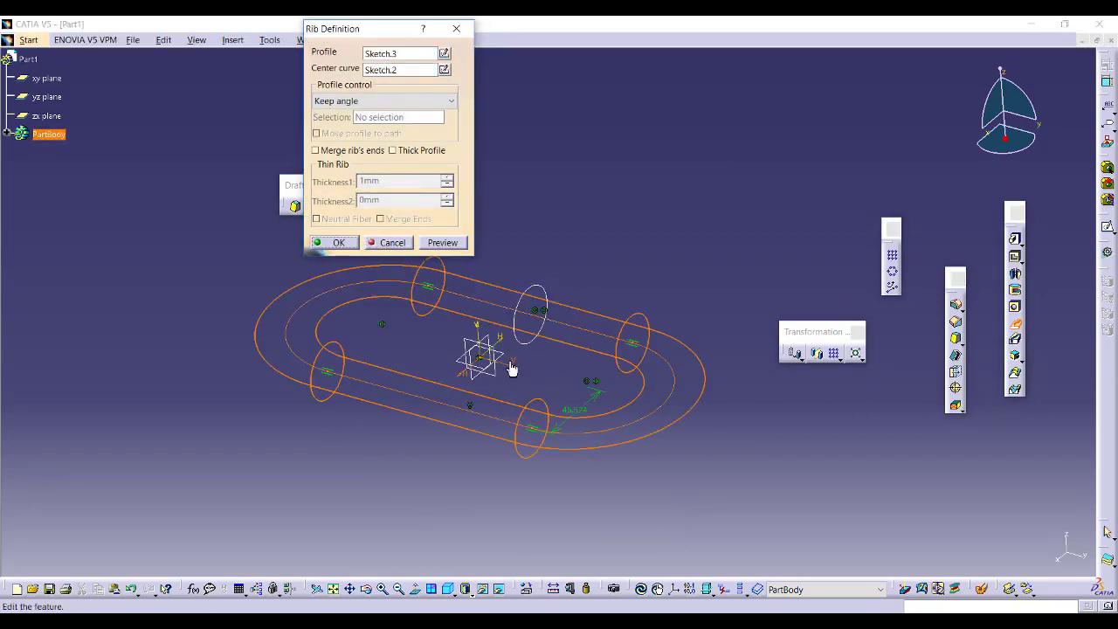
left_click(353, 247)
middle_click_drag(583, 267, 592, 306)
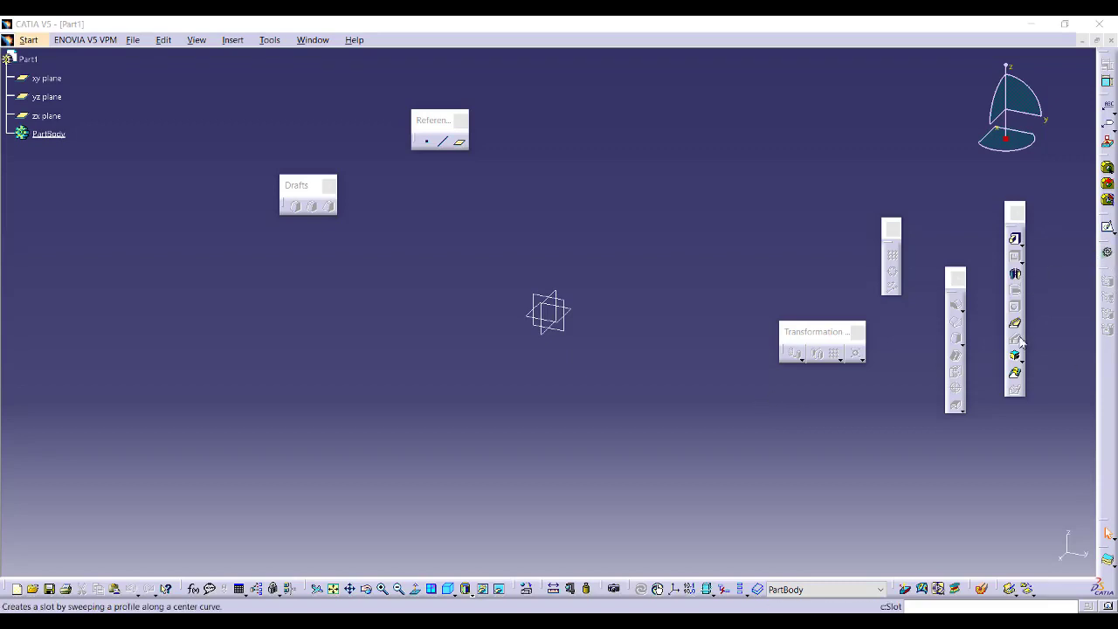
- In the empty part, sketch an upright elongated hole on the xy plane, radius about 54 mm, centred on the vertical axis, and leave the sketch
left_click(1108, 226)
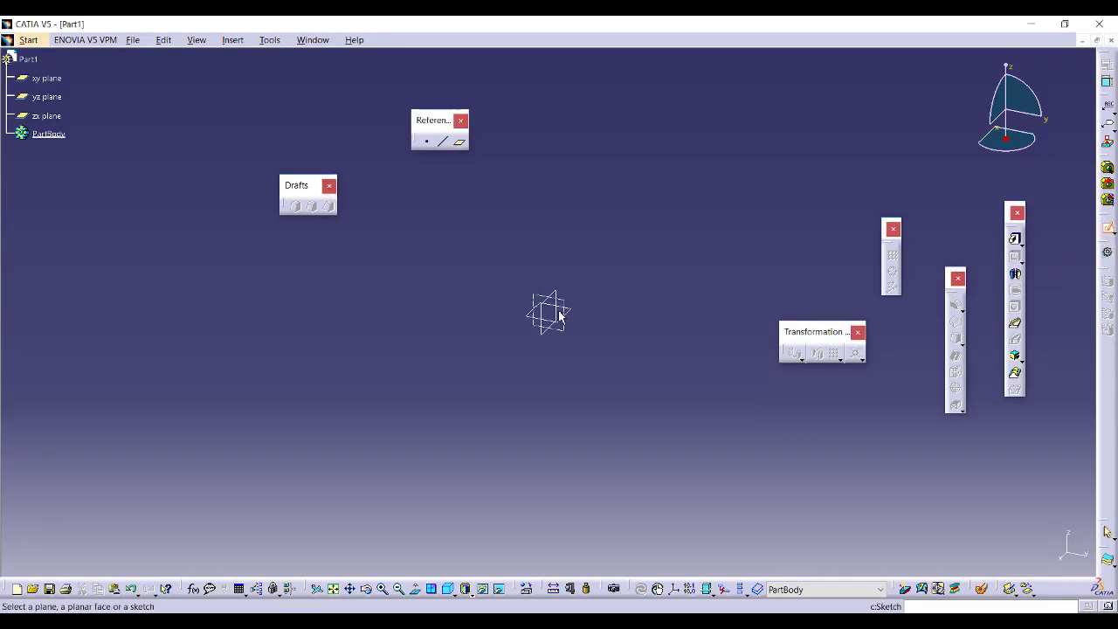
left_click(579, 314)
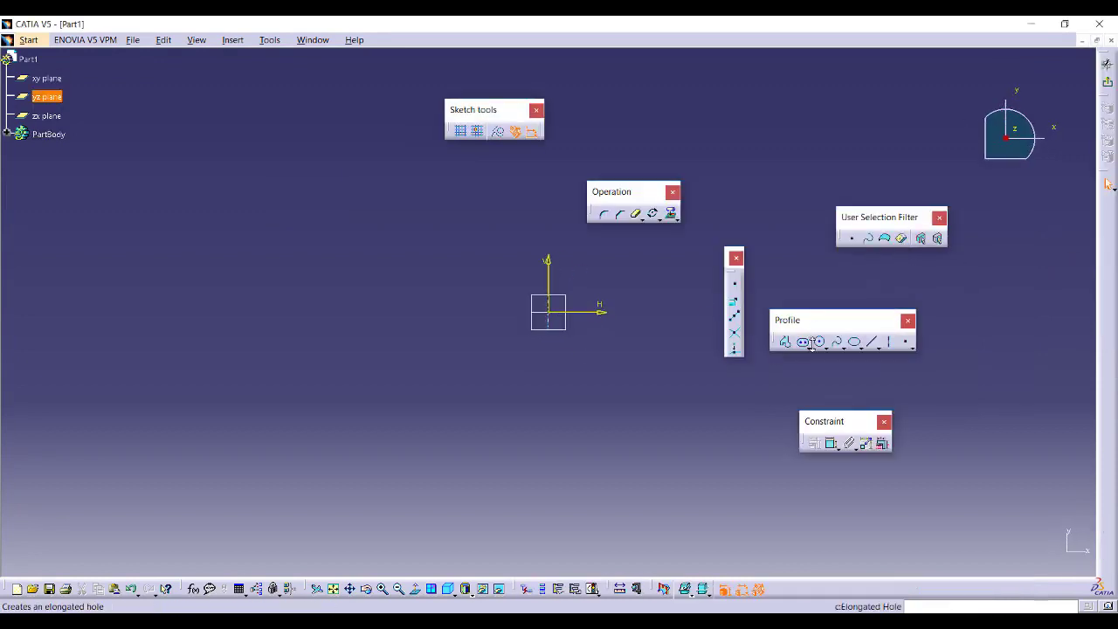
left_click(803, 341)
middle_click_drag(481, 343, 311, 371)
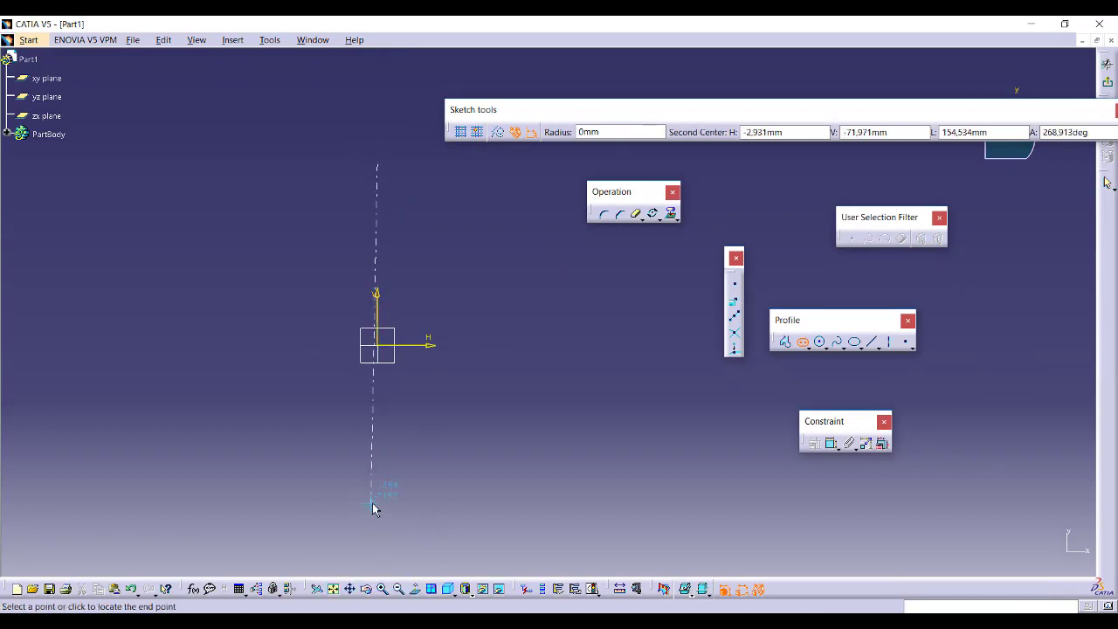
left_click(379, 499)
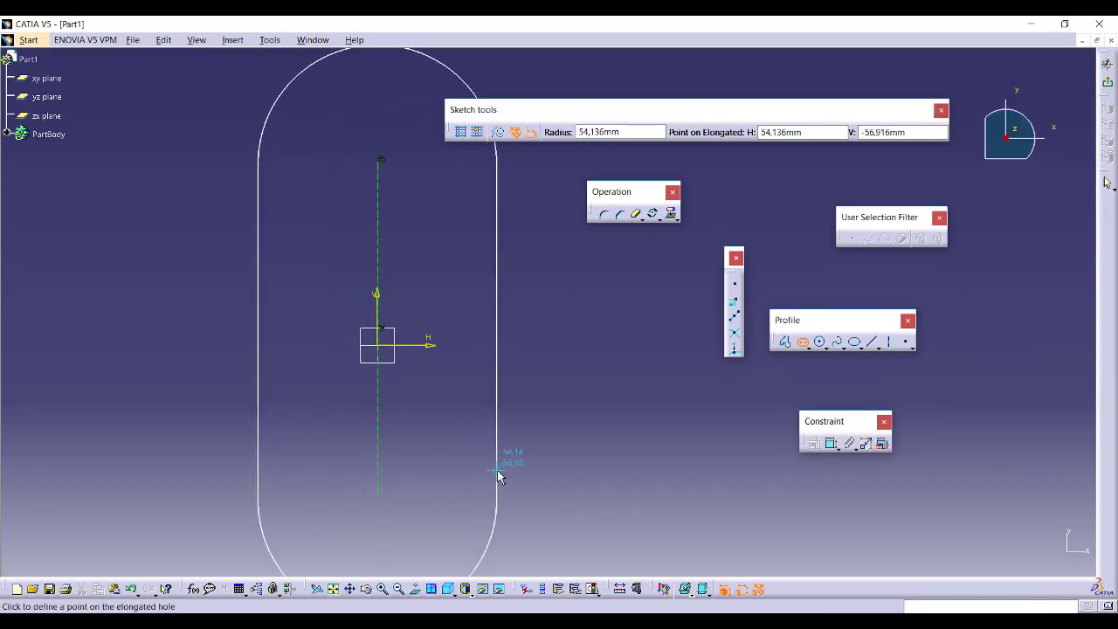
left_click(498, 476)
left_click(1107, 84)
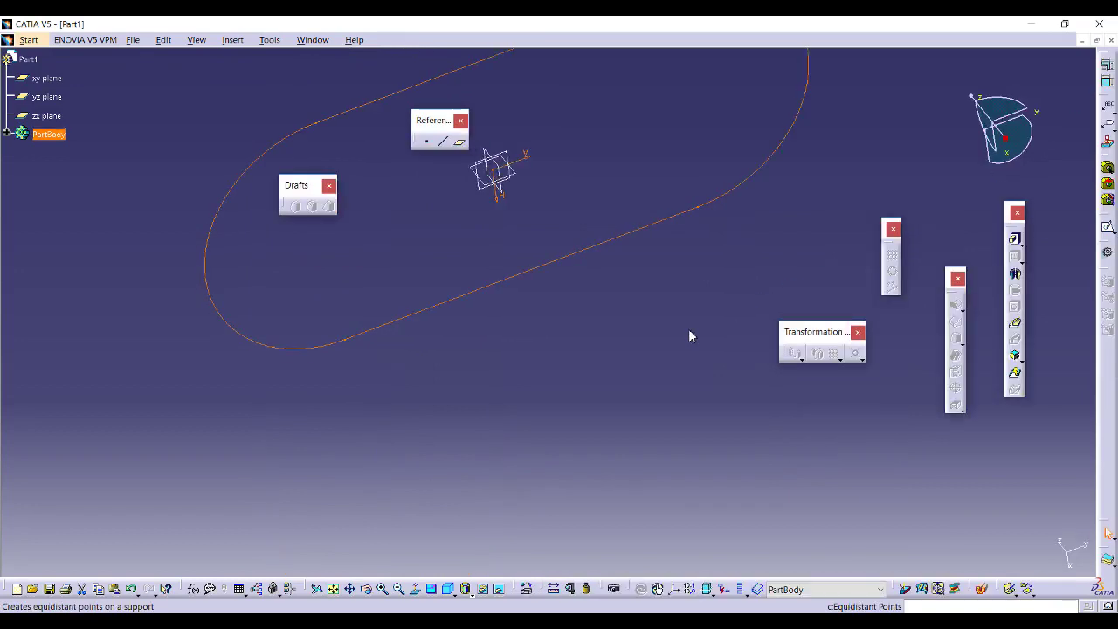
- Open a new sketch on the zx plane, crossing the elongated hole outline
left_click(624, 283)
left_click(602, 233)
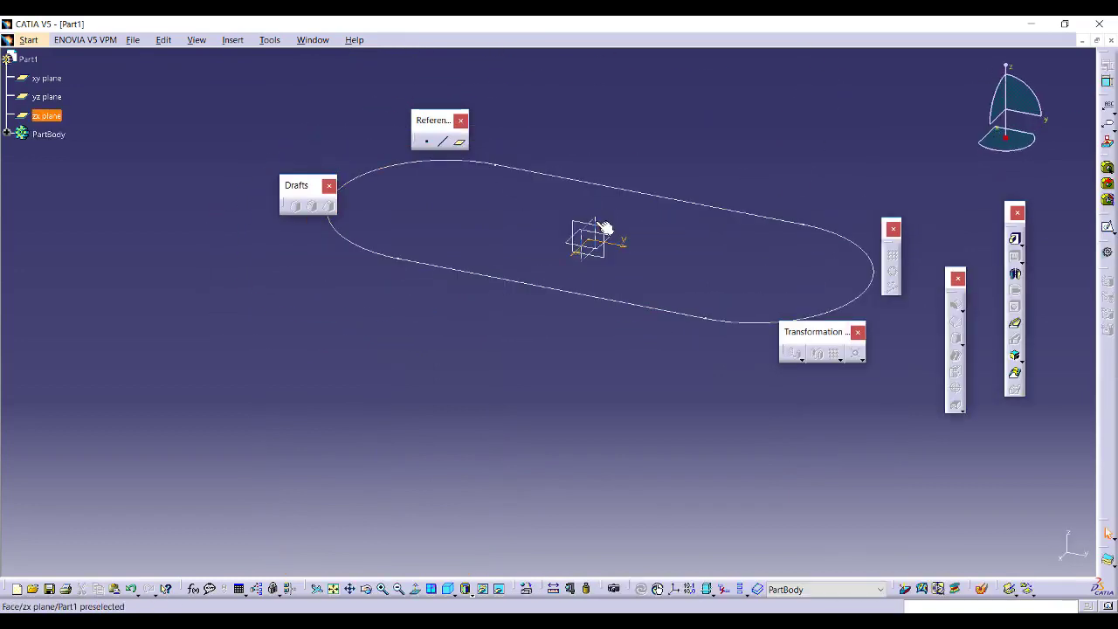
left_click(1105, 225)
mouse_move(375, 322)
middle_mouse_down()
mouse_move(424, 317)
mouse_move(434, 242)
mouse_move(523, 305)
middle_mouse_up()
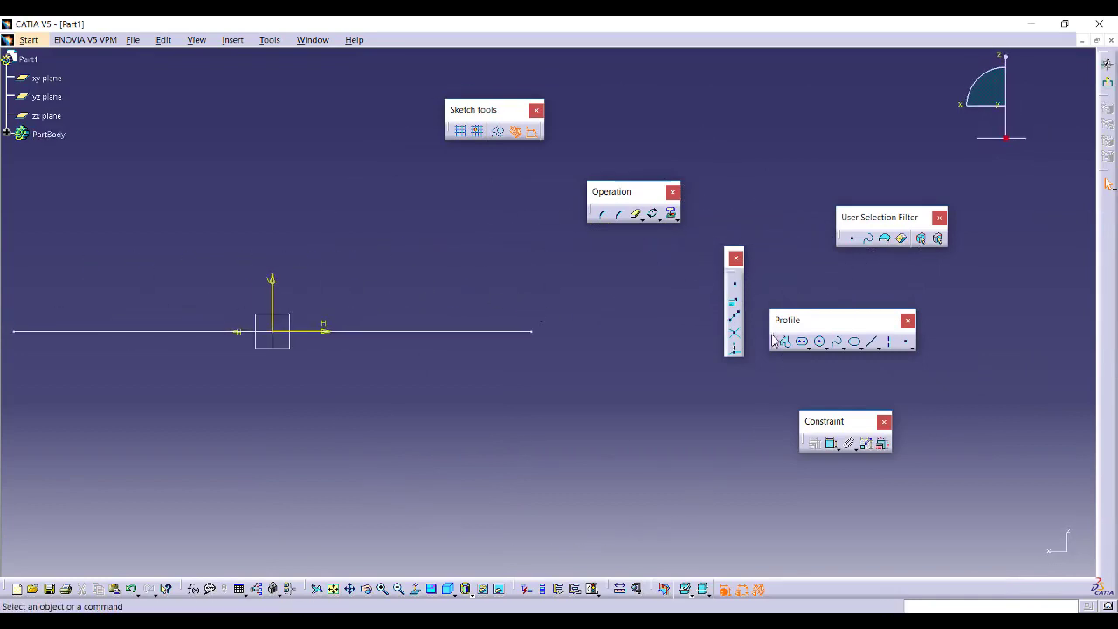
left_click(786, 342)
left_click(541, 199)
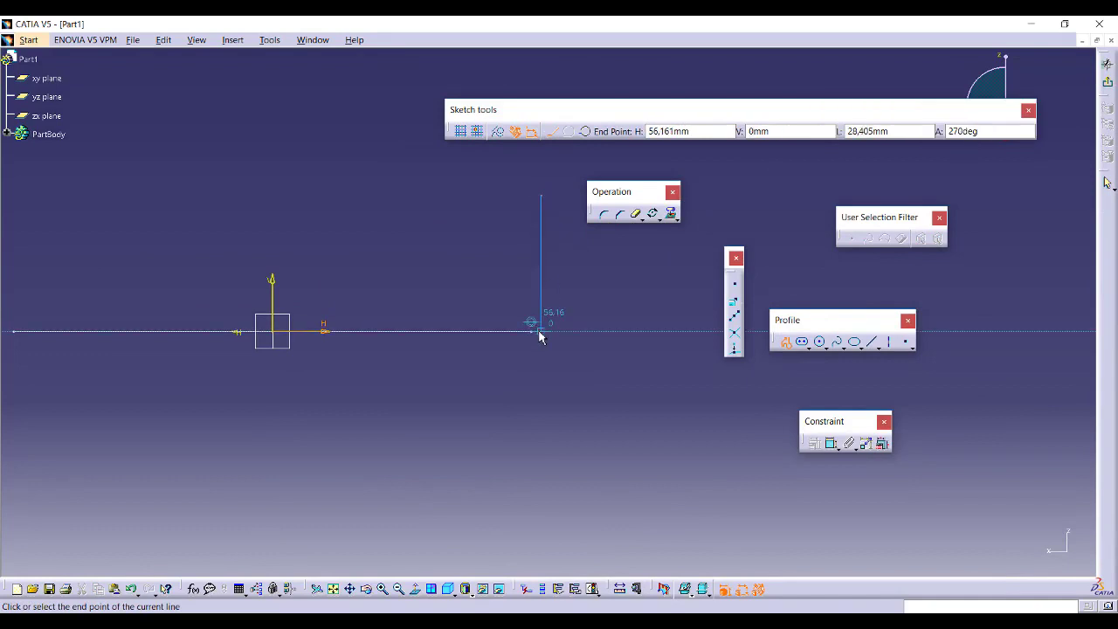
left_click(789, 342)
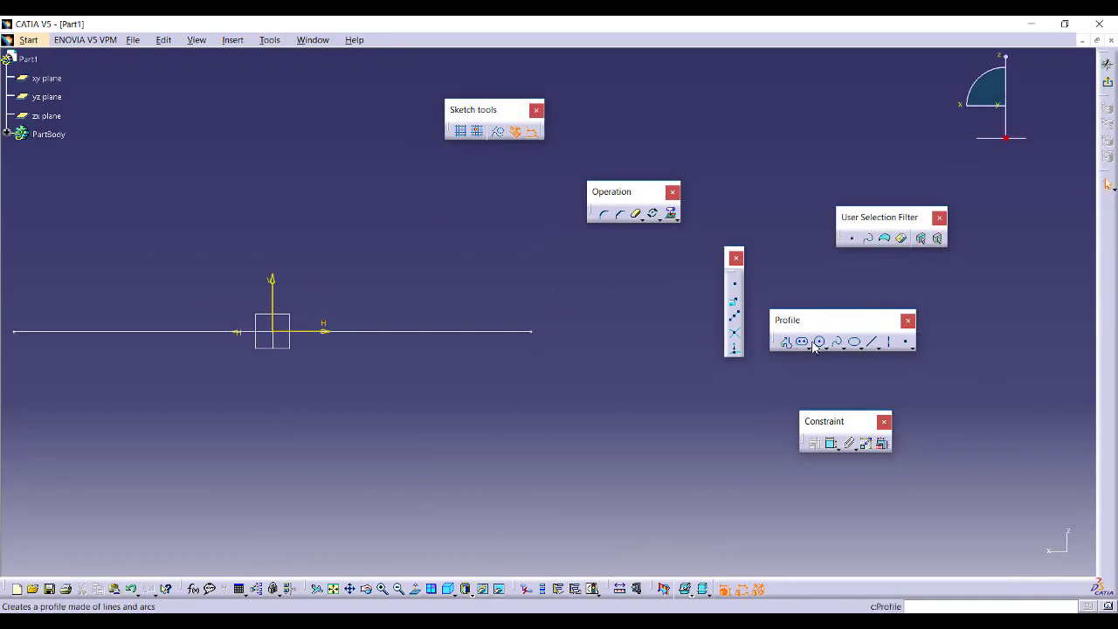
- Draw a vertical line about 49 mm long just beyond the end of the elongated hole's edge-on outline, crossing its level
left_click(872, 341)
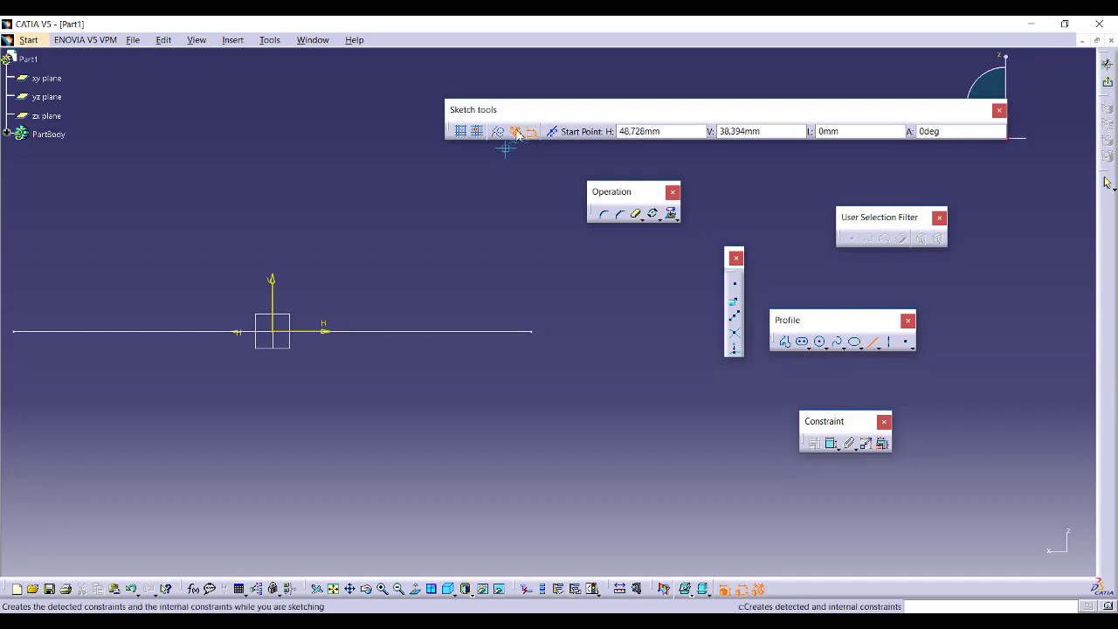
left_click(541, 334)
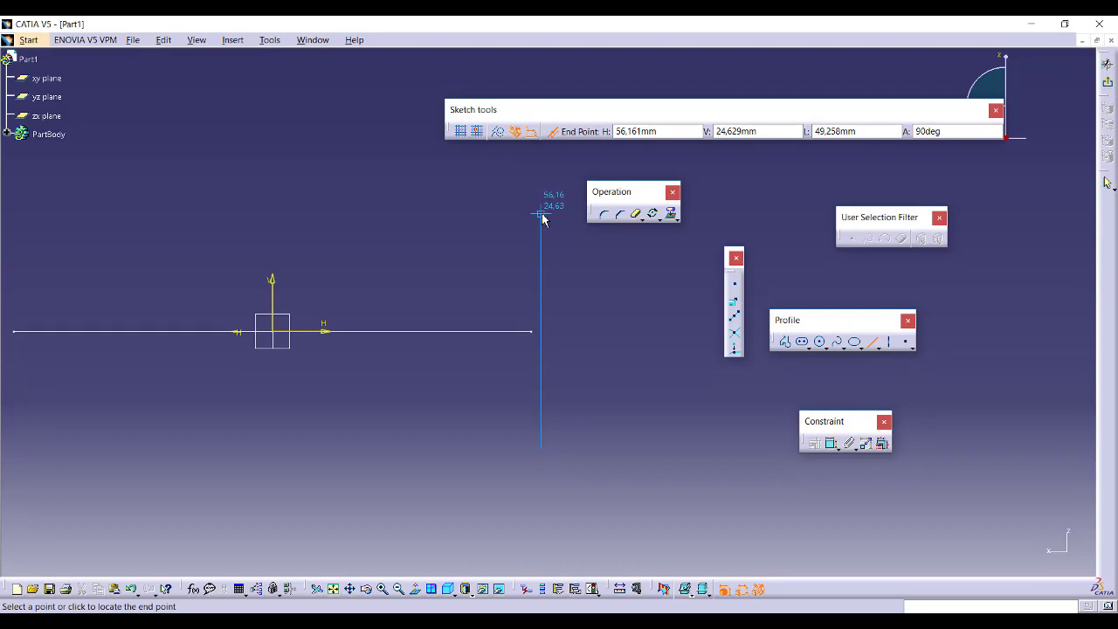
left_click(542, 217)
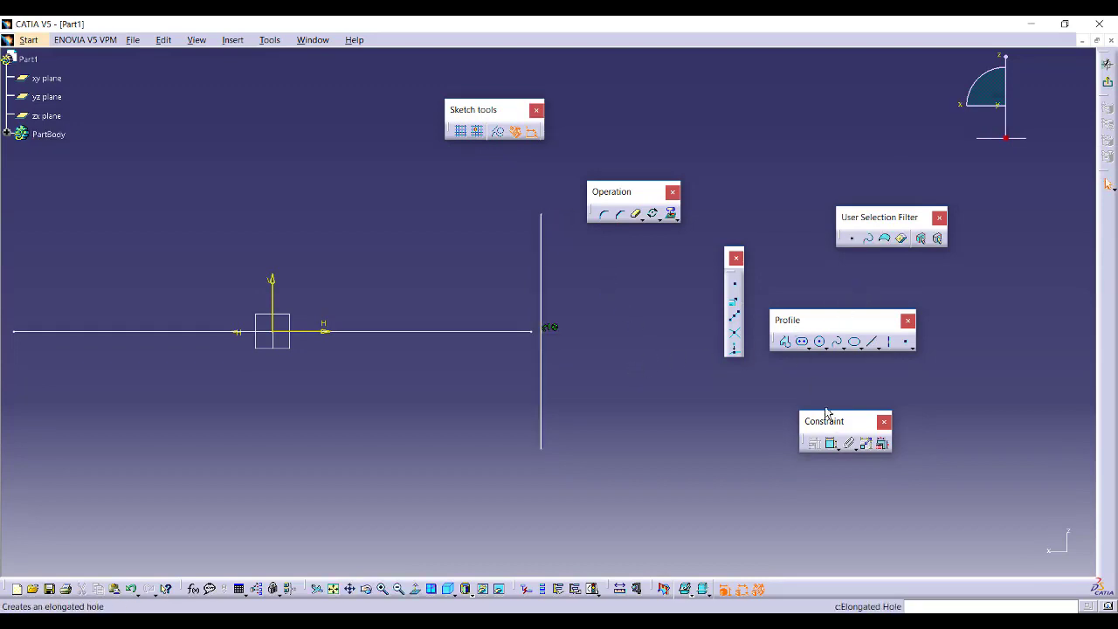
- Make the vertical line coincident with the end point of the elongated hole's edge-on outline
left_click(832, 444)
left_click(542, 331)
left_click(543, 321)
right_click(504, 278)
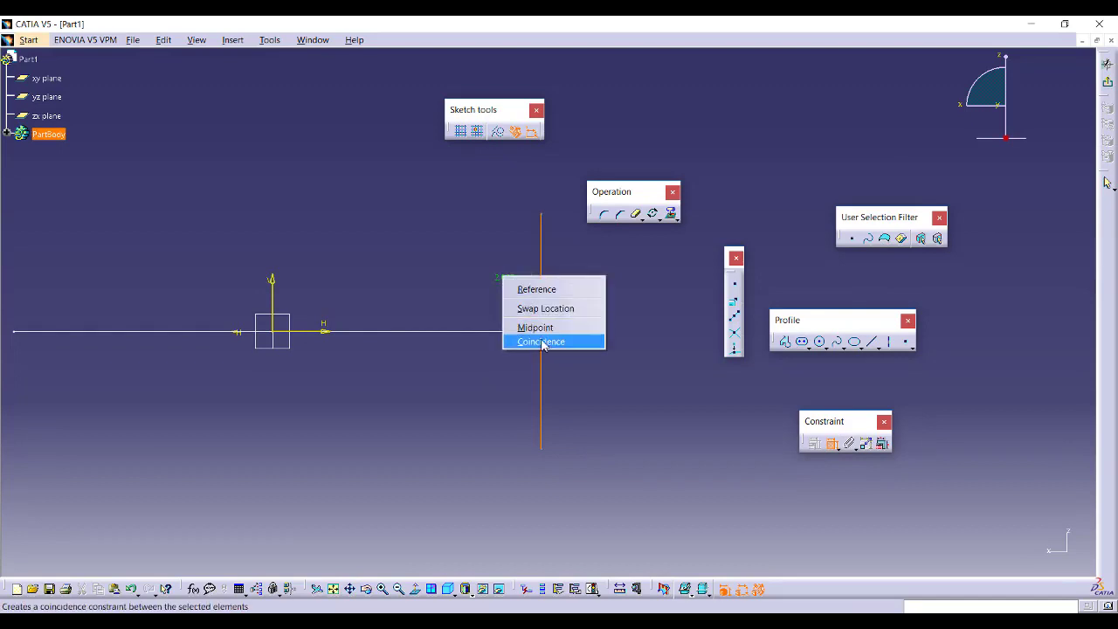
left_click(541, 341)
- From the vertical line's upper end, draw an outward-sloping segment about 9.5 mm long followed by a short horizontal segment
middle_click_drag(559, 288, 524, 308)
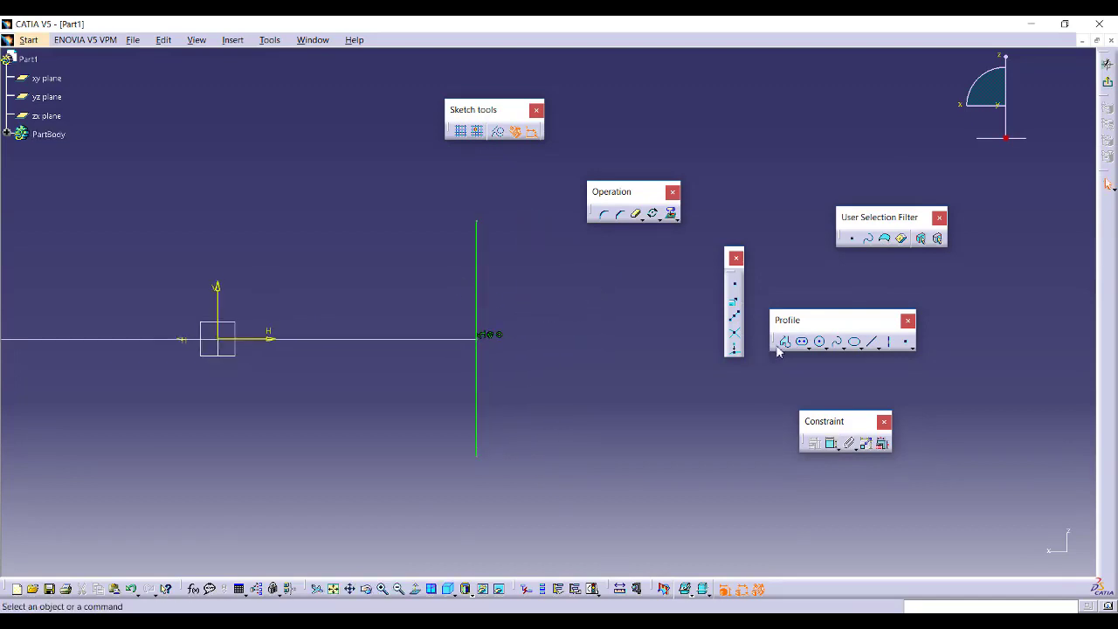
left_click(784, 342)
middle_click_drag(462, 220, 394, 274)
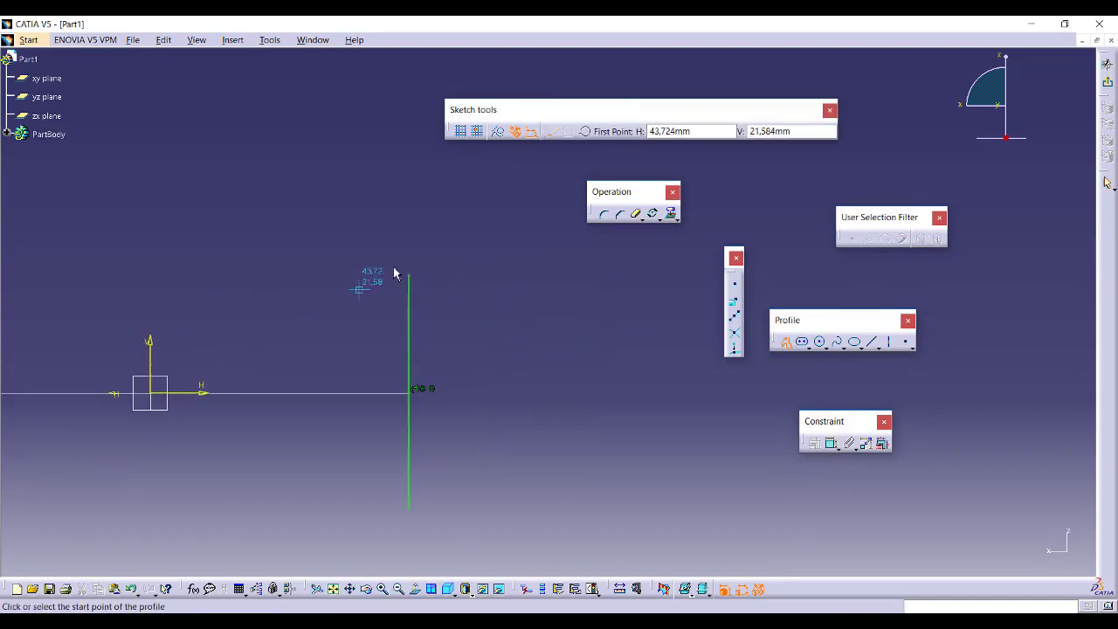
left_click(409, 276)
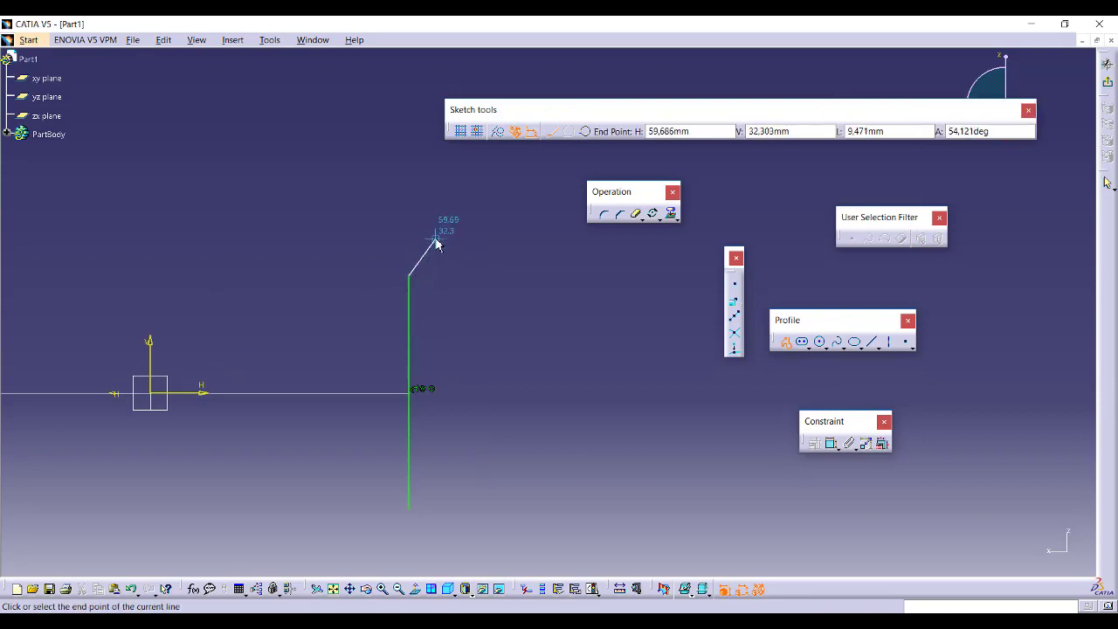
left_click(436, 238)
left_click(483, 238)
key("Escape")
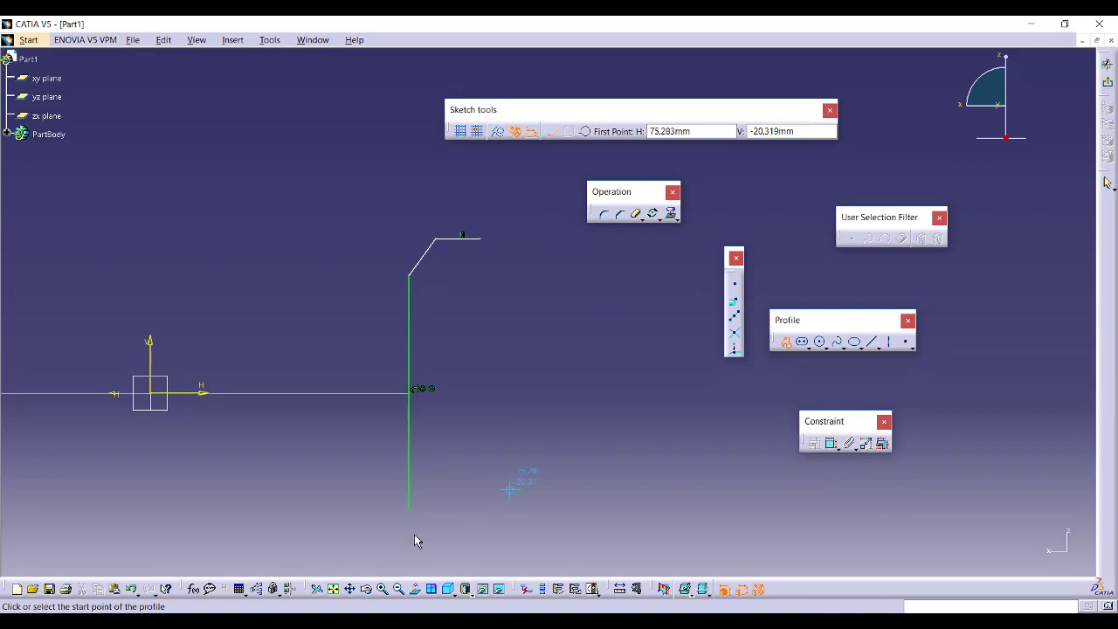
- From the vertical line's lower end, draw a segment sloping down and outward followed by a short segment rising outward
left_click(416, 515)
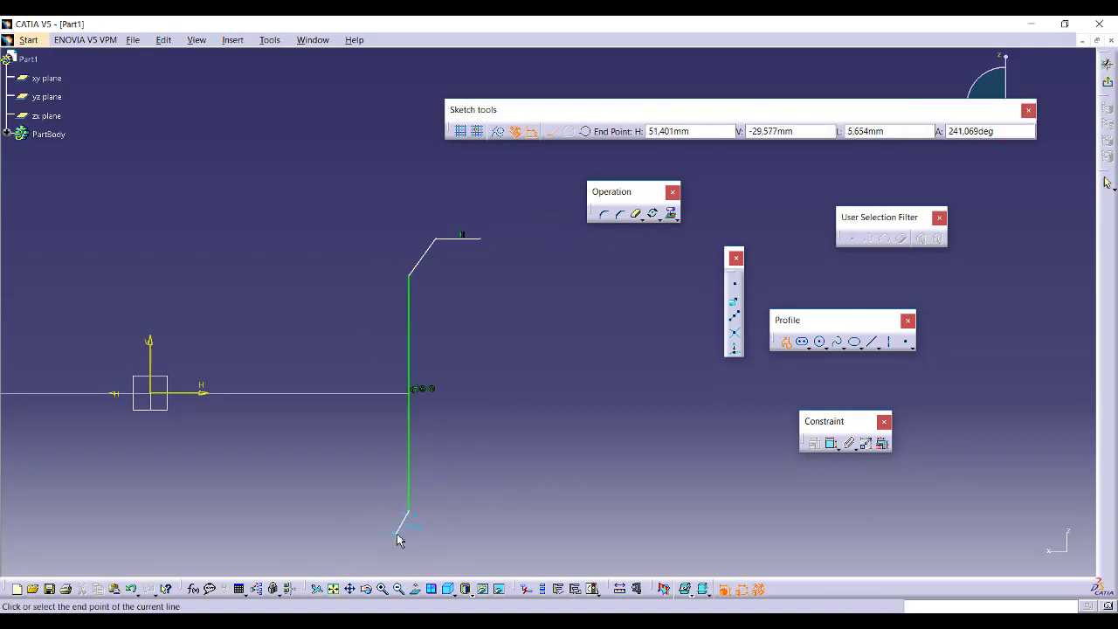
left_click(445, 542)
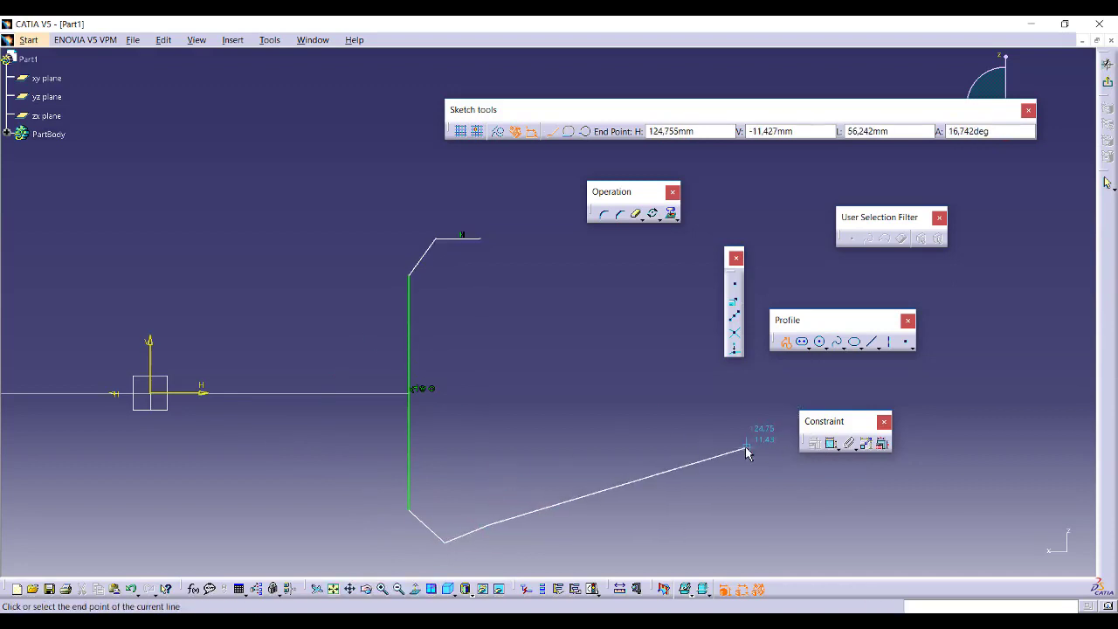
key("Escape")
key("Up")
key("Right")
left_click(446, 175)
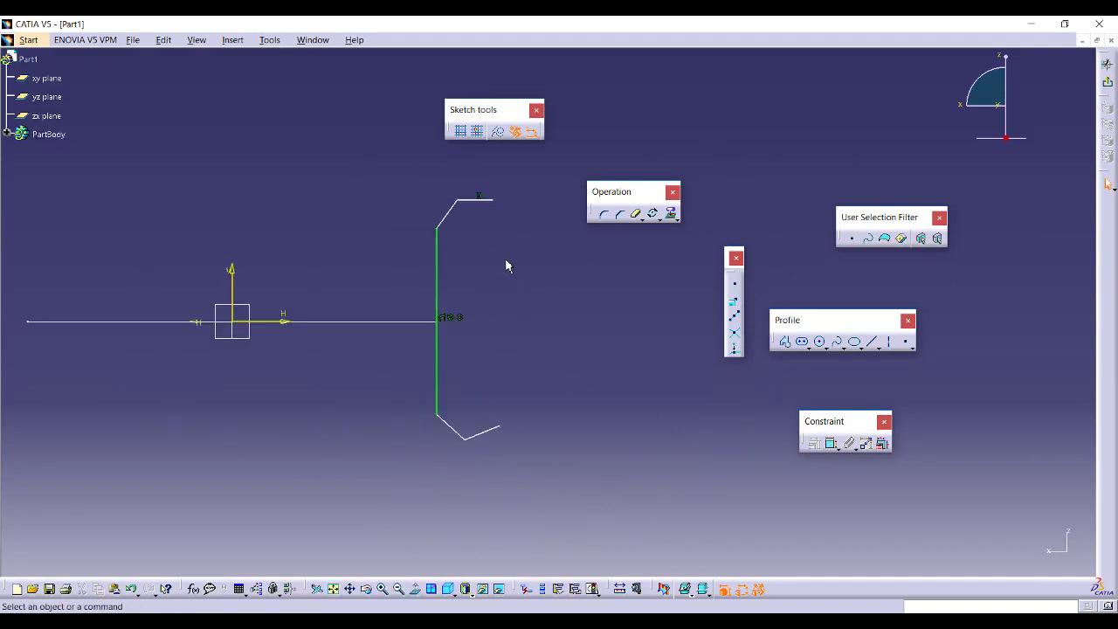
- Offset the whole connected open profile a small distance towards its inner side, between the bent ends
left_click(672, 216)
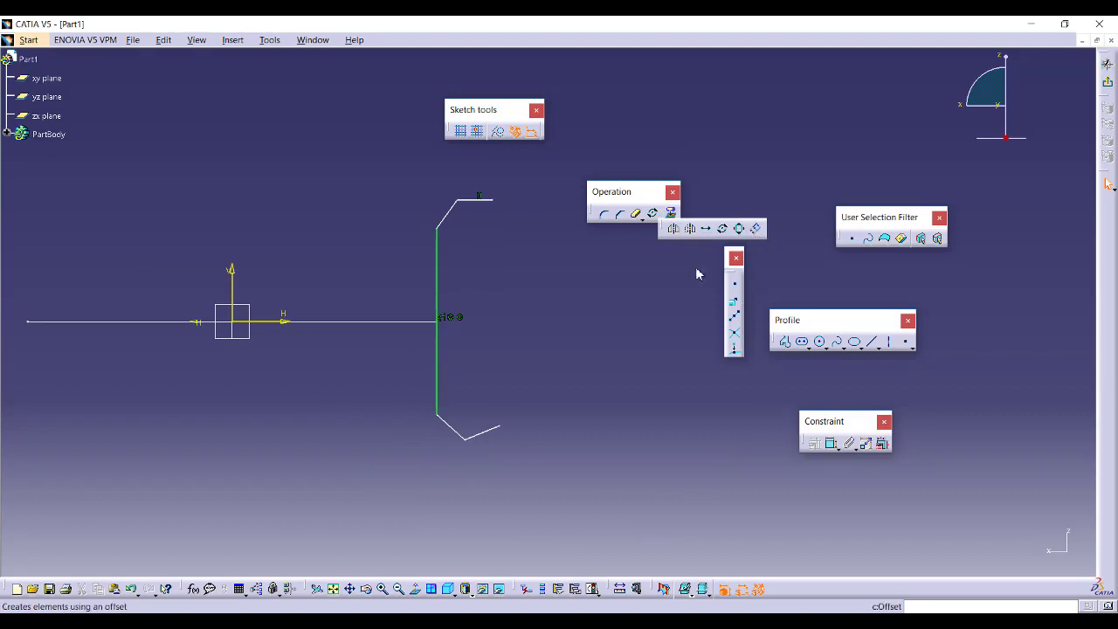
left_click(490, 430)
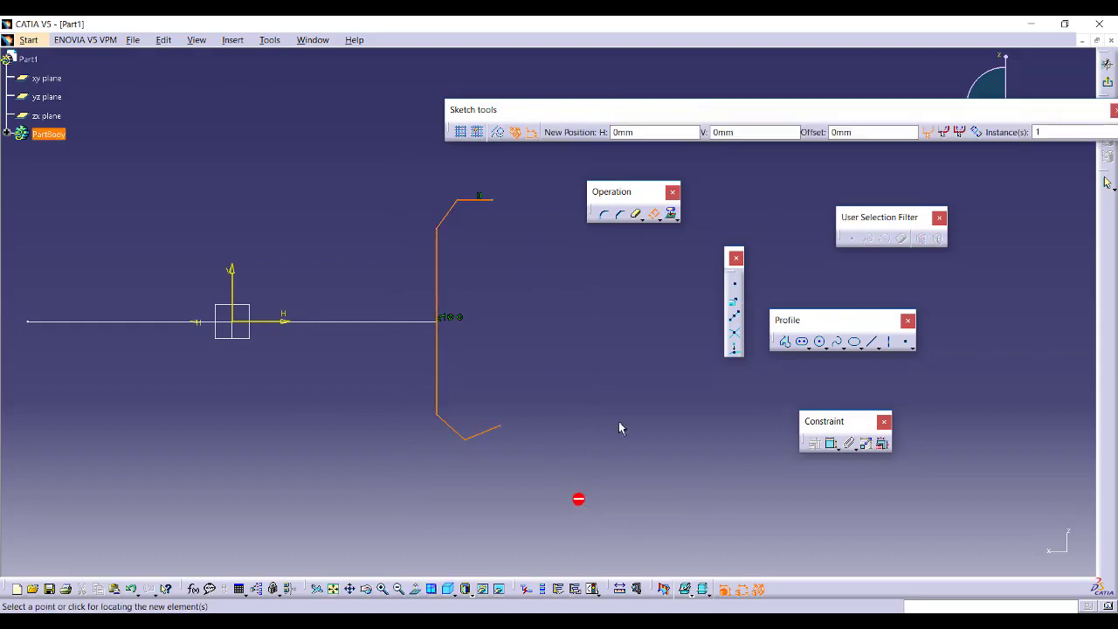
left_click(461, 215)
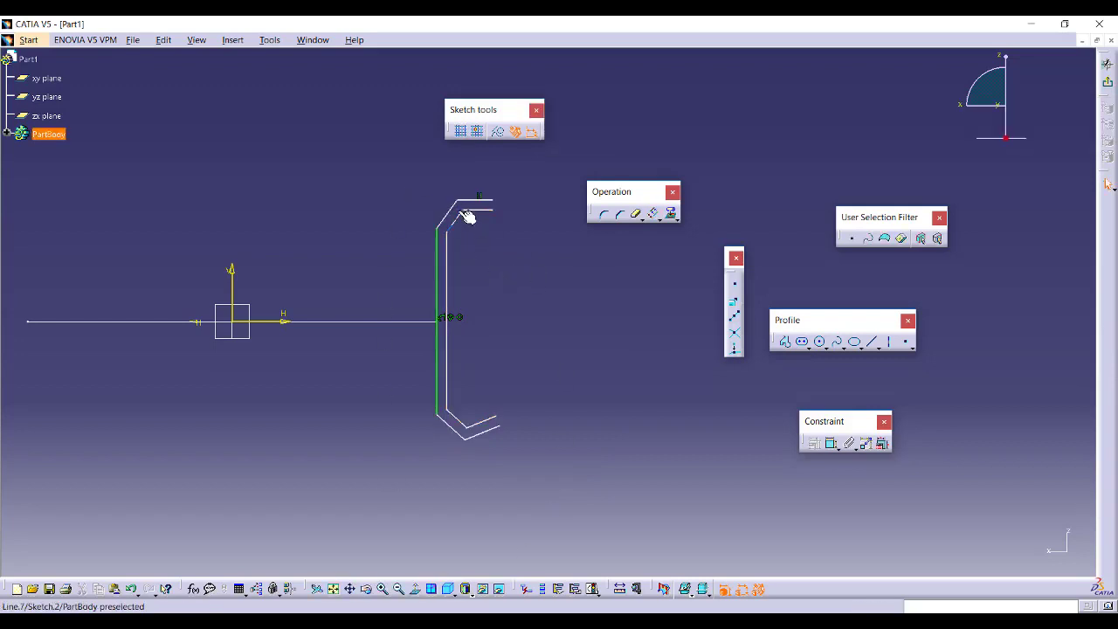
- Close the upper and lower open ends between the profile and its offset with short lines and leave the sketch
left_click(871, 342)
left_click(492, 200)
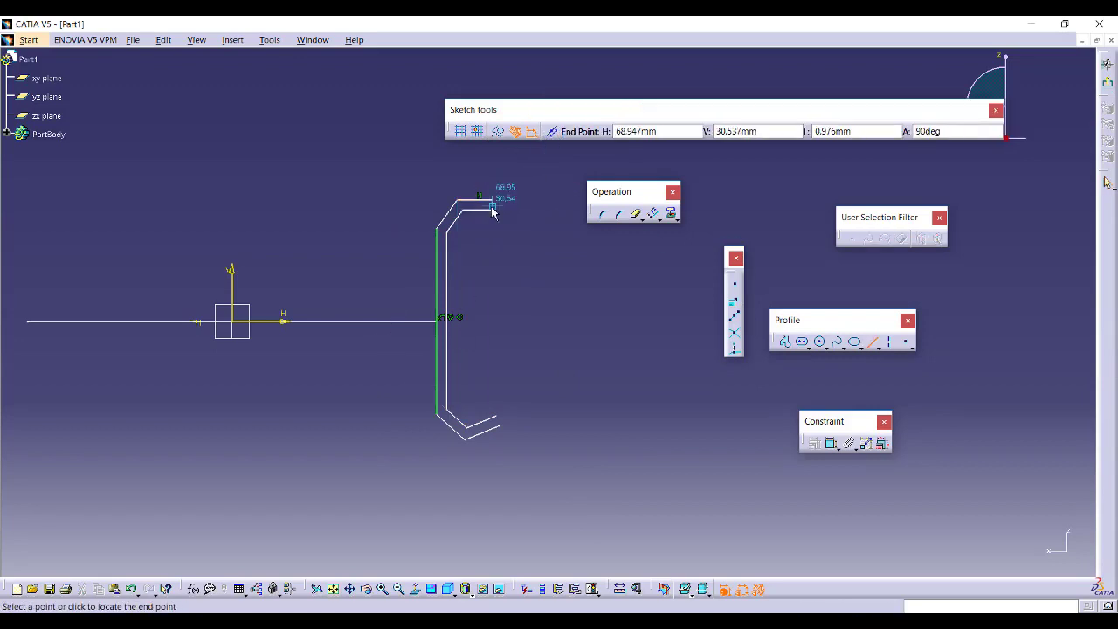
left_click(499, 205)
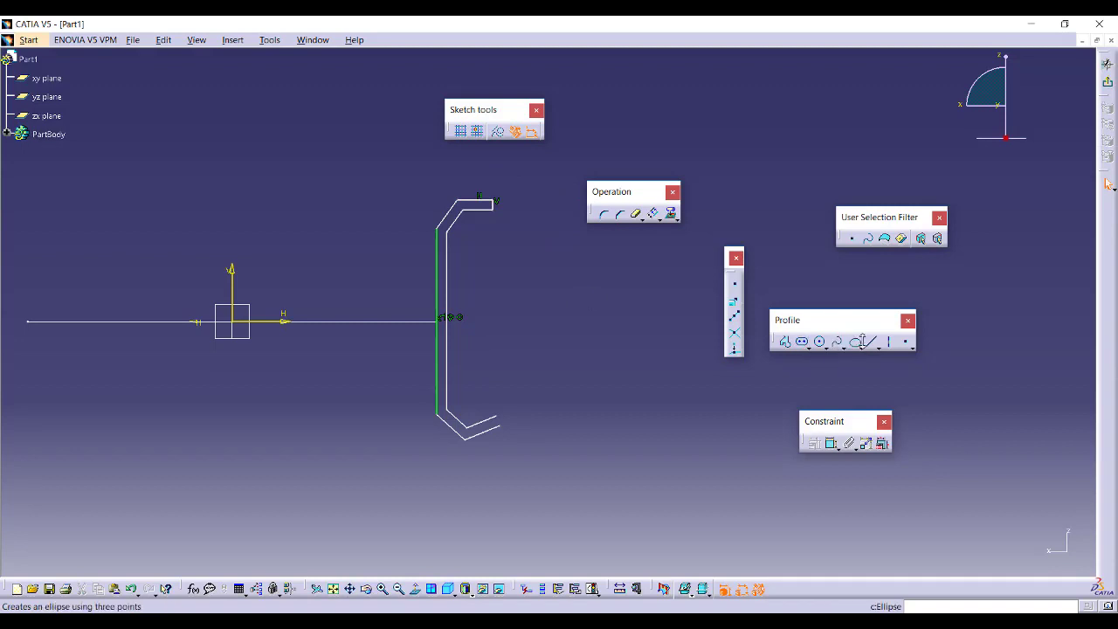
left_click(875, 344)
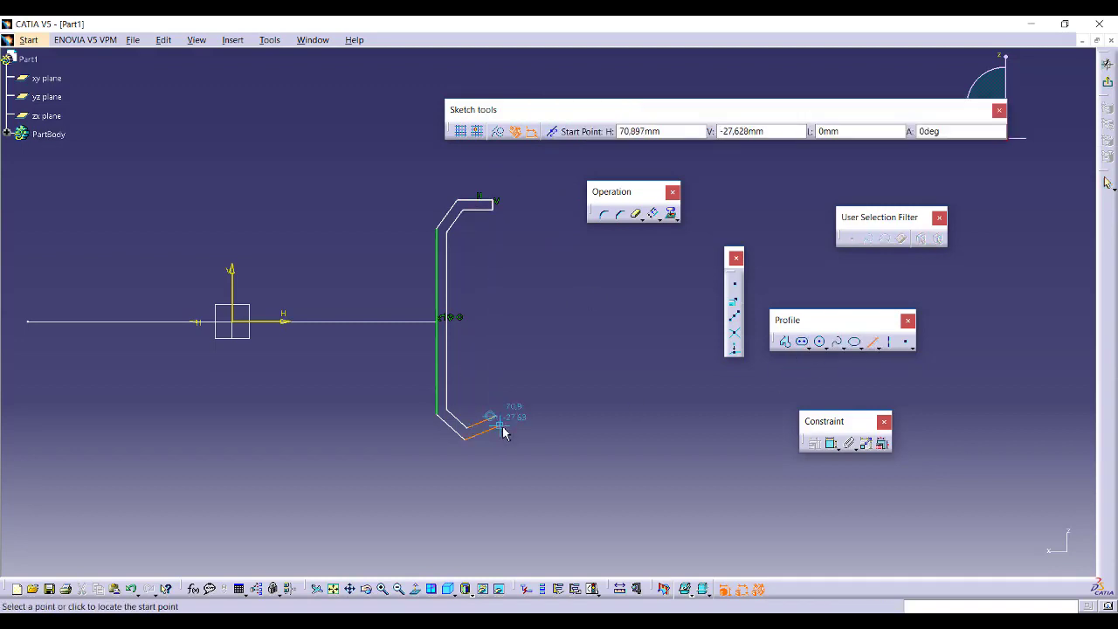
left_click(501, 427)
left_click(507, 421)
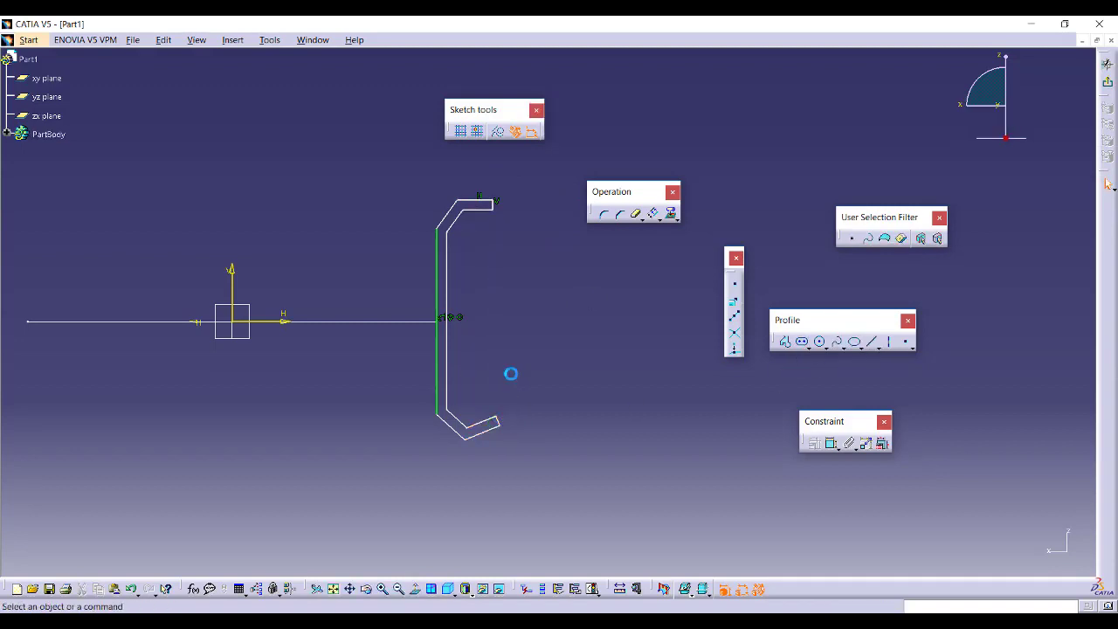
left_click(1109, 83)
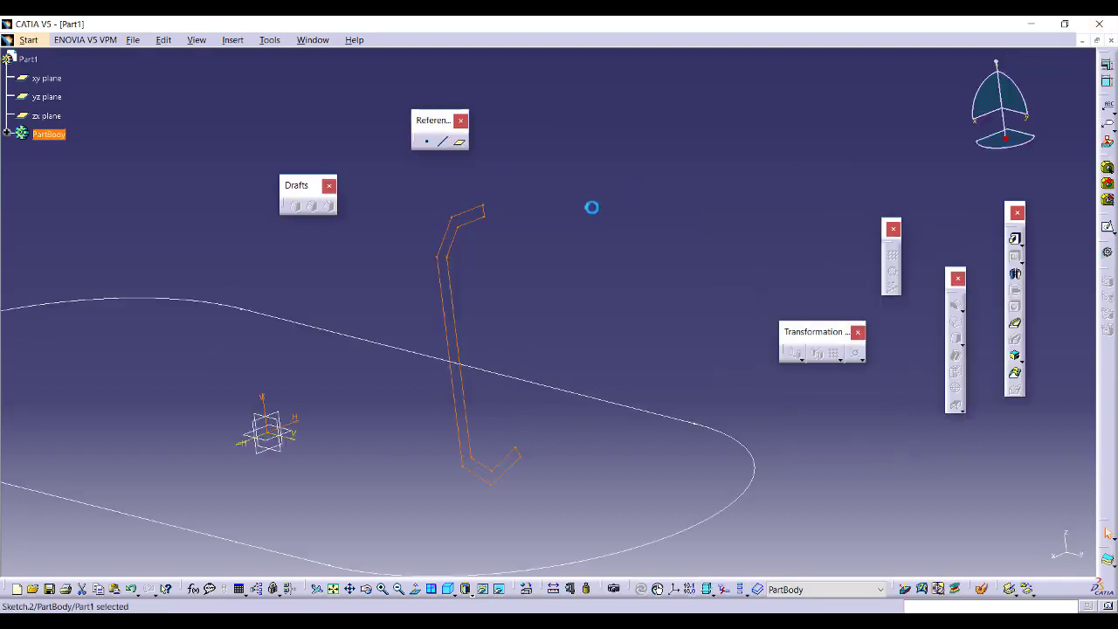
- Sweep the closed channel-shaped profile along the elongated hole sketch with the Rib feature, keeping the profile control at Keep angle
mouse_move(594, 354)
middle_mouse_down()
mouse_move(519, 403)
mouse_move(546, 349)
mouse_move(579, 342)
mouse_move(474, 323)
mouse_move(582, 344)
mouse_move(546, 354)
middle_mouse_up()
left_click(1014, 322)
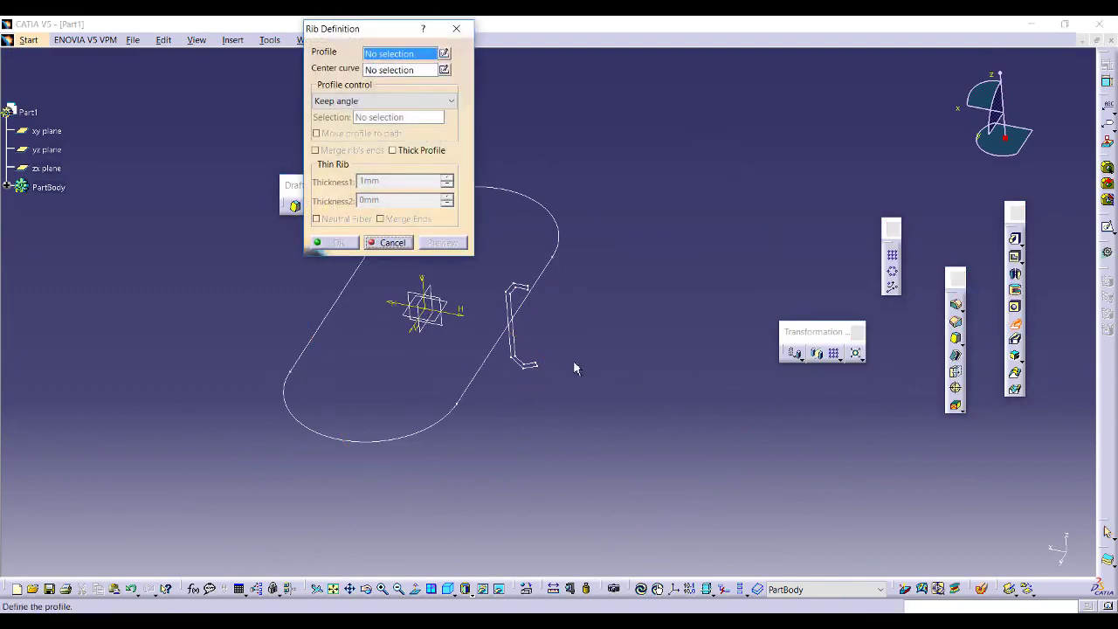
left_click(522, 360)
left_click(492, 355)
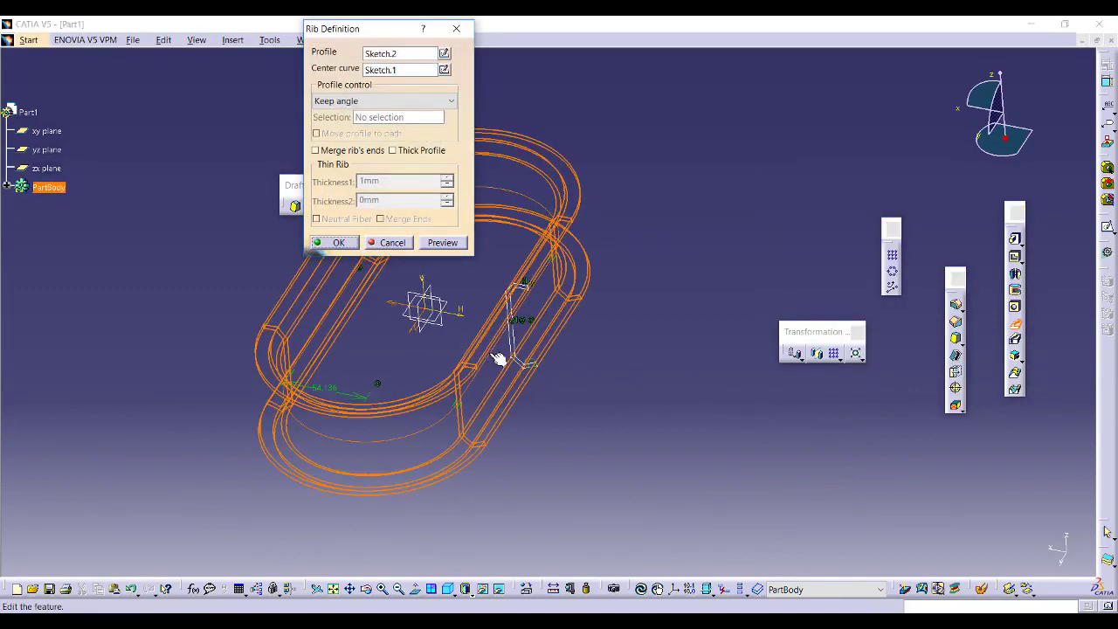
left_click(337, 243)
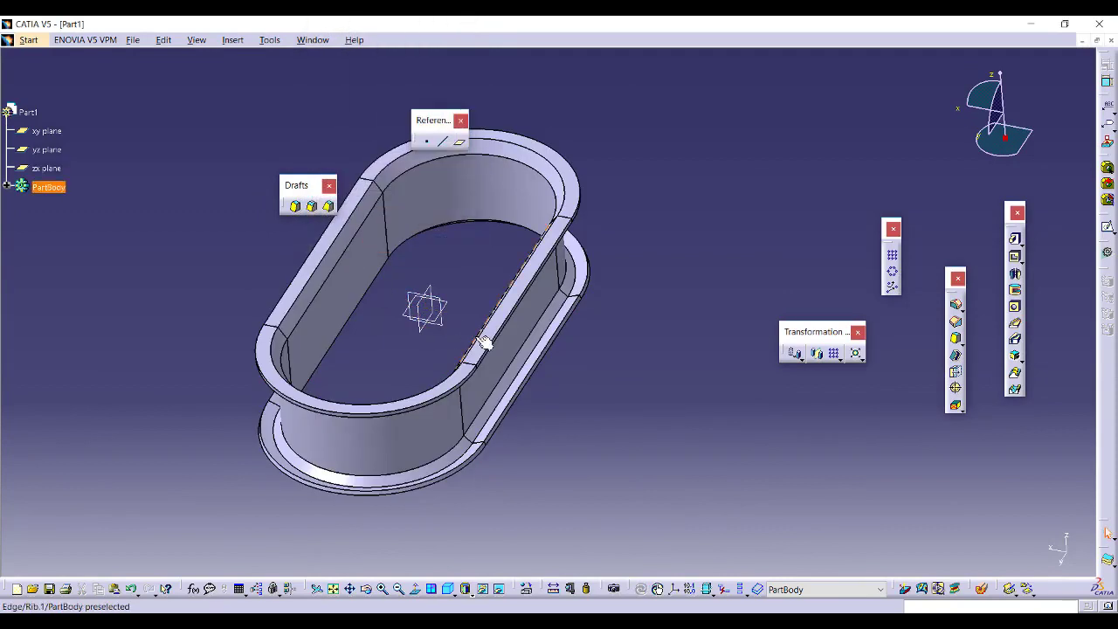
middle_click_drag(563, 349, 648, 381)
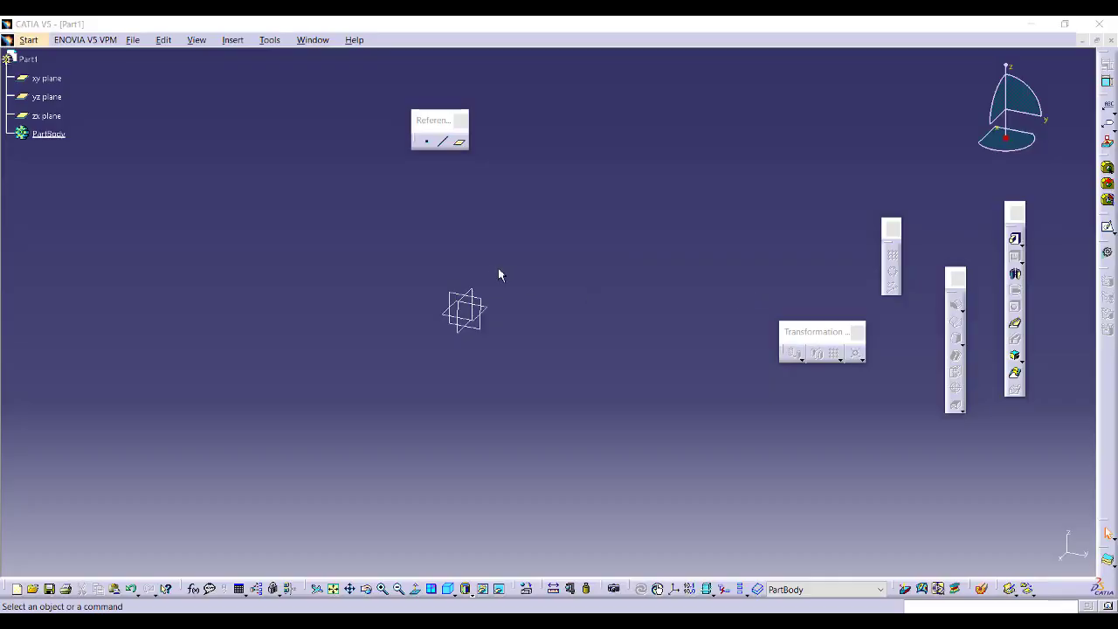
- In the empty part, sketch a centred rectangle about the origin on the xy plane and leave the sketch
middle_click_drag(485, 301, 547, 305)
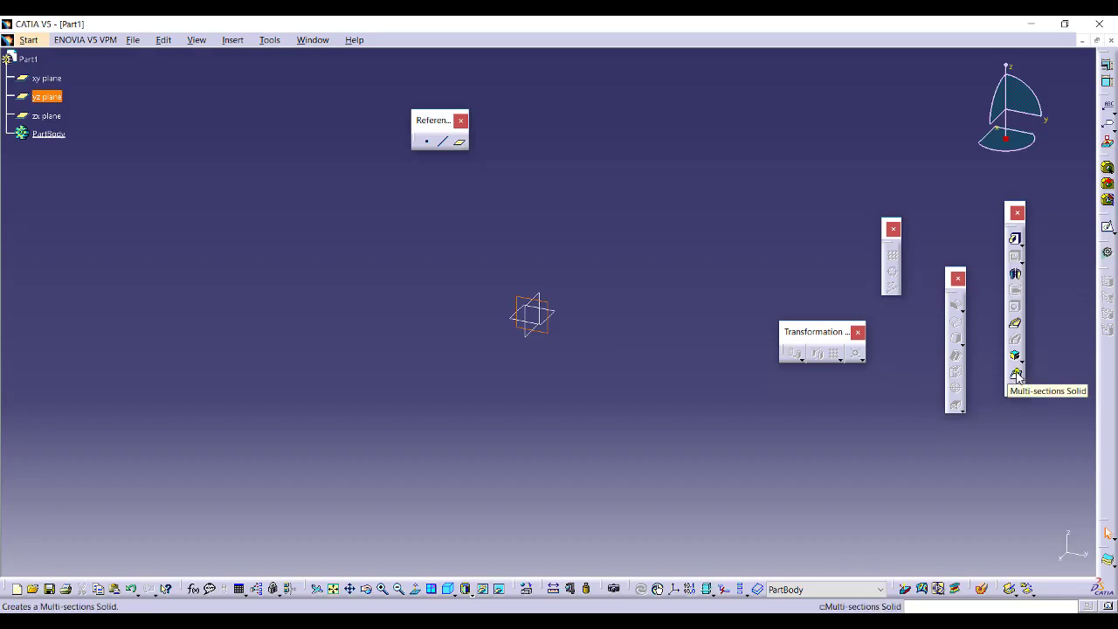
left_click(538, 218)
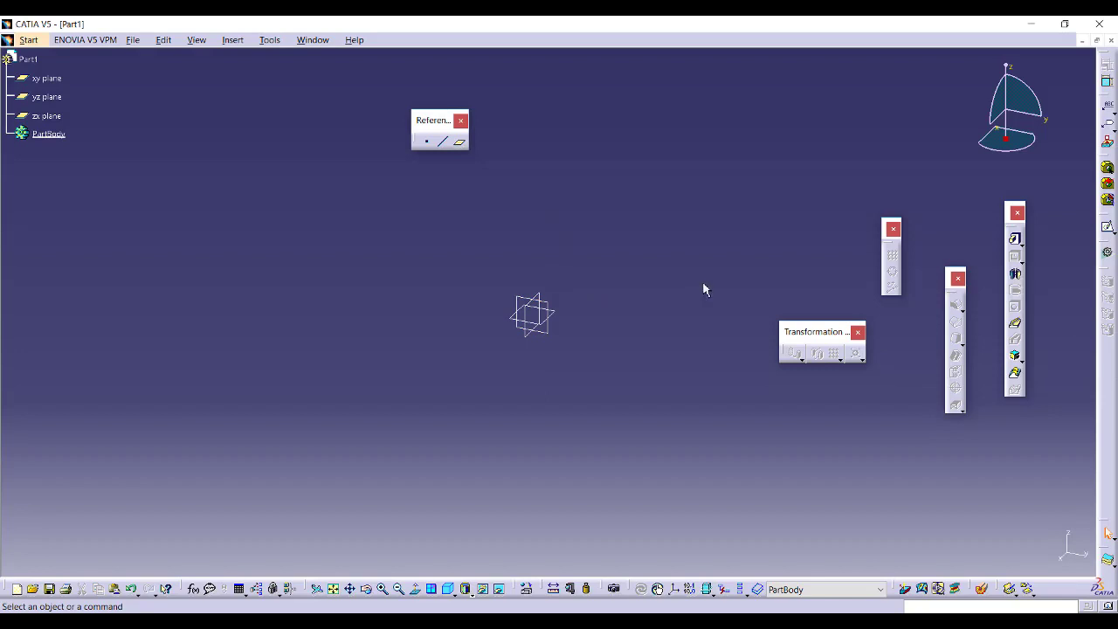
left_click(1107, 227)
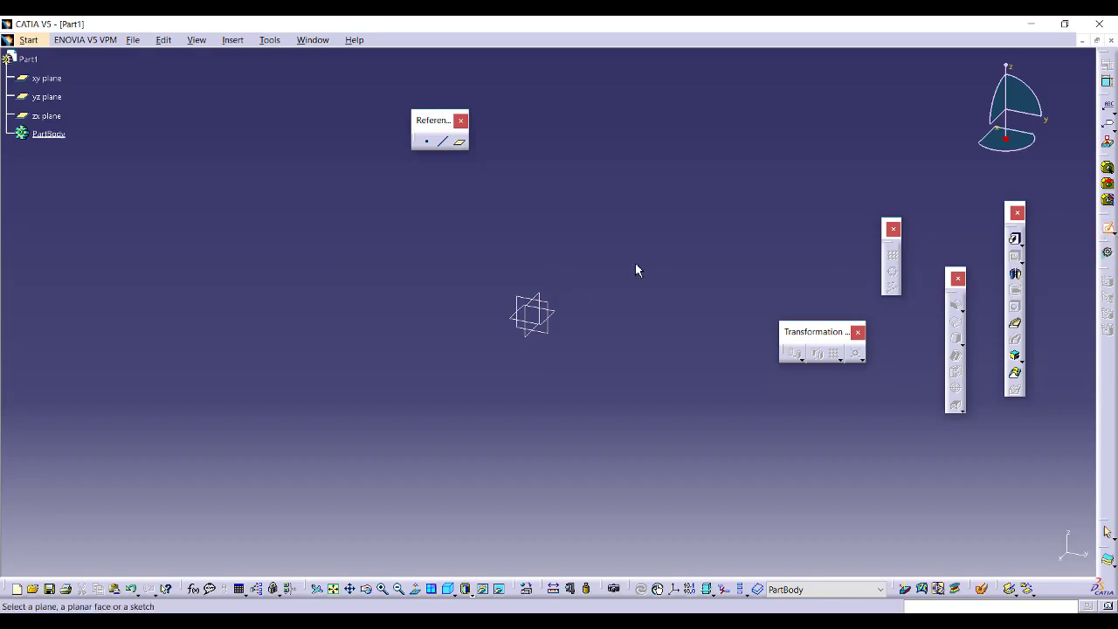
left_click(563, 317)
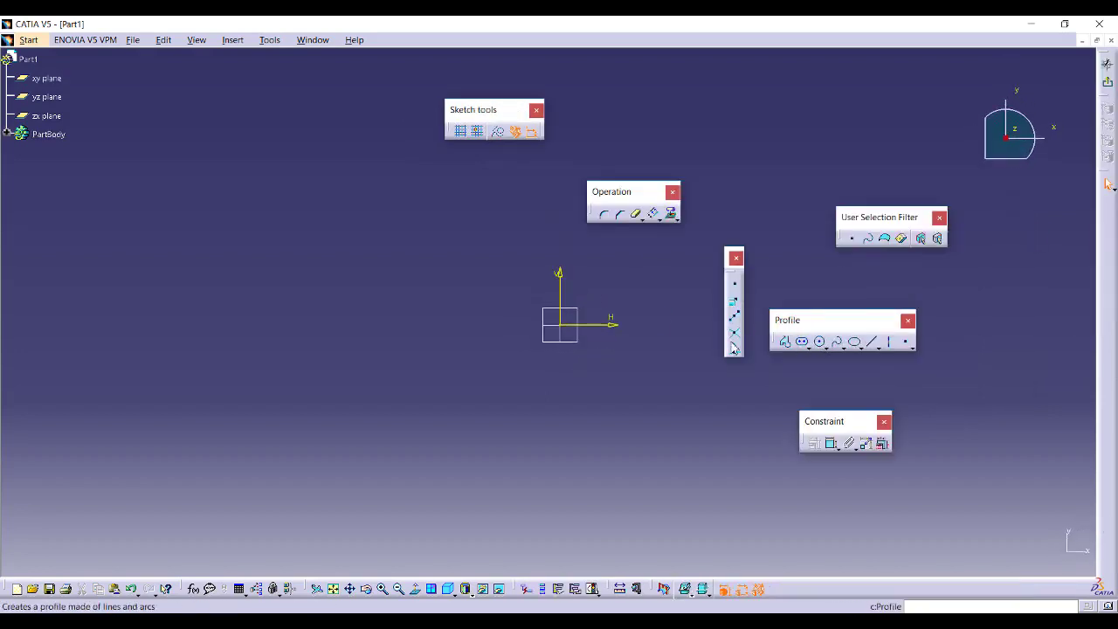
left_click(807, 346)
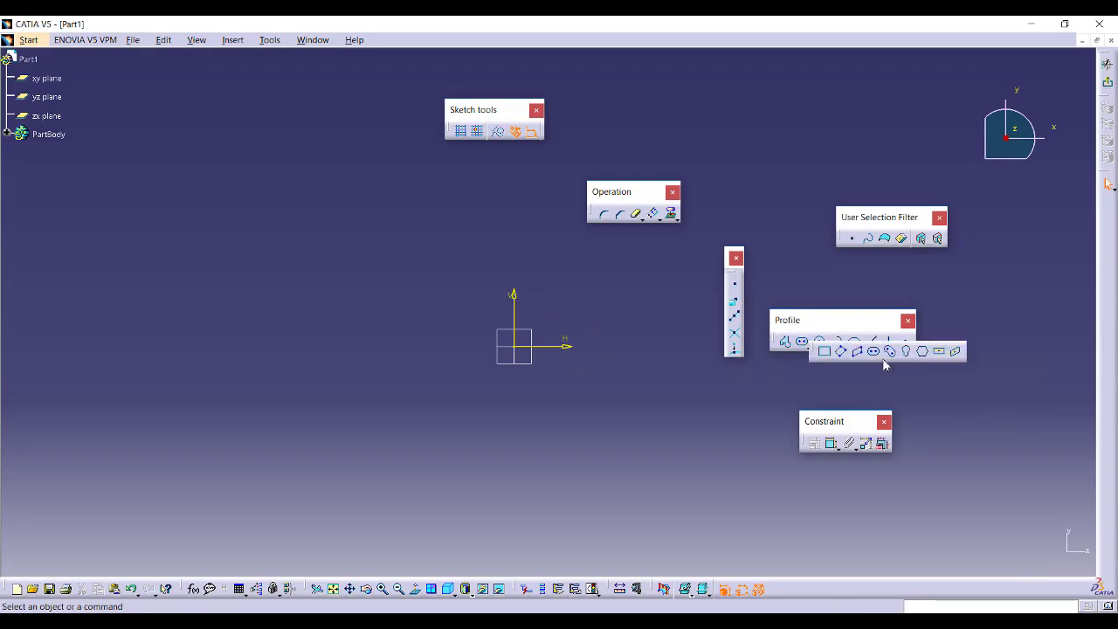
left_click(939, 350)
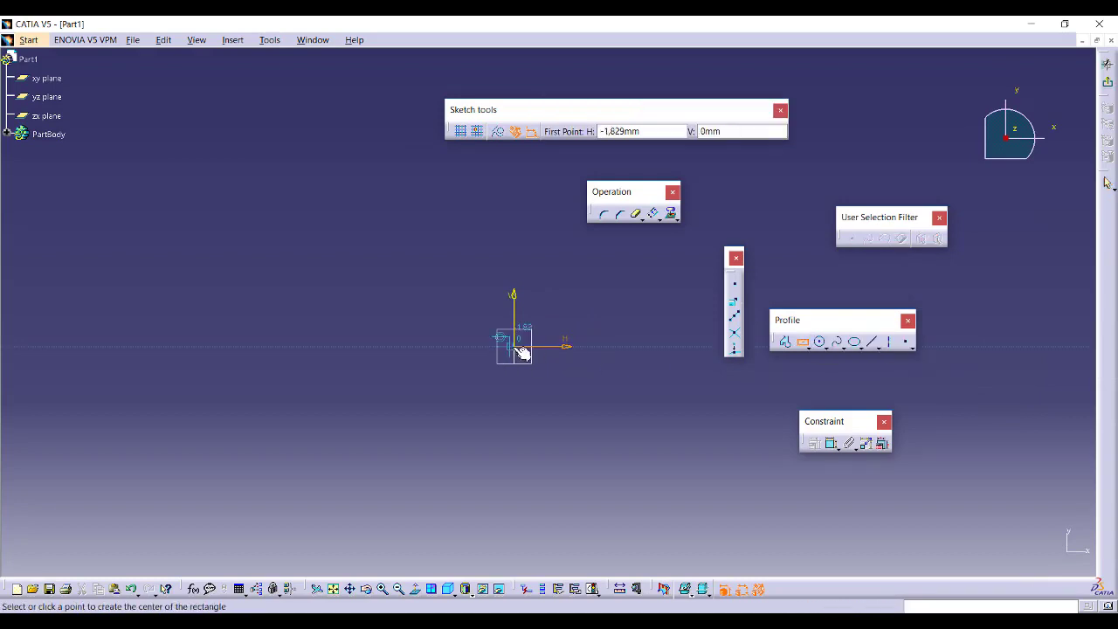
left_click(513, 346)
left_click(660, 452)
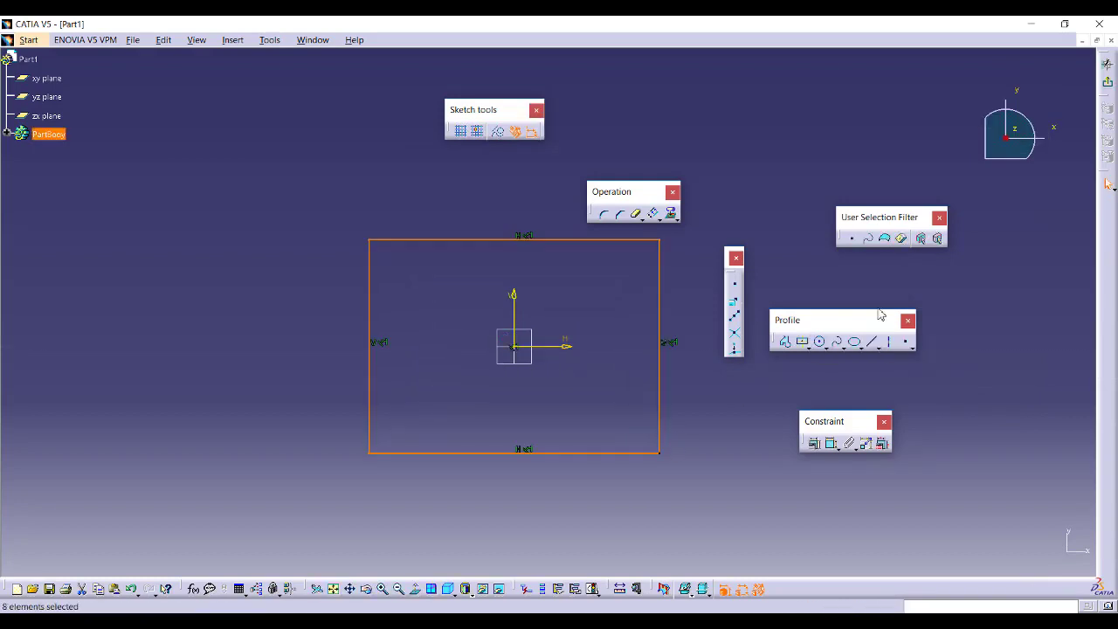
left_click(1107, 64)
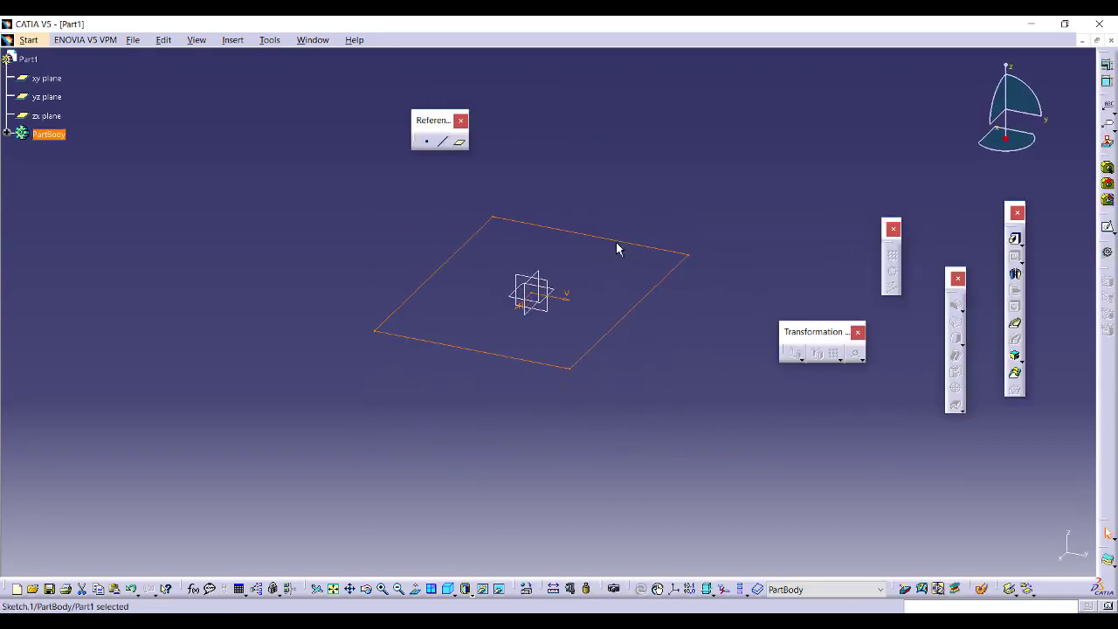
- Close the Reference Elements toolbar and display Reference Elements (Extended) again
middle_click_drag(664, 241, 648, 312)
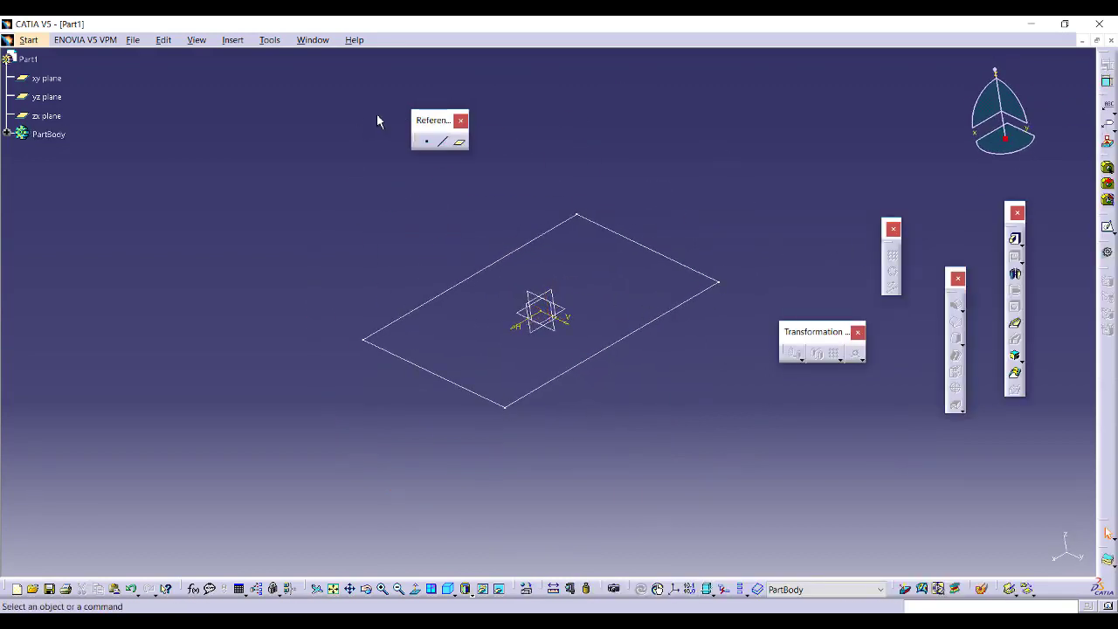
left_click_drag(438, 125, 442, 226)
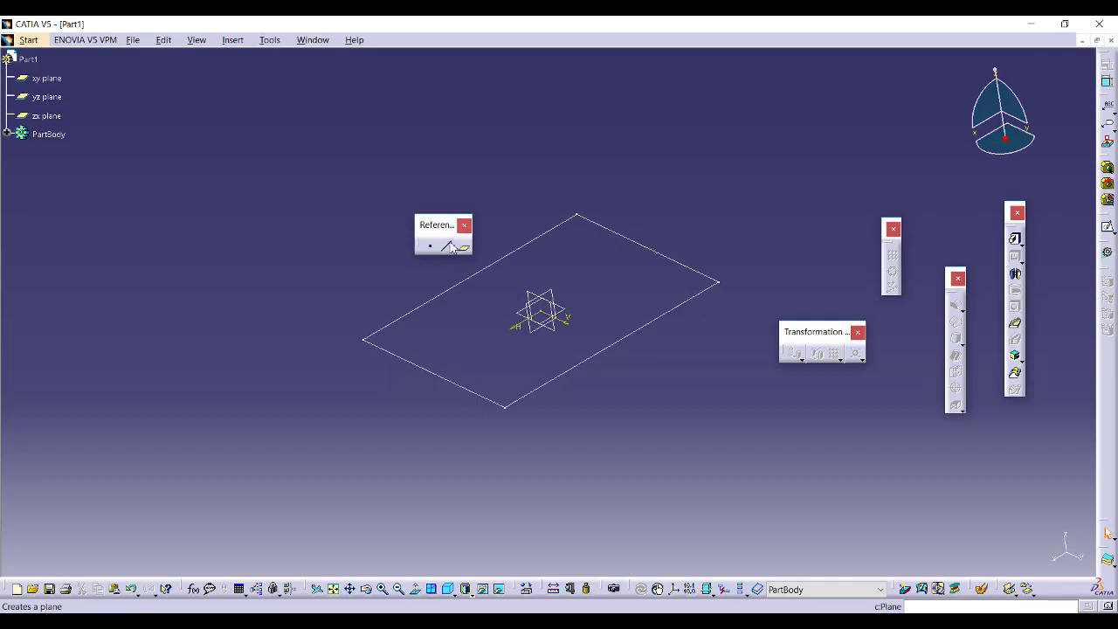
left_click(465, 226)
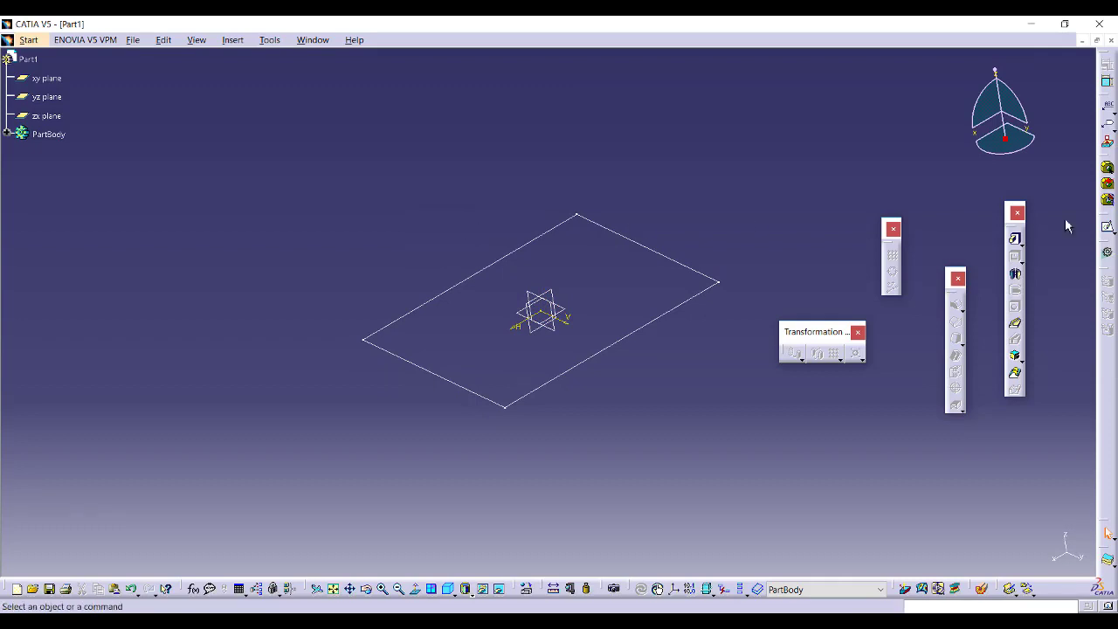
right_click(1100, 99)
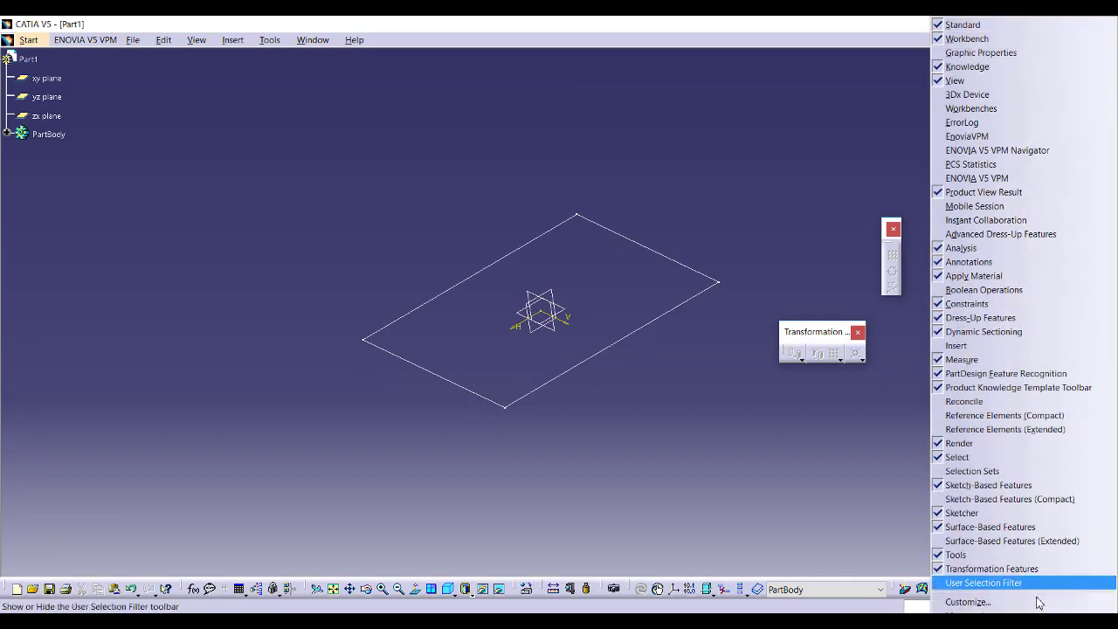
left_click(1002, 429)
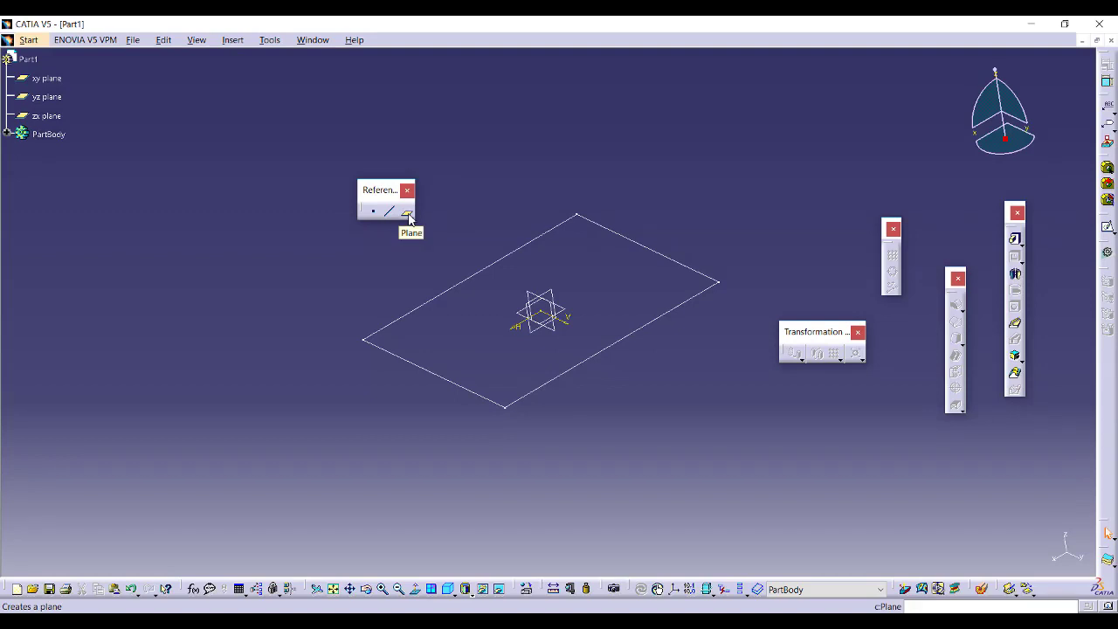
- Create a reference plane parallel to the xy plane, offset upward well above the rectangle sketch
left_click(563, 312)
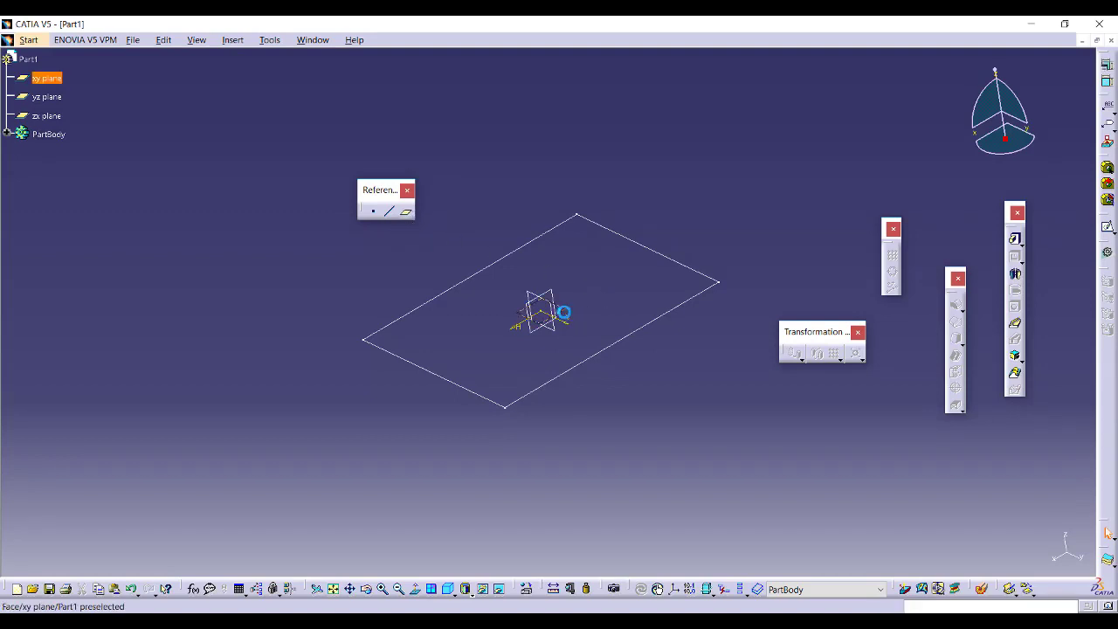
left_click(406, 213)
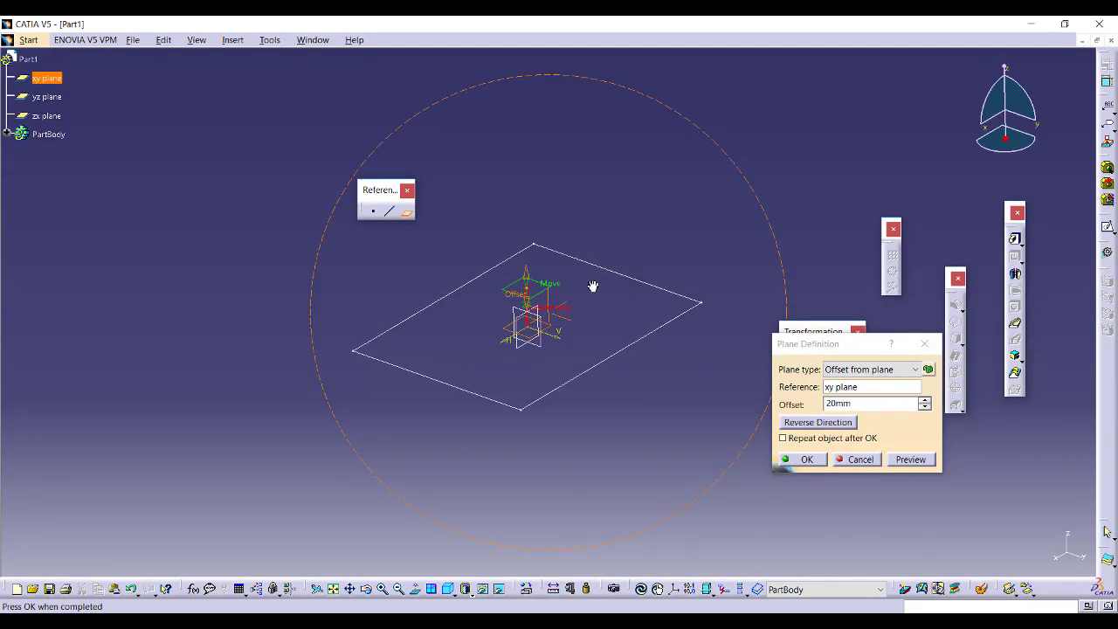
left_click_drag(514, 297, 519, 203)
left_click(801, 460)
- Sketch a circle centred on the origin on the offset plane, smaller than the base rectangle, and leave the sketch
middle_click_drag(649, 227, 594, 322)
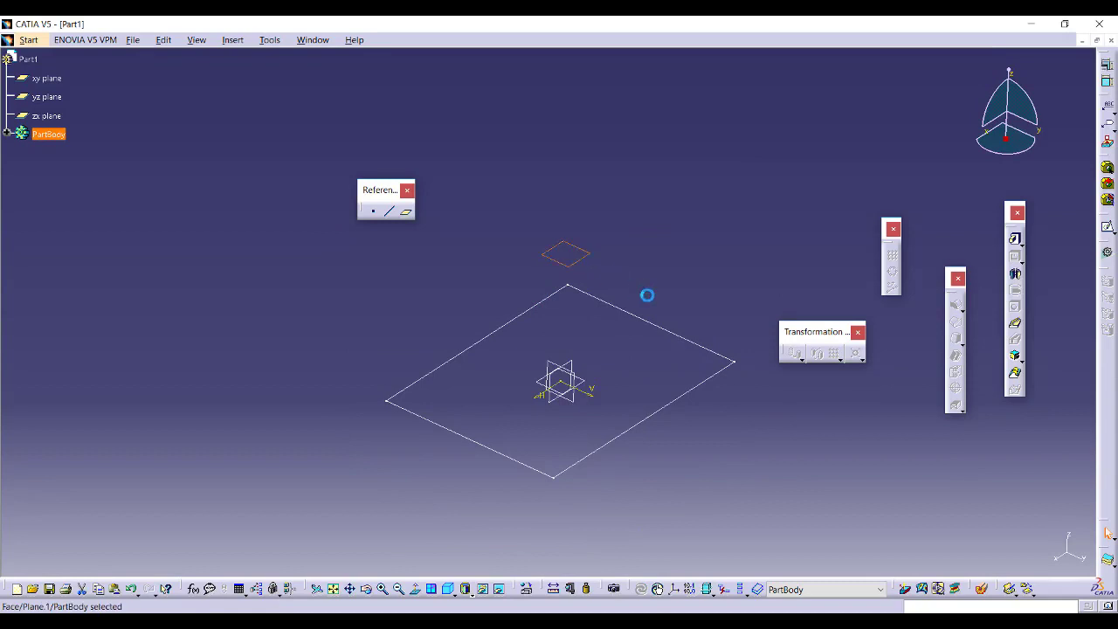
left_click(1107, 200)
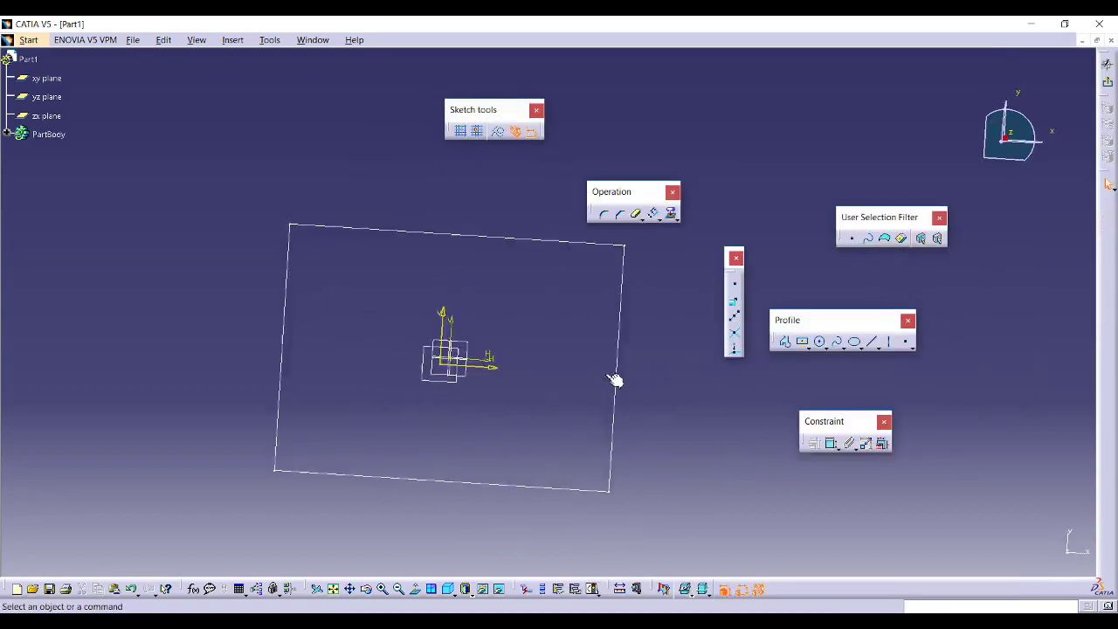
left_click(821, 344)
left_click(592, 357)
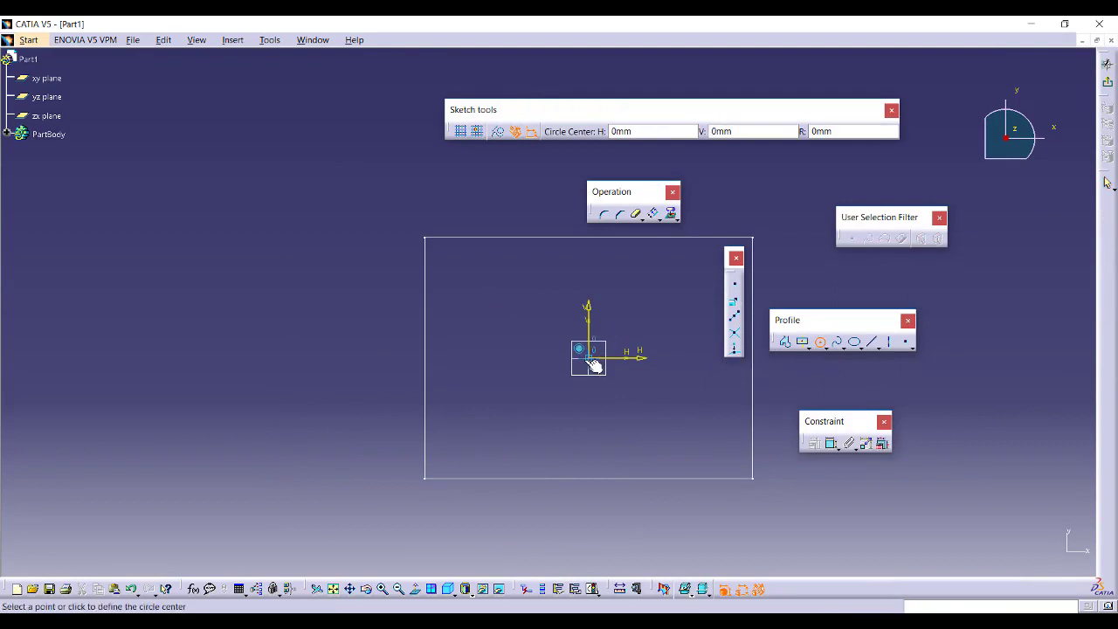
left_click(603, 264)
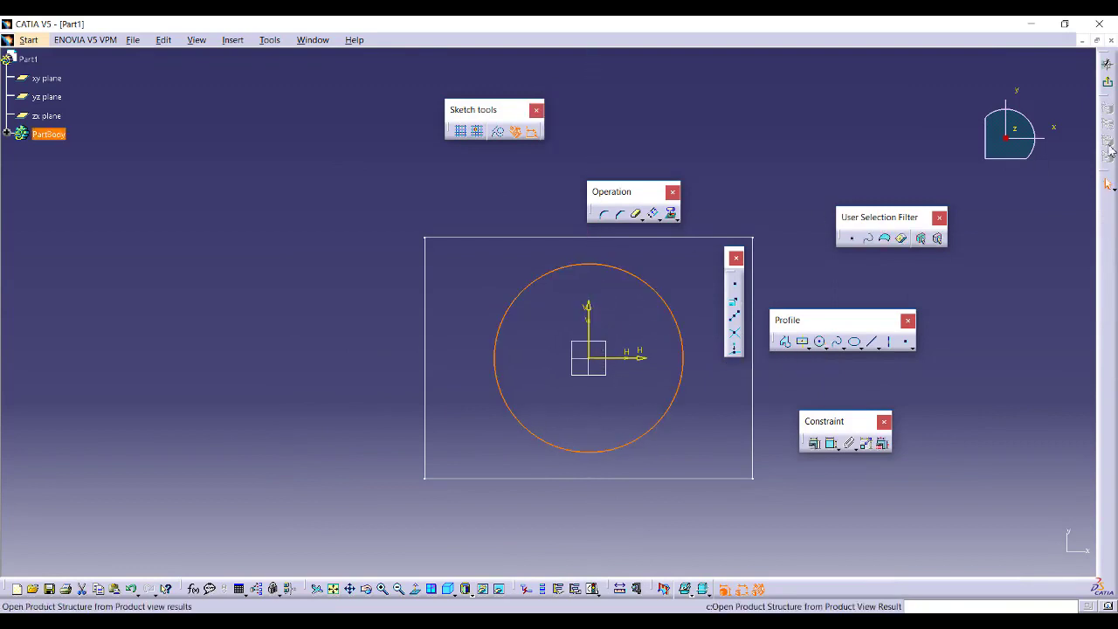
left_click(1106, 64)
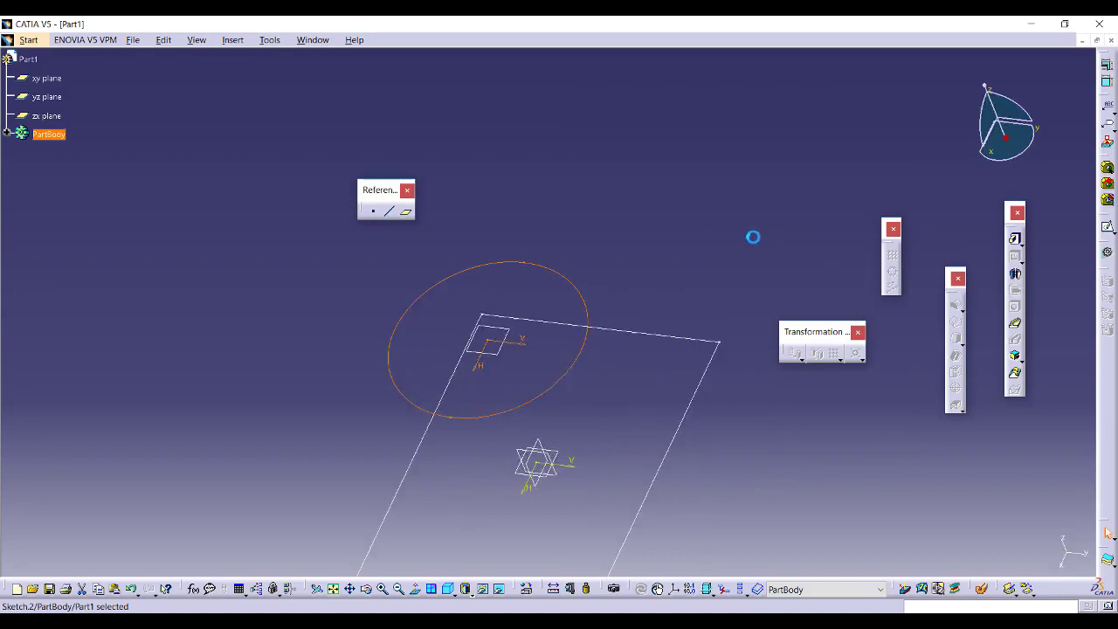
- Set up a multi-sections solid using the rectangle and circle sketches as sections, and show its coupling options
middle_click_drag(670, 278, 724, 223)
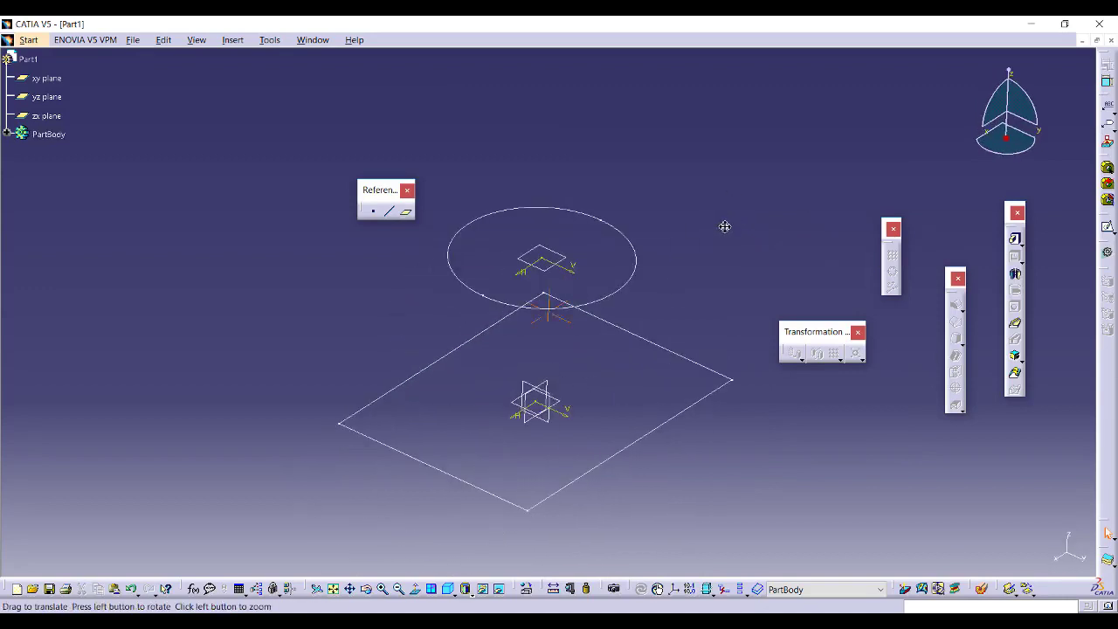
left_click(1016, 374)
left_click(599, 469)
left_click(605, 300)
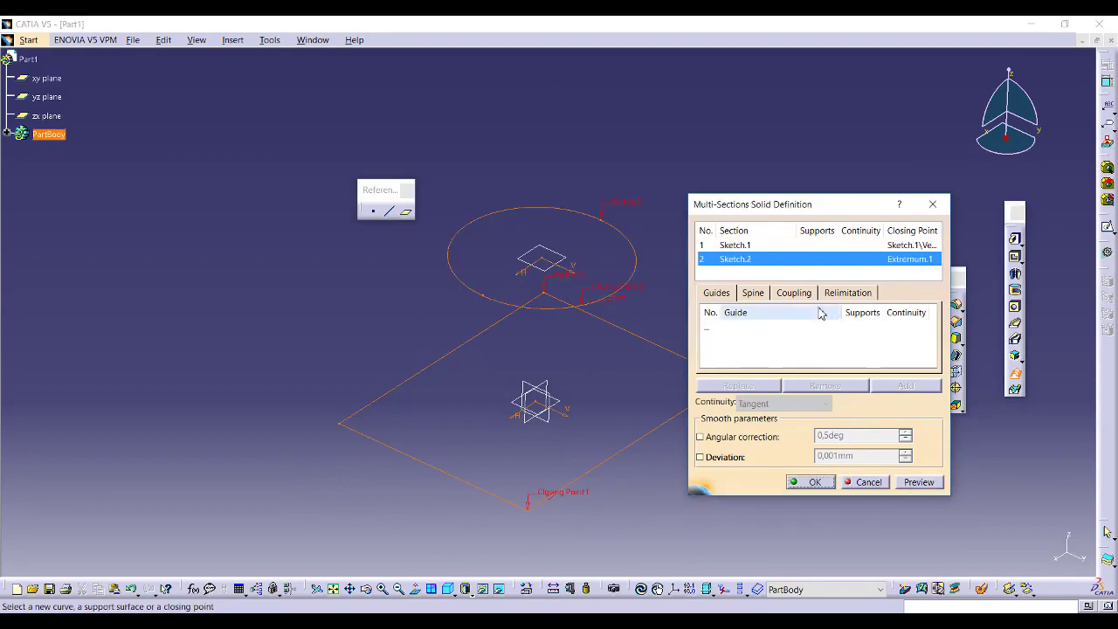
left_click(794, 293)
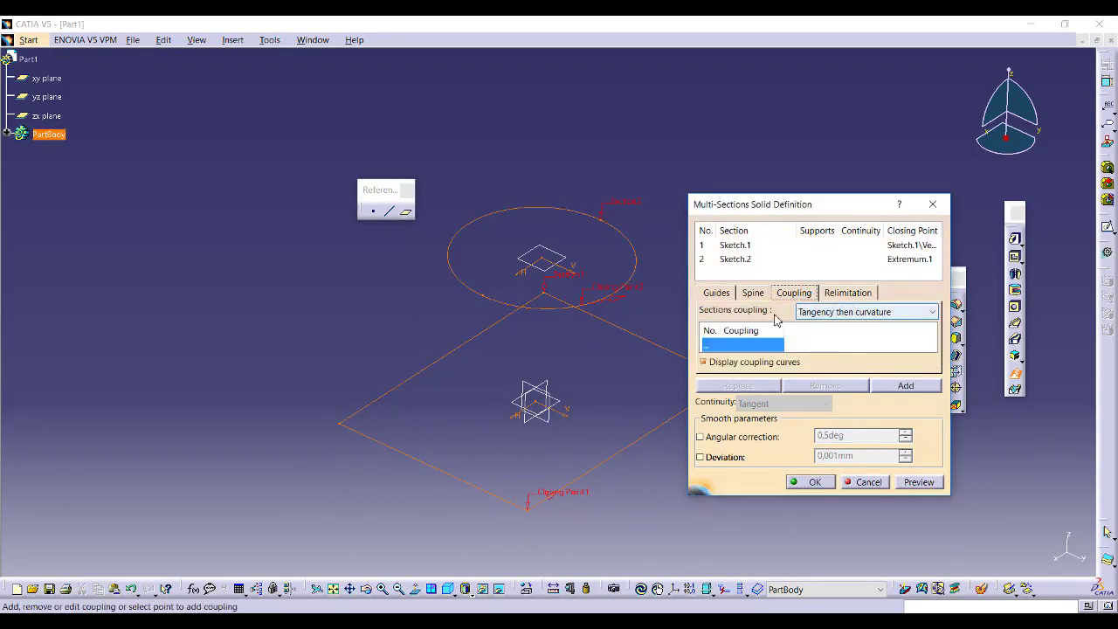
- Try Ratio section coupling on the multi-sections solid, preview and inspect the shape, and cancel the definition
middle_click_drag(570, 339, 524, 326)
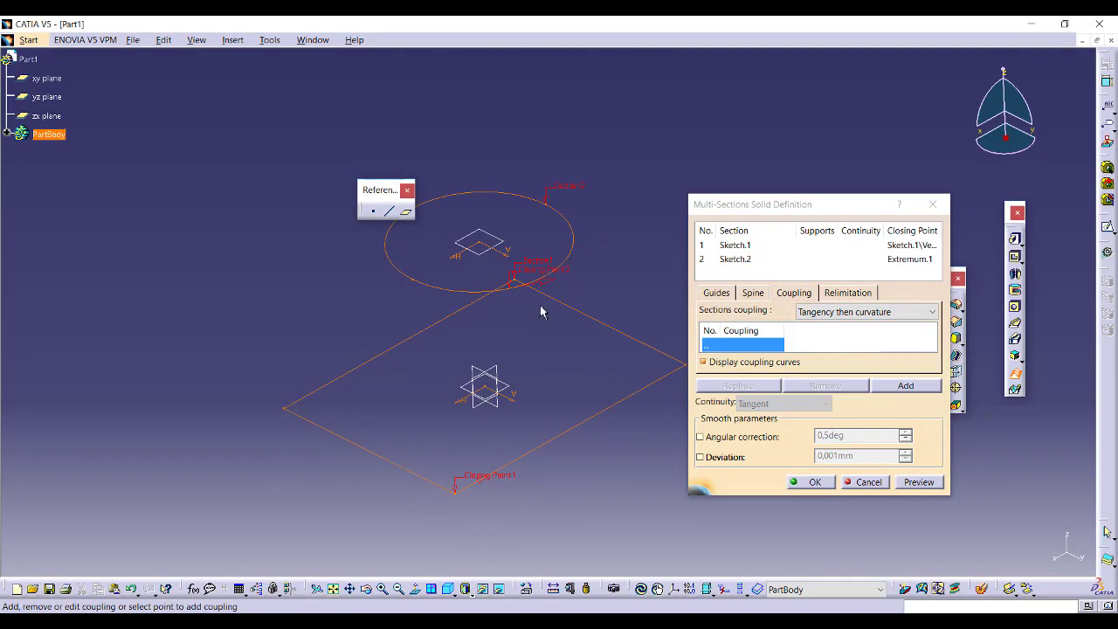
left_click(841, 314)
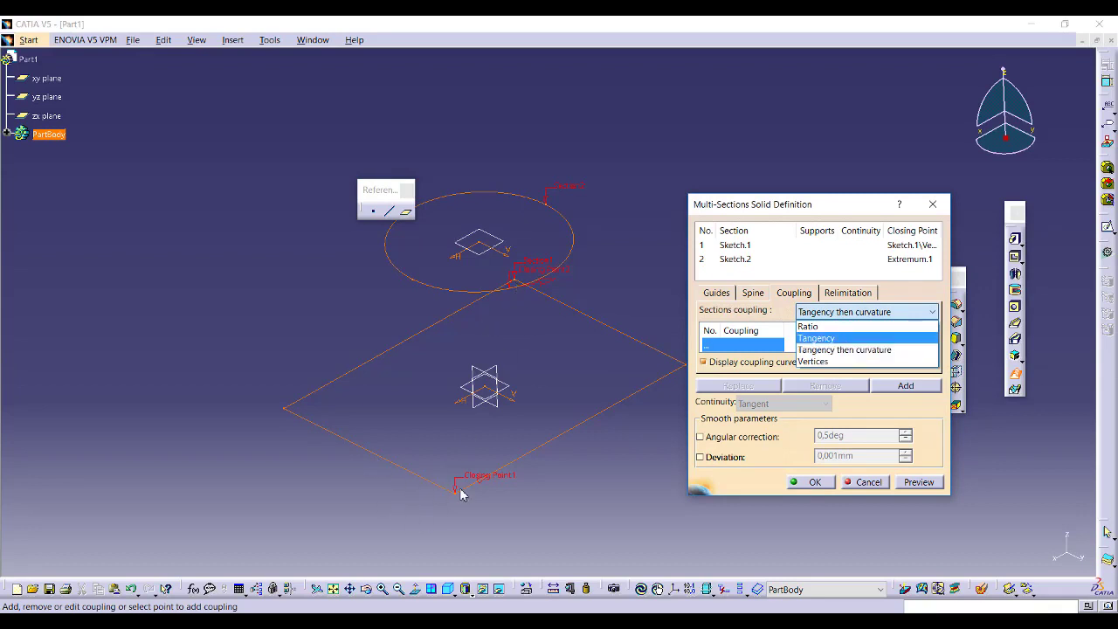
left_click(861, 326)
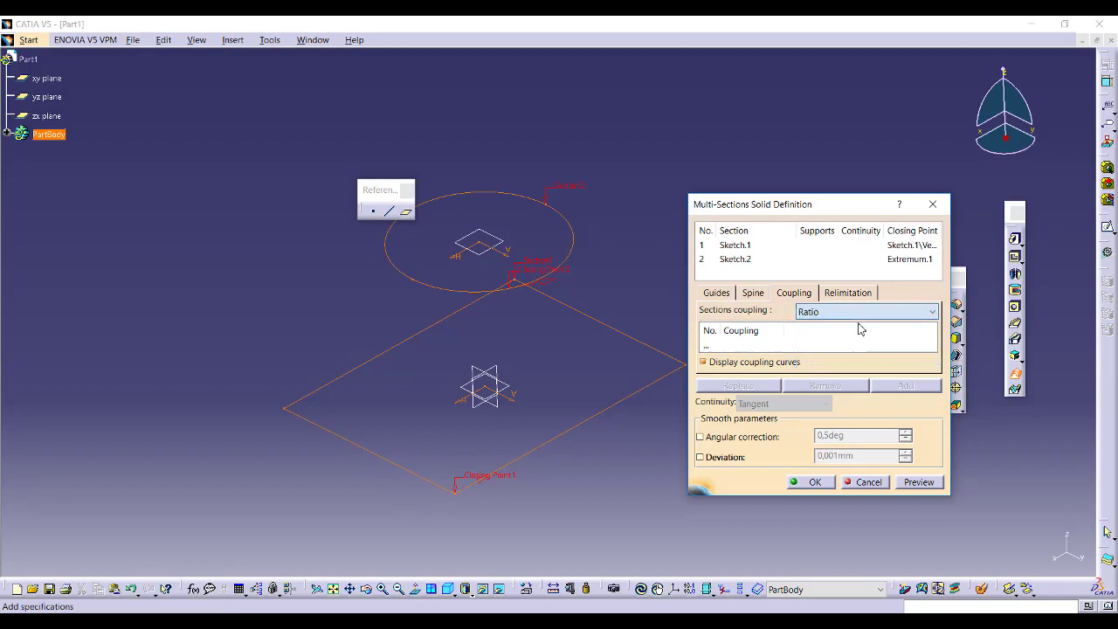
left_click(939, 488)
middle_click_drag(492, 431, 538, 376)
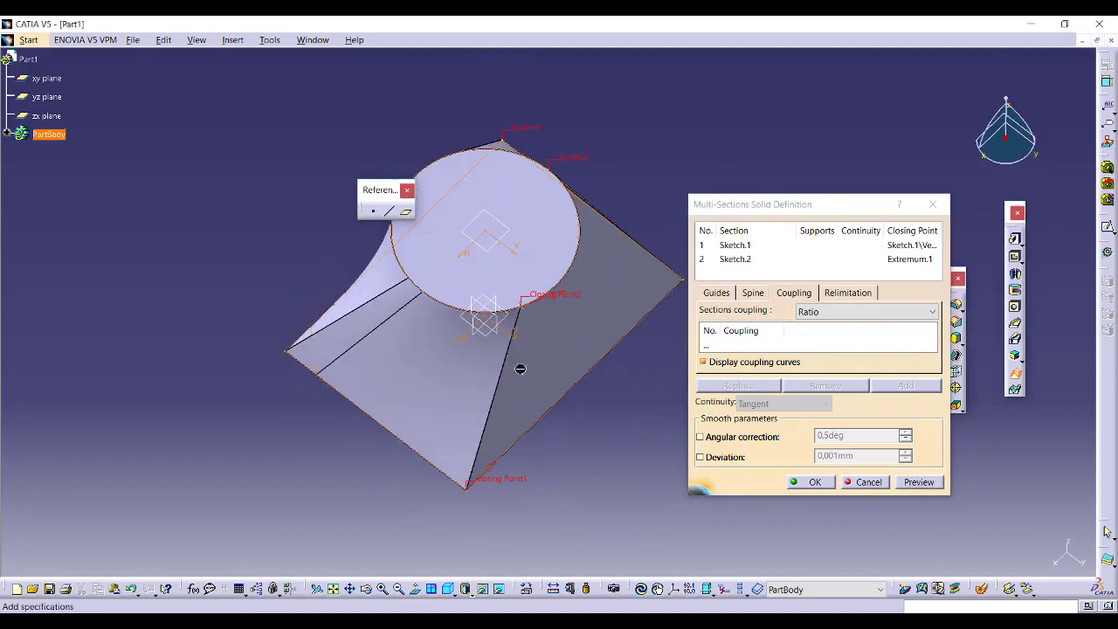
middle_click_drag(477, 291, 414, 322)
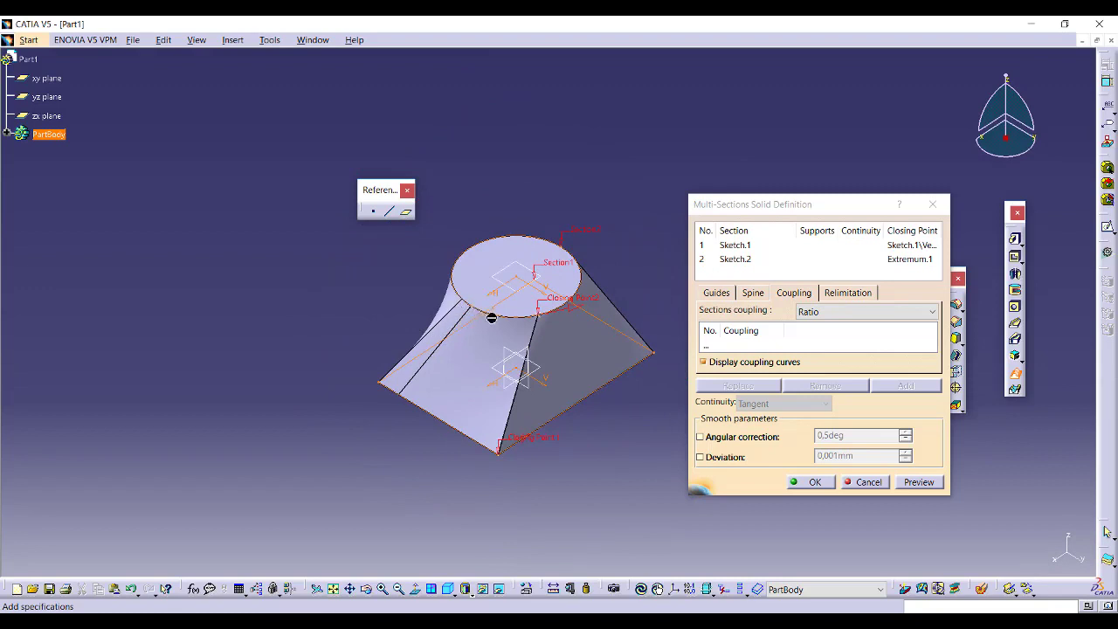
key("Escape")
- Switch to the Generative Shape Design workbench and place the Wireframe tools beside the sketches
middle_click_drag(536, 320, 567, 300)
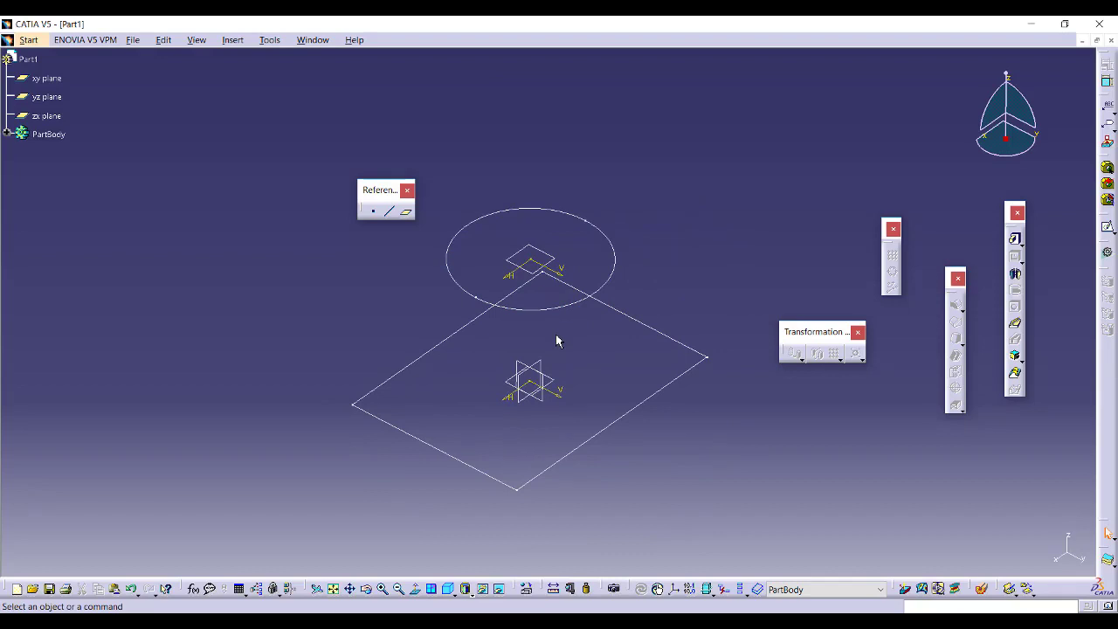
left_click(28, 41)
left_click(62, 69)
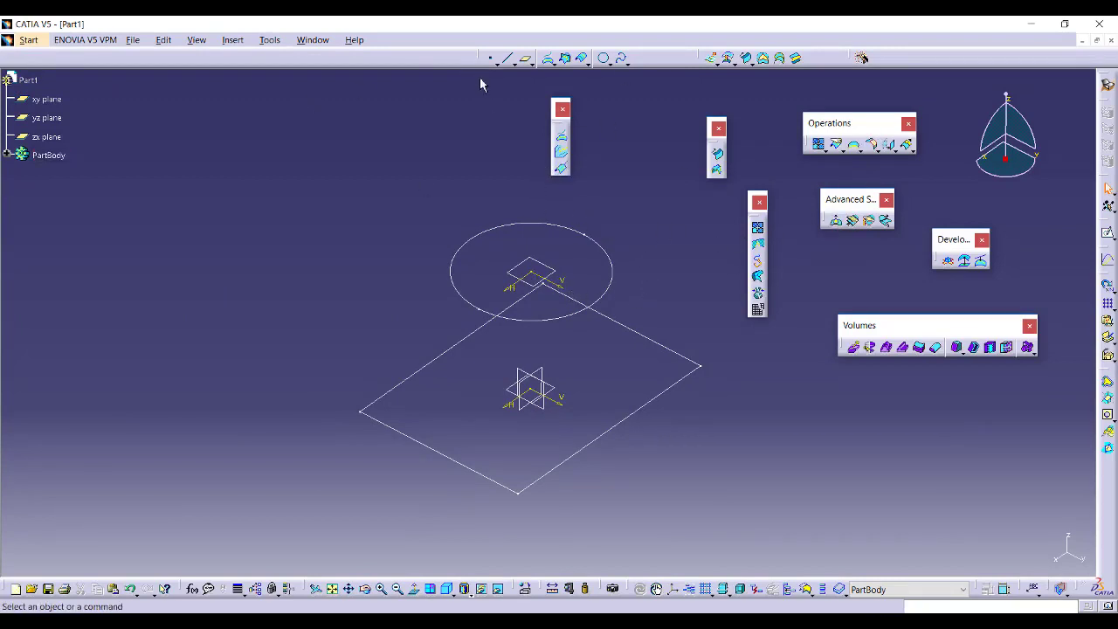
left_click_drag(482, 57, 210, 215)
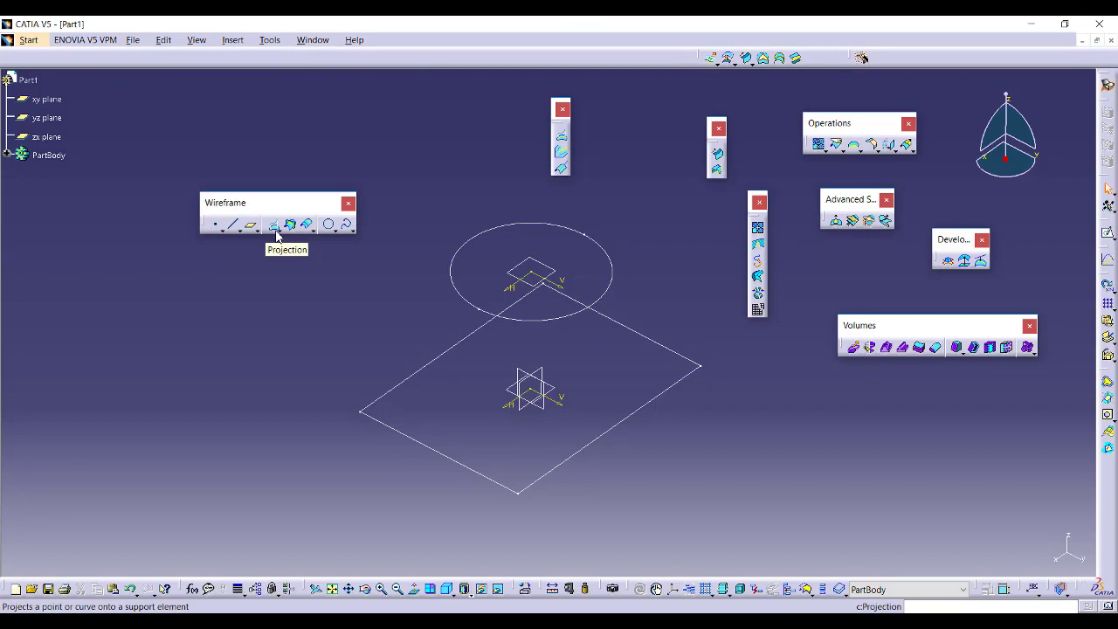
- Try projecting all four rectangle vertices onto the circle sketch with a Normal projection
left_click(271, 228)
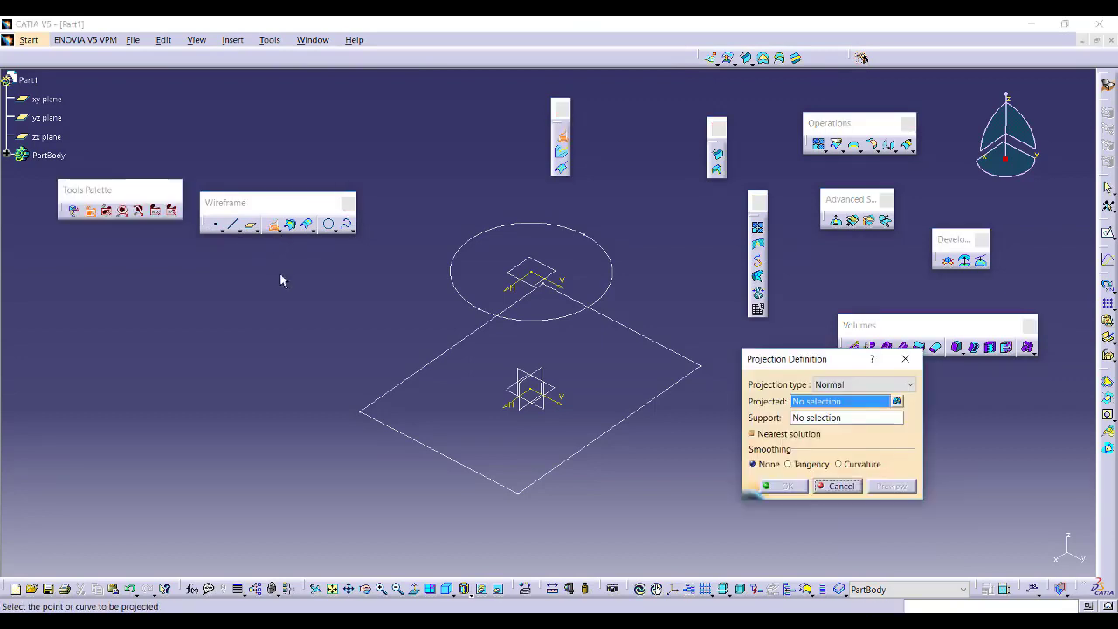
left_click(897, 401)
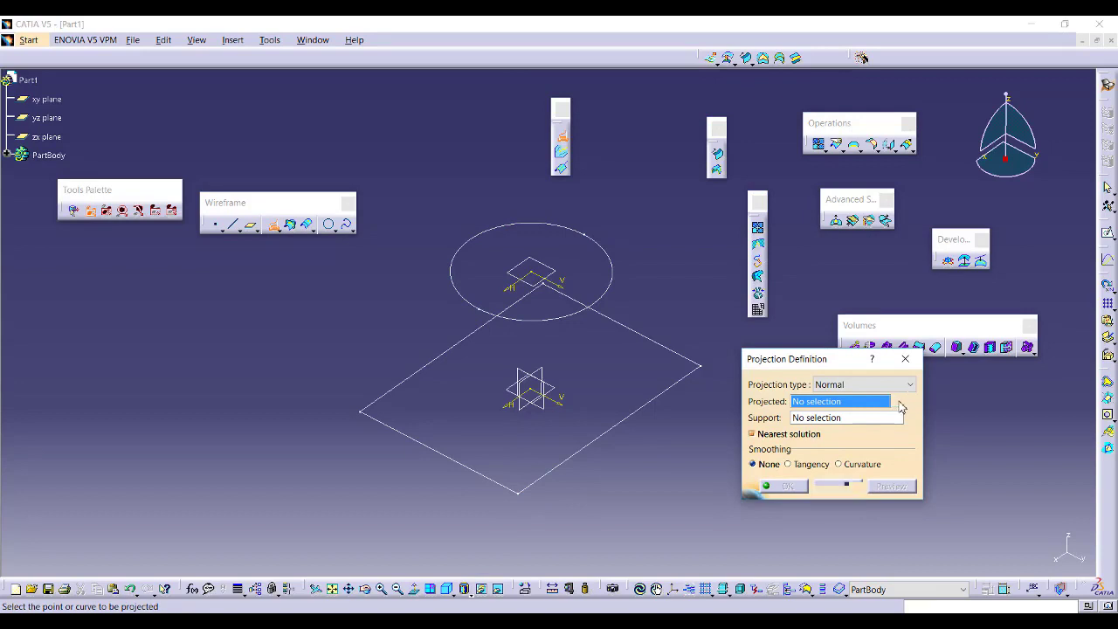
left_click(516, 500)
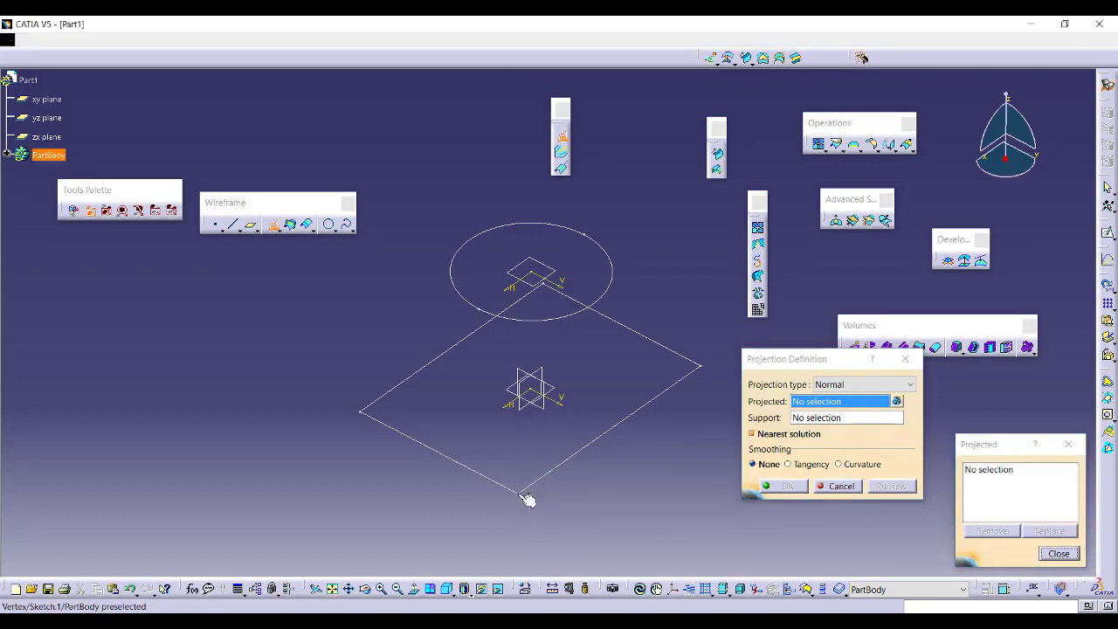
left_click(702, 368)
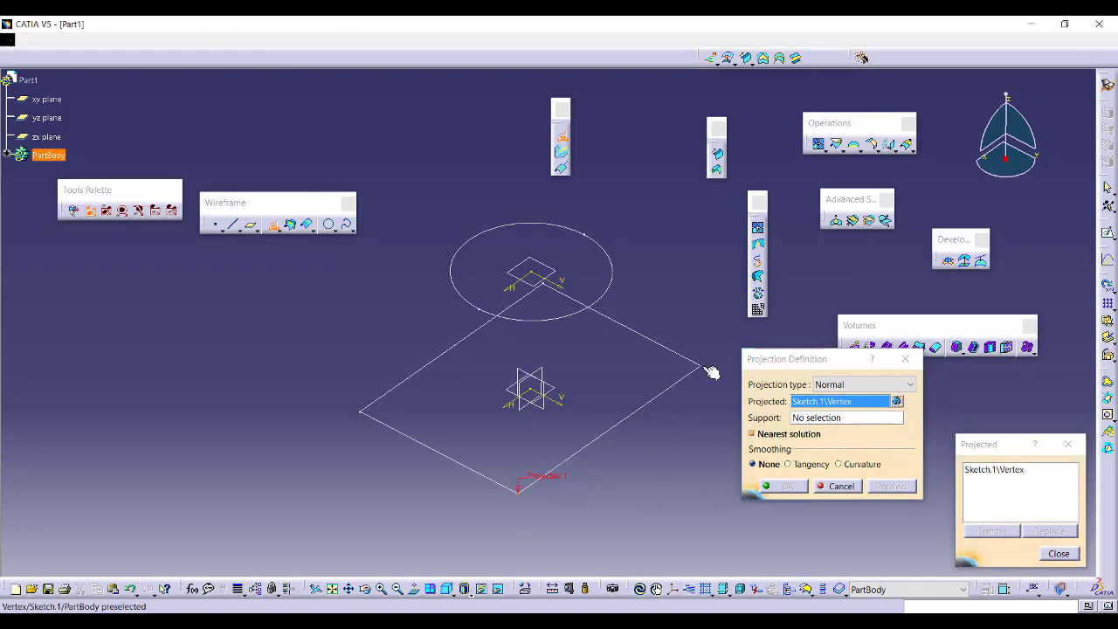
left_click(540, 284)
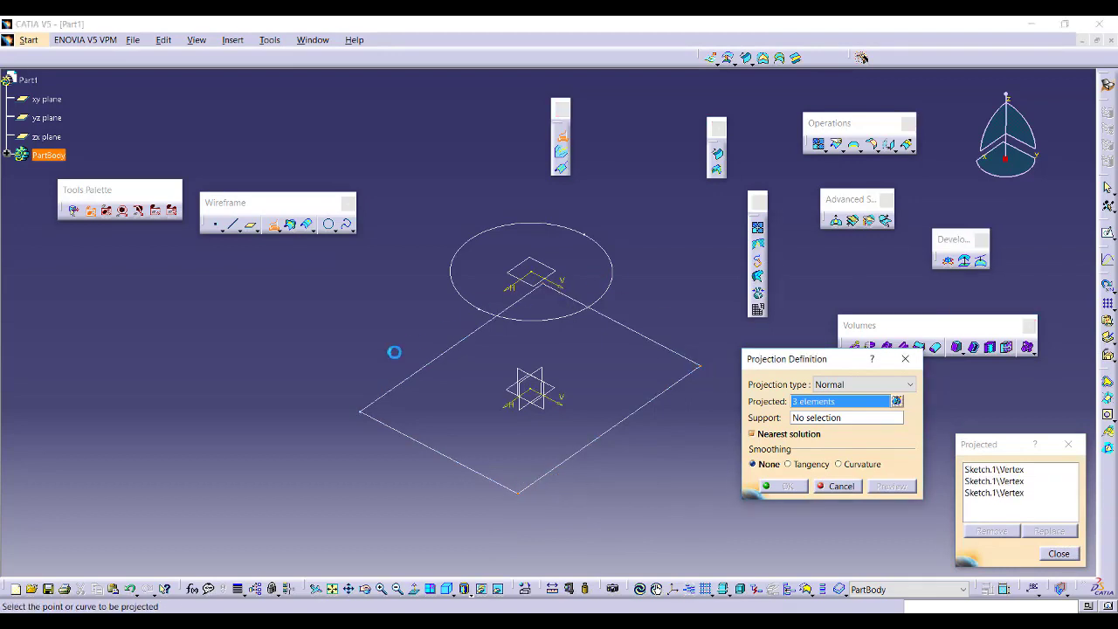
left_click(360, 414)
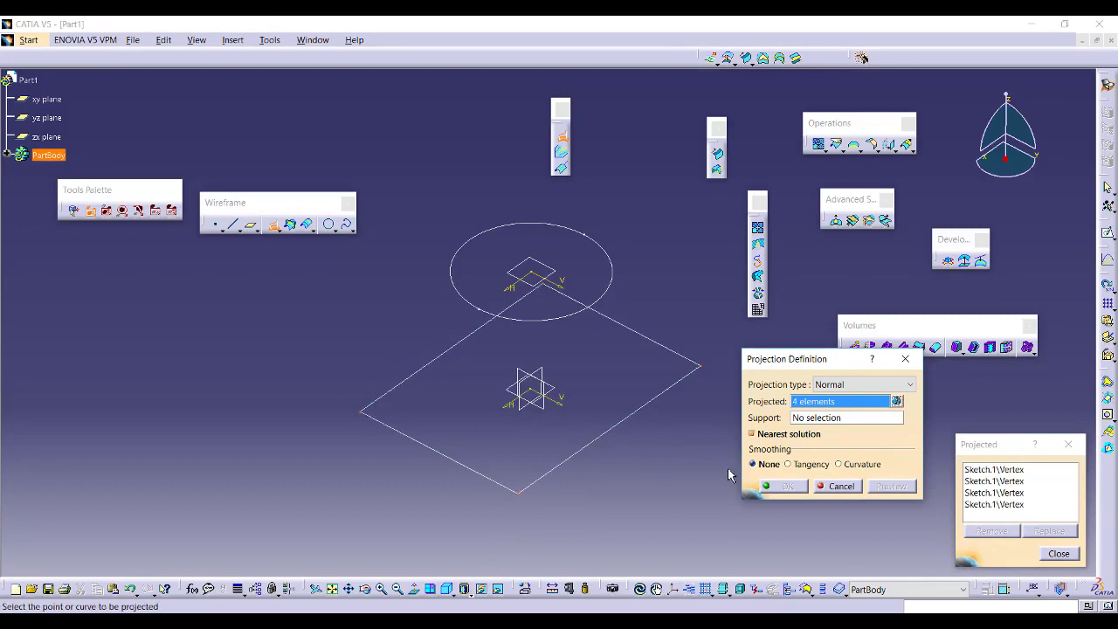
left_click(821, 419)
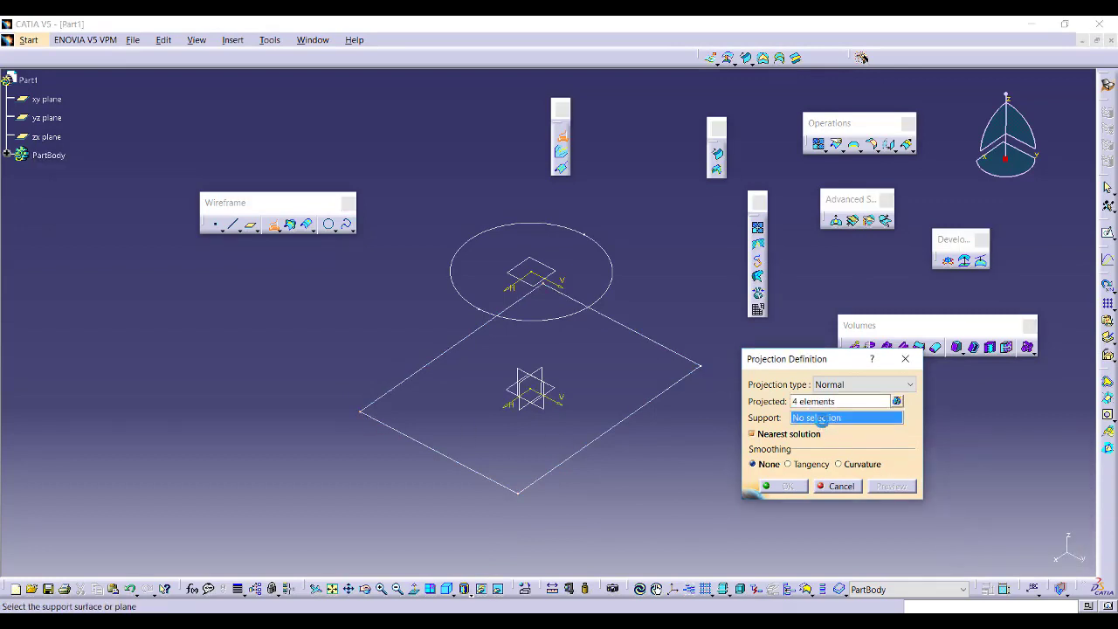
left_click(612, 278)
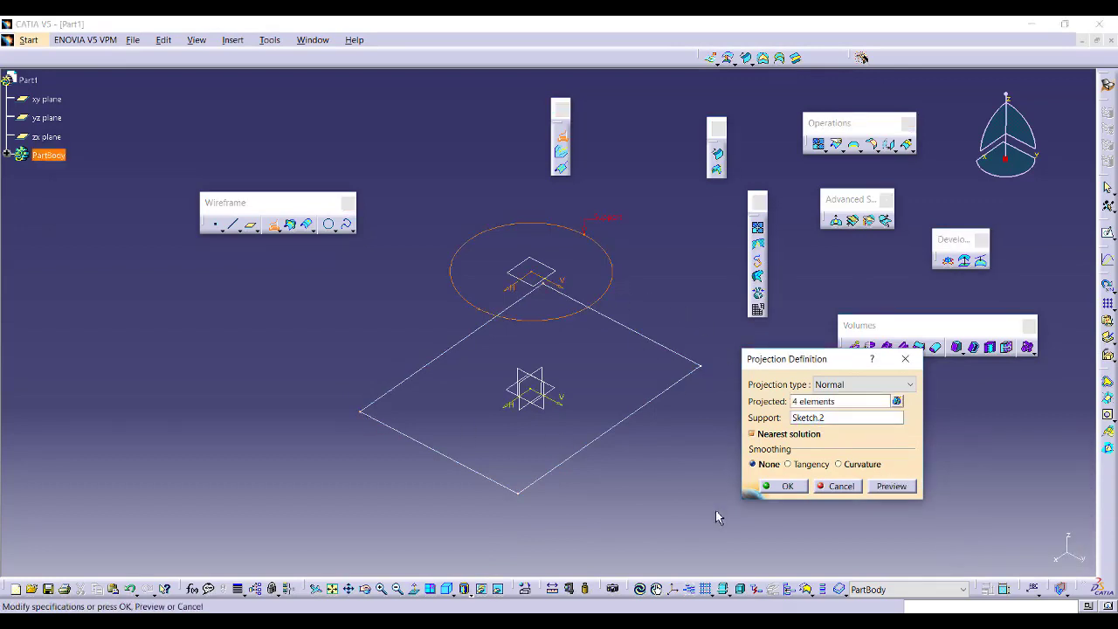
left_click(788, 487)
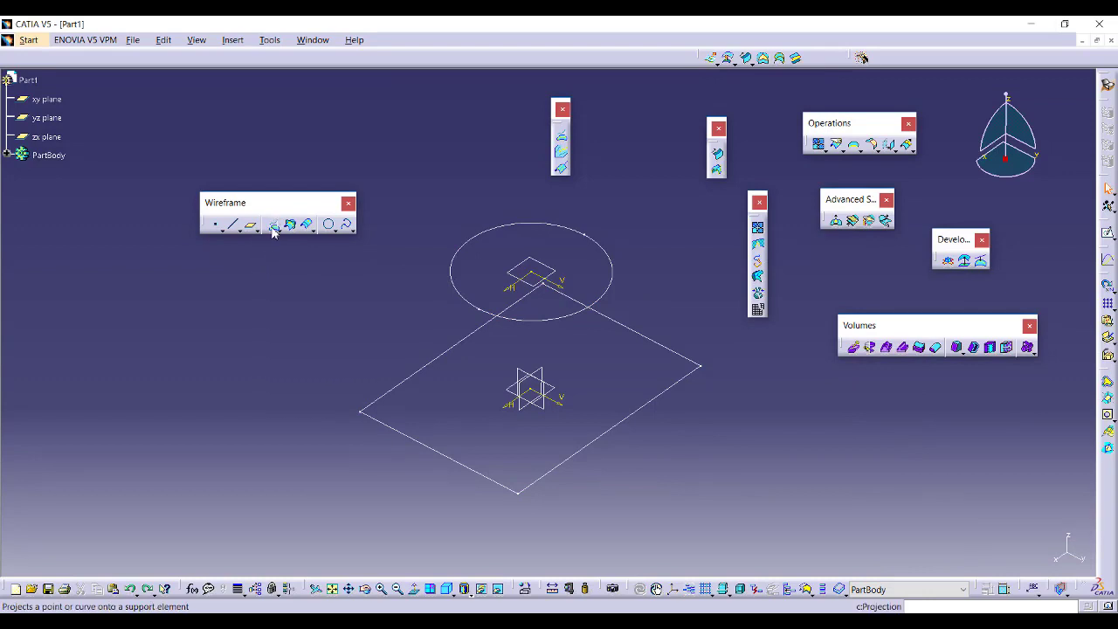
- Project the rectangle's four corner vertices onto the circle sketch using Normal projection, and return to the Part Design workbench
left_click(273, 224)
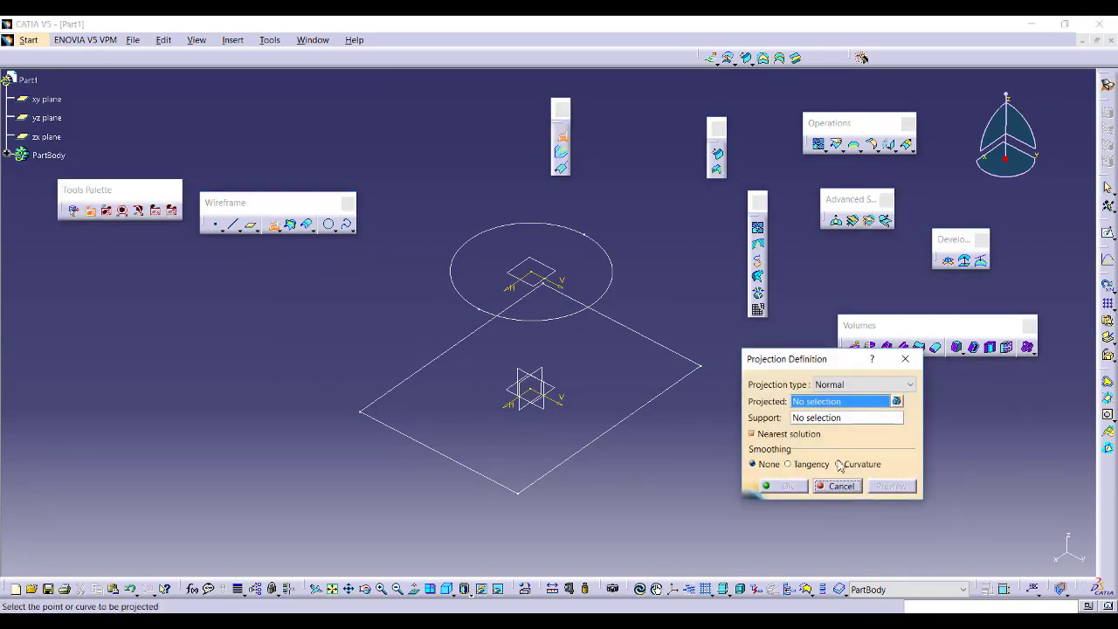
left_click(895, 401)
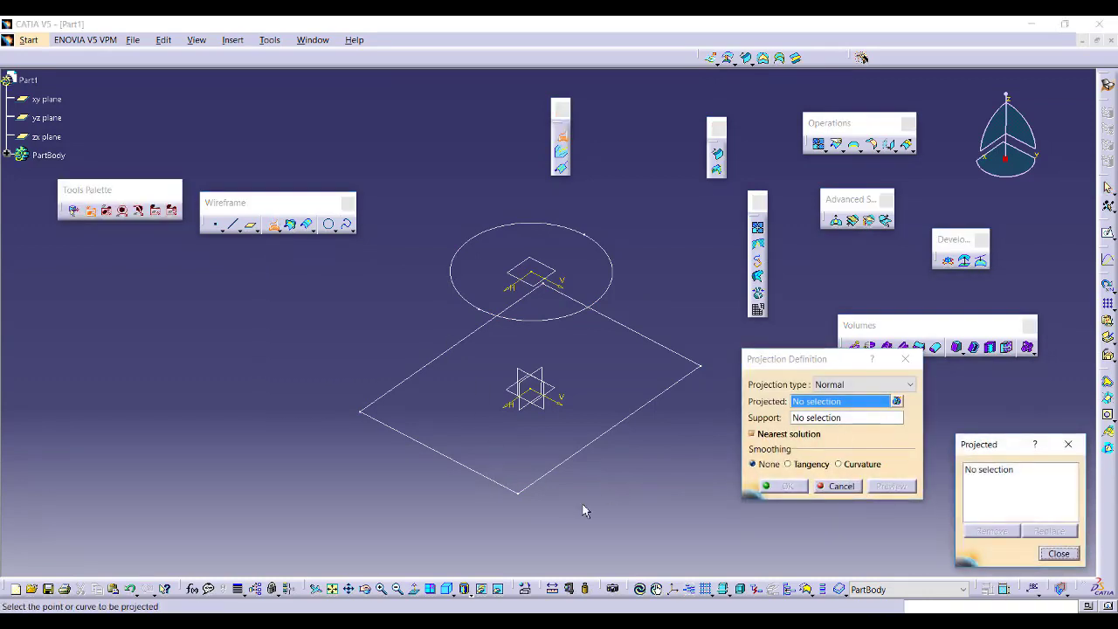
left_click(518, 491)
left_click(533, 277)
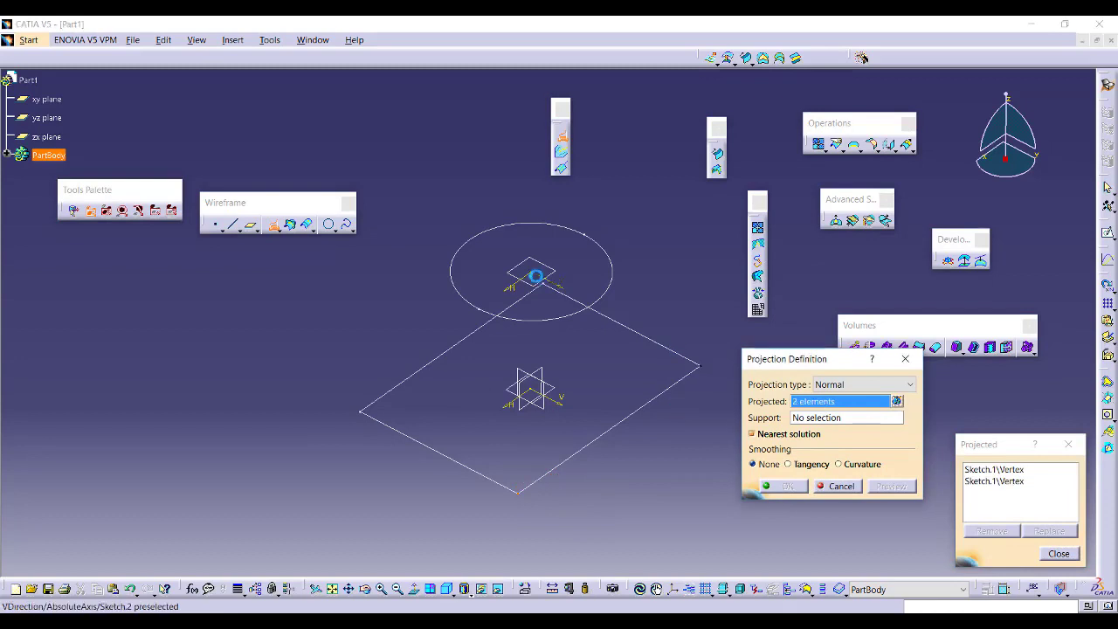
left_click(545, 284)
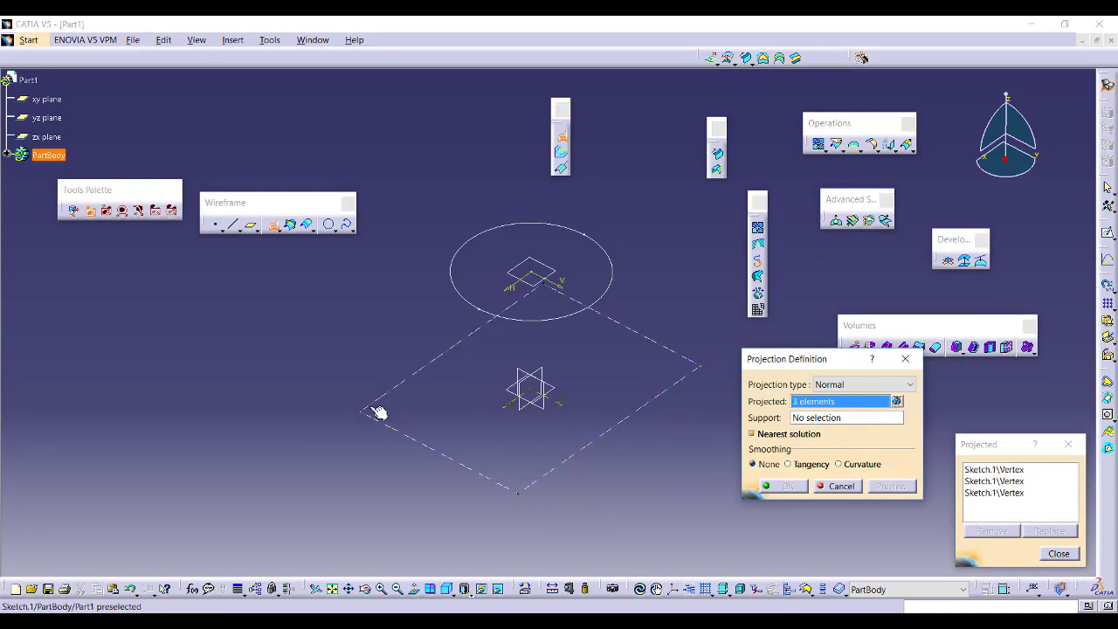
left_click(367, 416)
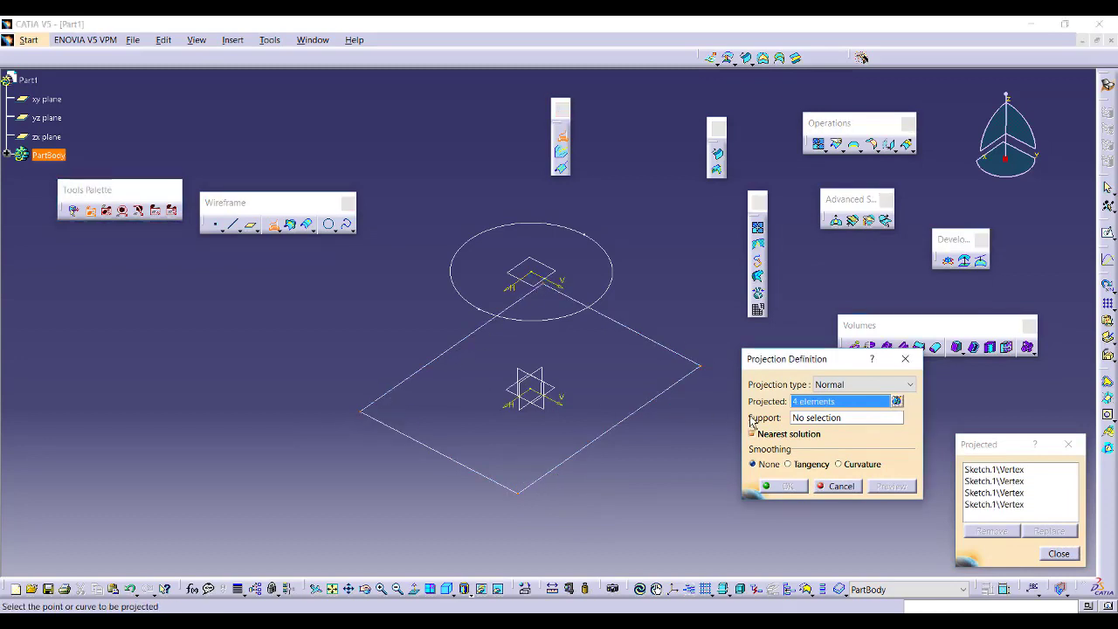
left_click(843, 418)
left_click(612, 294)
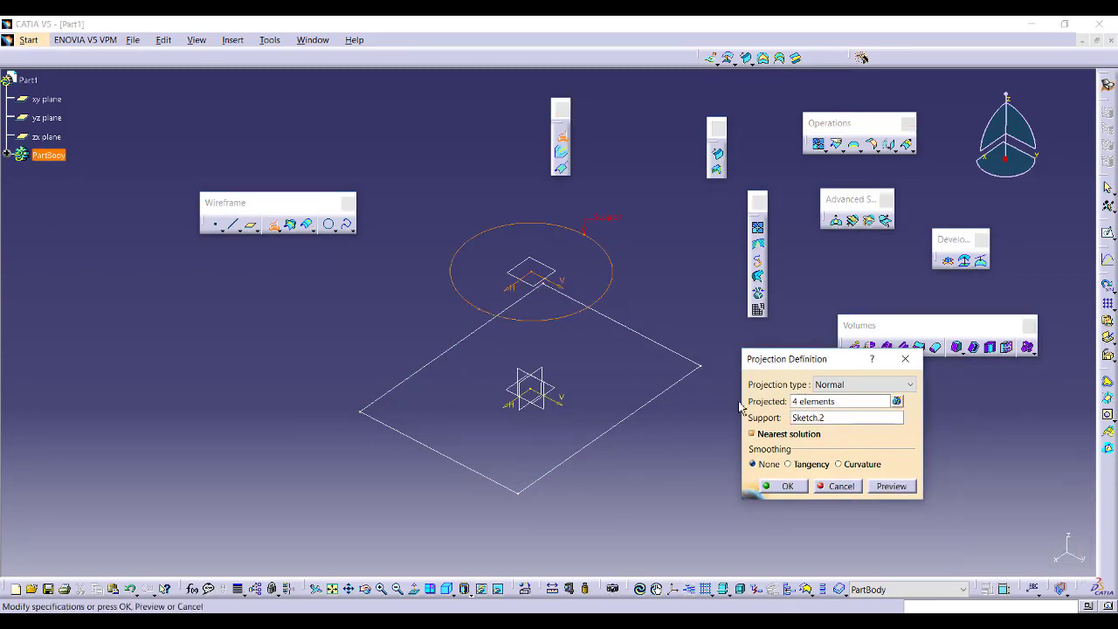
left_click(888, 487)
left_click(789, 486)
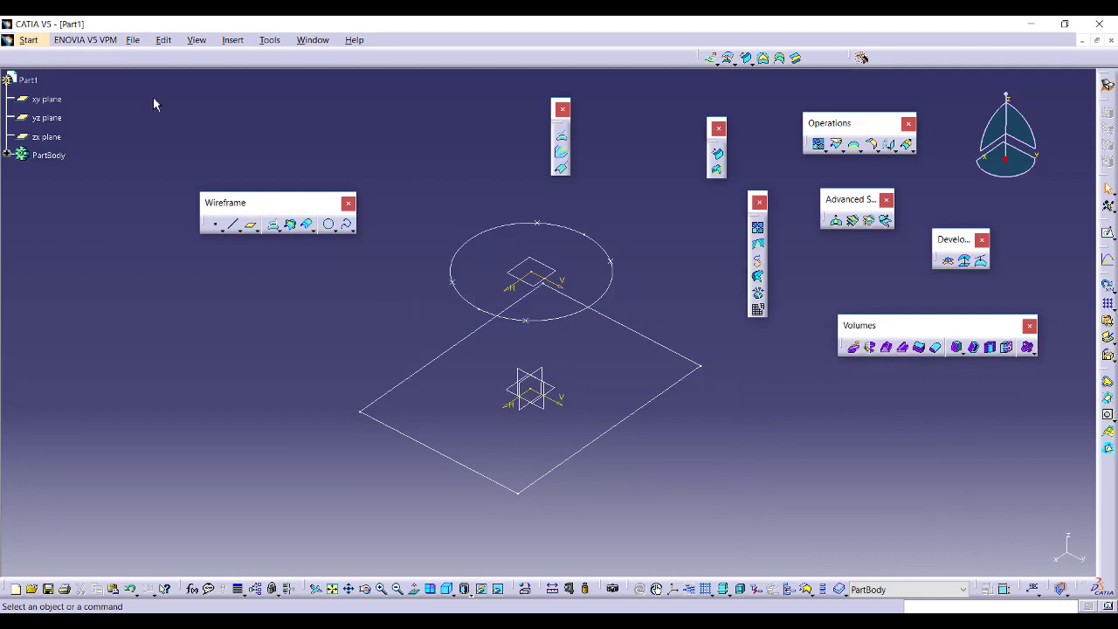
left_click(29, 40)
left_click(39, 55)
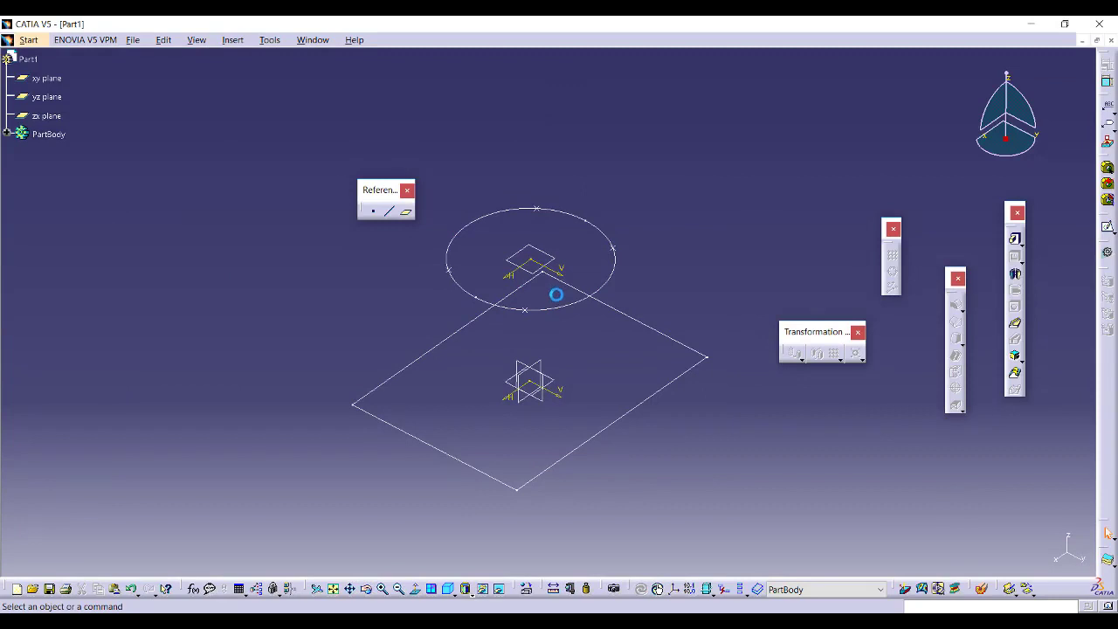
- Start a multi-sections solid from the rectangle to the circle and set the circle's closing point to the projected point above the rectangle's closing corner
left_click(1015, 372)
mouse_move(586, 337)
middle_mouse_down()
mouse_move(524, 341)
mouse_move(528, 357)
mouse_move(568, 342)
middle_mouse_up()
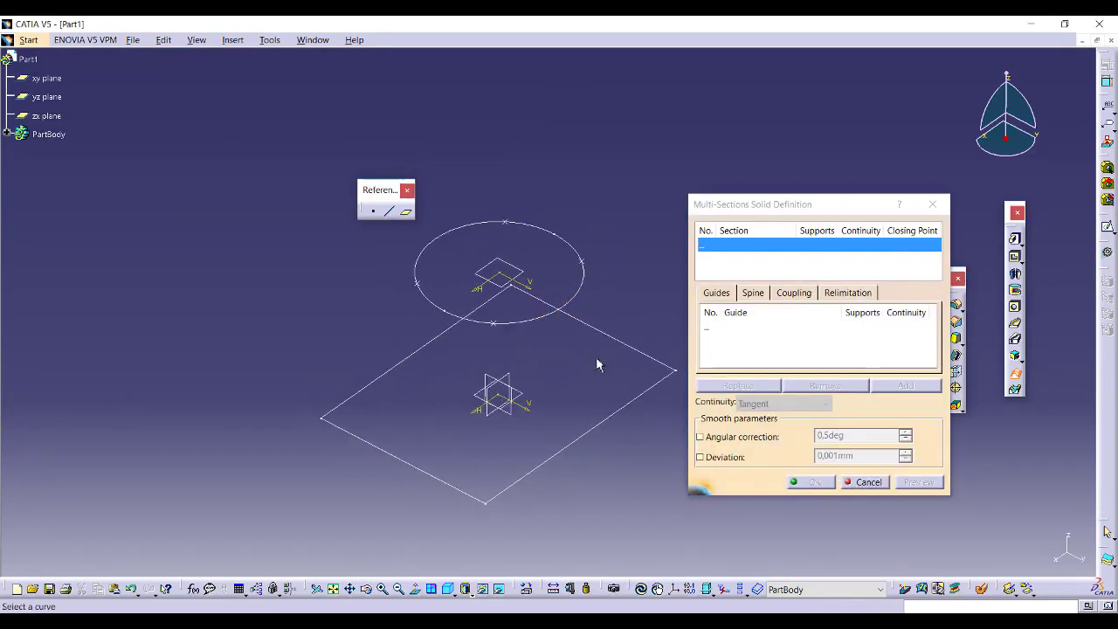
left_click(637, 399)
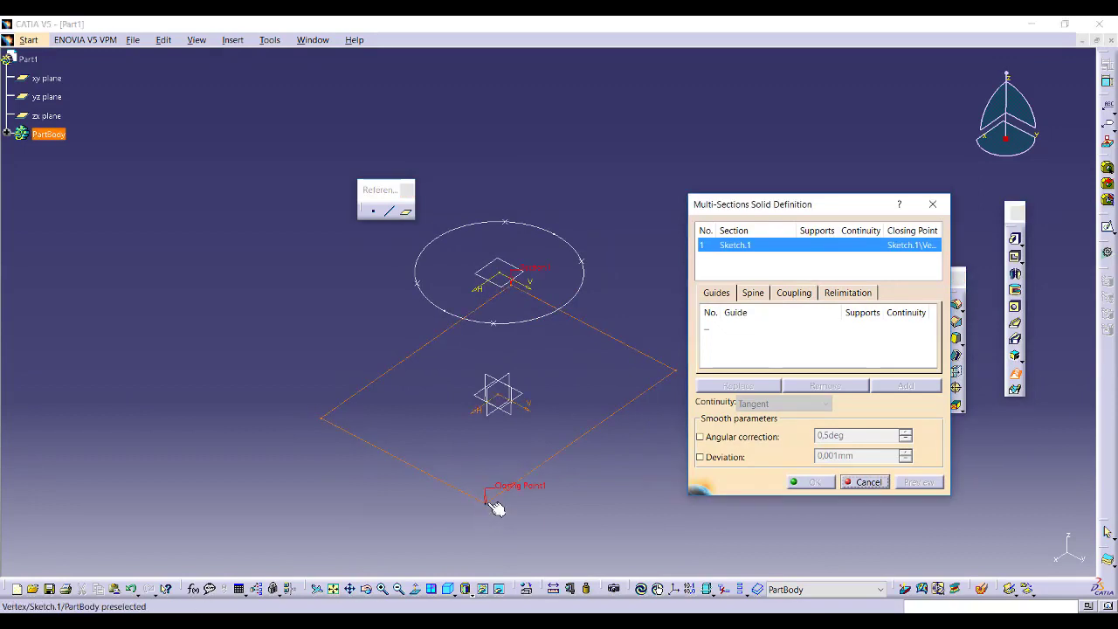
left_click(550, 312)
left_click(494, 325)
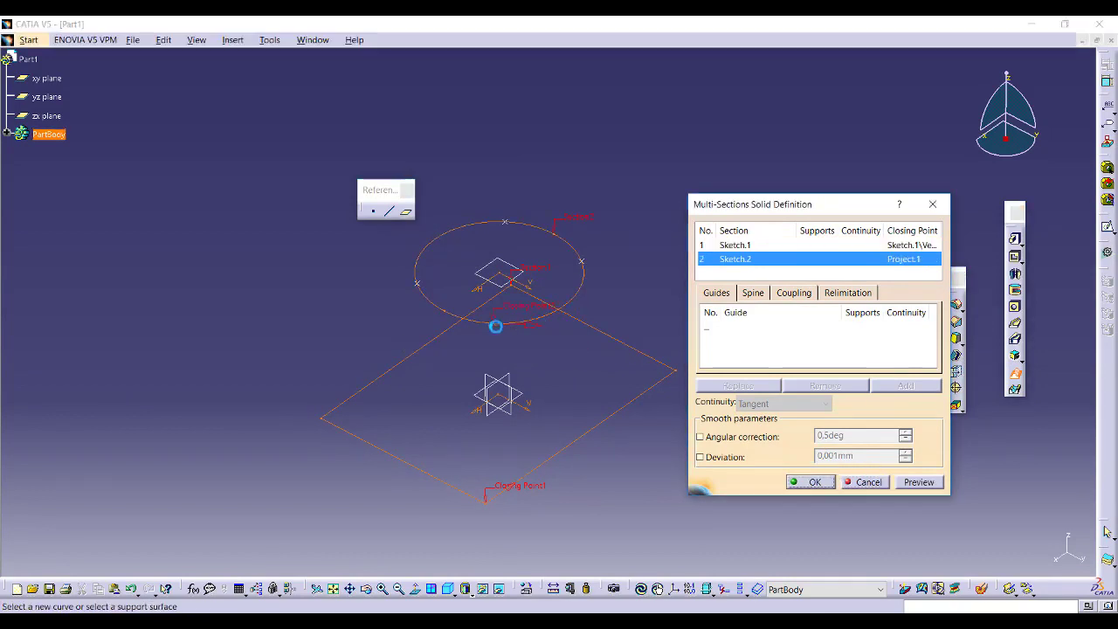
- Set the sections coupling of the rectangle-to-circle solid to Ratio and preview the shape
left_click(794, 293)
left_click(842, 312)
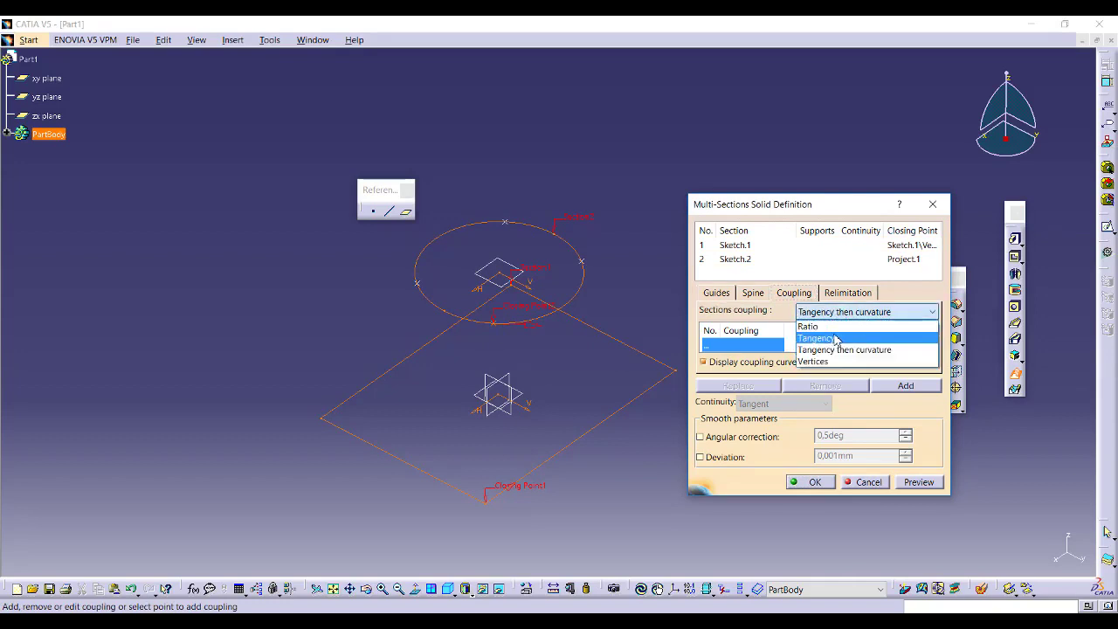
left_click(834, 327)
left_click(919, 483)
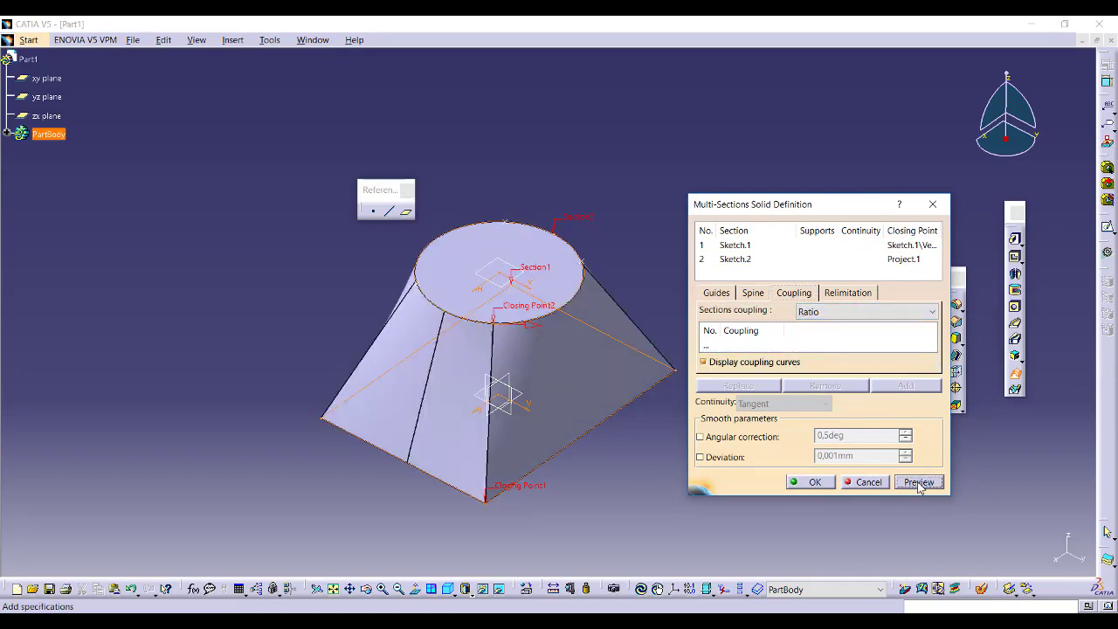
- Try reversing the circle section's closing direction, preview the twisted shape, restore the direction, and preview it again
left_click(538, 332)
left_click(918, 482)
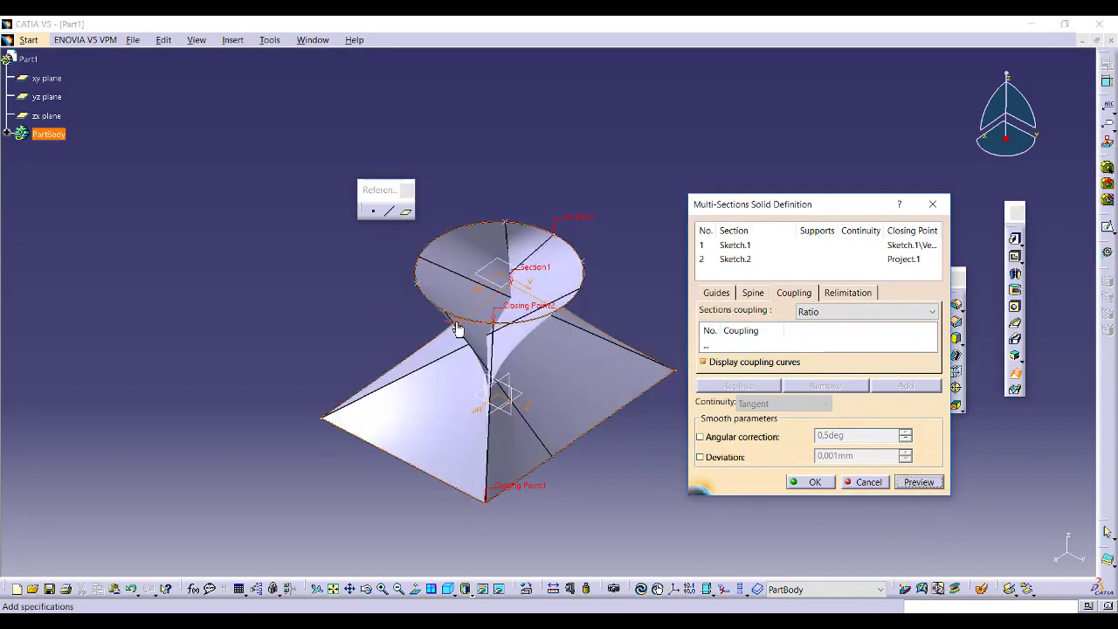
left_click(918, 483)
middle_click_drag(412, 366, 465, 278)
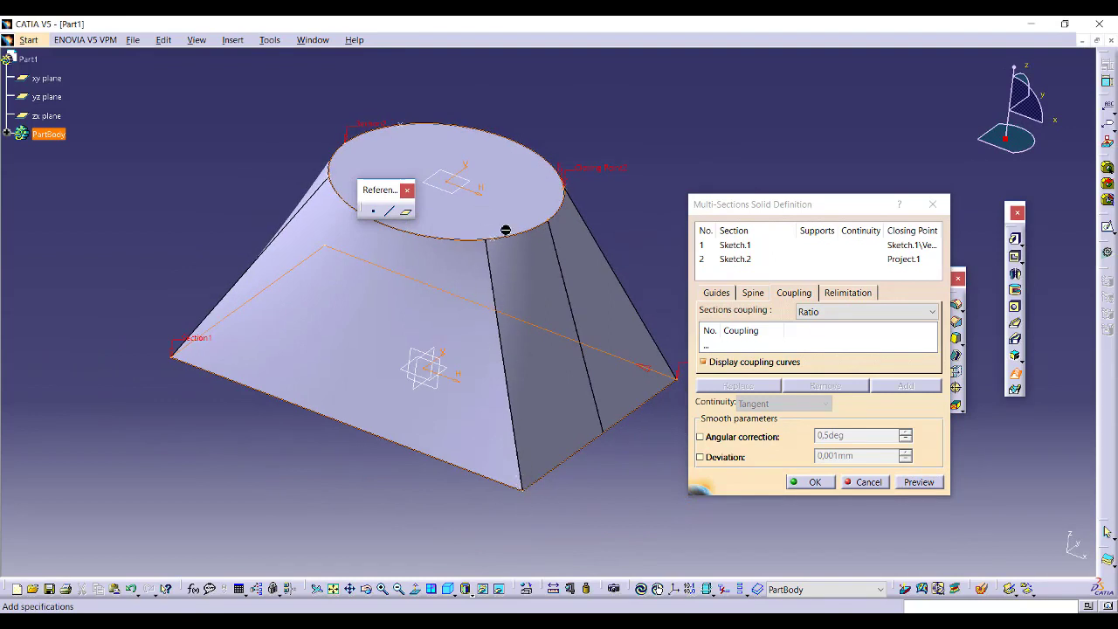
- Add a first coupling between a free rectangle corner and its projected point on the circle, and preview the solid
left_click(734, 346)
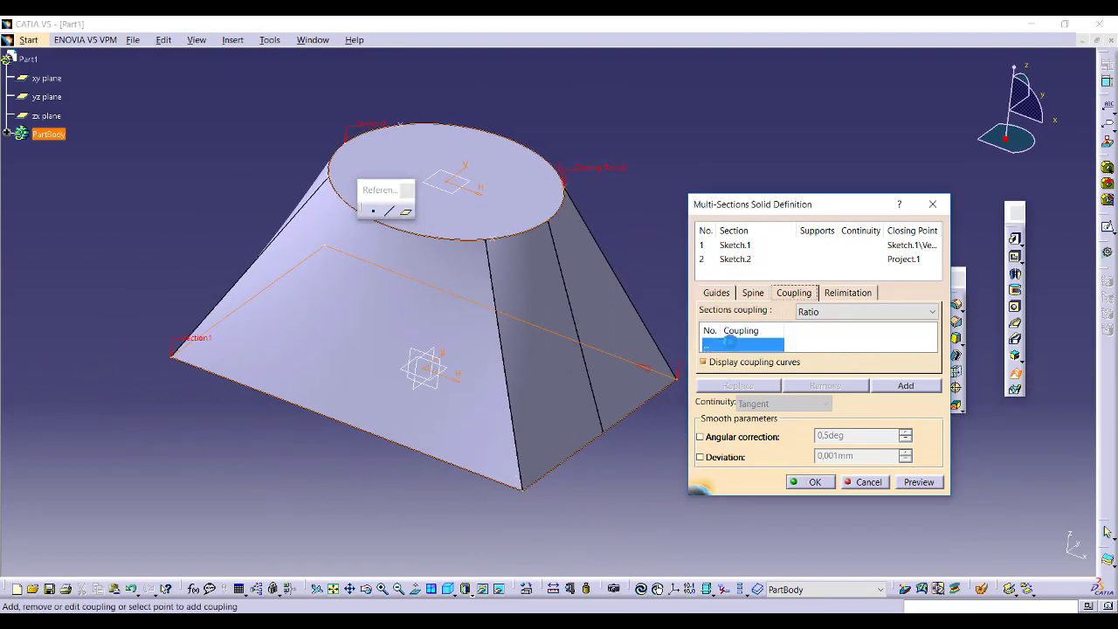
left_click(522, 490)
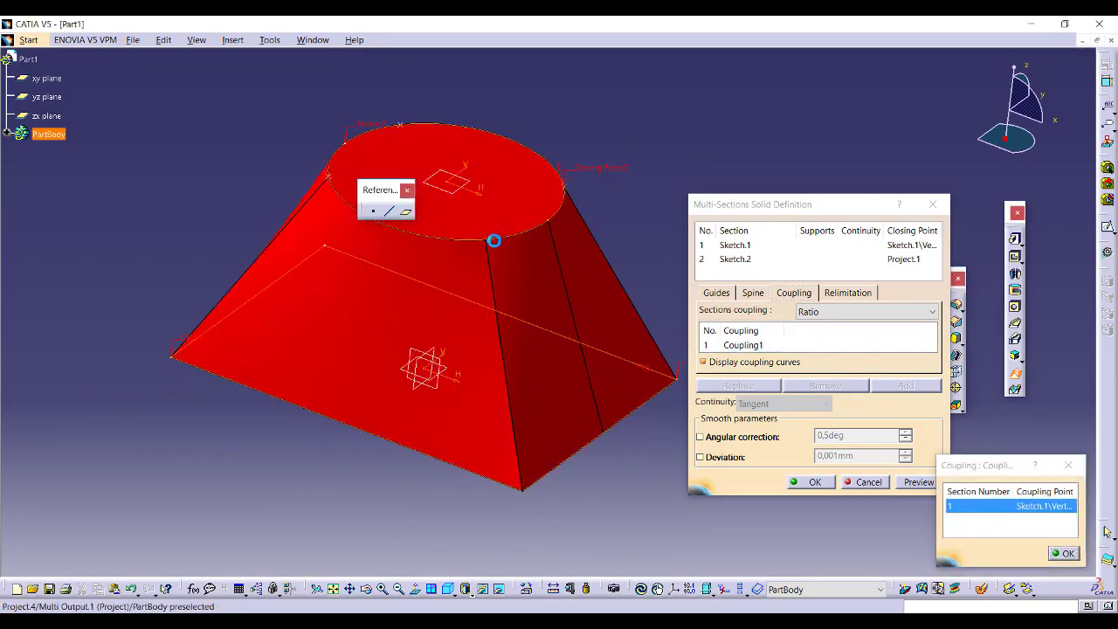
left_click(494, 240)
left_click(908, 485)
middle_click_drag(234, 311, 381, 492)
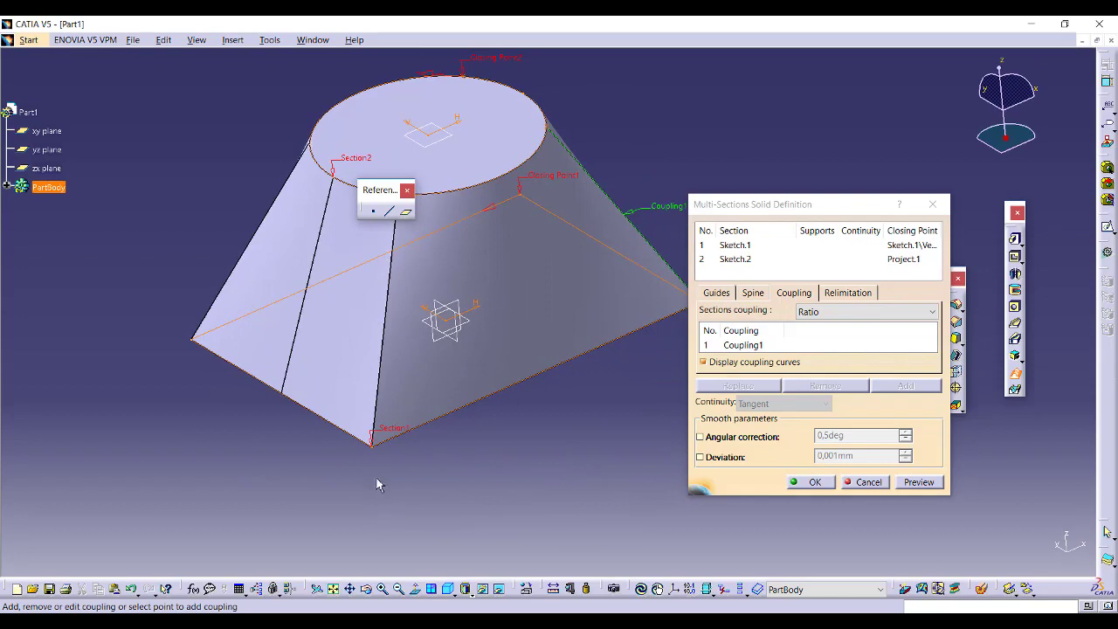
- Add a second coupling from the next rectangle corner to its projected point on the circle, and preview the solid
left_click(373, 448)
middle_click_drag(455, 323, 424, 324)
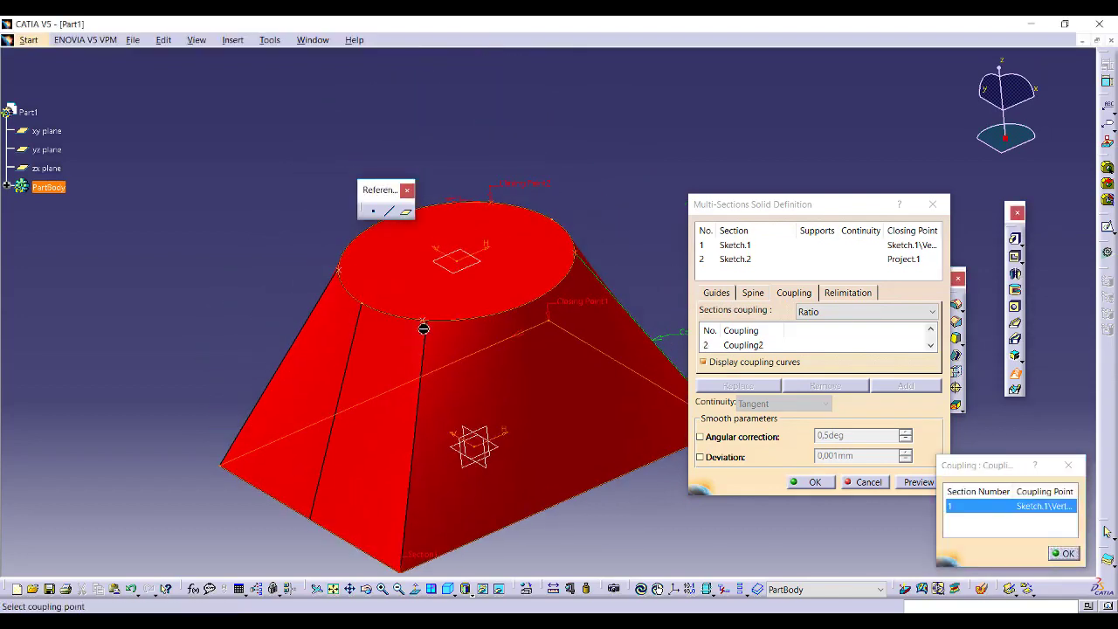
left_click(428, 322)
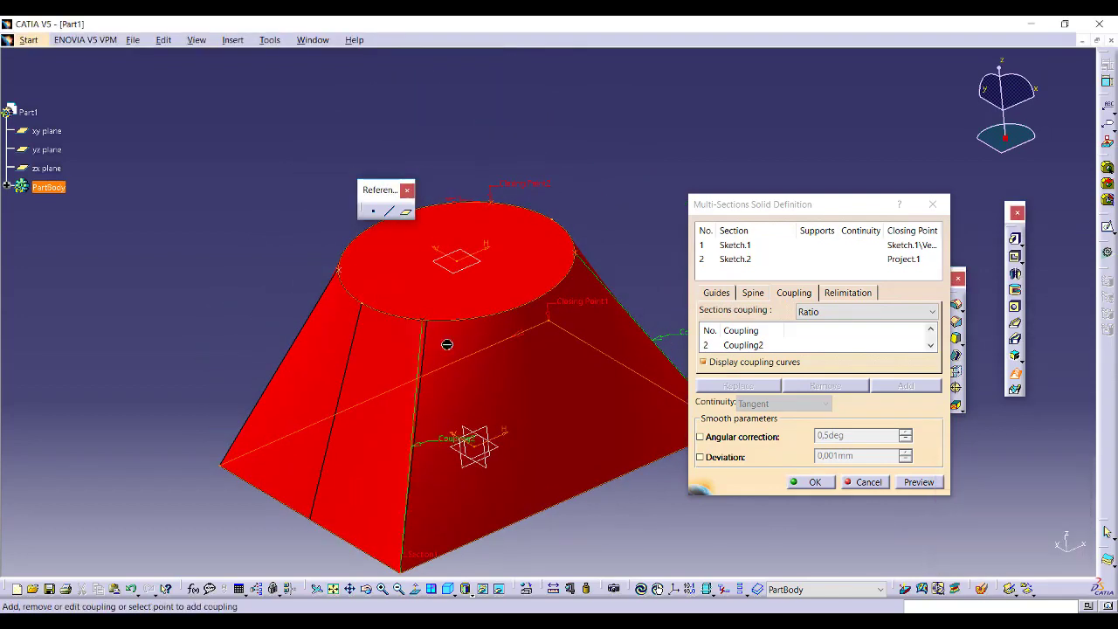
left_click(919, 483)
- Add a third coupling from the remaining uncoupled rectangle corner to its projected circle point, and preview the solid
middle_click_drag(453, 430, 411, 312)
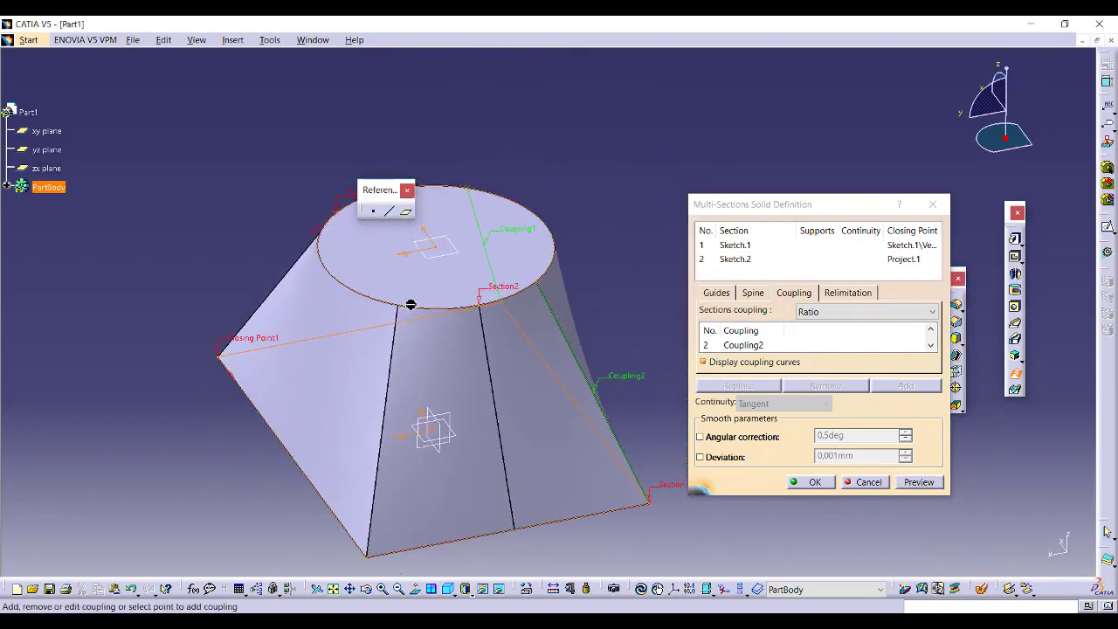
left_click(420, 312)
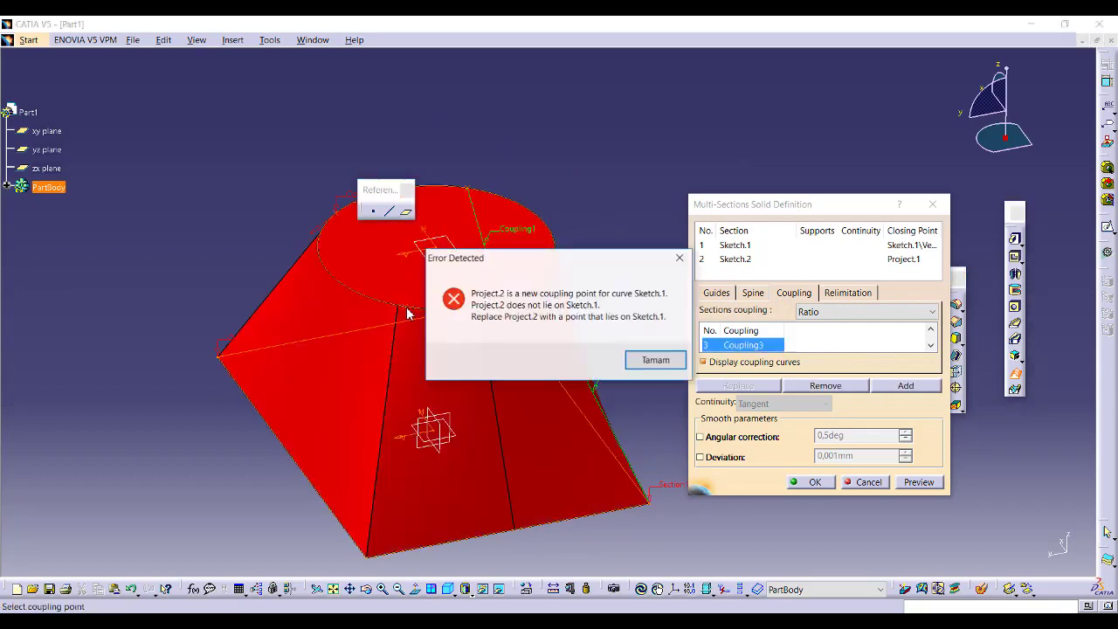
left_click(656, 361)
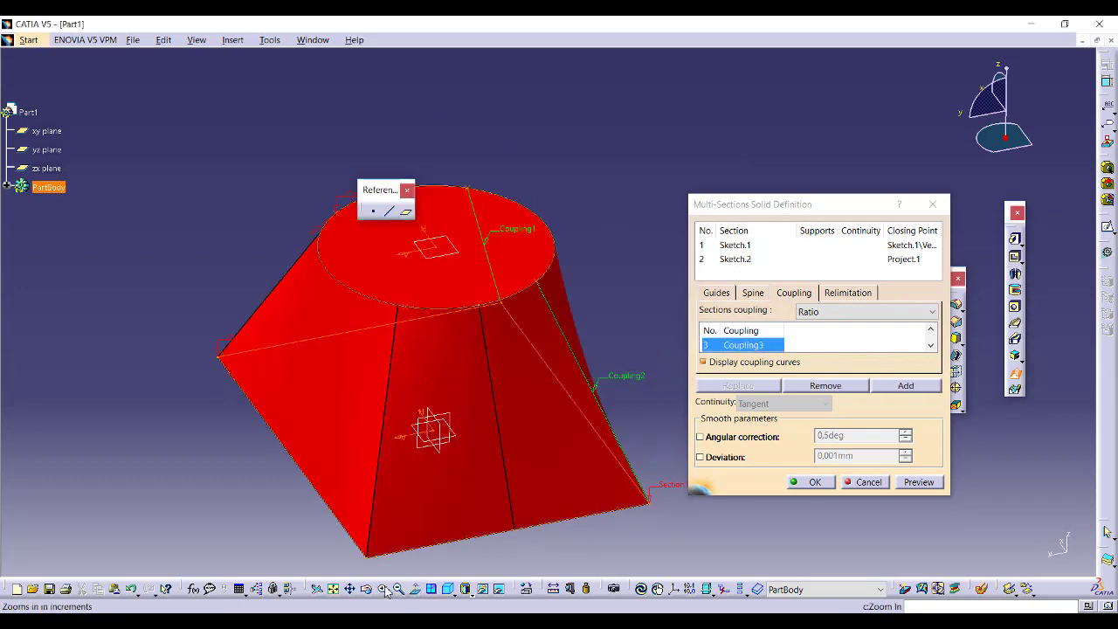
left_click(367, 556)
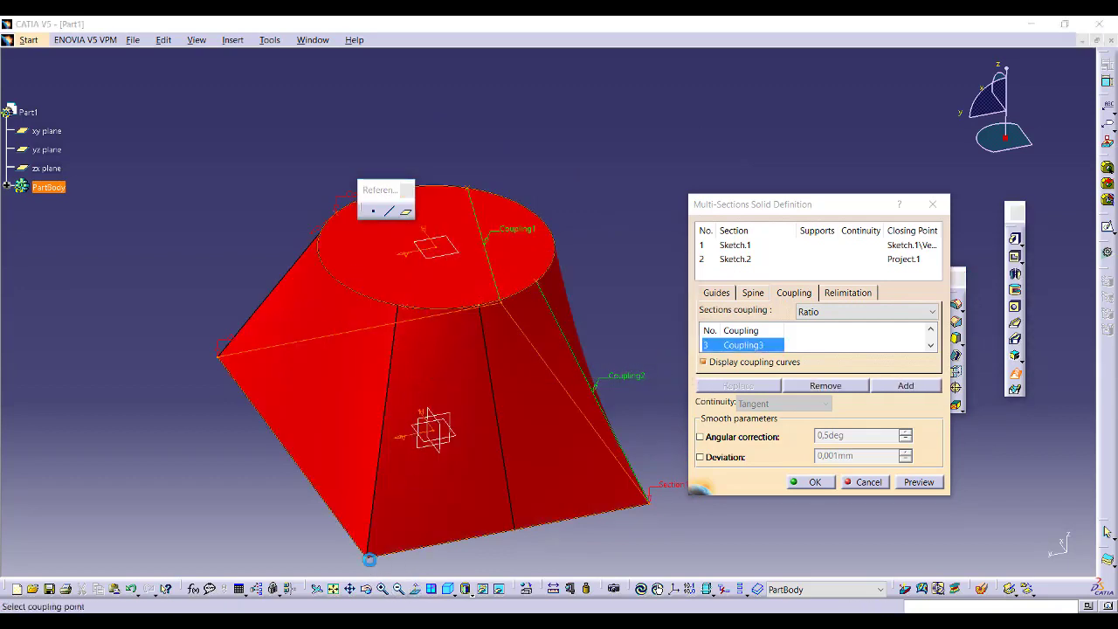
left_click(405, 312)
middle_click_drag(404, 314, 494, 234)
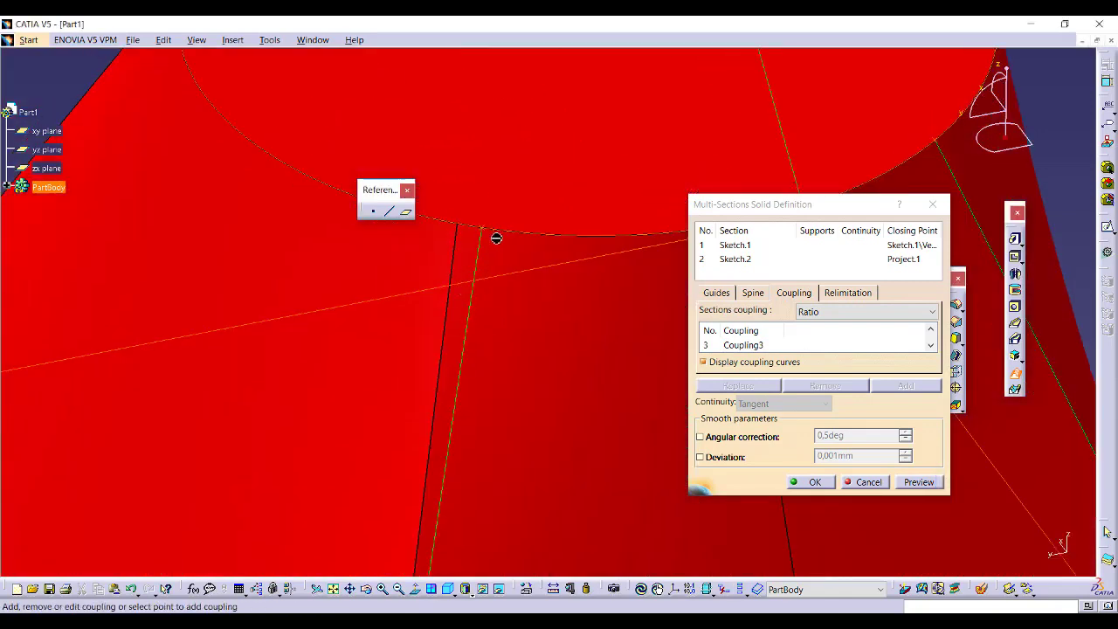
left_click(920, 483)
- Create the multi-sections solid with its three couplings, inspect it from several sides, and remove it again
left_click(815, 482)
middle_click_drag(793, 481, 568, 364)
middle_click_drag(558, 424, 562, 323)
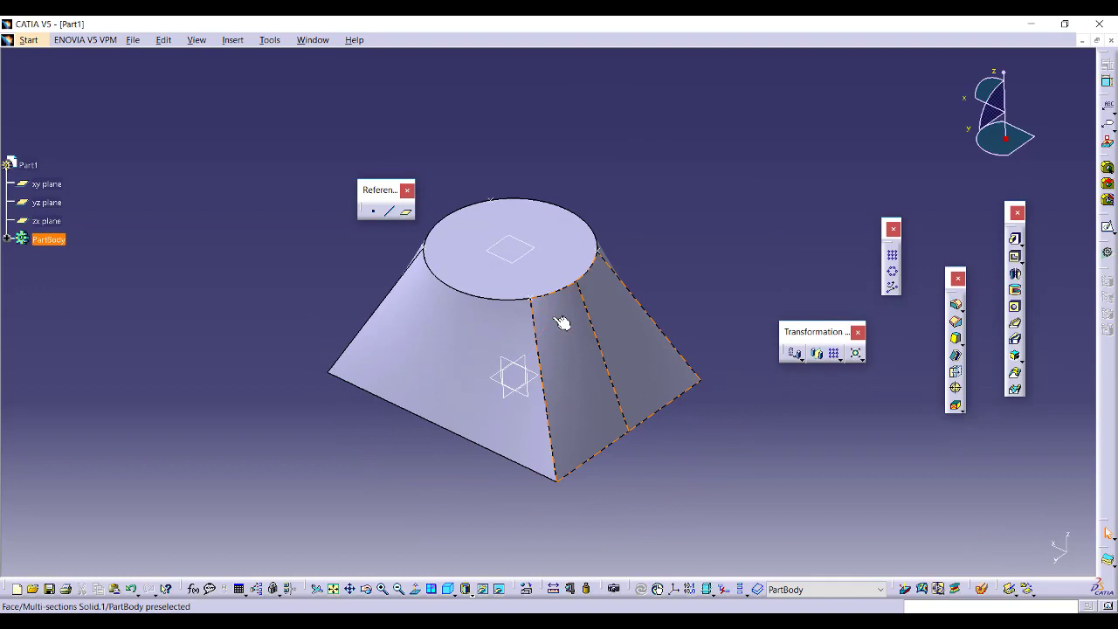
left_click(558, 343)
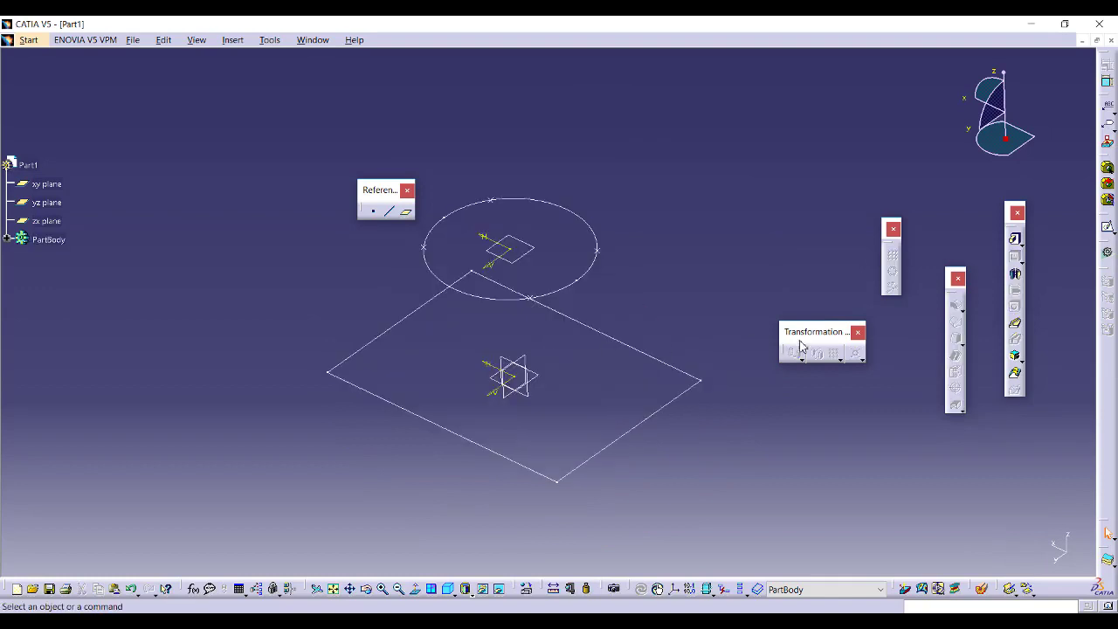
- Start a new multi-sections solid with the rectangle and circle, moving both closing points to the near rectangle corner and its projected circle point
left_click(1014, 373)
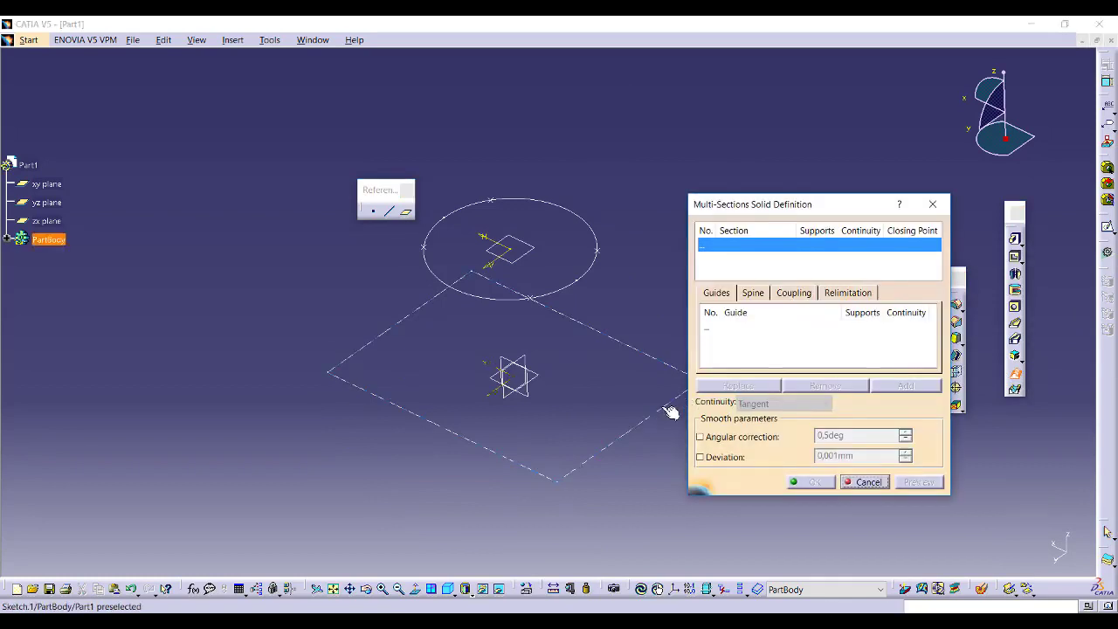
left_click(611, 447)
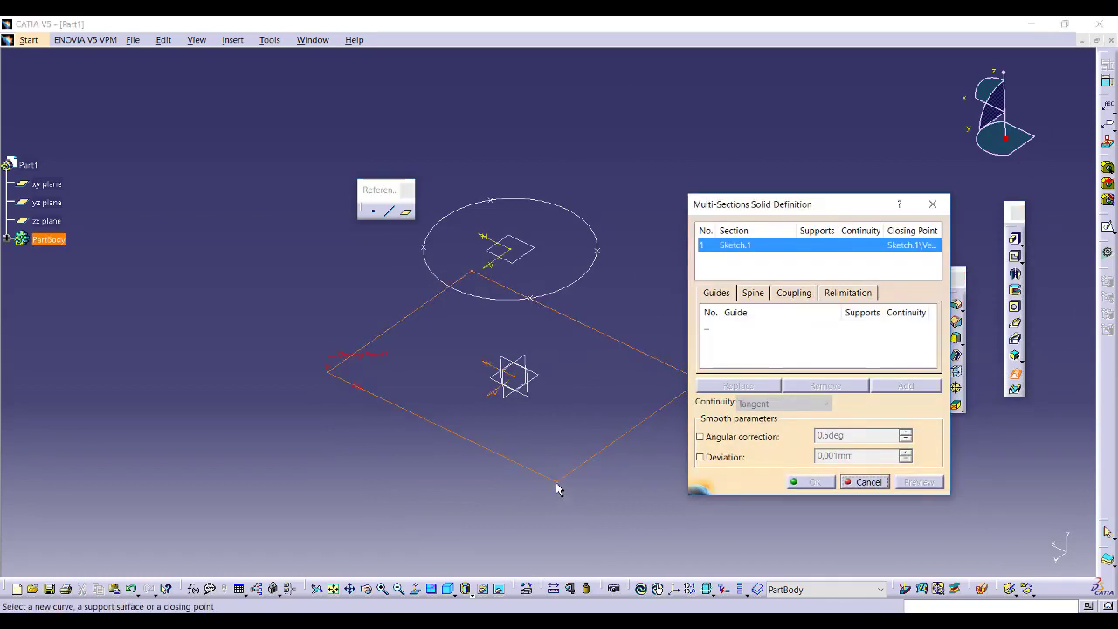
left_click(546, 300)
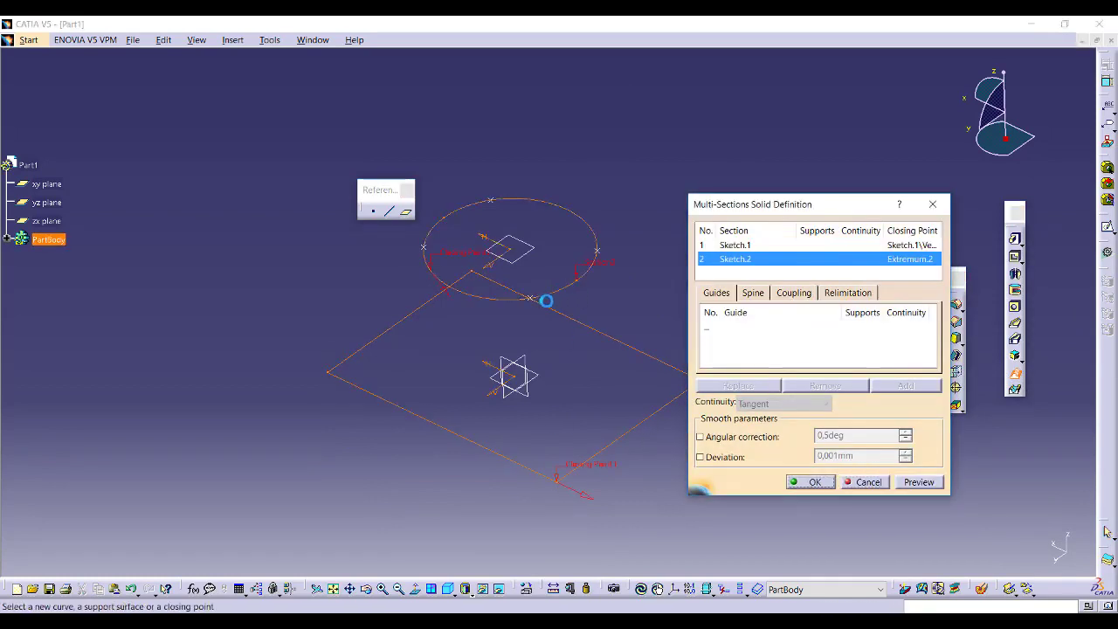
left_click(531, 299)
- Set the new solid's sections coupling to Ratio, then preview and inspect the result
left_click(812, 292)
left_click(826, 313)
left_click(812, 325)
left_click(914, 483)
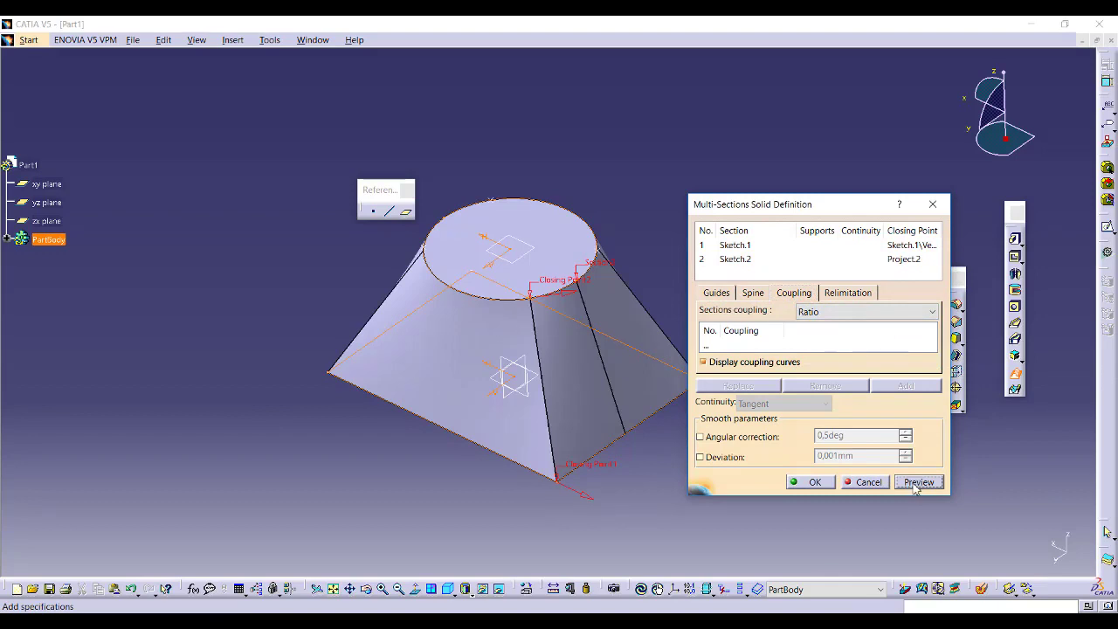
middle_click_drag(626, 453, 676, 431)
- Couple the rectangle corner adjacent to the closing point with its projected circle point, preview, and create the multi-sections solid
left_click(776, 348)
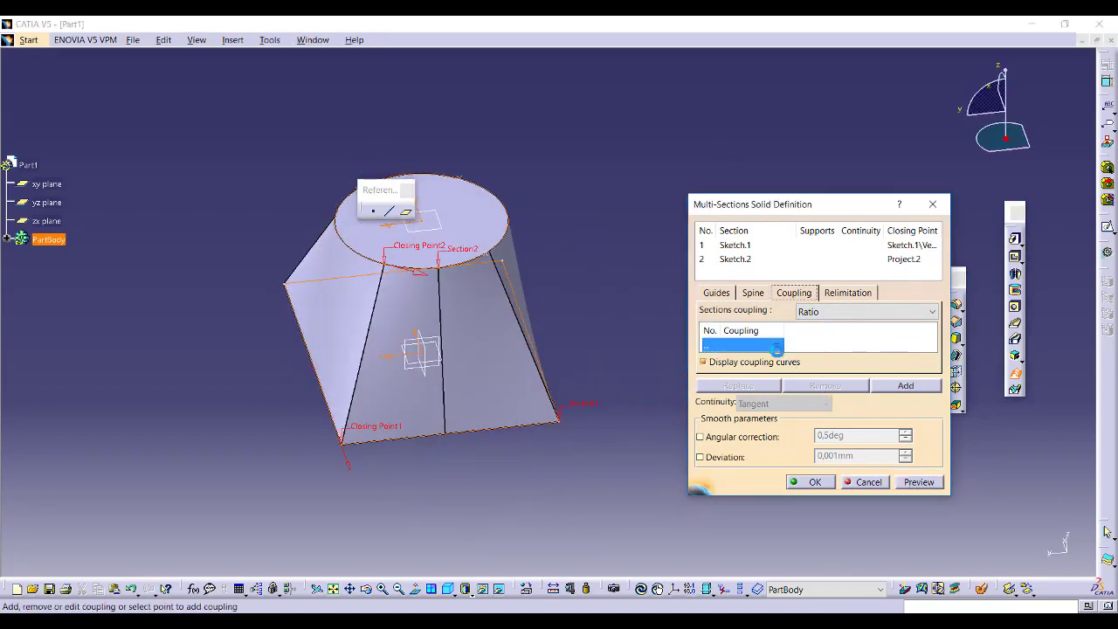
left_click(559, 425)
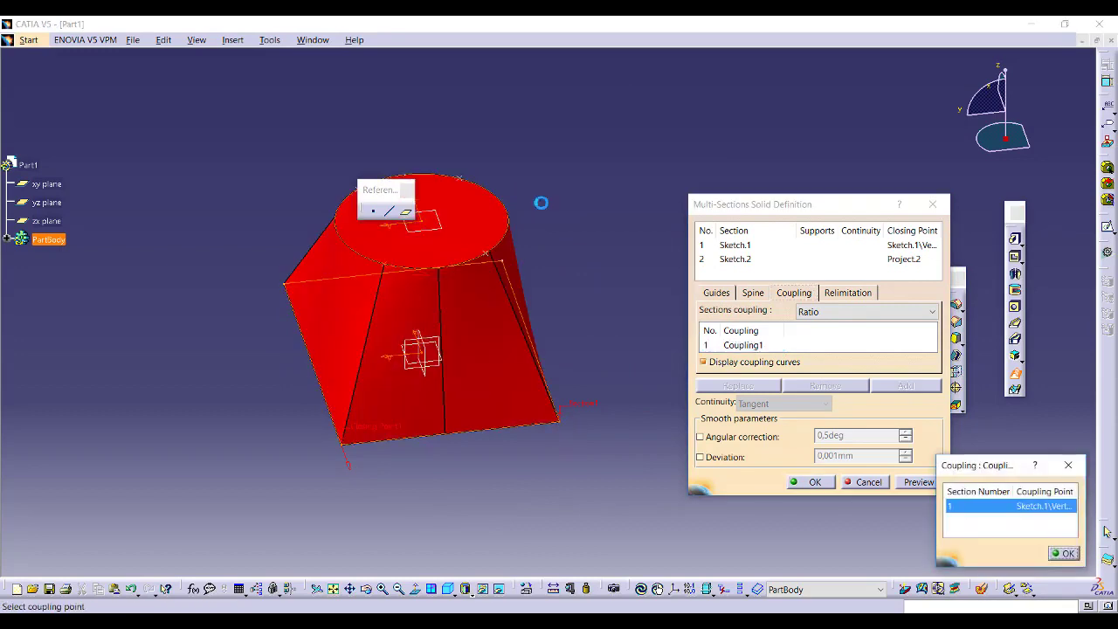
left_click(485, 255)
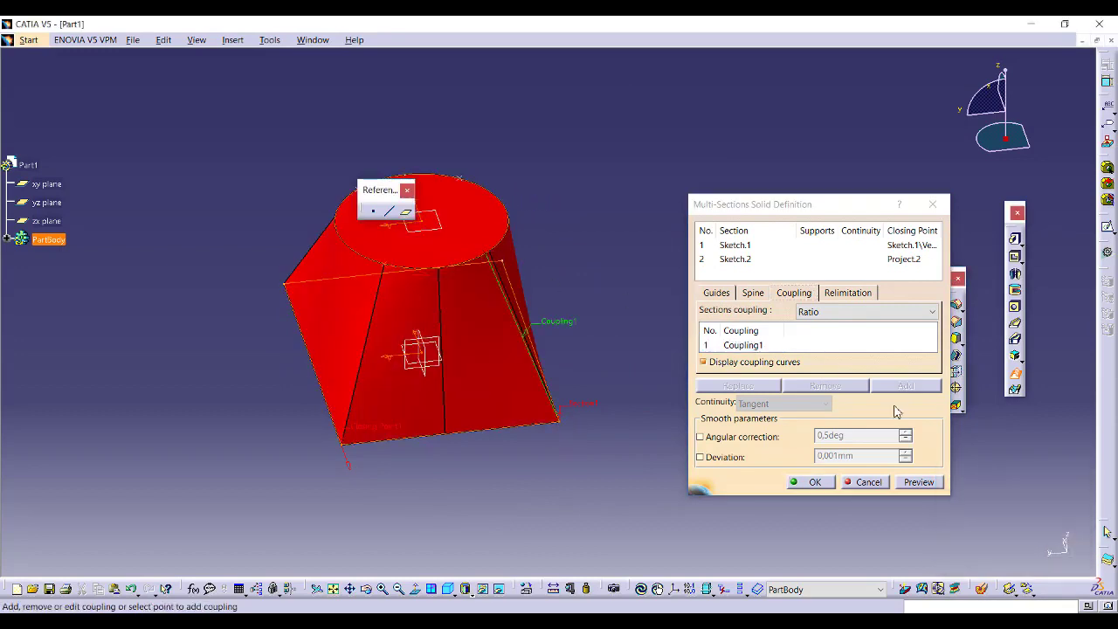
left_click(919, 482)
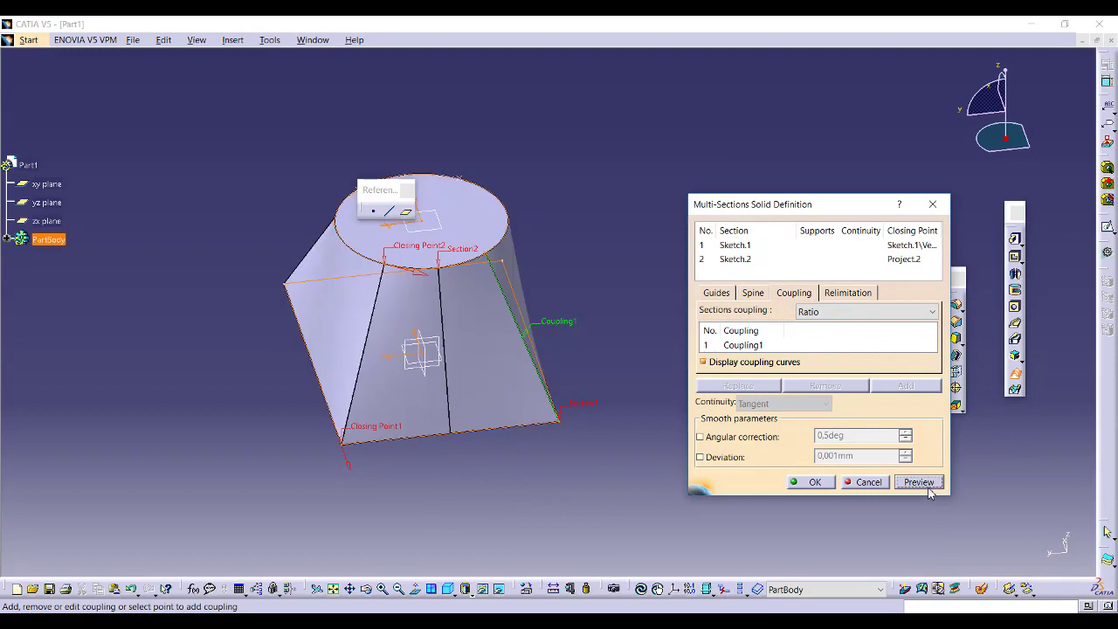
left_click(814, 482)
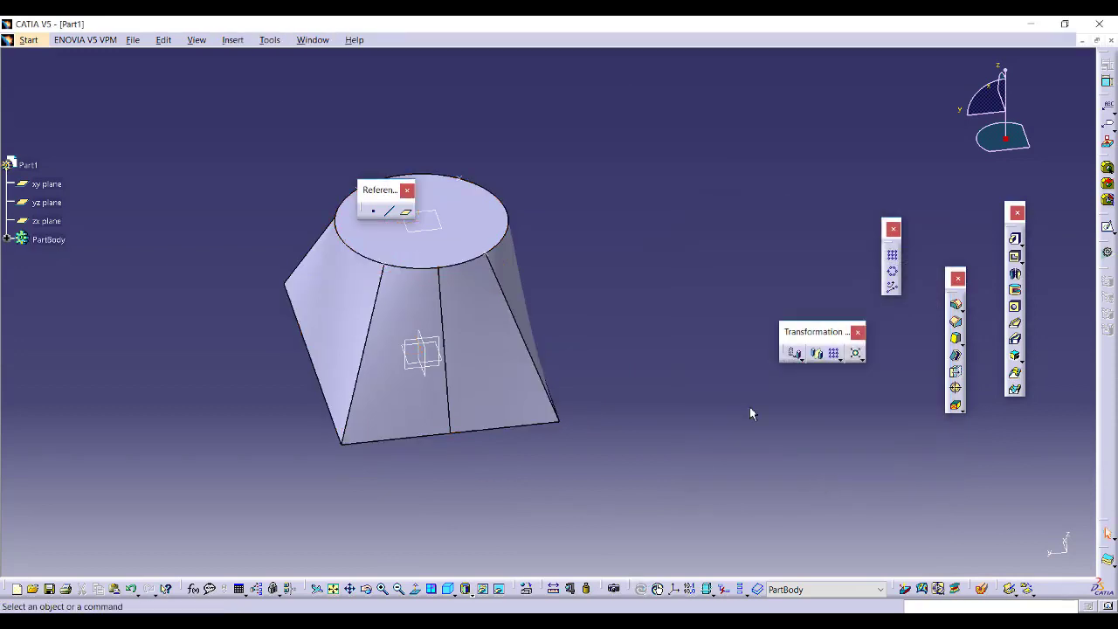
- Close the current part and create a new empty part in the Part Design workbench
key("ctrl+s")
left_click(844, 447)
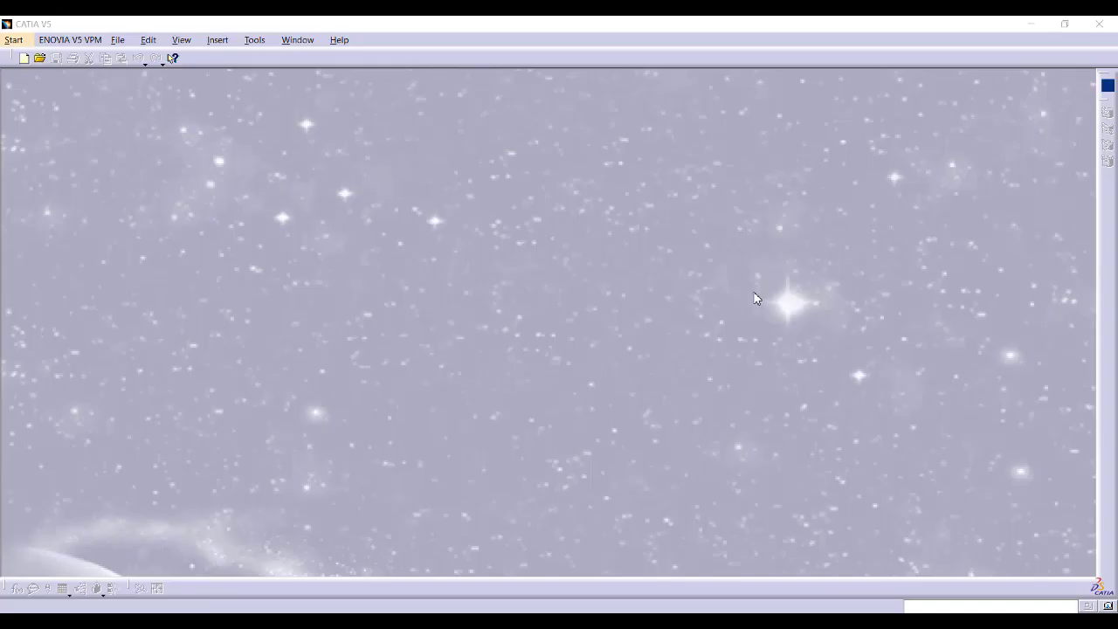
left_click(25, 41)
left_click(28, 56)
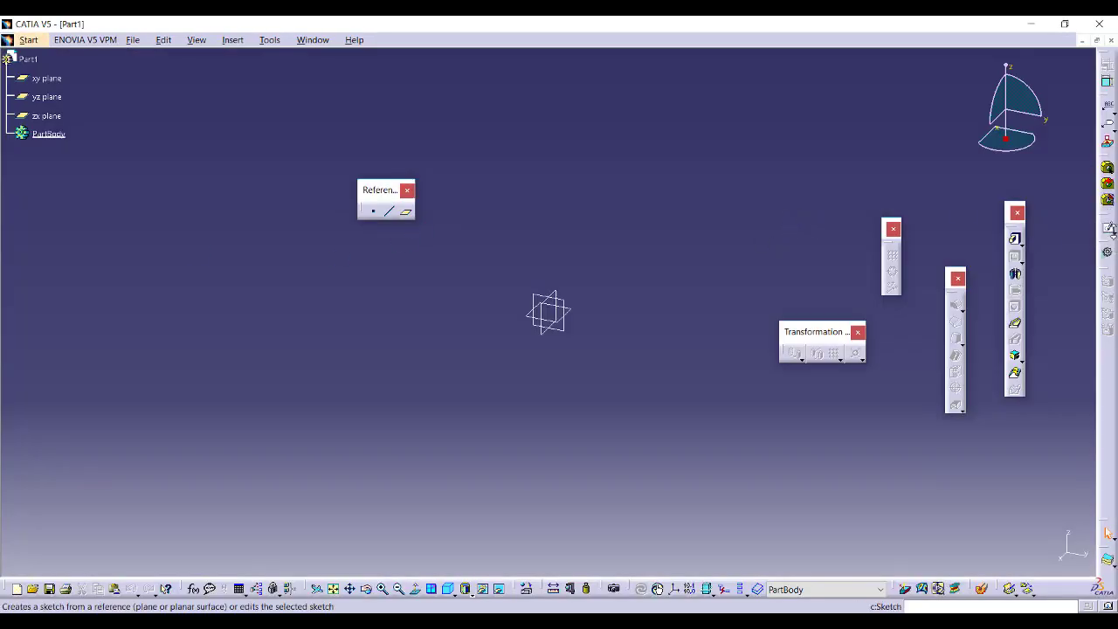
- Open a sketch on the xy plane and draw a circle centred on the sketch origin
left_click(1106, 227)
left_click(569, 312)
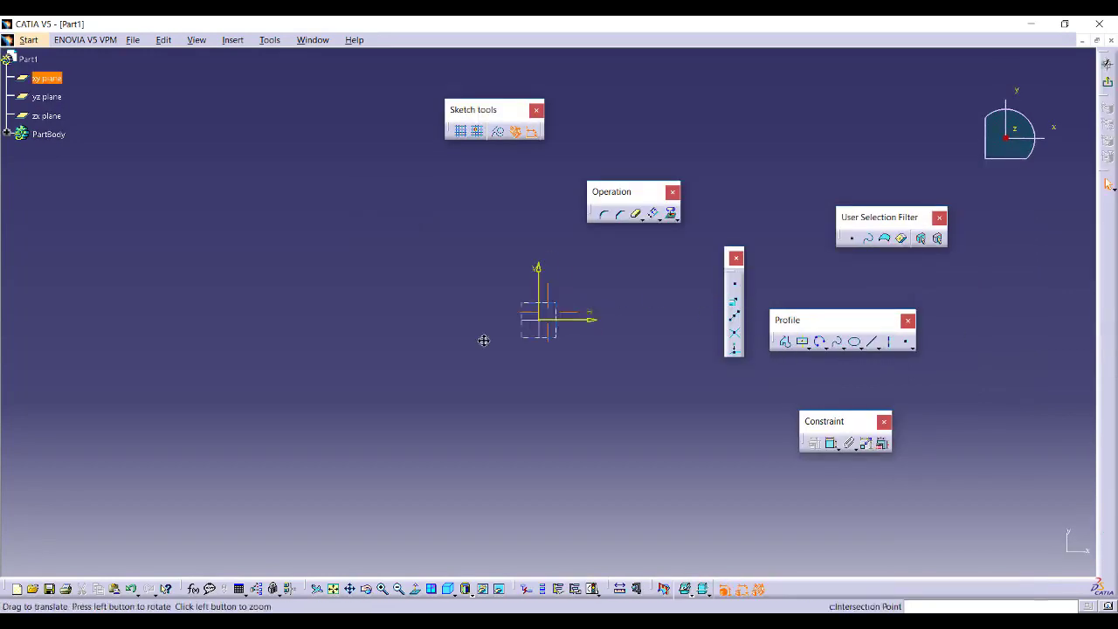
left_click(809, 348)
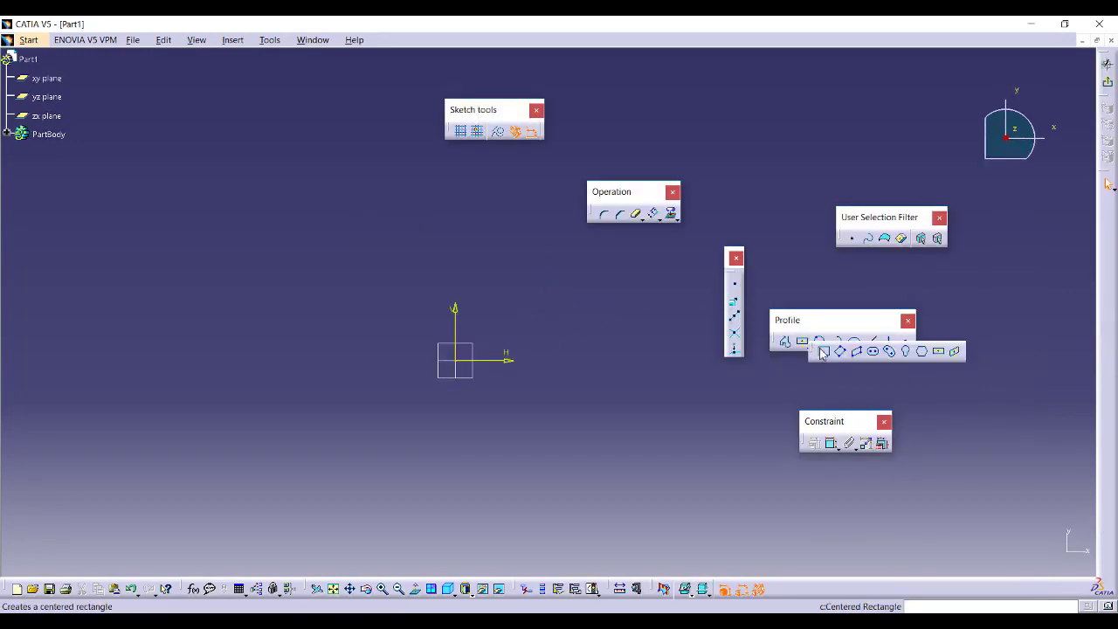
left_click(822, 346)
left_click(823, 350)
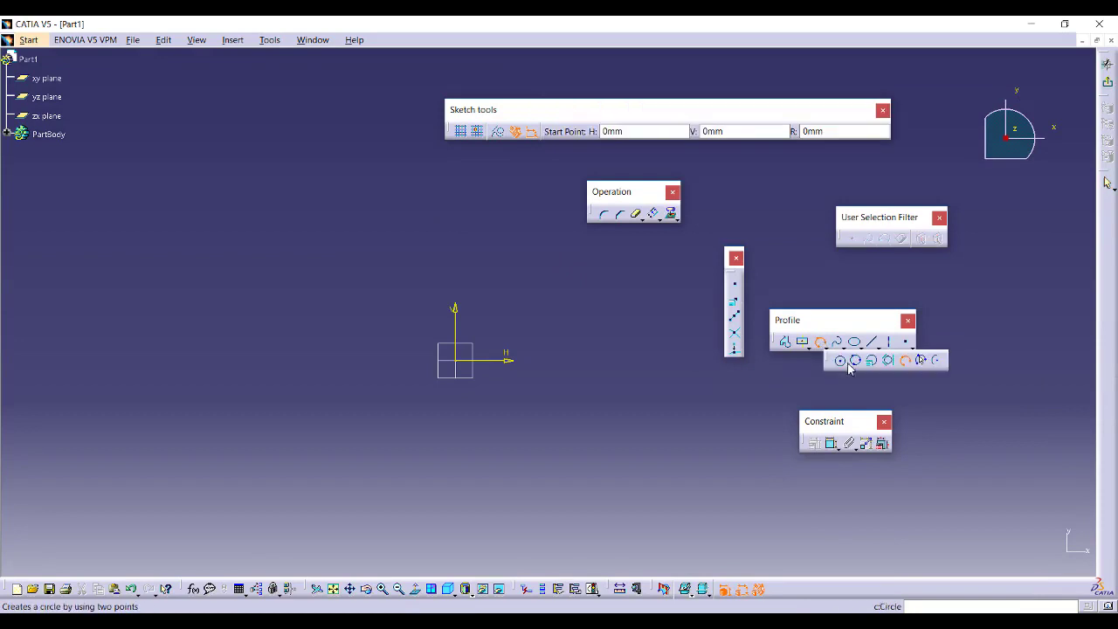
left_click(834, 360)
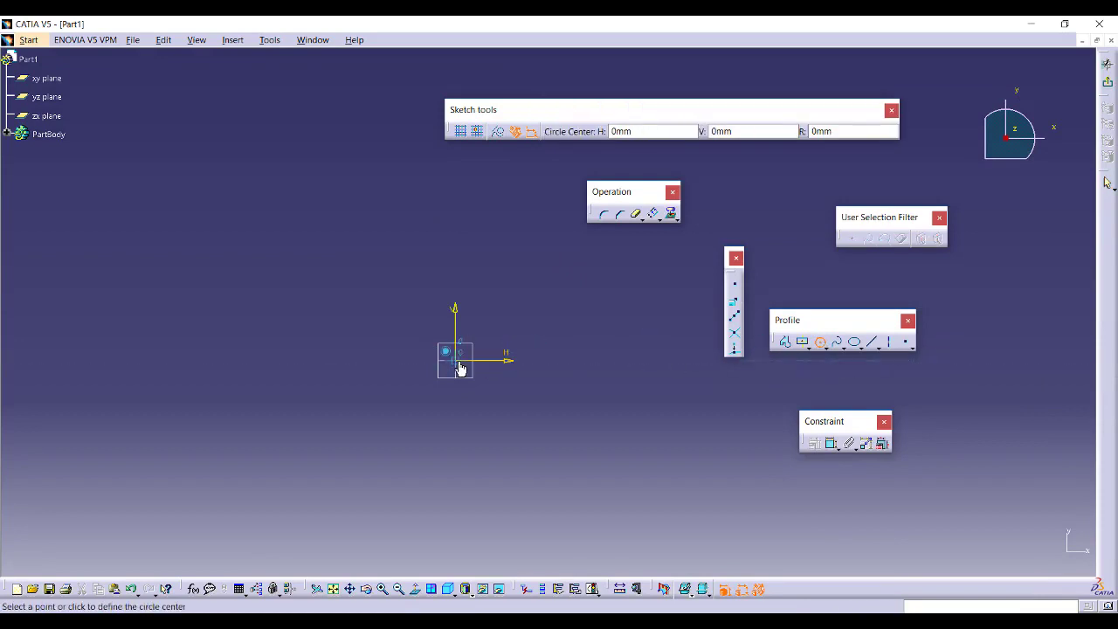
left_click(455, 361)
left_click(583, 376)
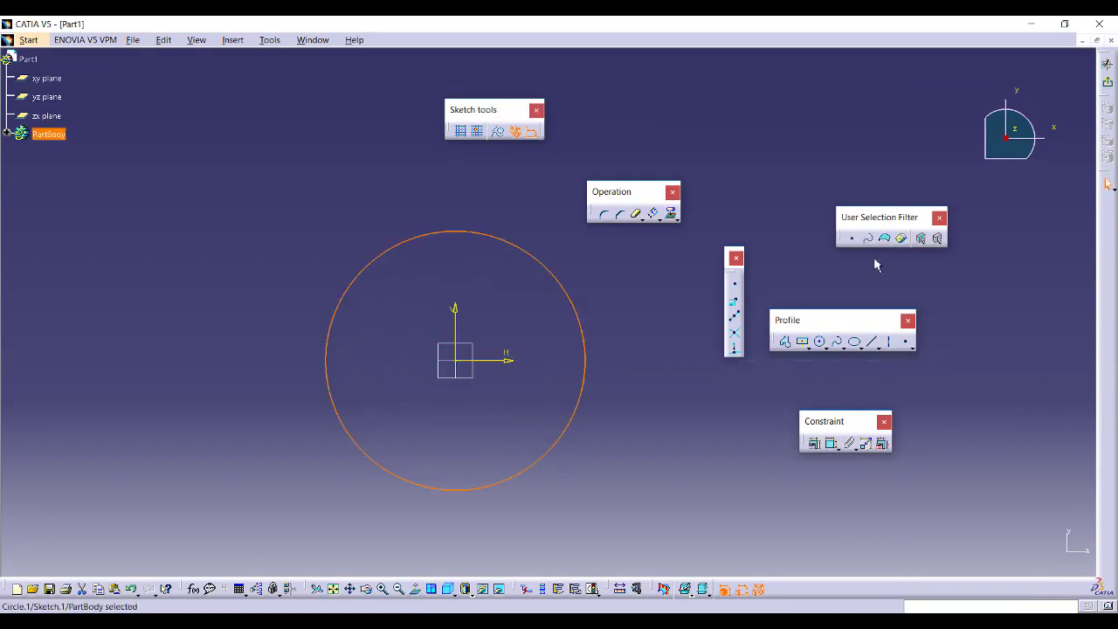
- Dimension the circle's diameter and set it to 30 mm
left_click(833, 444)
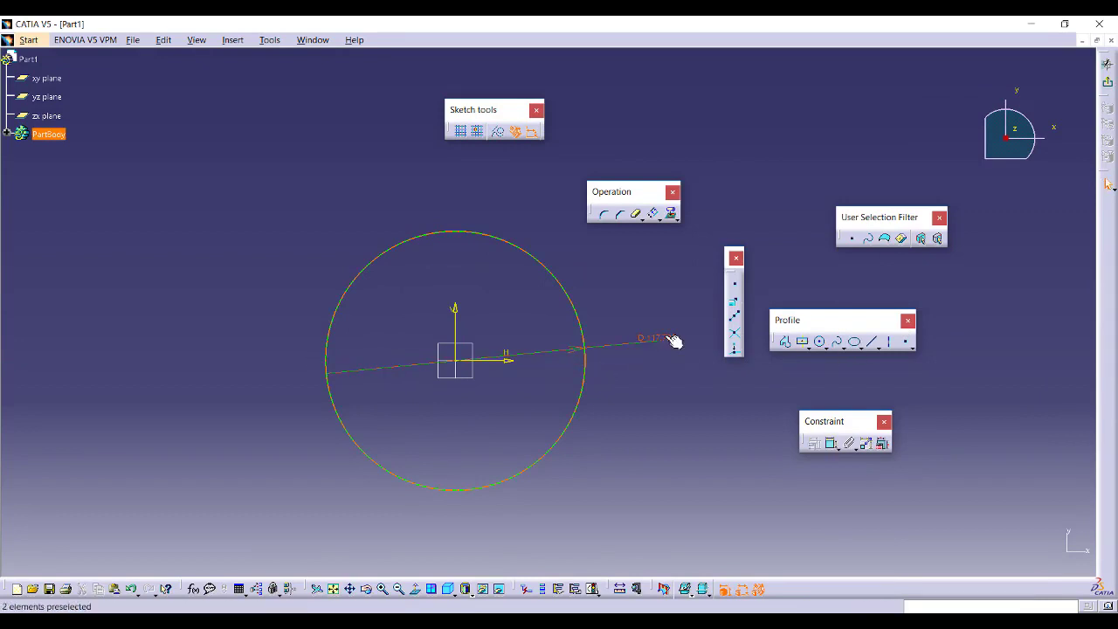
double_click(666, 337)
type("30")
key("Return")
- Draw a vertical line and an inclined line from the sketch origin, both extending past the upper part of the circle
mouse_move(411, 305)
middle_mouse_down()
mouse_move(474, 267)
mouse_move(460, 67)
mouse_move(404, 302)
mouse_move(419, 393)
mouse_move(337, 417)
middle_mouse_up()
left_click(871, 341)
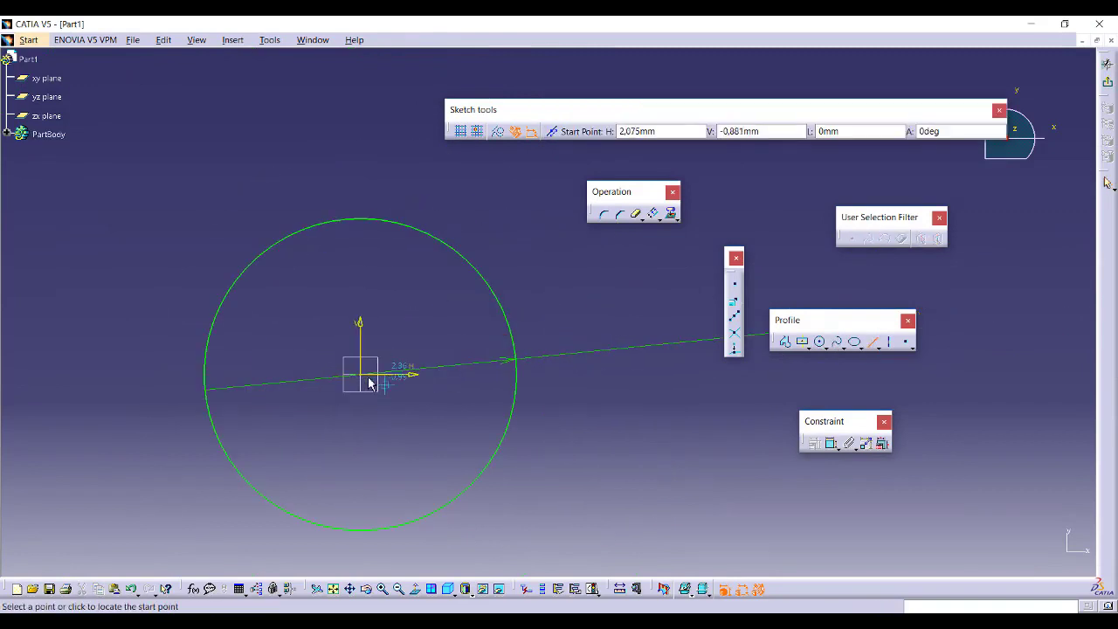
left_click(361, 376)
left_click(361, 192)
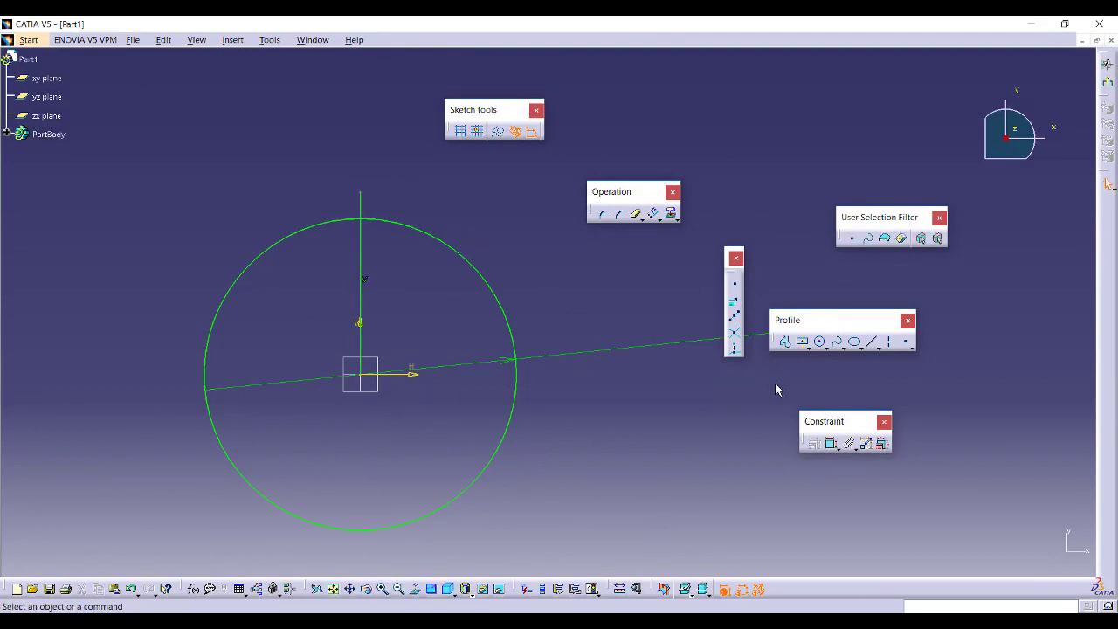
left_click(854, 342)
left_click(362, 376)
left_click(415, 200)
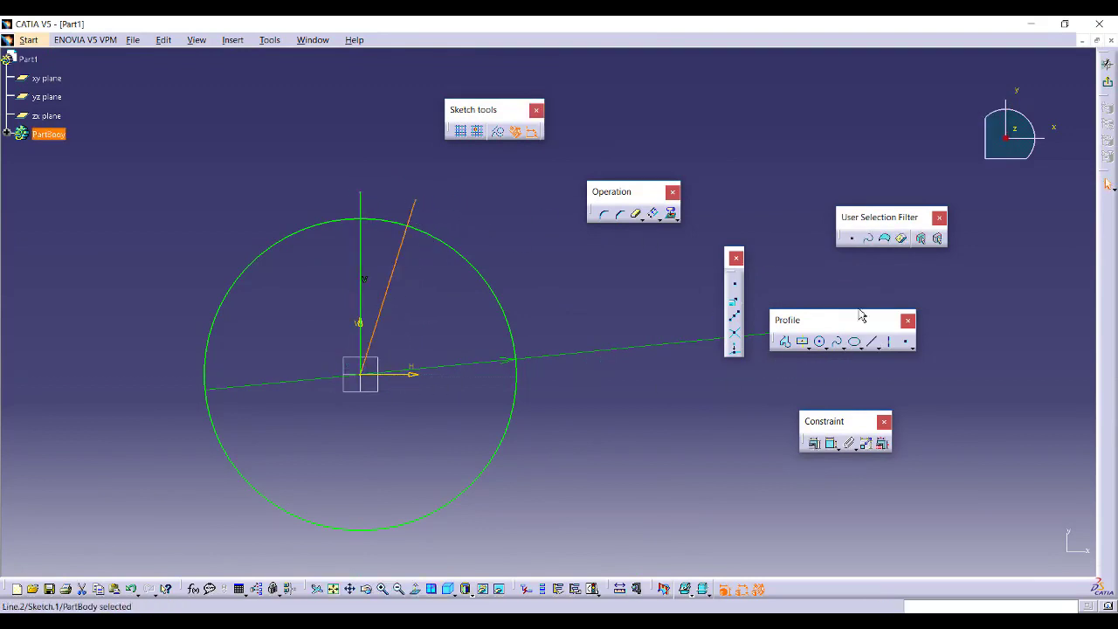
- Constrain the angle between the vertical line and the inclined line to 12 degrees
left_click(831, 442)
left_click(361, 286)
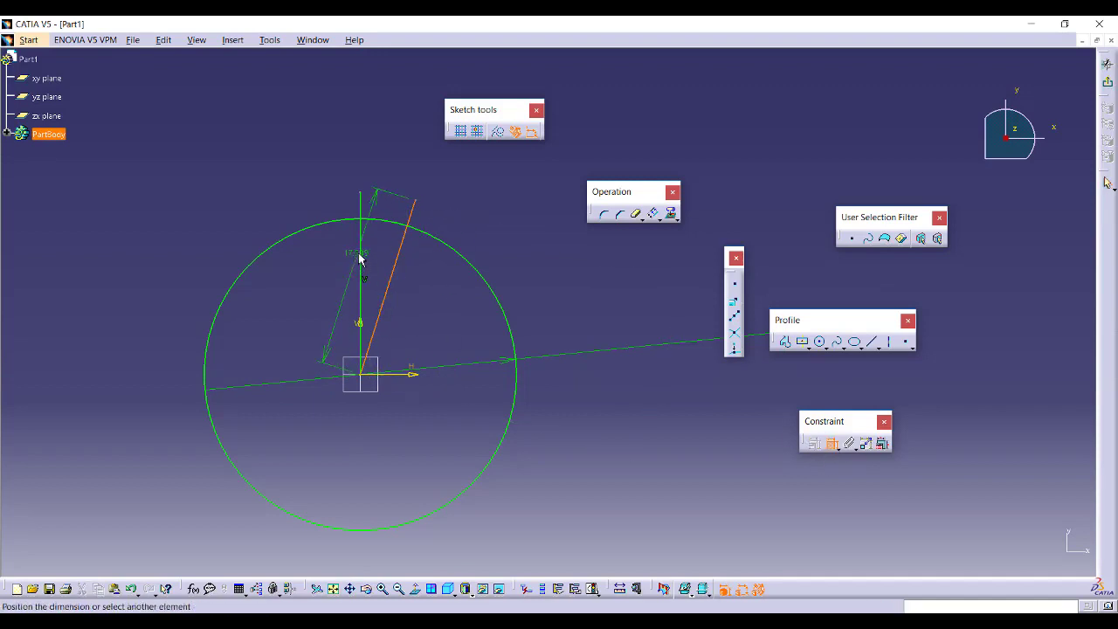
left_click(373, 257)
double_click(376, 257)
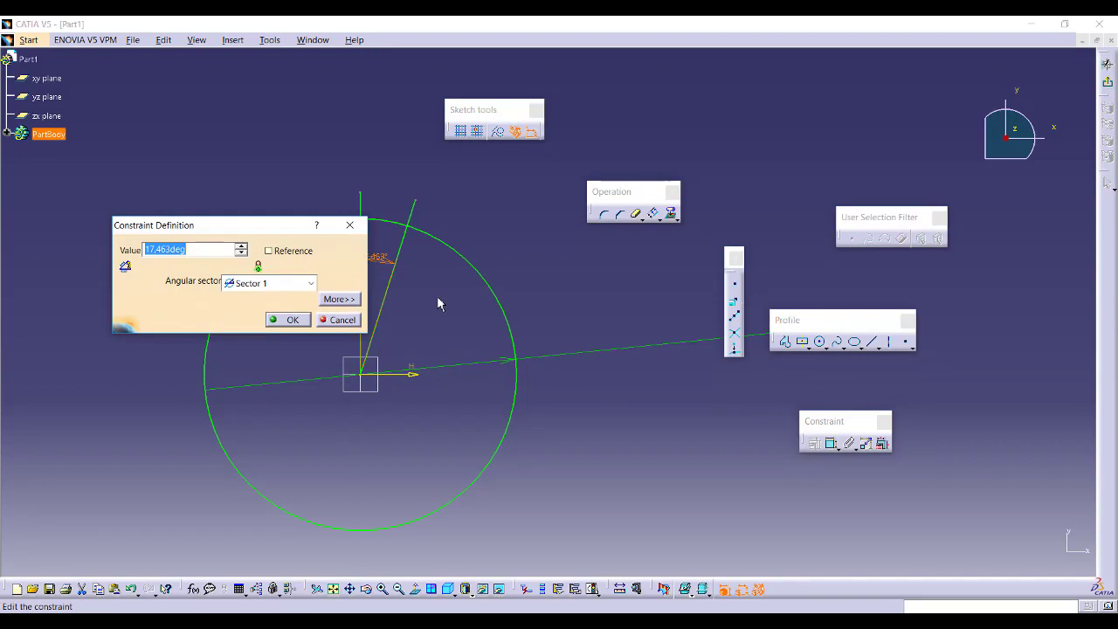
type("12")
key("Return")
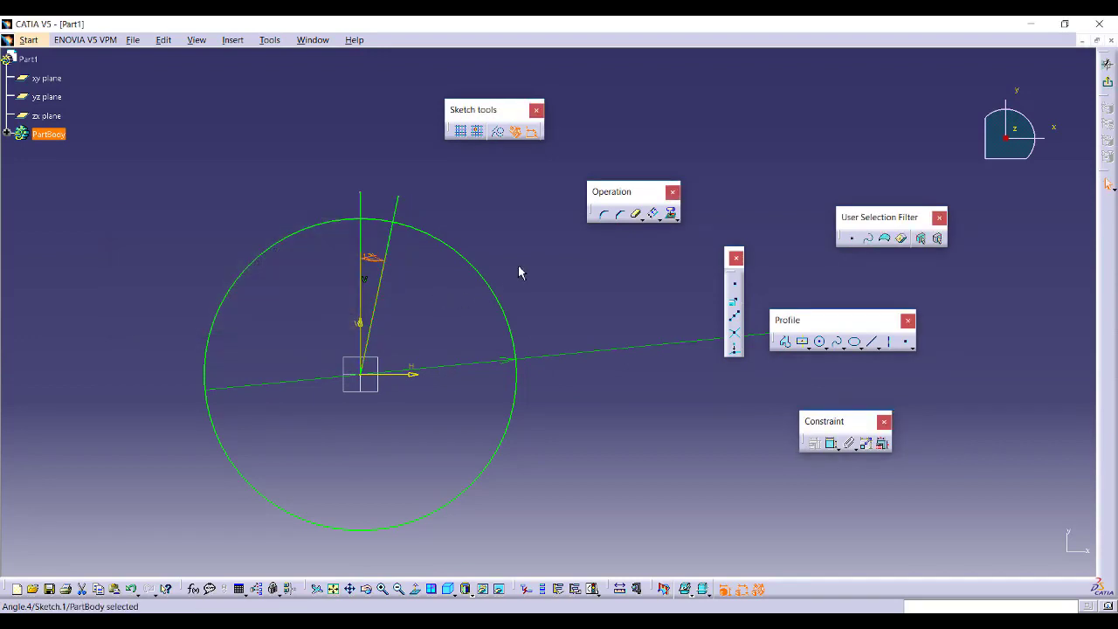
- Draw an inward-bulging three-point arc of about 2.4 mm radius between the circle's intersections with the two lines
mouse_move(758, 342)
middle_mouse_down()
mouse_move(554, 311)
mouse_move(396, 250)
mouse_move(350, 280)
middle_mouse_up()
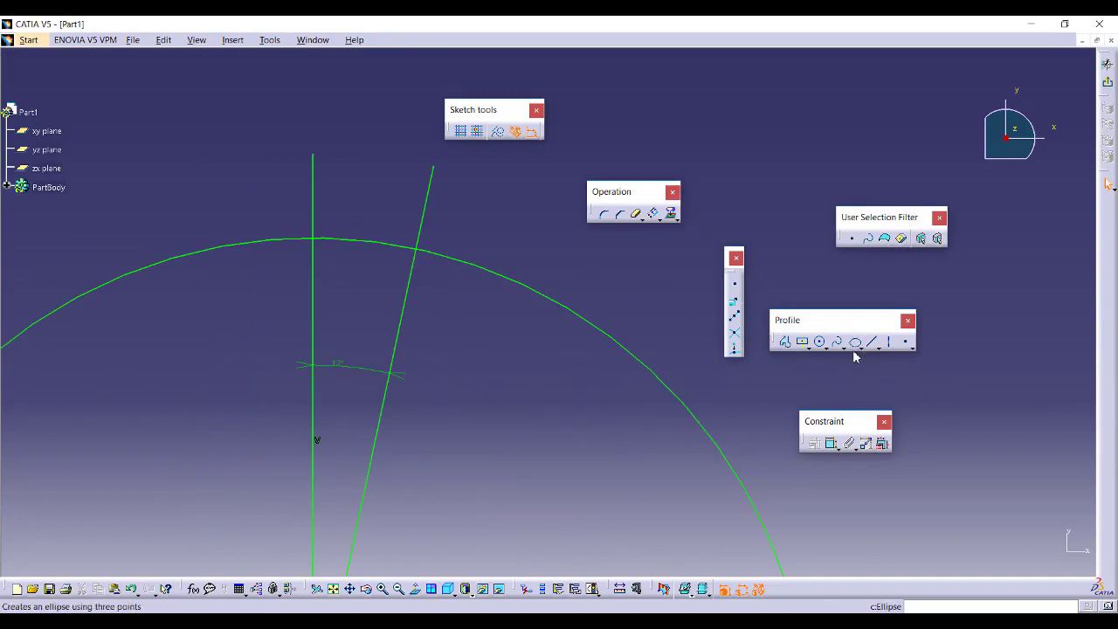
left_click(827, 347)
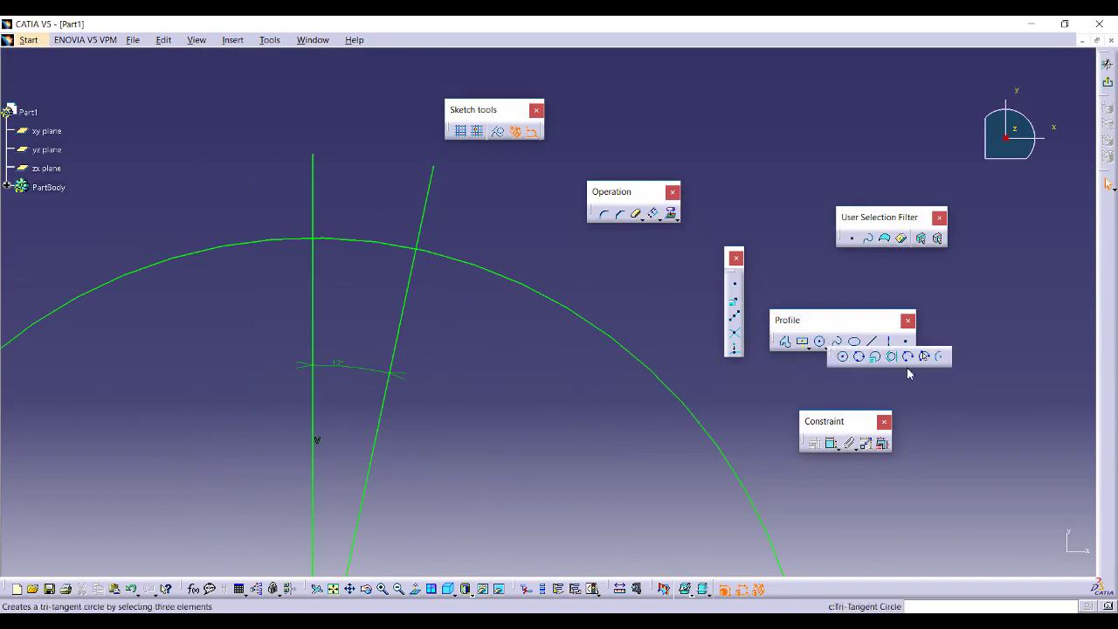
left_click(312, 239)
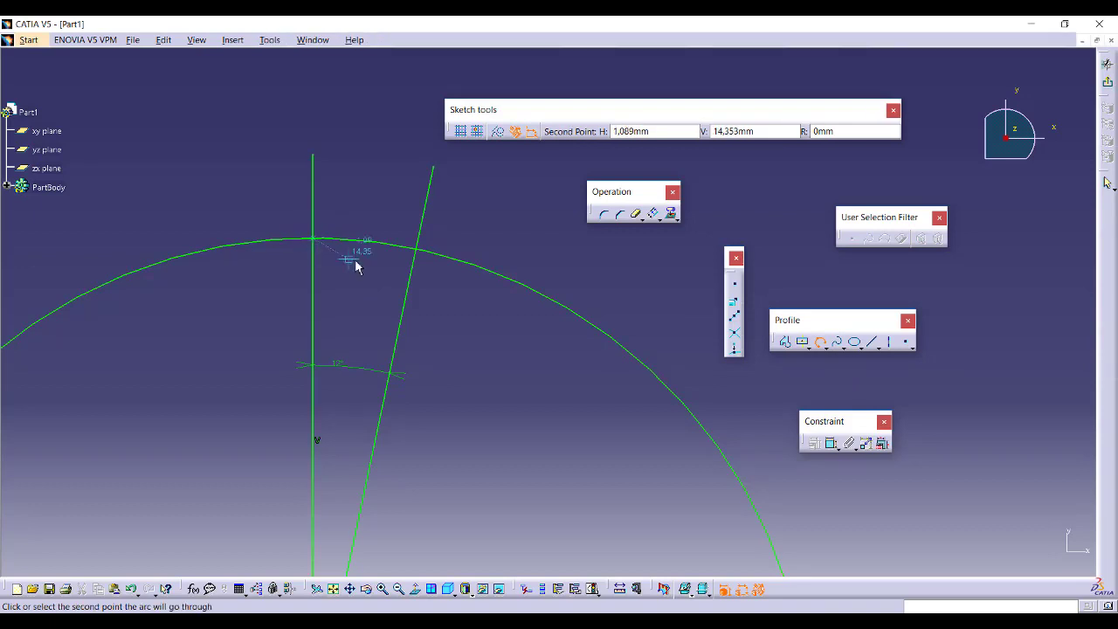
left_click(371, 261)
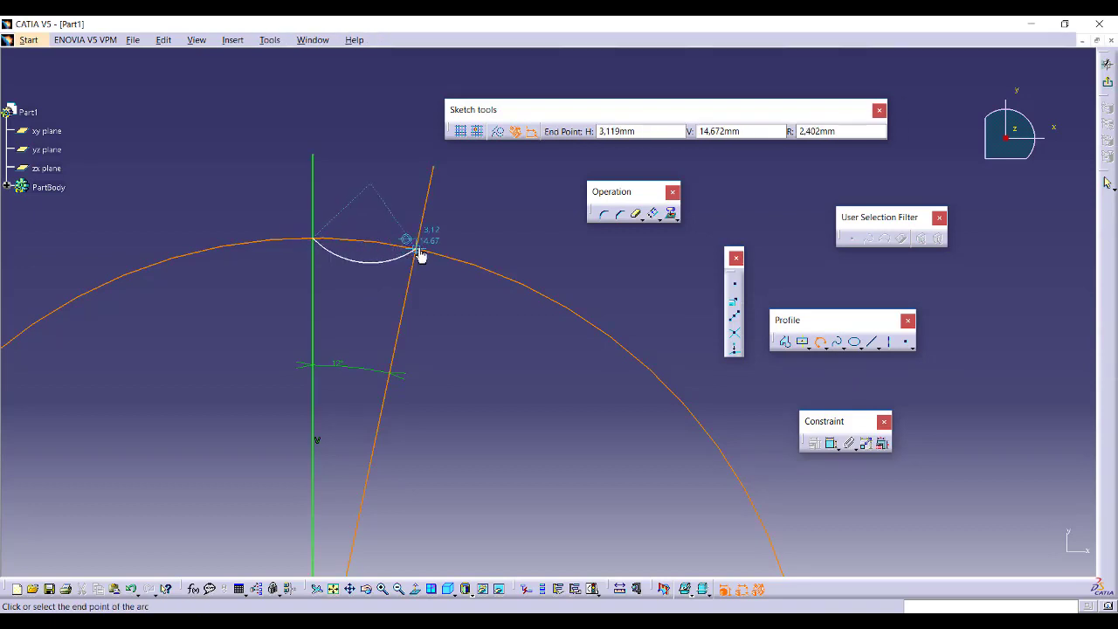
left_click(418, 250)
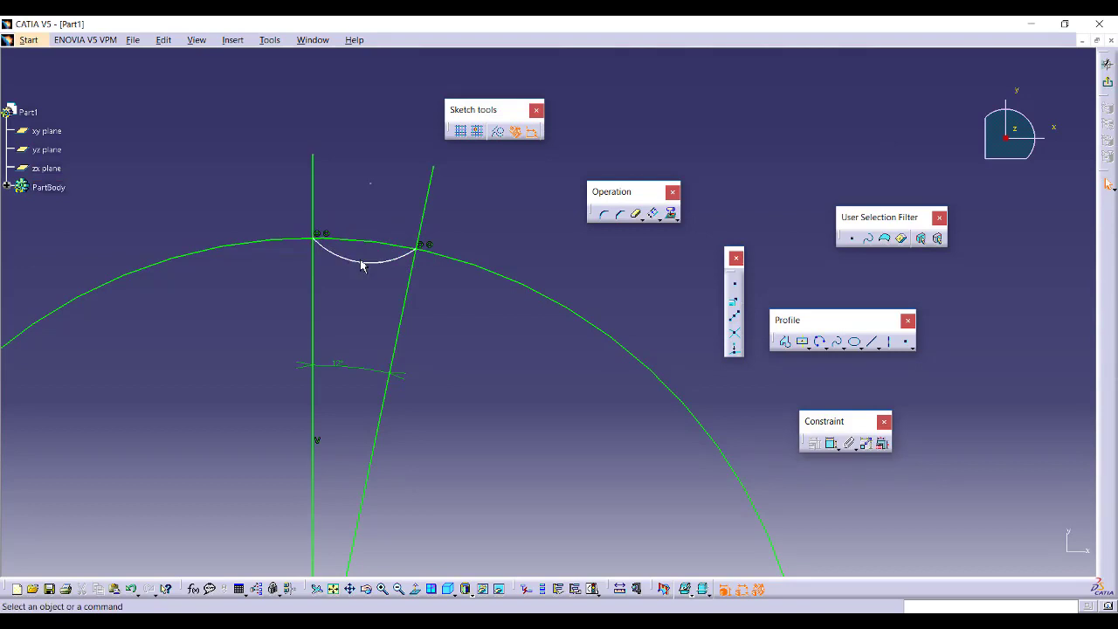
- Convert the circle and both radial lines into construction elements, leaving the small arc as standard geometry
mouse_move(414, 265)
middle_mouse_down()
mouse_move(417, 237)
mouse_move(384, 250)
middle_mouse_up()
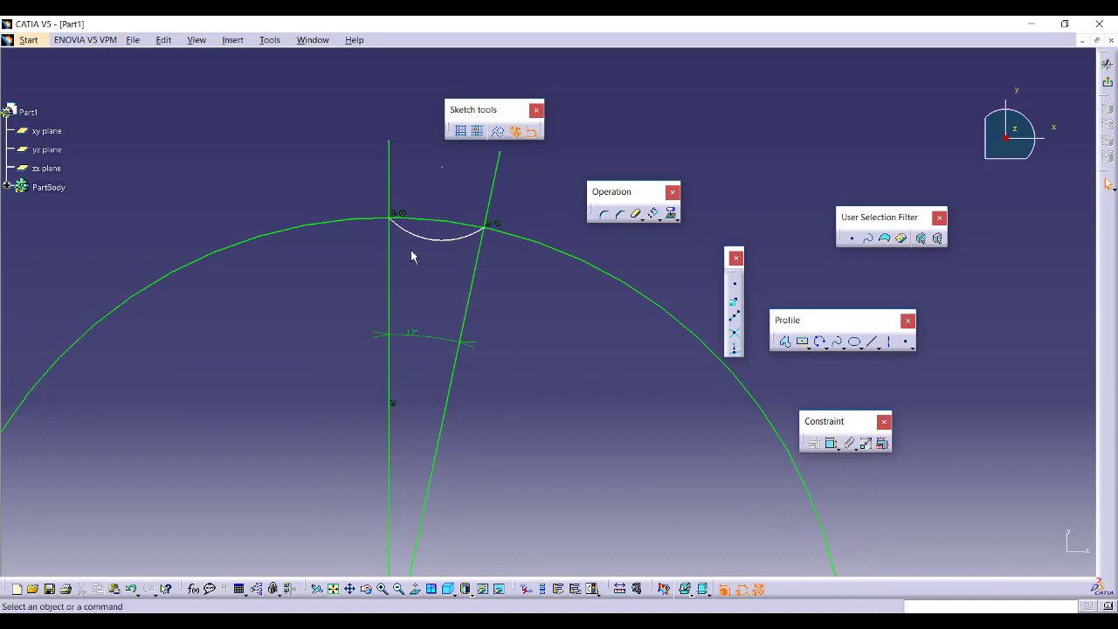
mouse_move(489, 300)
middle_mouse_down("ctrl")
mouse_move(544, 306)
mouse_move(519, 234)
middle_mouse_up("ctrl")
left_click(497, 131)
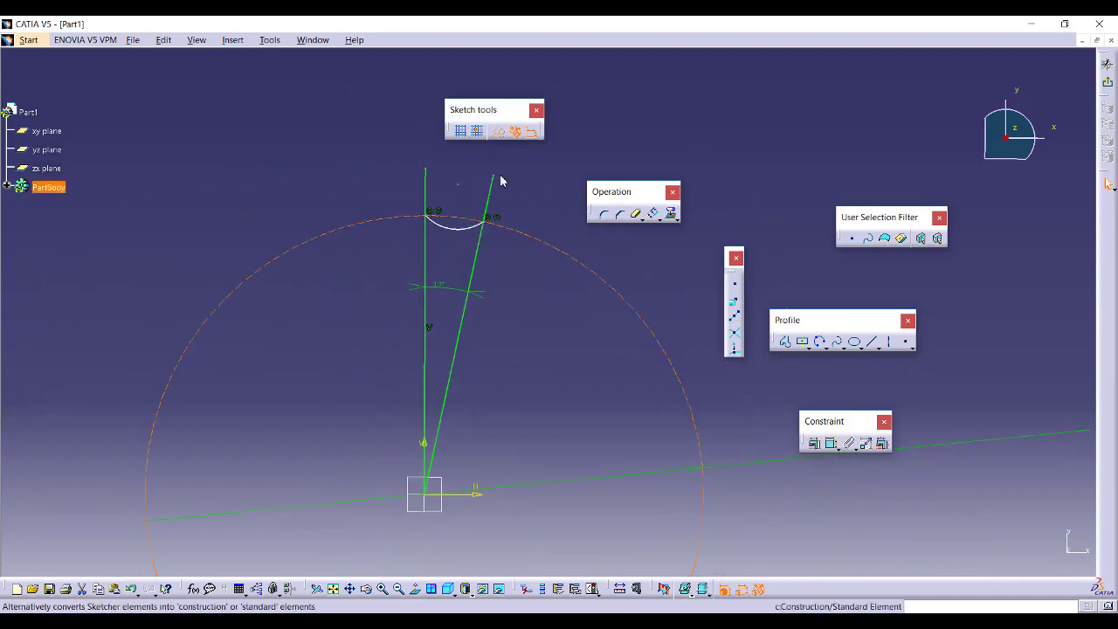
left_click(491, 188)
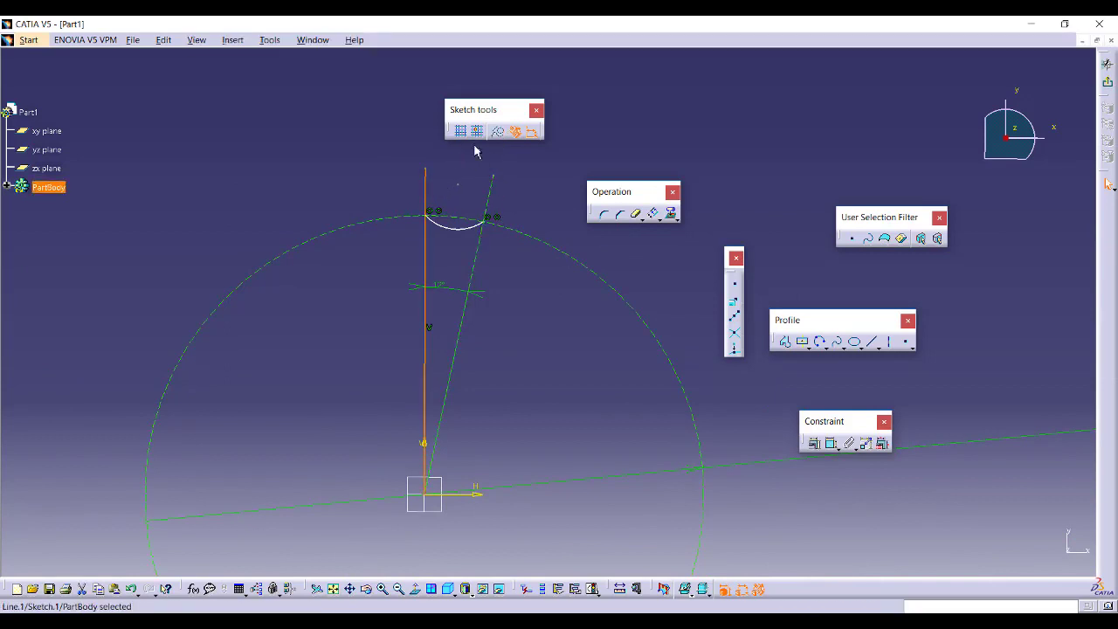
left_click(498, 131)
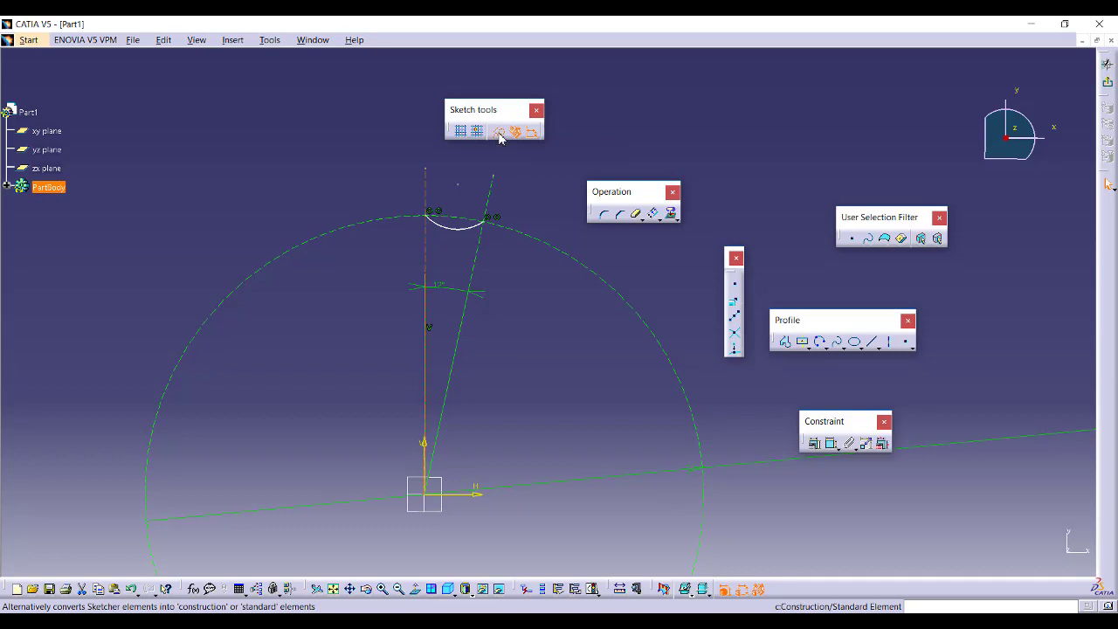
middle_click_drag(524, 357, 443, 227)
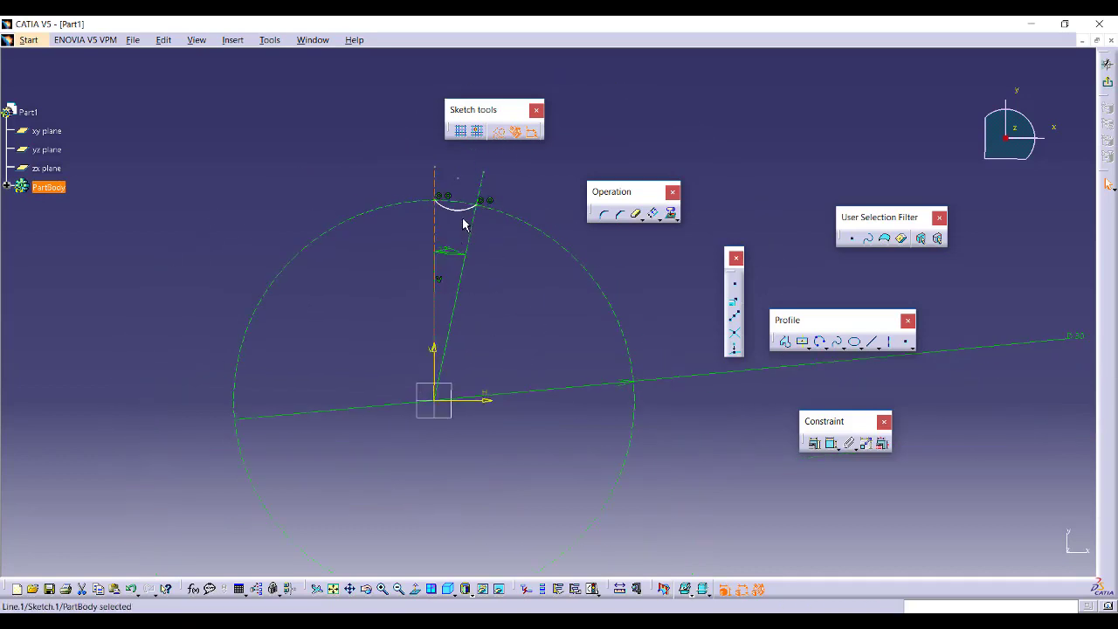
left_click(529, 159)
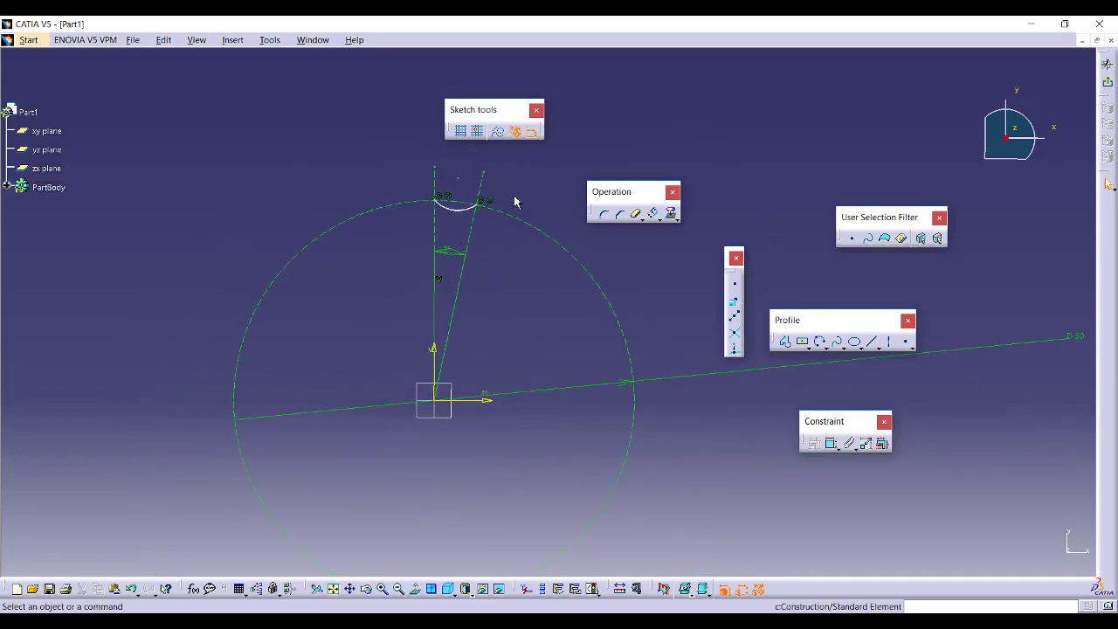
- Try to rotate-copy the small arc about the sketch origin with 11 instances at a 30-degree angle
left_click(457, 218)
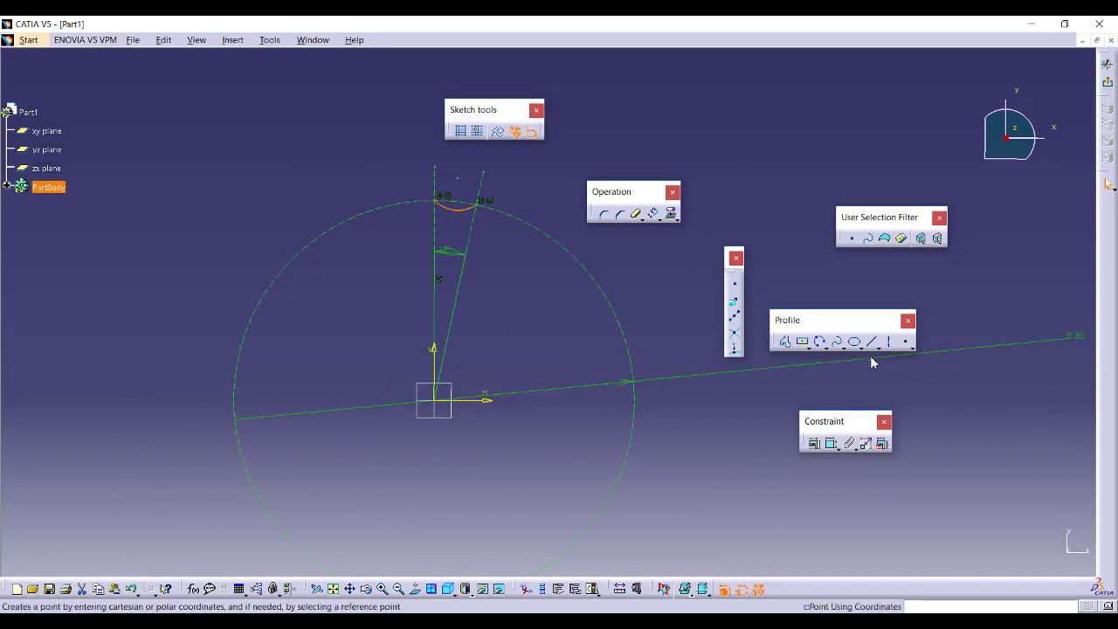
left_click(670, 217)
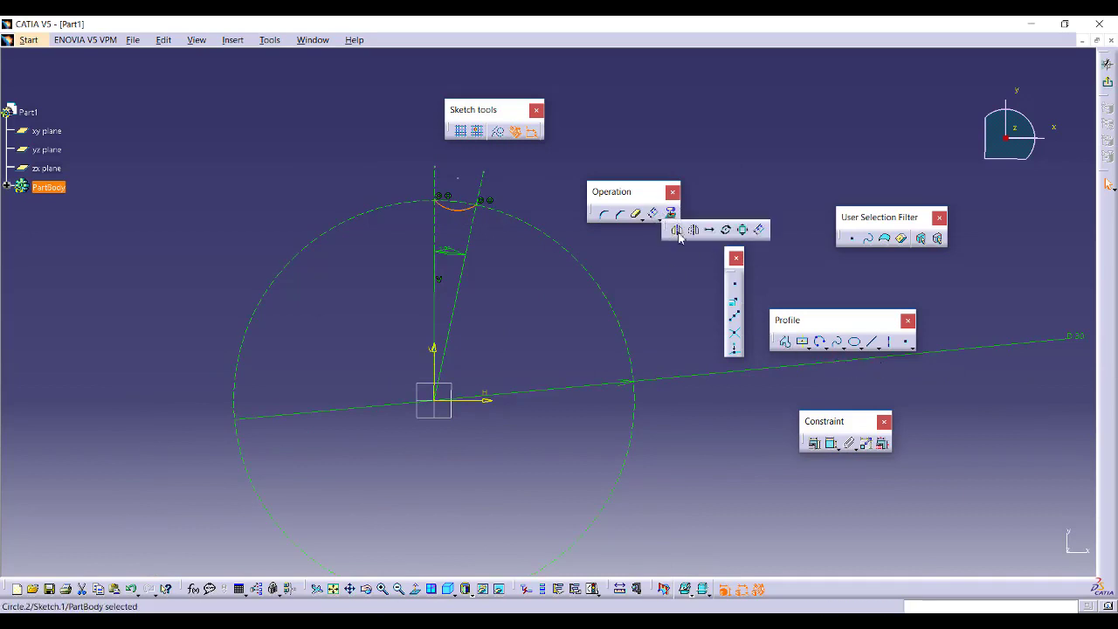
left_click(725, 229)
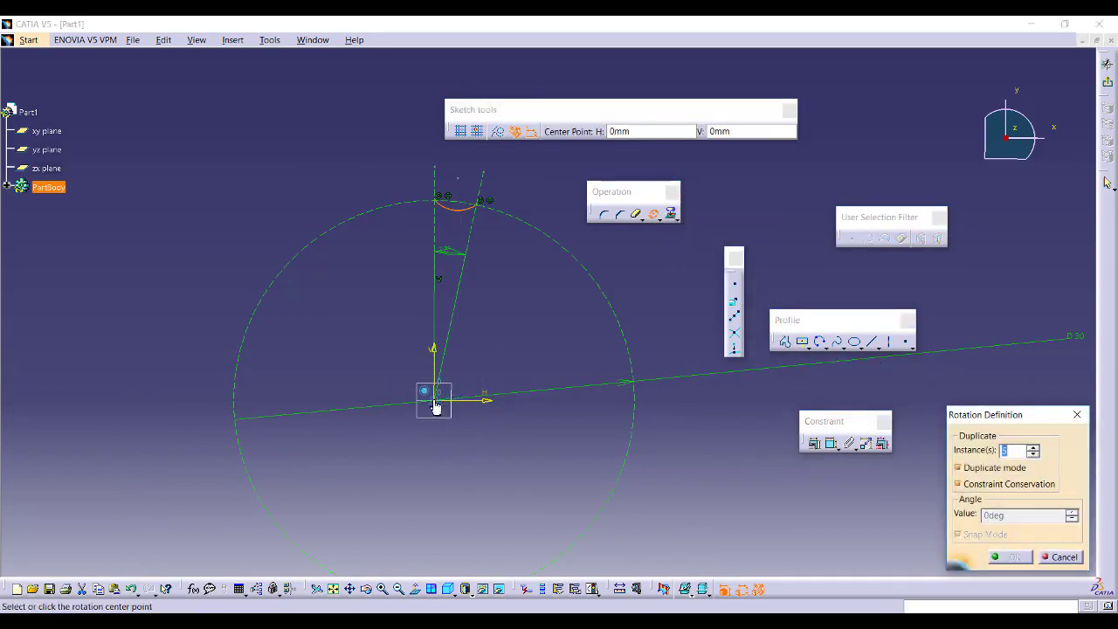
left_click(434, 400)
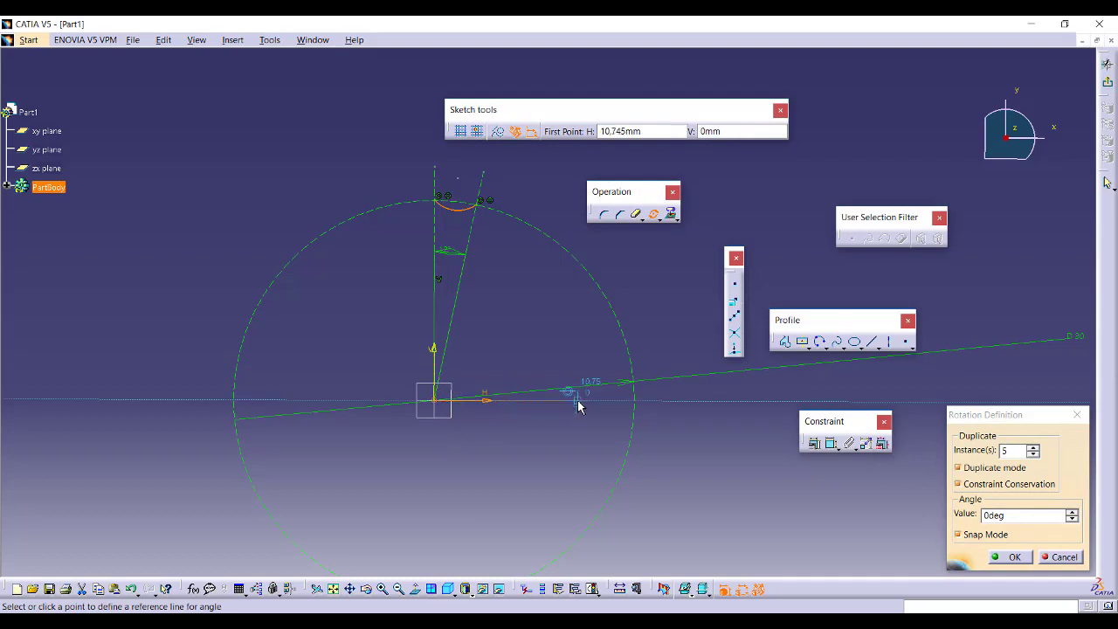
left_click(577, 405)
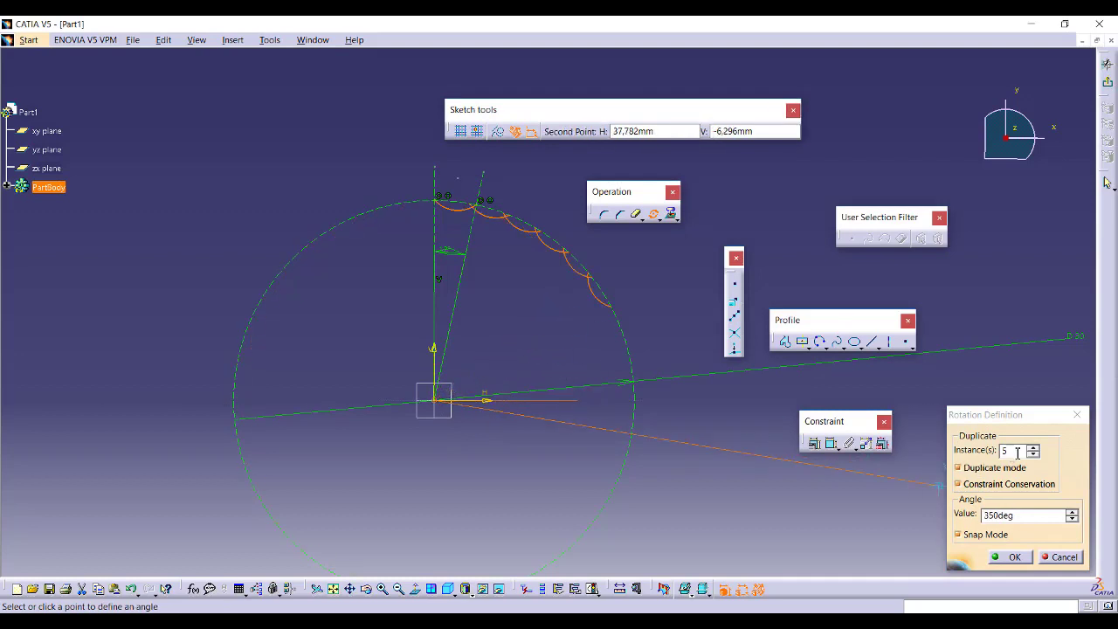
left_click_drag(1016, 453, 996, 451)
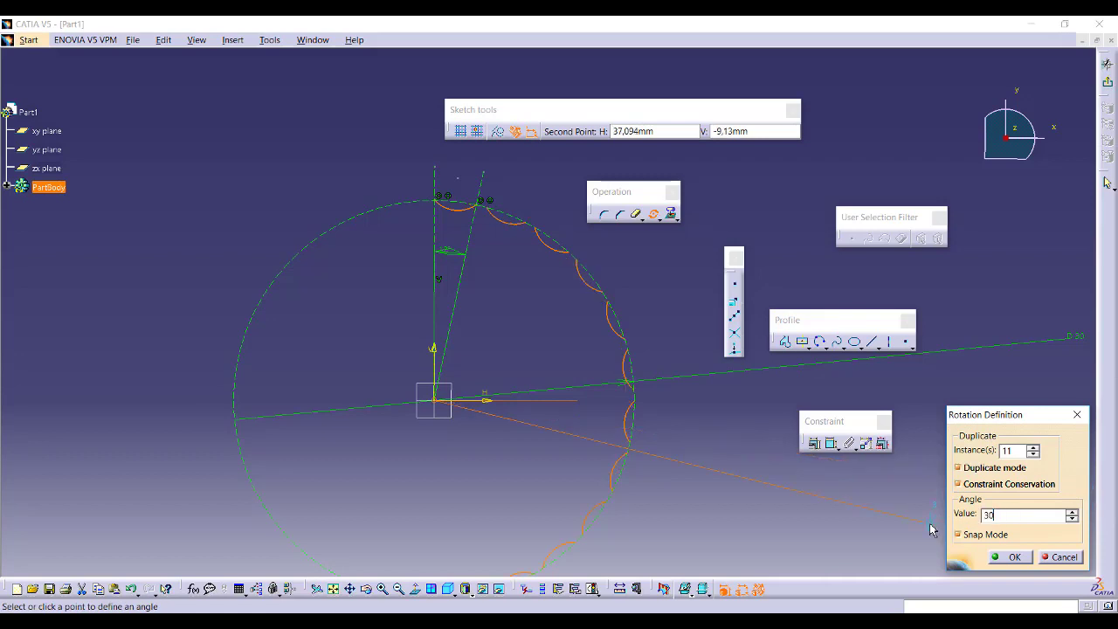
type("30")
key("Return")
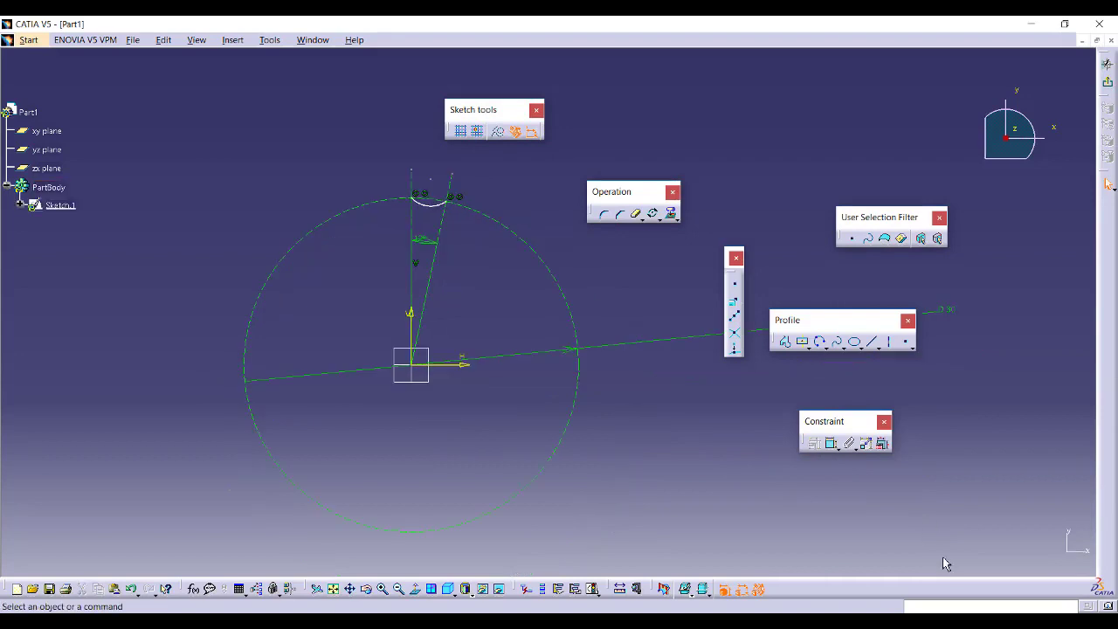
- Rotate-copy the small arc about the sketch origin with 29 instances at 12 degrees, and exit the sketch
middle_click_drag(796, 472, 783, 483)
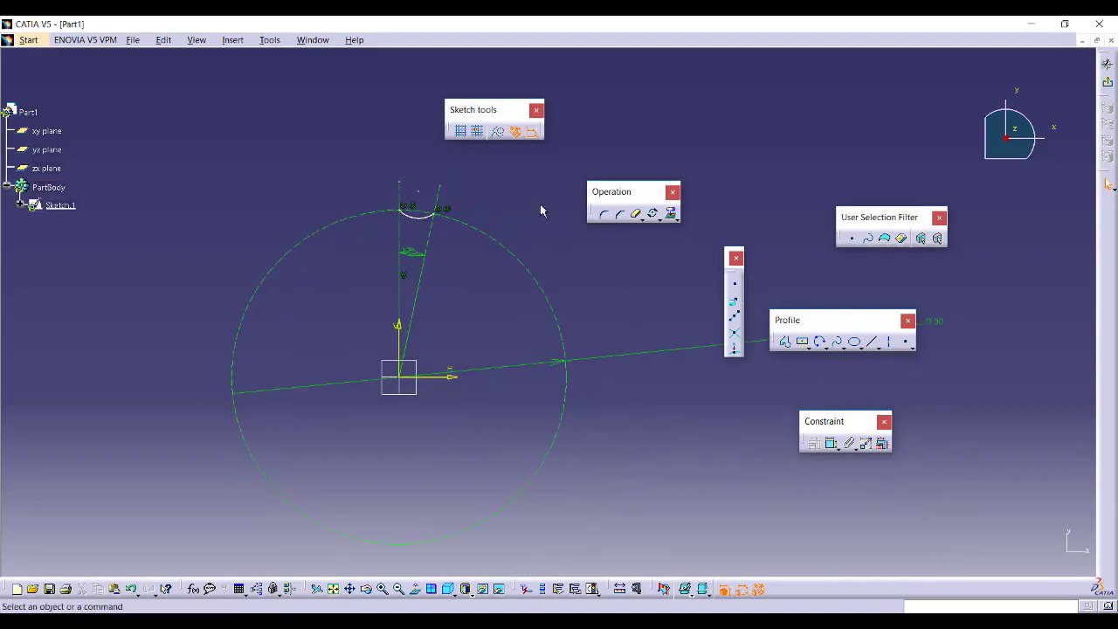
left_click(652, 213)
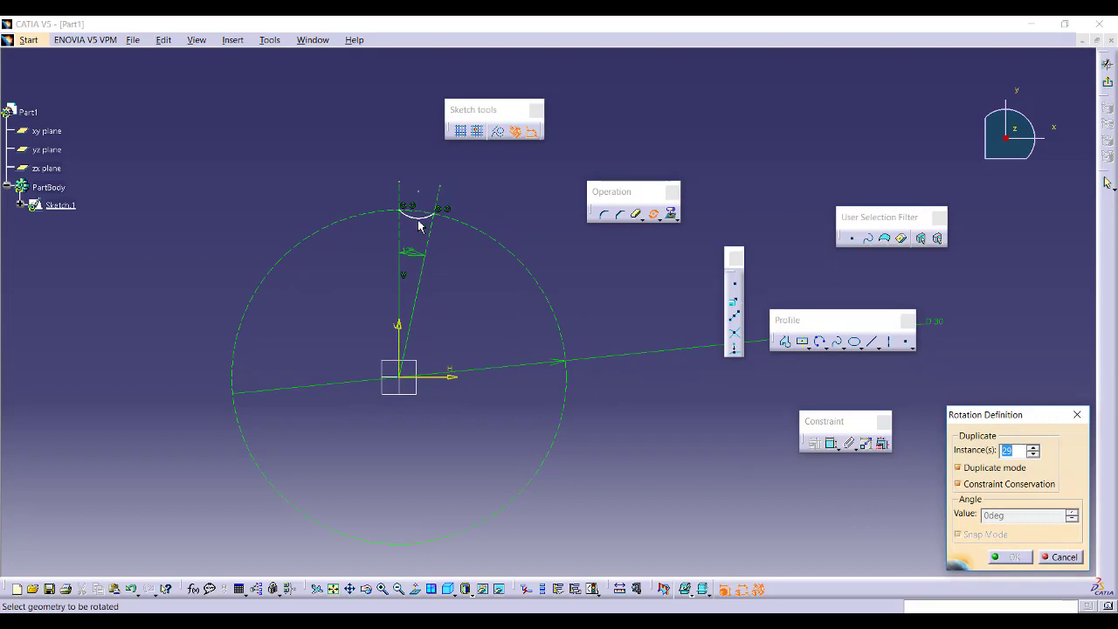
left_click(418, 225)
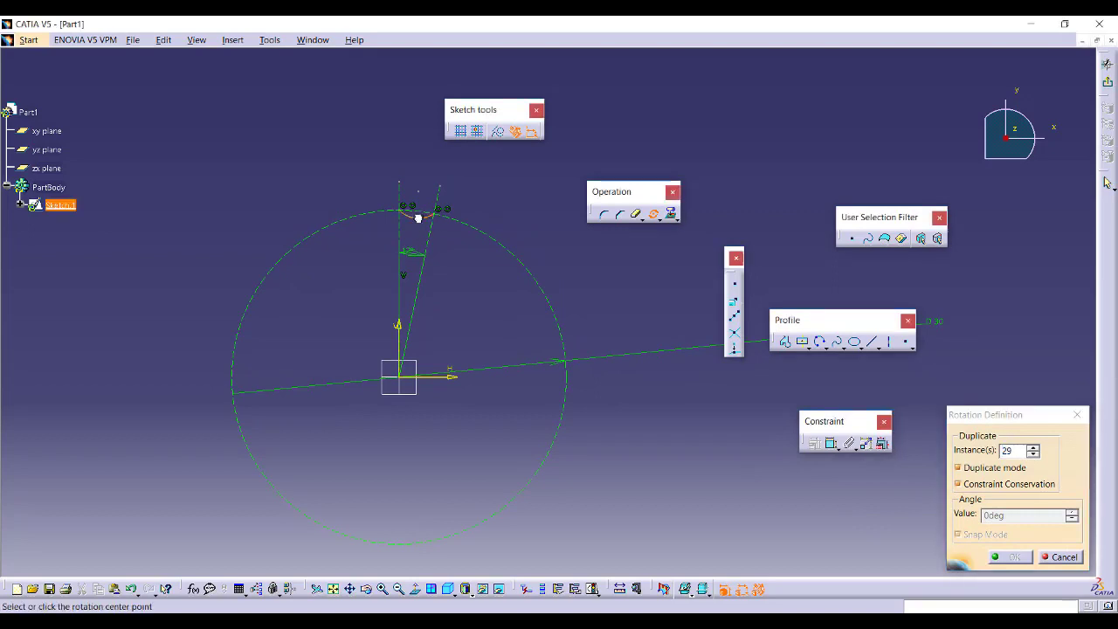
left_click(398, 386)
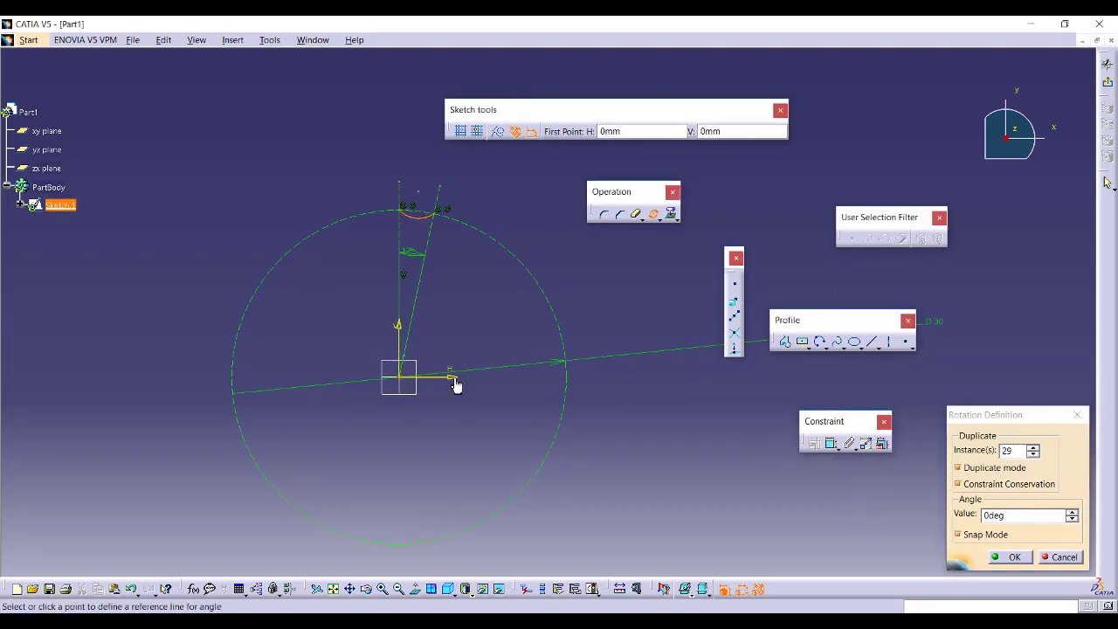
left_click(679, 377)
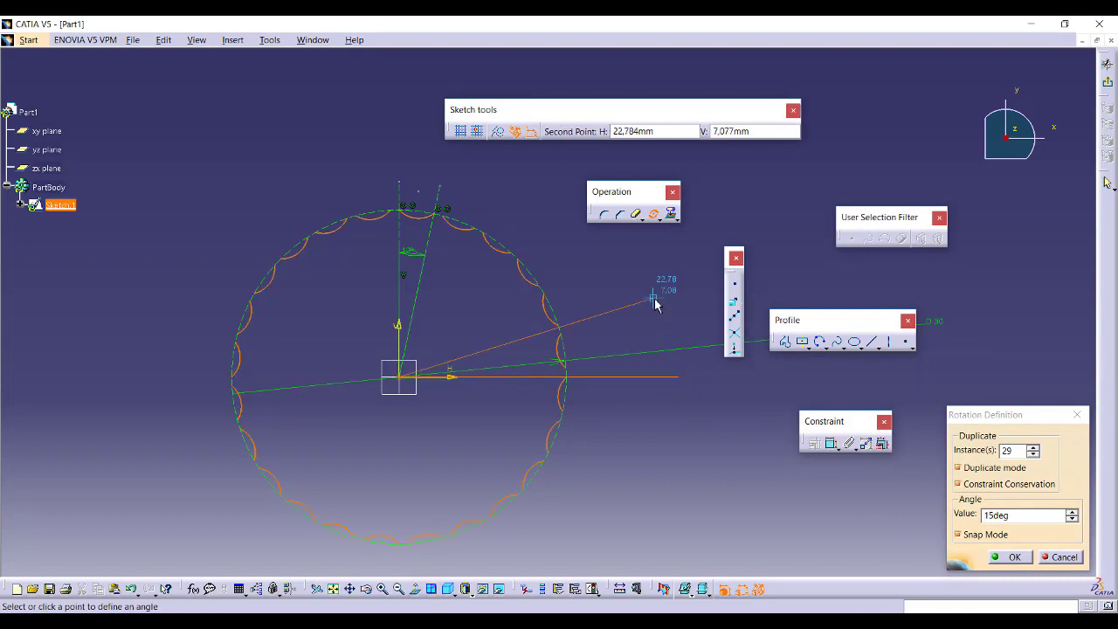
key("Tab")
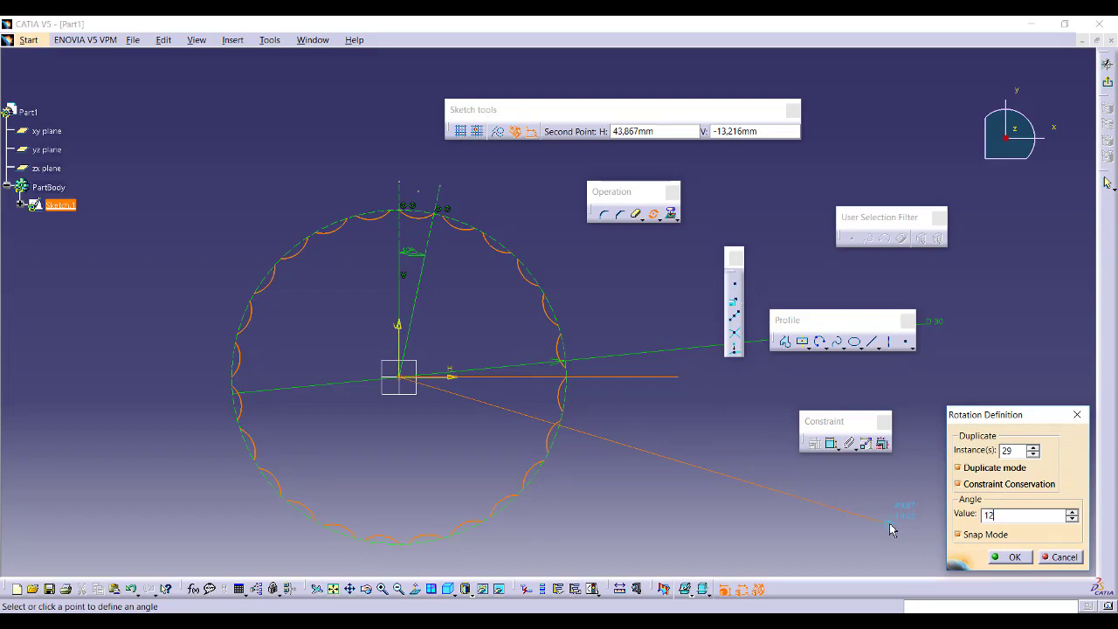
key("Return")
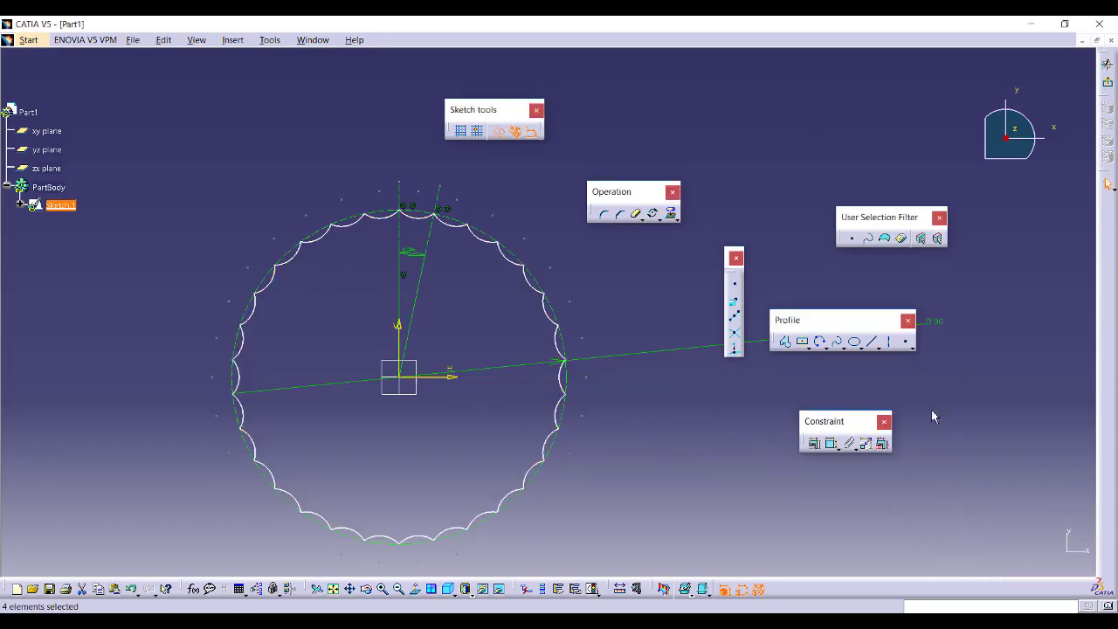
left_click(1107, 81)
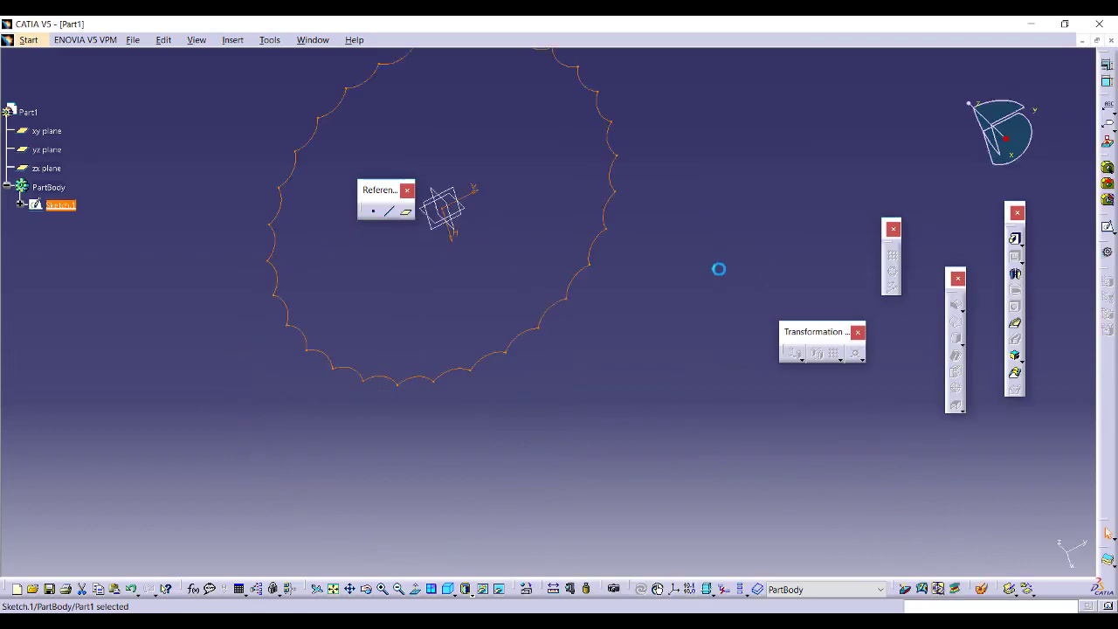
- Create a reference plane offset 6 mm above the xy plane
left_click(646, 180)
middle_click_drag(646, 180, 536, 270)
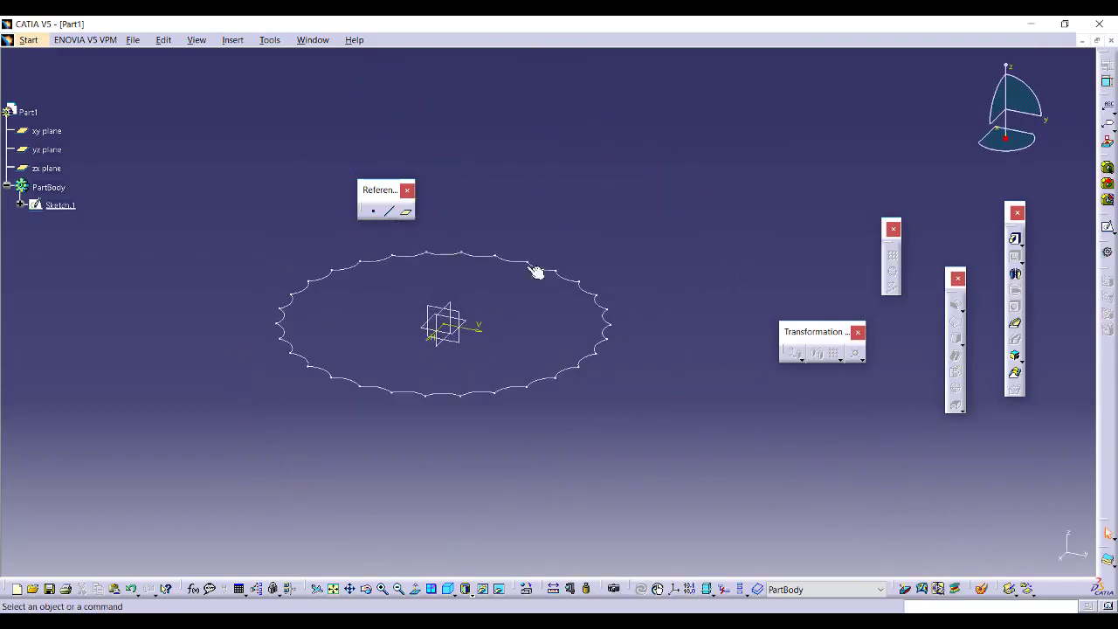
left_click(407, 213)
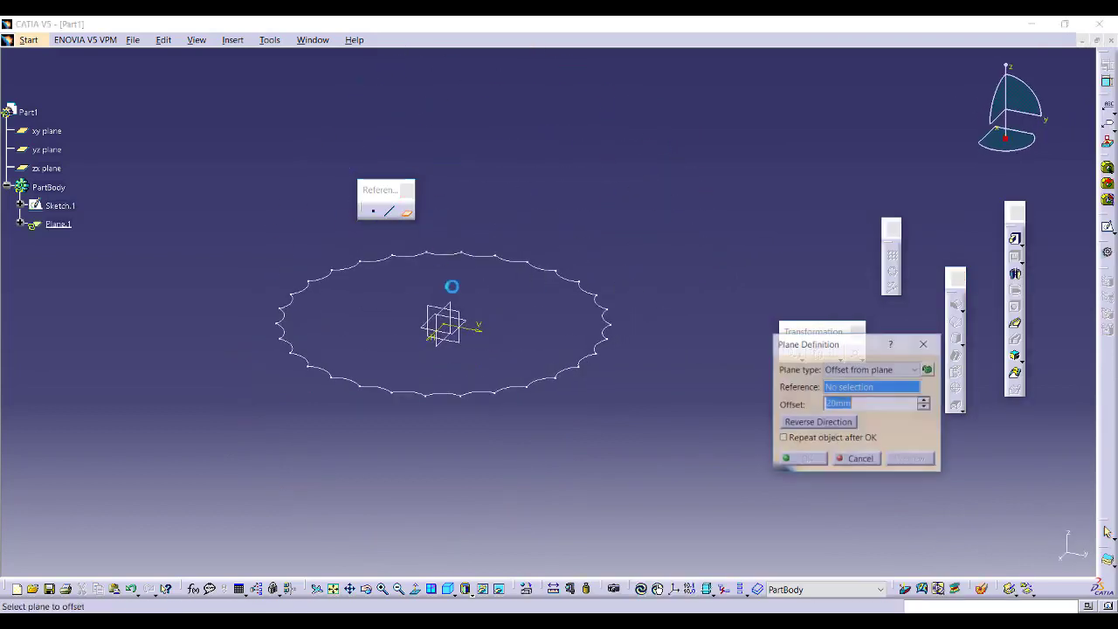
left_click(476, 327)
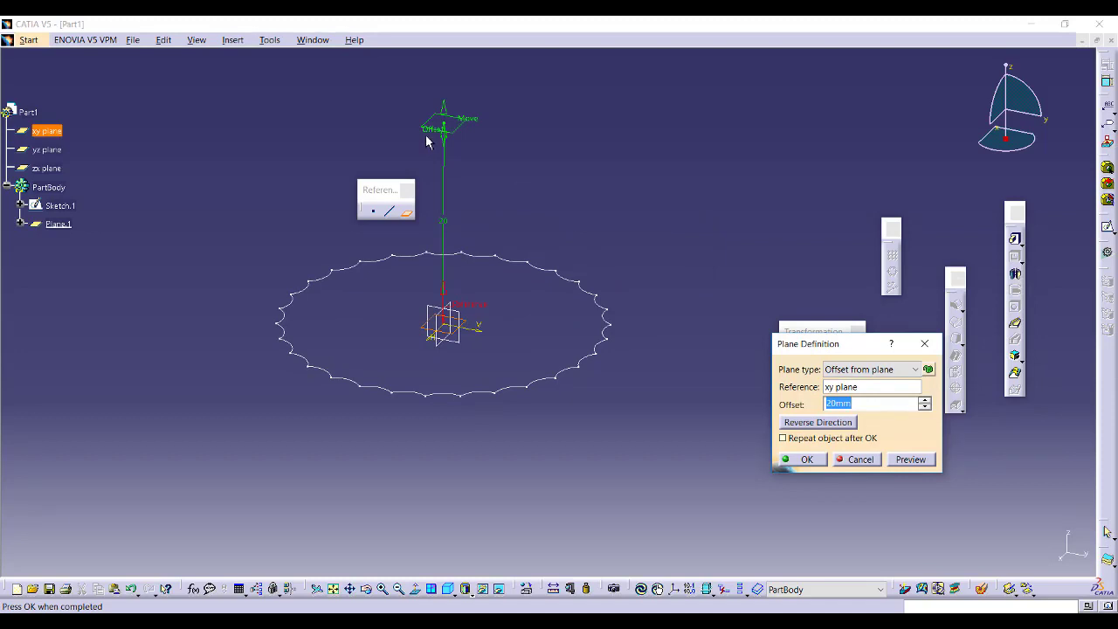
left_click_drag(437, 137, 448, 251)
middle_click_drag(444, 382, 254, 290)
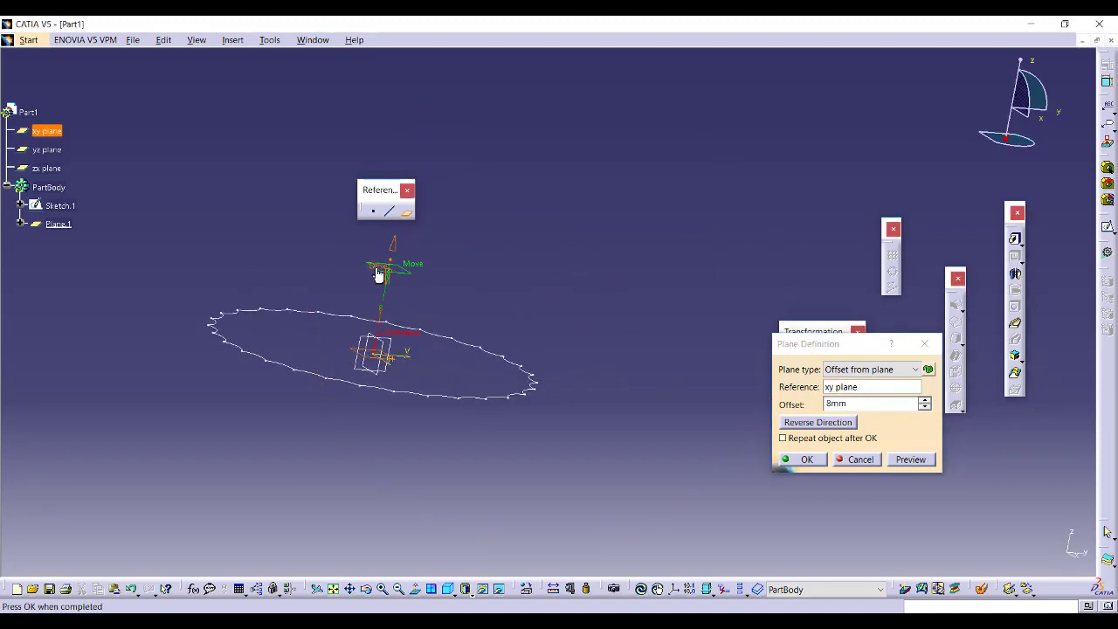
left_click(797, 459)
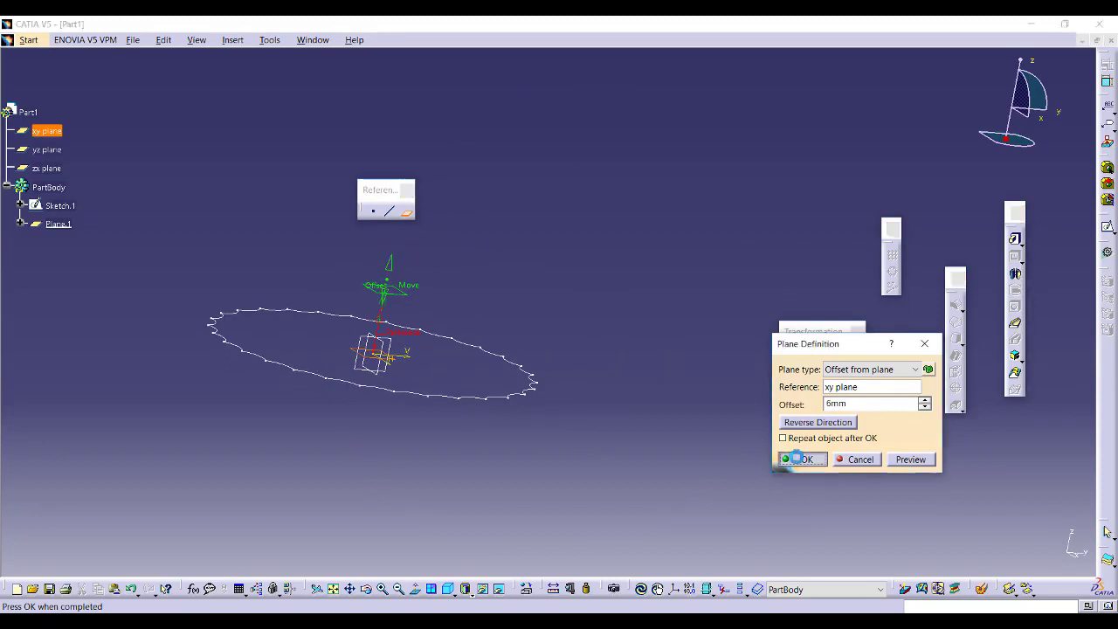
- Sketch an origin-centered circle on the offset plane, smaller than the scalloped profile, and exit the sketch
left_click(398, 297)
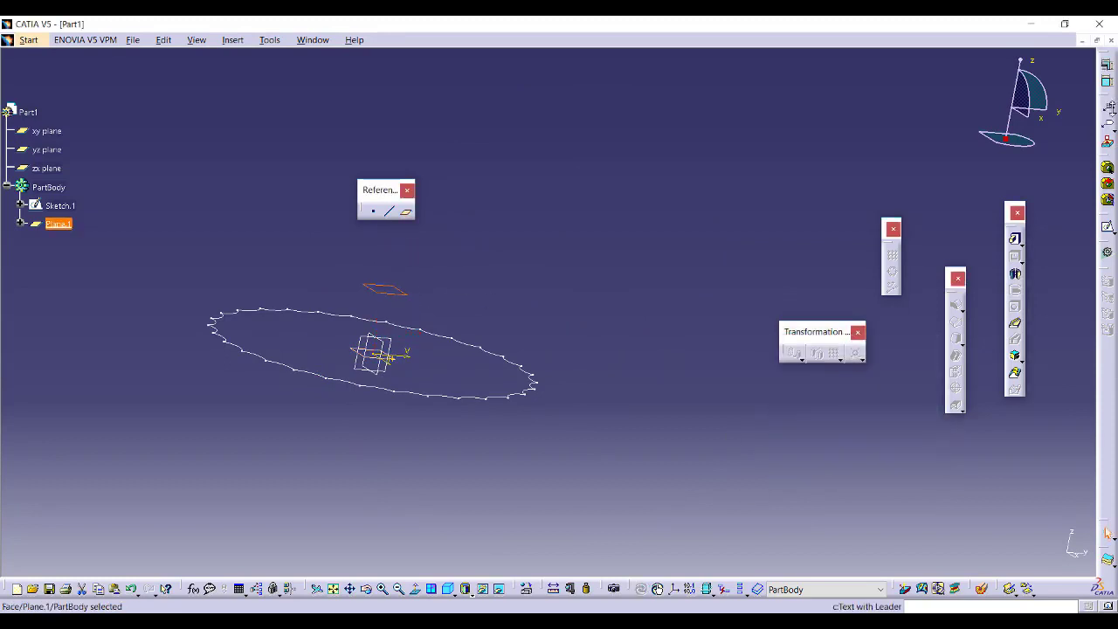
left_click(1107, 230)
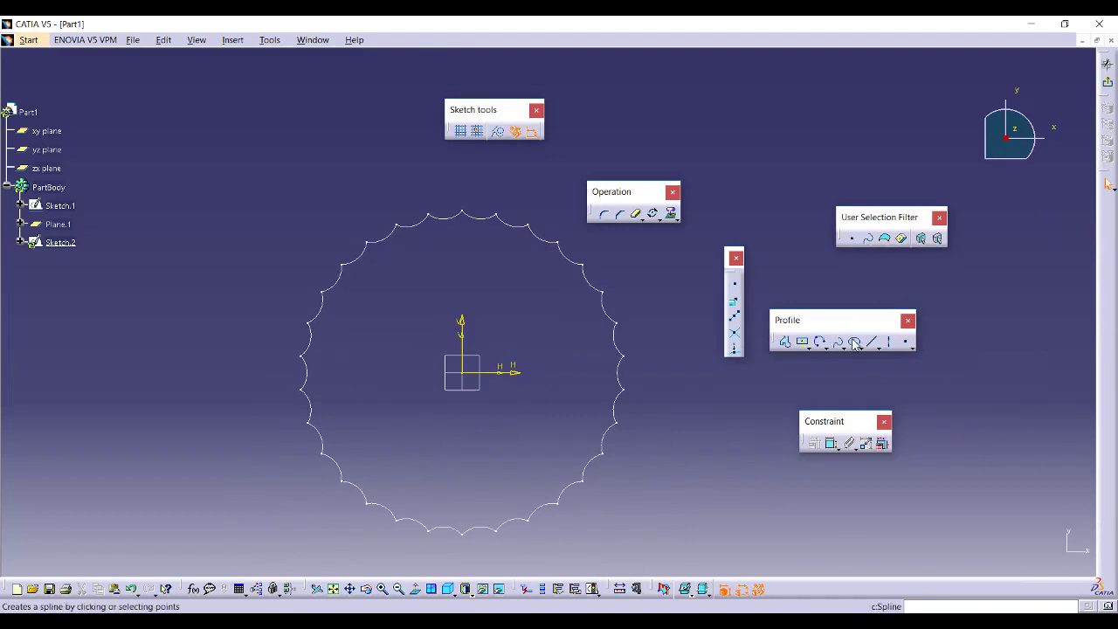
left_click(824, 348)
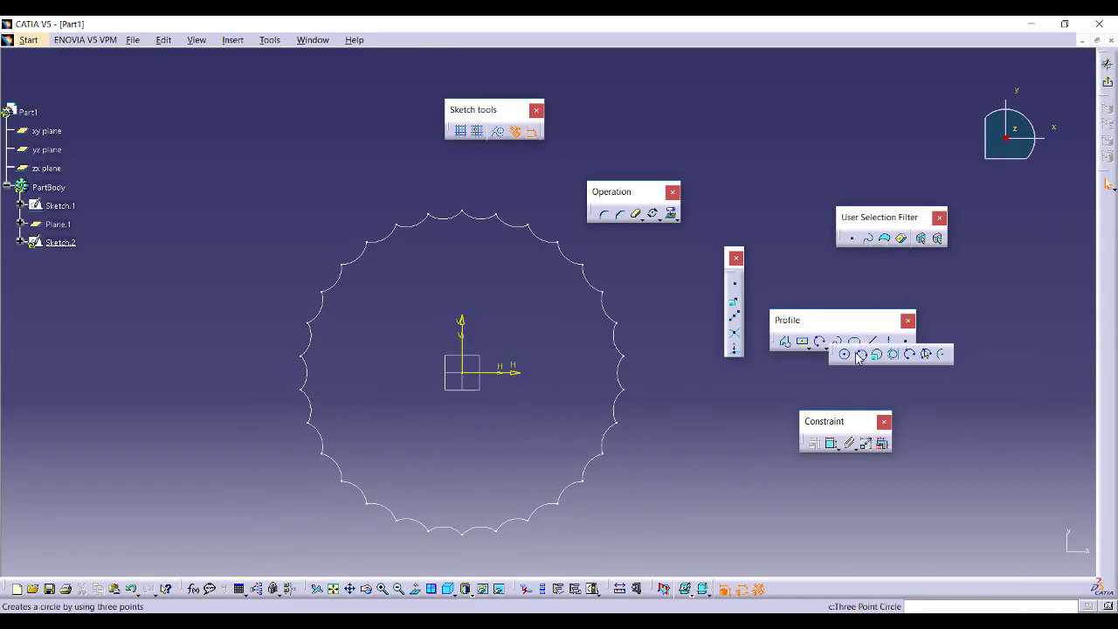
left_click(845, 355)
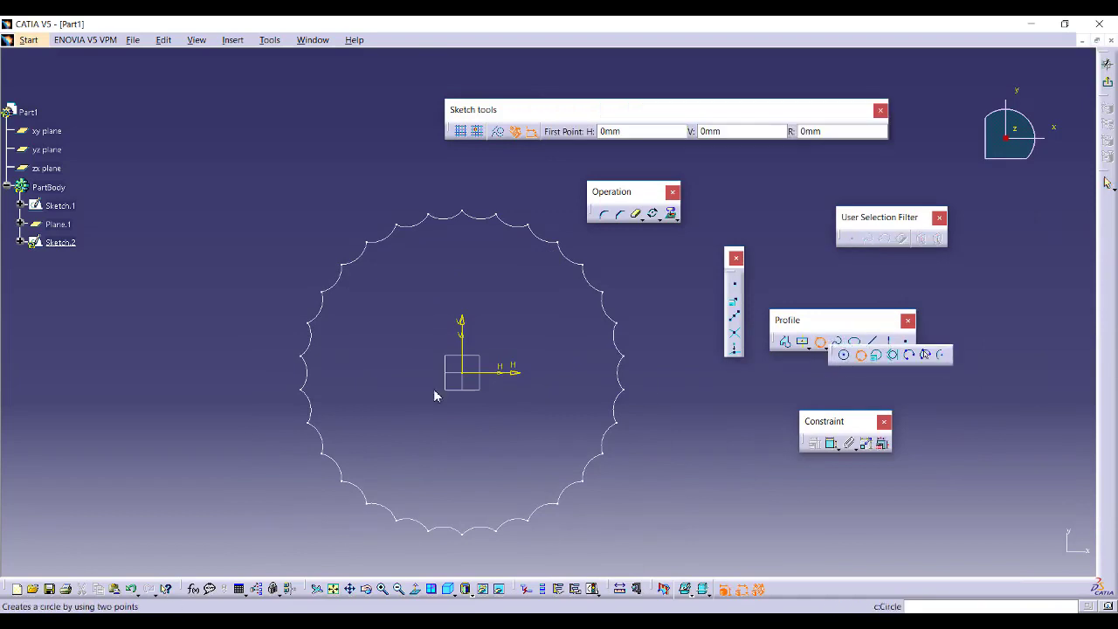
left_click(462, 373)
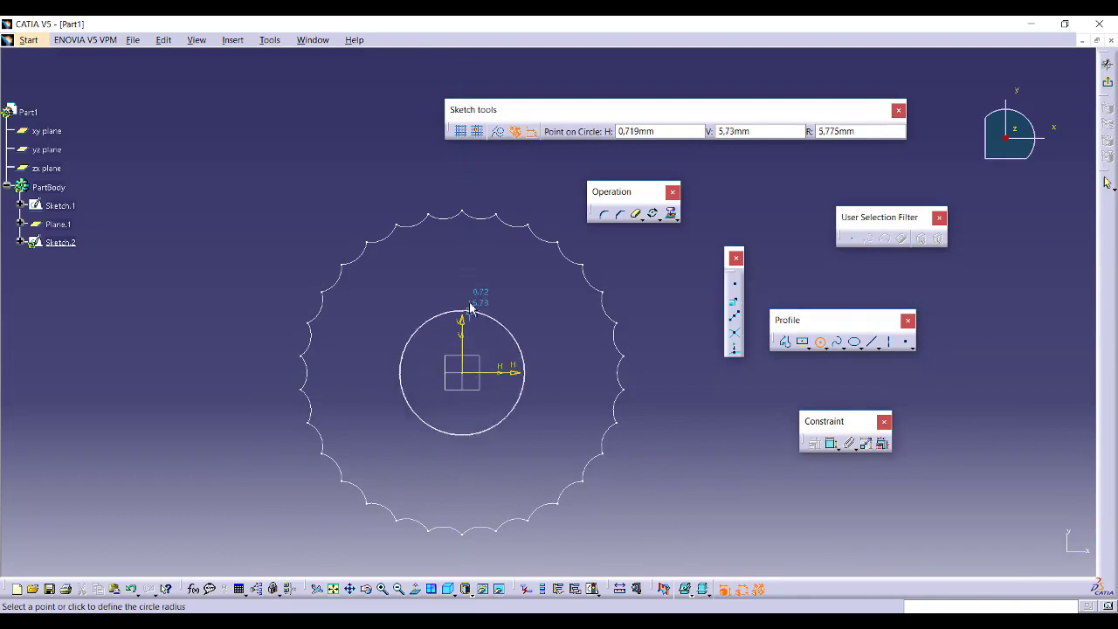
left_click(474, 247)
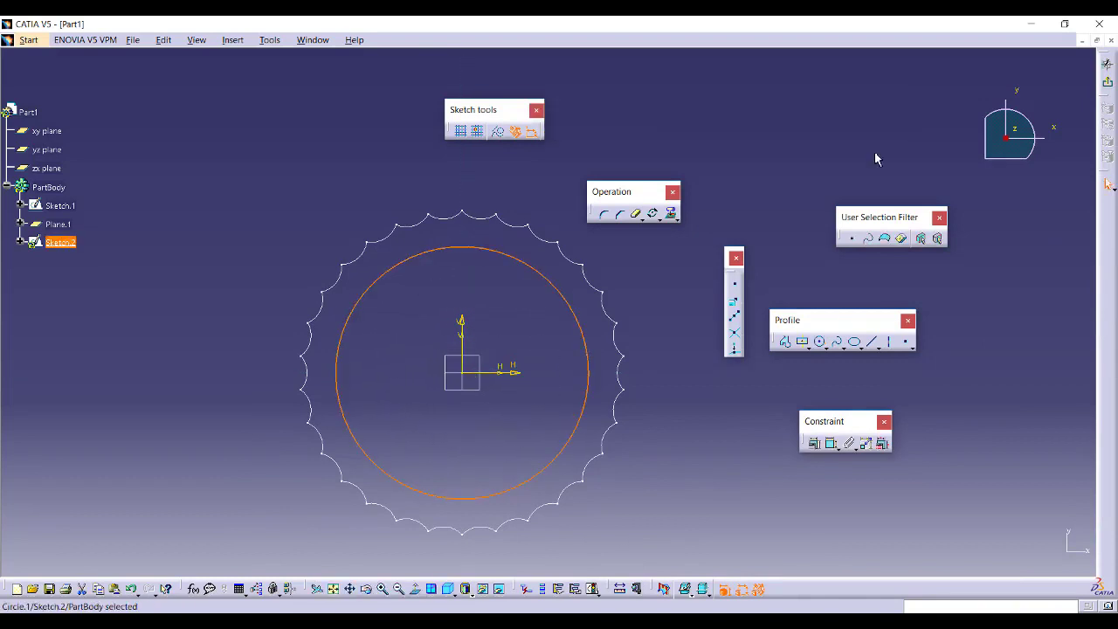
left_click(1107, 84)
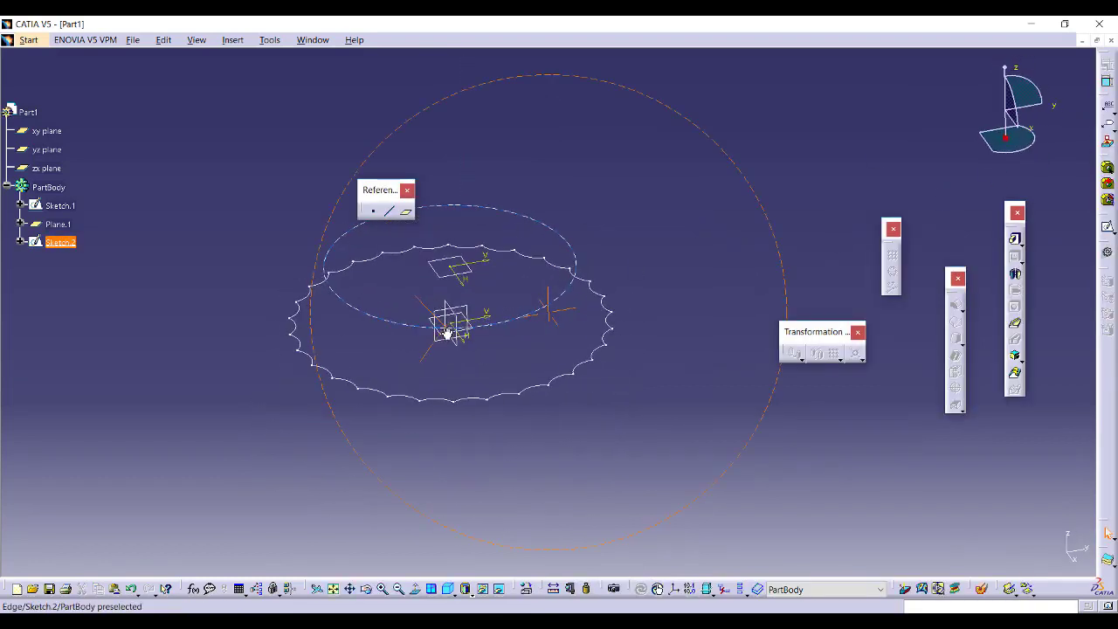
middle_click_drag(457, 337, 465, 347)
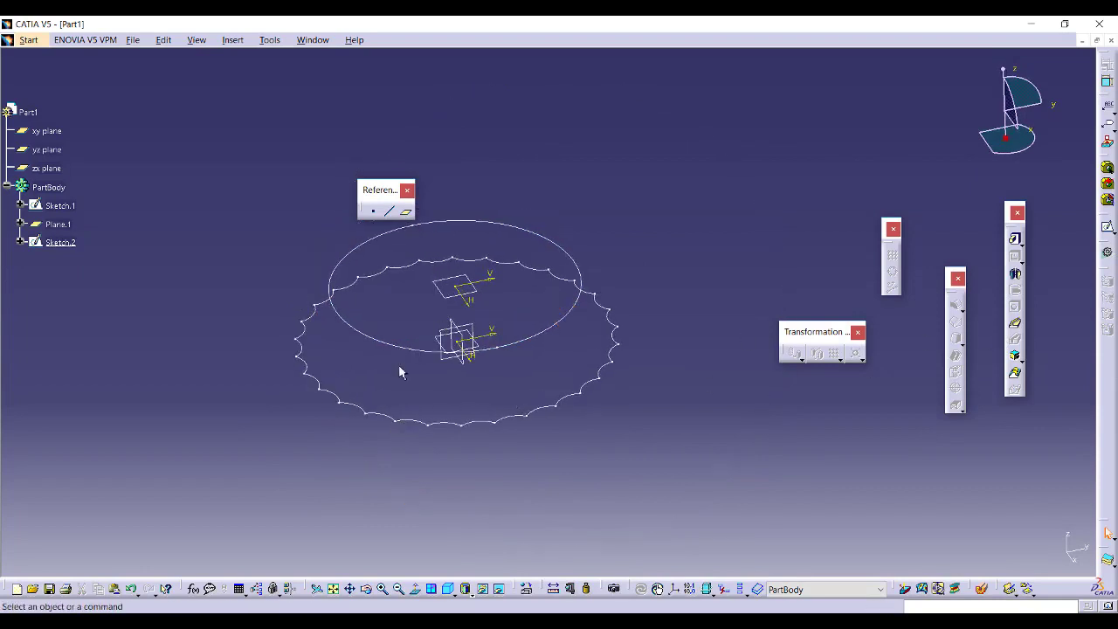
- Switch to Generative Shape Design and project a scalloped-profile vertex onto the upper circle using a Normal projection
left_click(33, 40)
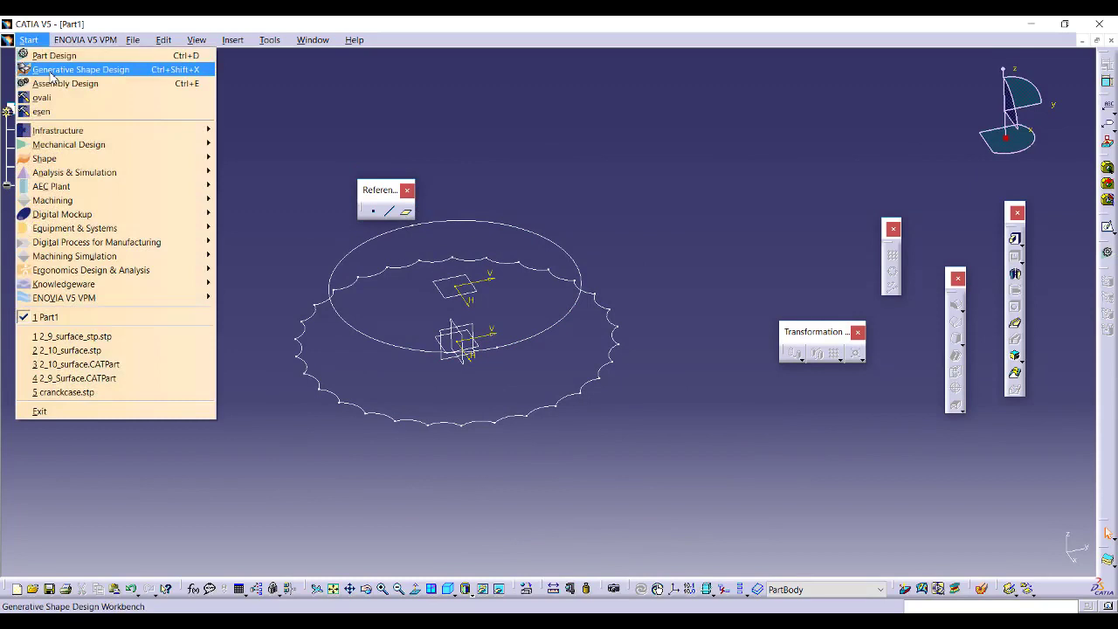
left_click(52, 71)
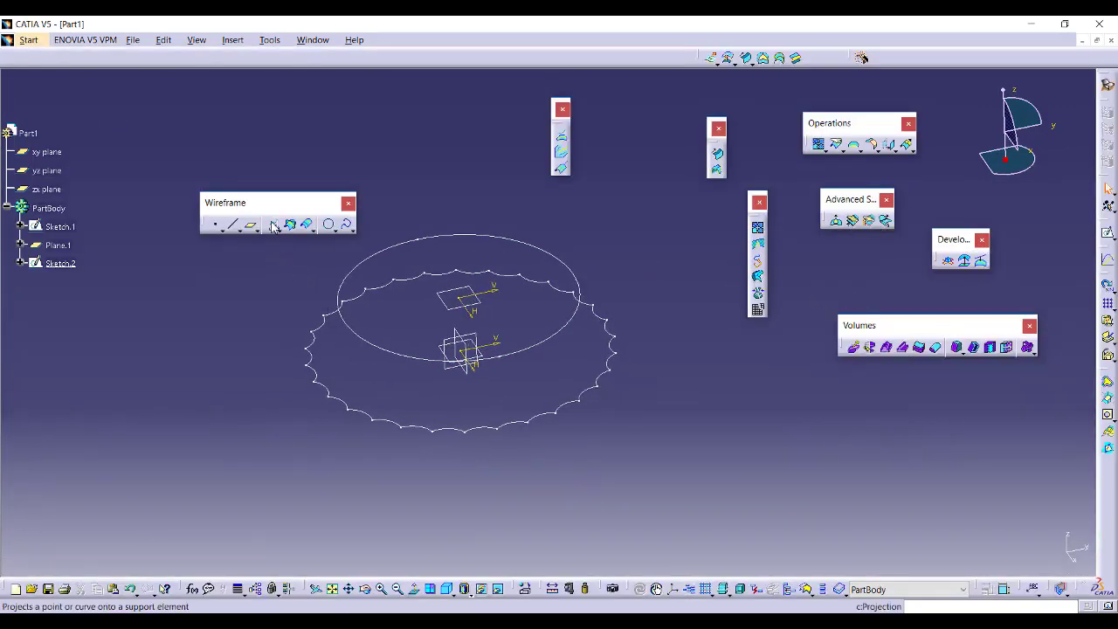
left_click(273, 225)
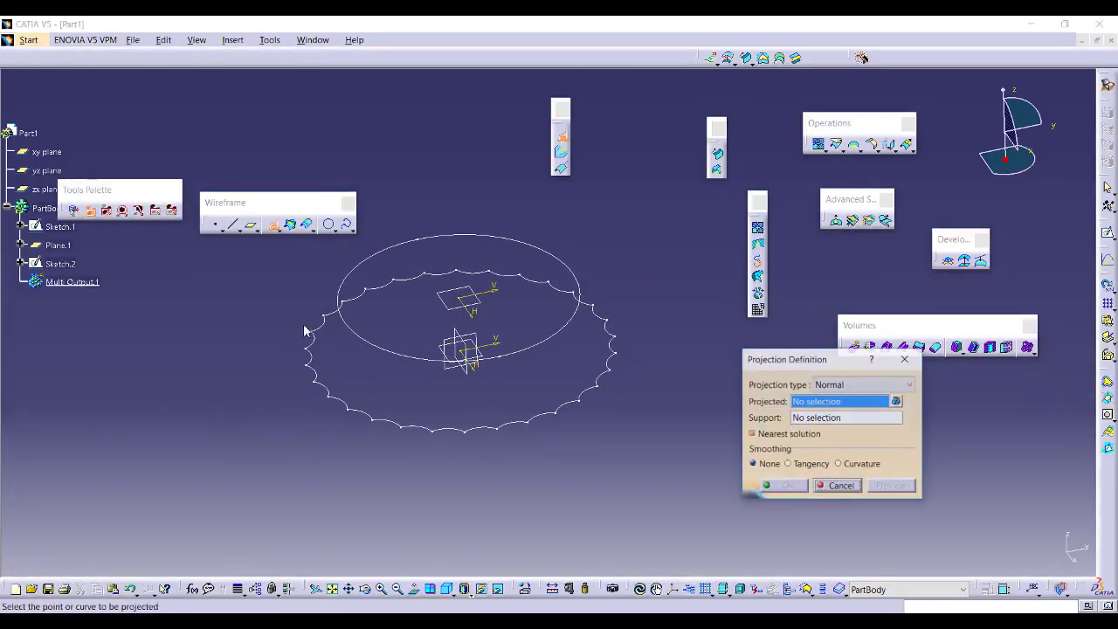
left_click(464, 428)
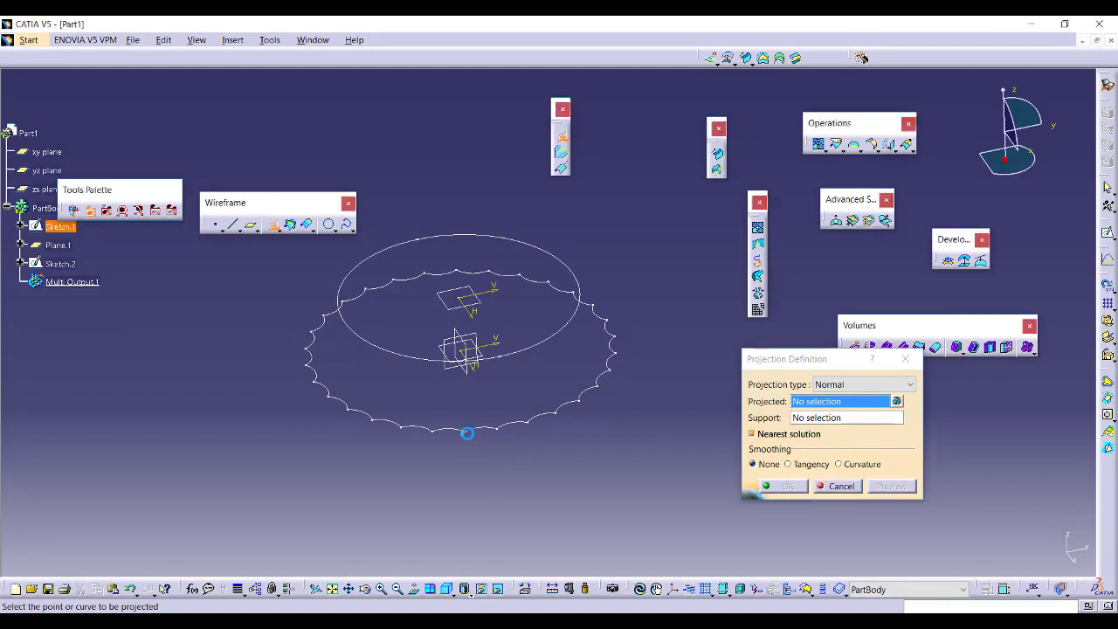
left_click(524, 349)
left_click(773, 485)
middle_click_drag(598, 452, 464, 287)
- Return to Part Design and start a multi-sections solid from the scalloped profile and circle, with the projected point as the circle's closing point
left_click(28, 40)
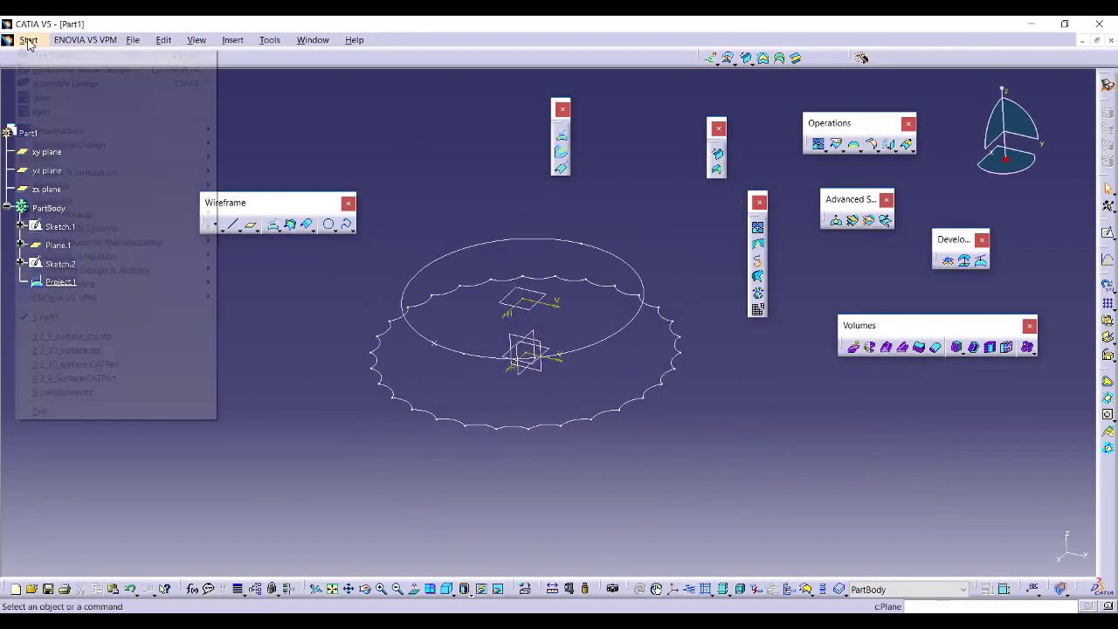
left_click(61, 55)
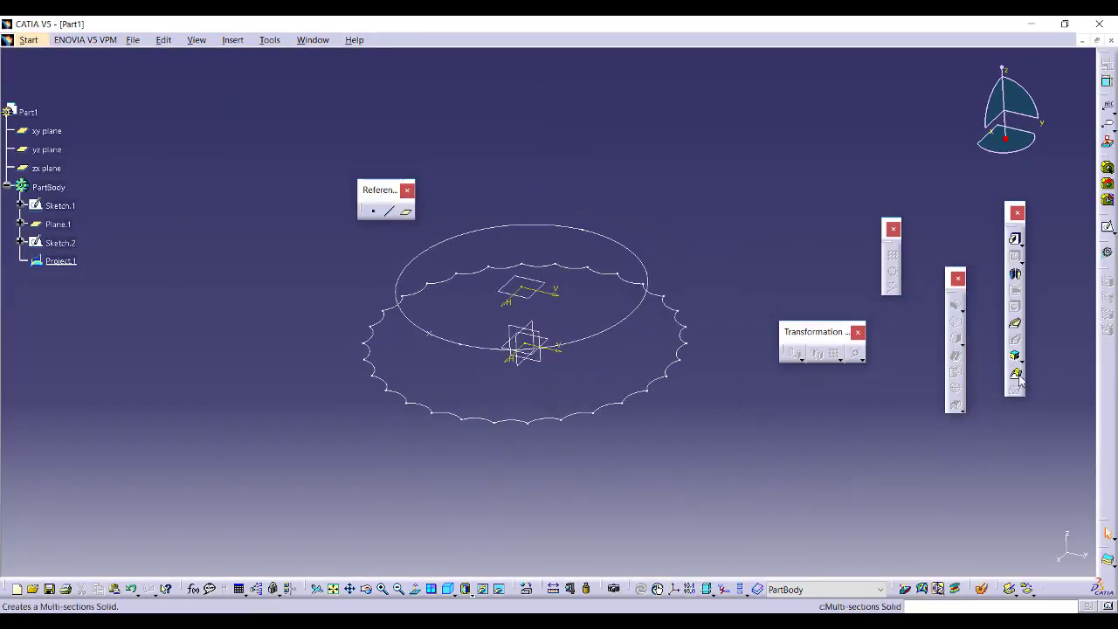
left_click(1014, 372)
left_click(424, 412)
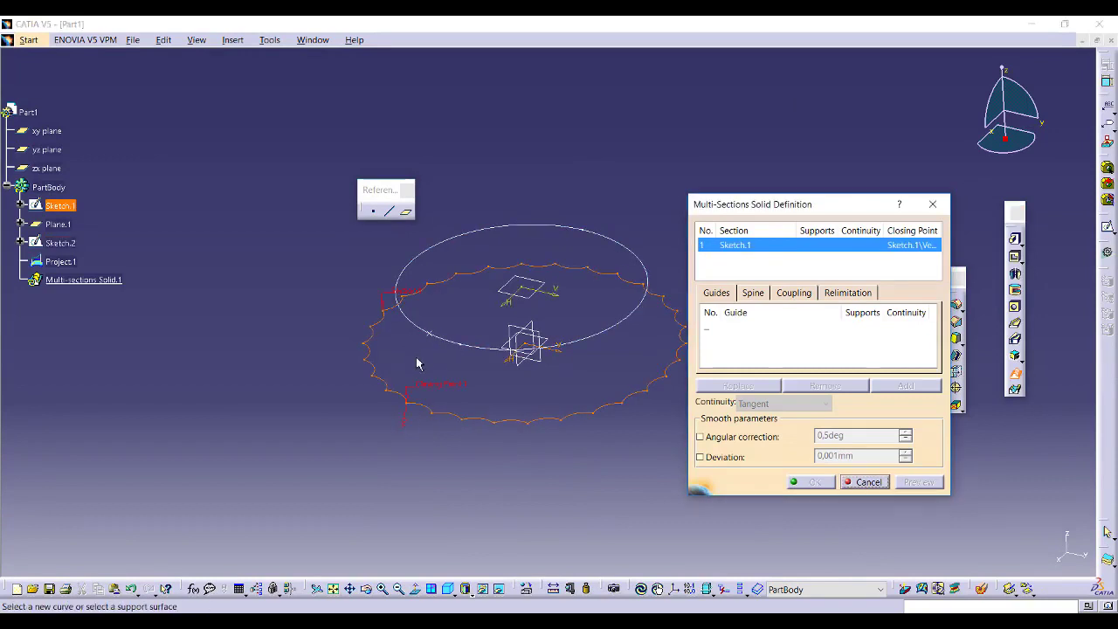
left_click(434, 337)
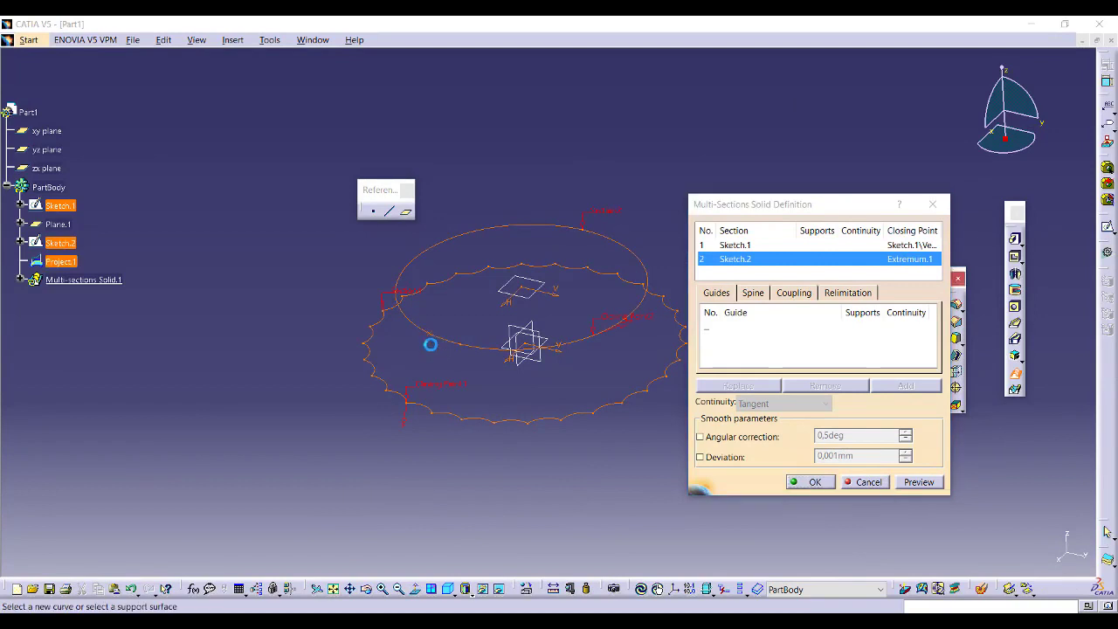
- Set the section coupling to Ratio, preview the loft, and create the multi-sections solid
left_click(811, 297)
left_click(835, 312)
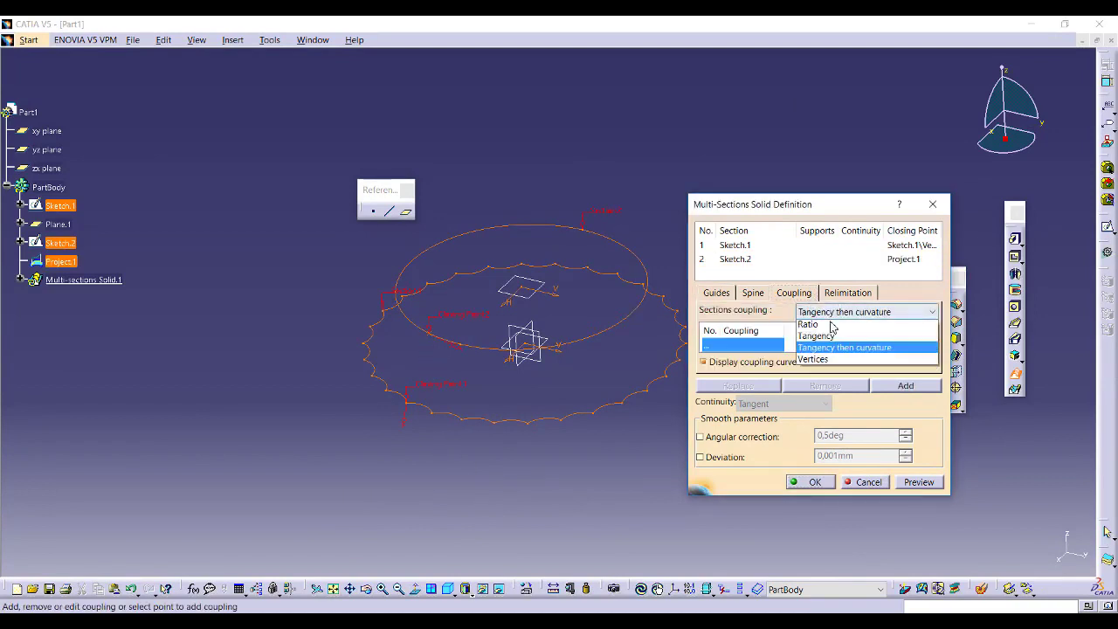
left_click(821, 338)
left_click(839, 311)
left_click(837, 325)
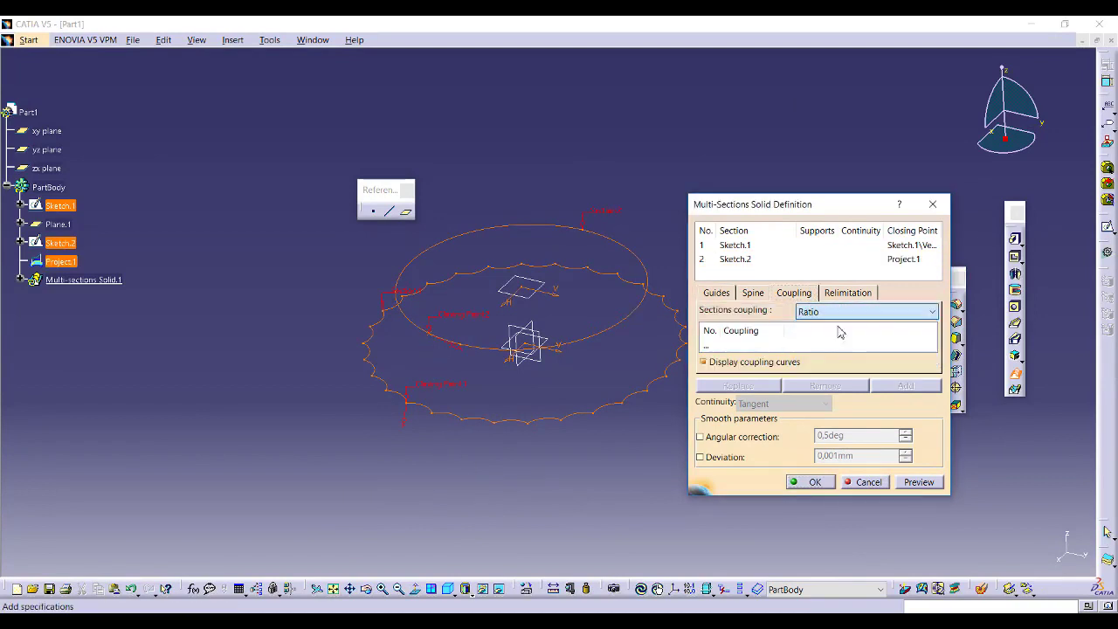
left_click(918, 482)
middle_click_drag(624, 384, 620, 382)
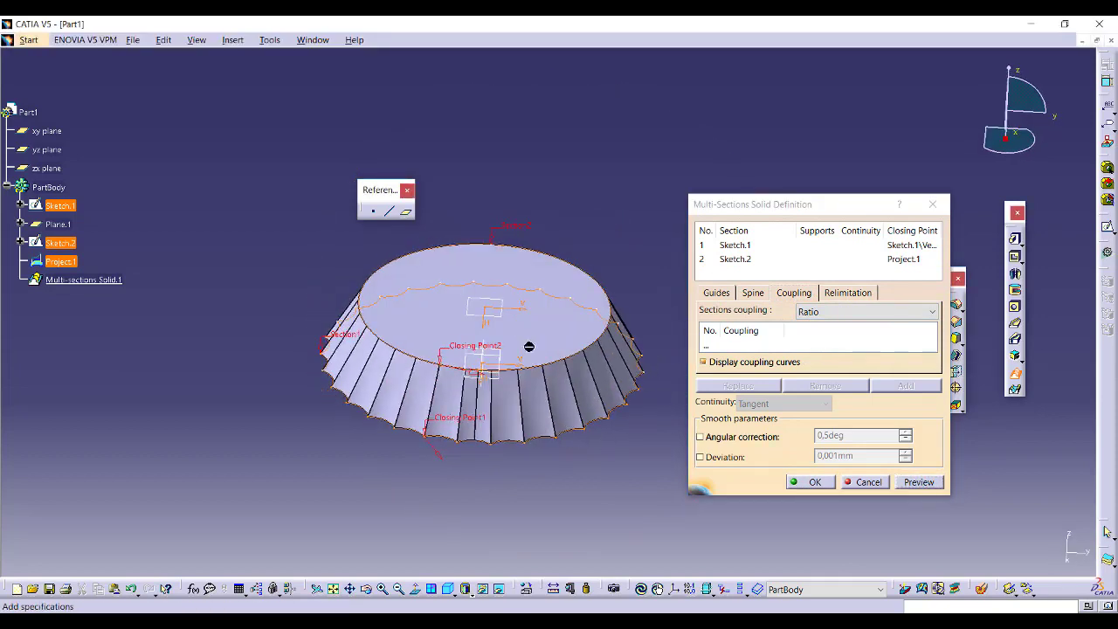
left_click(742, 345)
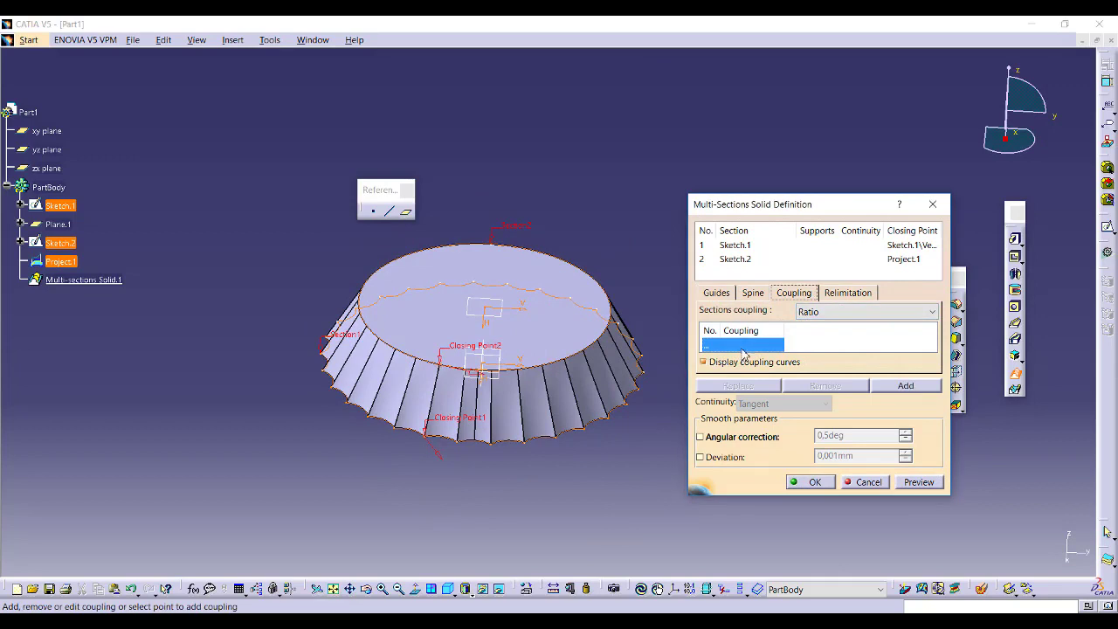
left_click(815, 482)
- Shell the solid with 1 mm inside thickness, removing the large scalloped bottom face
middle_click_drag(602, 462, 591, 238)
middle_click_drag(761, 189, 617, 292)
middle_click_drag(559, 229, 537, 218)
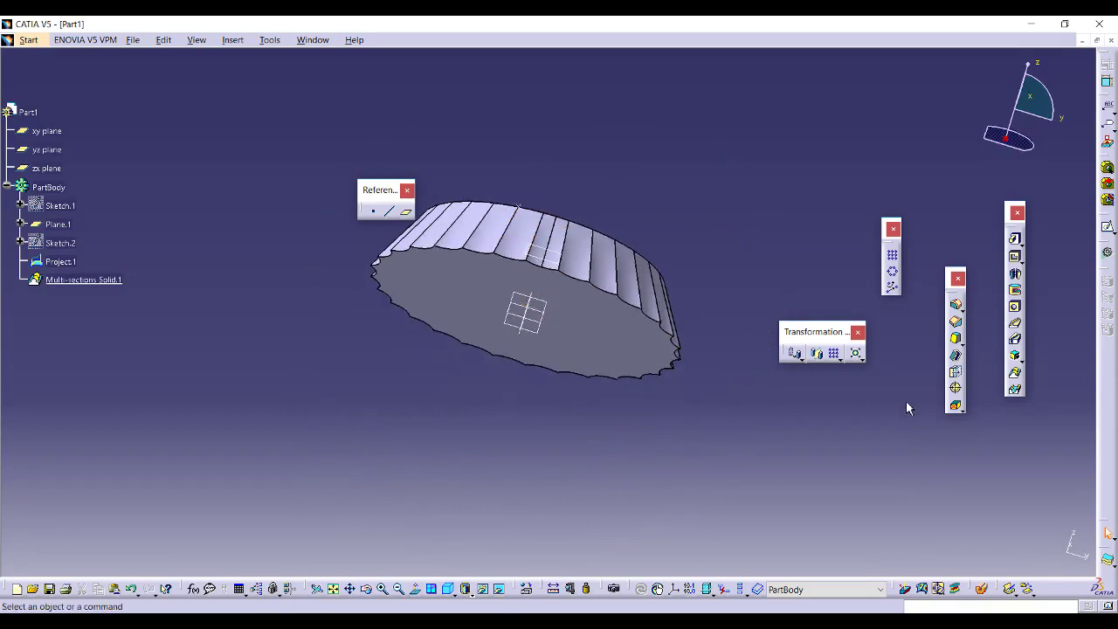
left_click(955, 355)
left_click(603, 363)
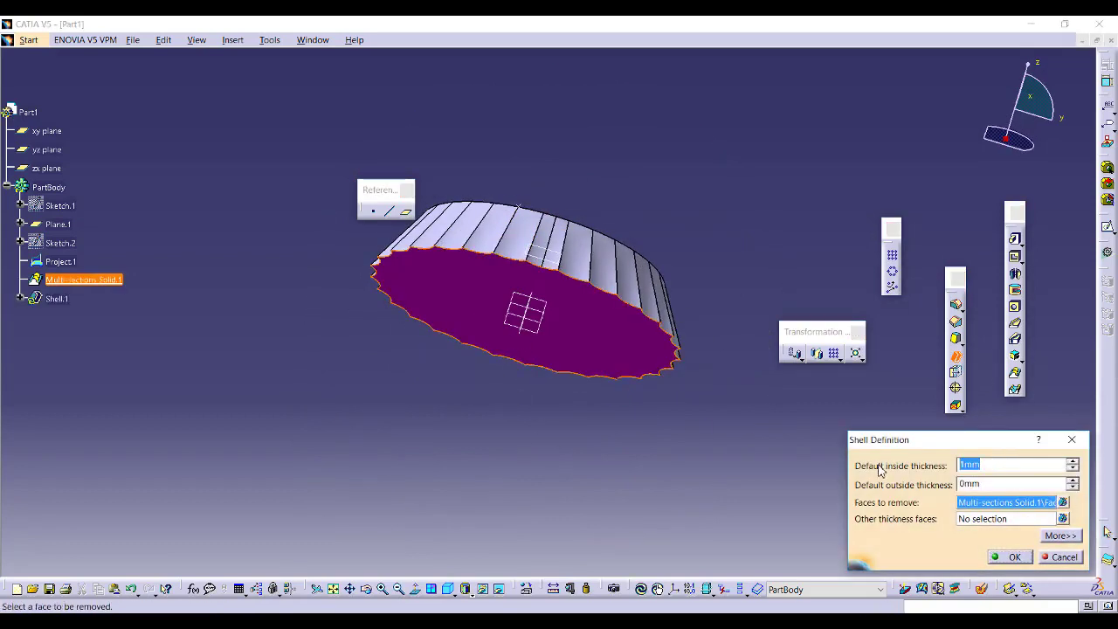
key("Return")
- Apply a 5 mm edge fillet around the circular top face with Tangency selection mode
middle_click_drag(571, 192, 599, 389)
left_click(956, 304)
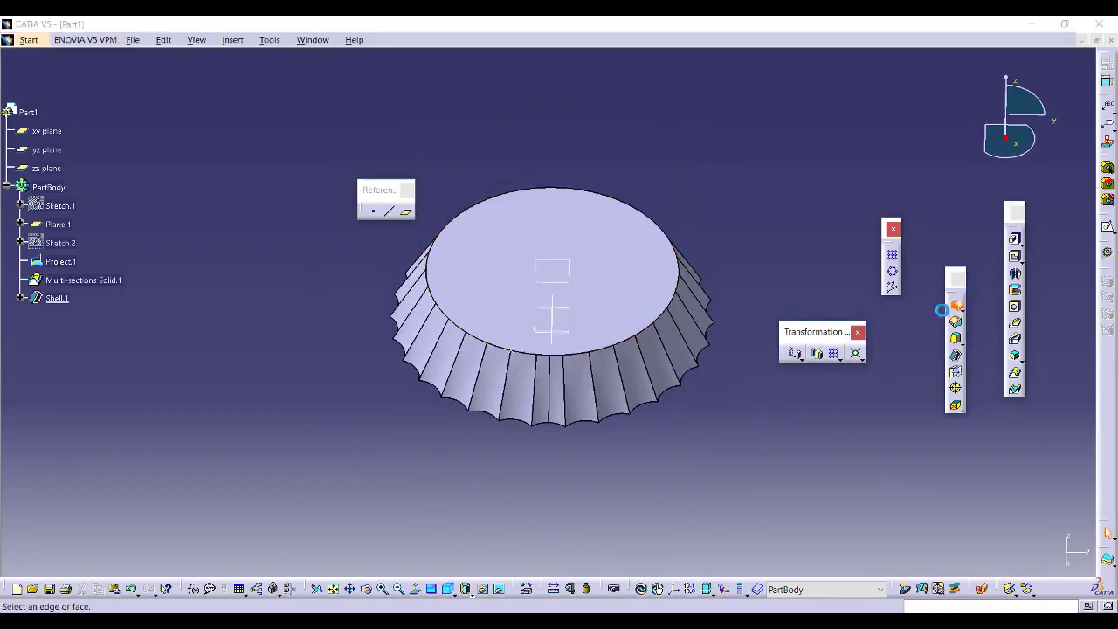
left_click(644, 323)
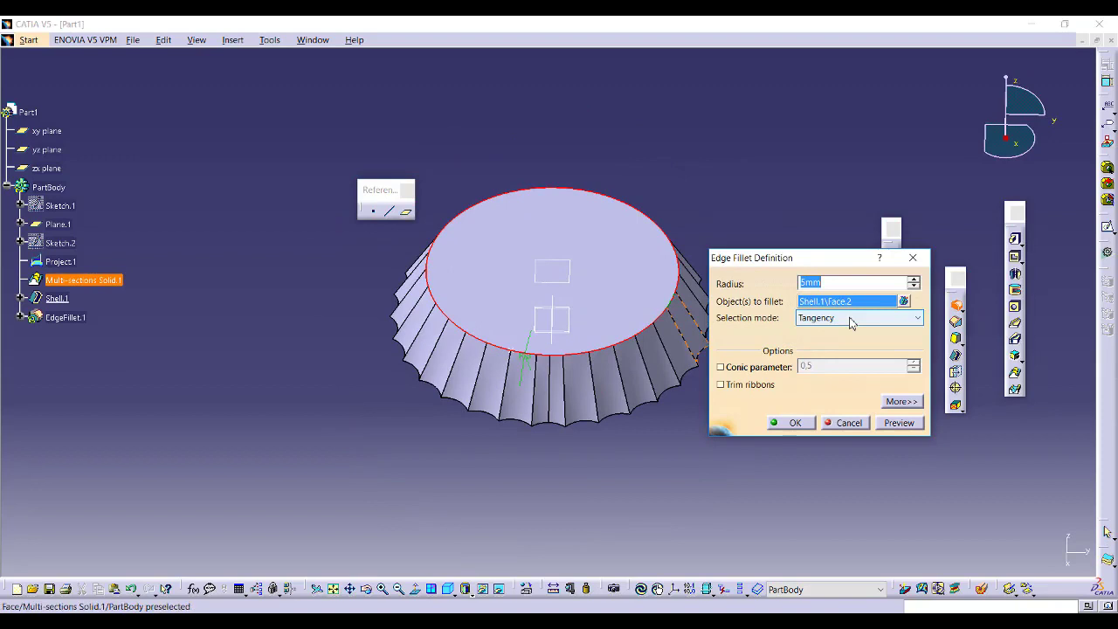
key("Return")
middle_click_drag(592, 434, 554, 384)
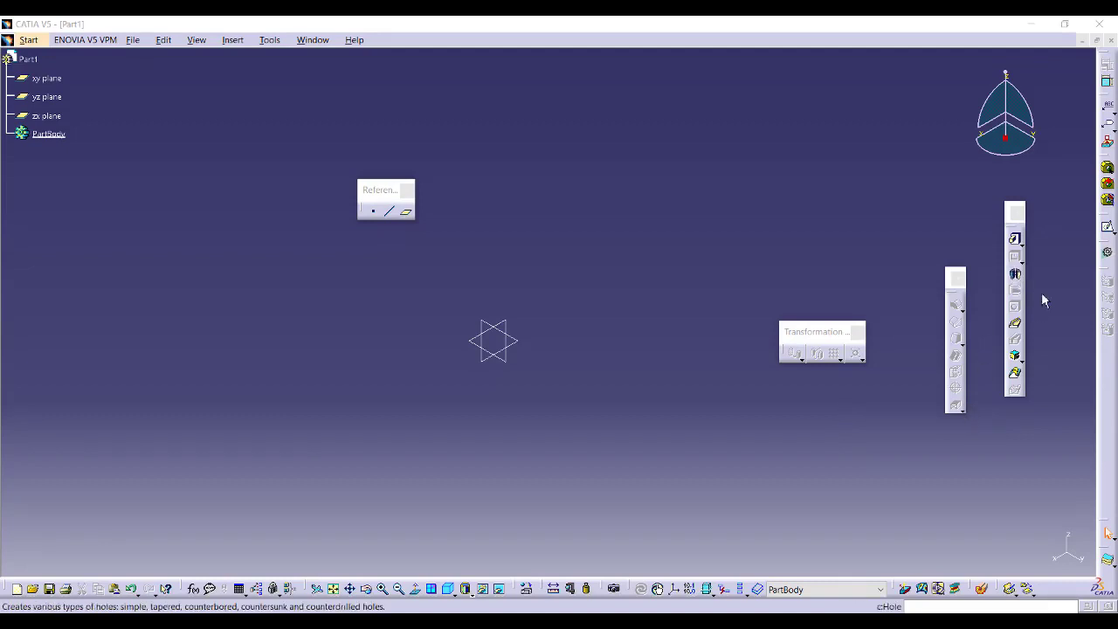
- Start a sketch on the xy plane of the empty part and draw a centered rectangle about the origin
left_click(1107, 230)
left_click(1107, 229)
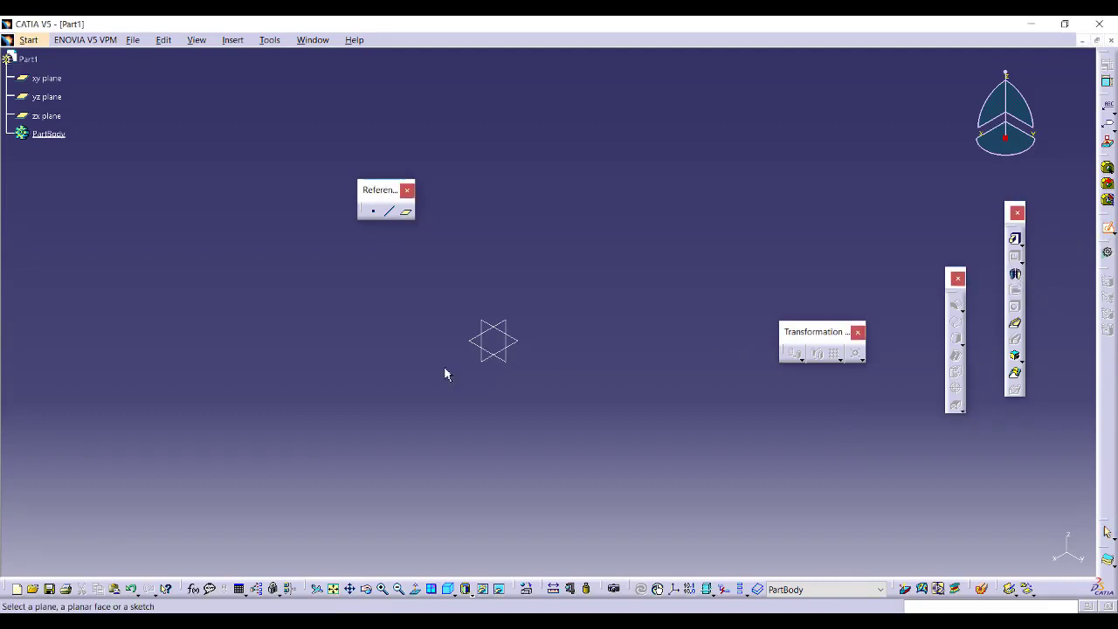
left_click(524, 345)
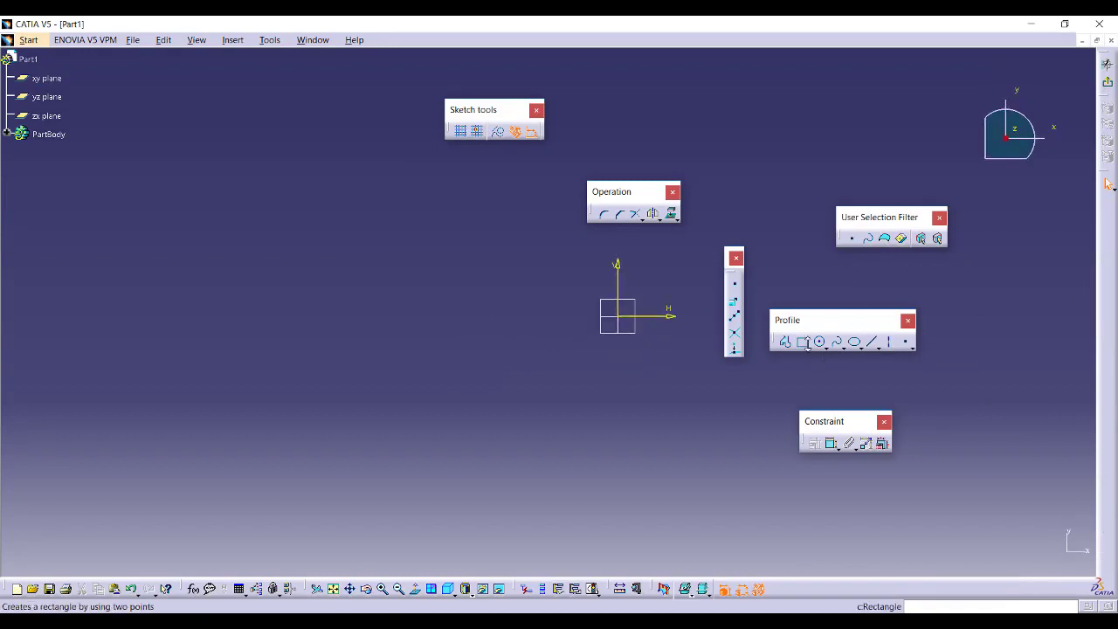
left_click(804, 346)
left_click(952, 352)
middle_click_drag(634, 324, 434, 349)
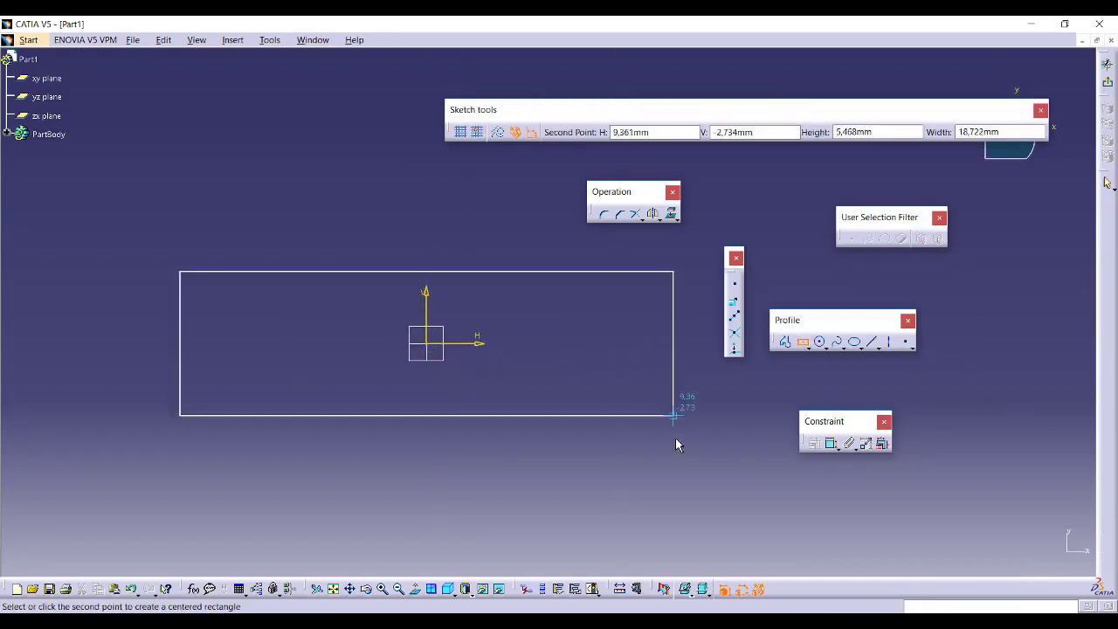
left_click(614, 485)
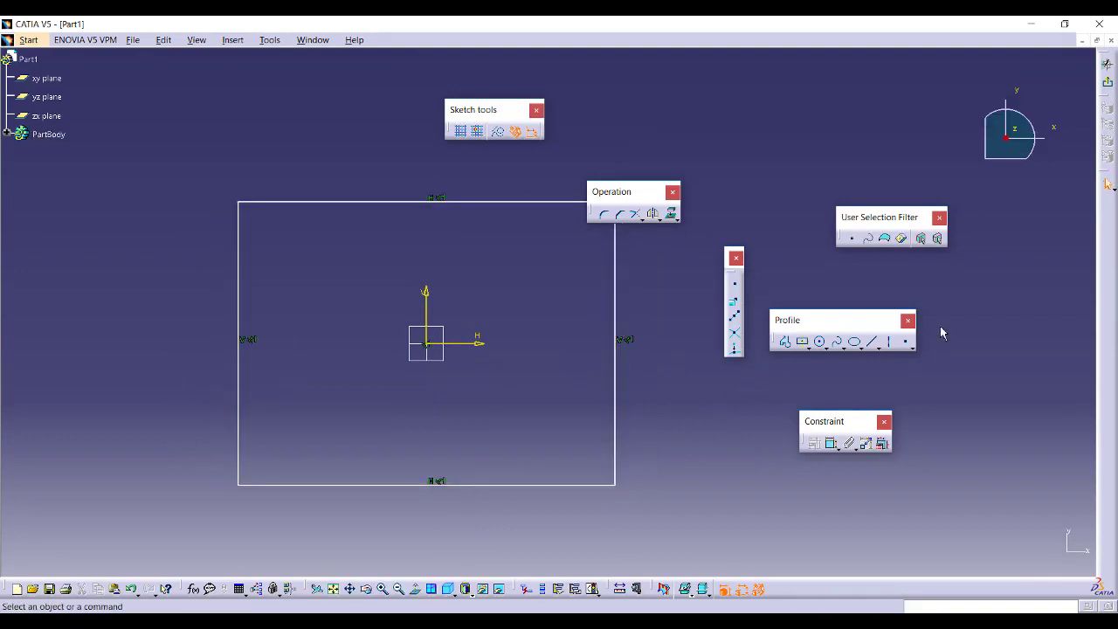
- Round the rectangle's lower-right corner with a radius of about 2.8 mm and exit the sketch
left_click(604, 214)
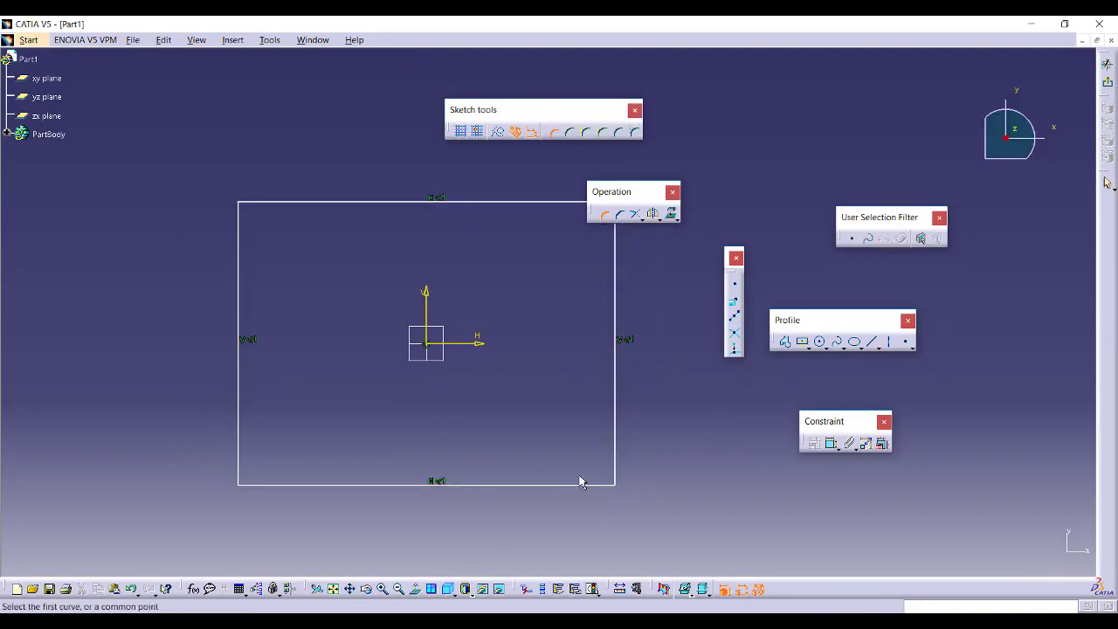
left_click(589, 485)
left_click(616, 469)
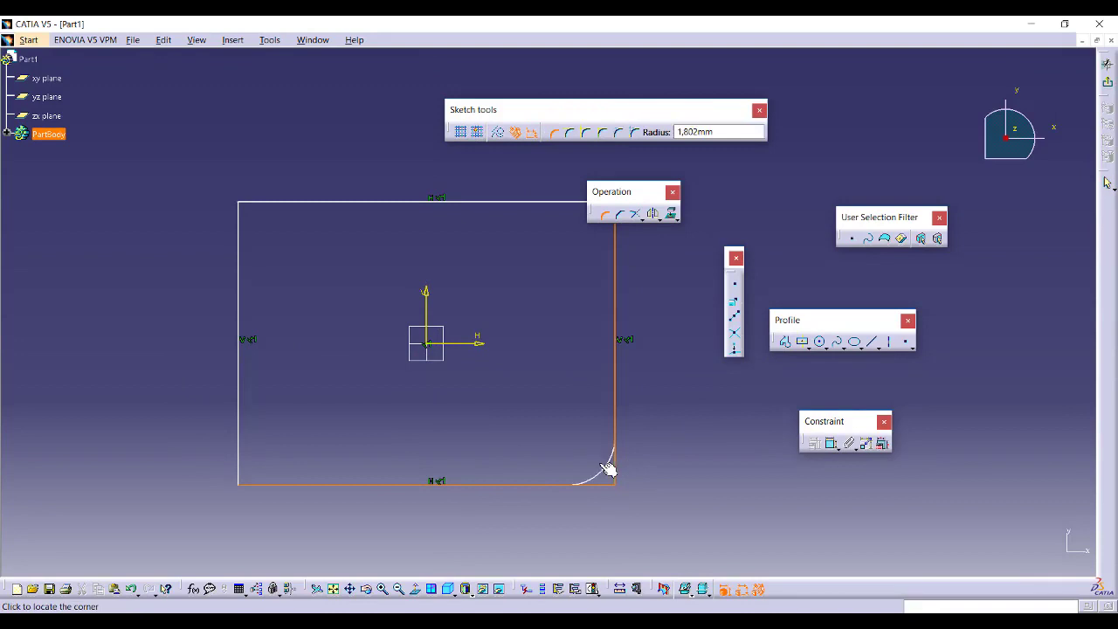
left_click(585, 461)
left_click(1107, 65)
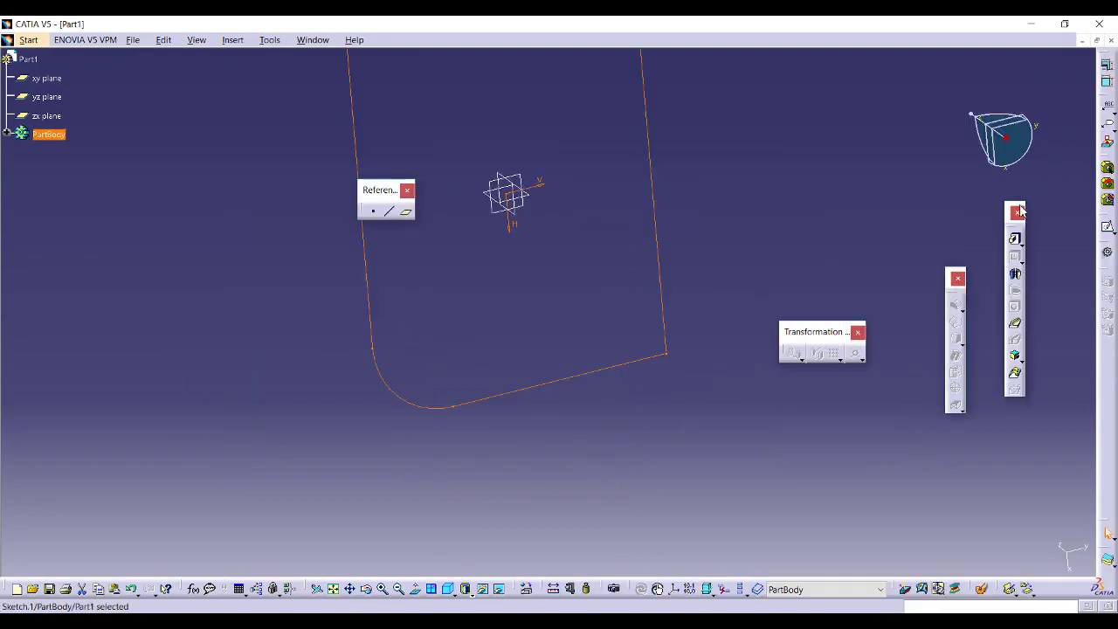
- Pad the profile 3 mm, enlarging its rectangle in the sketch before creating the plate
left_click(1014, 238)
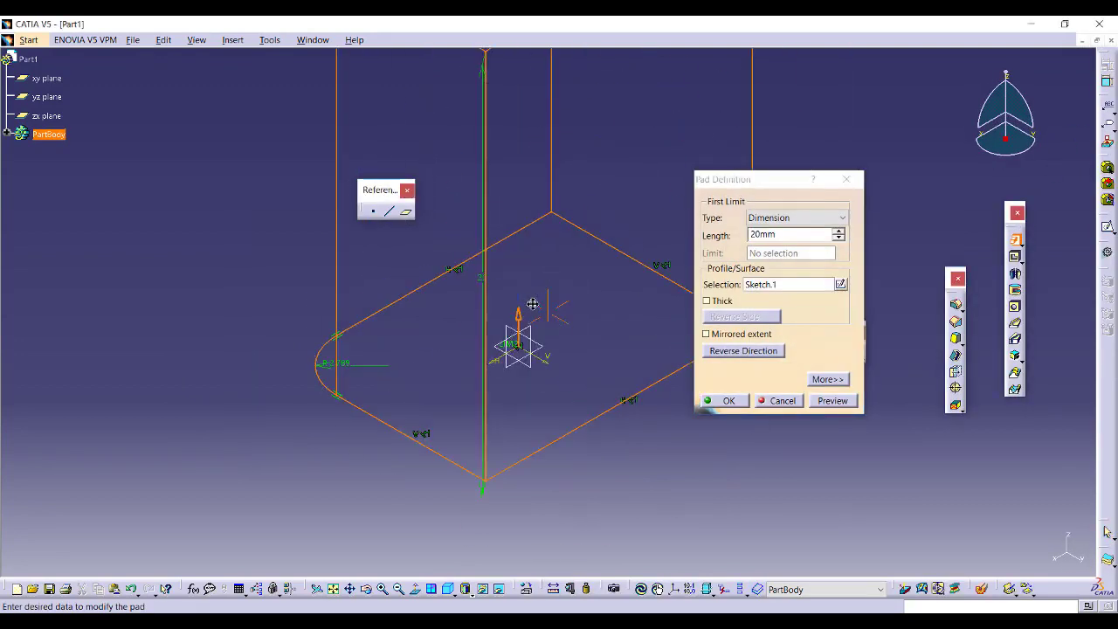
left_click_drag(547, 189, 547, 265)
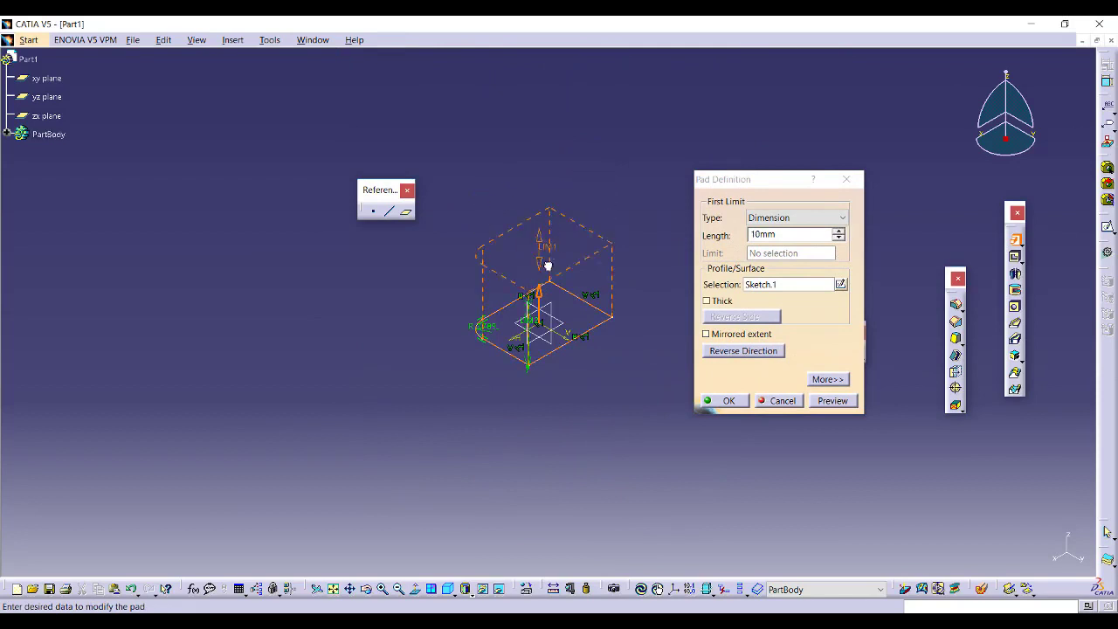
left_click(840, 286)
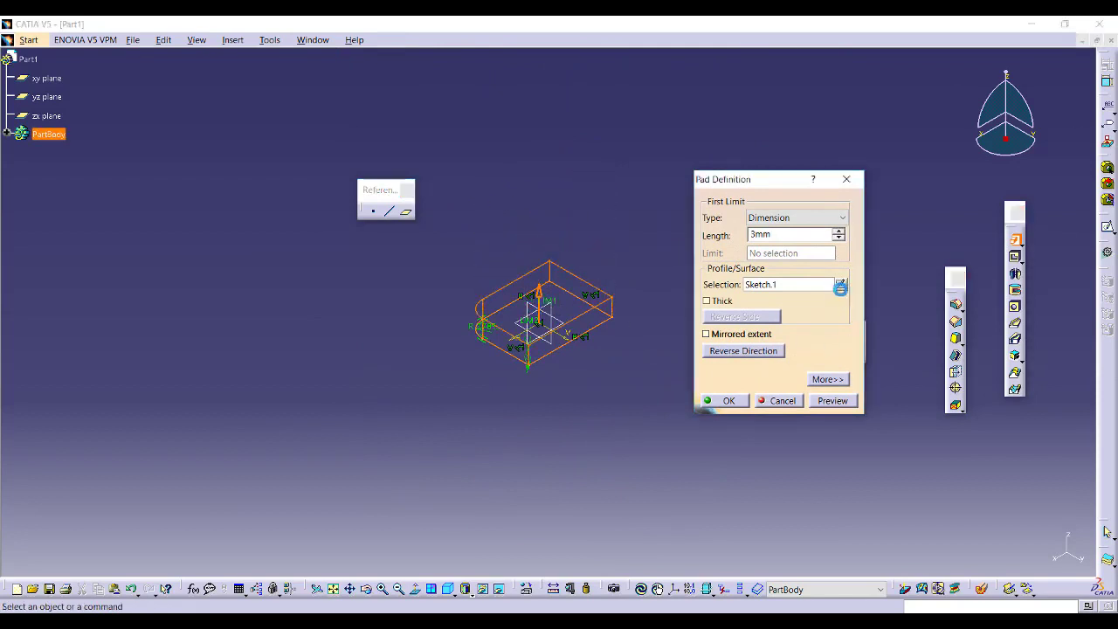
mouse_move(522, 270)
middle_mouse_down("ctrl")
mouse_move(486, 230)
mouse_move(298, 161)
middle_mouse_up("ctrl")
left_click(1106, 81)
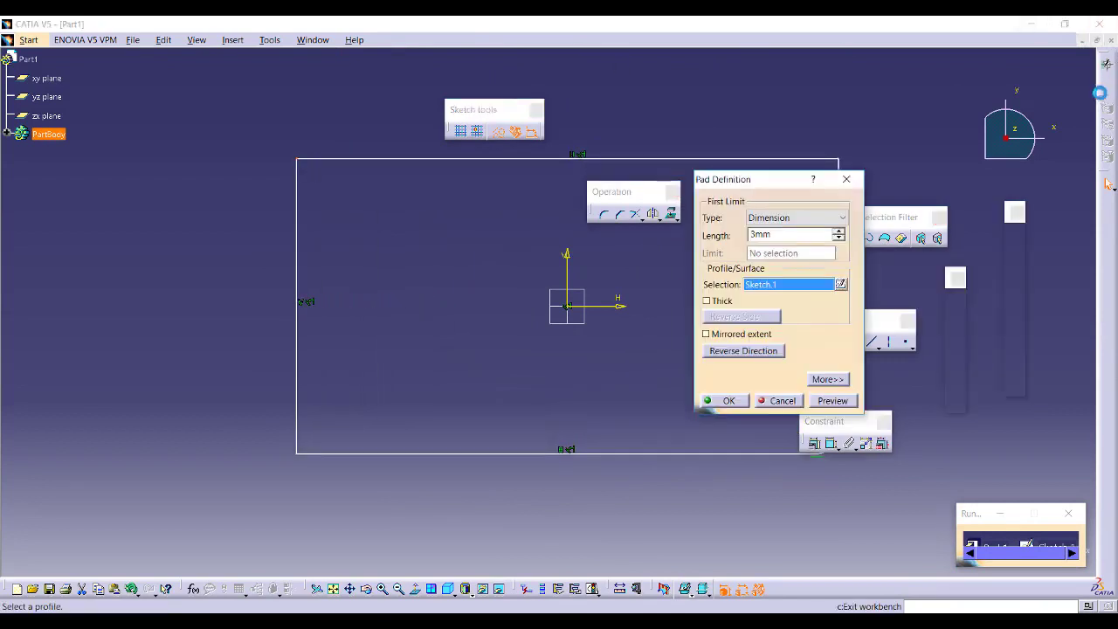
left_click(728, 400)
middle_click_drag(676, 397, 455, 303)
left_click_drag(514, 128, 633, 72)
middle_click_drag(629, 143, 669, 230)
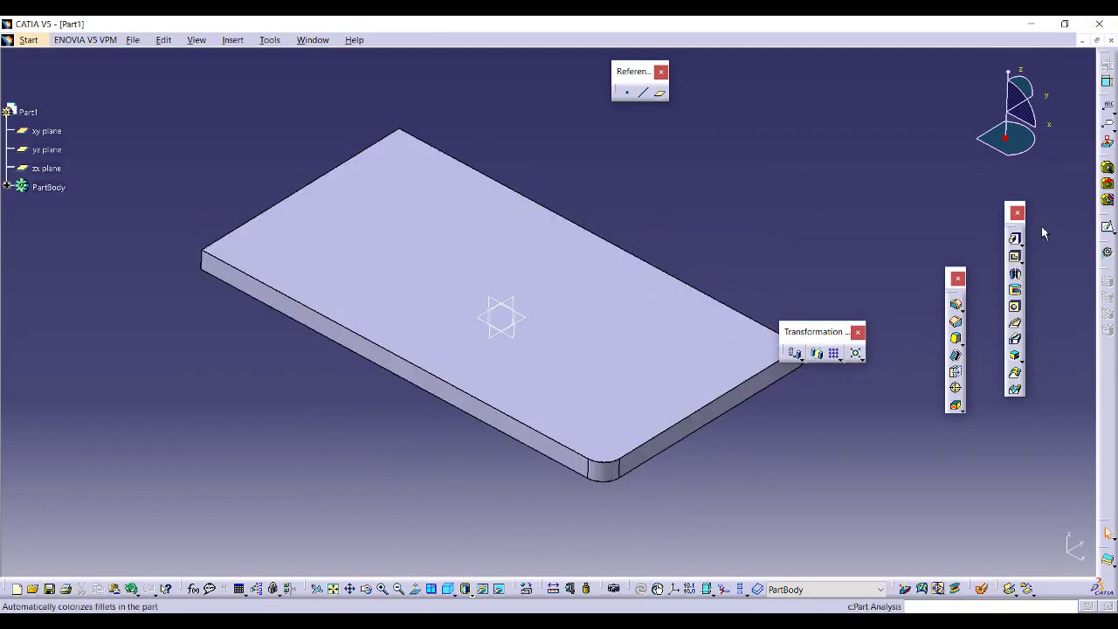
- Place a hole on the plate's top face about 4.7 mm from the short edge and dimension that distance in the positioning sketch
left_click(1014, 308)
middle_click_drag(589, 234, 603, 253)
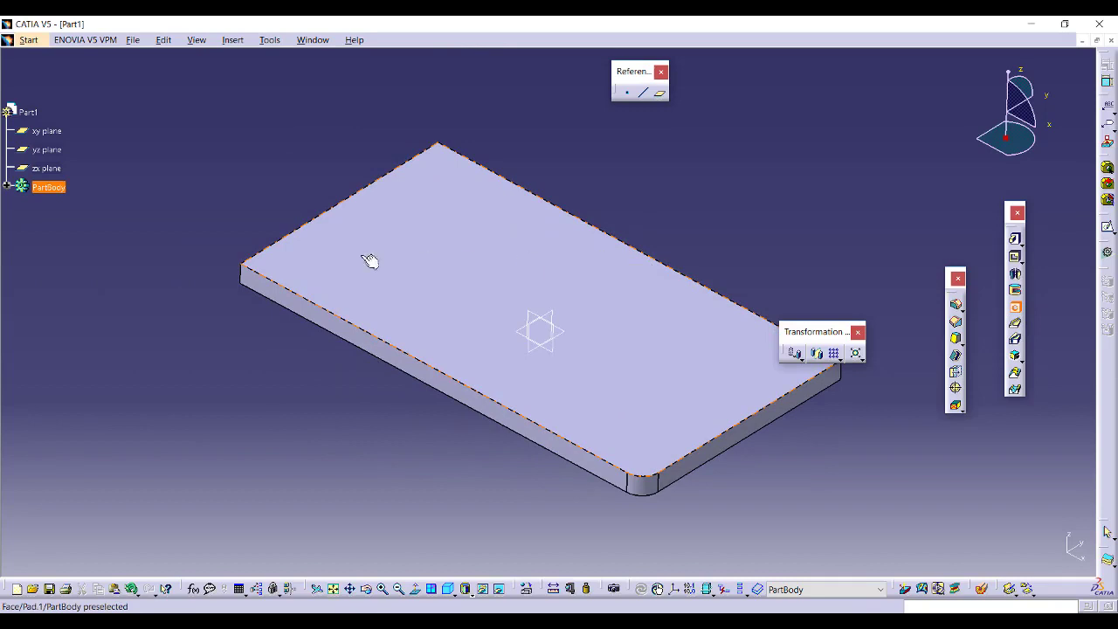
left_click(424, 187)
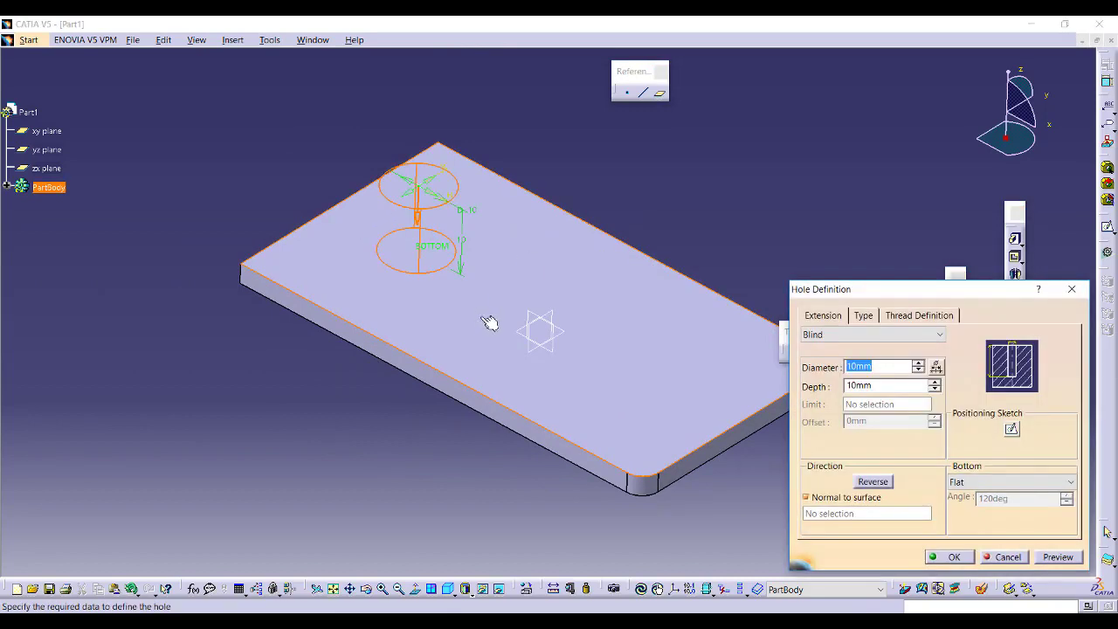
left_click(1015, 430)
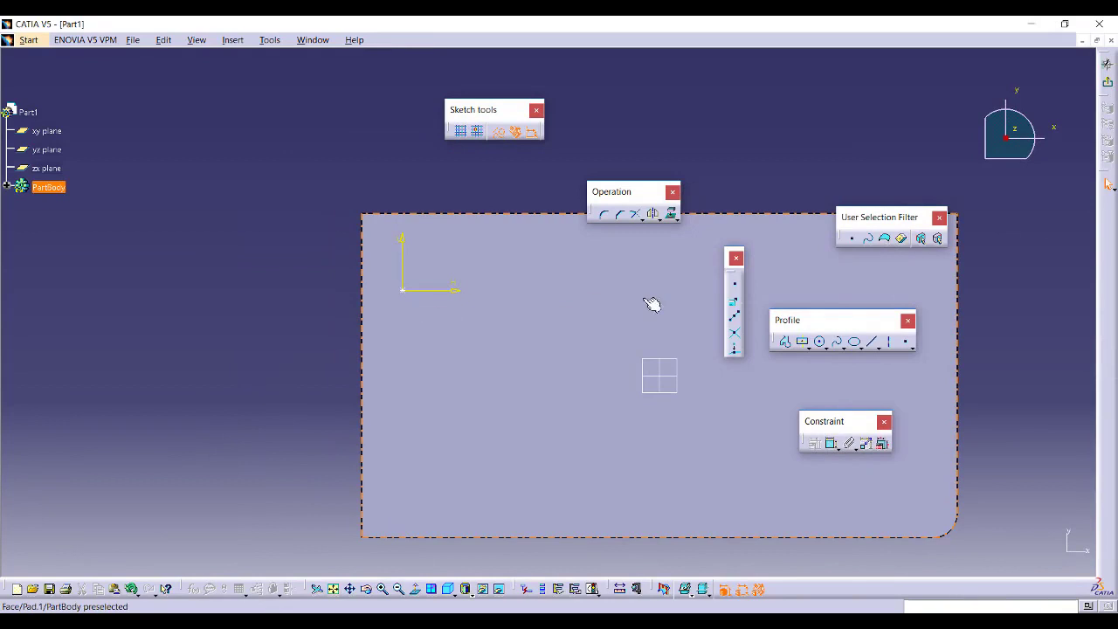
left_click(831, 443)
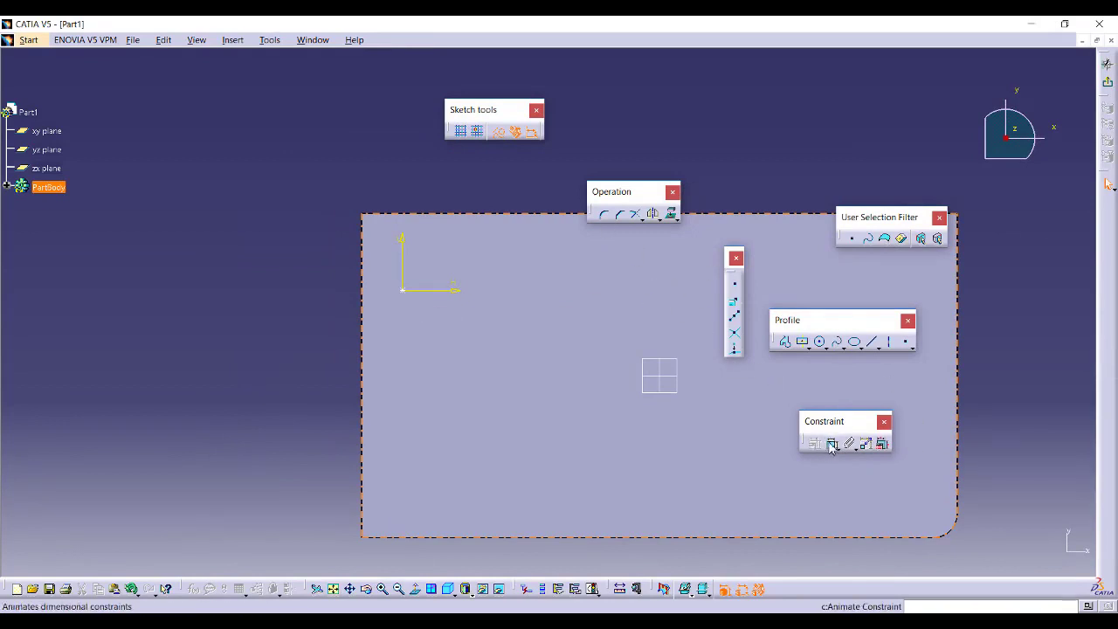
left_click(365, 288)
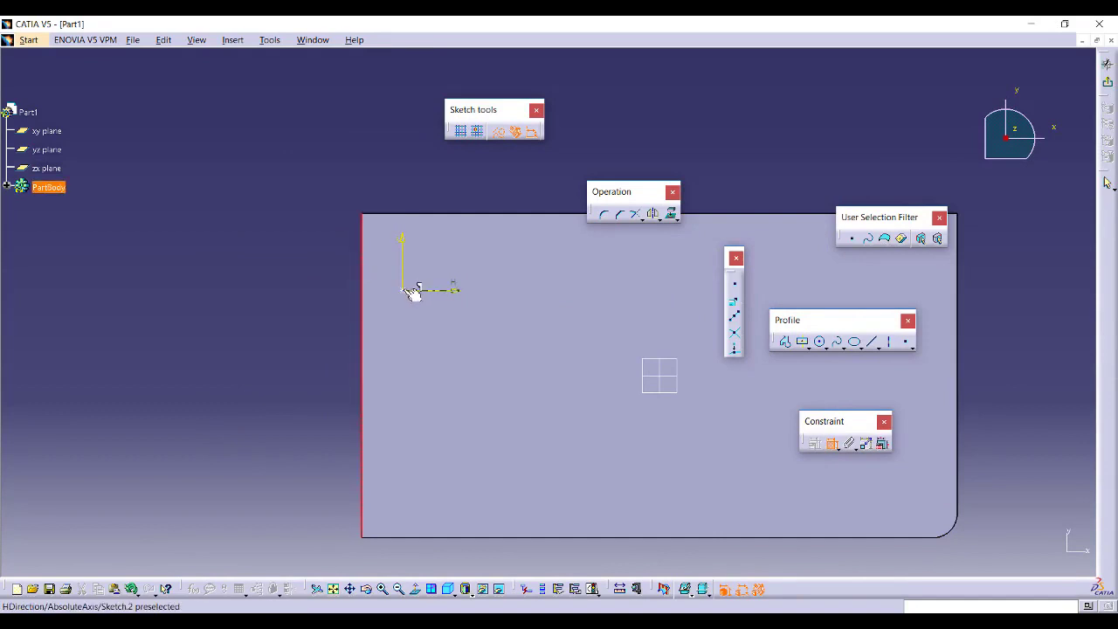
left_click(411, 293)
left_click(376, 299)
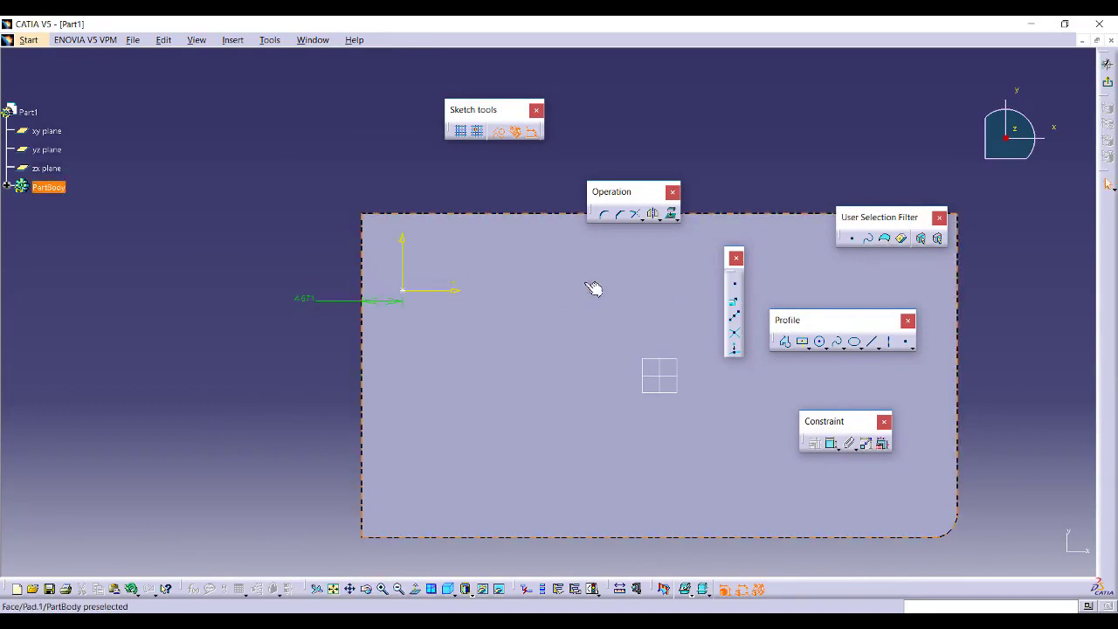
- Dimension the hole centre from the adjacent long edge at 10 mm and exit the positioning sketch
left_click(831, 443)
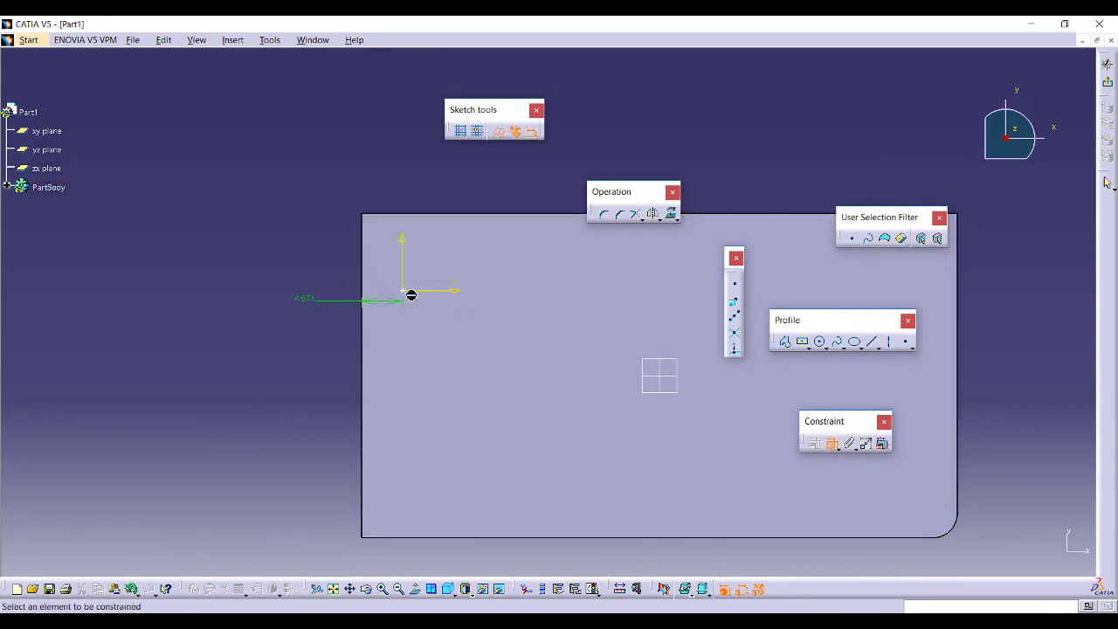
left_click(441, 216)
left_click(454, 260)
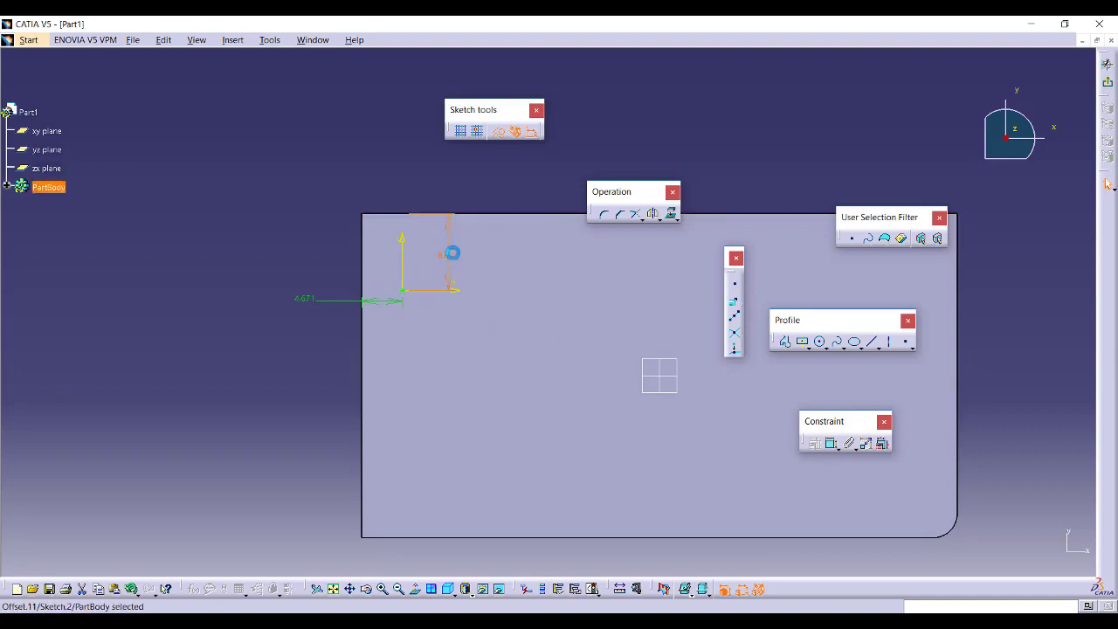
double_click(453, 252)
key("Return")
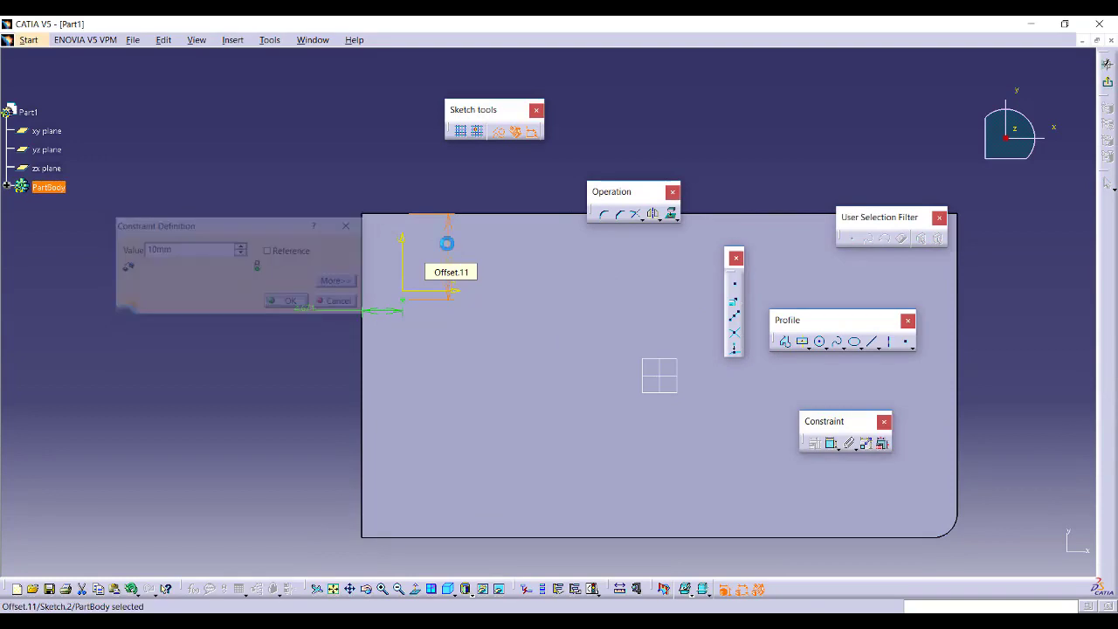
left_click(1102, 96)
- Set the hole diameter to 4 mm and create it as a 10 mm deep blind hole
left_click(919, 372)
left_click(919, 372)
left_click(919, 372)
left_click(918, 372)
left_click(919, 372)
left_click(919, 372)
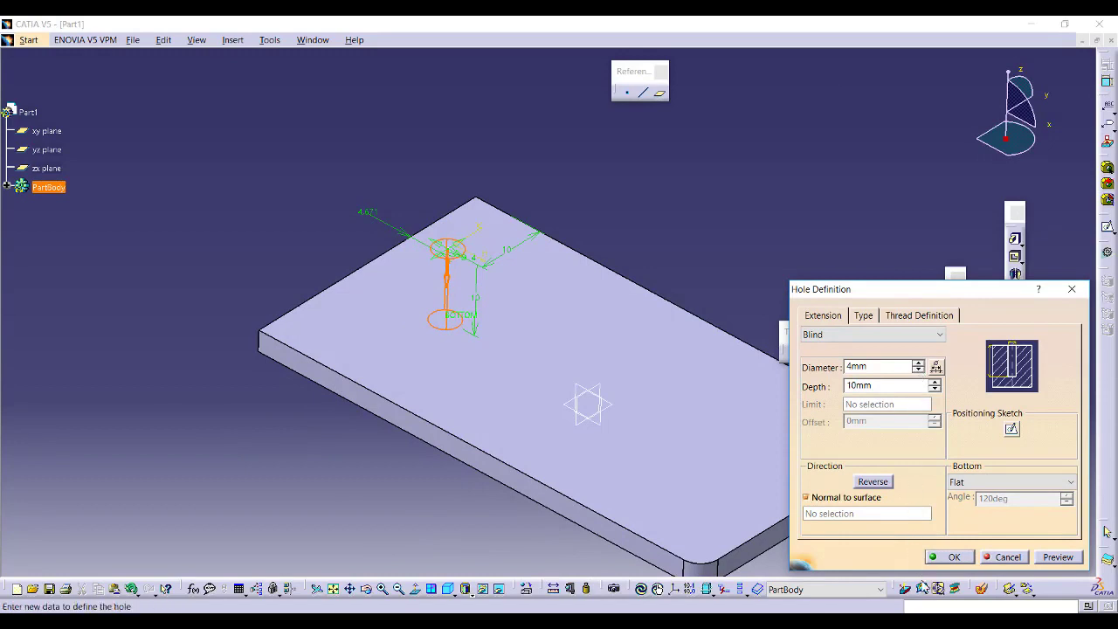
left_click(950, 559)
middle_click_drag(693, 235, 551, 290)
middle_click_drag(458, 278, 458, 262)
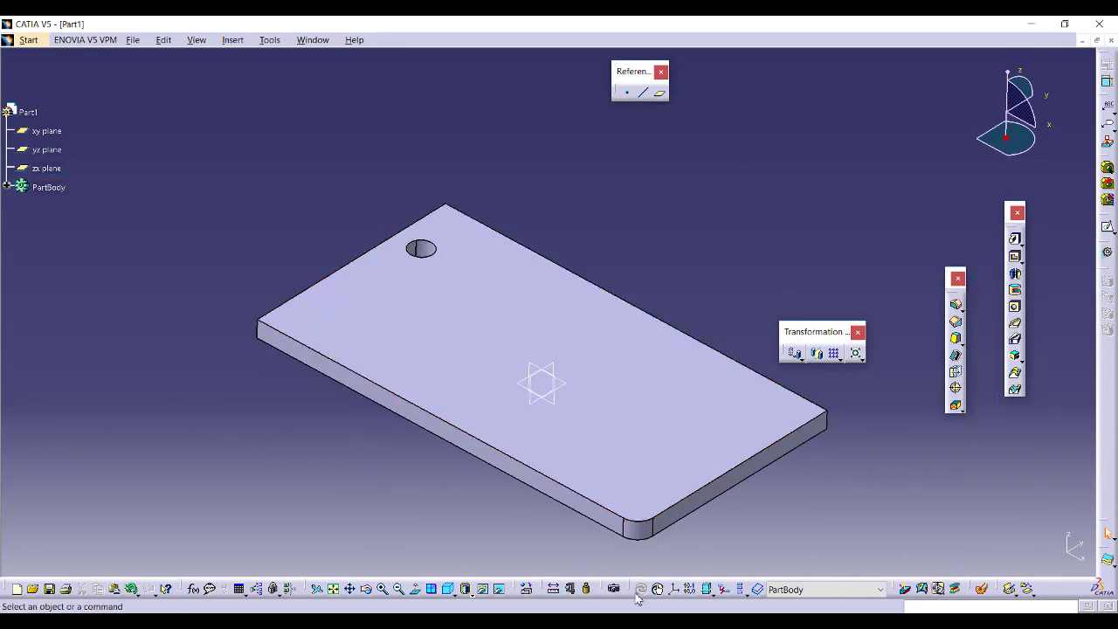
middle_click_drag(539, 465, 594, 349)
- Place a second 4 mm hole referenced to the opposite long edge and the short edge, about 9.4 mm and 5.7 mm away
left_click(1016, 307)
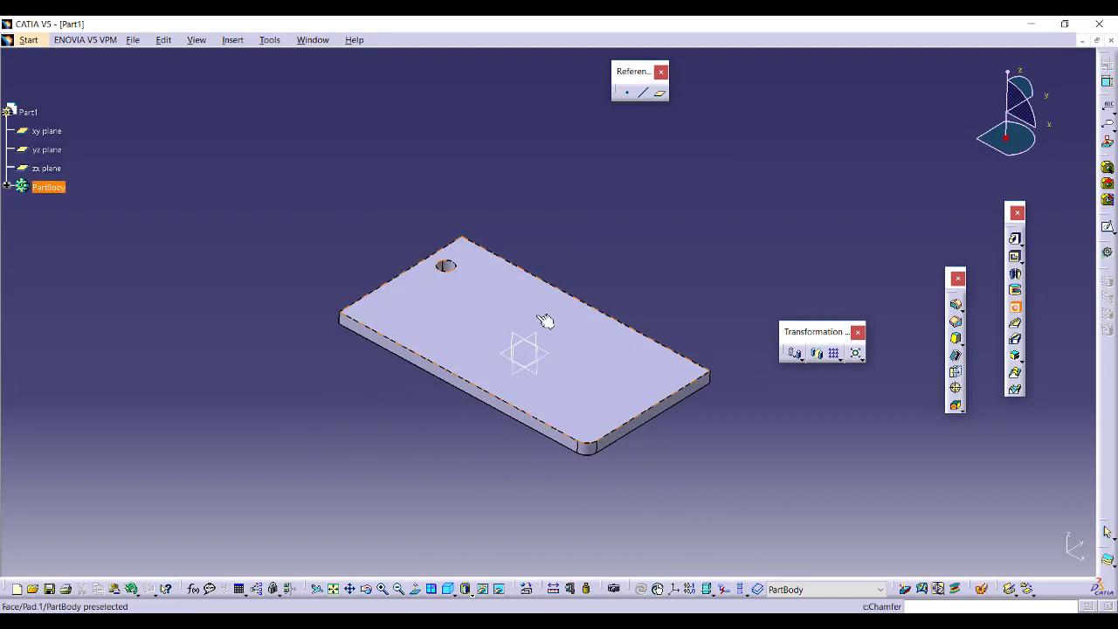
middle_click_drag(349, 334, 561, 286)
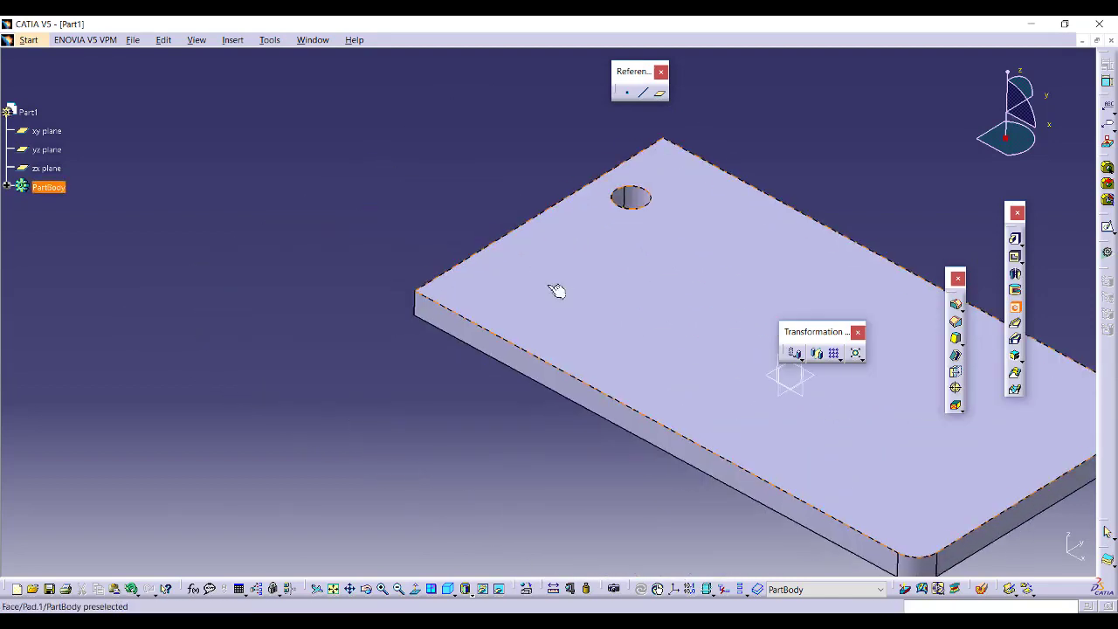
left_click(472, 324)
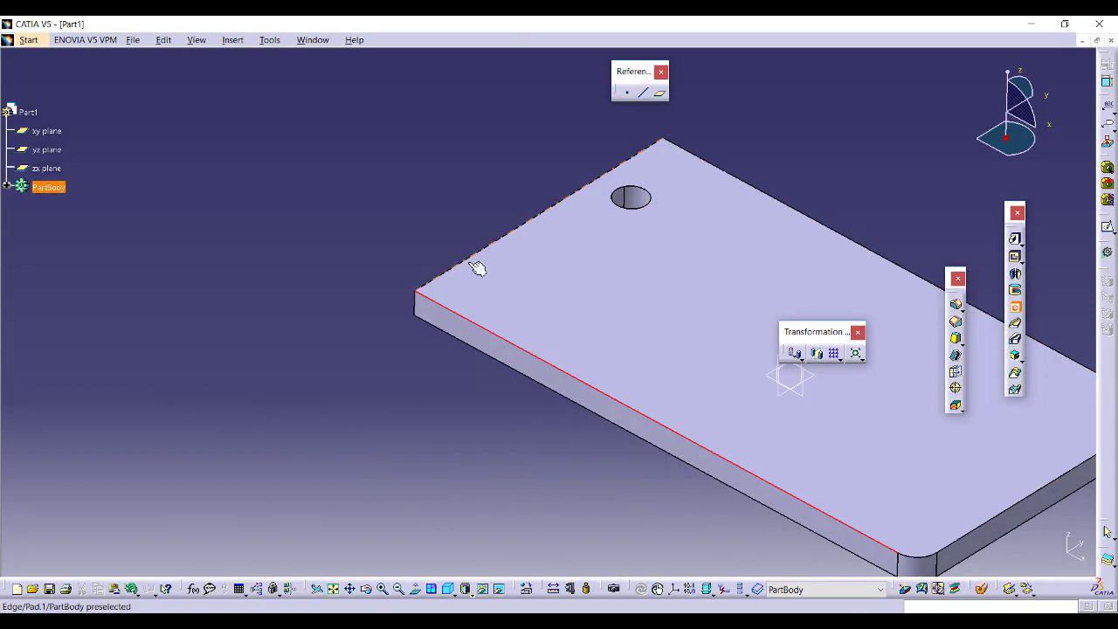
left_click(522, 276)
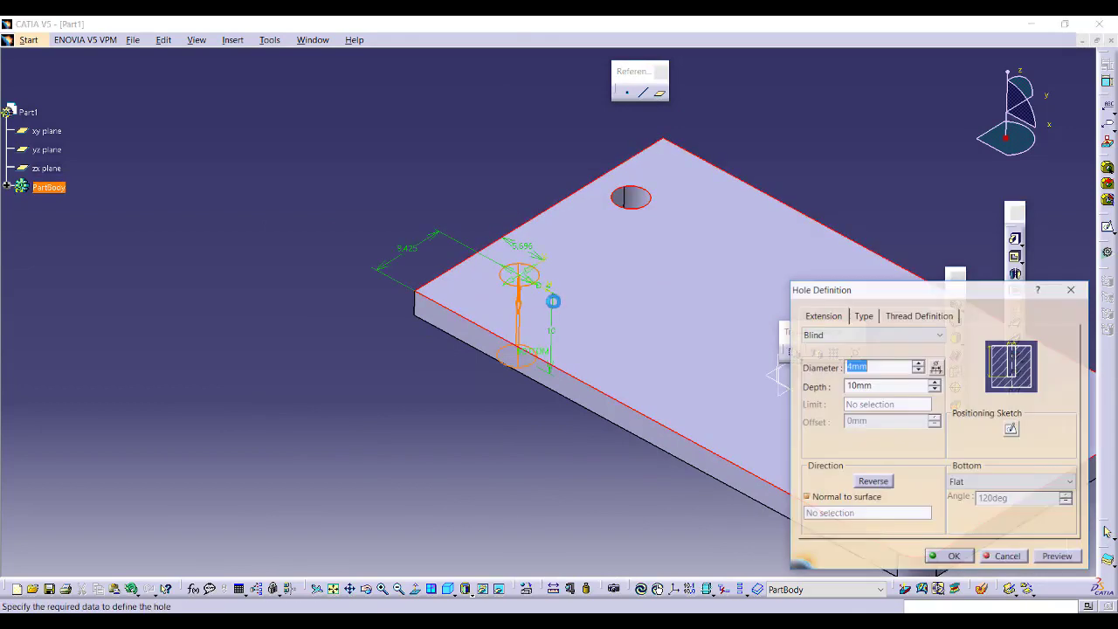
middle_click_drag(448, 269, 533, 349)
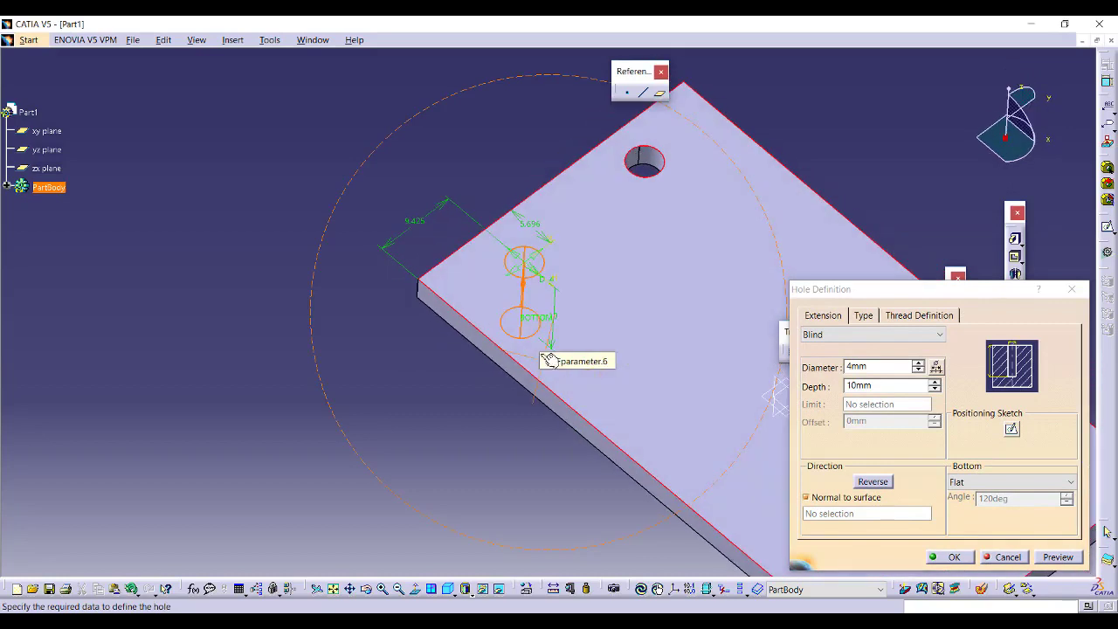
- Set the second hole's offset from the long edge to 10 mm and create the hole
double_click(426, 229)
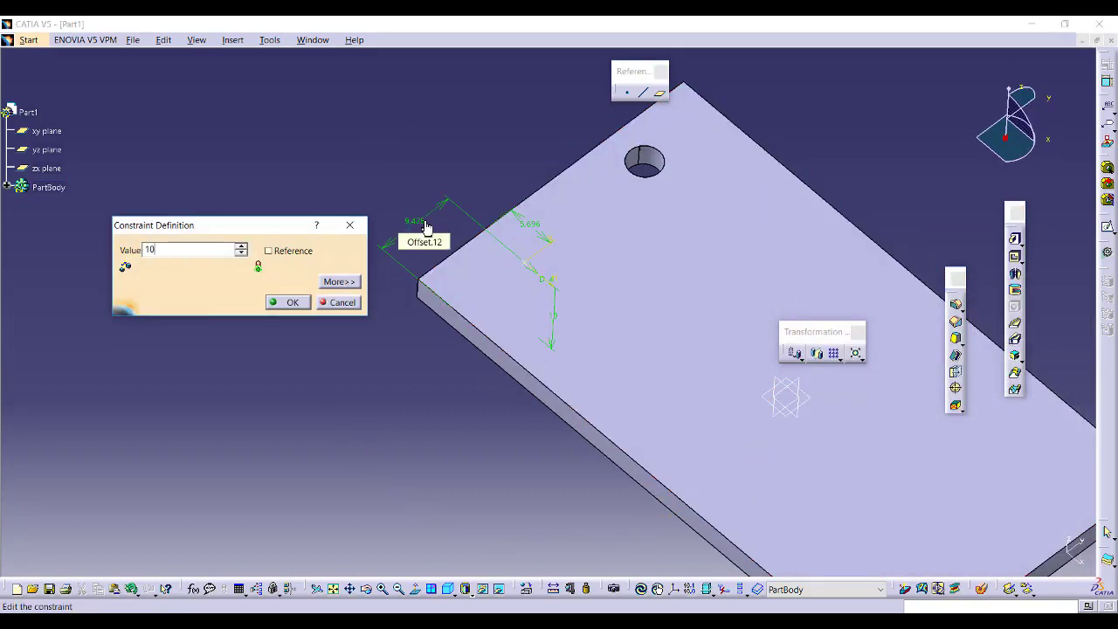
key("Return")
left_click(954, 556)
middle_click_drag(641, 356, 541, 434)
middle_click_drag(526, 394, 602, 437)
- Create a 4 mm blind hole on the top face concentric with the plate's rounded corner edge
left_click(1015, 308)
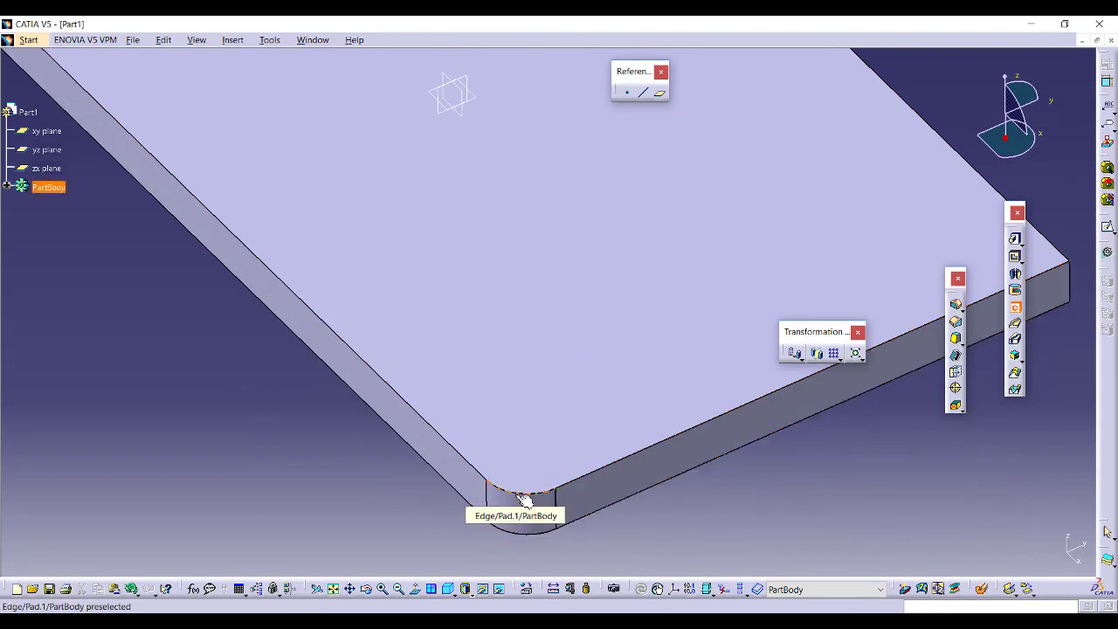
left_click(531, 454)
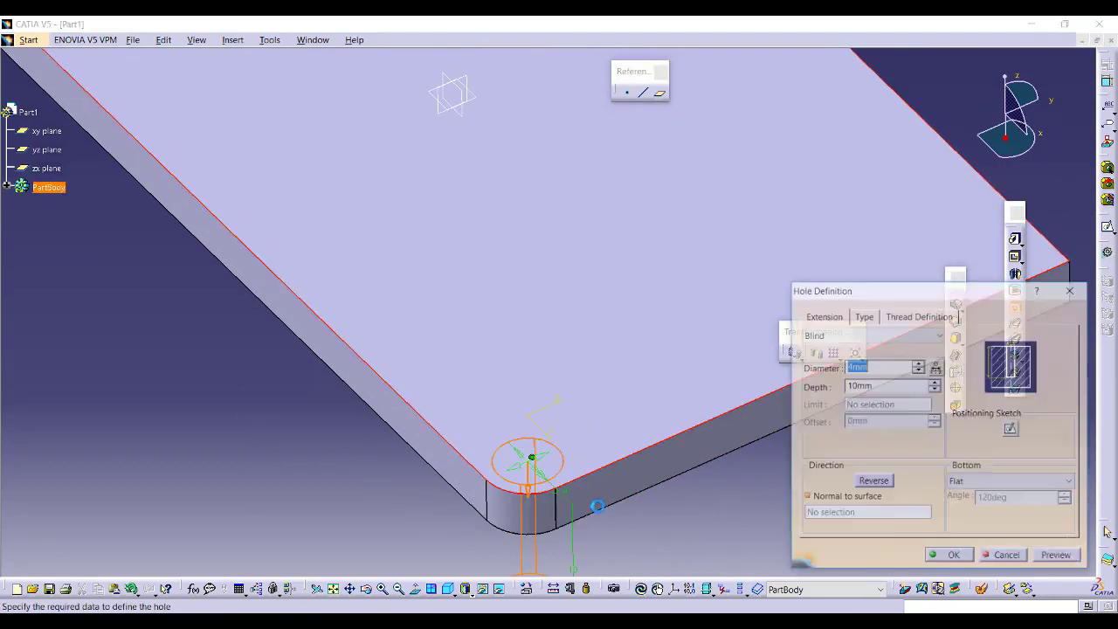
left_click(952, 557)
middle_click_drag(619, 342, 617, 444)
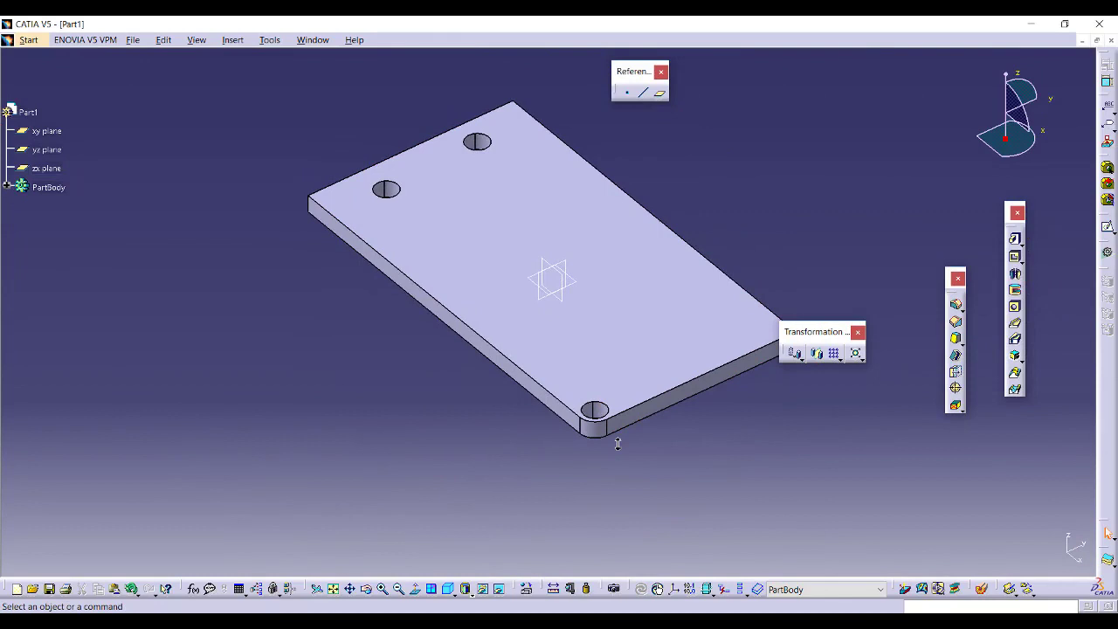
- Create a 4 mm hole referenced to the two edges at the remaining corner, about 13 mm from the long and 19 mm from the short edge
left_click(1014, 305)
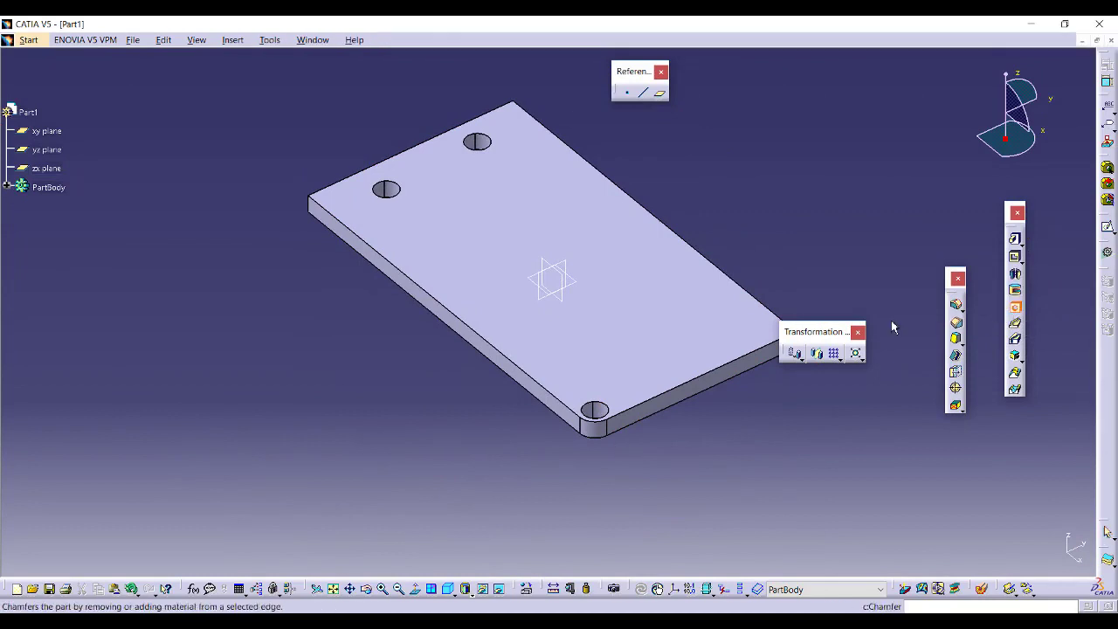
middle_click_drag(669, 274, 662, 289)
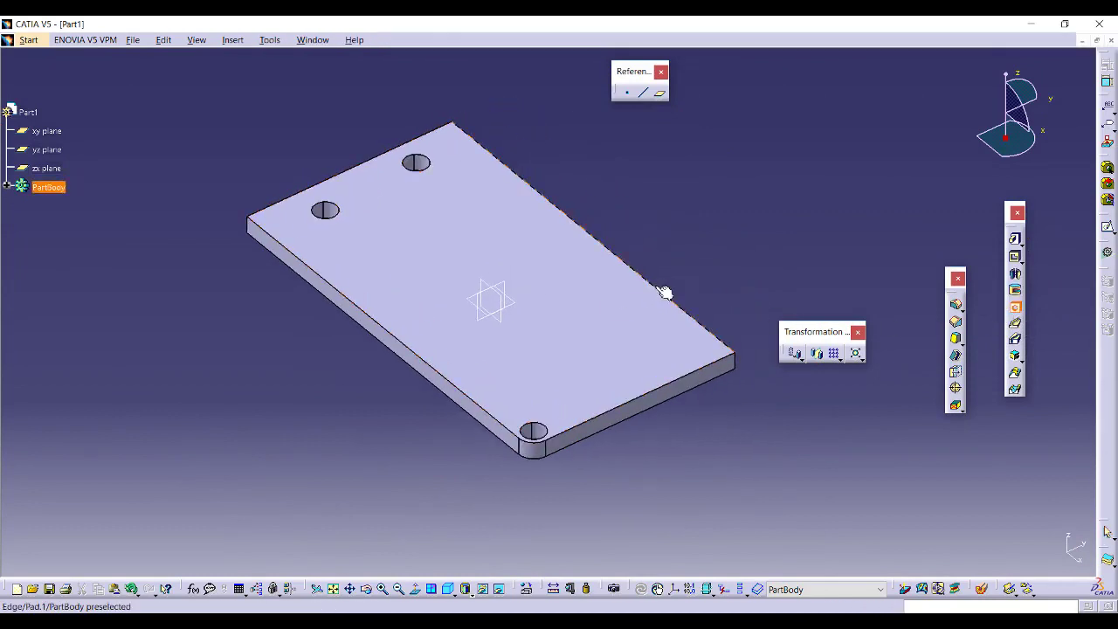
left_click(662, 290)
left_click(703, 371)
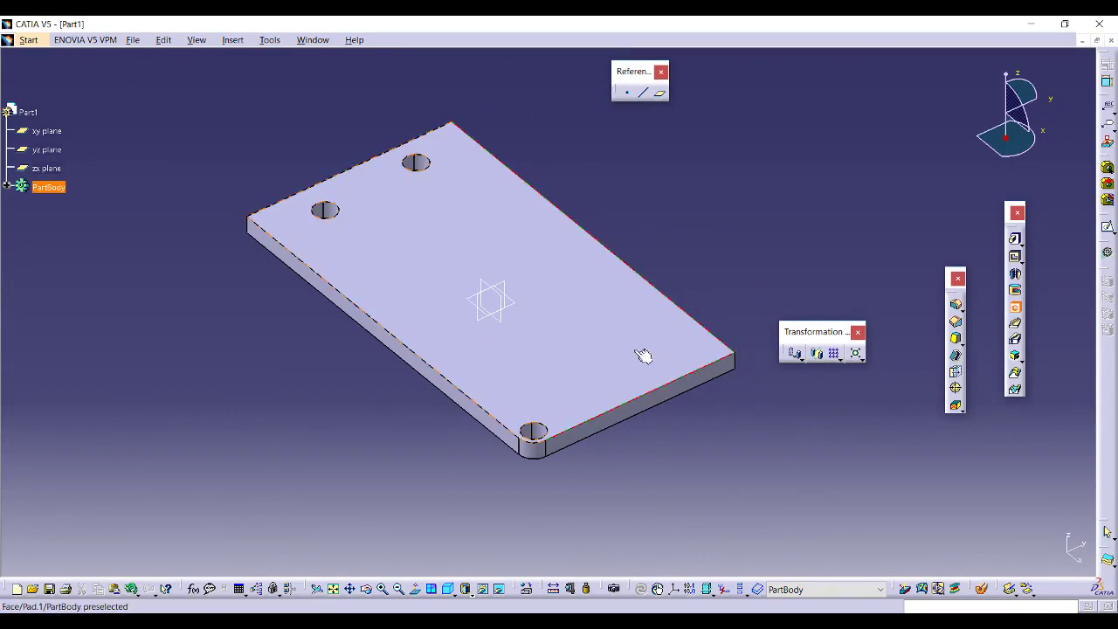
left_click(597, 330)
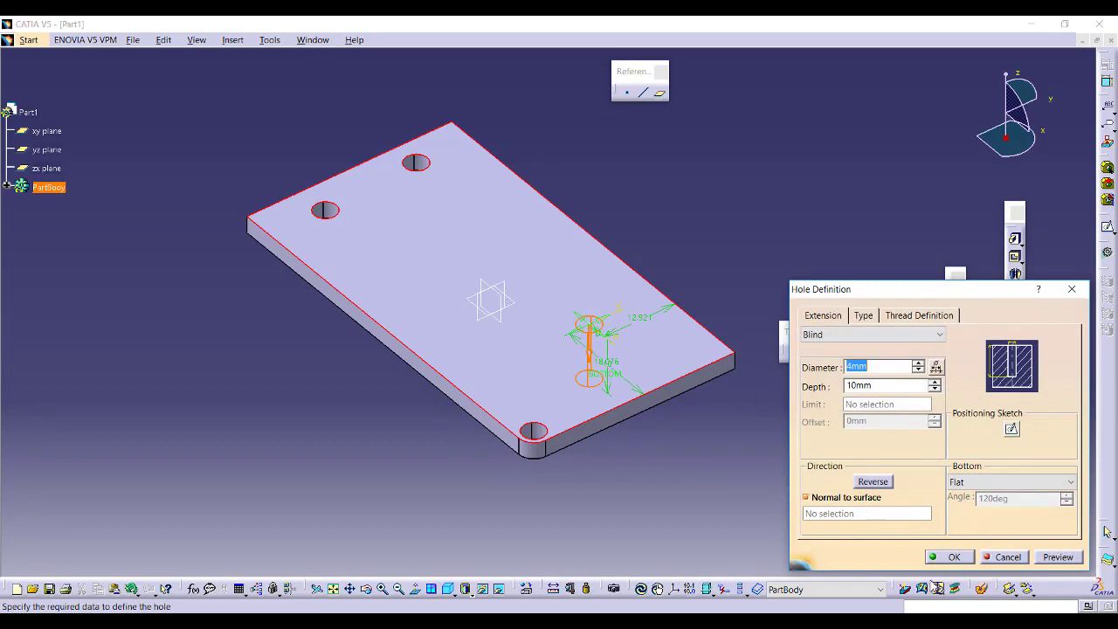
left_click(949, 557)
- Create a 10 mm deep blind hole on the plate's short side face beside the sharp corner, with its diameter reduced below 4 mm
middle_click_drag(694, 449, 517, 514)
left_click(517, 514)
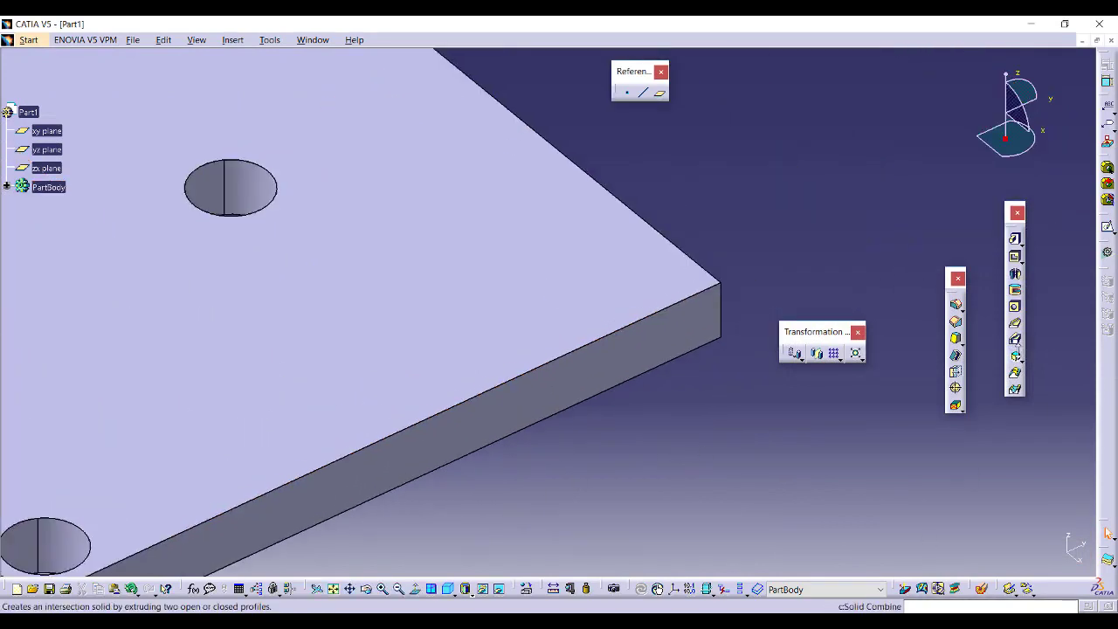
left_click(1015, 306)
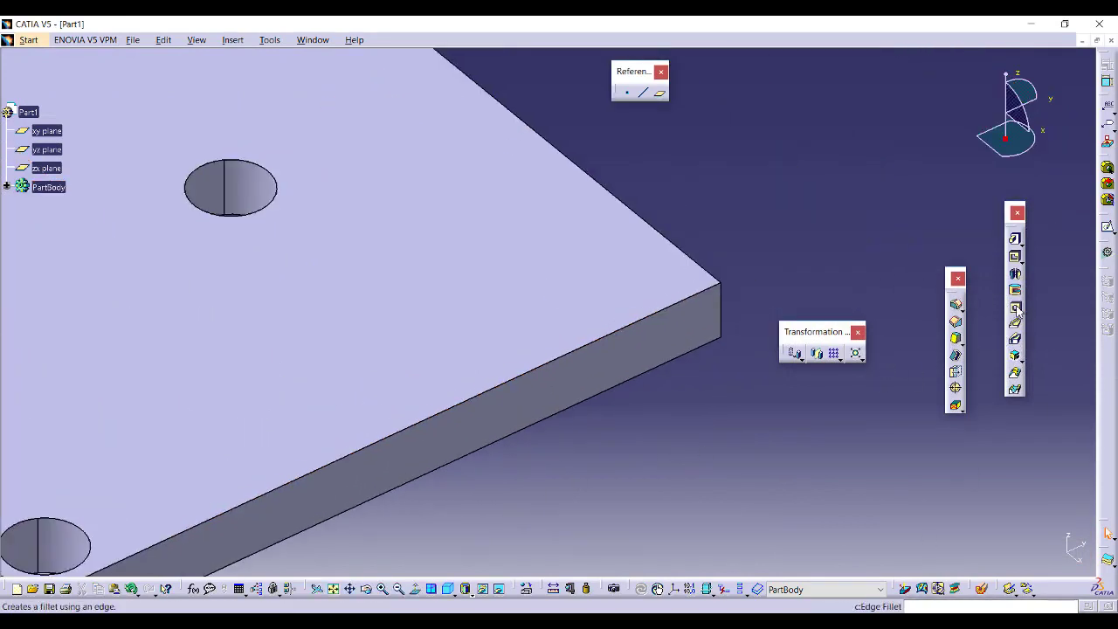
left_click(717, 348)
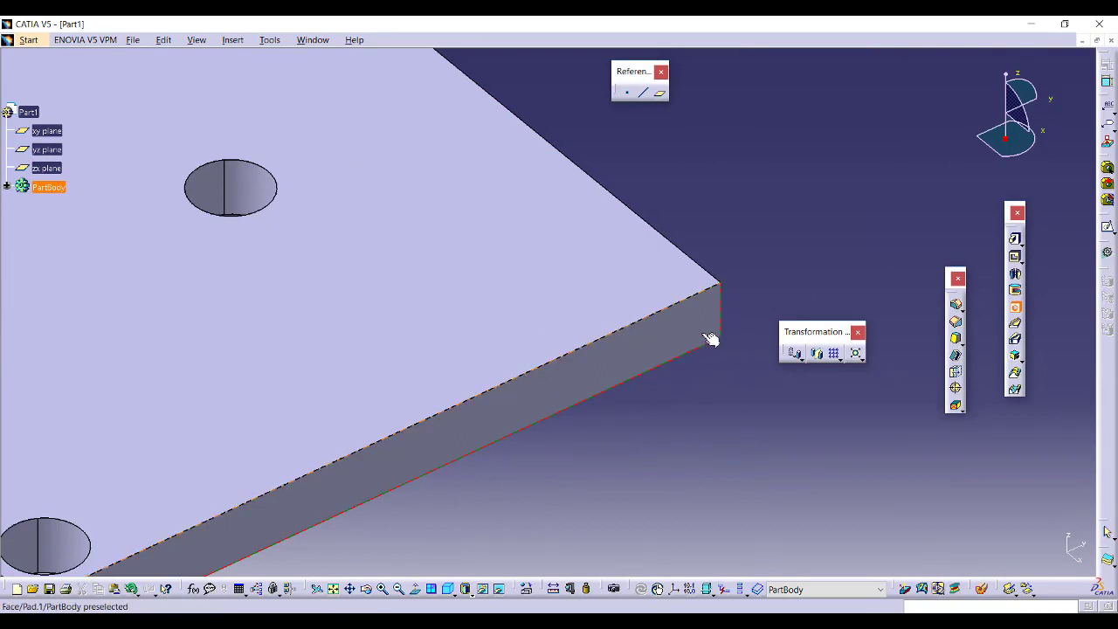
left_click(709, 334)
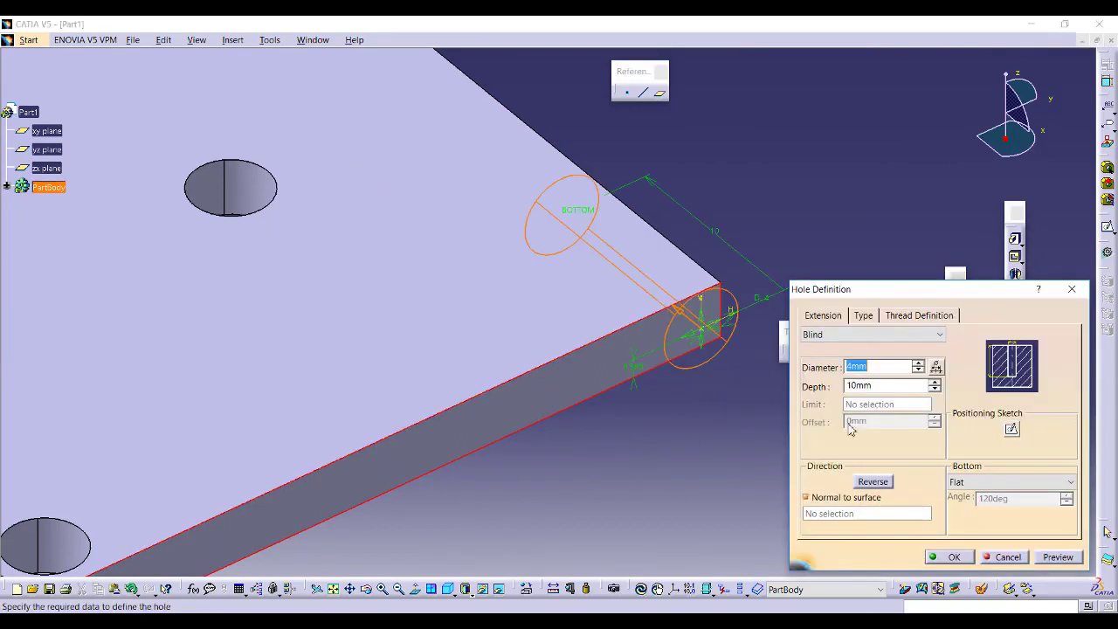
left_click(918, 371)
left_click(918, 371)
left_click(917, 371)
left_click(952, 556)
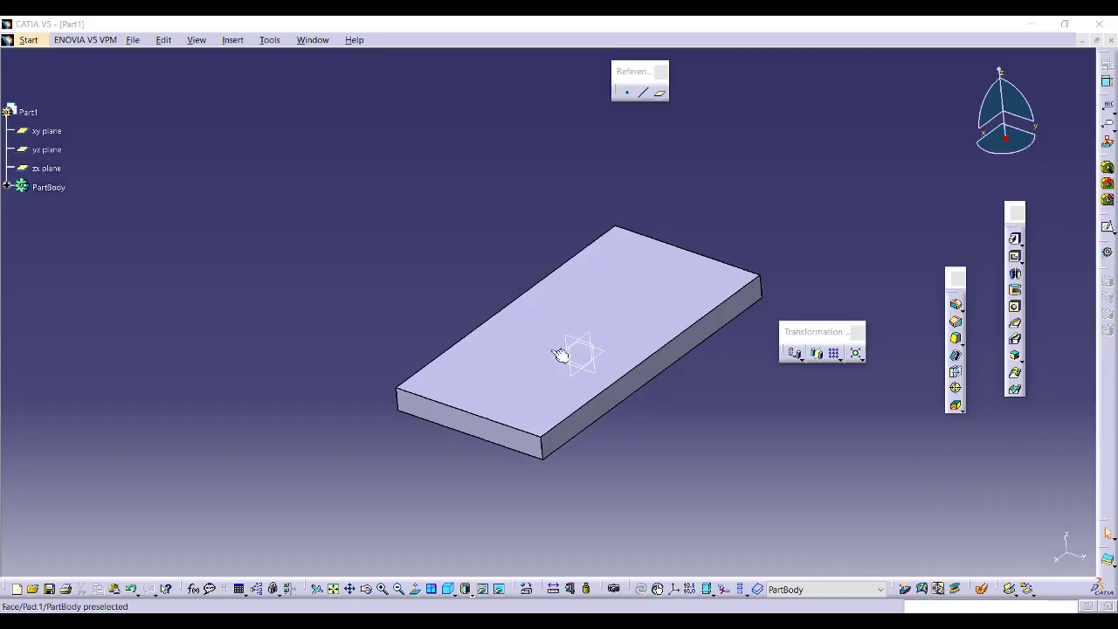
- Place a 10 mm diameter, 10 mm deep hole on the new plate's top face, about 43 mm from the short and 26 mm from the long edge
middle_click_drag(562, 352, 664, 340)
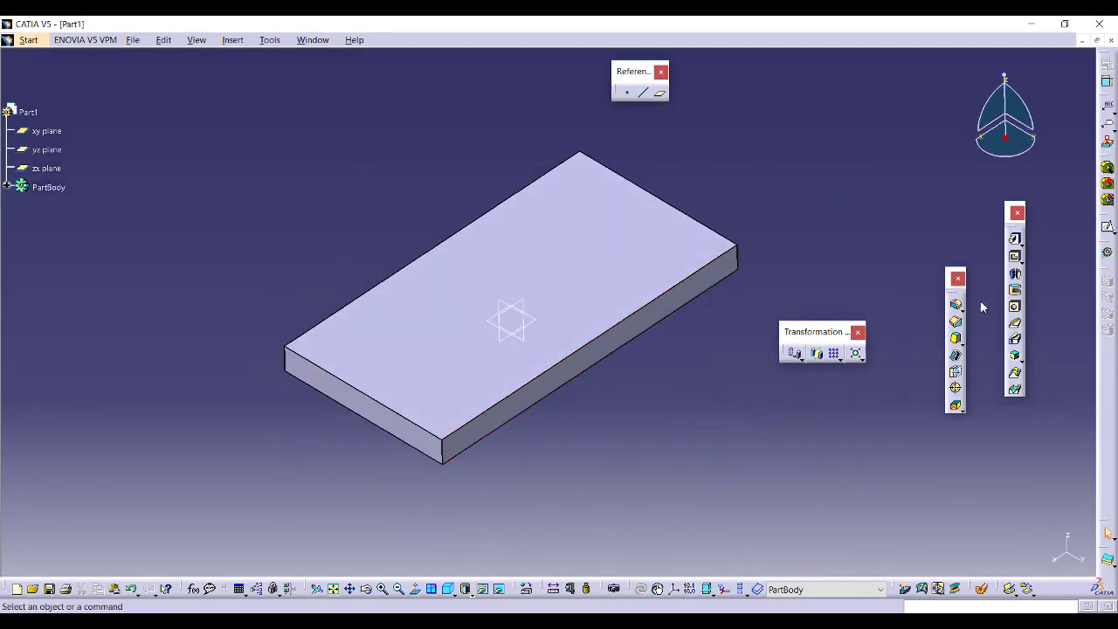
left_click(1015, 307)
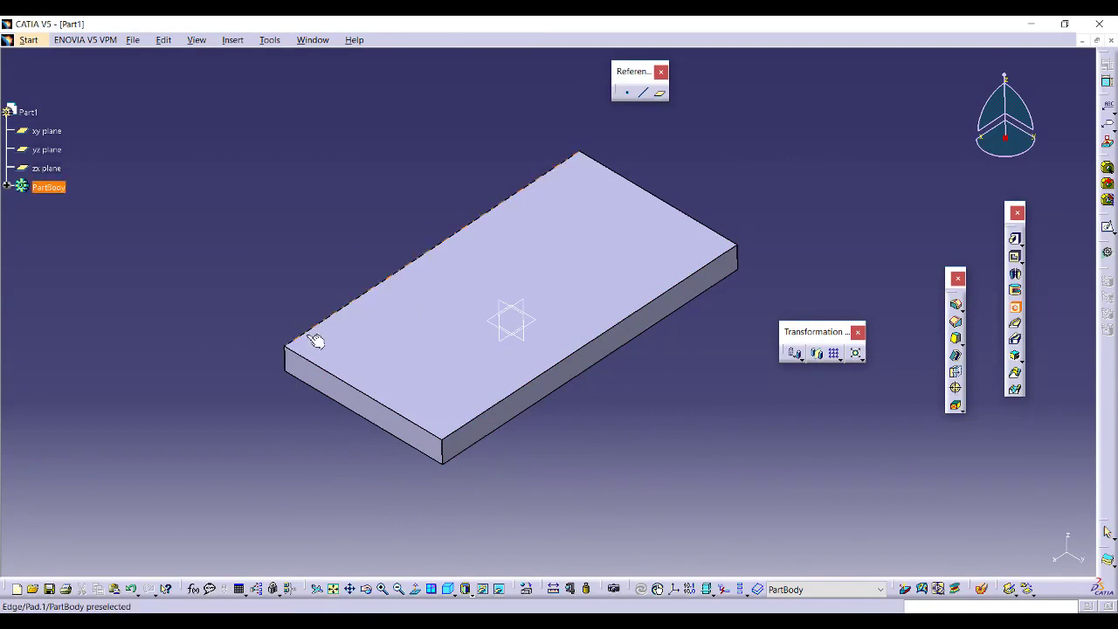
left_click(364, 340)
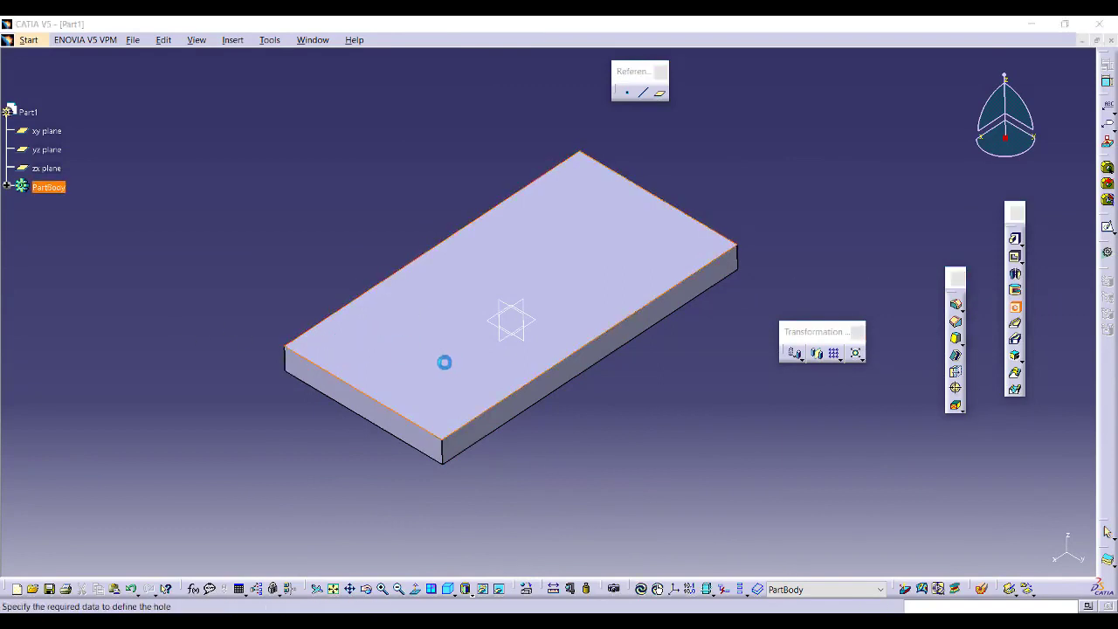
middle_click_drag(449, 349, 449, 280)
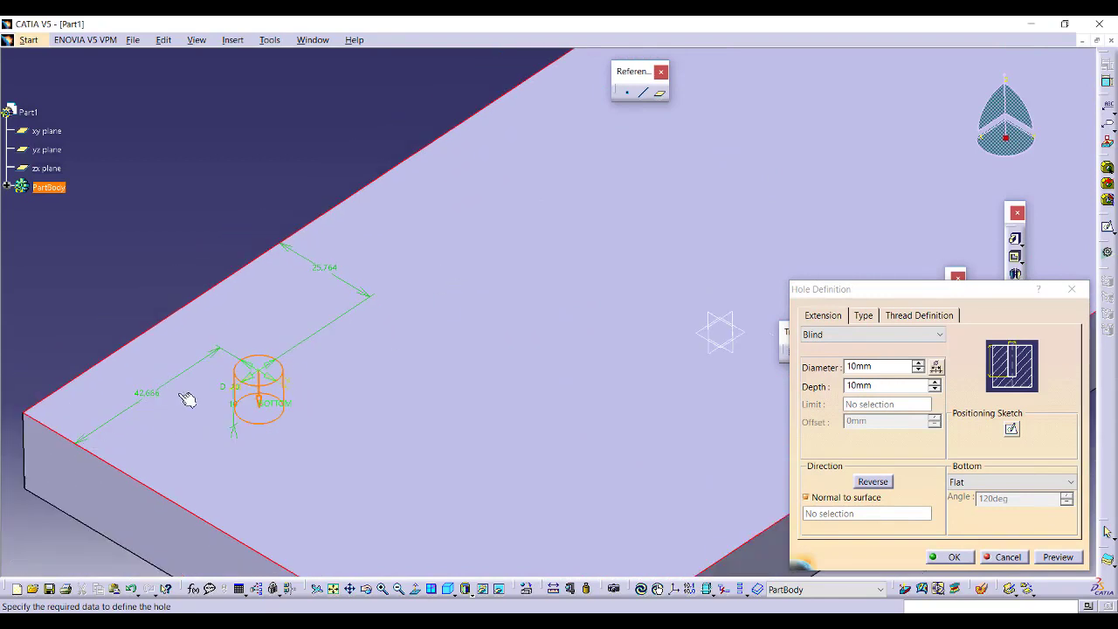
- Set the hole's offsets to 45 mm from the short edge and 25 mm from the long edge
double_click(152, 401)
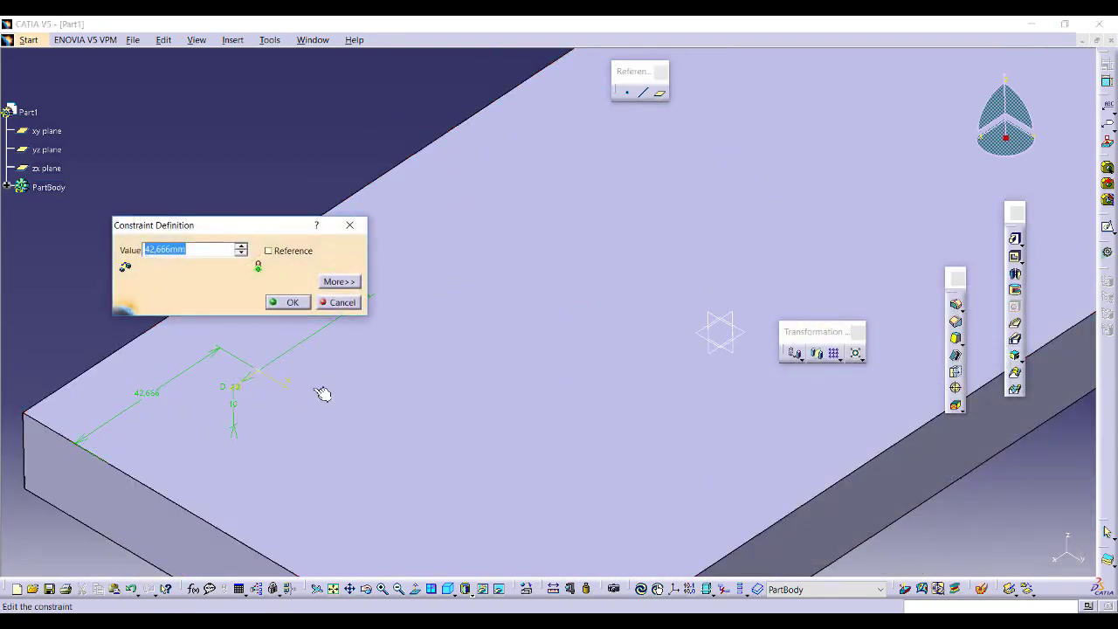
type("45")
key("Return")
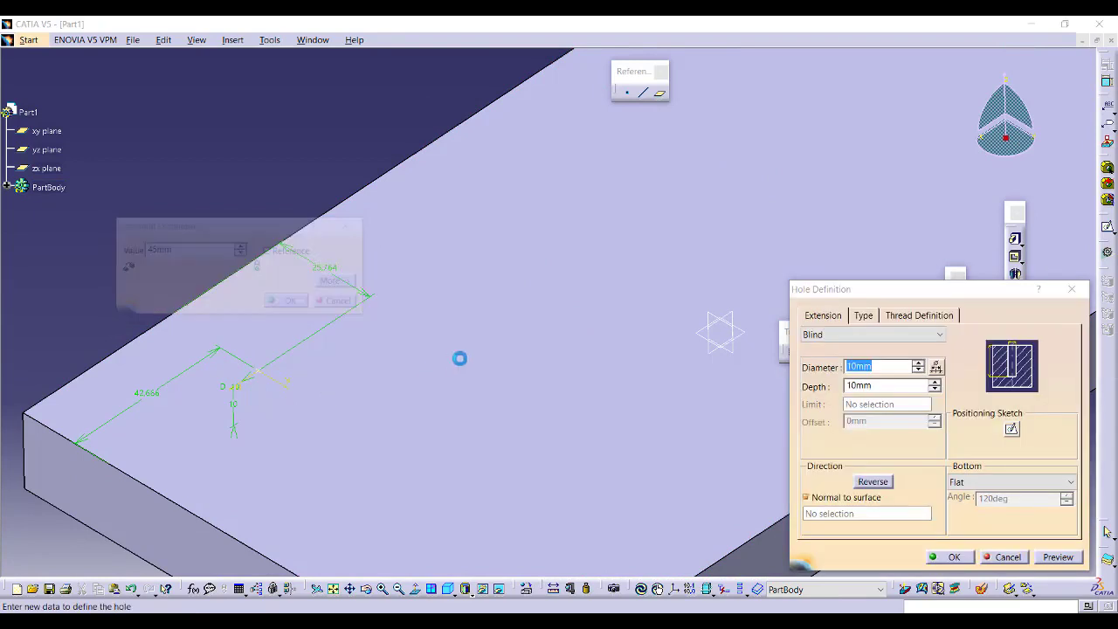
double_click(336, 272)
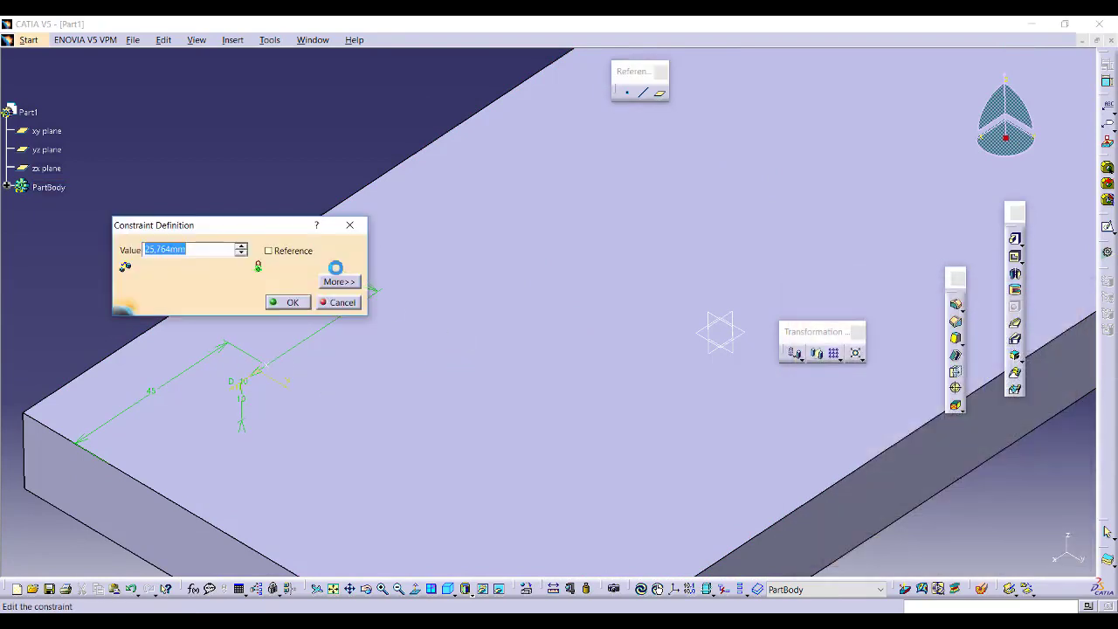
type("25")
key("Return")
- Give the hole a V-Bottom with a 120-degree angle, preview it and create the hole
middle_click_drag(344, 309, 570, 348)
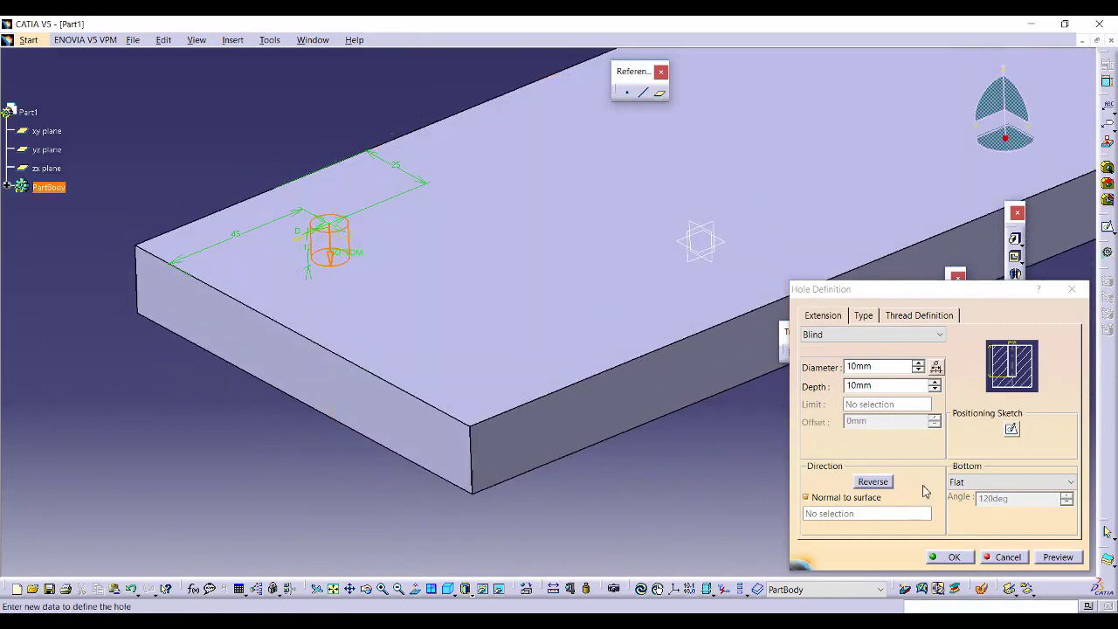
left_click(1034, 482)
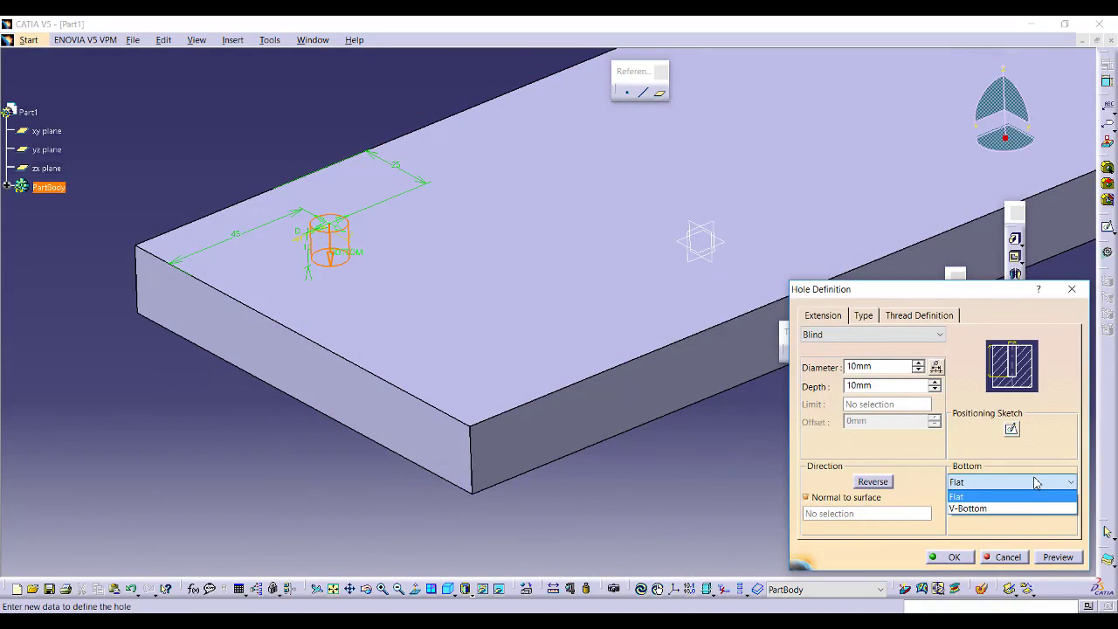
left_click(1018, 508)
middle_click_drag(457, 289, 506, 231)
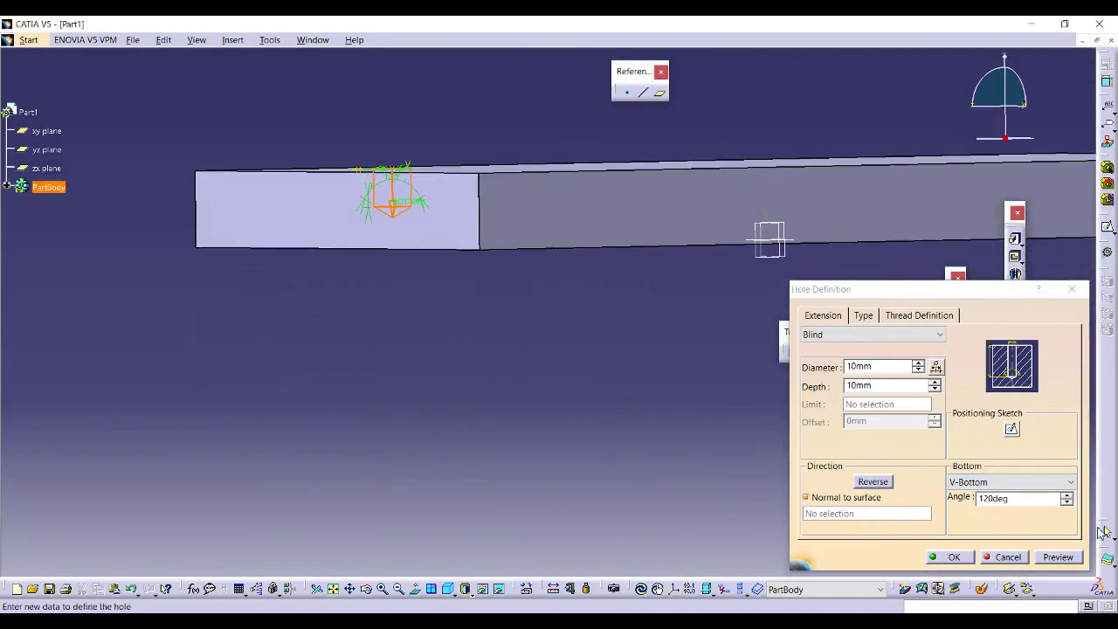
left_click(1057, 557)
middle_click_drag(524, 364, 487, 320)
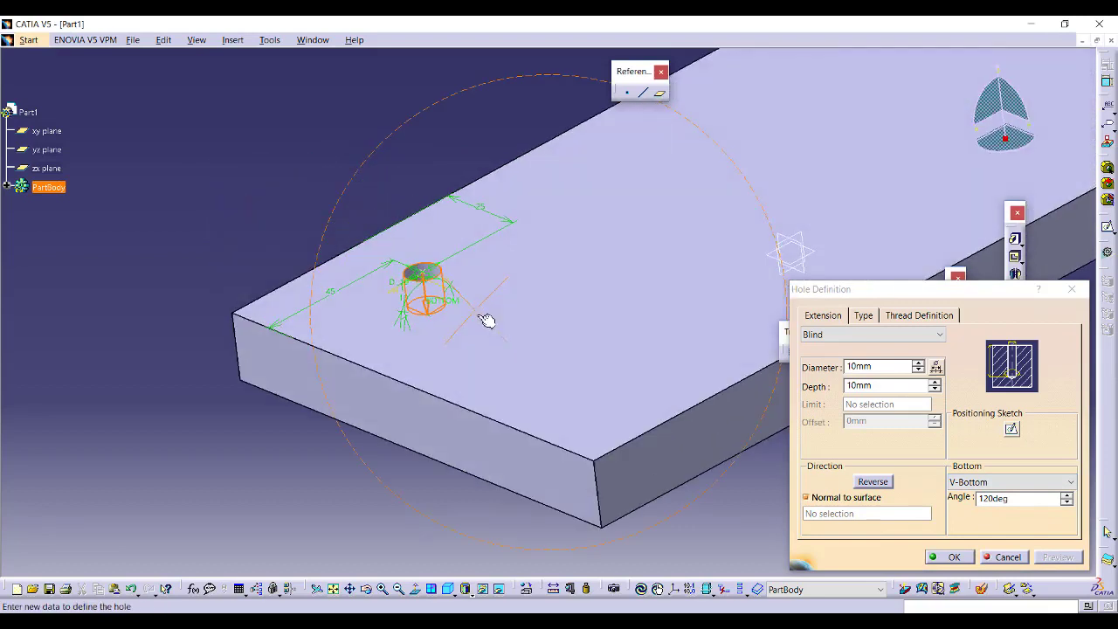
left_click(952, 556)
middle_click_drag(524, 229, 553, 337)
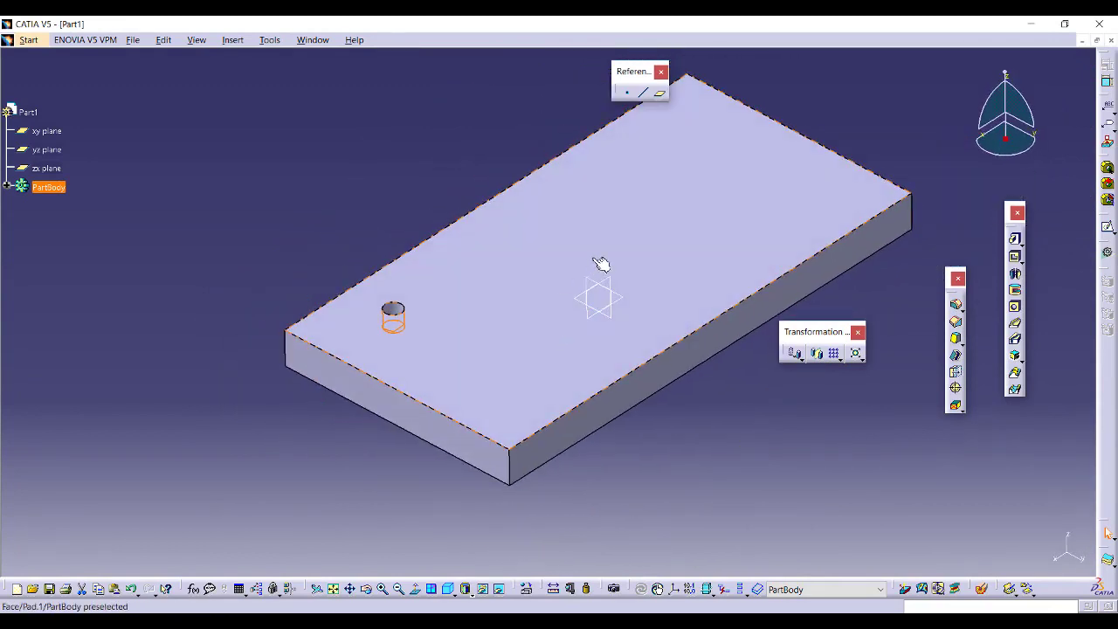
- Place a 10 mm flat-bottomed hole at the adjacent corner, about 39 mm from the short and 33 mm from the long edge
middle_click_drag(601, 264, 617, 285)
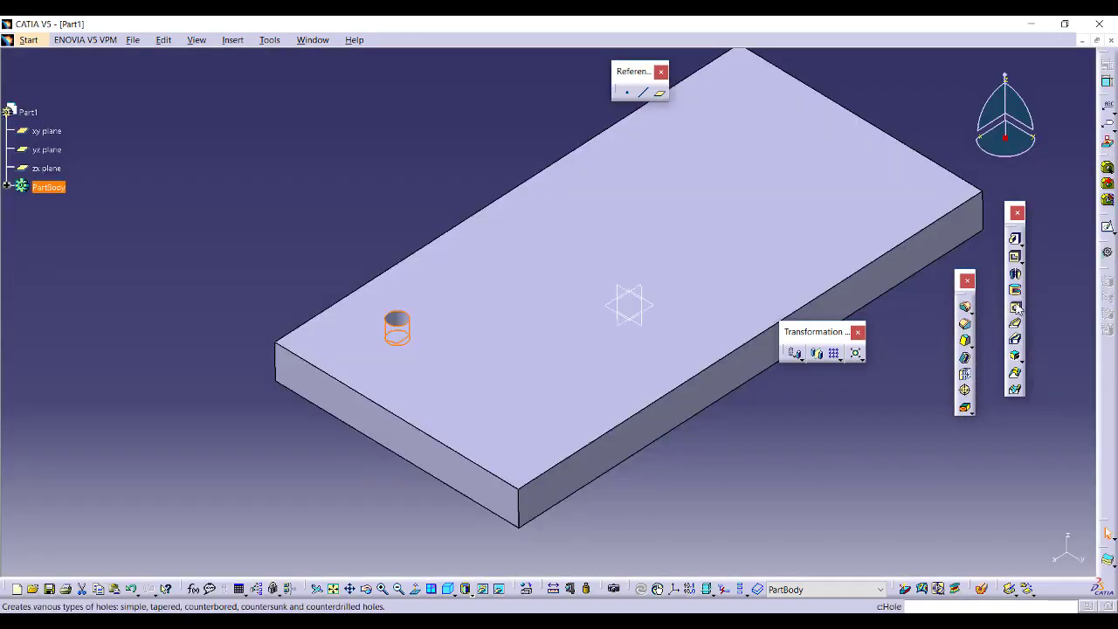
left_click(1015, 307)
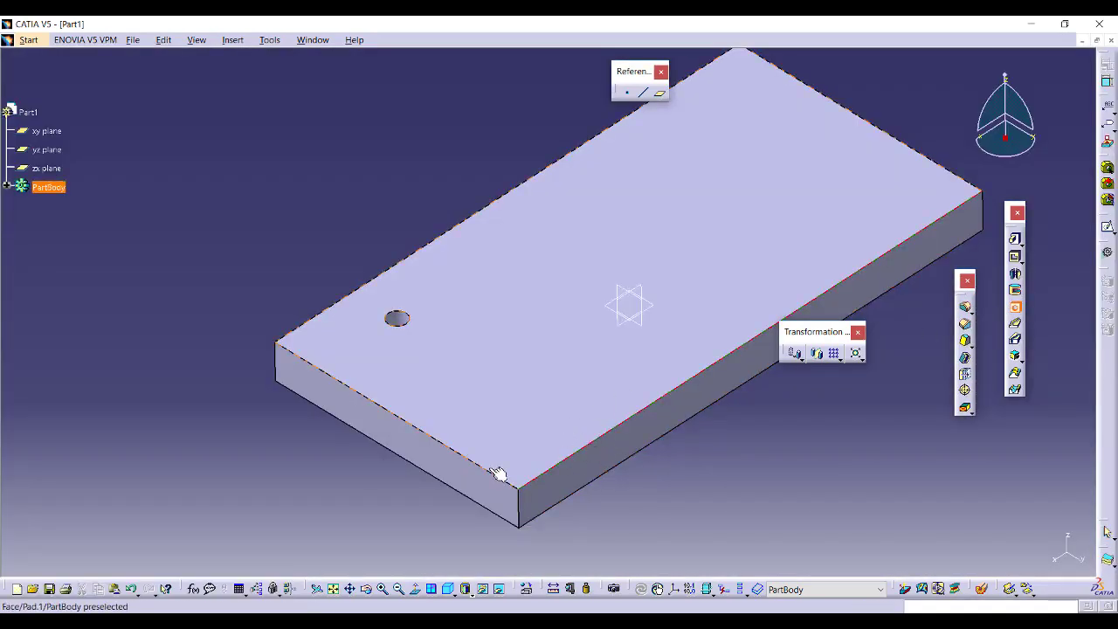
left_click(530, 414)
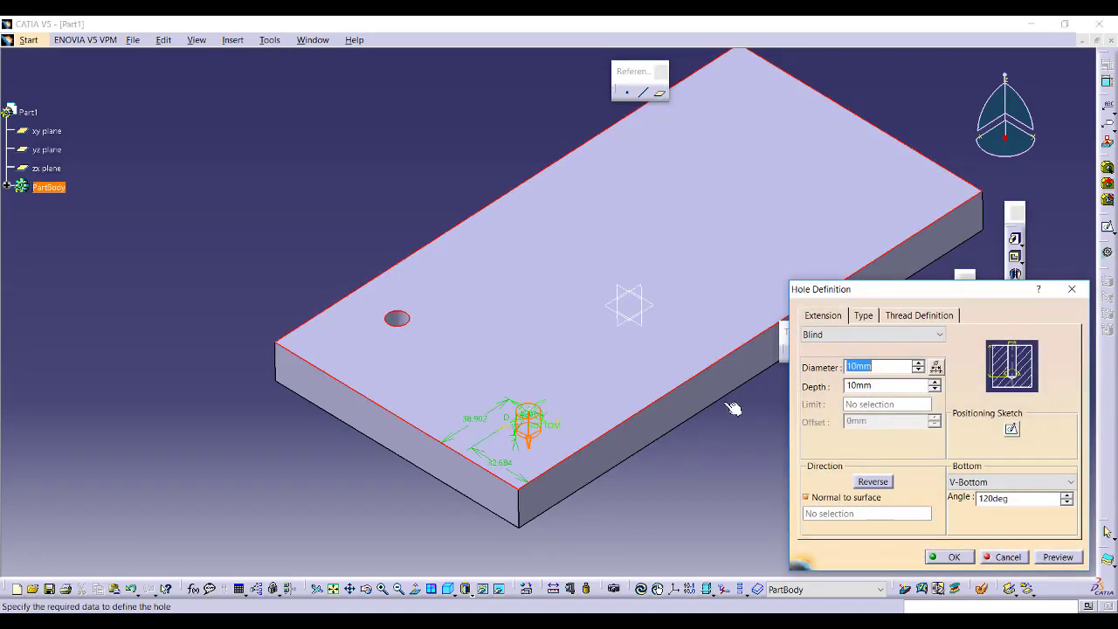
left_click(955, 483)
left_click(974, 506)
- Try the Up To Last extension on the second hole and return it to Blind with a 20 mm depth
left_click(871, 314)
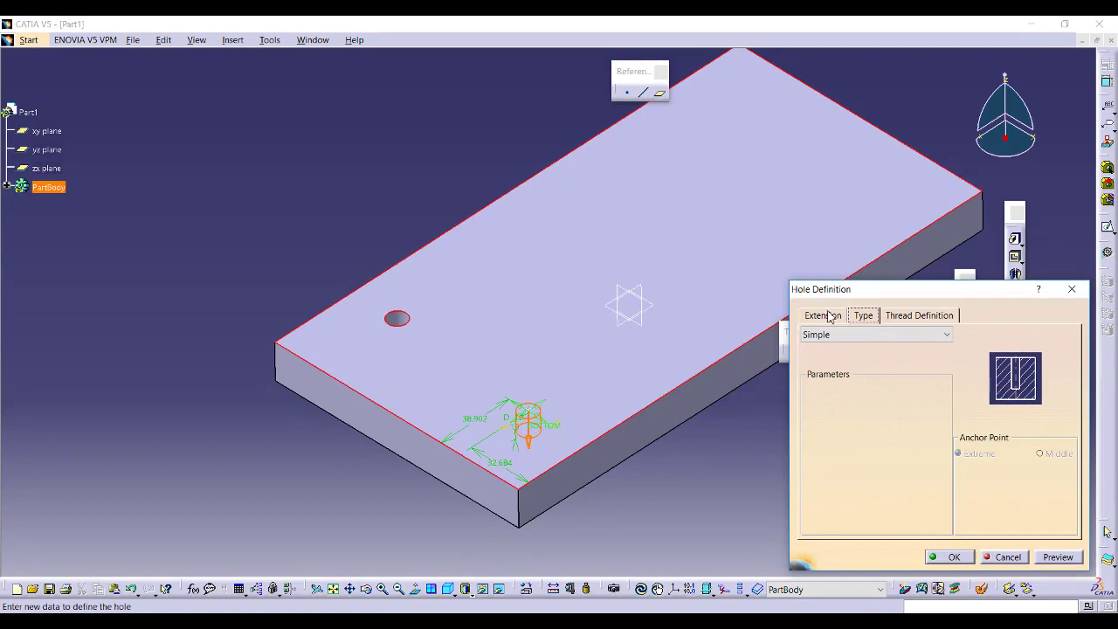
middle_click_drag(692, 331, 542, 313)
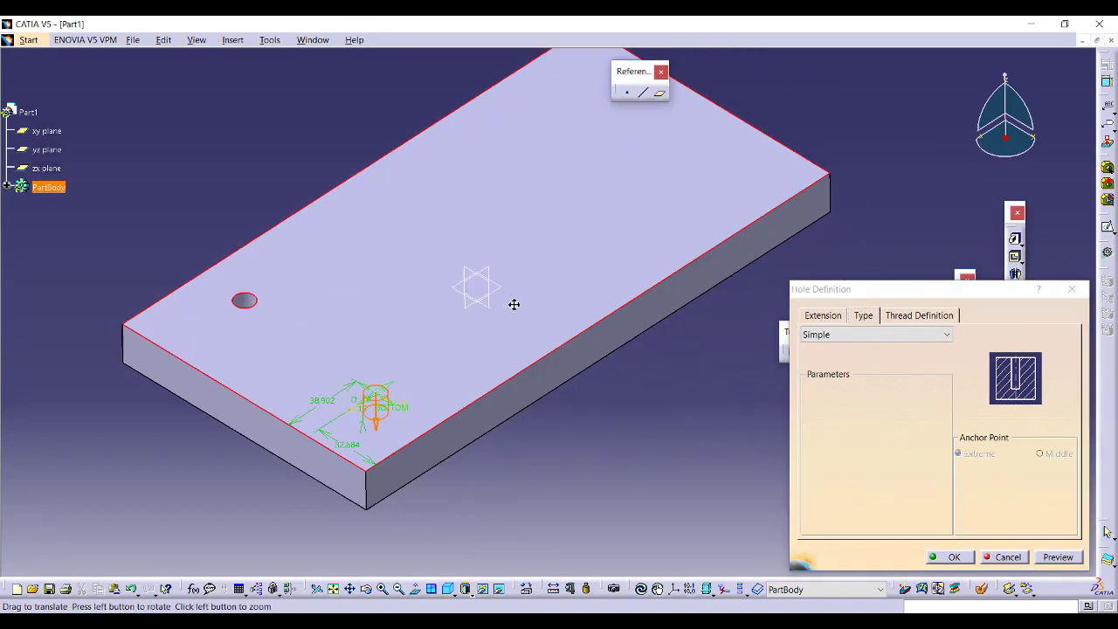
left_click(833, 318)
left_click(861, 333)
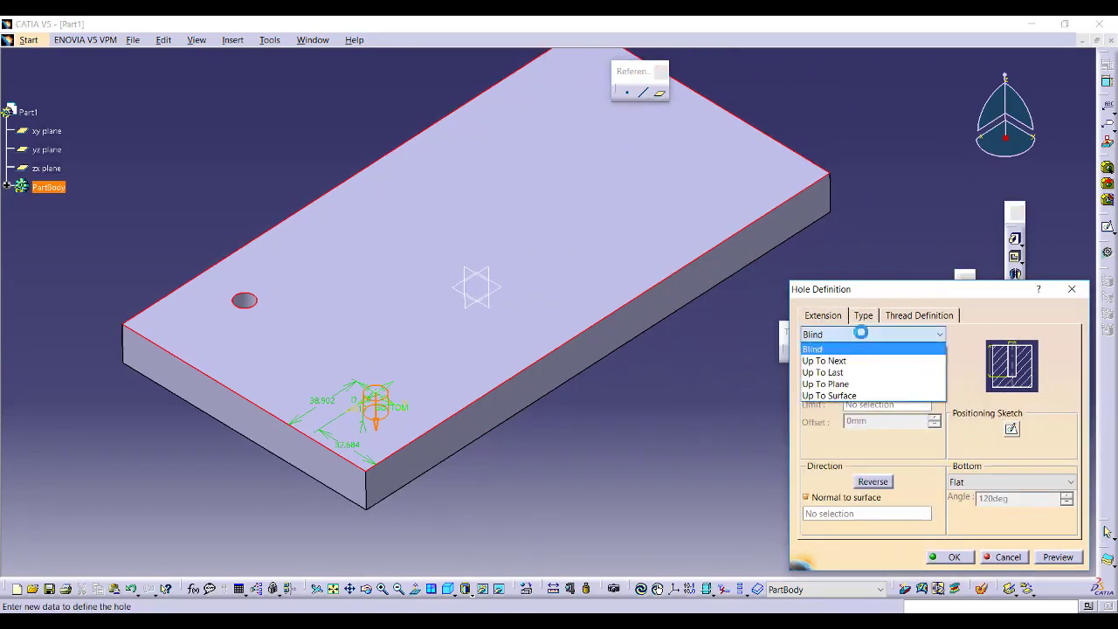
left_click(872, 373)
left_click(864, 334)
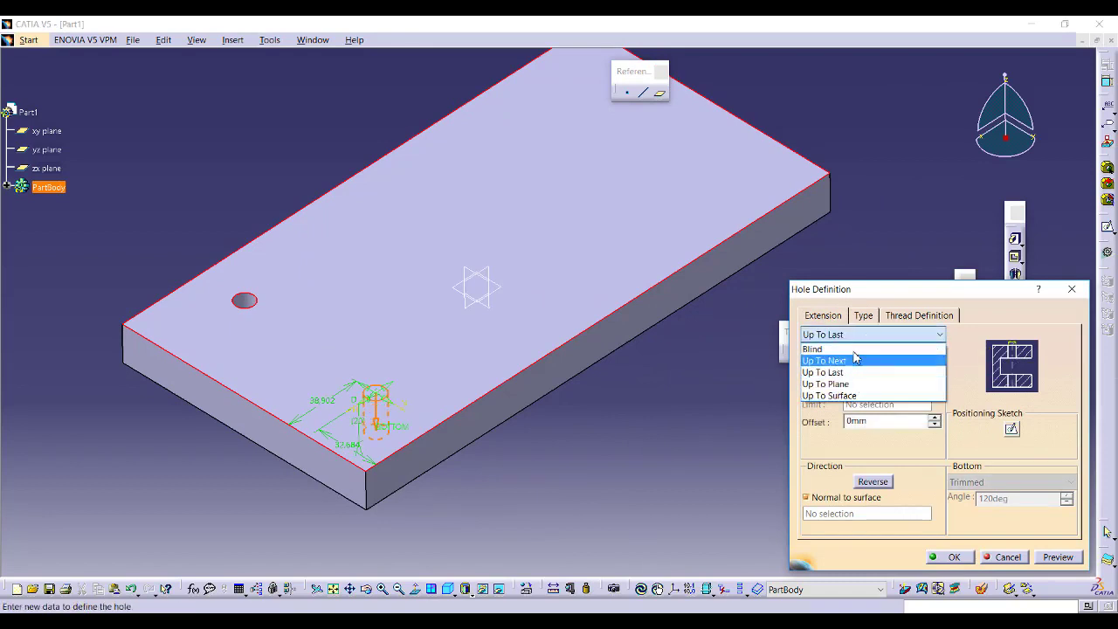
left_click(854, 350)
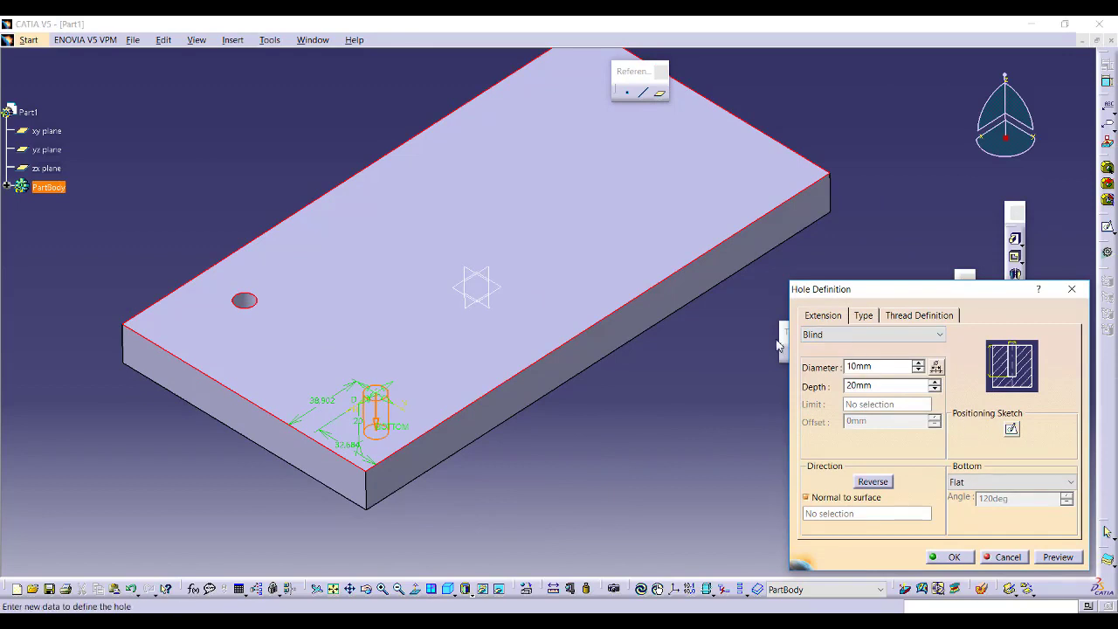
- Make the second hole Tapered with a 60-degree angle and a bottom anchor point, preview it and create it
left_click(863, 316)
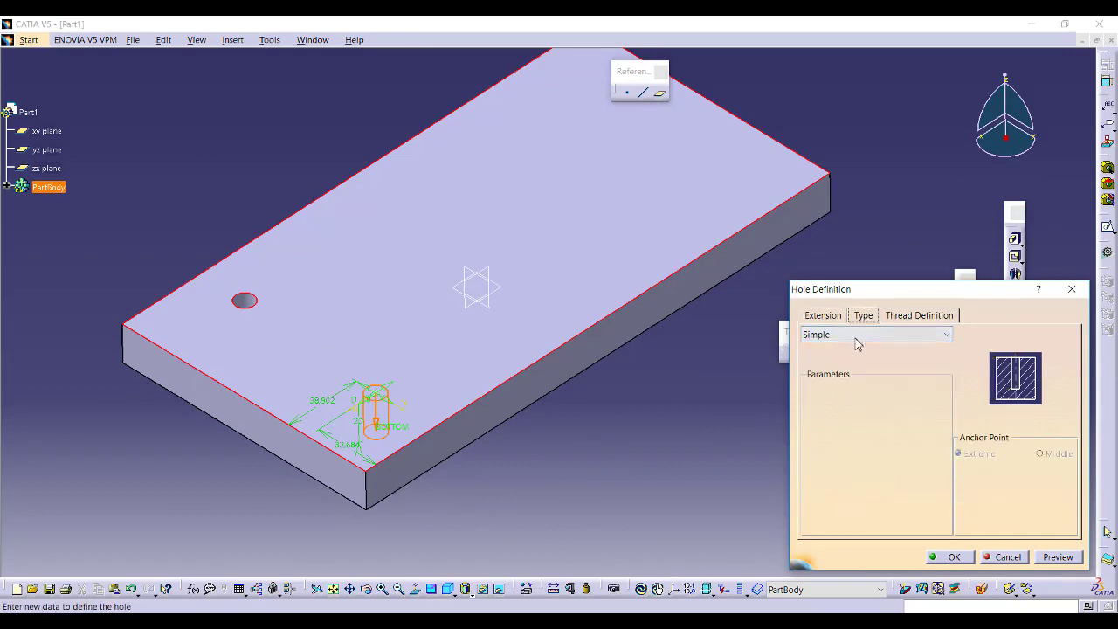
left_click(855, 336)
left_click(856, 352)
middle_click_drag(473, 387, 521, 336)
left_click(957, 411)
left_click(957, 410)
left_click(957, 410)
left_click(1070, 562)
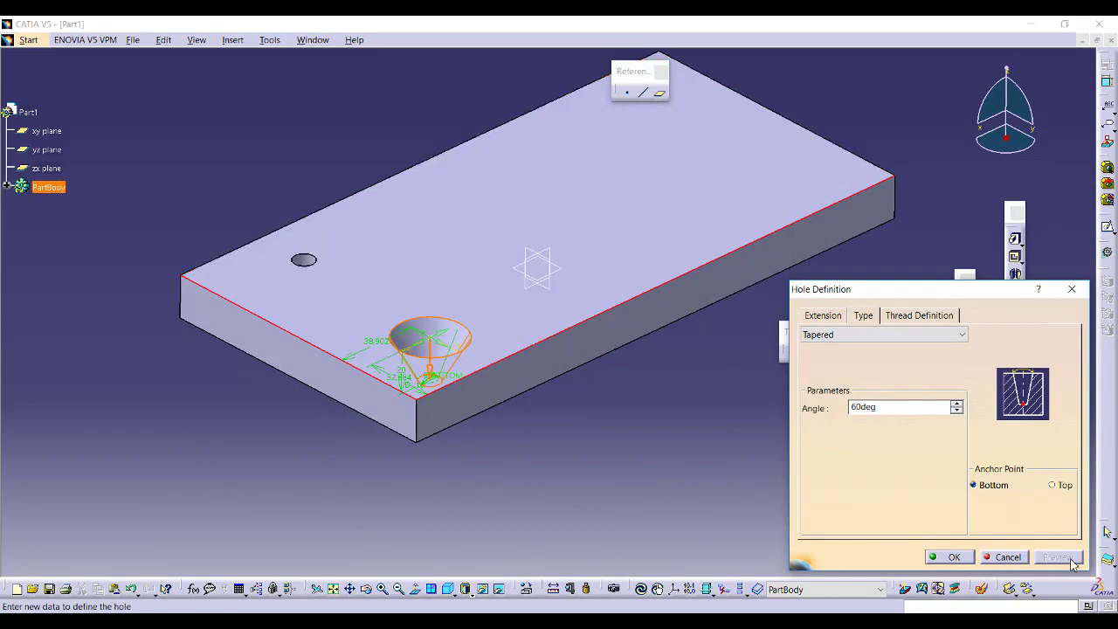
middle_click_drag(567, 373, 593, 279)
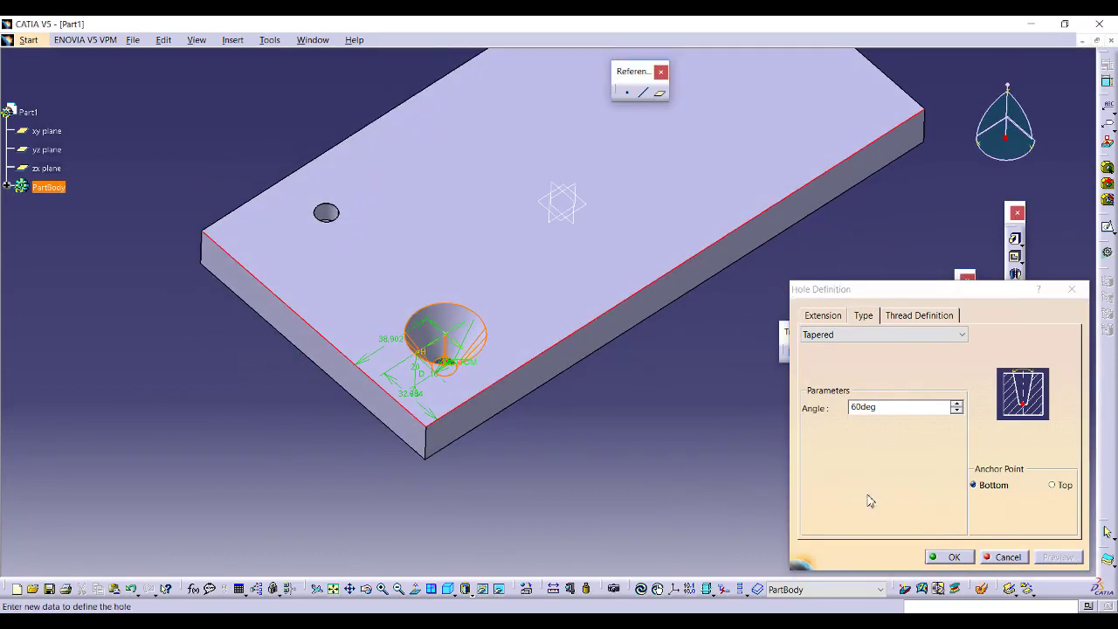
left_click(948, 556)
middle_click_drag(611, 367, 972, 266)
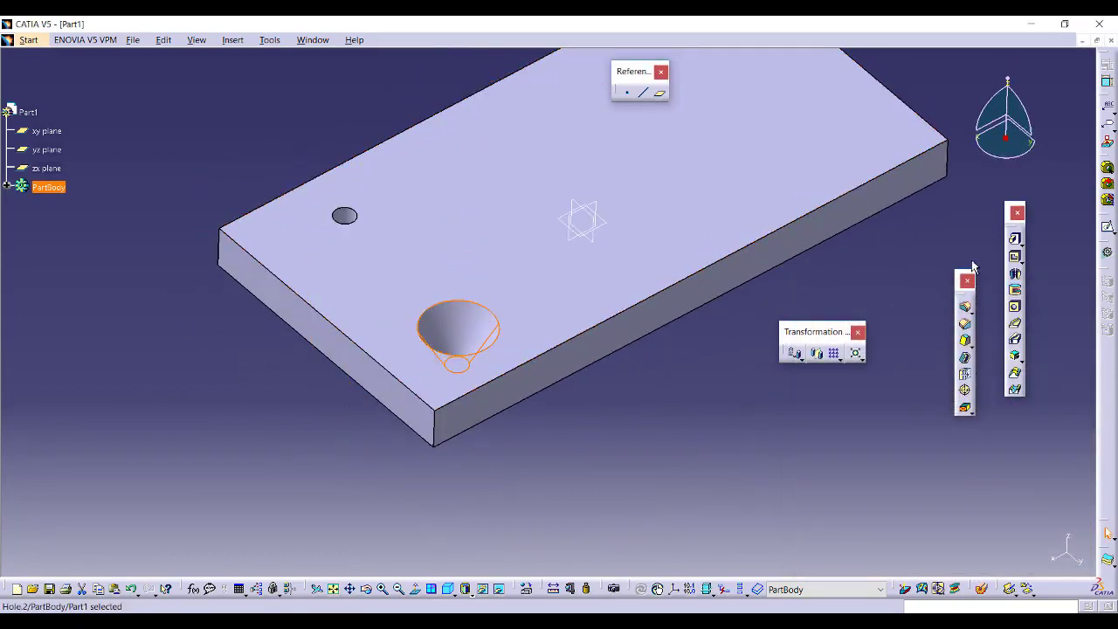
left_click(875, 297)
left_click(1015, 307)
middle_click_drag(713, 196, 456, 268)
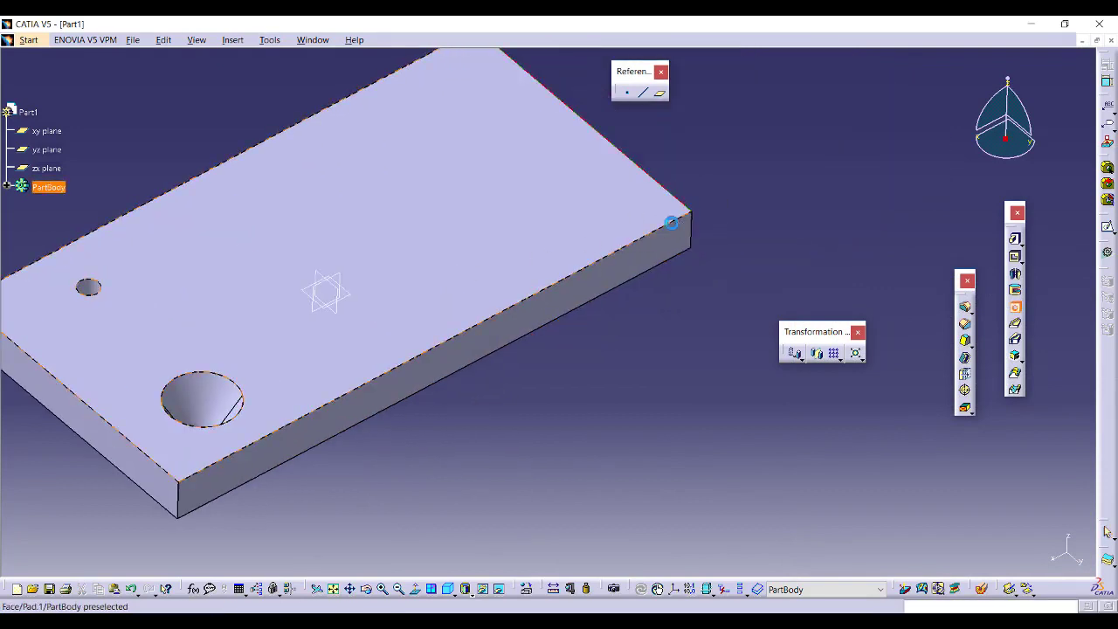
left_click(680, 227)
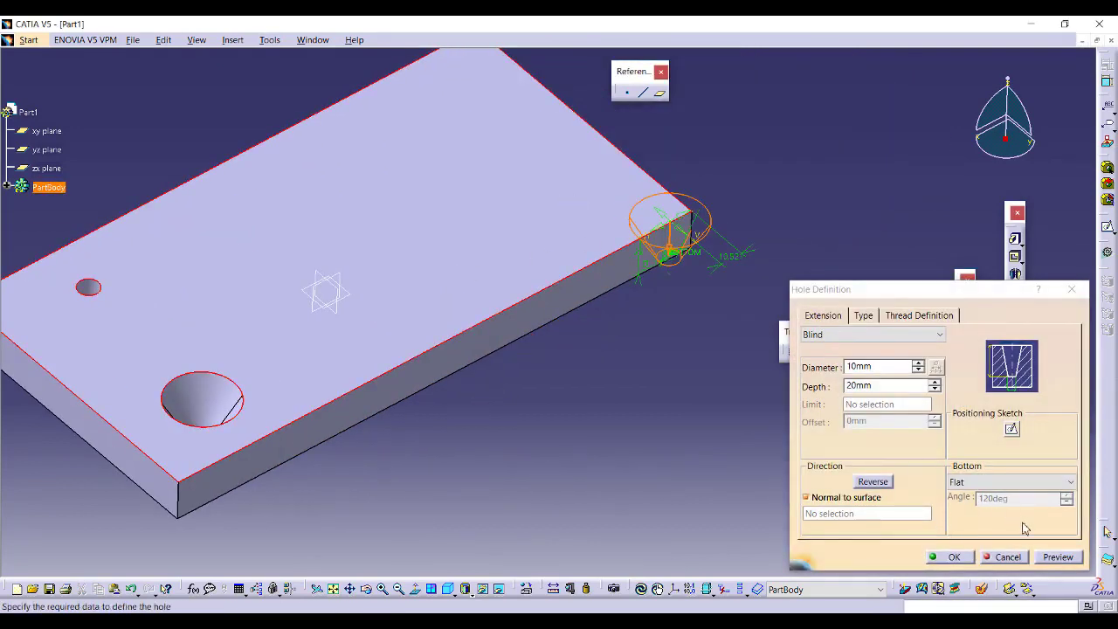
left_click(1006, 558)
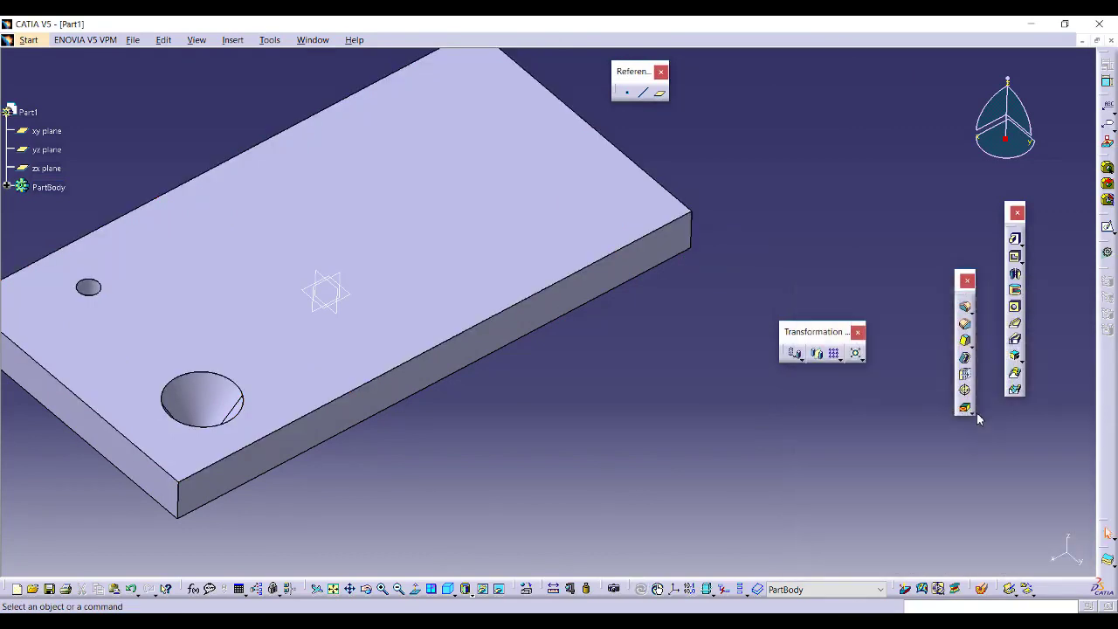
- Place a third hole on the plate's top face, about 43 mm from the short and 52 mm from the long edge, and make it Counterbored
left_click(1013, 308)
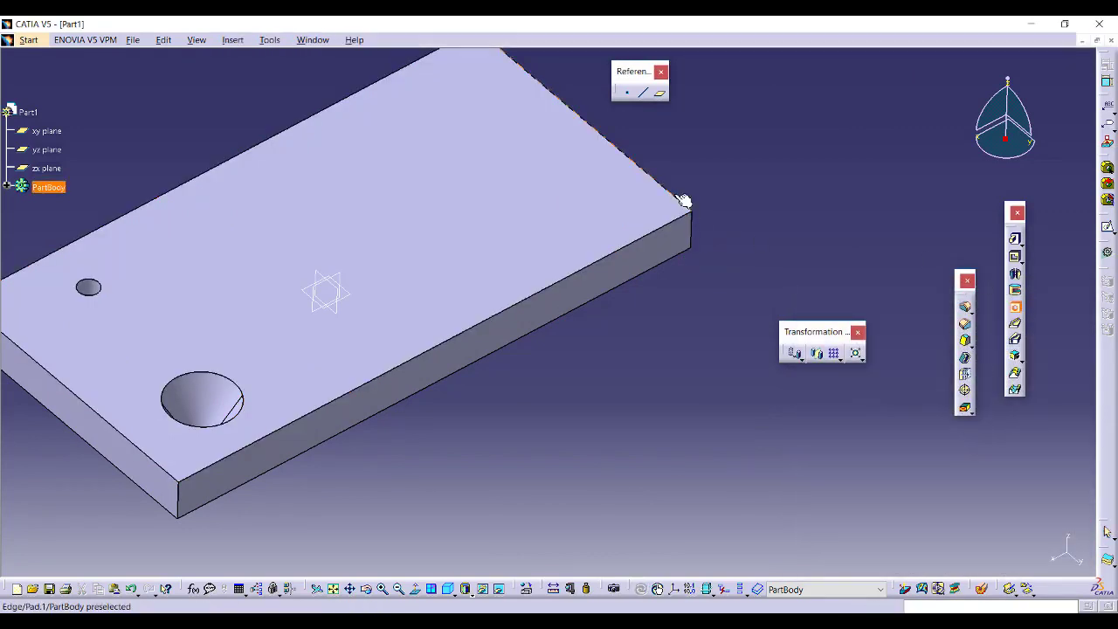
left_click(532, 190)
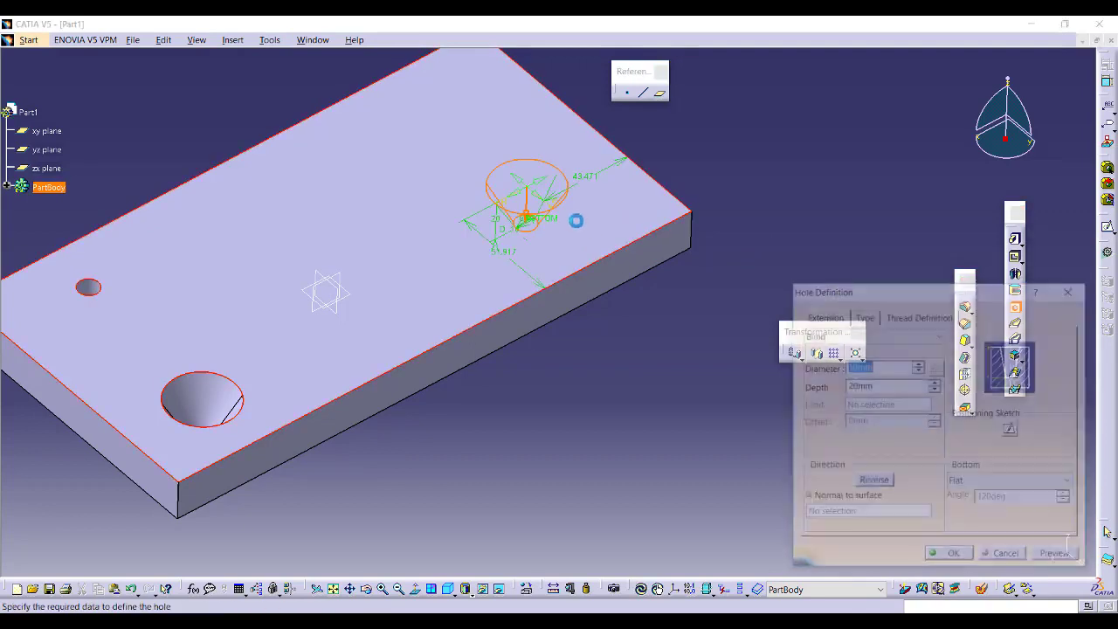
left_click(877, 315)
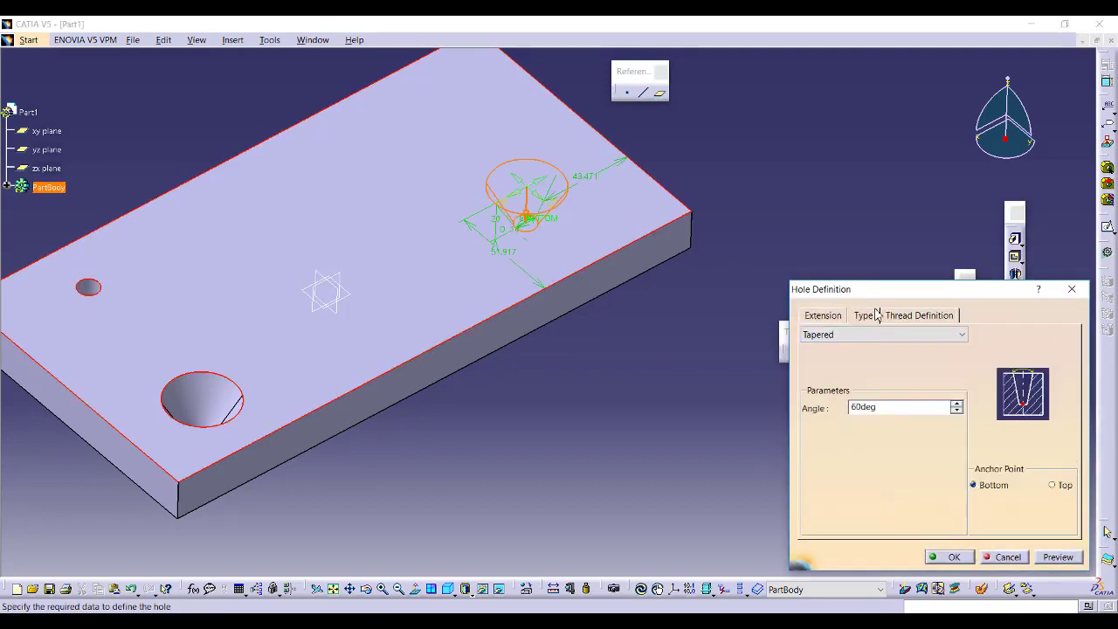
left_click(873, 335)
left_click(862, 373)
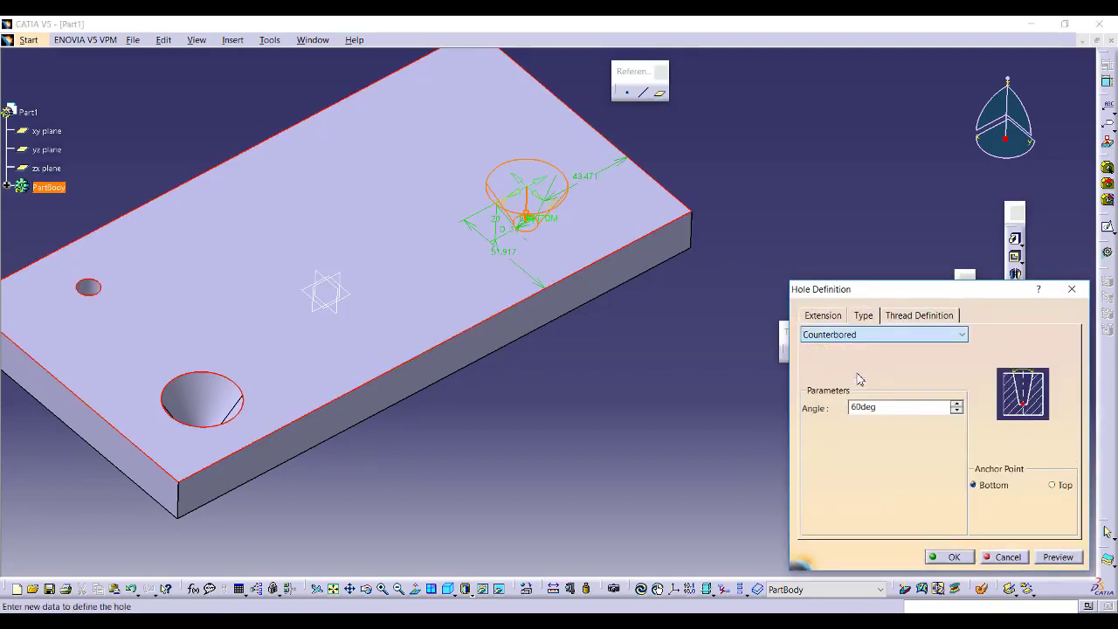
middle_click_drag(565, 267, 595, 260)
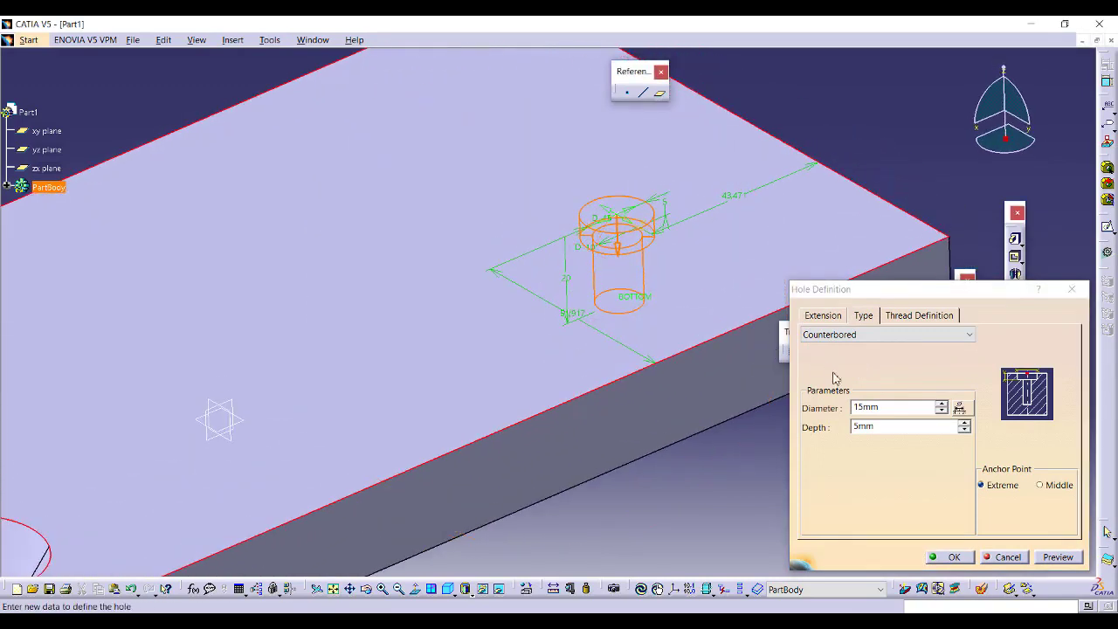
- Set the counterbore to 20 mm diameter and 5 mm depth
left_click(942, 403)
left_click(942, 403)
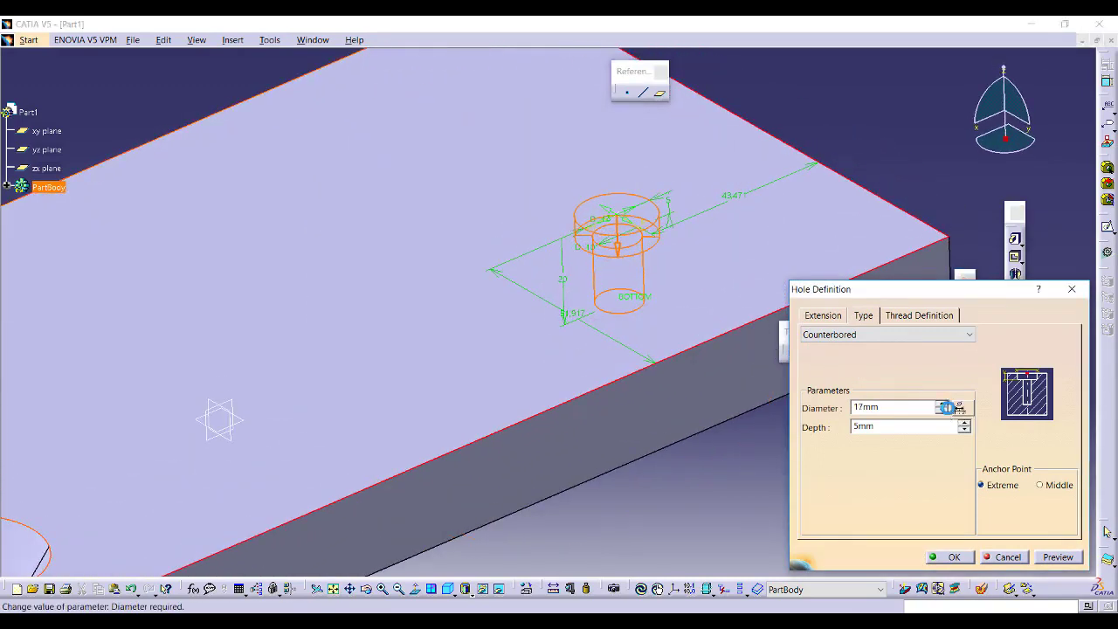
left_click(943, 403)
left_click(942, 403)
left_click(942, 404)
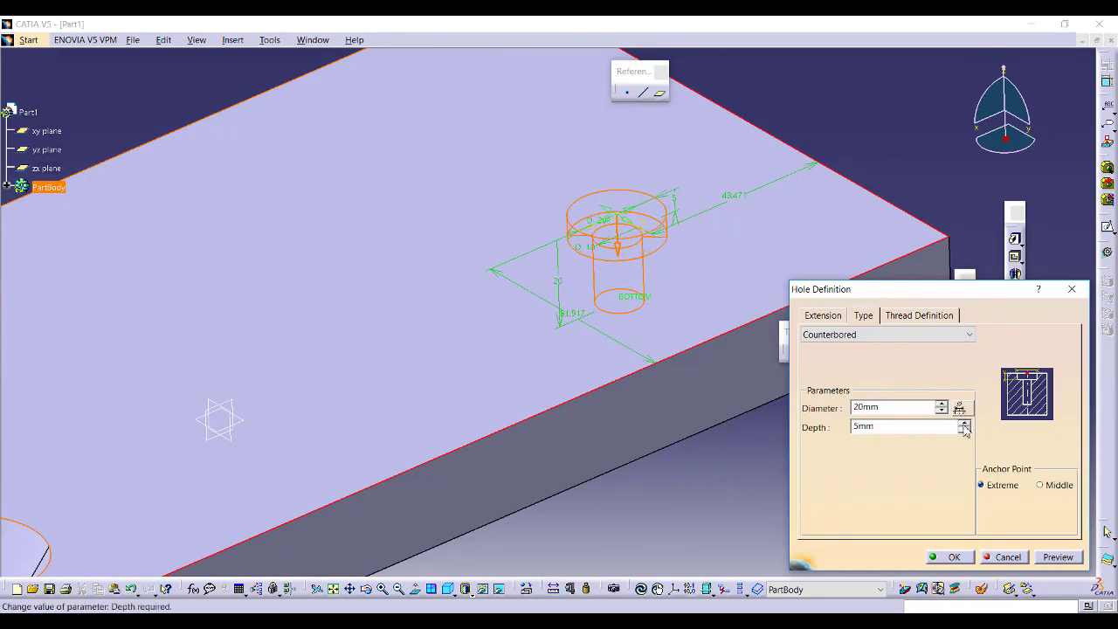
left_click(963, 423)
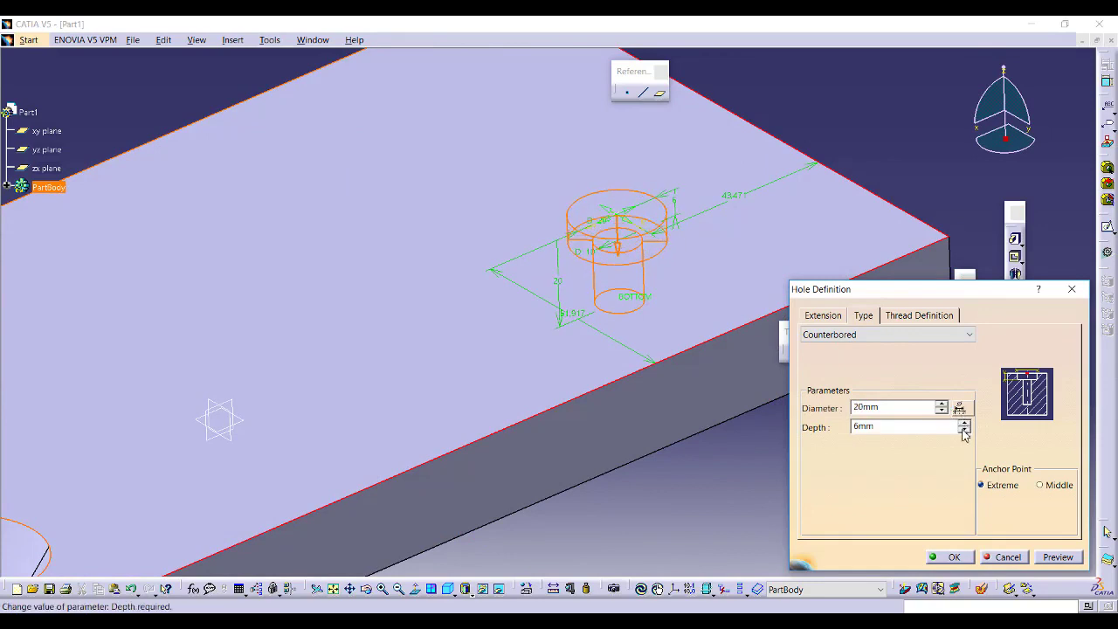
- Keep the counterbored hole Blind at 10 mm diameter, set its depth to 21 mm and create it
left_click(823, 316)
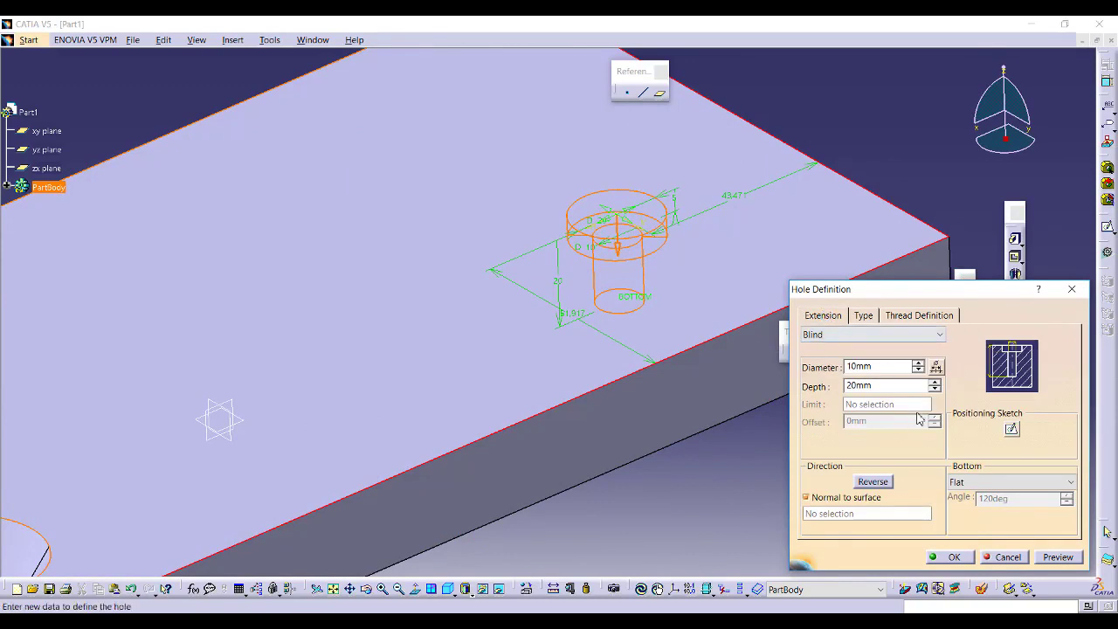
left_click(918, 364)
left_click(917, 372)
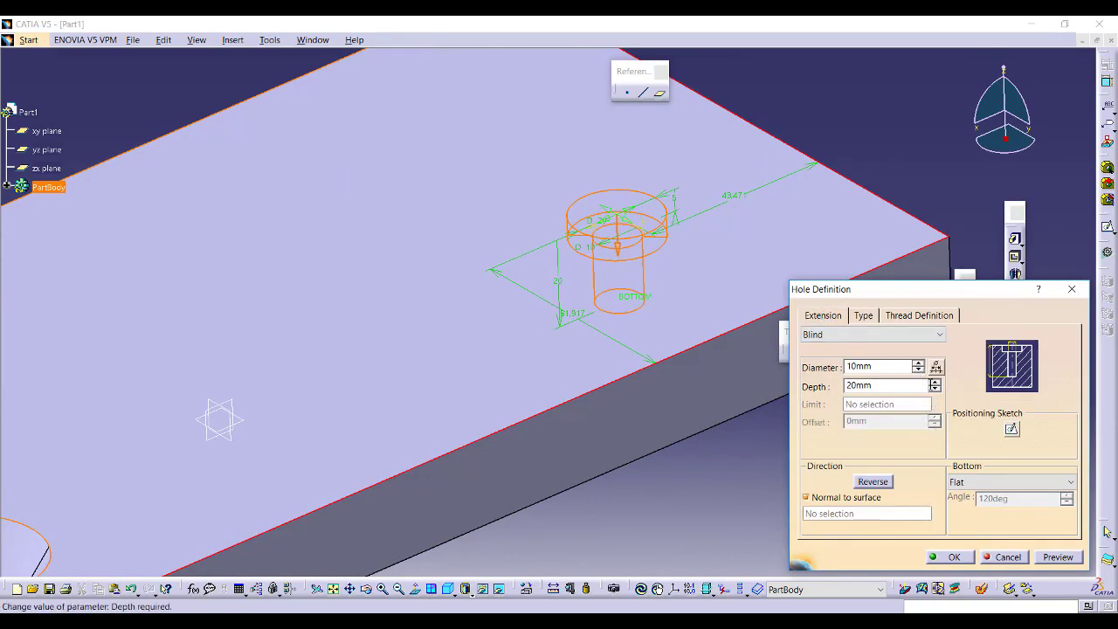
left_click(935, 381)
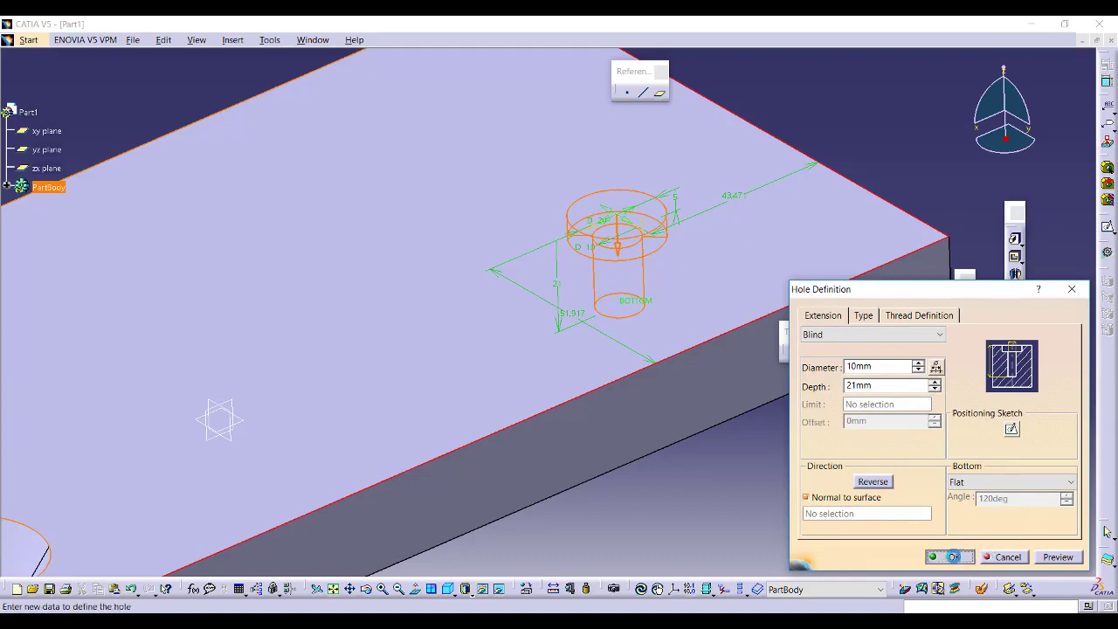
left_click(949, 556)
middle_click_drag(554, 230, 646, 254)
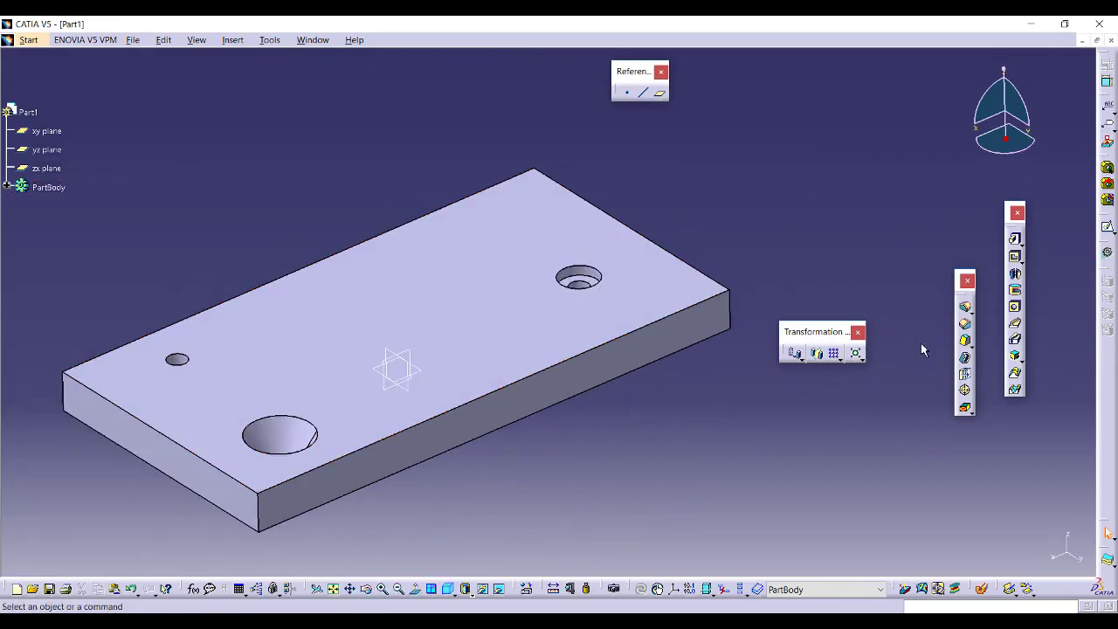
- Place a fourth hole about 65 mm from the short edge and 22 mm from the far long edge, and make it Countersunk
left_click(1014, 306)
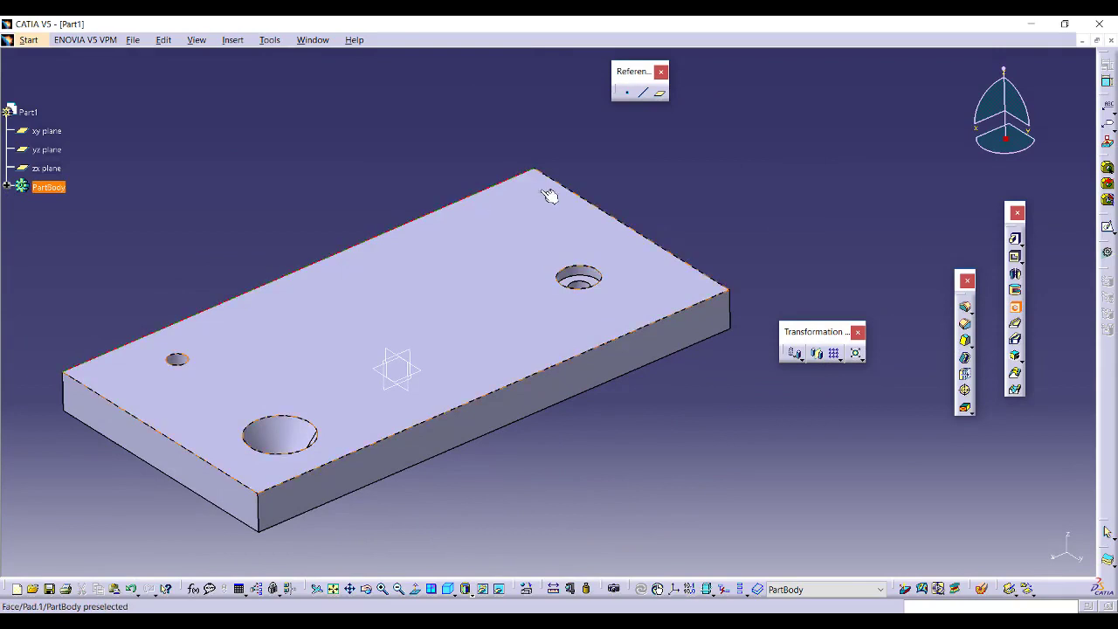
left_click(453, 238)
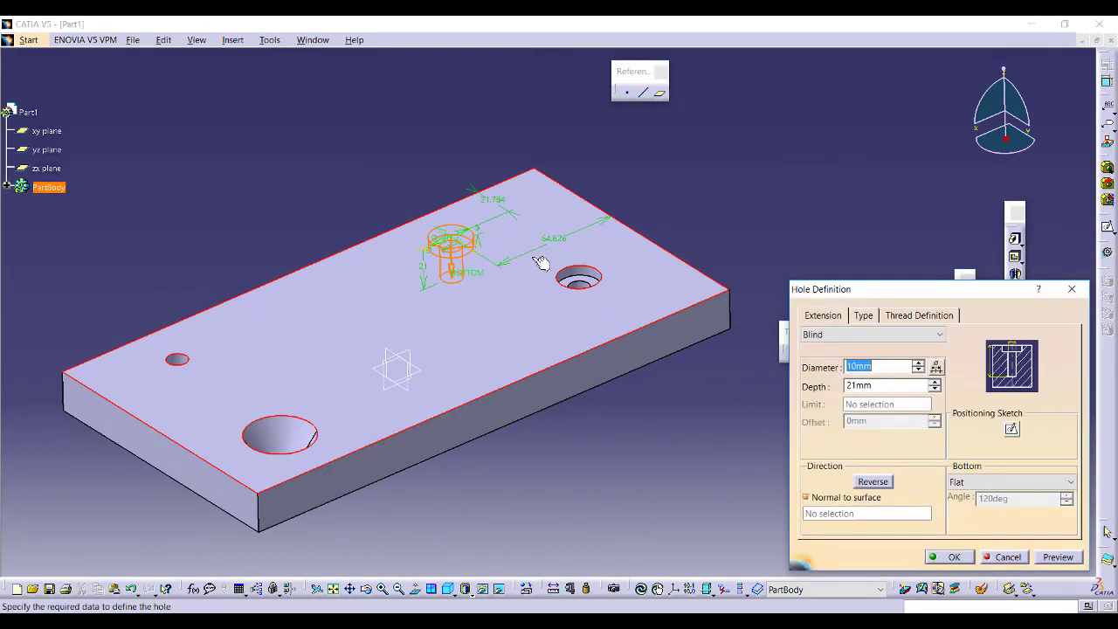
left_click(863, 315)
left_click(874, 334)
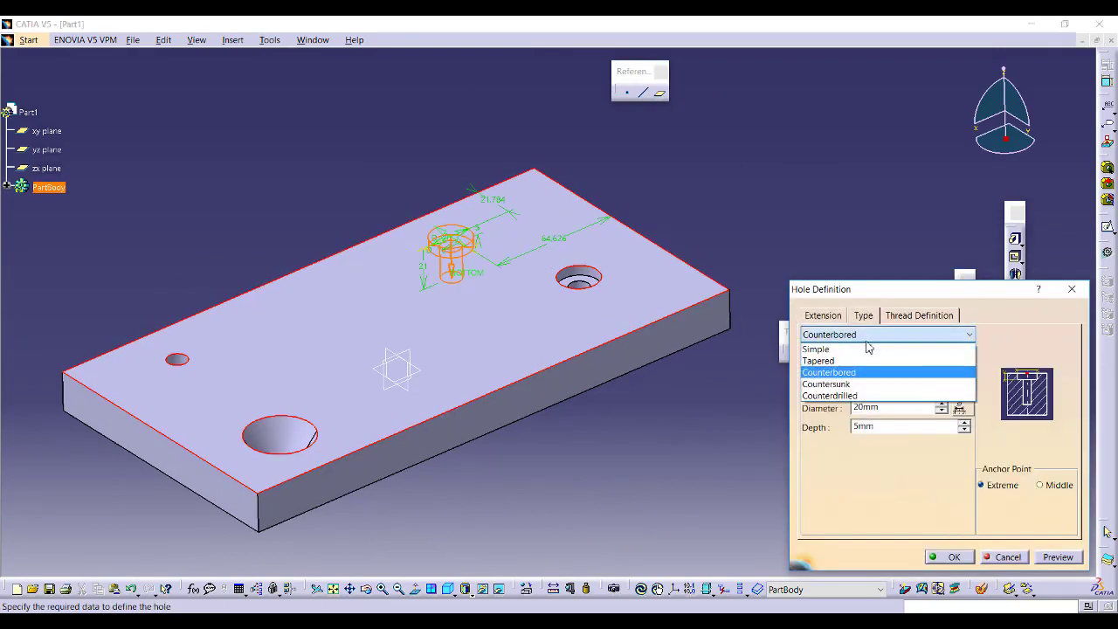
left_click(871, 384)
middle_click_drag(524, 324, 515, 192)
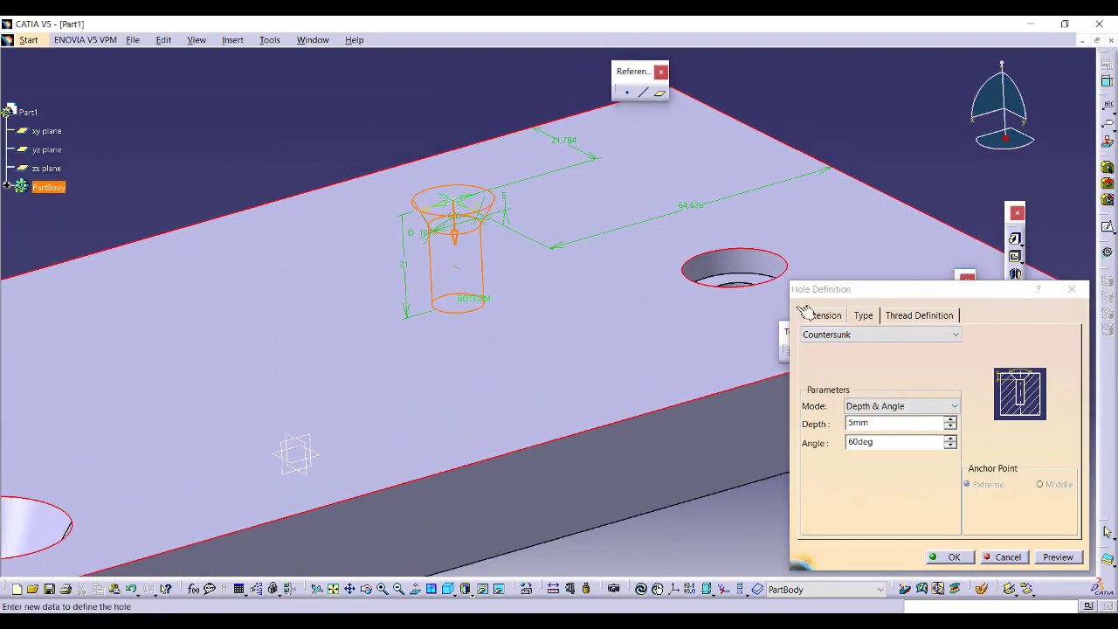
- Define the countersink in Depth & Diameter mode with a 6 mm depth and an 18 mm diameter
left_click(950, 419)
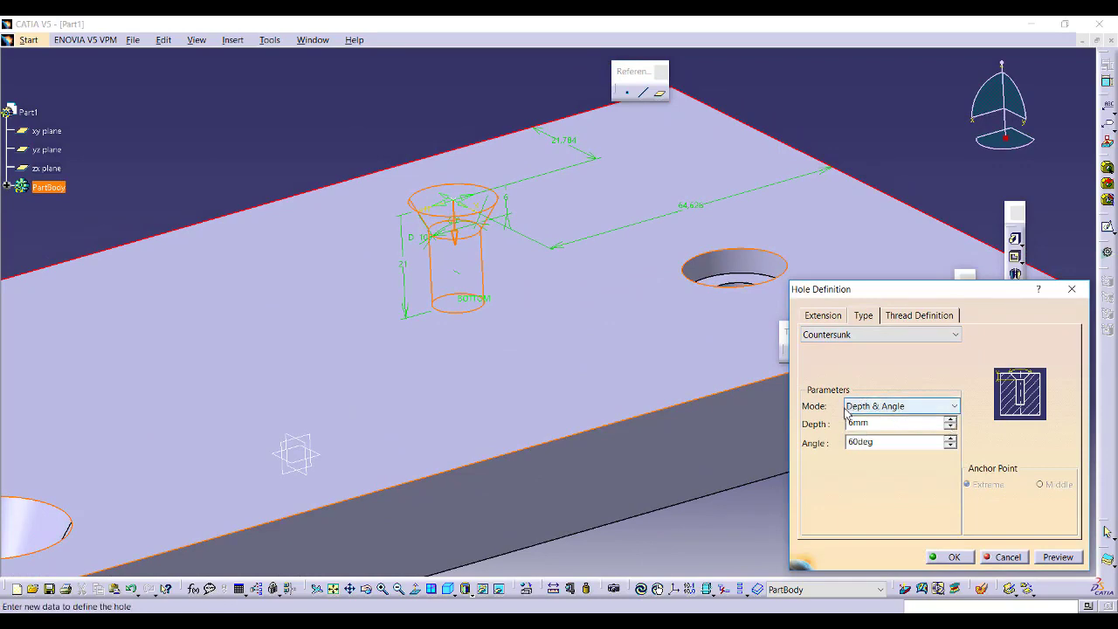
left_click(918, 406)
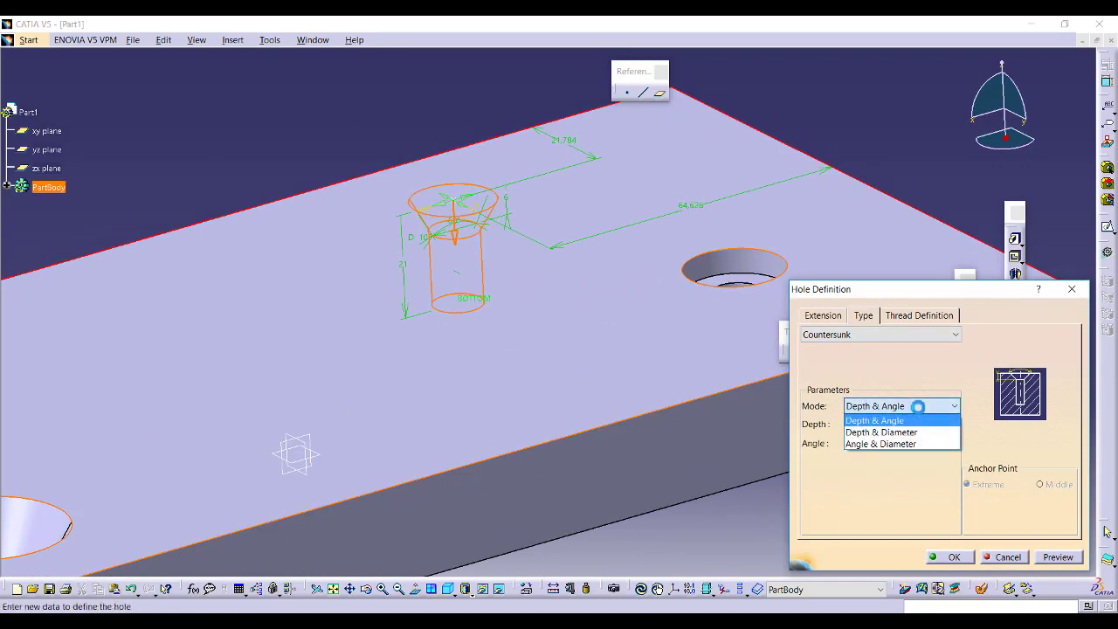
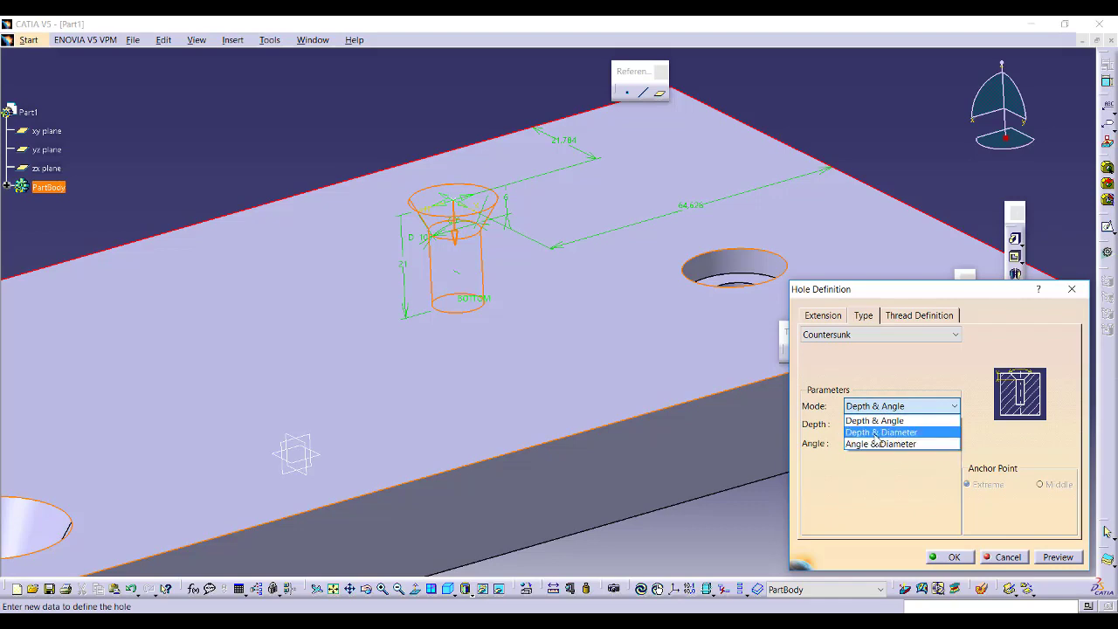
left_click(876, 433)
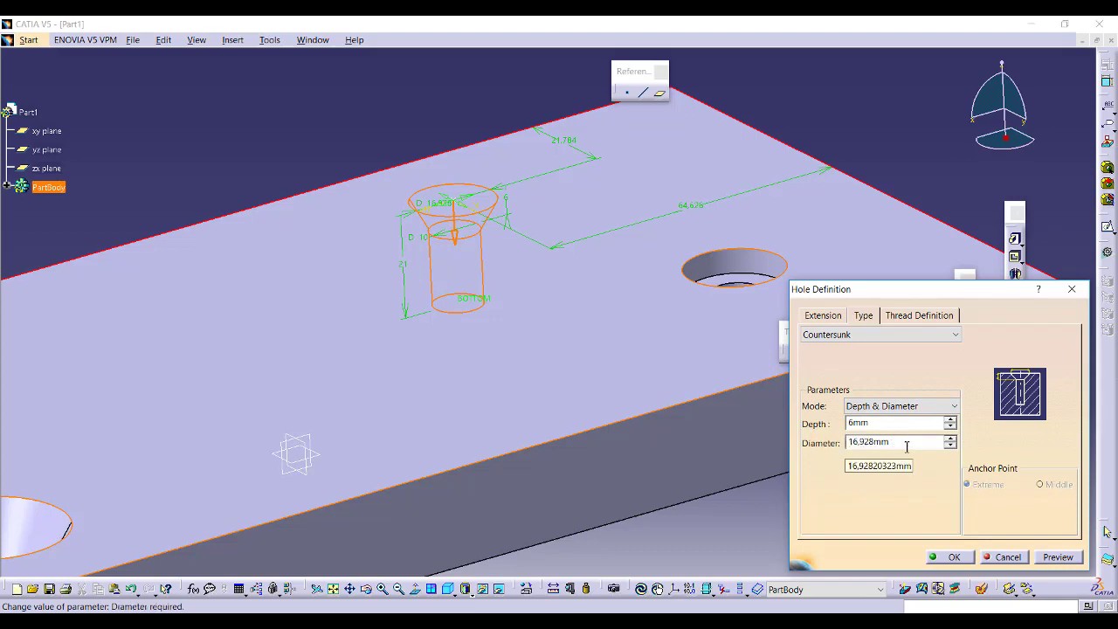
left_click(908, 445)
type("18")
- Set the countersink depth to 3 mm and create the countersunk hole
left_click(885, 423)
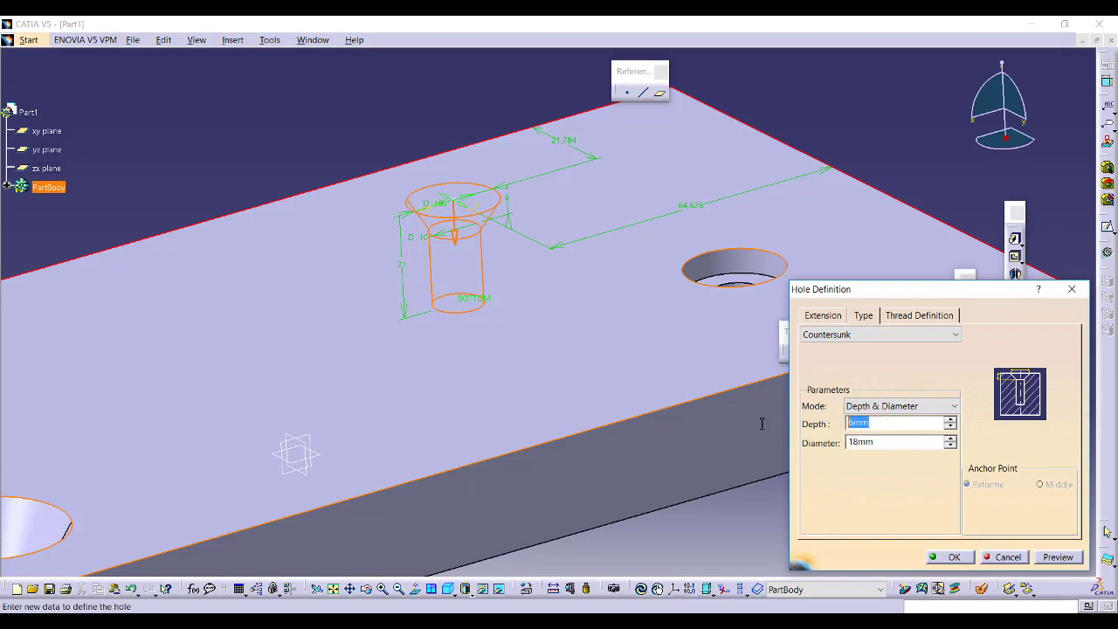
type("3")
key("Return")
left_click(880, 442)
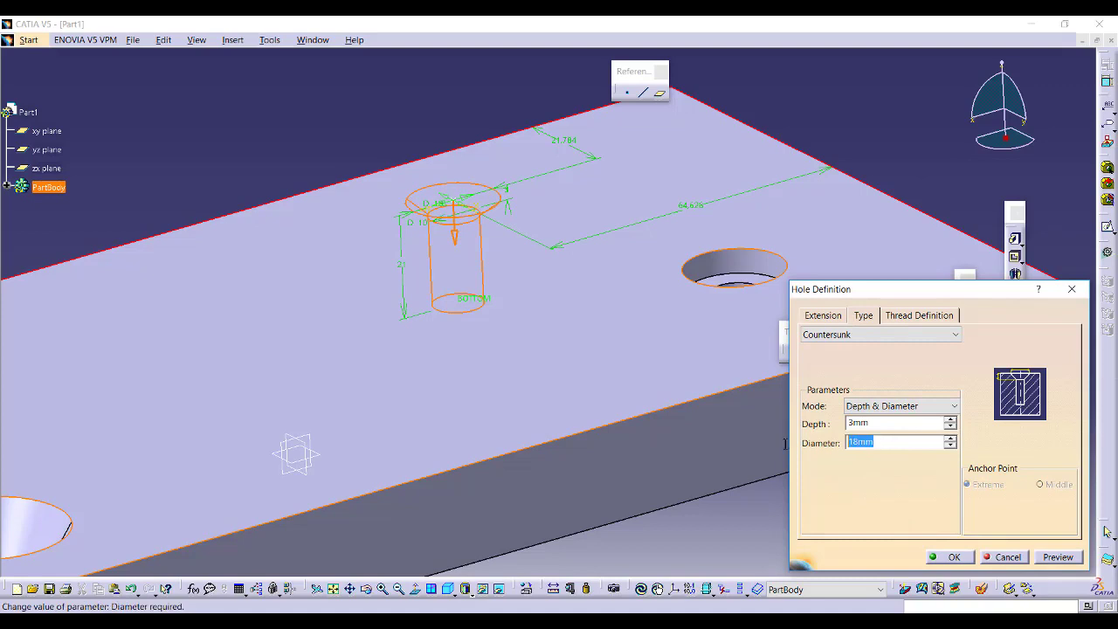
left_click(882, 425)
left_click(952, 557)
middle_click_drag(592, 274, 611, 317)
left_click(930, 179)
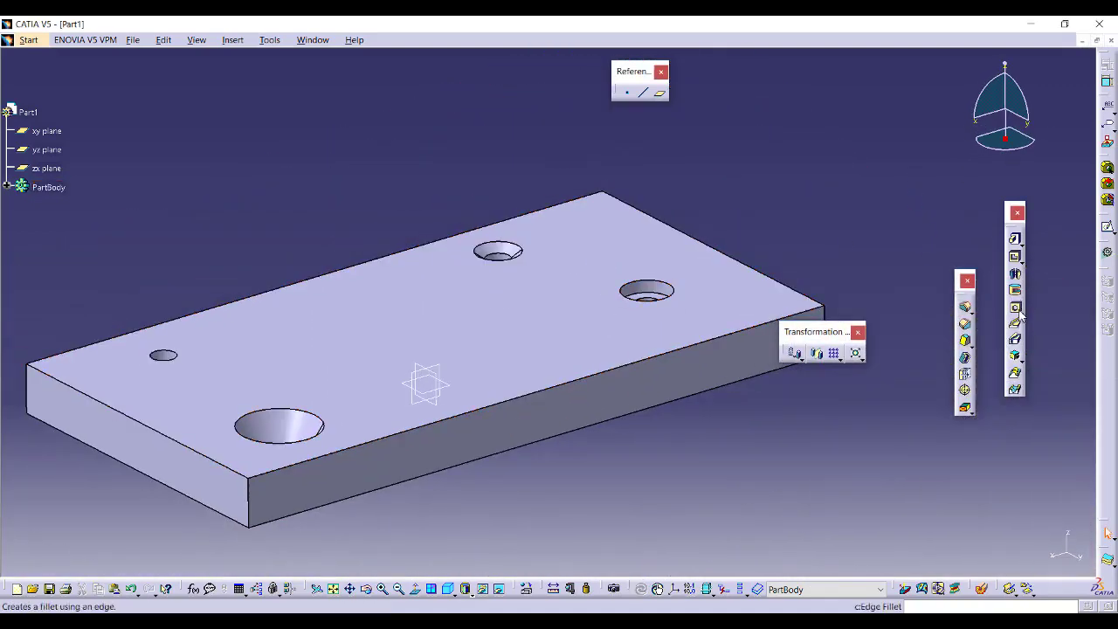
- Place a fifth hole about 104 mm from the short and 55 mm from the near long edge, and make it Counterdrilled
left_click(1016, 307)
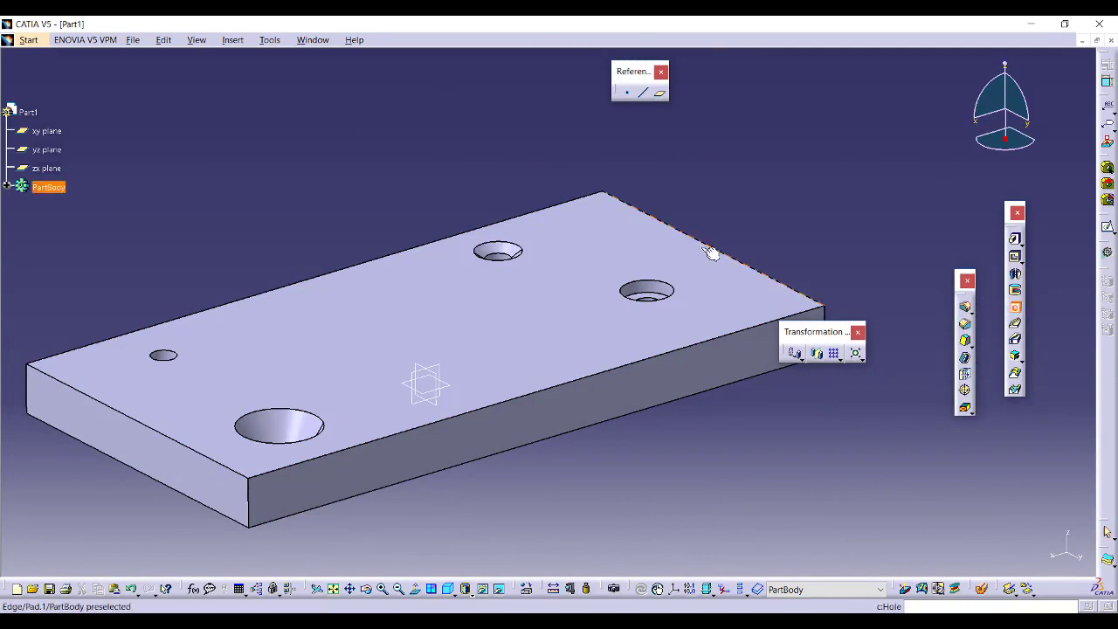
left_click(776, 329)
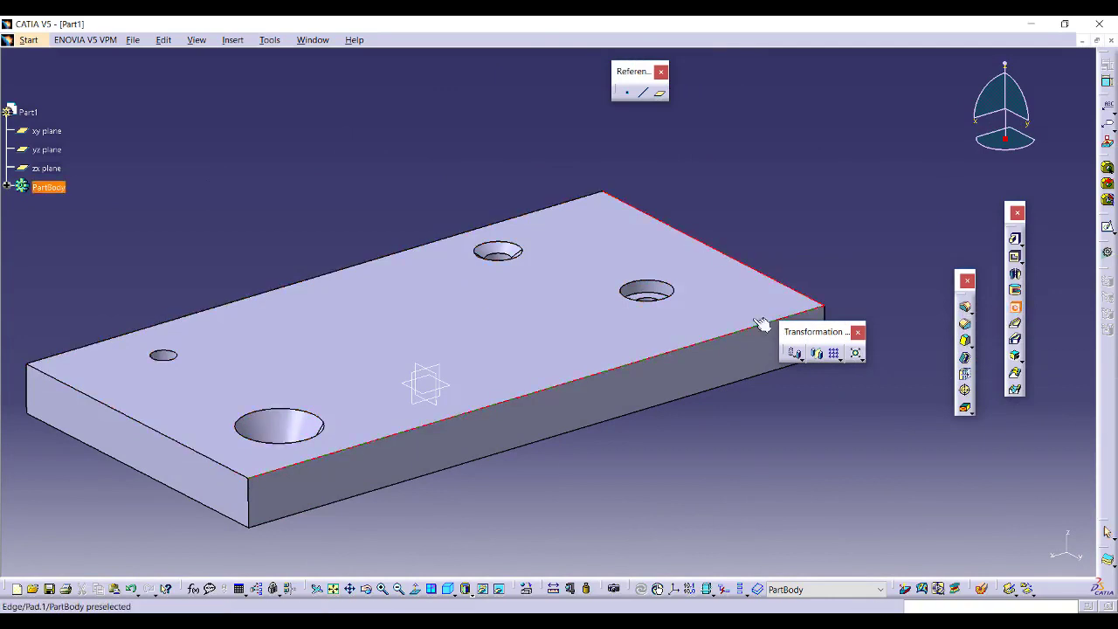
left_click(517, 328)
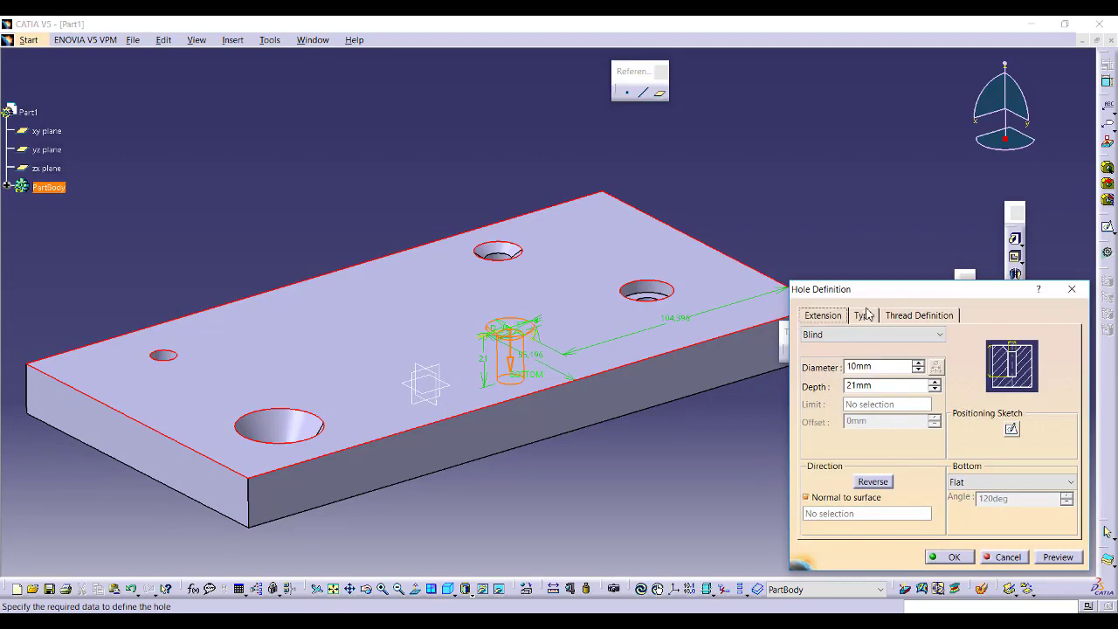
left_click(867, 316)
left_click(876, 335)
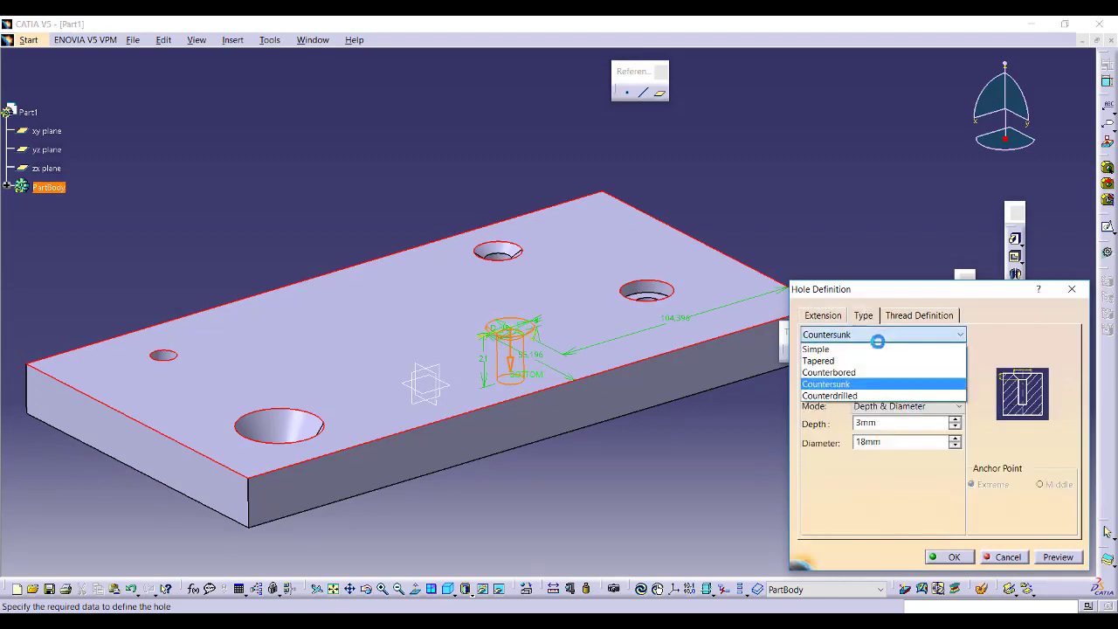
left_click(877, 396)
middle_click_drag(532, 379, 499, 244)
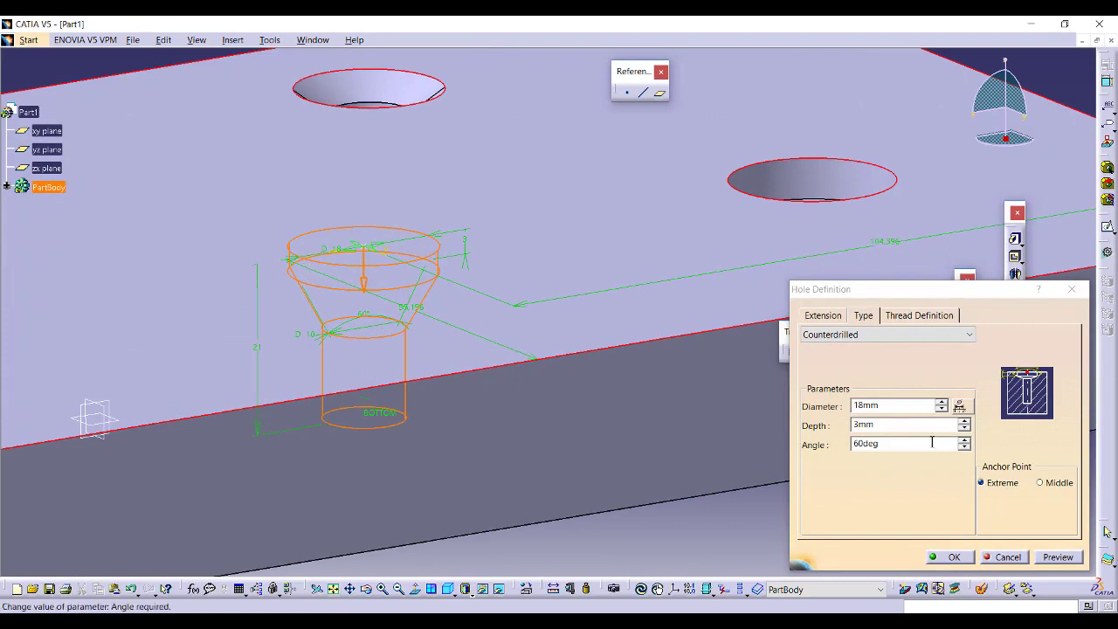
- Set the counterdrill diameter to 20 mm
left_click(941, 401)
left_click(942, 402)
left_click(941, 402)
left_click(942, 401)
left_click(941, 401)
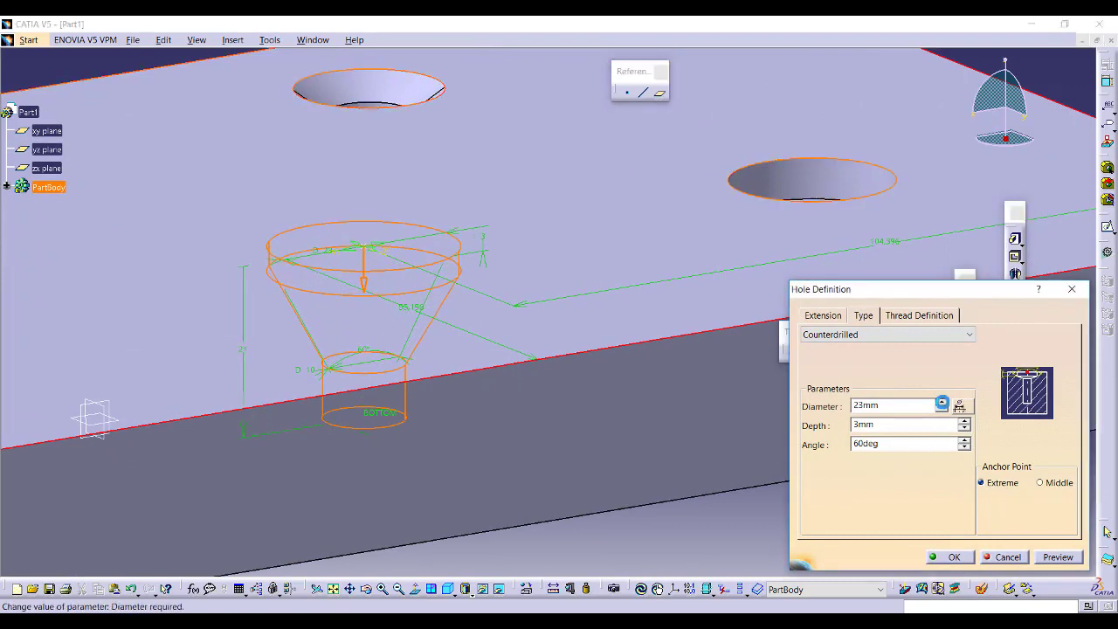
left_click(942, 410)
left_click(942, 409)
left_click(941, 410)
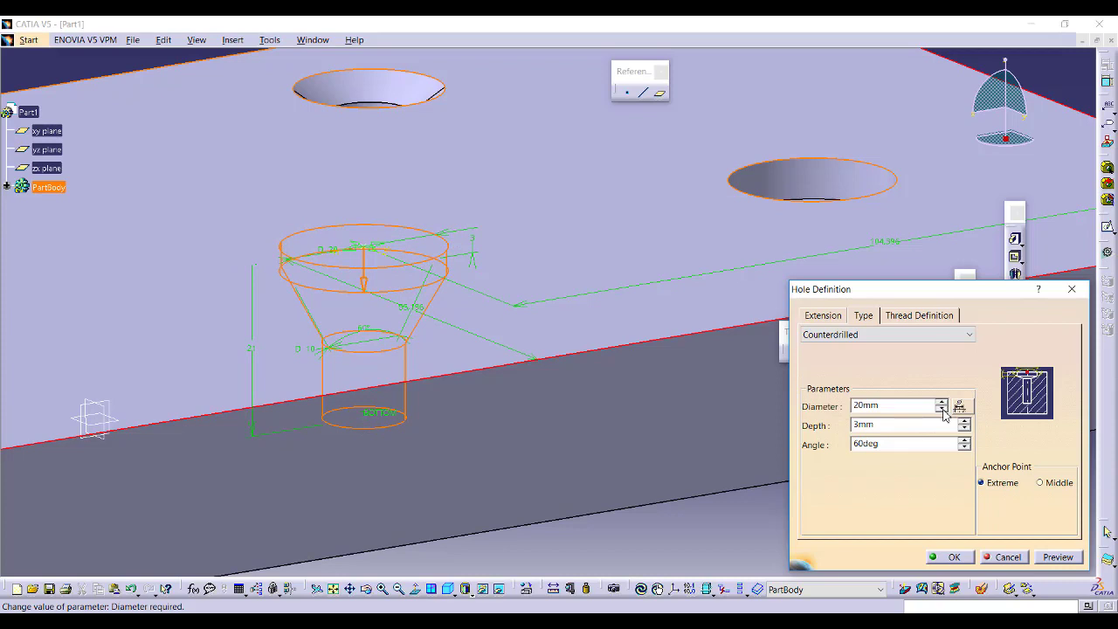
- Set the counterdrilled hole's main diameter to 13 mm and create the hole
left_click(822, 316)
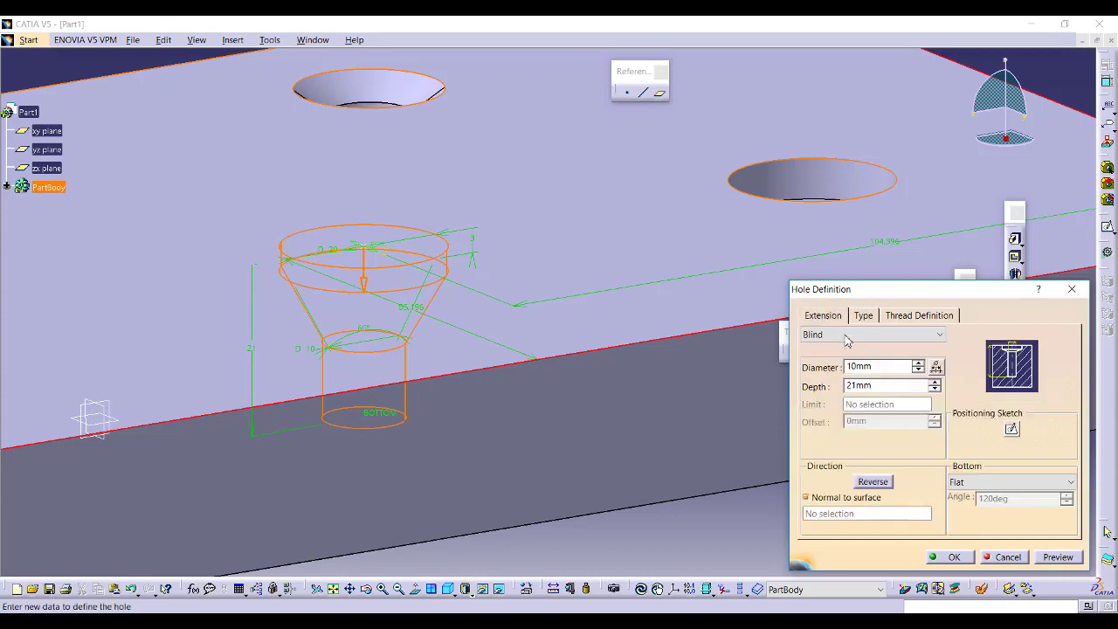
left_click(920, 363)
left_click(919, 362)
left_click(918, 363)
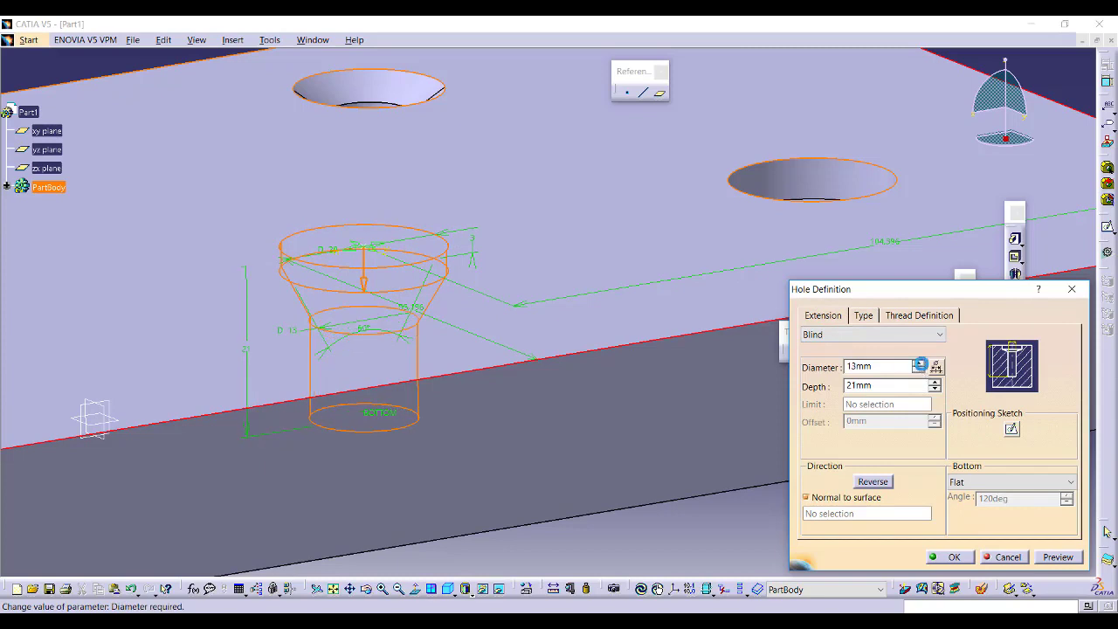
left_click(949, 556)
middle_click_drag(550, 385, 489, 306)
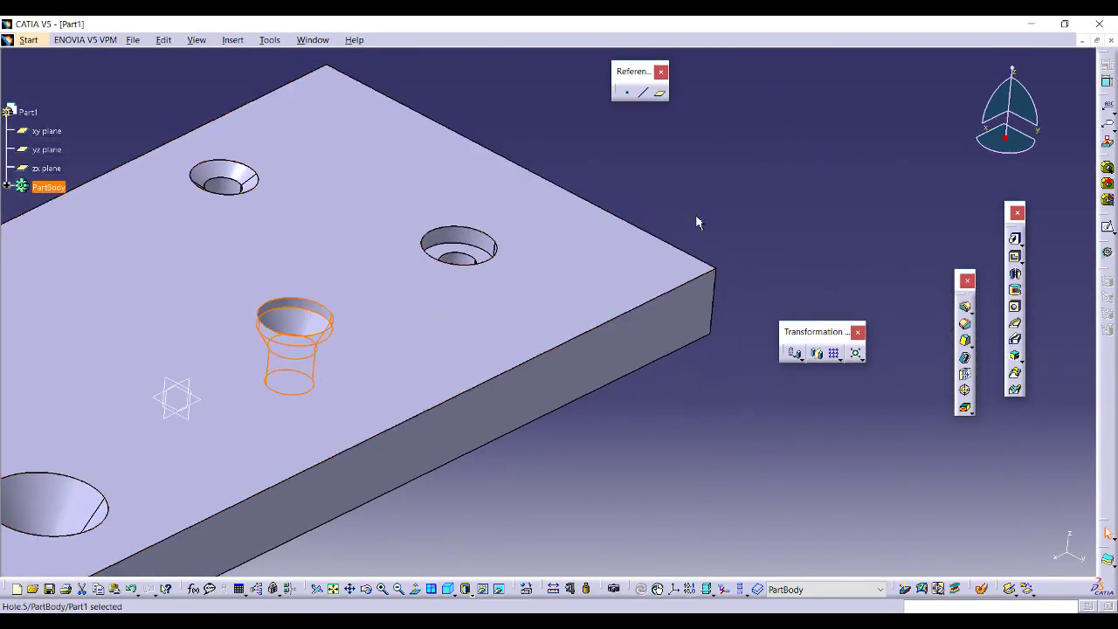
- Place a sixth hole on the plate's upper face, between the small simple hole and the countersunk hole, and make it Simple
left_click(1014, 307)
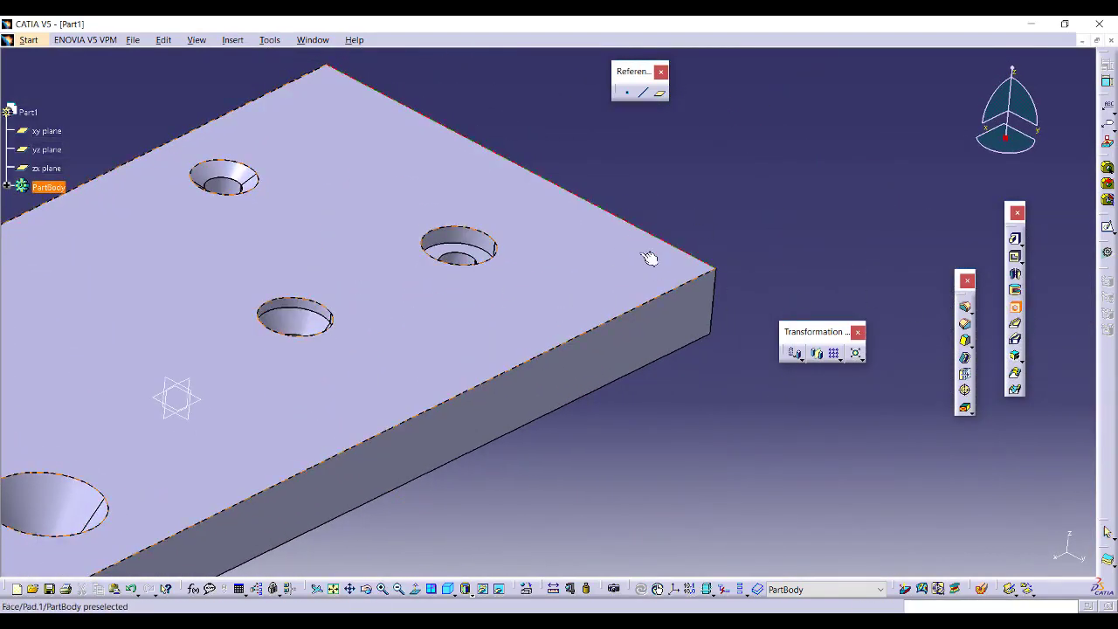
middle_click_drag(161, 295, 441, 297)
left_click(385, 301)
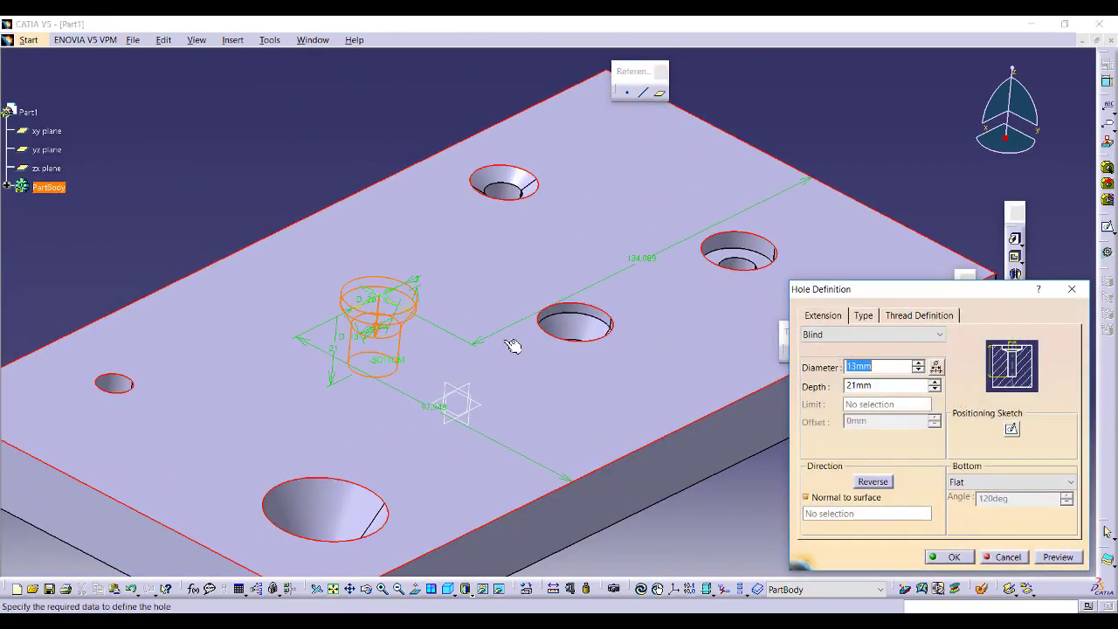
left_click(863, 316)
left_click(869, 332)
left_click(867, 348)
- Make the hole threaded, using the Metric Thin Pitch standard with the M18x2 thread description
left_click(942, 320)
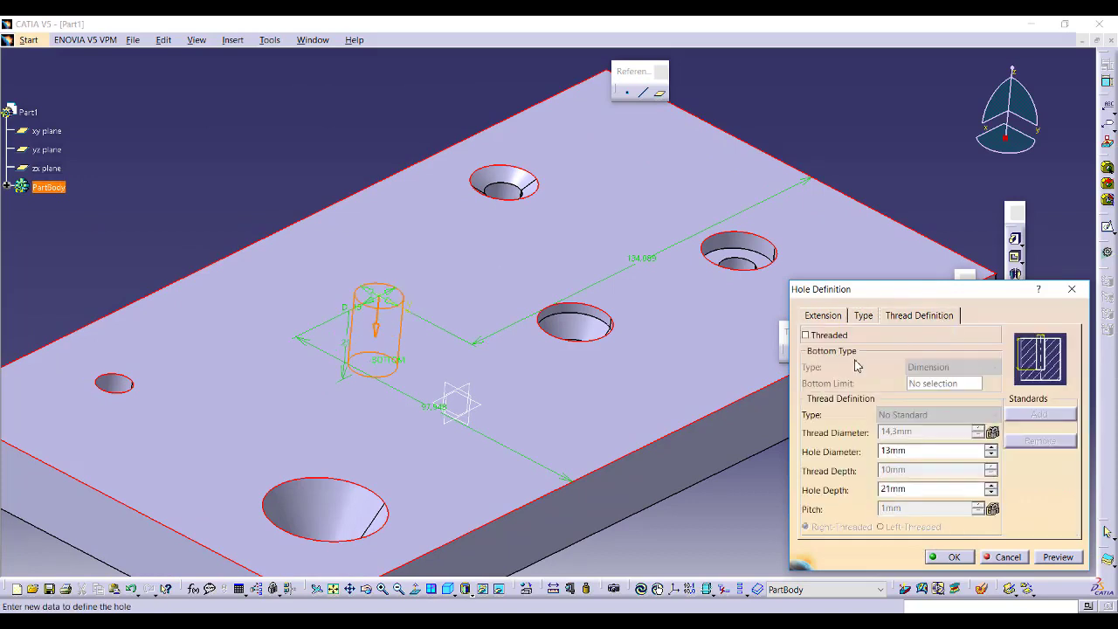
left_click(828, 337)
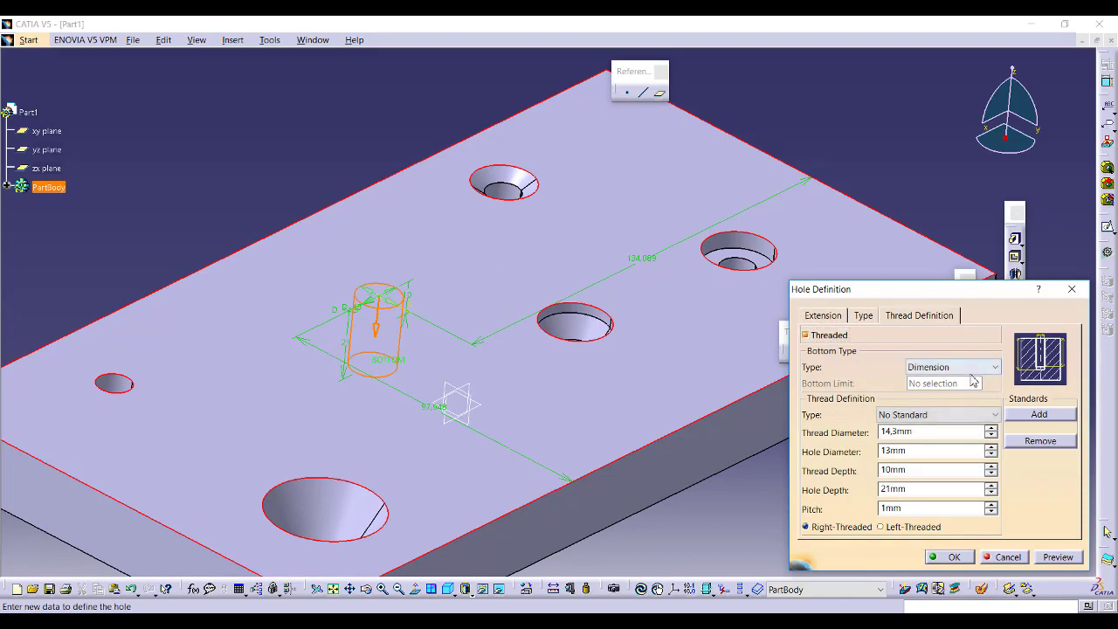
left_click(911, 416)
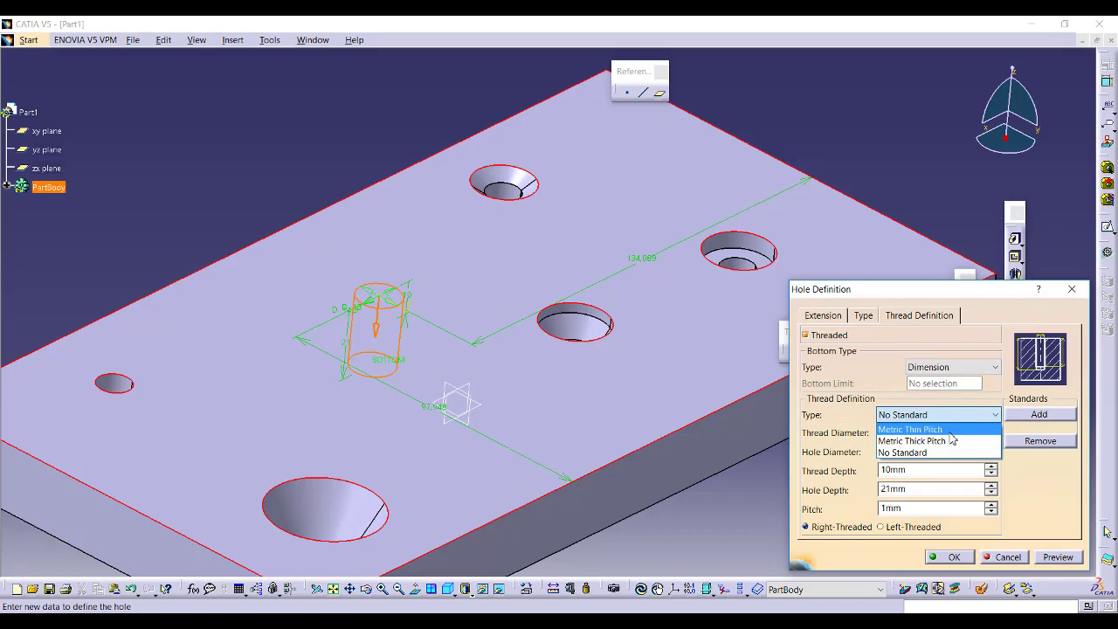
left_click(944, 429)
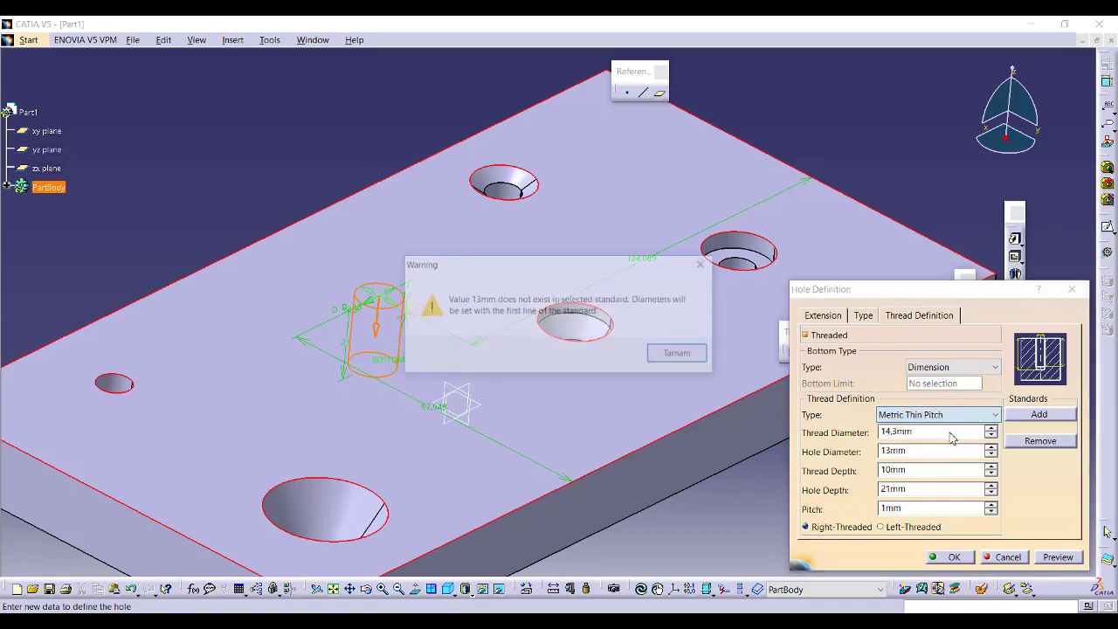
left_click(694, 358)
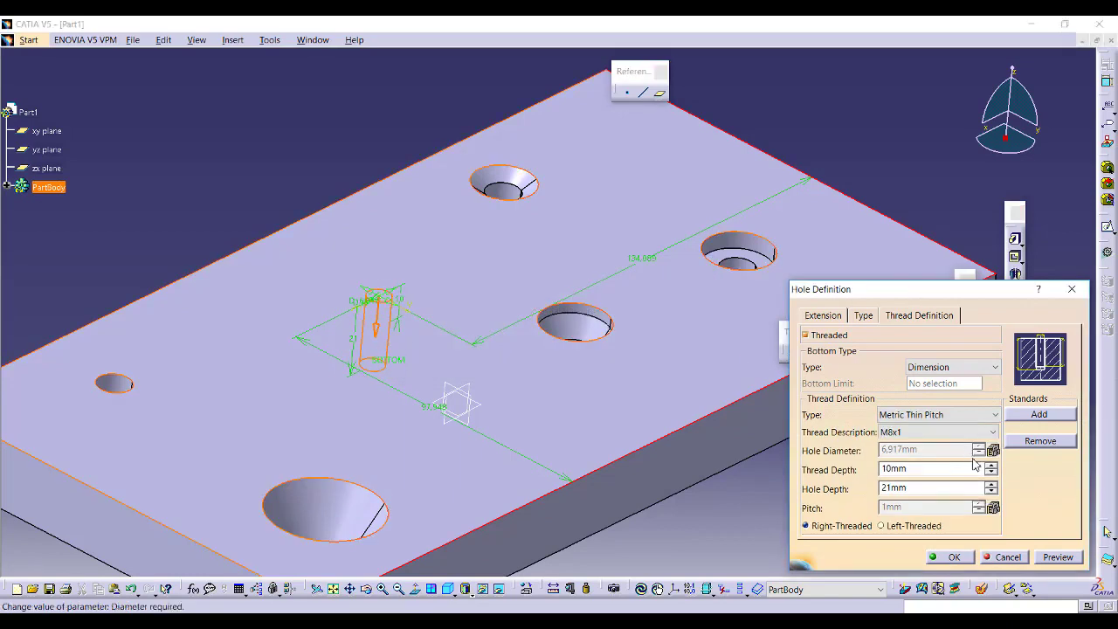
left_click(982, 434)
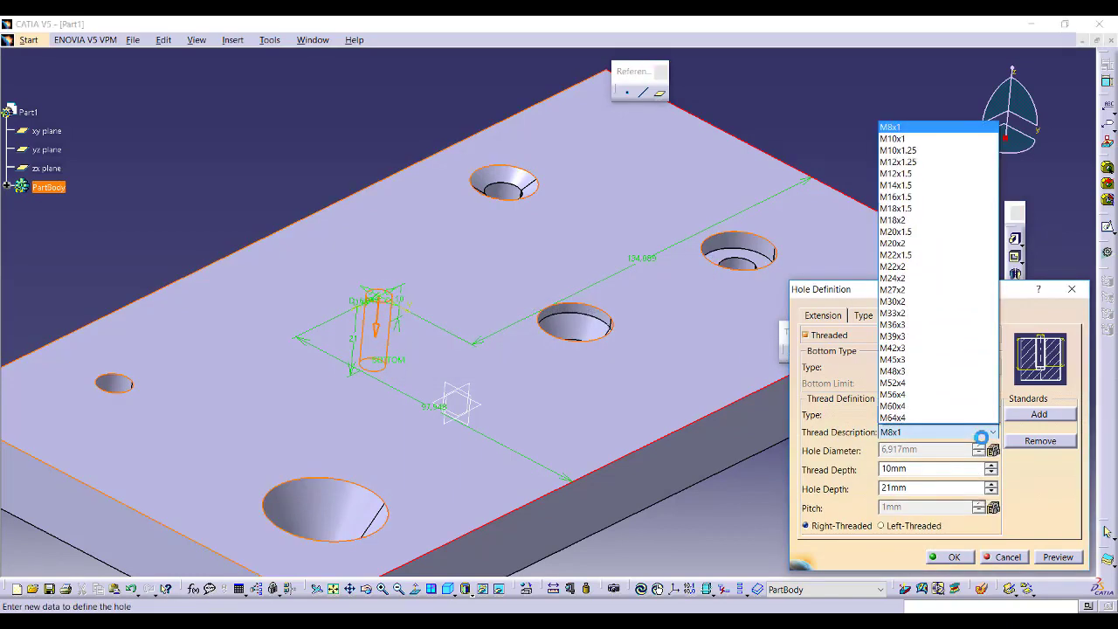
left_click(928, 220)
middle_click_drag(708, 297, 707, 346)
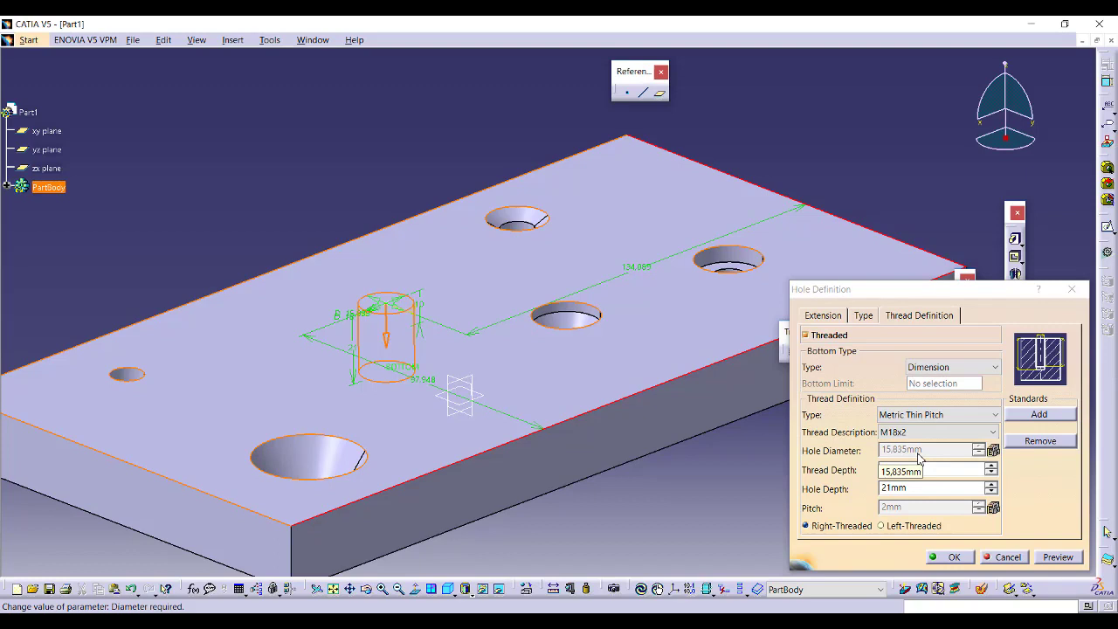
- Set the thread depth to 10 mm, choose a right-hand thread and create the threaded hole
triple_click(919, 469)
type("10")
key("Return")
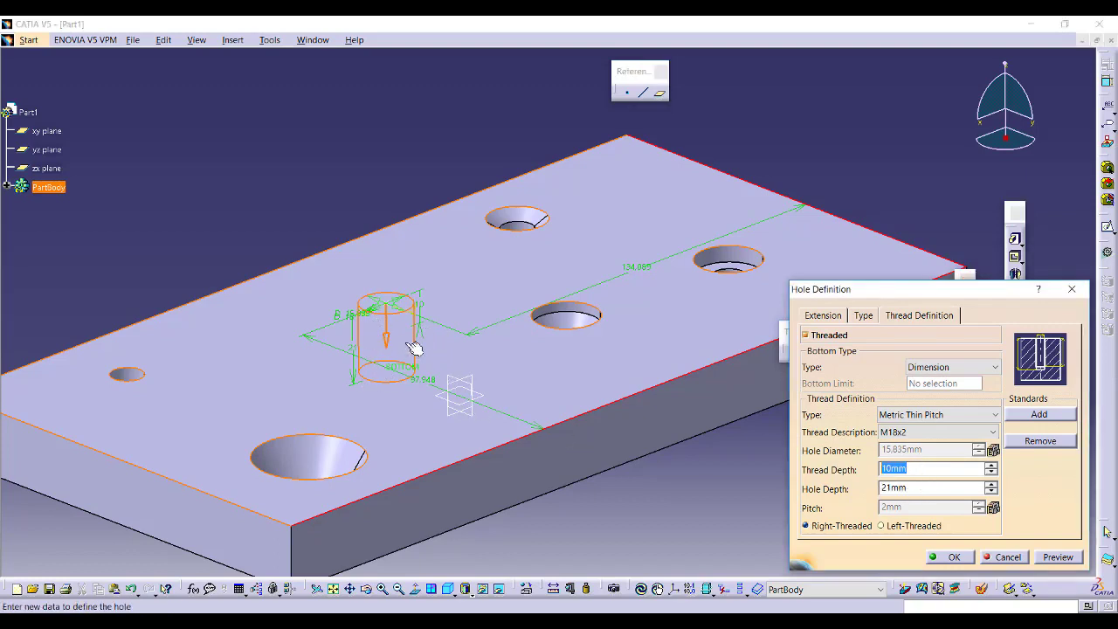
key("Return")
left_click(936, 487)
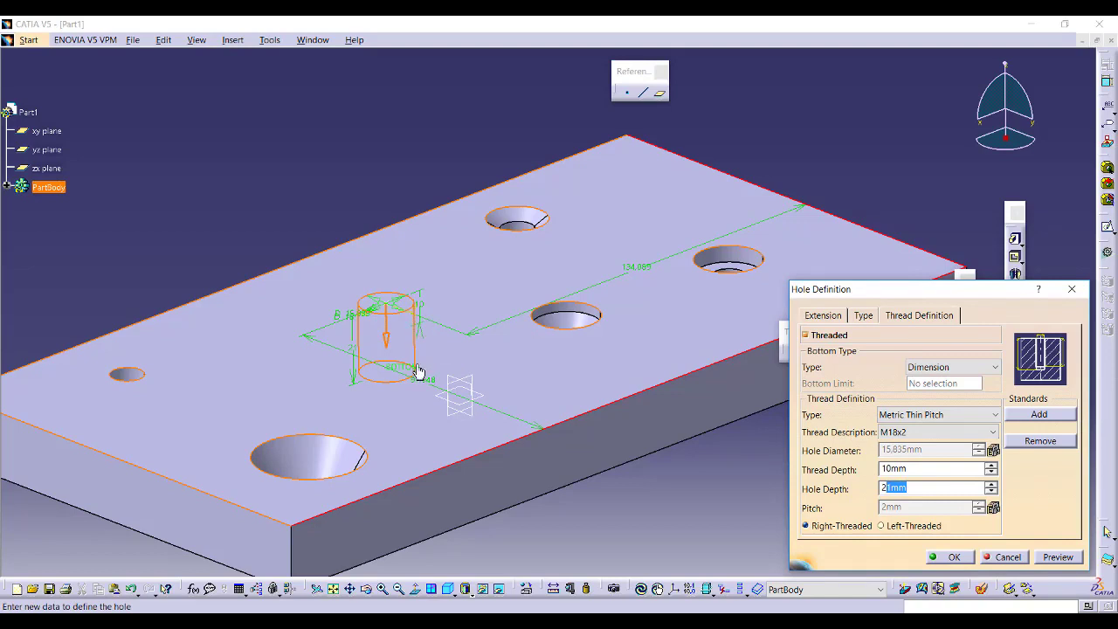
left_click_drag(932, 469, 846, 471)
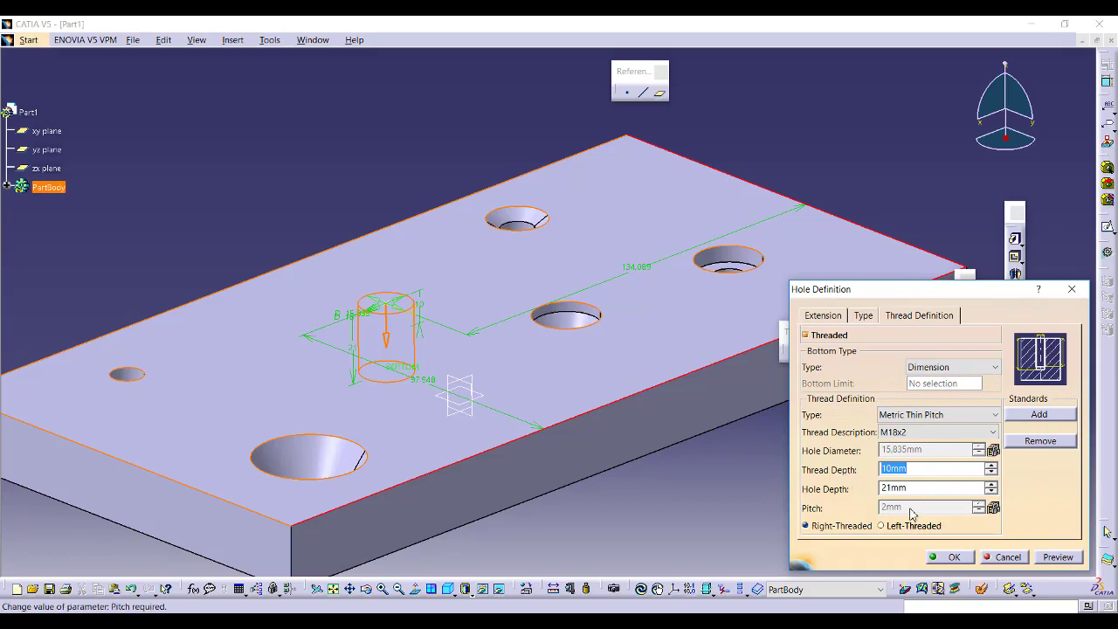
left_click(842, 527)
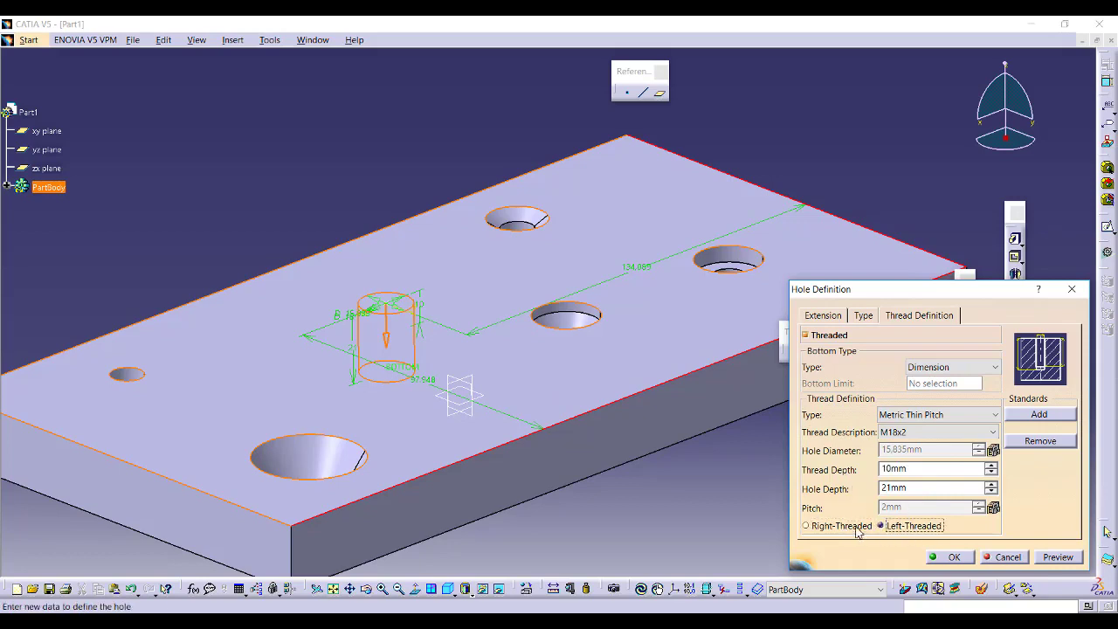
left_click(948, 556)
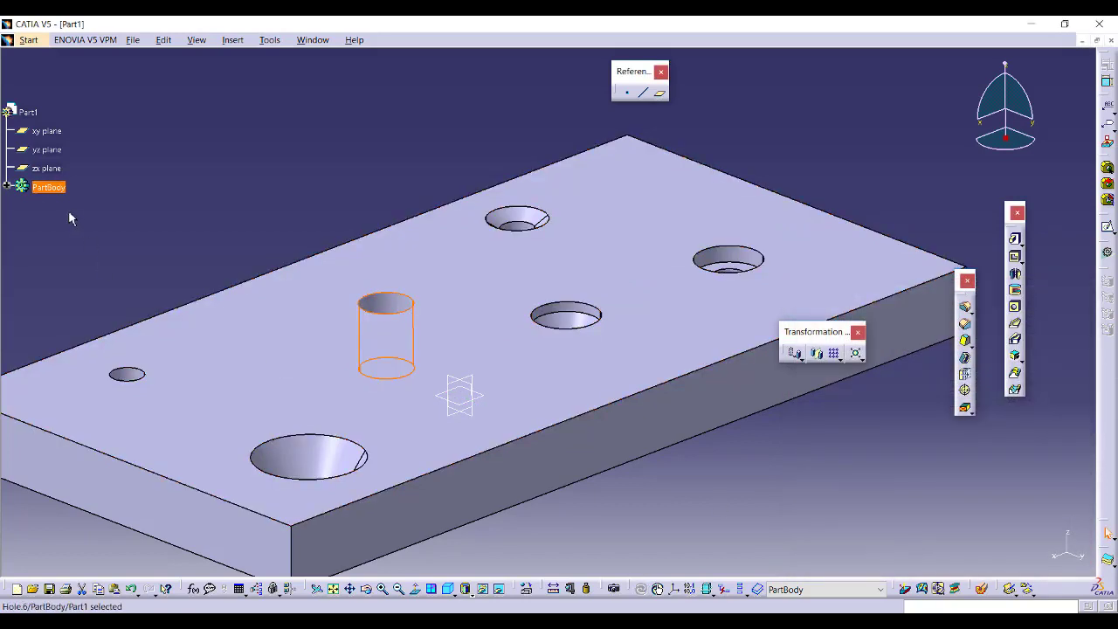
- Expand the part body in the specification tree and examine the holes across the plate
left_click(7, 187)
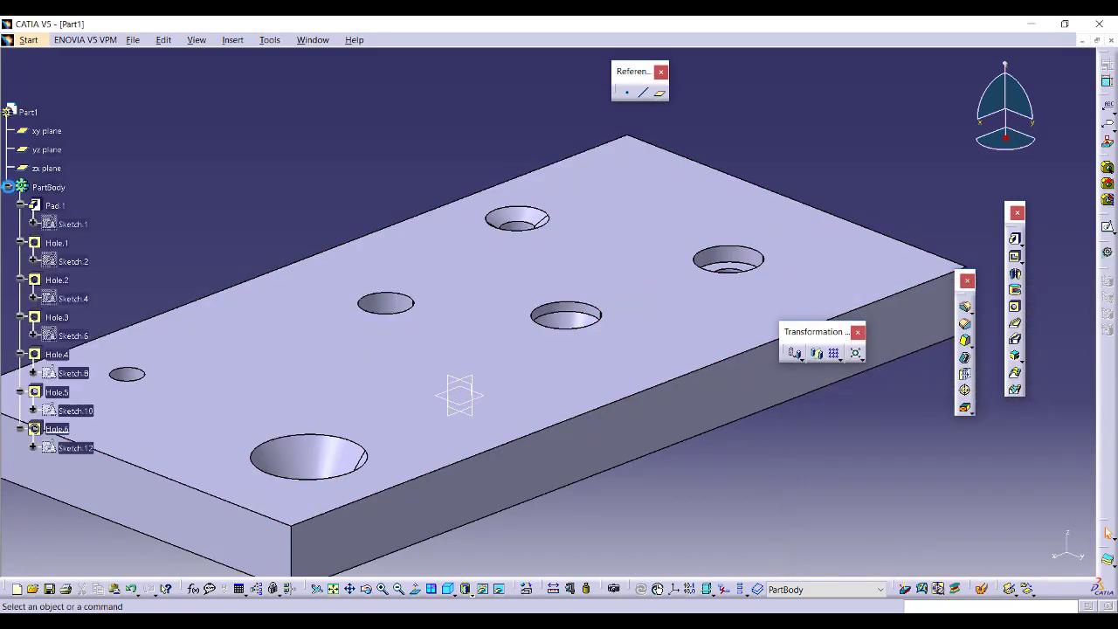
middle_click_drag(209, 419, 389, 340)
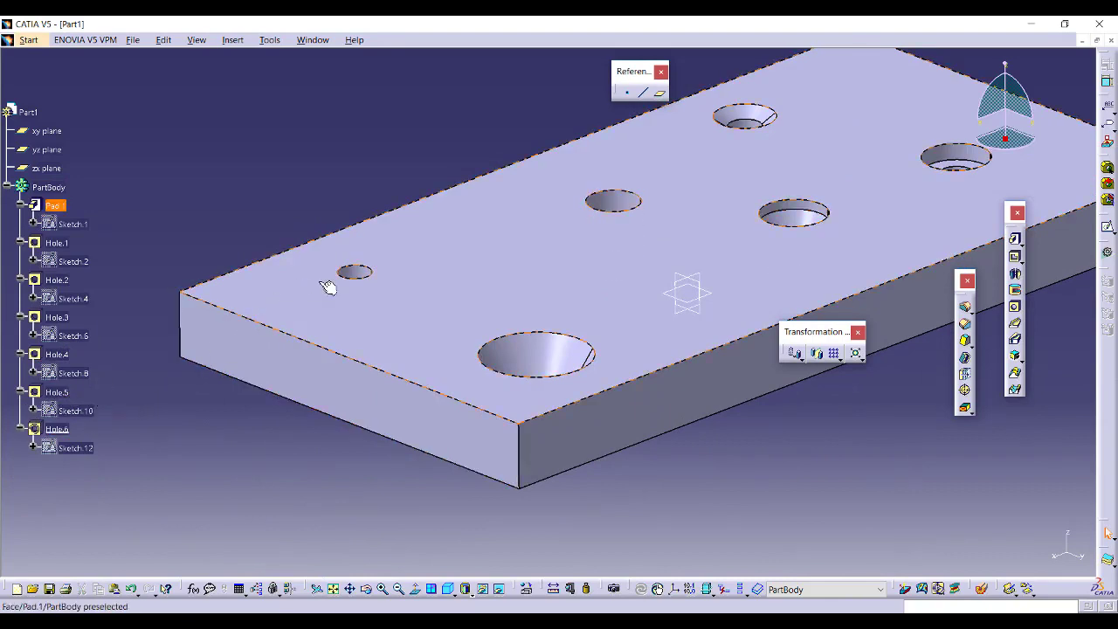
middle_click_drag(709, 281, 634, 385)
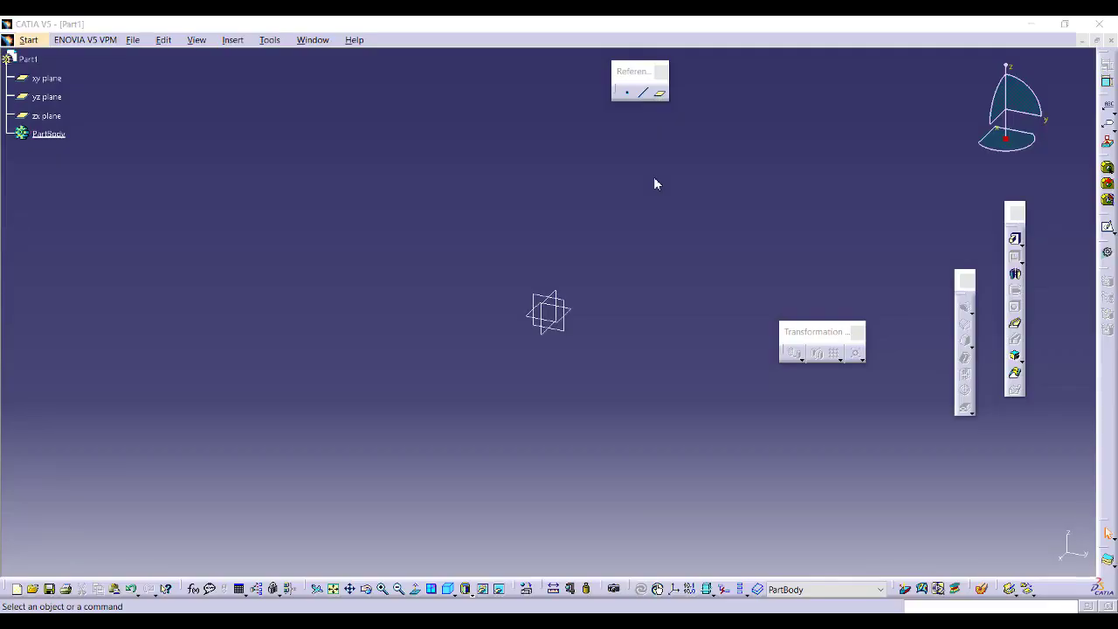
- Sketch a centered rectangle on the xy plane of the empty part, centred on the origin, and leave the sketch
left_click(1107, 228)
left_click(582, 316)
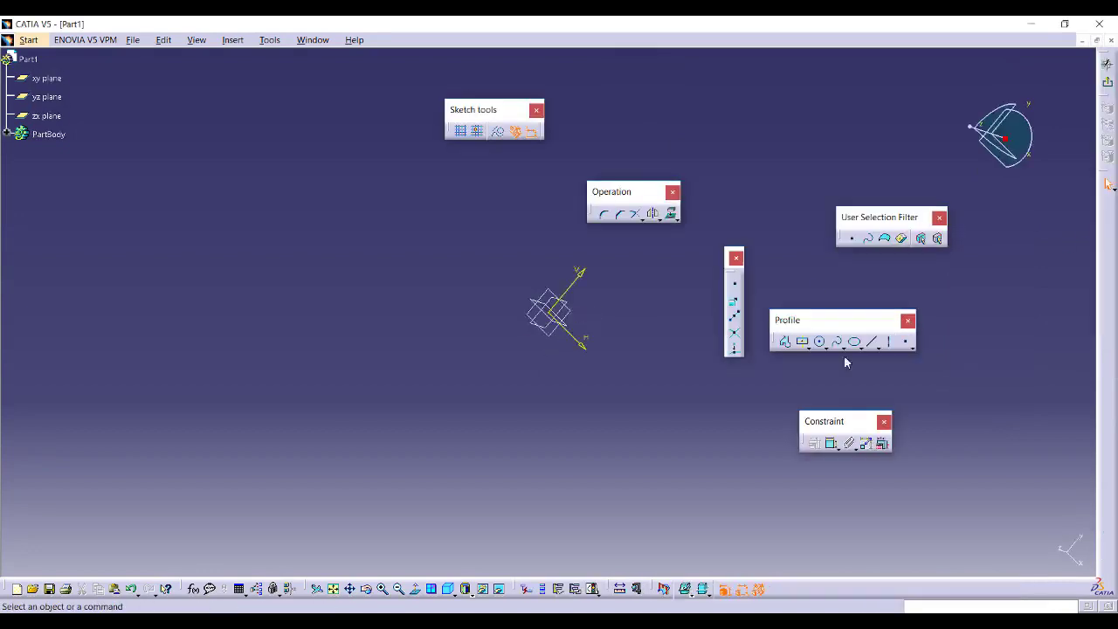
left_click(805, 342)
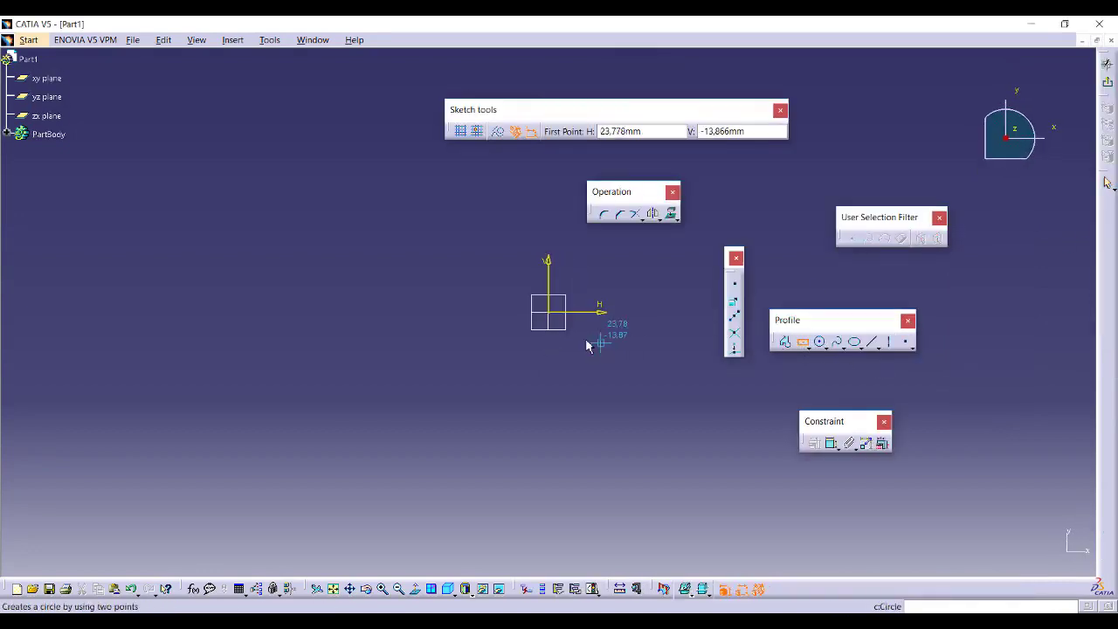
left_click(549, 312)
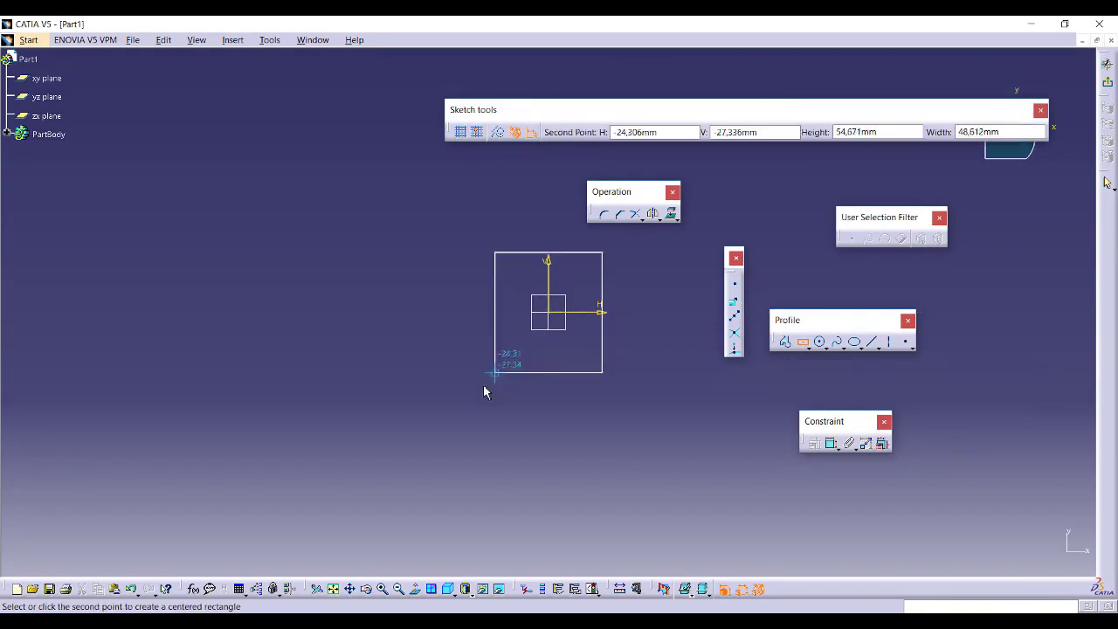
left_click(437, 405)
left_click(1106, 81)
- Extrude the rectangle into a 49 mm high pad
left_click(1014, 238)
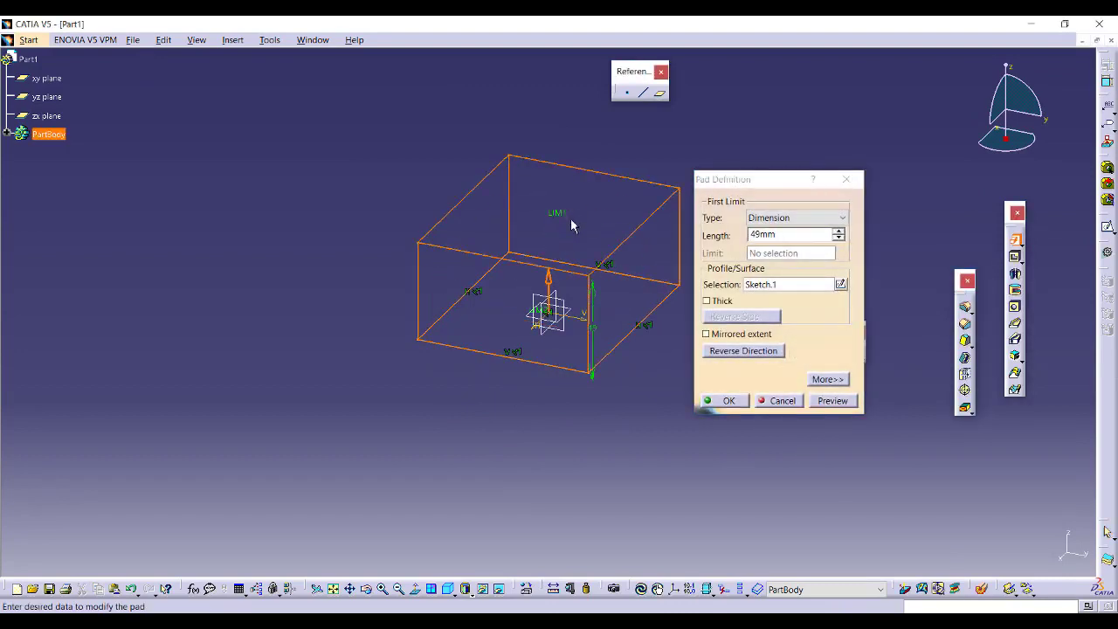
left_click(724, 400)
middle_click_drag(665, 361, 565, 385)
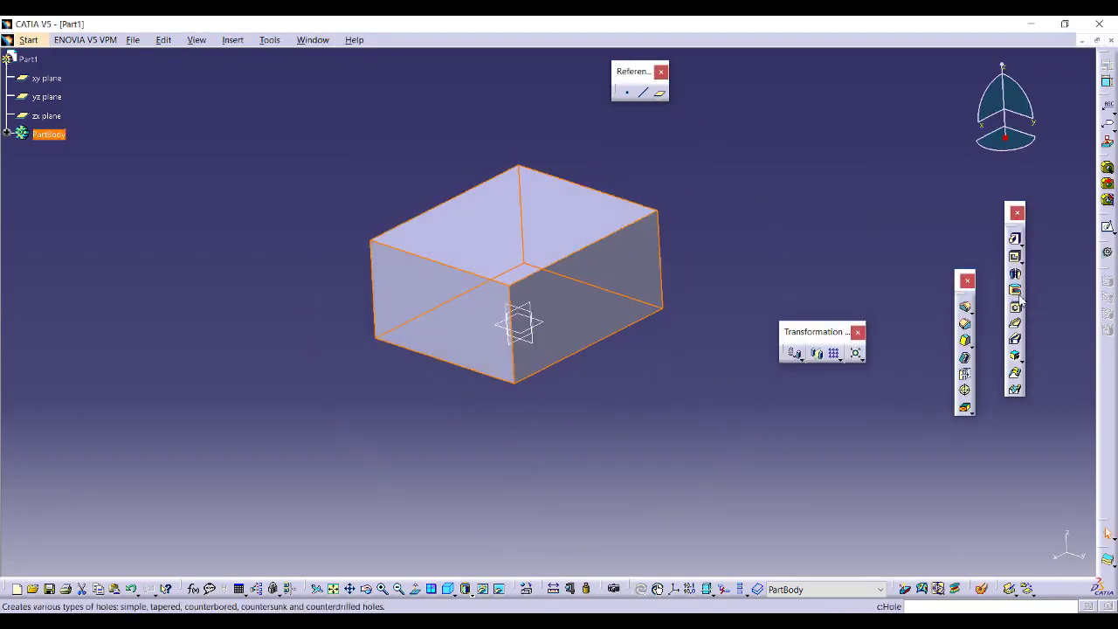
- Hide the Dress-Up Features tools and display them again
left_click(967, 280)
right_click(1109, 288)
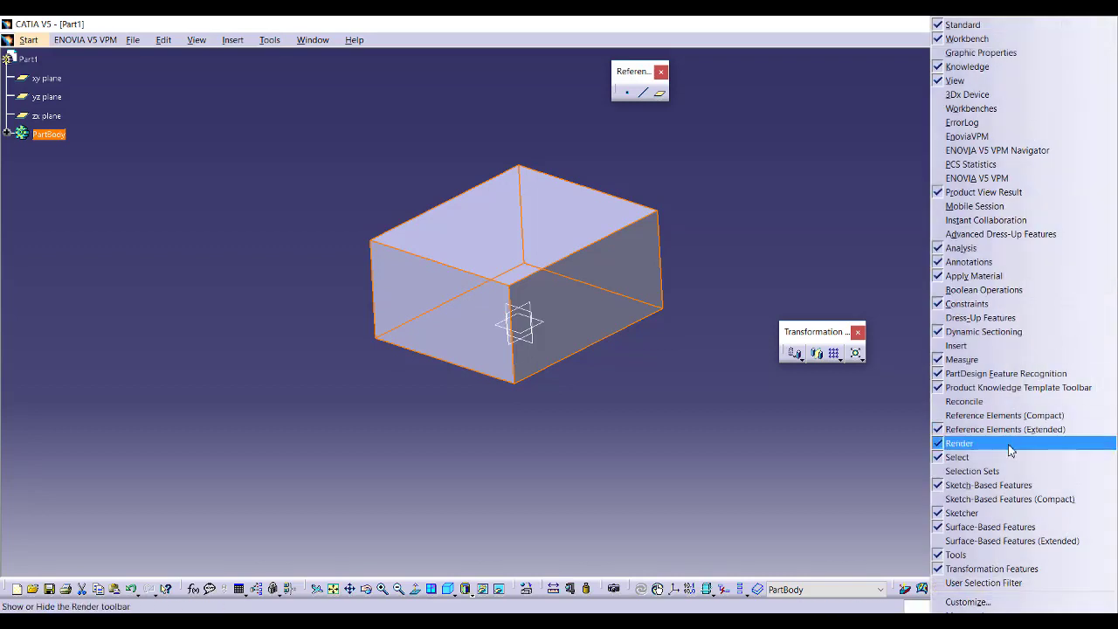
left_click(996, 318)
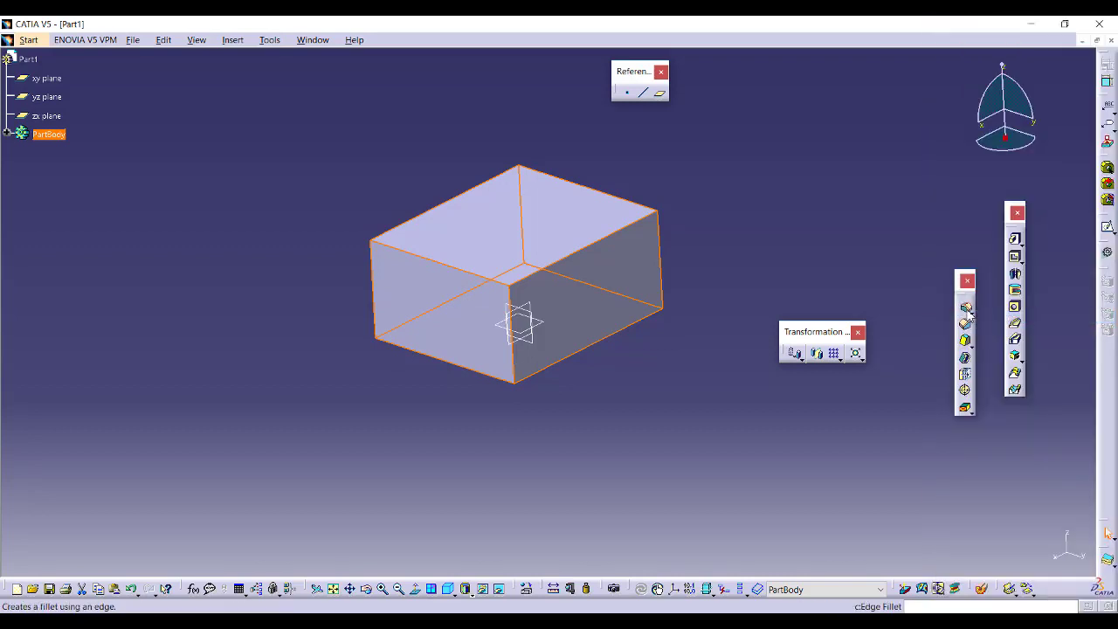
- Apply an 11 mm edge fillet to one of the block's near upper edges, and undo it
left_click(966, 309)
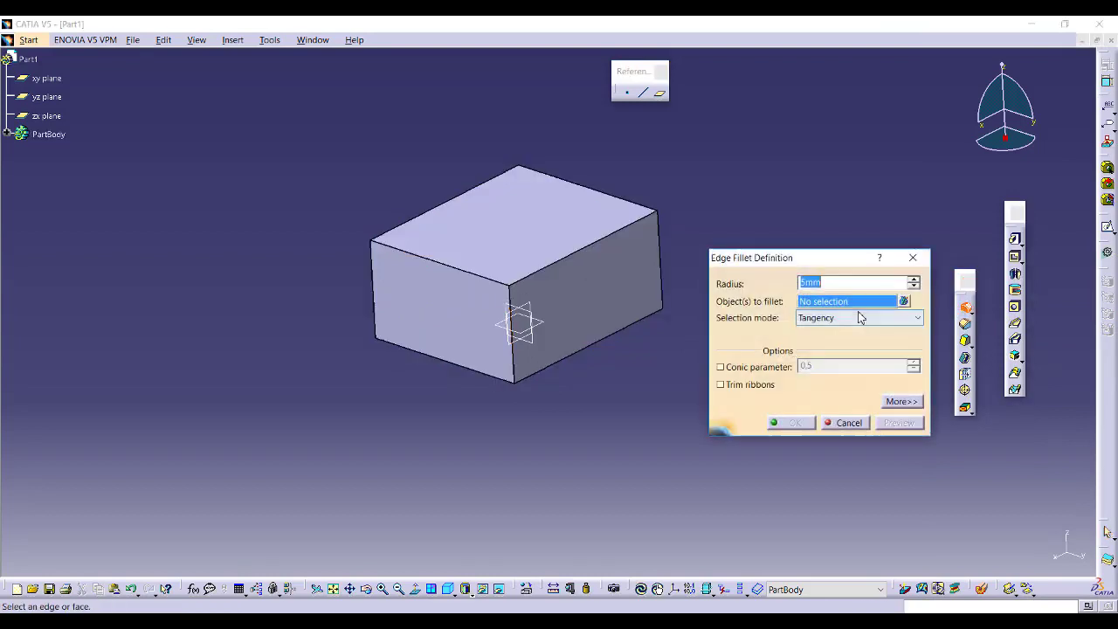
middle_click_drag(542, 262, 516, 268)
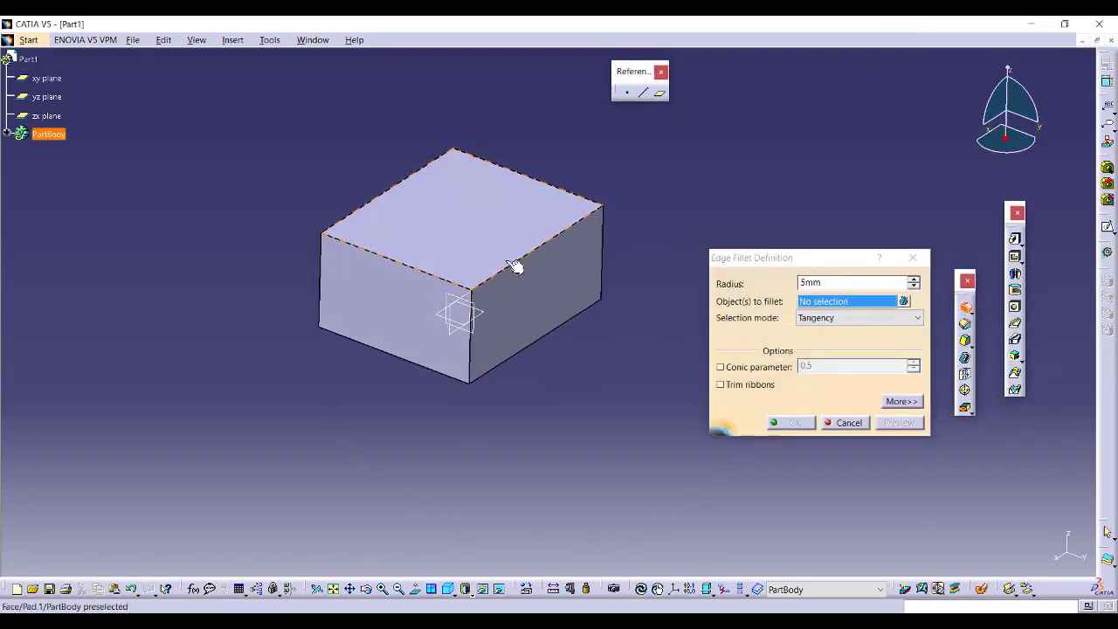
left_click(571, 239)
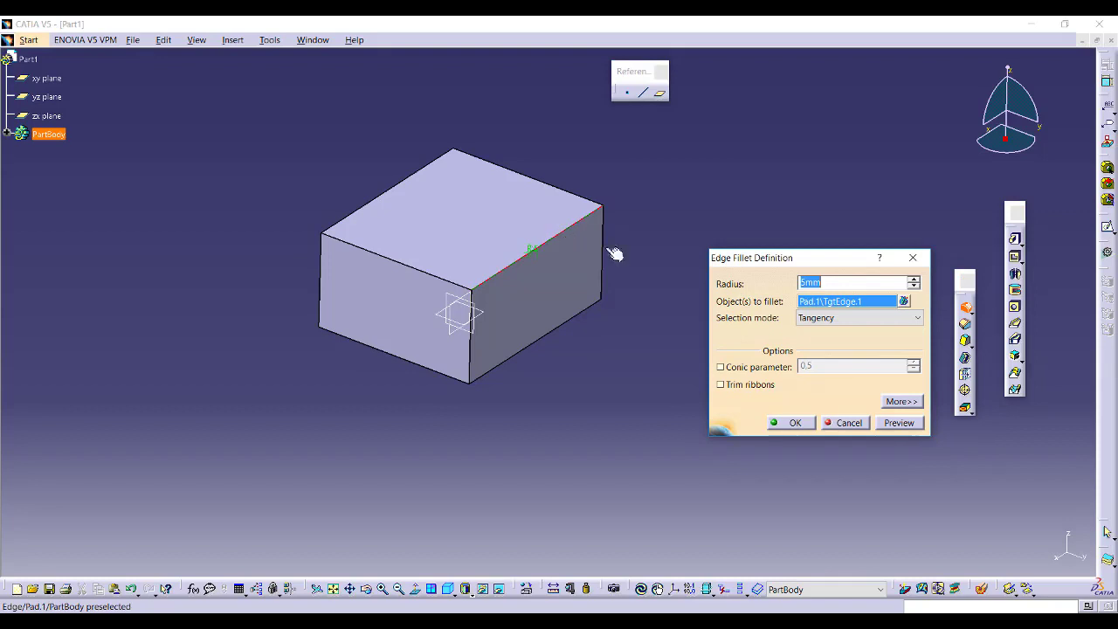
left_click(916, 279)
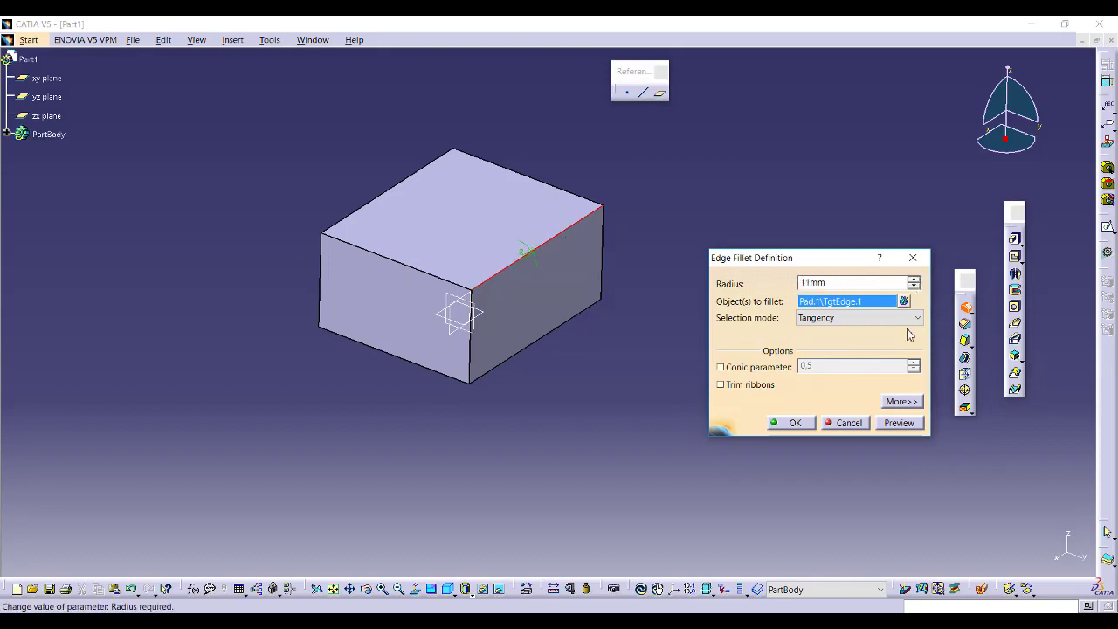
left_click(899, 423)
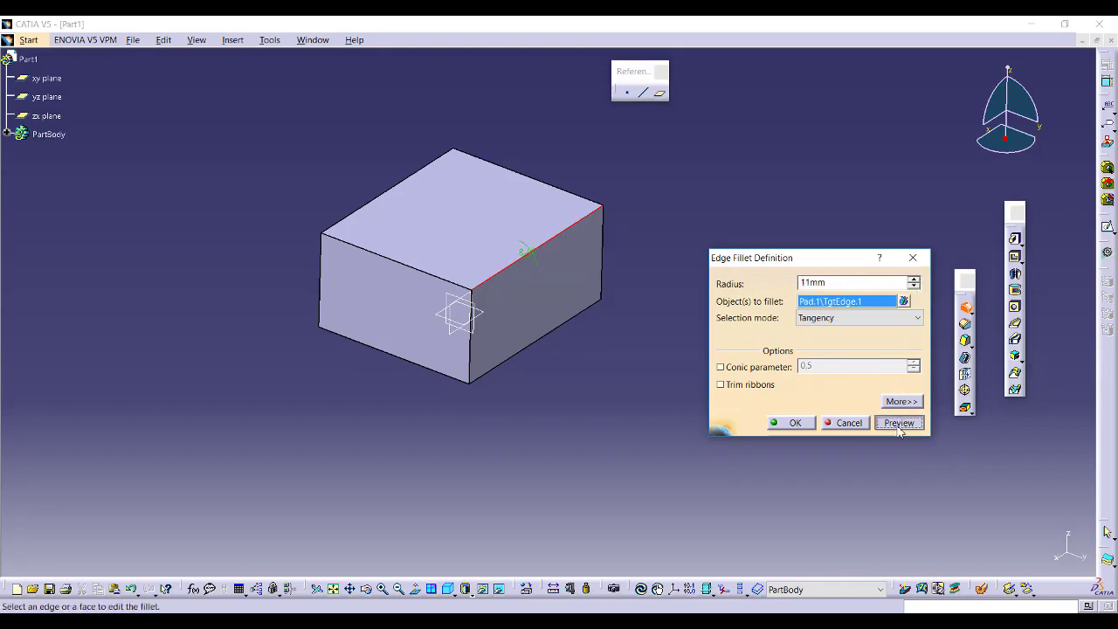
left_click(792, 423)
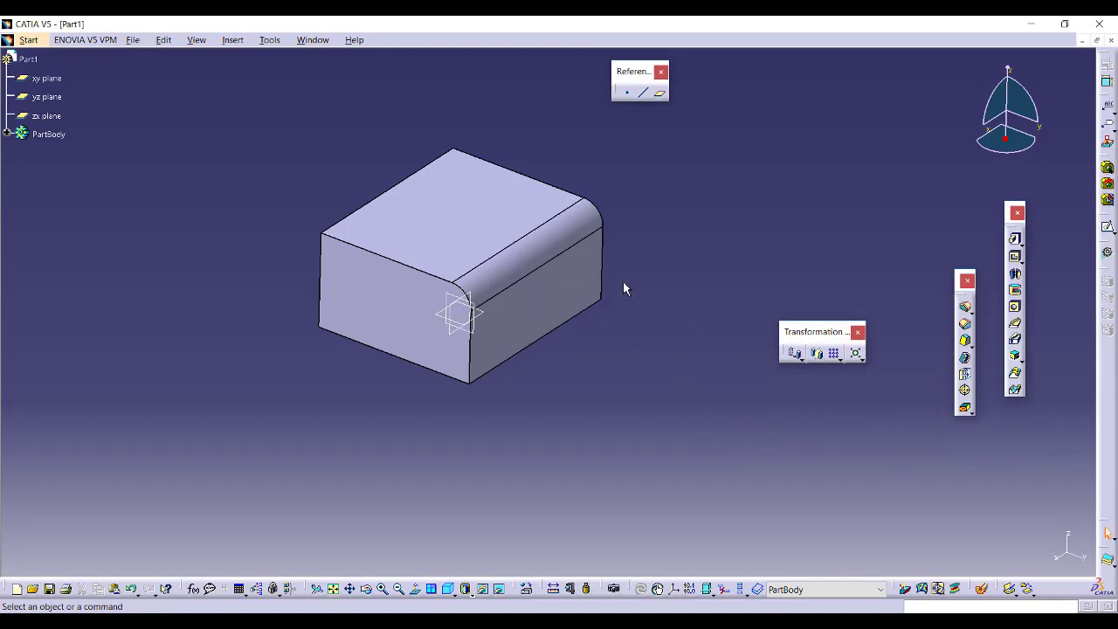
key("ctrl+z")
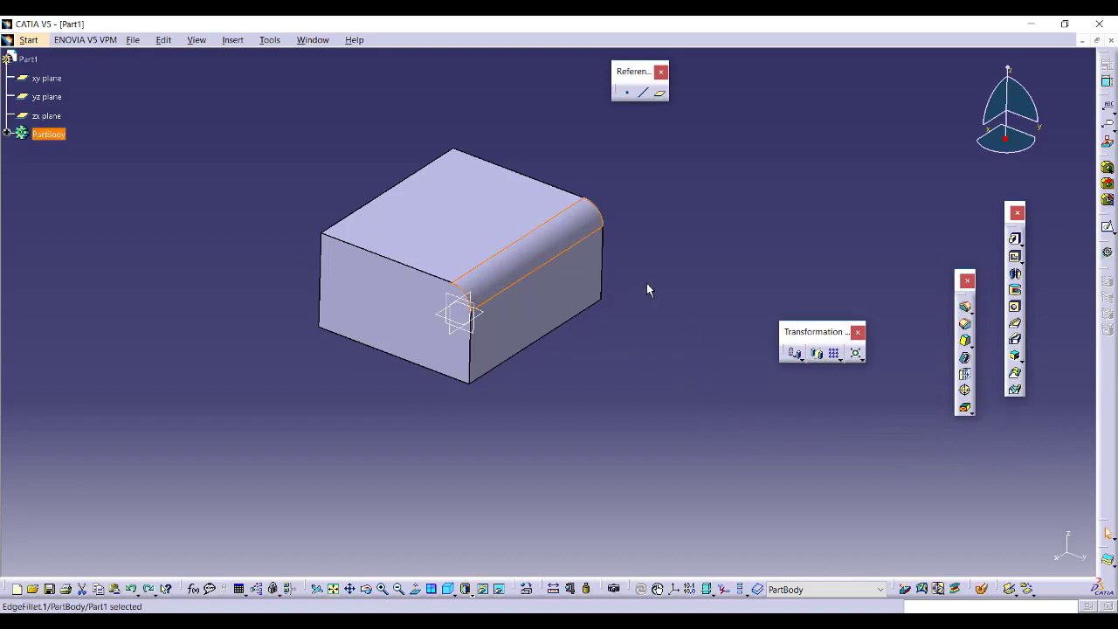
- Fillet the block's other near upper edge with a 5 mm radius and select the fillet face
left_click(400, 264)
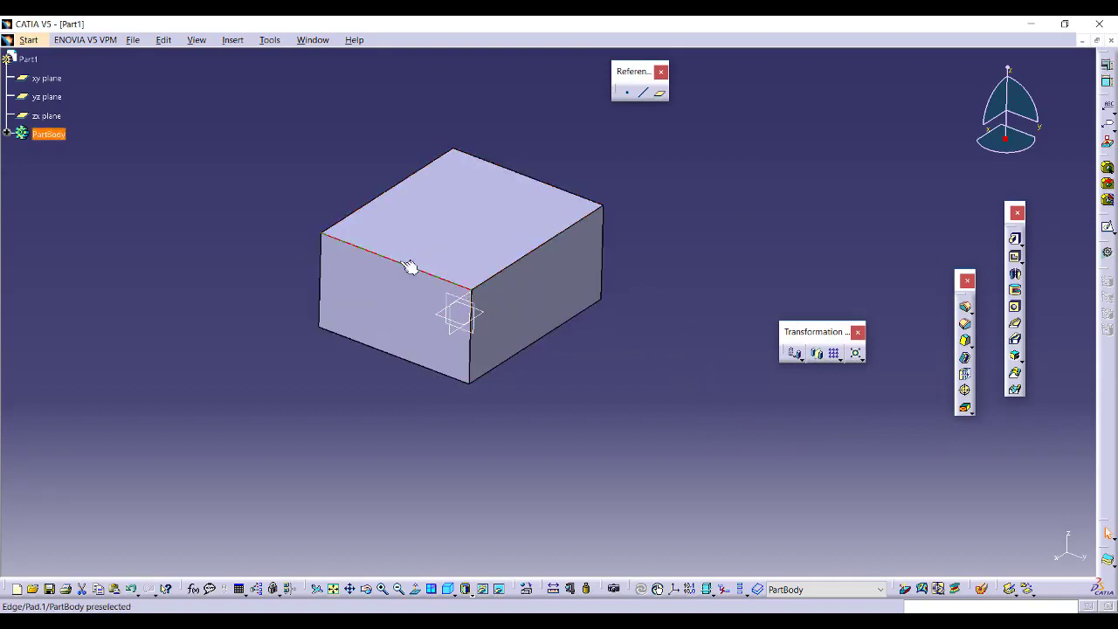
left_click(964, 309)
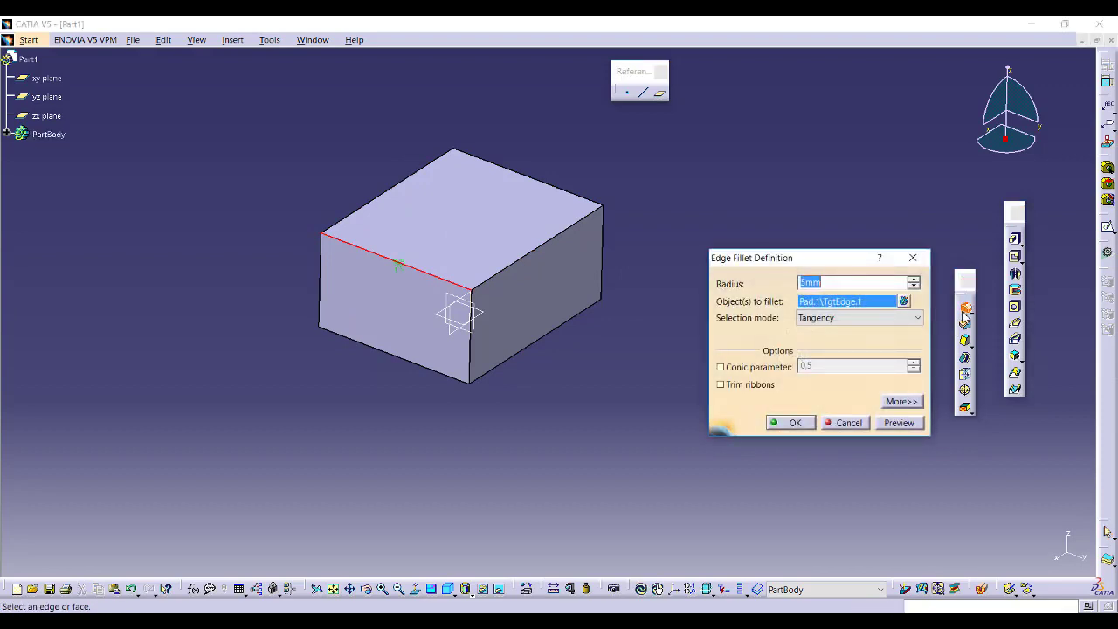
key("Return")
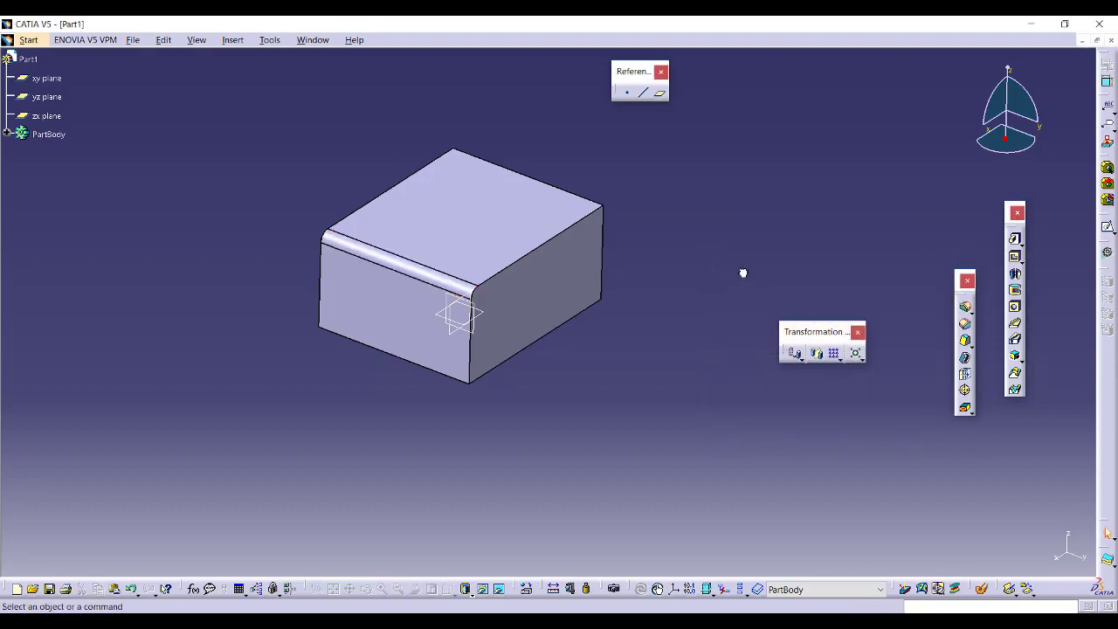
left_click(428, 267)
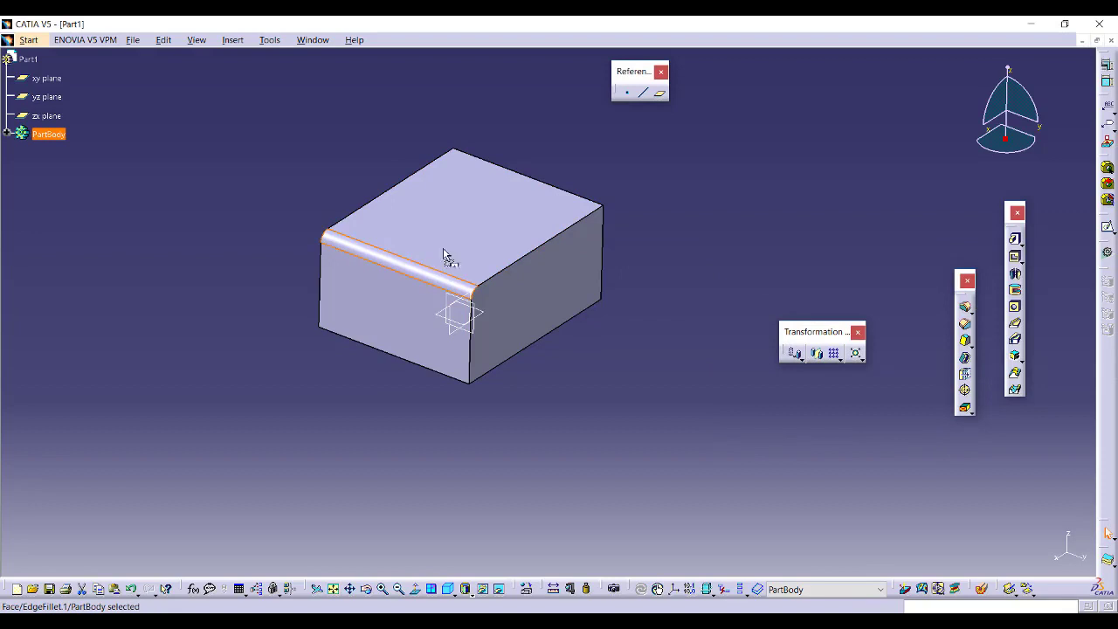
- Copy the existing edge fillet onto the block's opposite parallel upper edge and onto one of its parallel lower edges
middle_click_drag(655, 297, 607, 300)
middle_click_drag(524, 293, 470, 238)
left_click(449, 236)
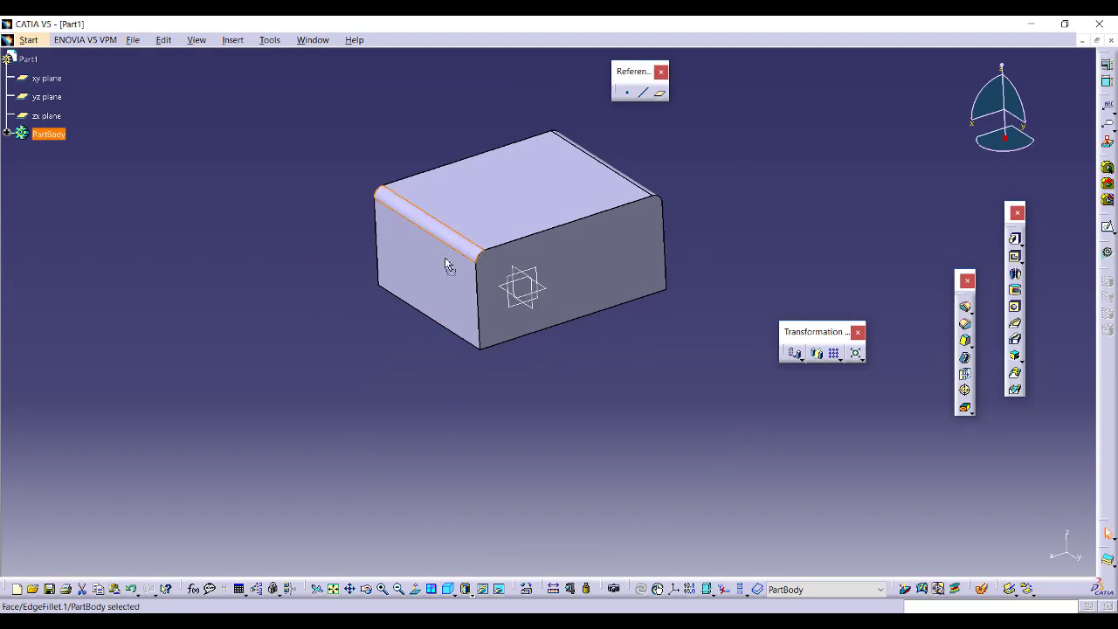
middle_click_drag(437, 274, 424, 324)
left_click(441, 321, "ctrl")
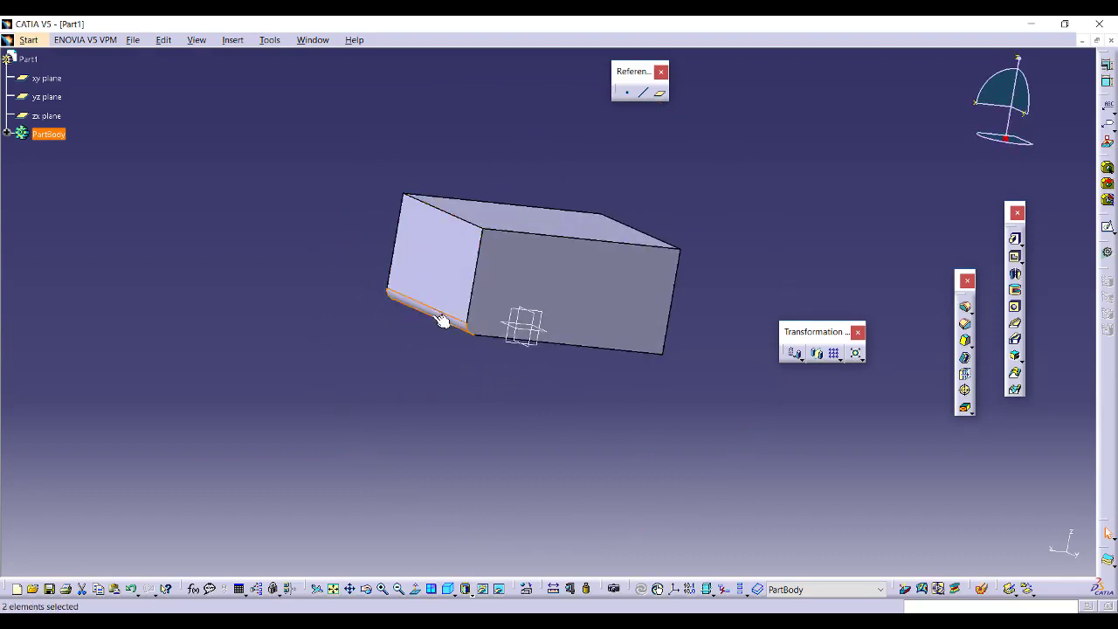
left_click(473, 229)
middle_click_drag(472, 232, 273, 278)
- Open the fillet on the block's near upper edge for editing and set its radius to 12 mm
double_click(437, 268)
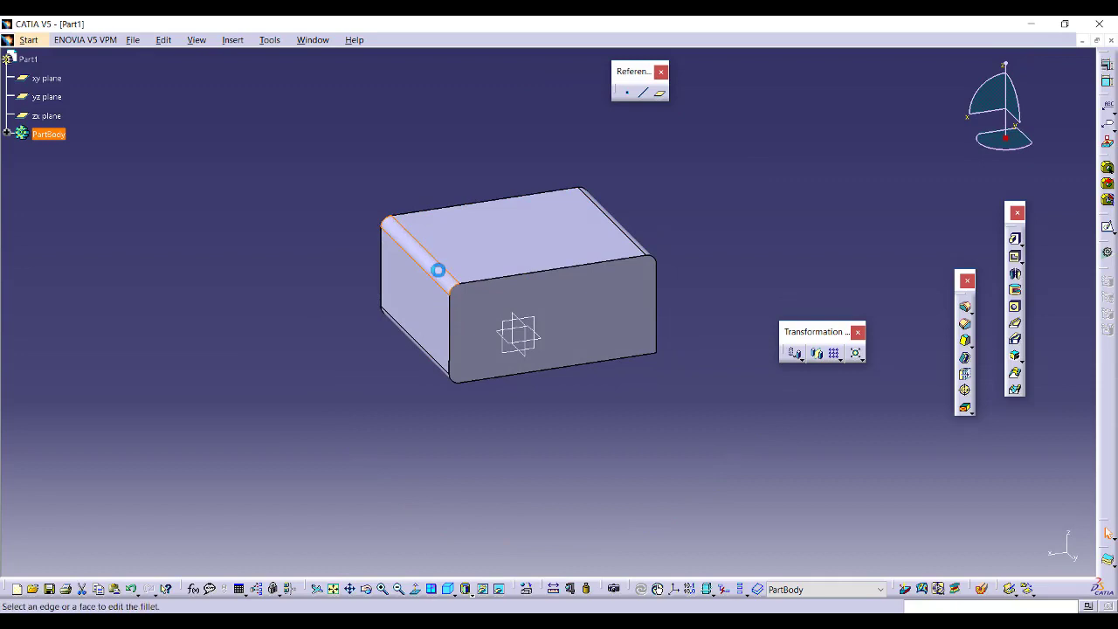
type("20")
key("Return")
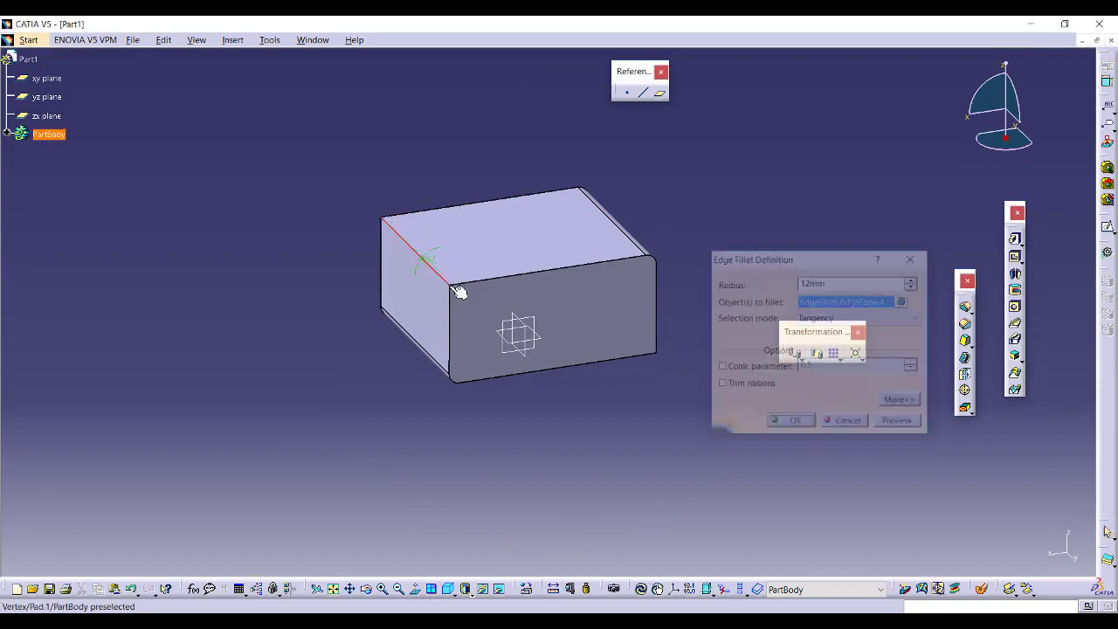
- Apply a 12 mm edge fillet to the dark side face's upper edge only, using the Minimal selection mode
mouse_move(683, 260)
middle_mouse_down()
mouse_move(634, 242)
mouse_move(652, 215)
mouse_move(682, 225)
mouse_move(675, 270)
middle_mouse_up()
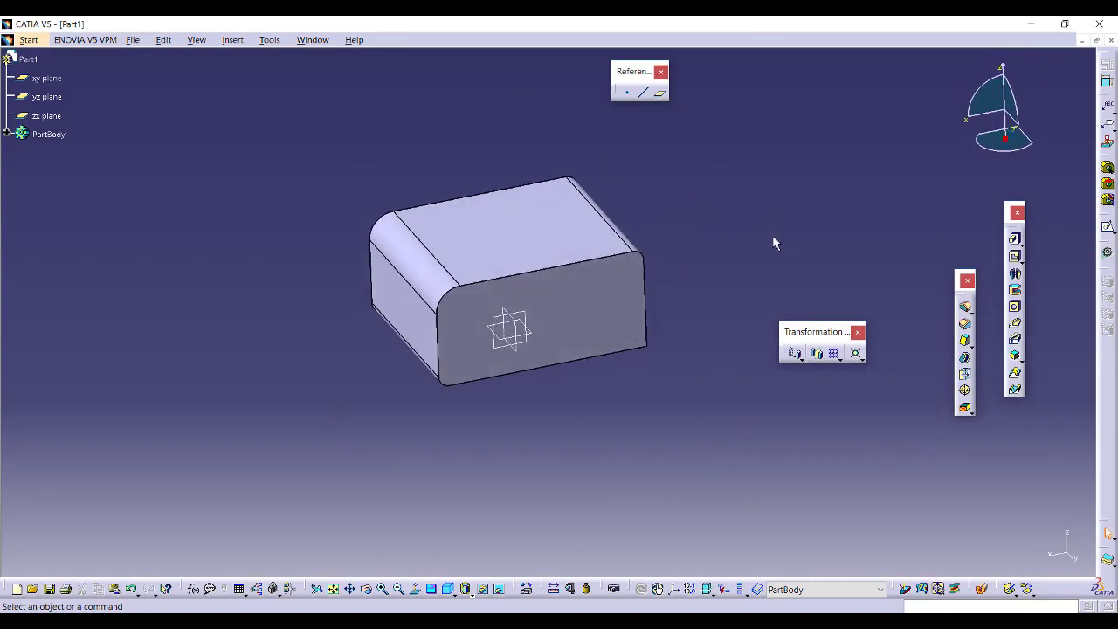
left_click(965, 307)
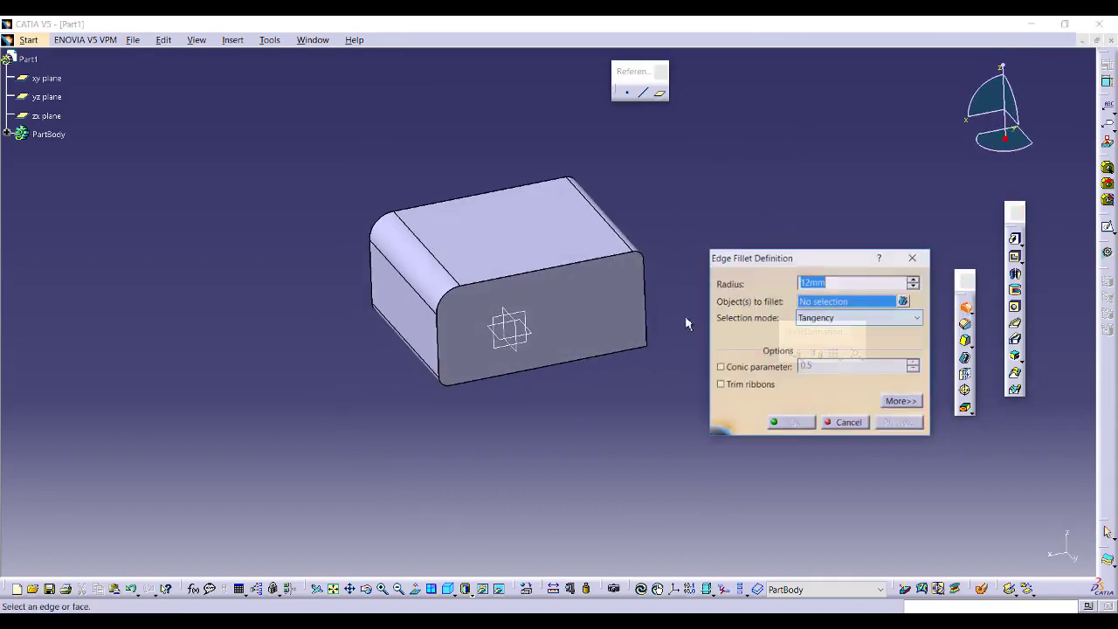
left_click(599, 266)
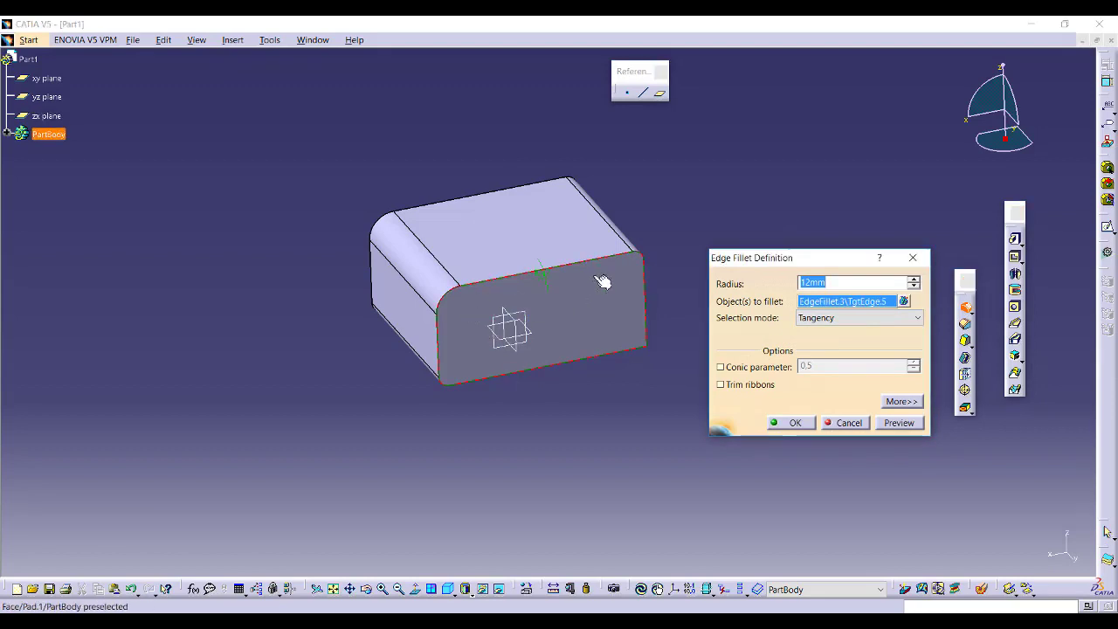
left_click(855, 318)
left_click(856, 341)
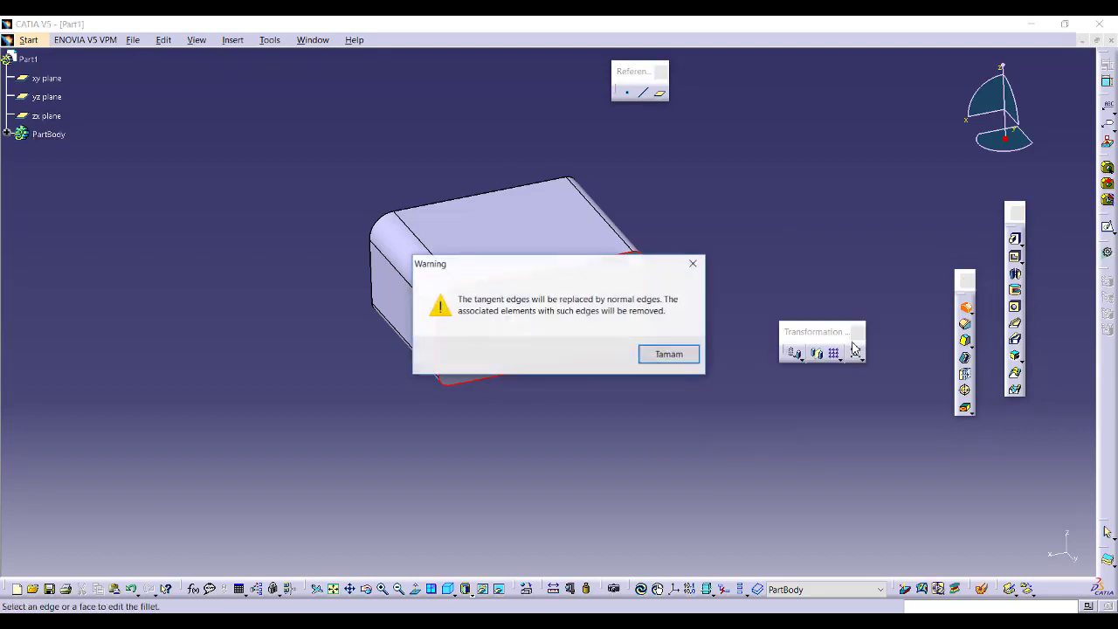
left_click(671, 356)
left_click(892, 424)
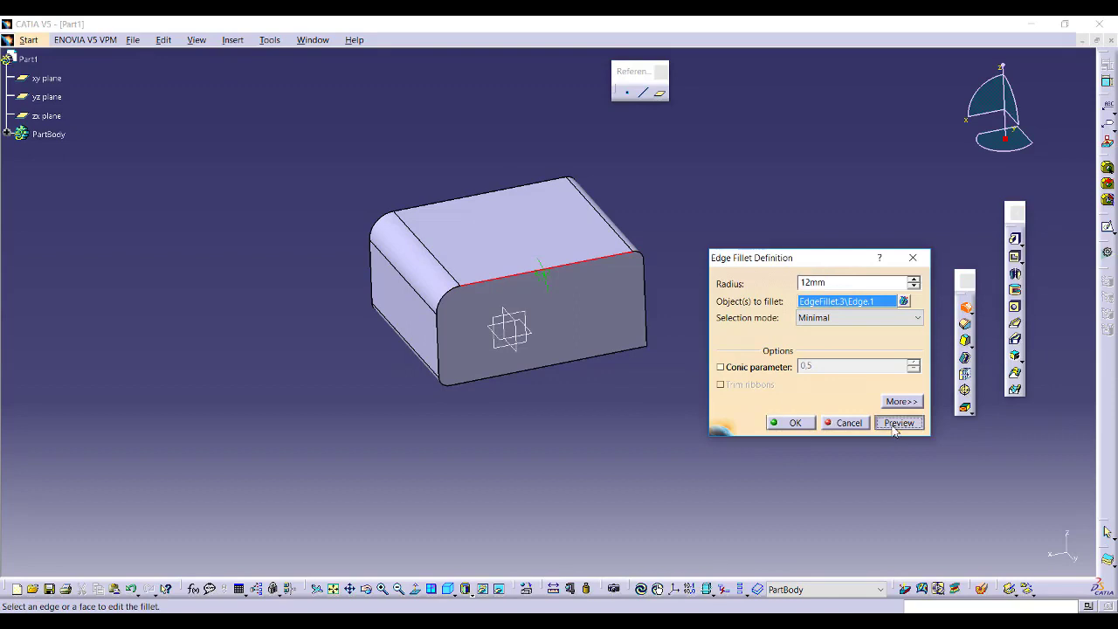
left_click(789, 423)
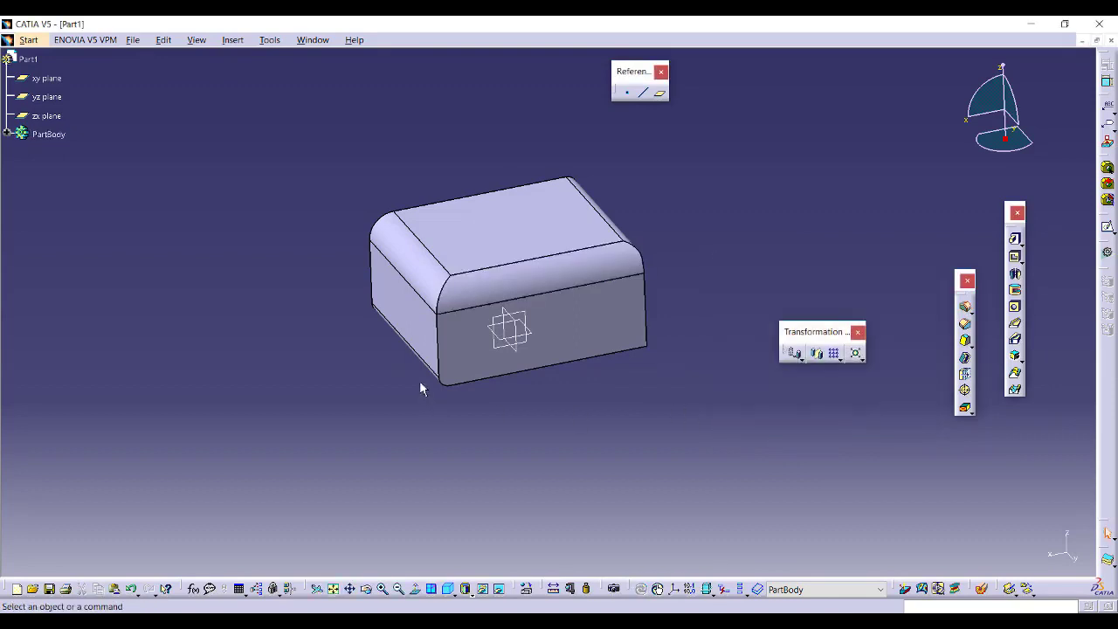
- Start a sketch on the block's large underside face and draw a circle near one corner
middle_click_drag(422, 385, 481, 424)
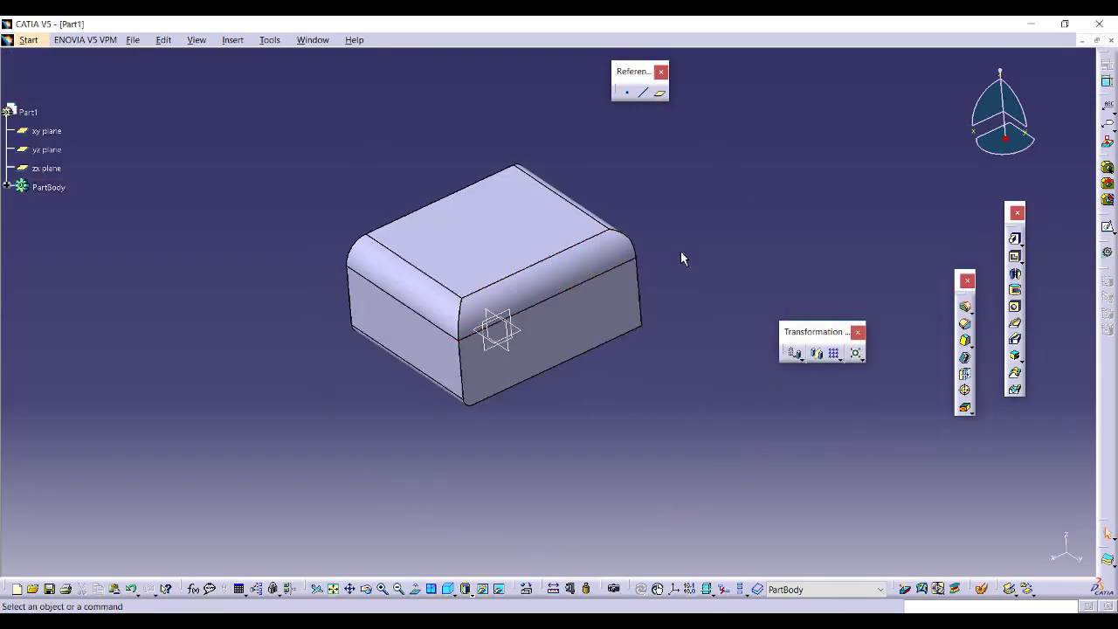
middle_click_drag(529, 286, 649, 273)
middle_click_drag(584, 358, 605, 333)
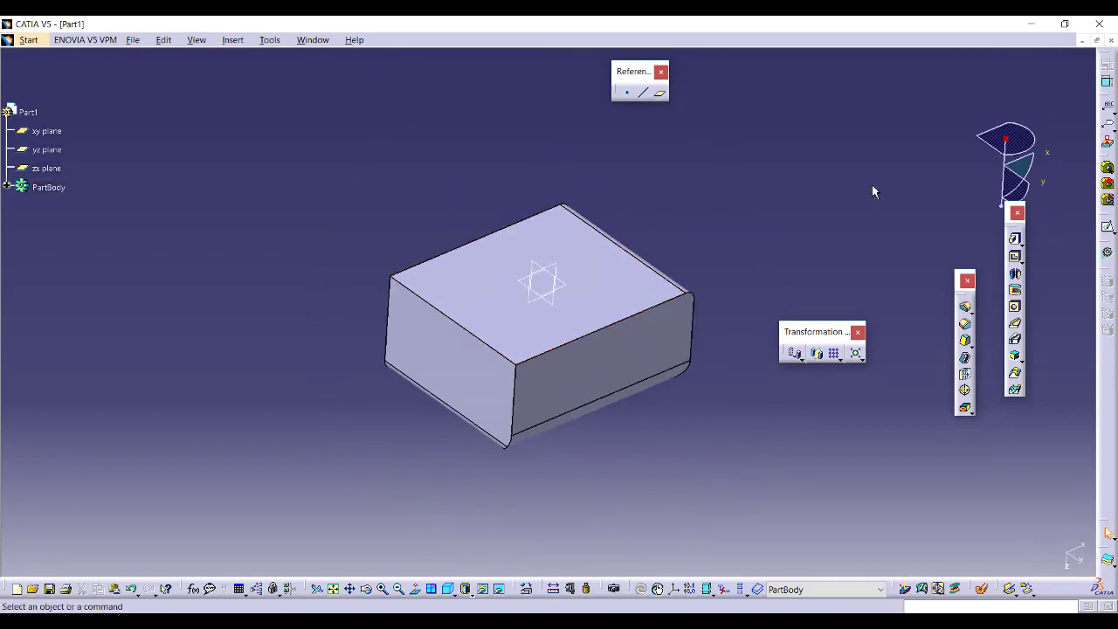
left_click(1105, 227)
left_click(483, 290)
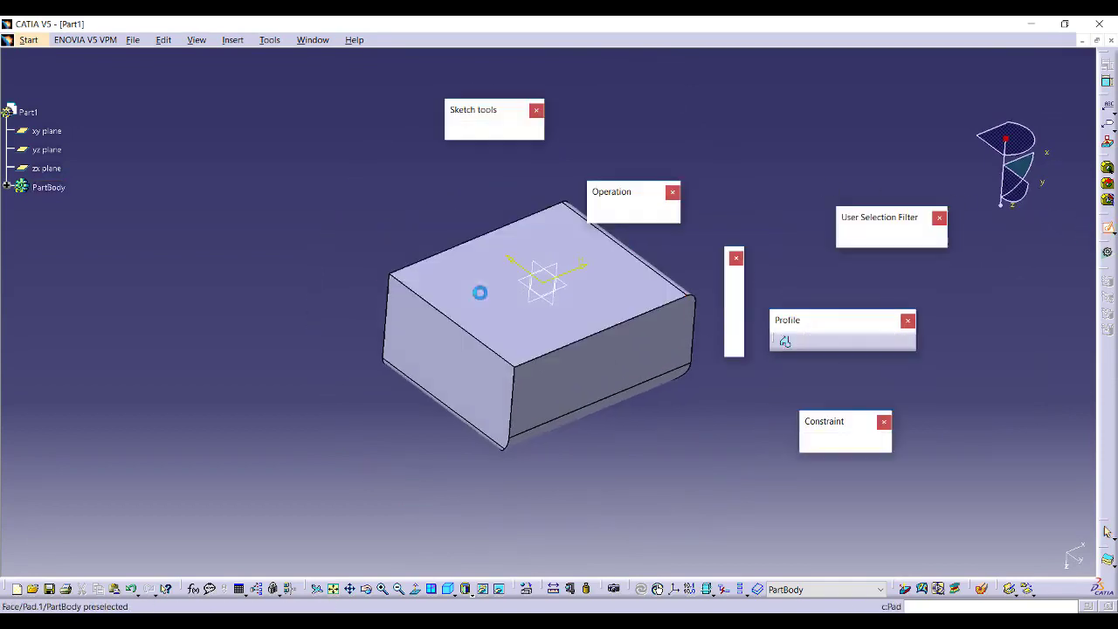
mouse_move(519, 392)
middle_mouse_down()
mouse_move(501, 445)
mouse_move(512, 399)
mouse_move(554, 367)
middle_mouse_up()
left_click(820, 341)
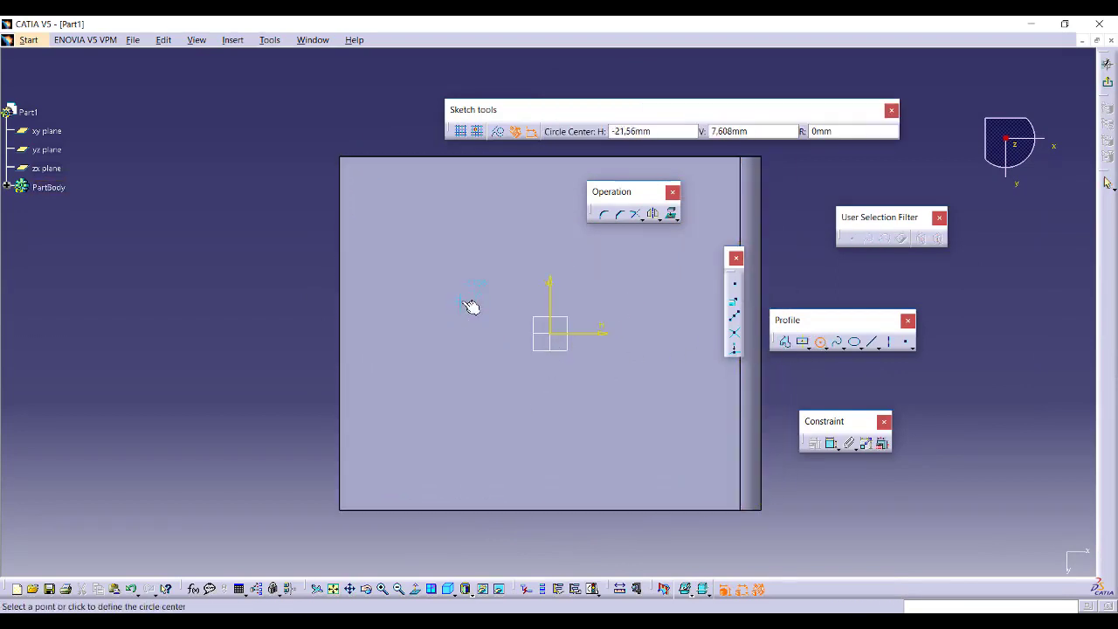
left_click(422, 291)
left_click(434, 239)
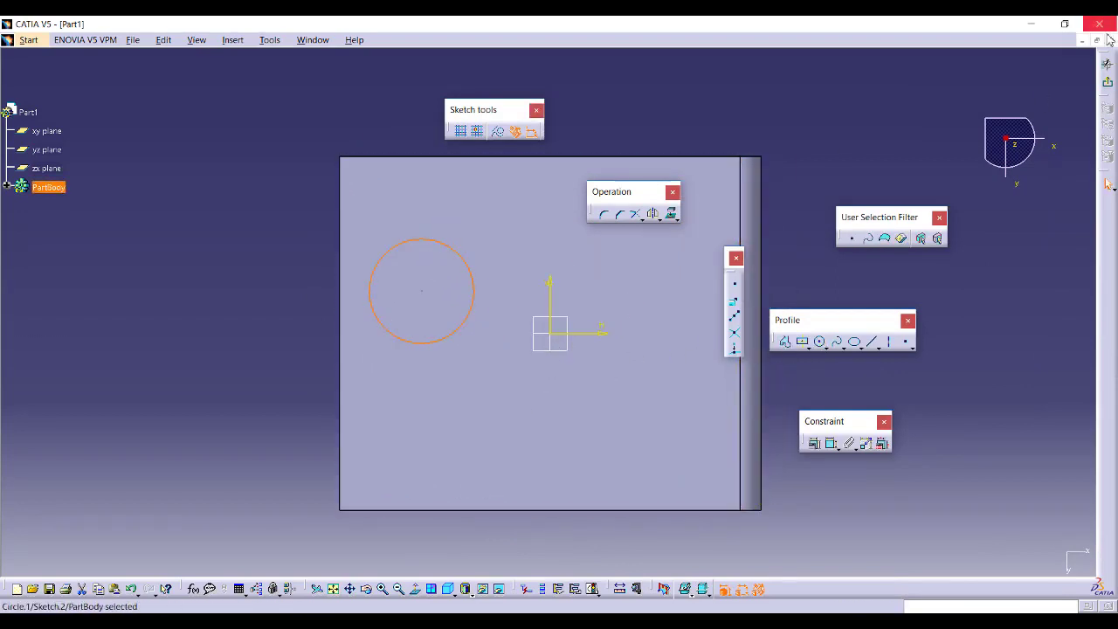
- Draw a second, larger circle close to the first and extrude both circles into 49 mm high pads
left_click(821, 342)
middle_click_drag(452, 292, 412, 196)
left_click(473, 350)
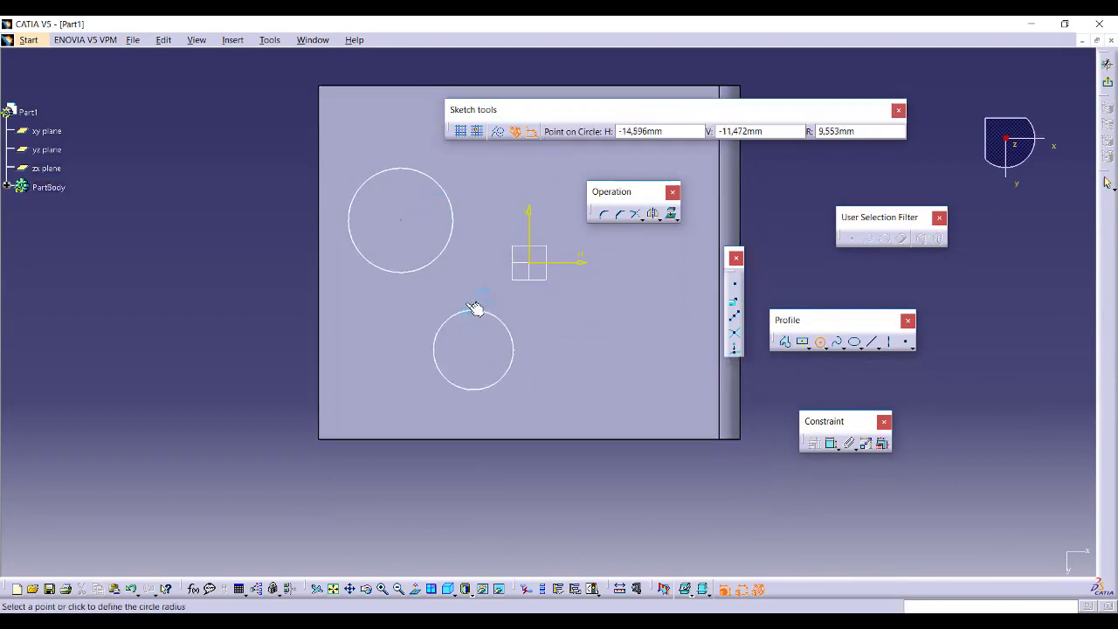
left_click(473, 291)
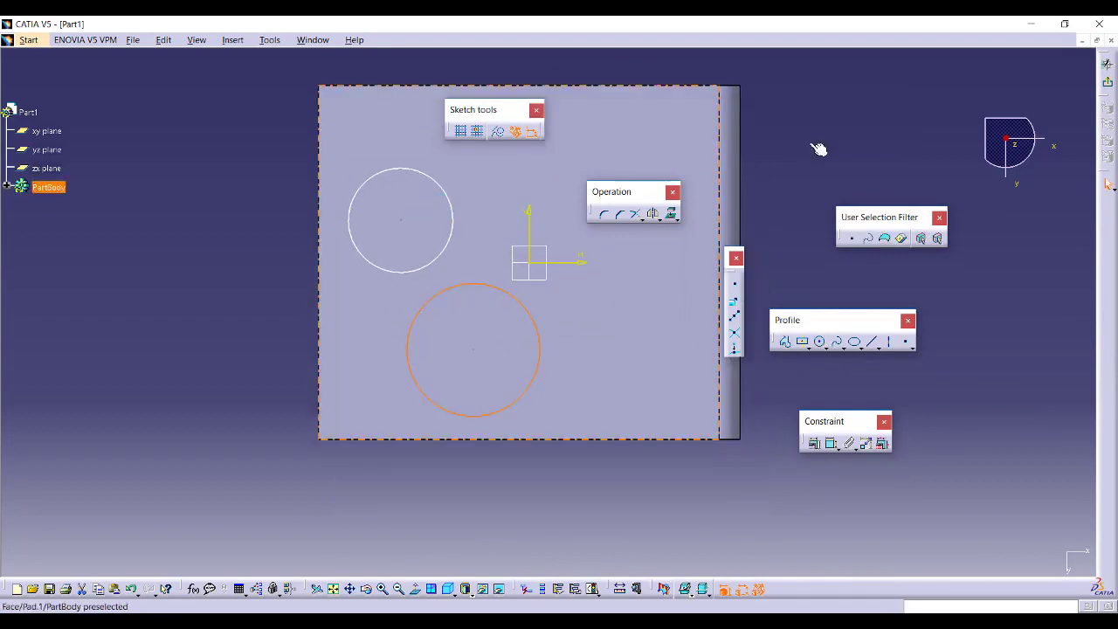
left_click(1106, 63)
left_click(964, 307)
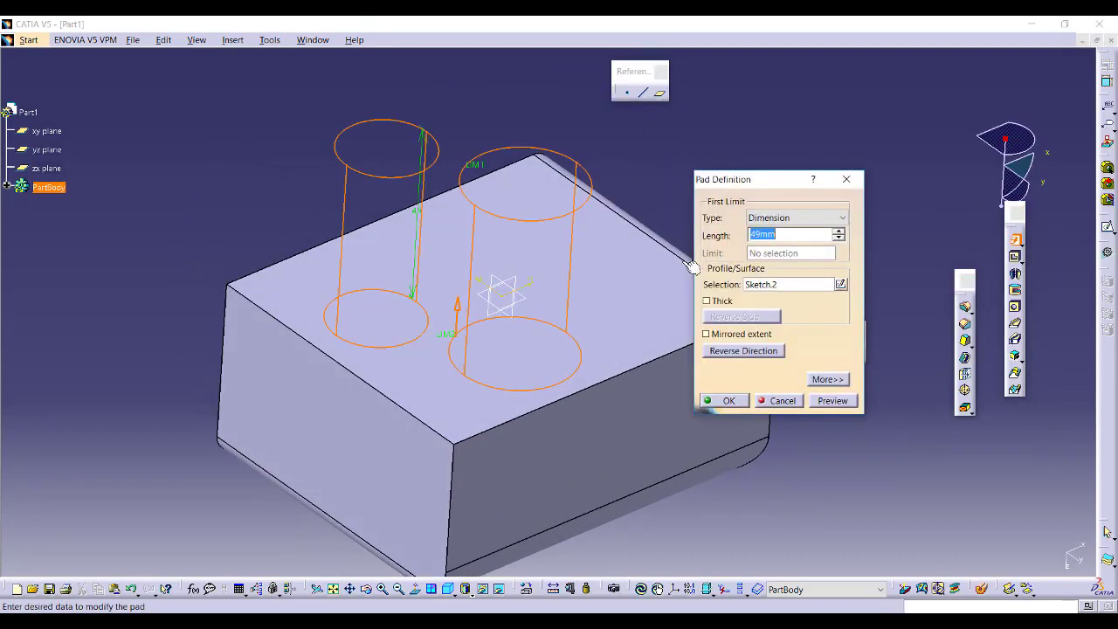
key("Return")
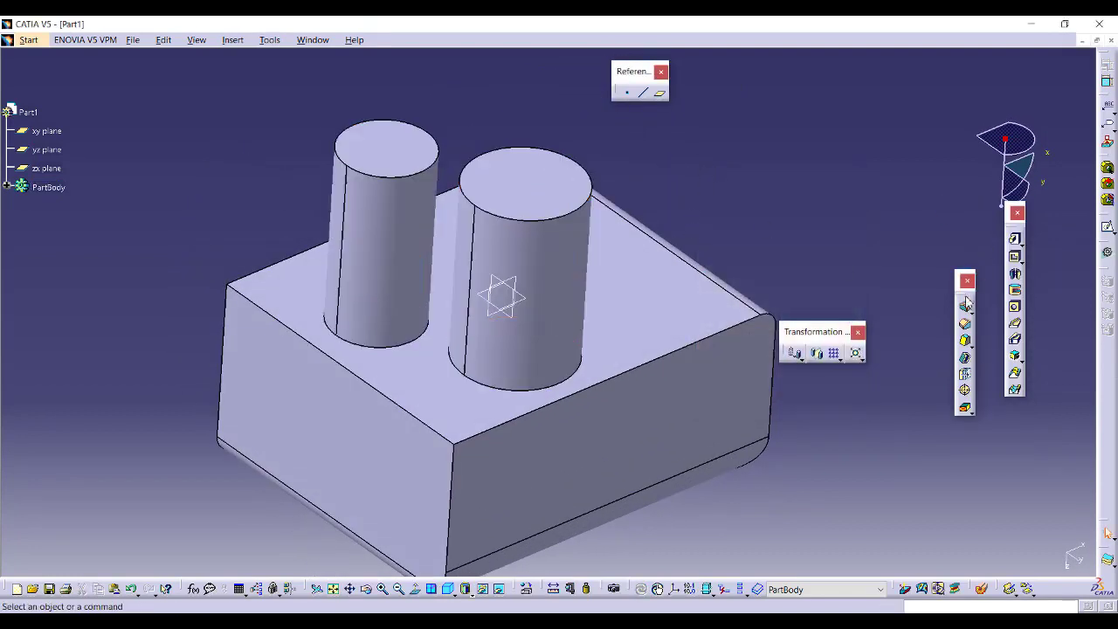
- Fillet the base edges of both cylinders with a 5 mm radius and trimmed ribbons
left_click(965, 304)
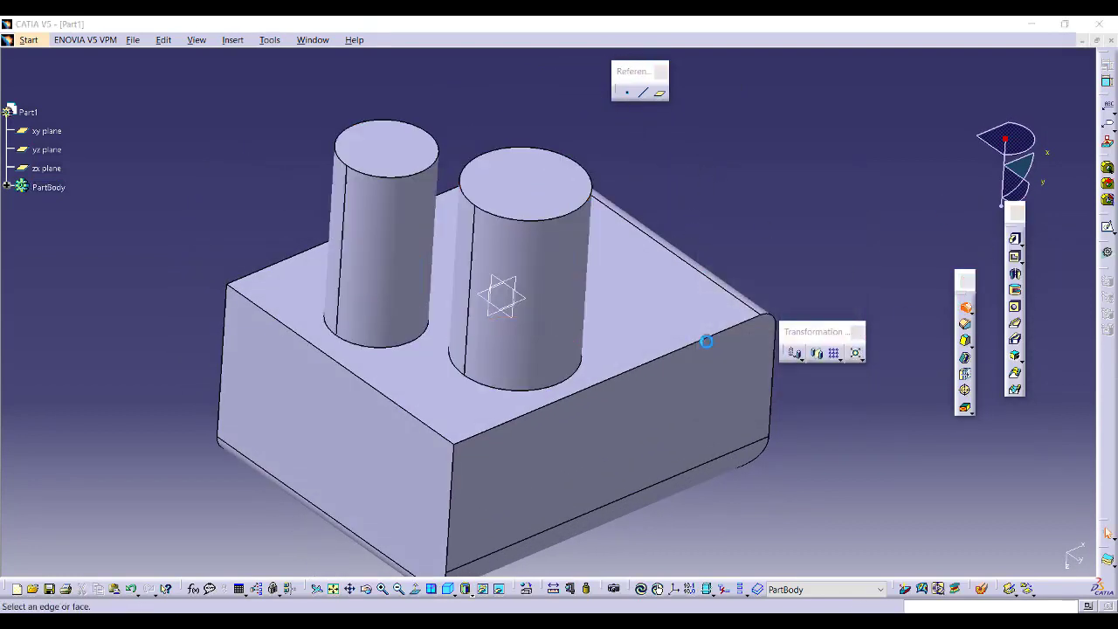
left_click(399, 352)
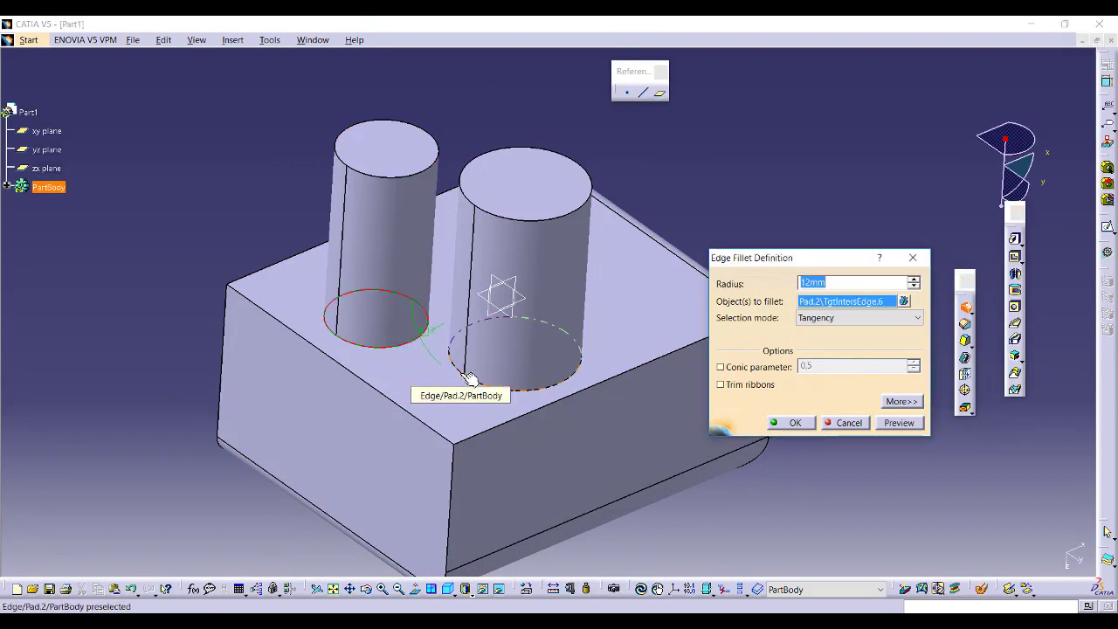
left_click(471, 378)
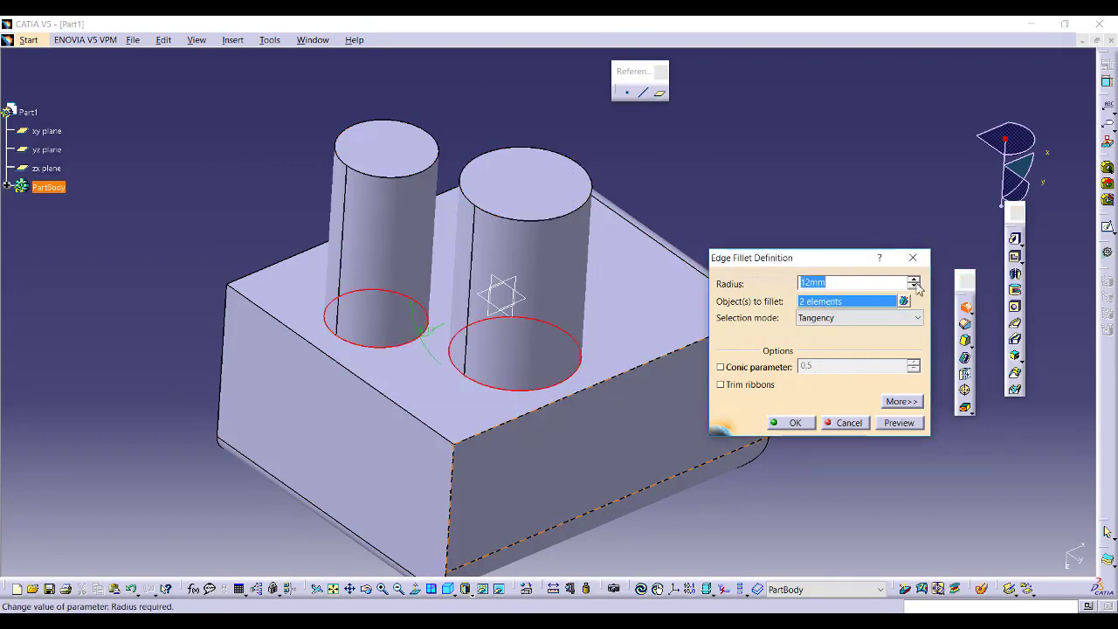
left_click(899, 423)
middle_click_drag(451, 407, 479, 353)
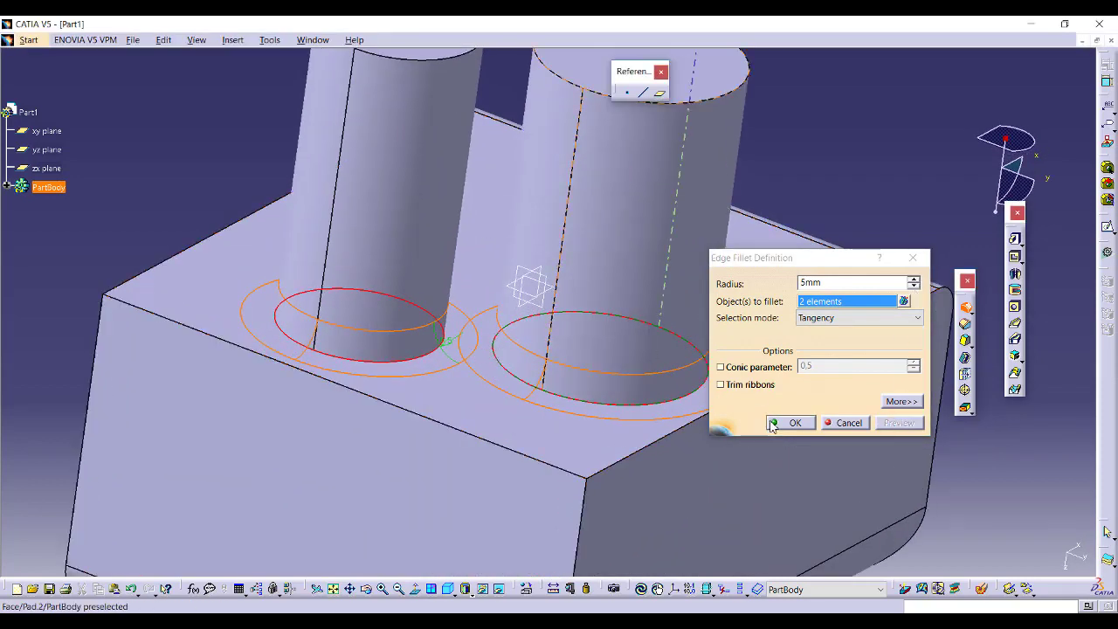
left_click(728, 387)
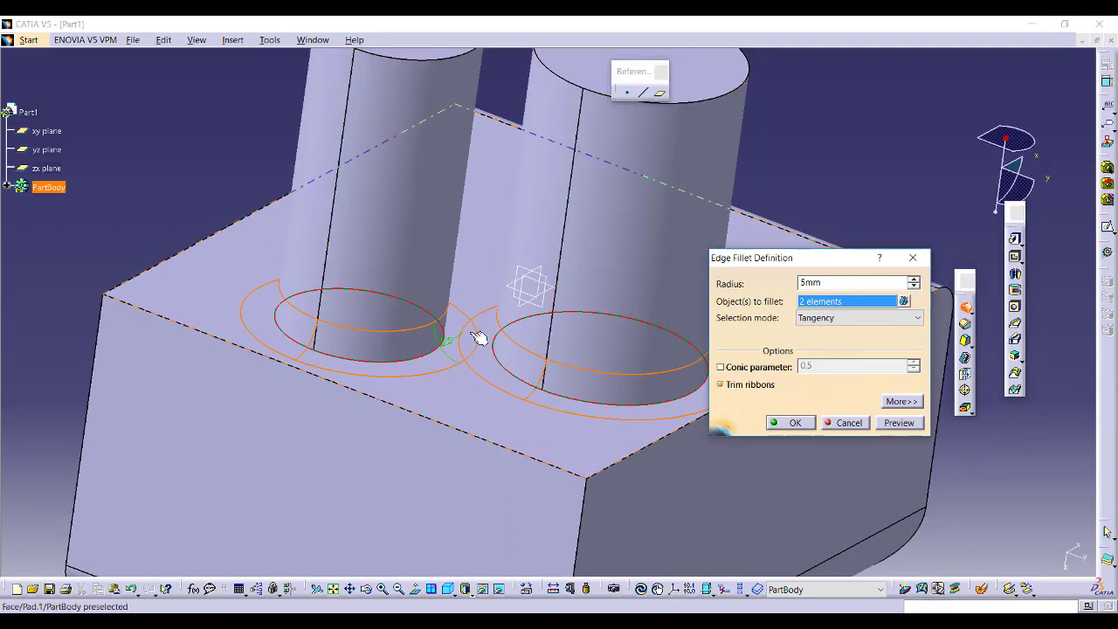
left_click(793, 423)
- Sketch a circle of about 12 mm radius on the cylinders' base face near its free corner and pad it 49 mm
middle_click_drag(806, 424, 670, 317)
left_click(671, 317)
left_click(1105, 236)
left_click(1090, 240)
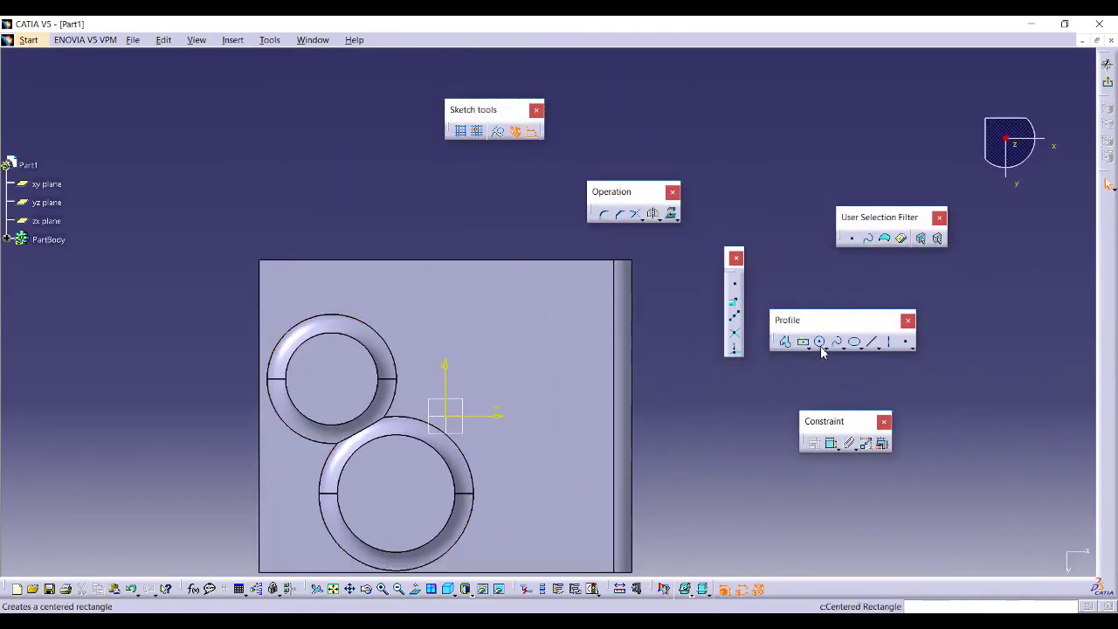
left_click(819, 348)
left_click(514, 318)
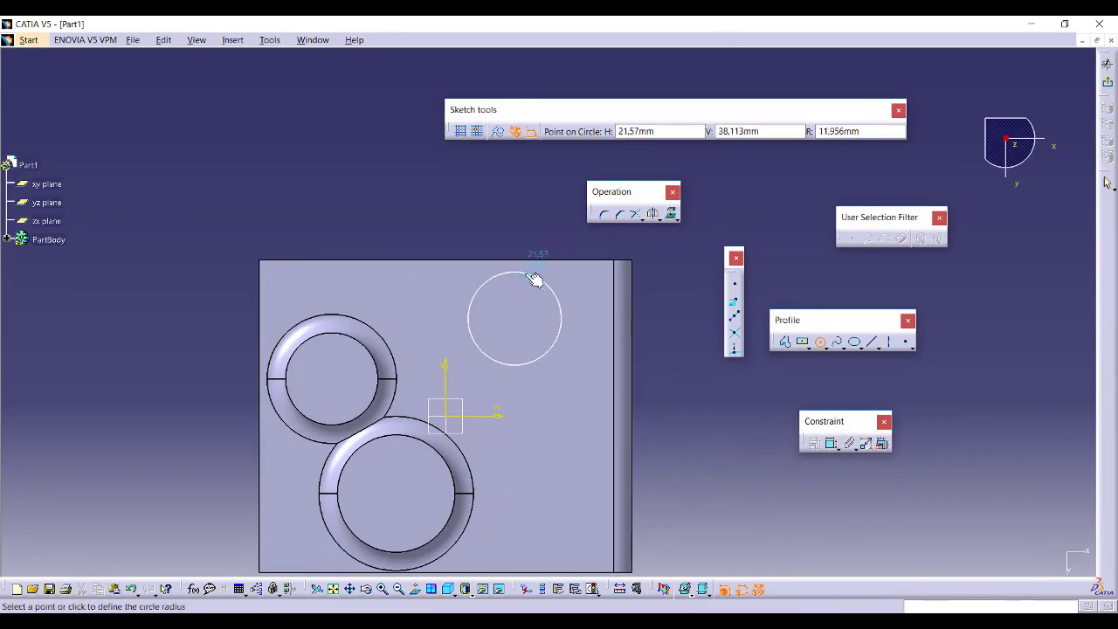
left_click(528, 272)
left_click(1109, 85)
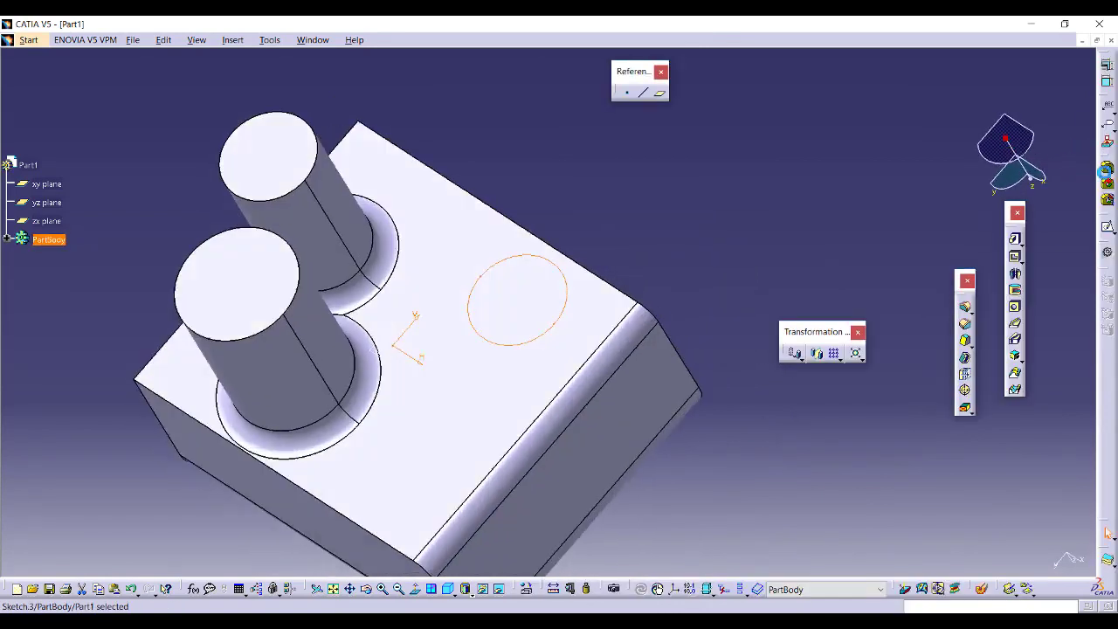
left_click(1015, 241)
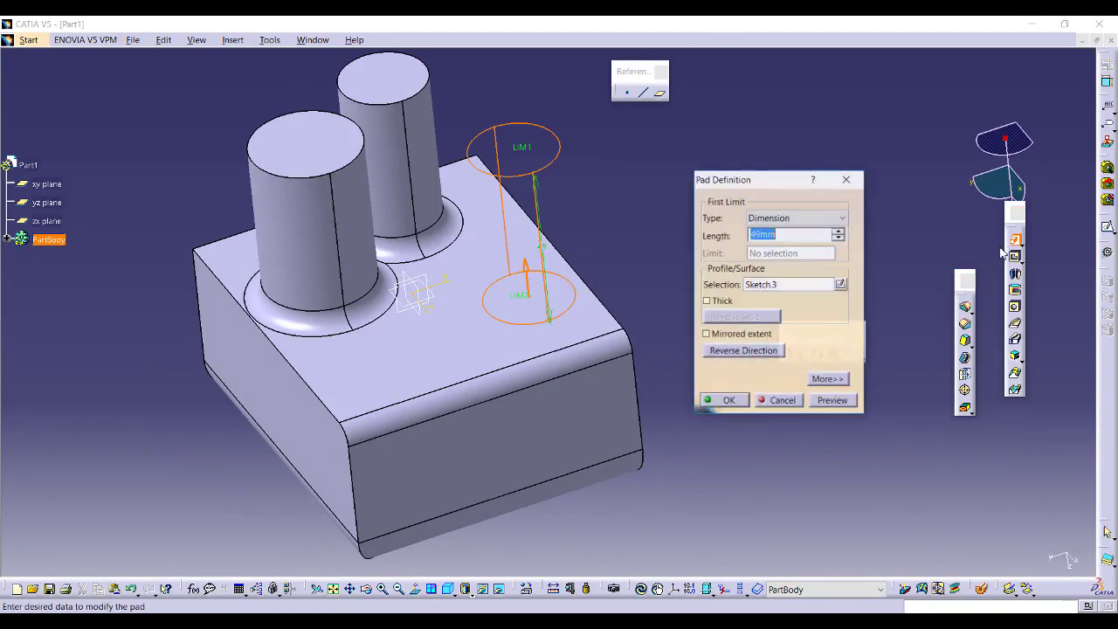
left_click(728, 401)
- Preview an edge fillet on the third cylinder's base edge at 5 mm, and set its radius to 10 mm
middle_click_drag(673, 358, 648, 299)
mouse_move(653, 346)
middle_mouse_down()
mouse_move(606, 417)
mouse_move(582, 367)
mouse_move(638, 363)
middle_mouse_up()
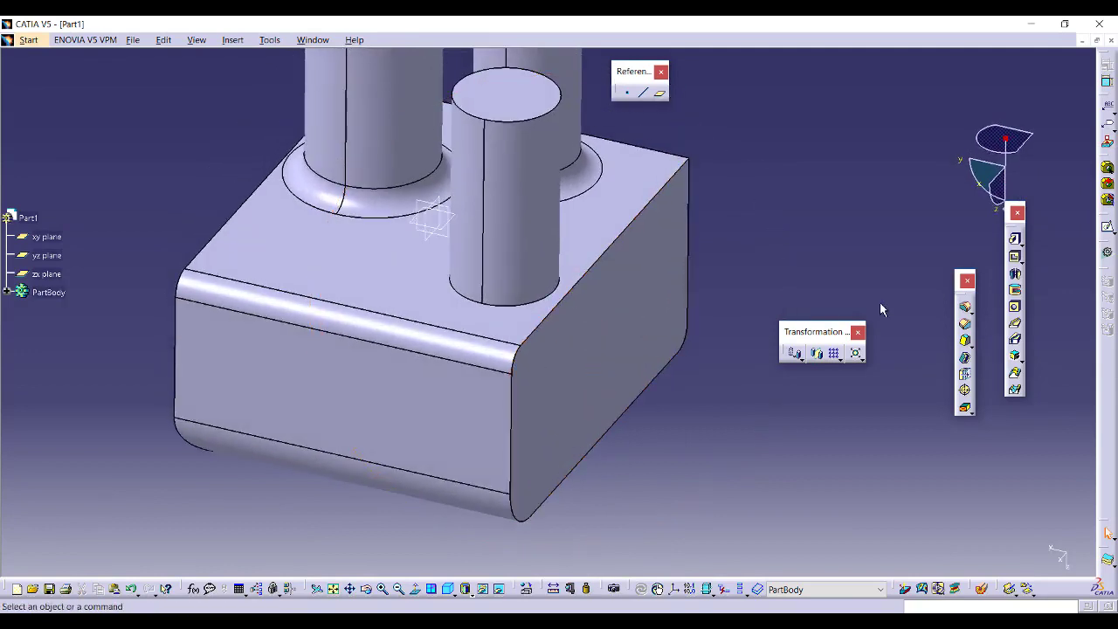
left_click(967, 307)
left_click(519, 308)
left_click(883, 422)
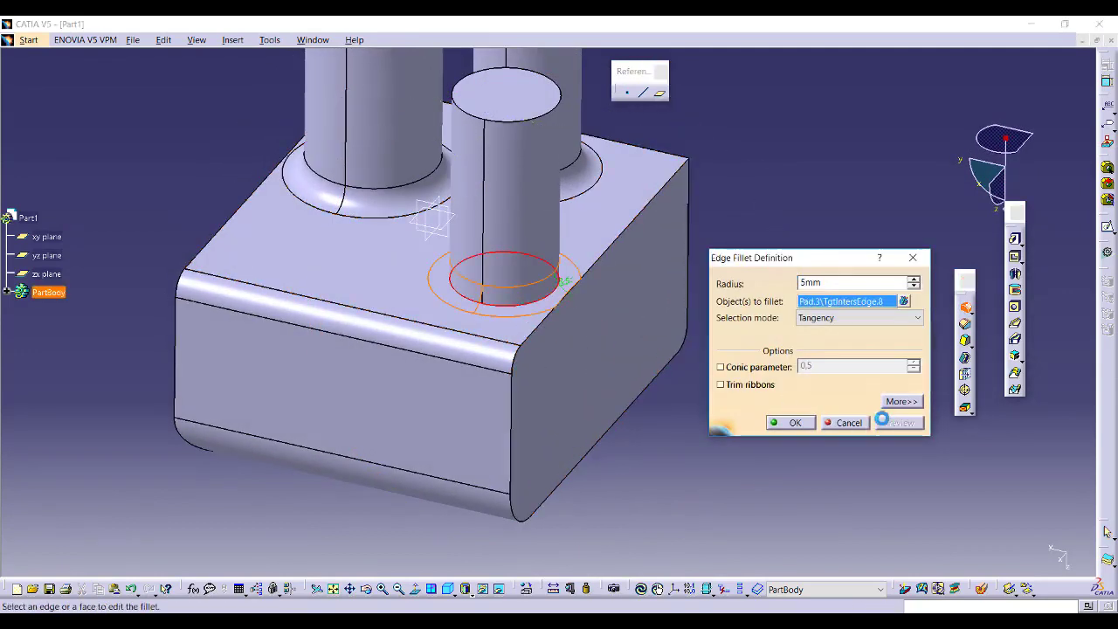
middle_click_drag(602, 358, 541, 323)
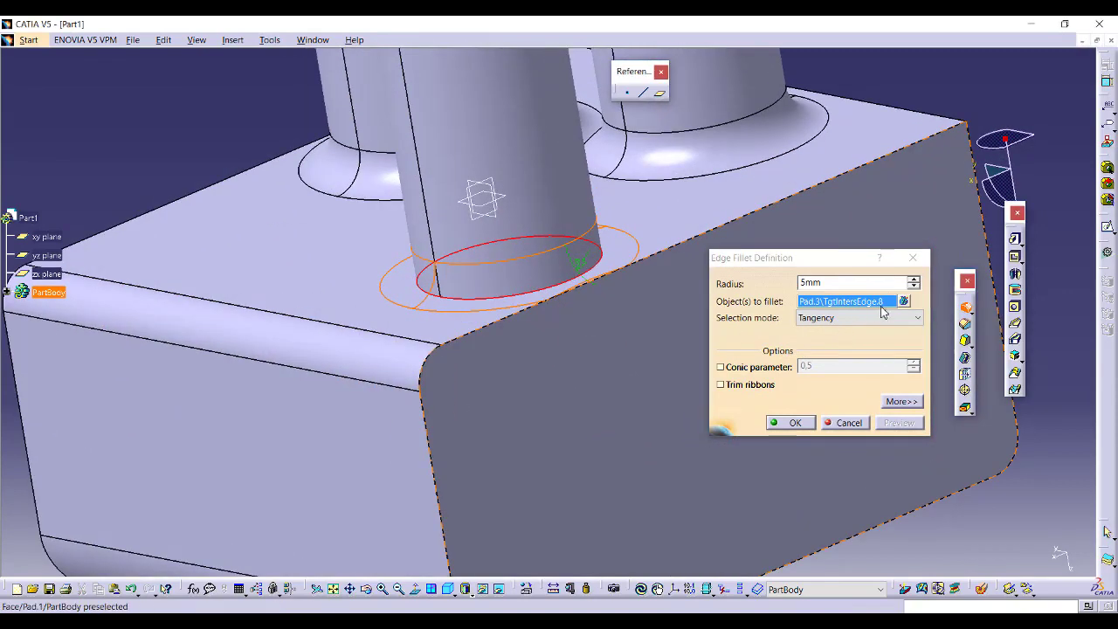
left_click(914, 279)
left_click(912, 425)
middle_click_drag(661, 331, 536, 281)
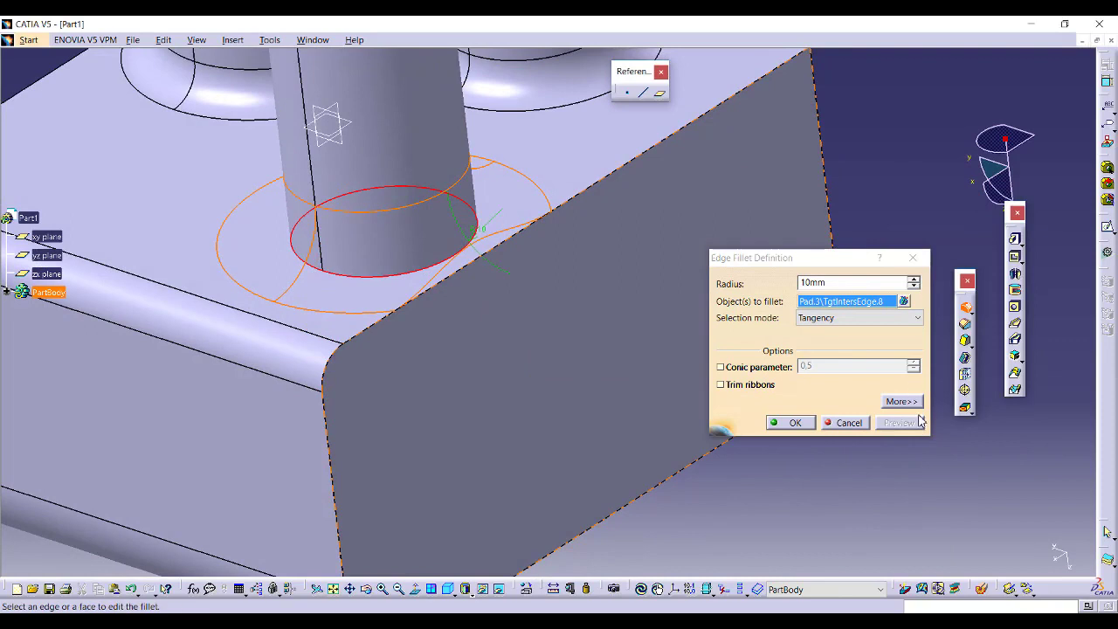
- Set the block's straight edge beside the third cylinder as the edge to keep and create the fillet
left_click(901, 400)
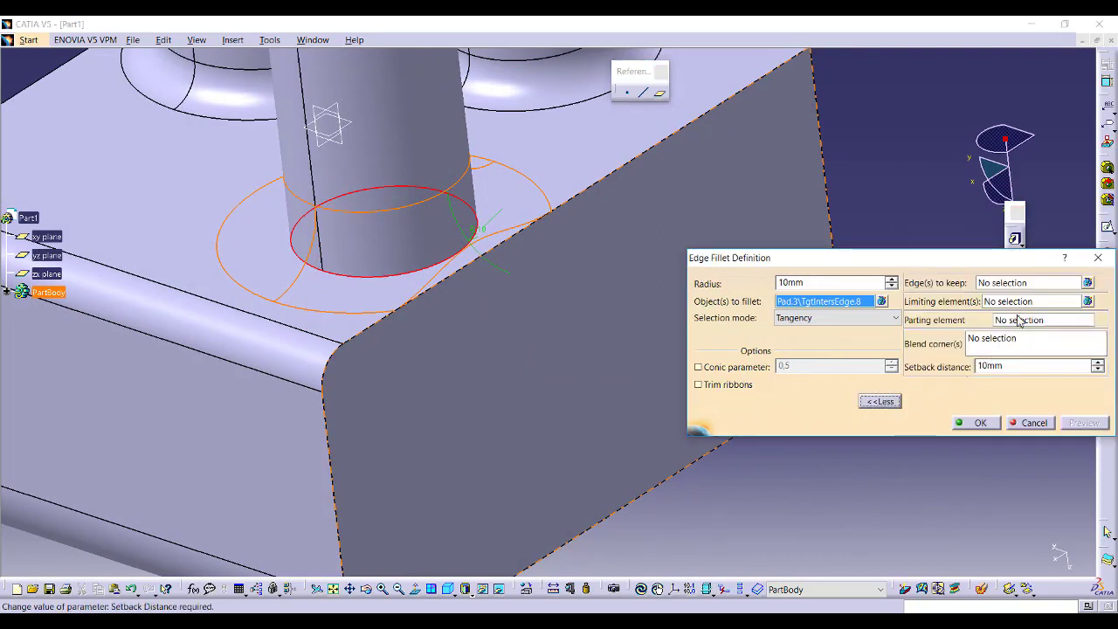
left_click(956, 283)
left_click(585, 188)
left_click(1083, 424)
left_click(981, 425)
middle_click_drag(982, 427, 654, 399)
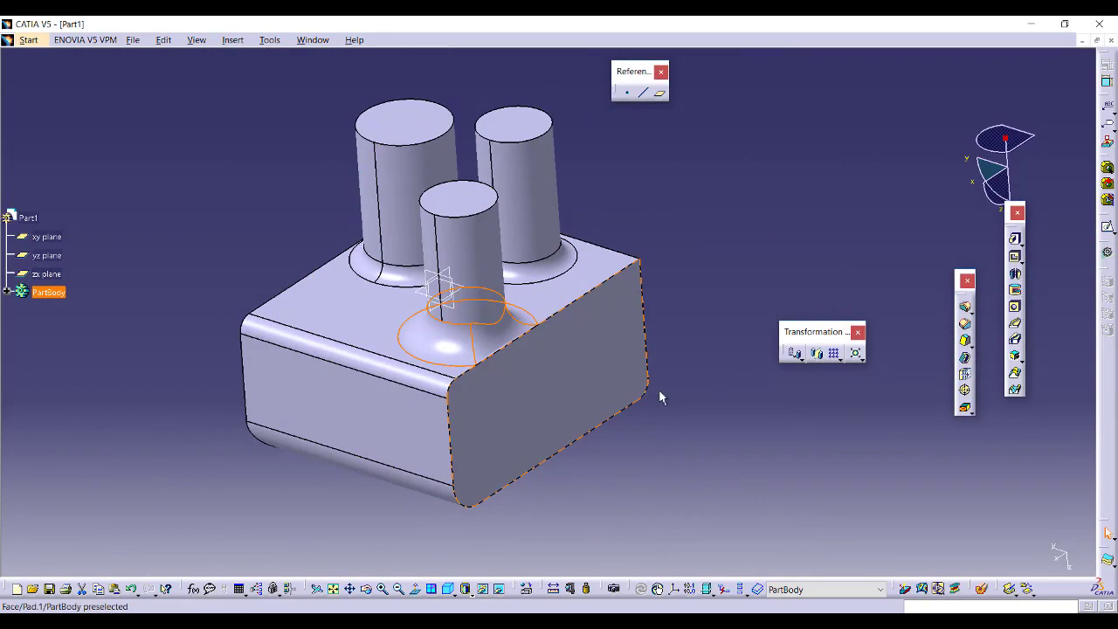
middle_click_drag(712, 371, 632, 394)
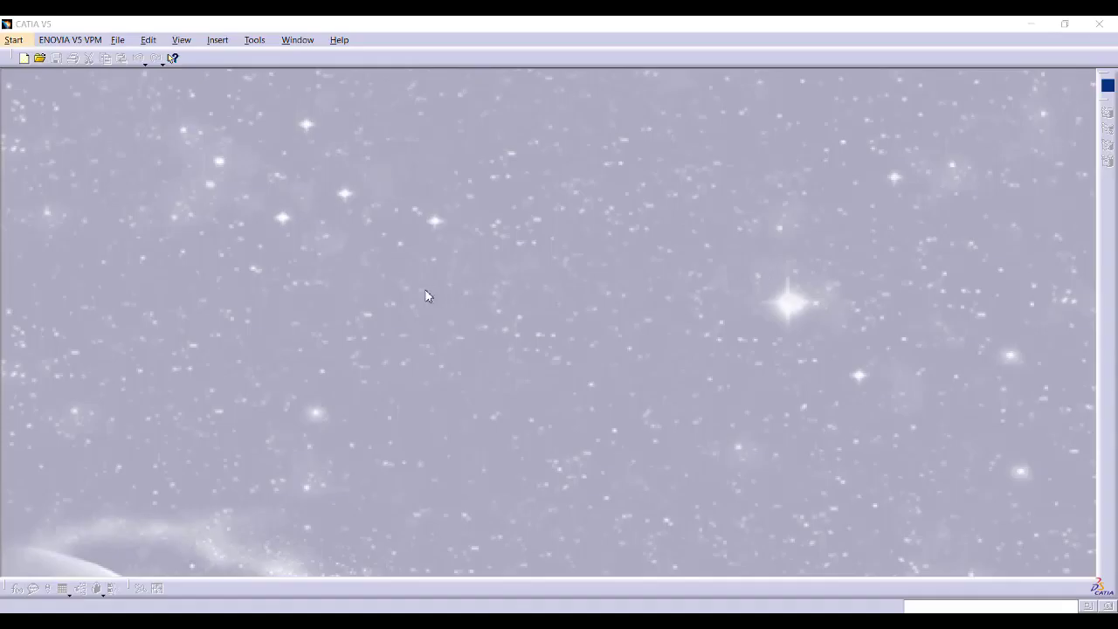
- Start a new part and sketch a rectangle centred on the origin in the xy plane
left_click(14, 39)
left_click(50, 55)
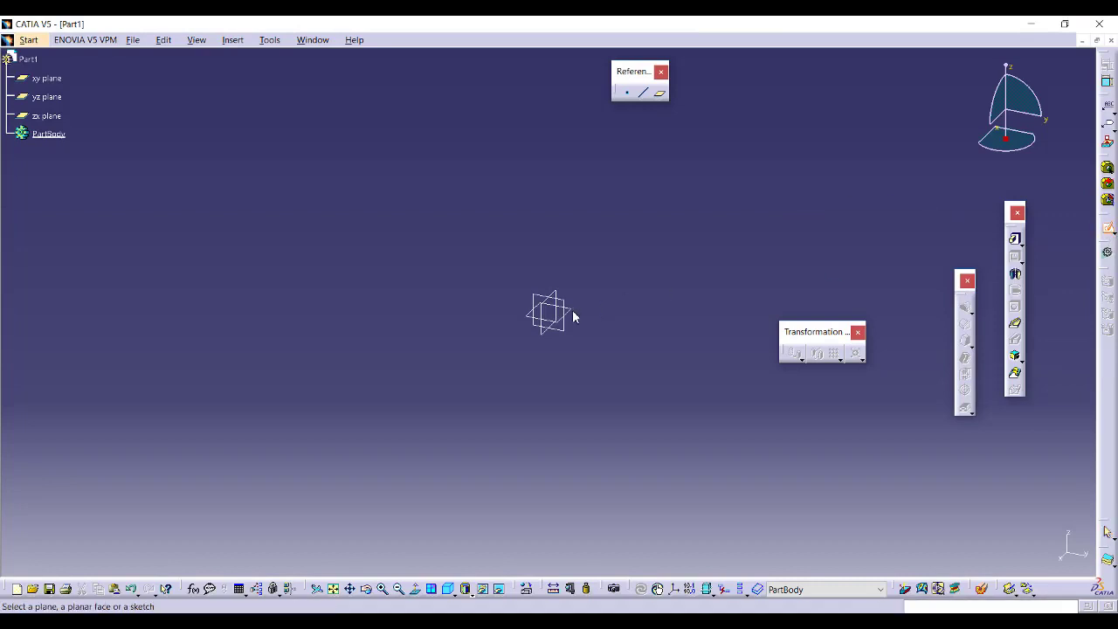
left_click(579, 315)
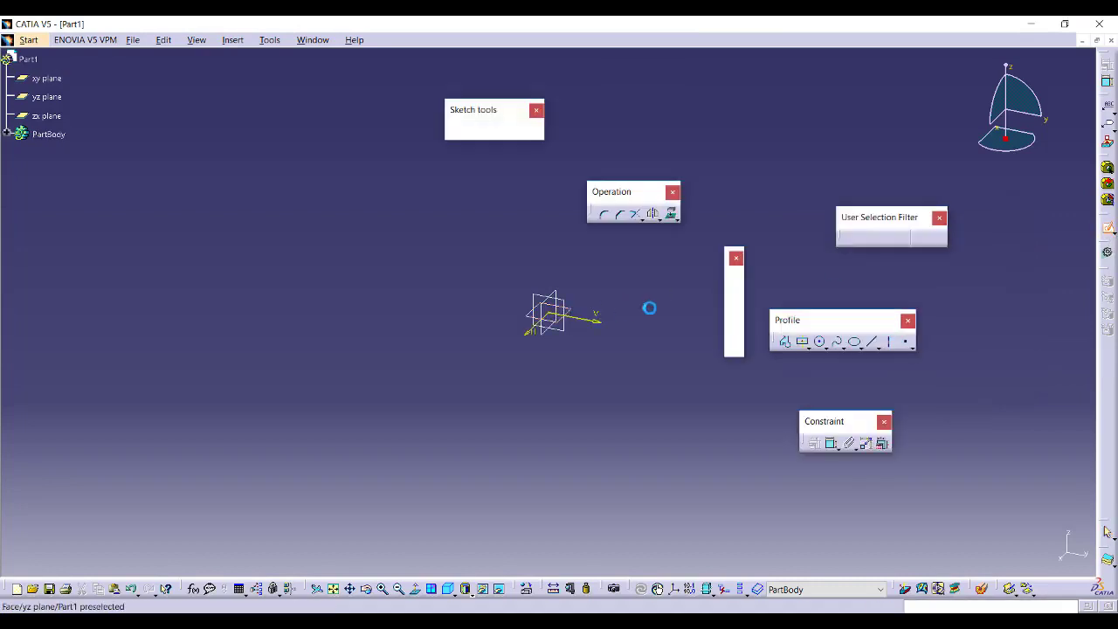
left_click(802, 342)
left_click(551, 312)
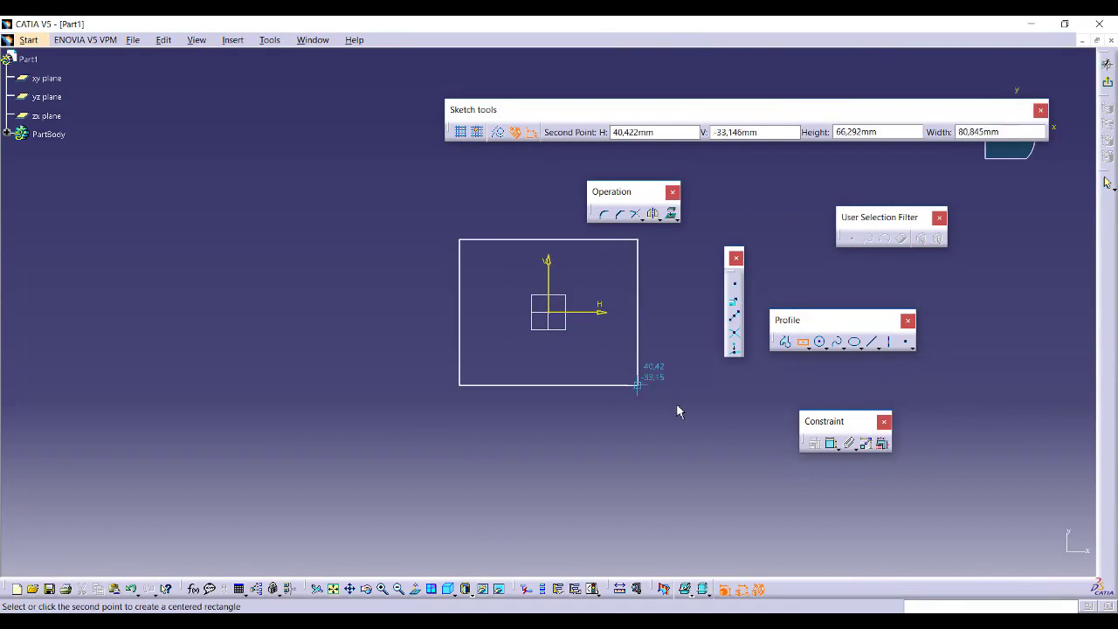
left_click(716, 428)
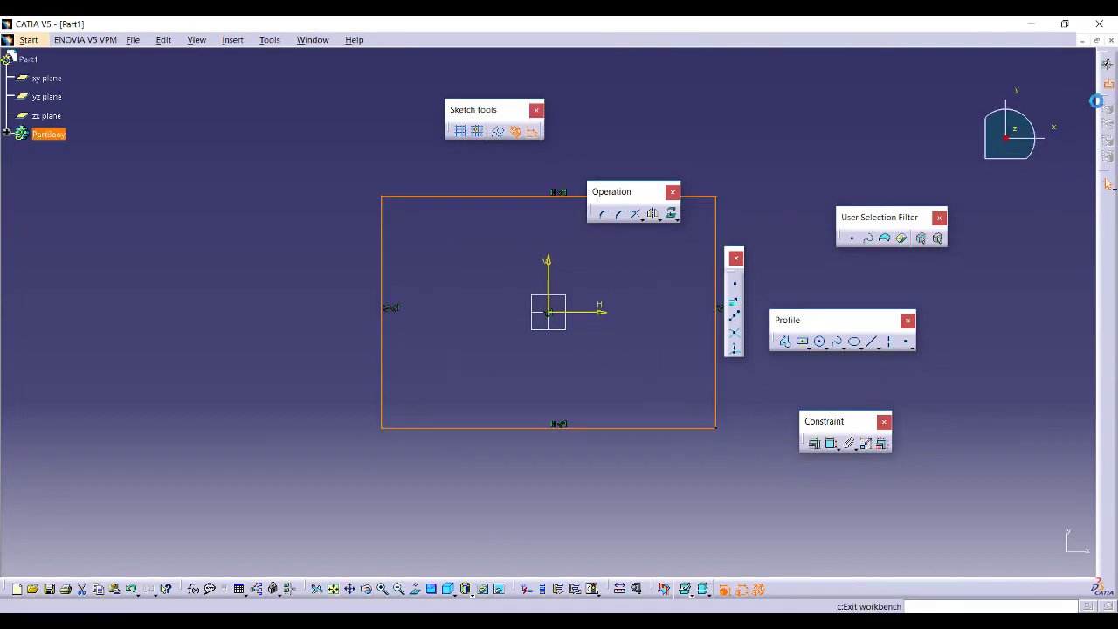
left_click(1107, 63)
- Pad the rectangle with a length of 36 mm and mirrored extent to form a block
left_click(1015, 238)
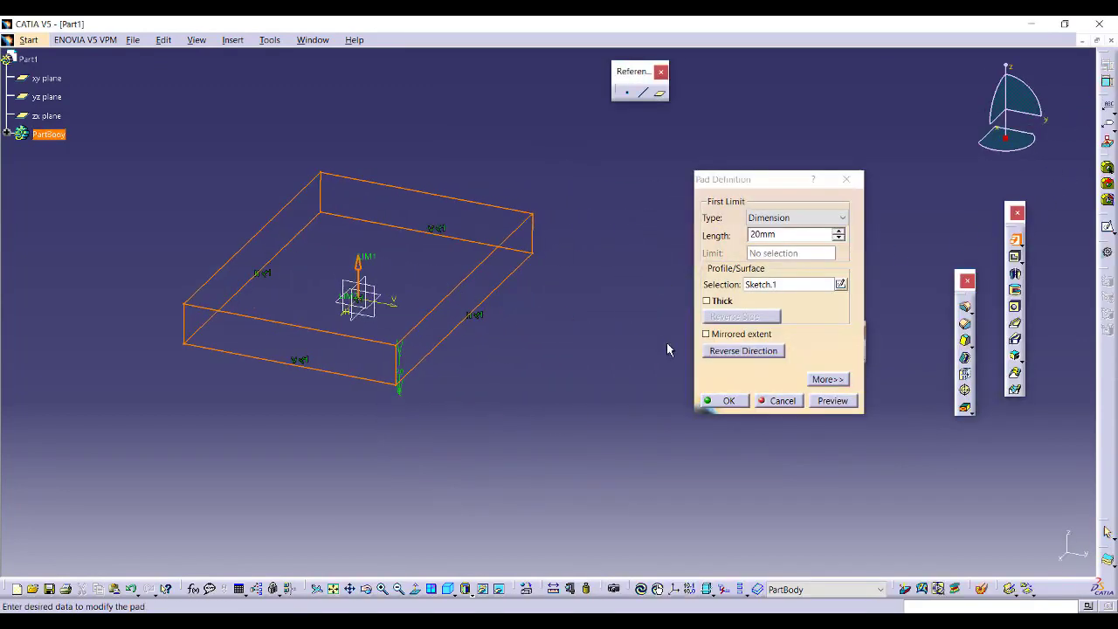
left_click(705, 334)
left_click_drag(367, 261, 370, 226)
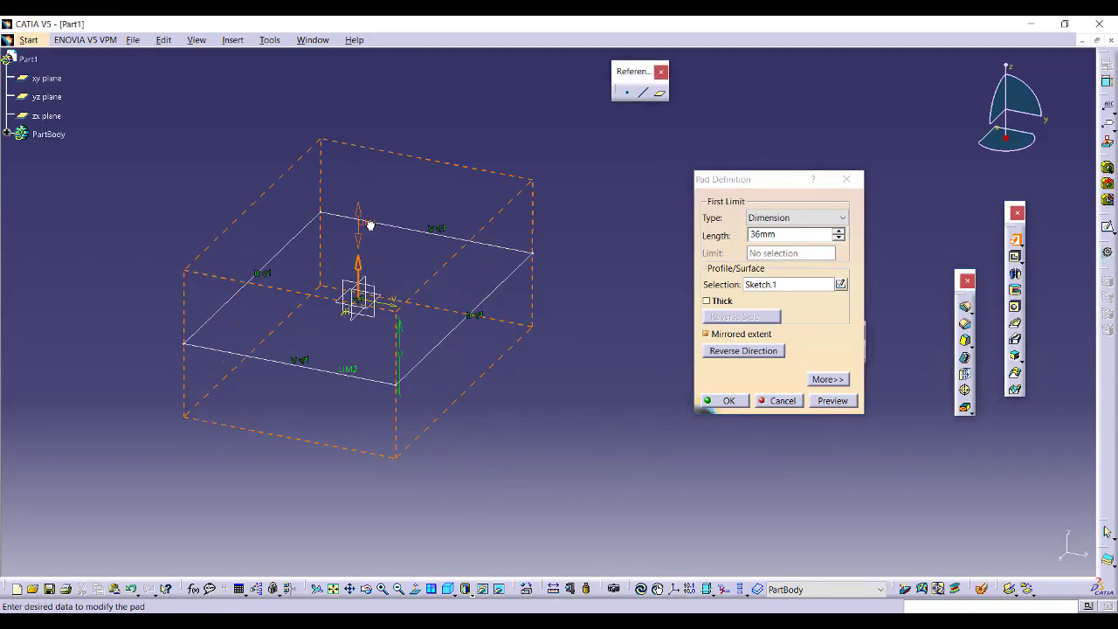
left_click(724, 401)
left_click(726, 403)
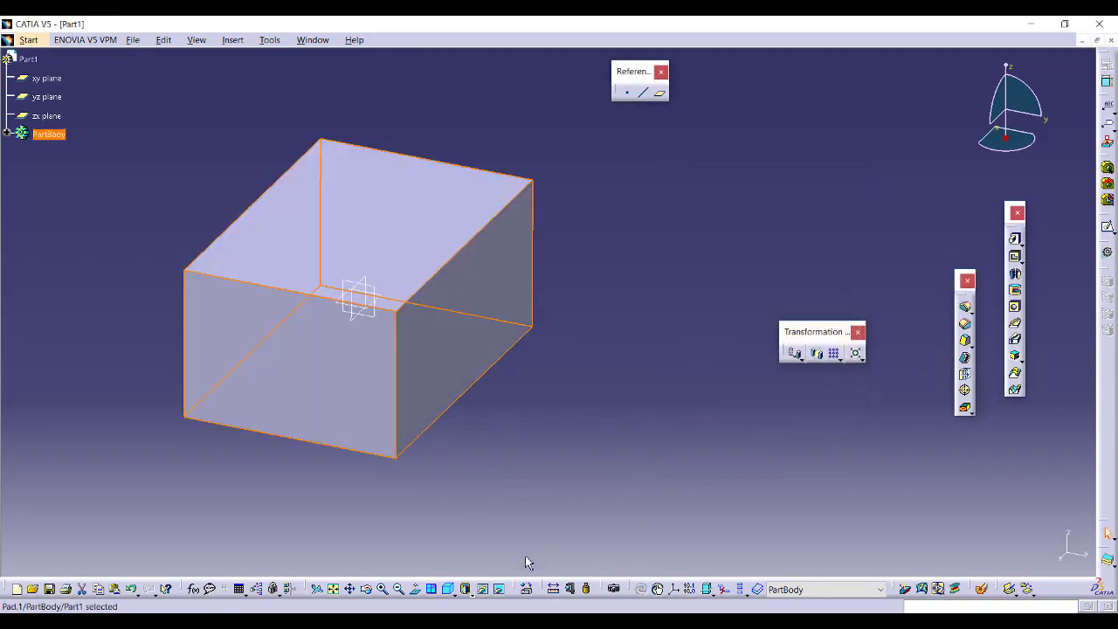
- Create a reference plane offset 27 mm from the yz plane along the block's length
left_click(448, 588)
middle_click_drag(576, 399, 441, 378)
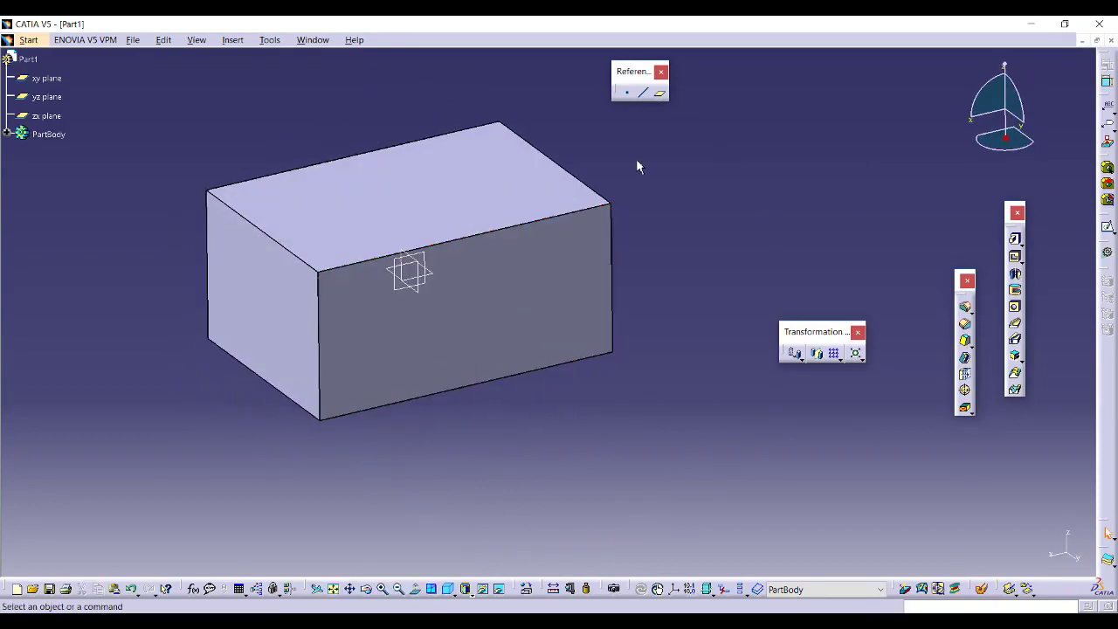
left_click(659, 92)
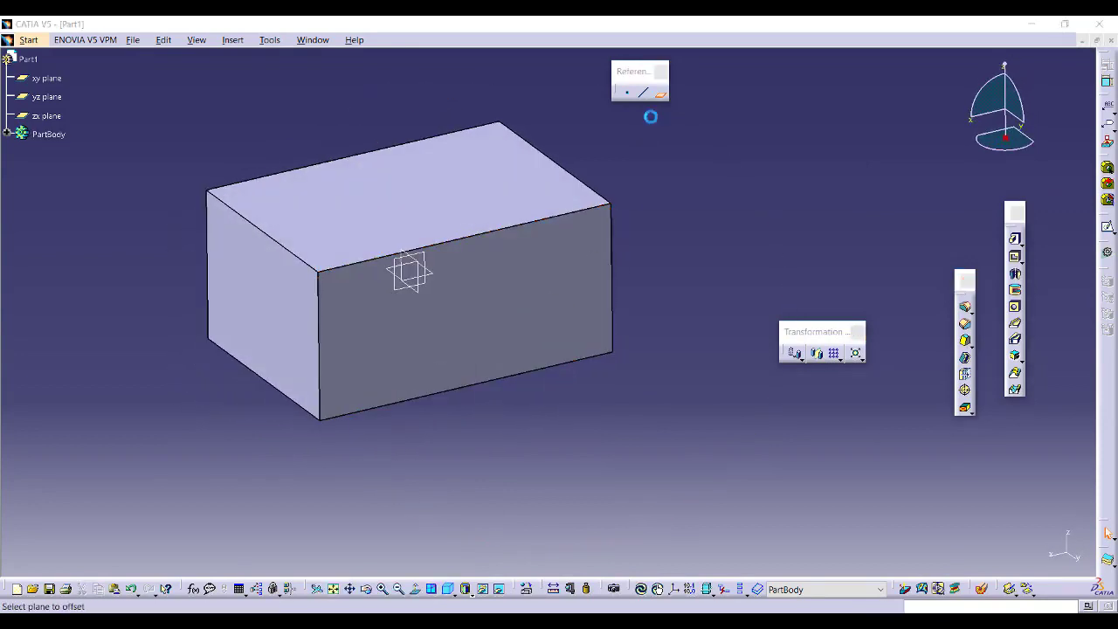
left_click(419, 295)
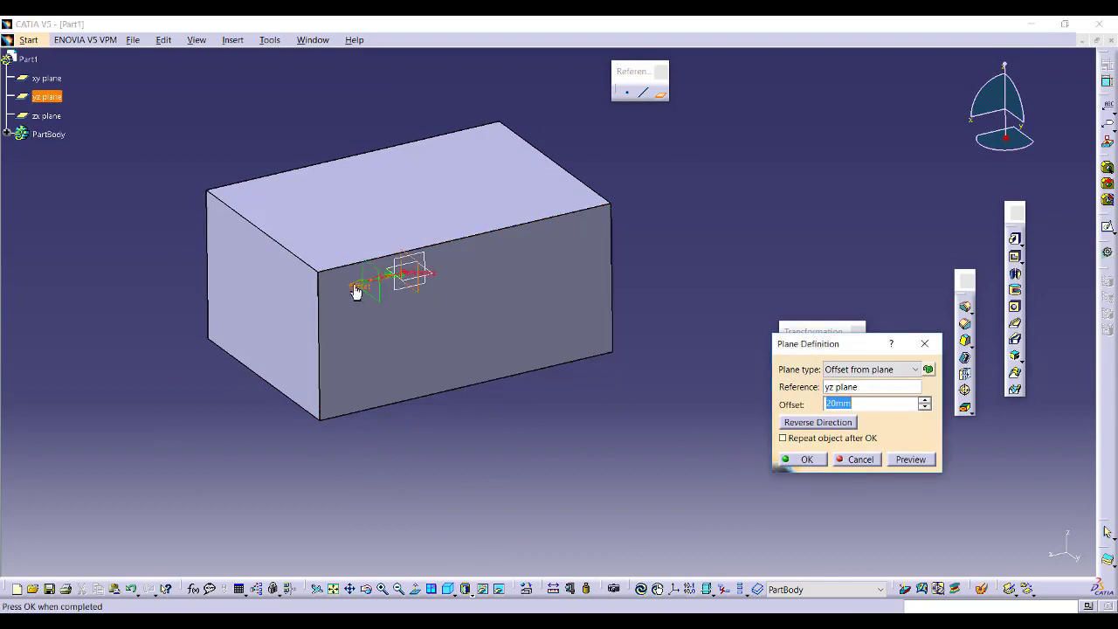
left_click_drag(355, 293, 342, 291)
left_click(802, 461)
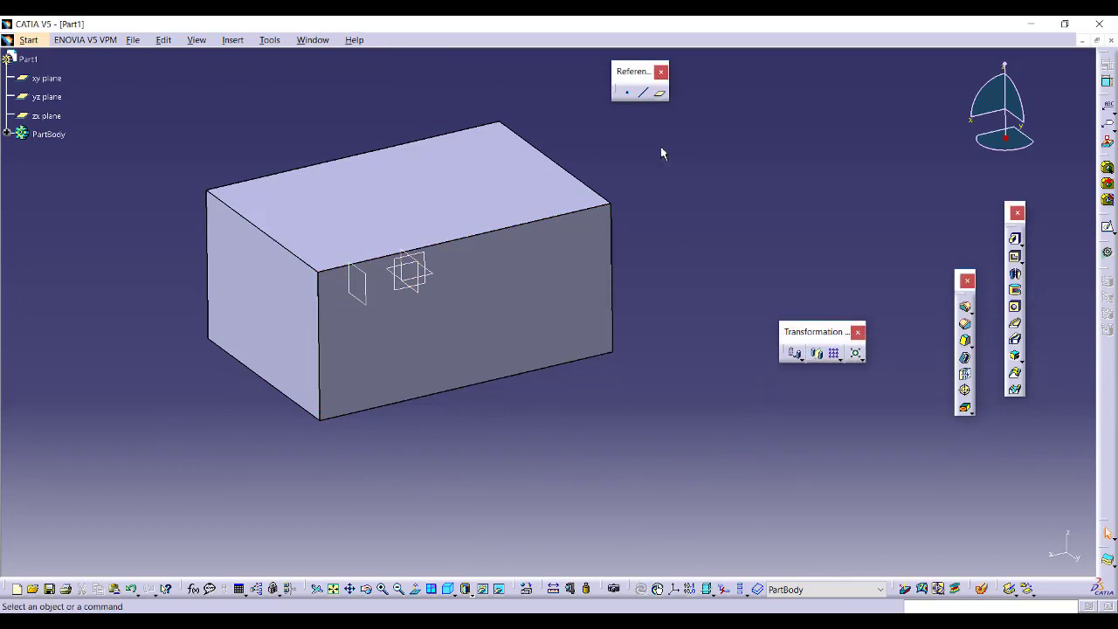
- Create a second plane offset 27 mm from the yz plane in the reversed direction, and undo both offset planes
left_click(662, 94)
left_click(427, 297)
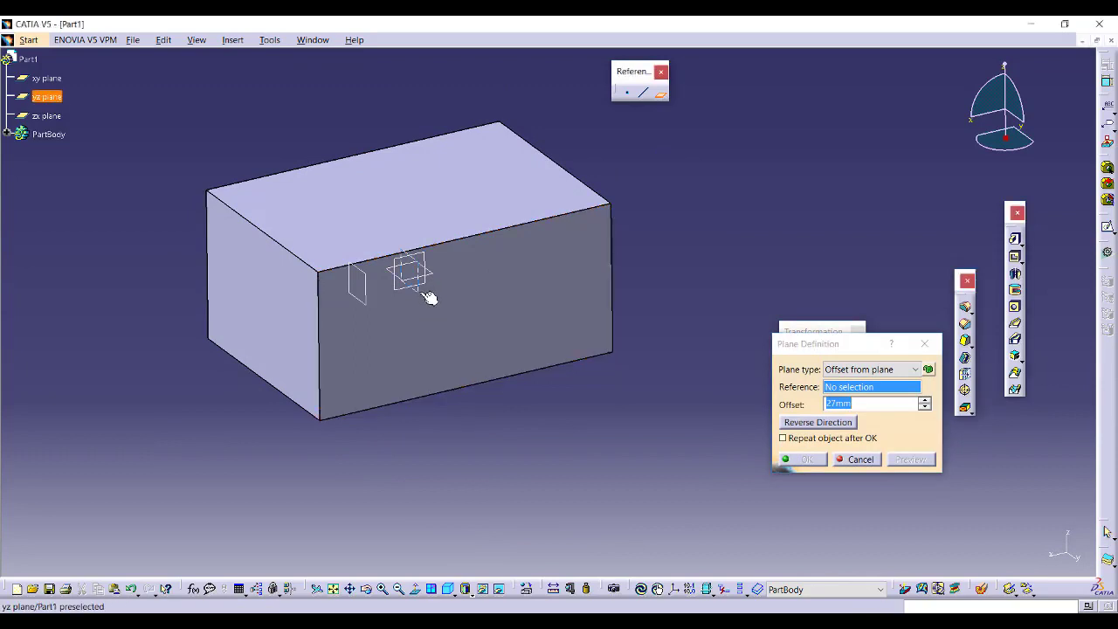
left_click(821, 422)
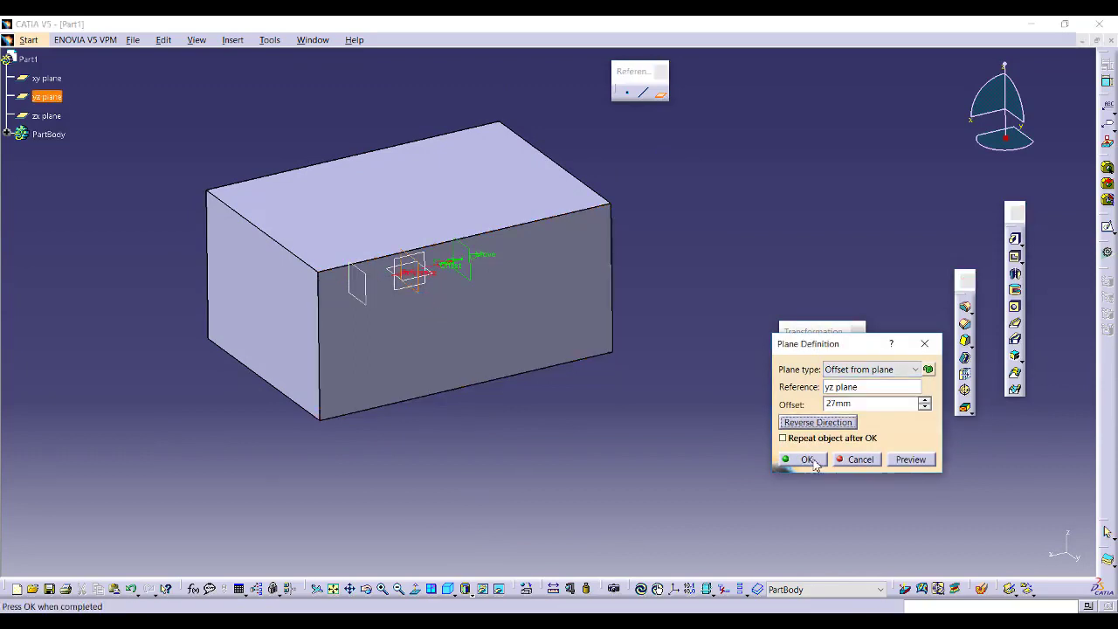
left_click(807, 459)
left_click(536, 337)
middle_click_drag(537, 337, 485, 317)
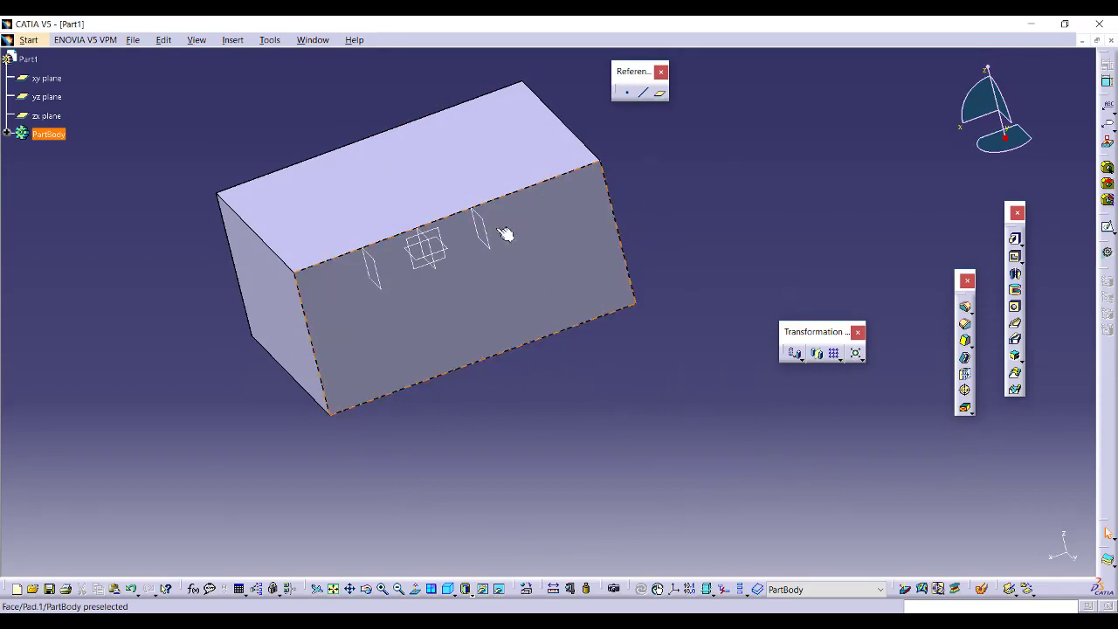
middle_click_drag(436, 260, 550, 363)
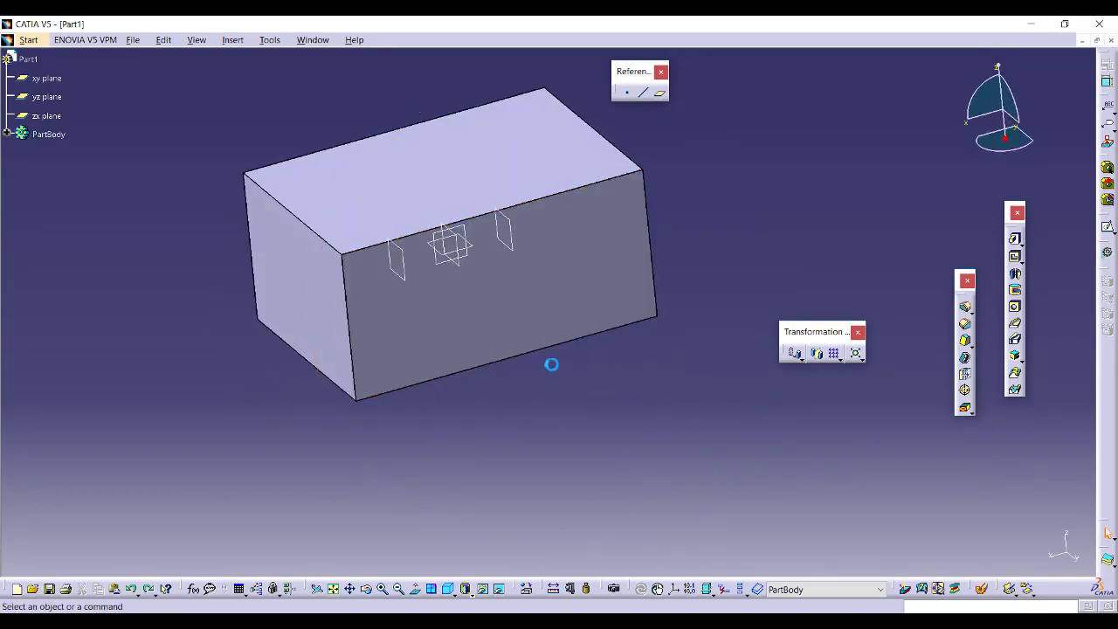
middle_click_drag(551, 363, 623, 134)
- Create a reference plane offset 35 mm from the yz plane in the default direction
left_click(659, 92)
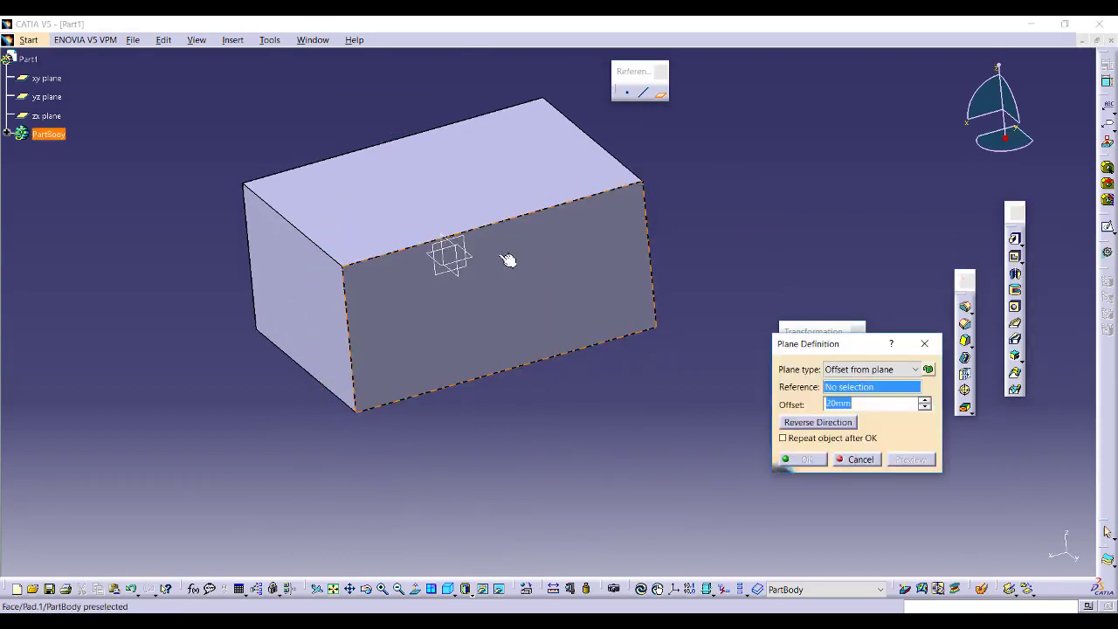
left_click(463, 280)
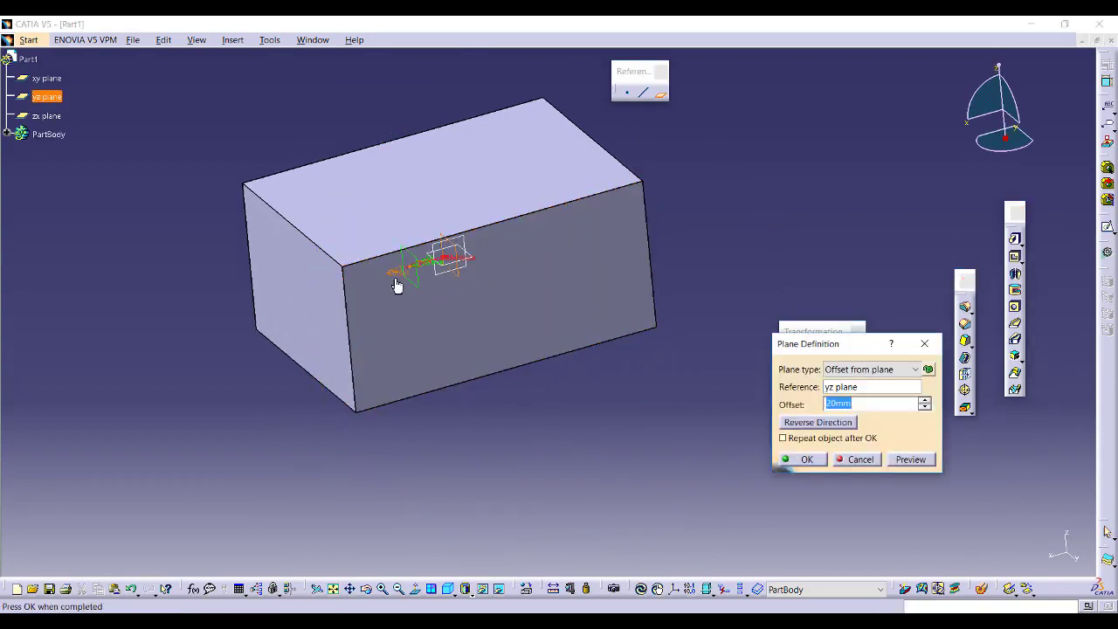
type("30")
key("Return")
left_click(819, 460)
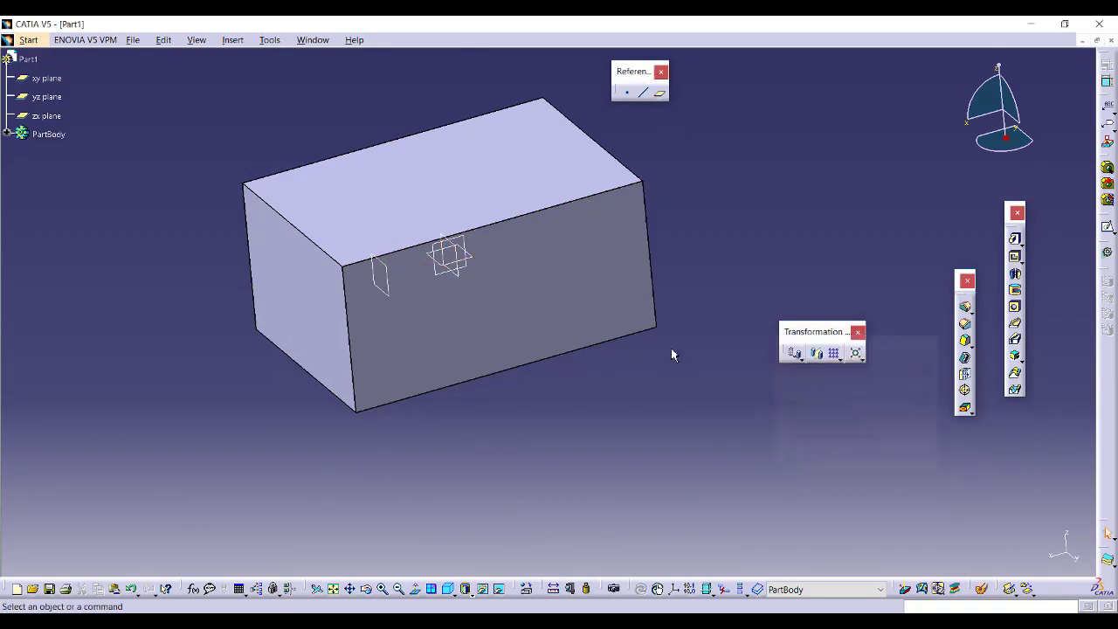
- Create a matching plane offset 35 mm on the opposite side of the yz plane
left_click(664, 94)
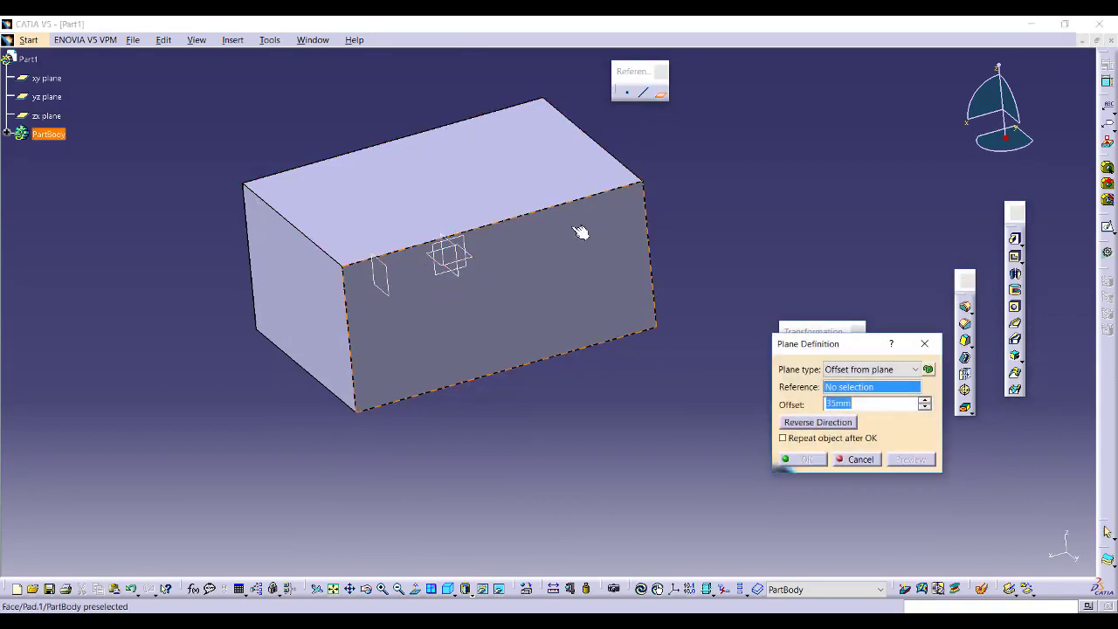
left_click(465, 282)
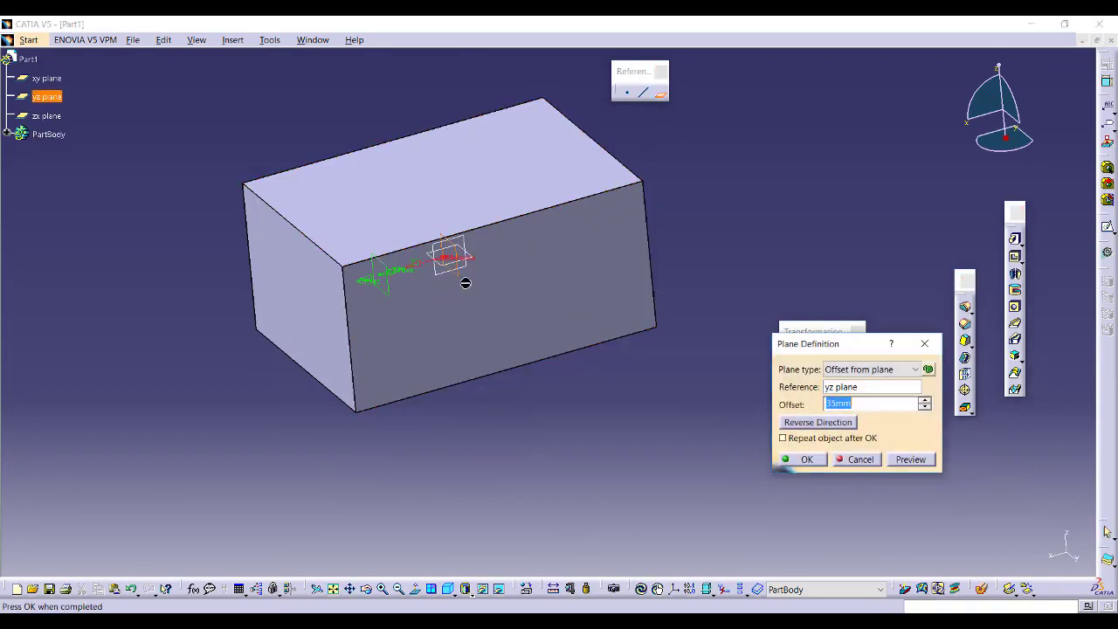
left_click(798, 425)
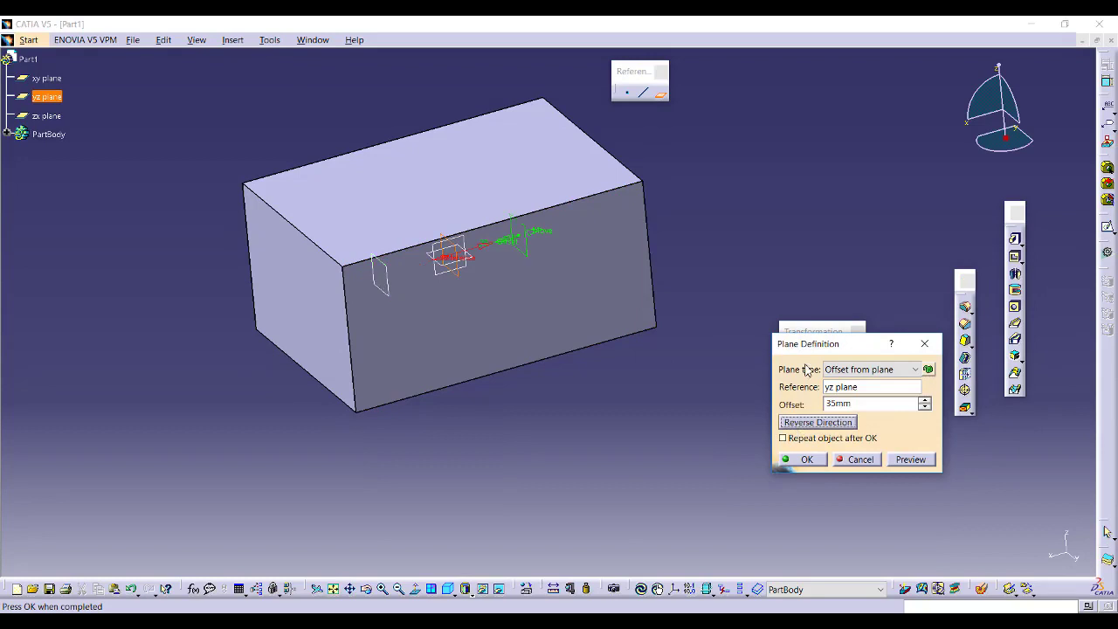
left_click(808, 460)
- Select the block's two long upper edges for an edge fillet with tangency selection
middle_click_drag(636, 166, 664, 209)
left_click(965, 308)
left_click(572, 230)
left_click(399, 157)
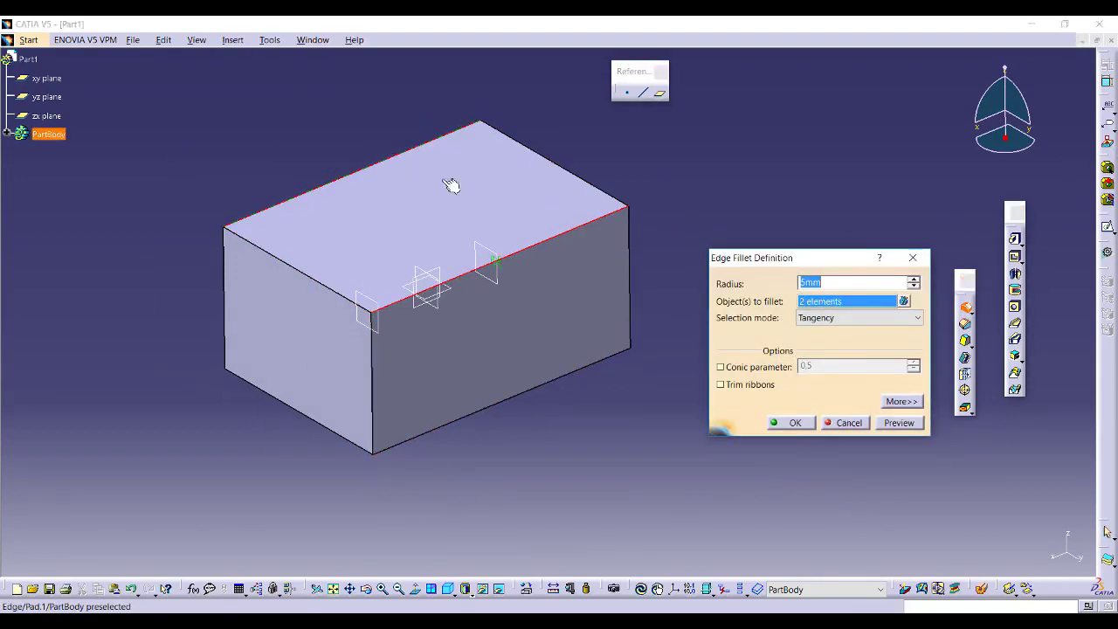
- Use the two offset planes as the fillet's limiting elements, set the radius to 22 mm, and create the fillet
left_click(908, 402)
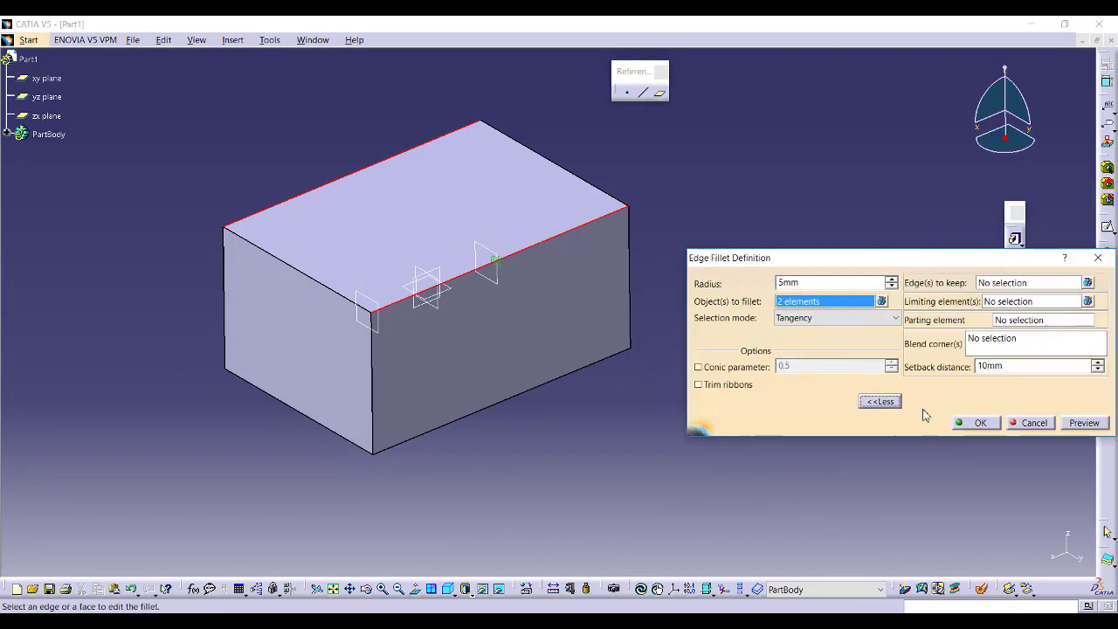
left_click(1031, 301)
left_click(387, 324)
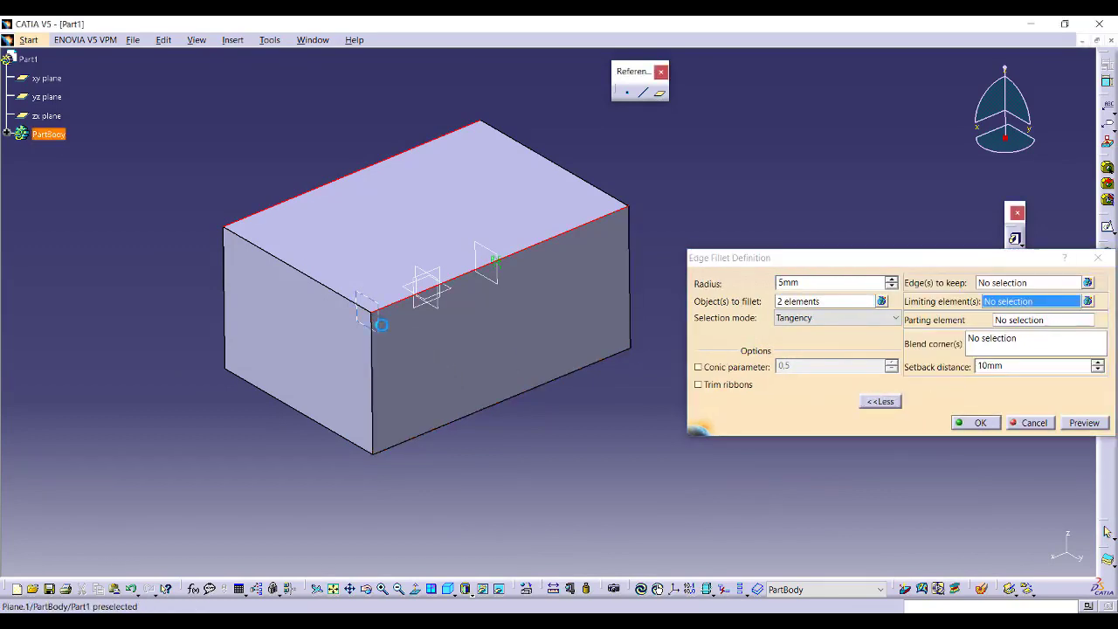
left_click(489, 287)
left_click(335, 326)
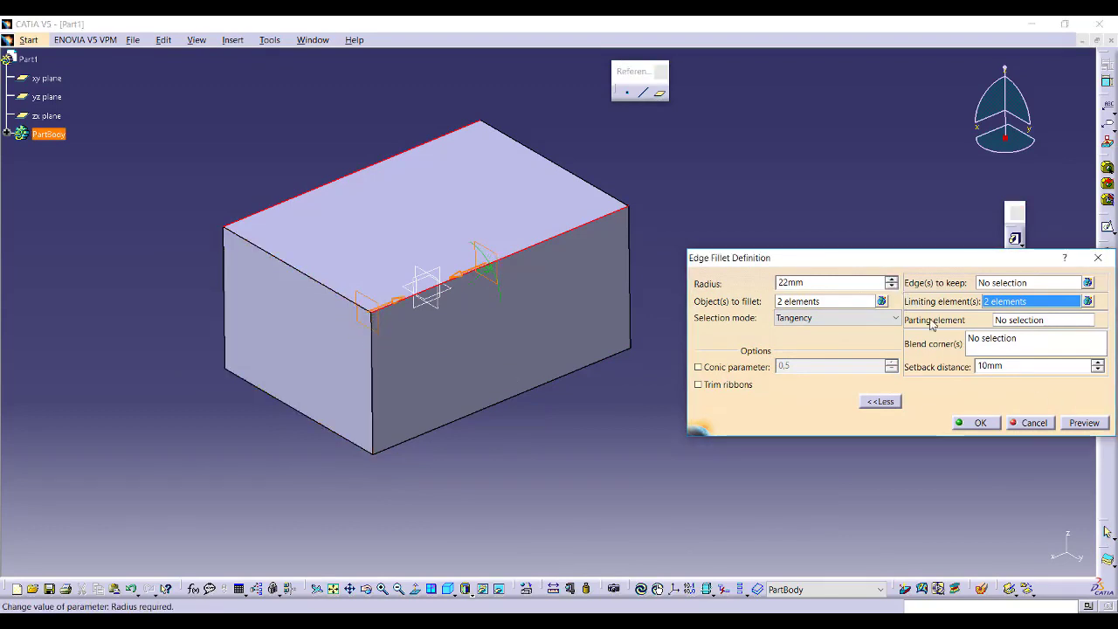
left_click(1085, 424)
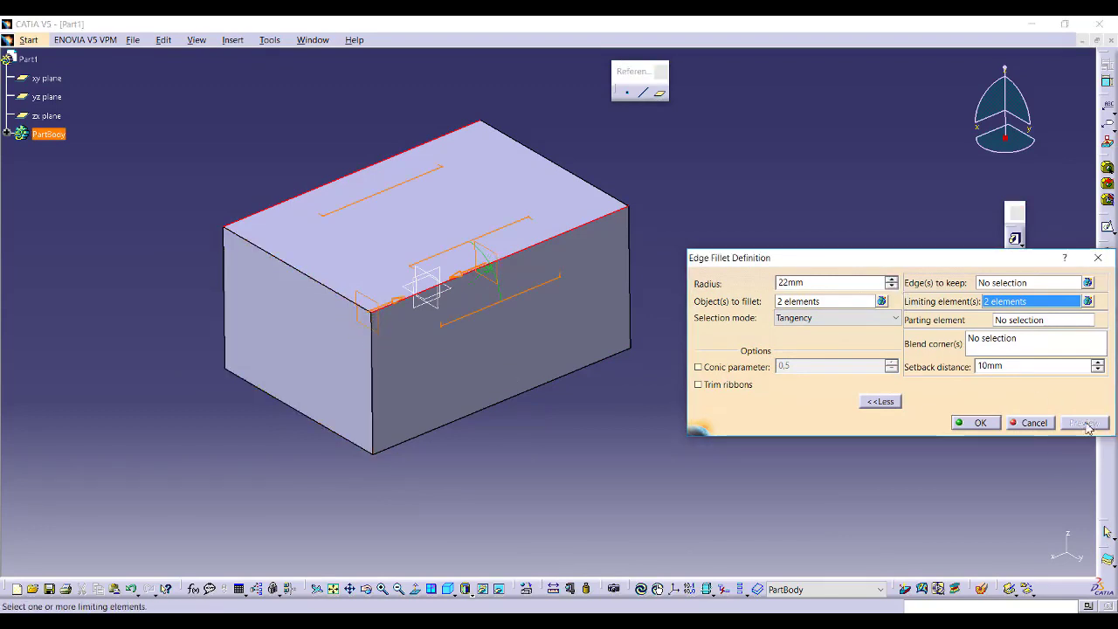
left_click(974, 422)
- Edit the limited edge fillet and set its radius to 25 mm
middle_click_drag(734, 392, 567, 312)
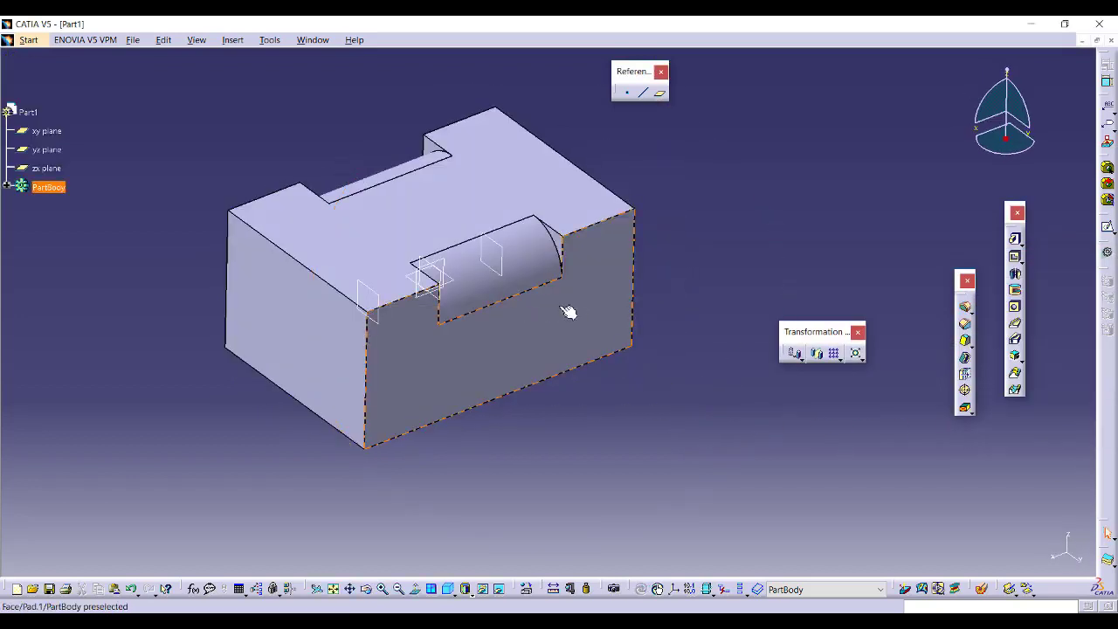
left_click(576, 200)
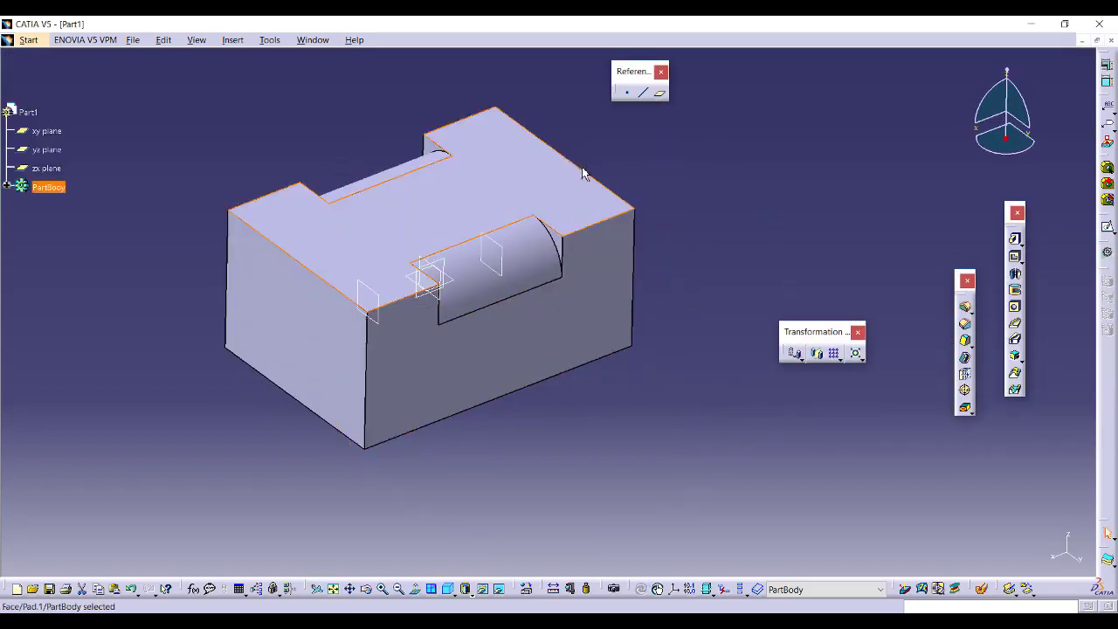
double_click(552, 280)
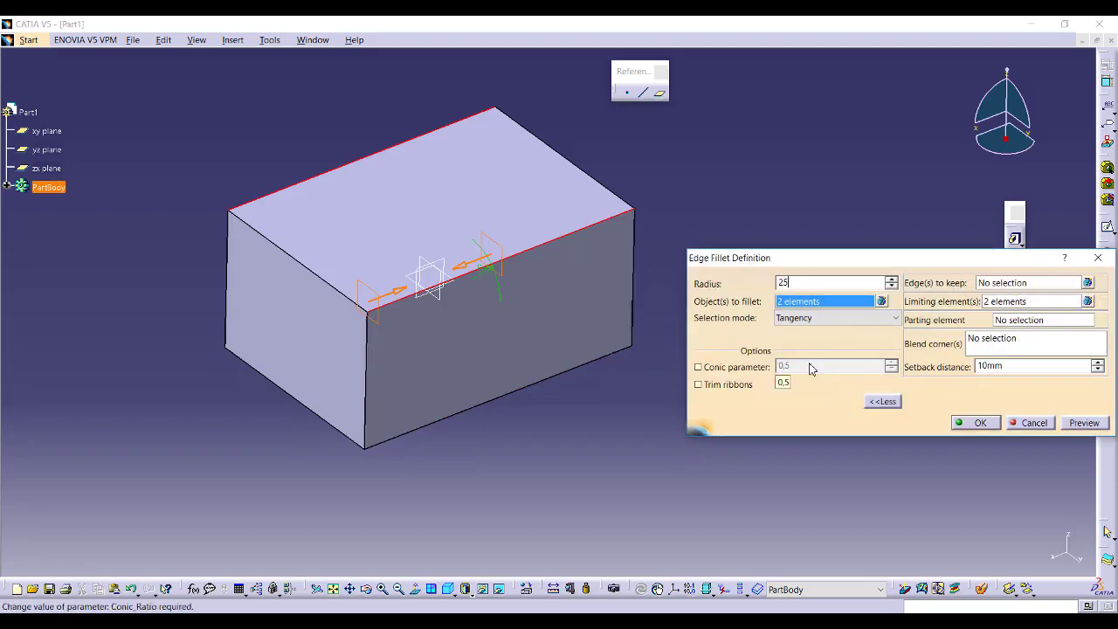
key("Return")
middle_click_drag(690, 388, 524, 353)
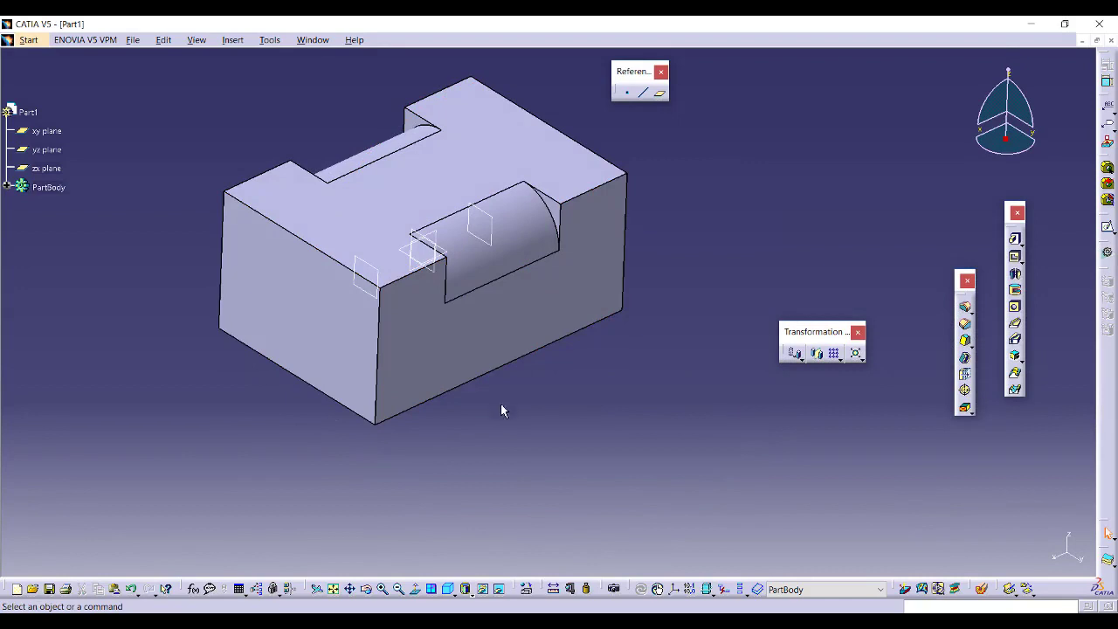
middle_click_drag(475, 230, 532, 273)
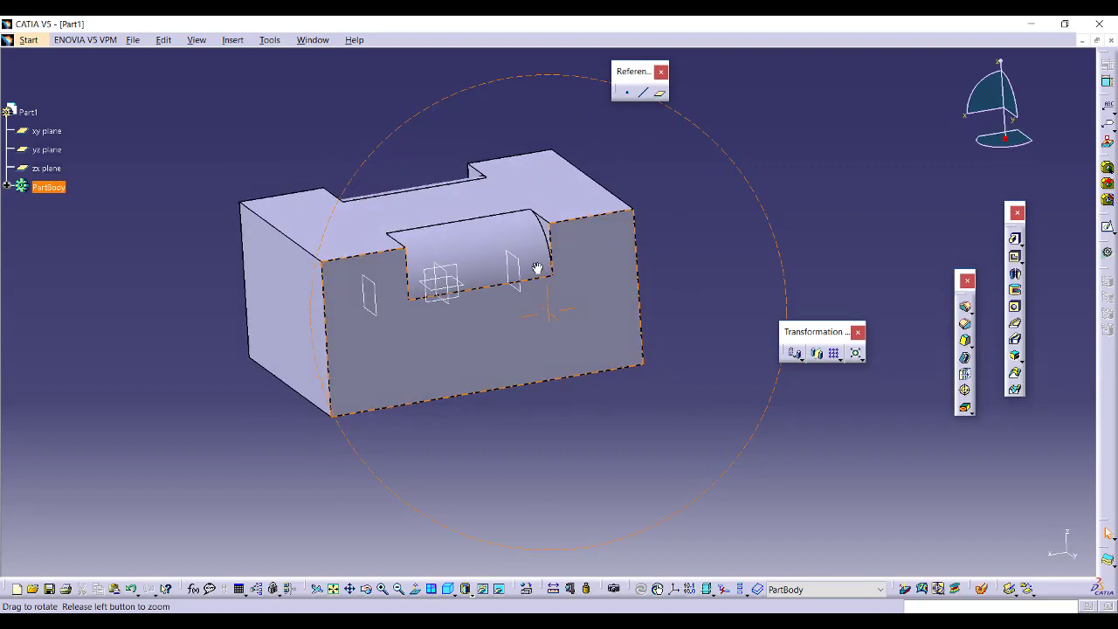
middle_click_drag(573, 452, 516, 395)
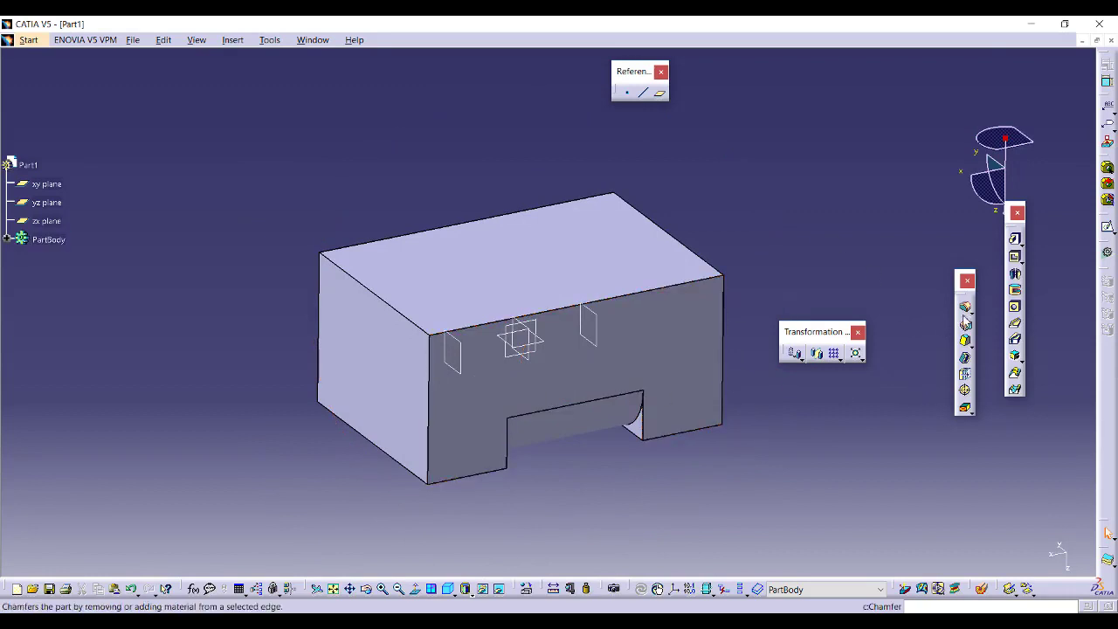